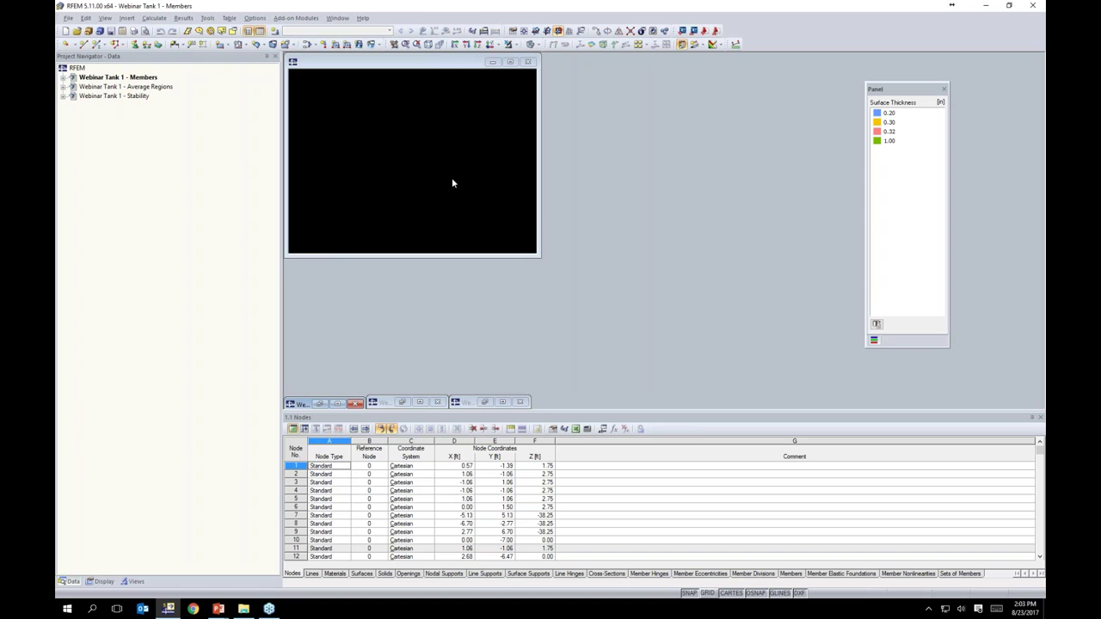
Maximize the model window and bring the empty work plane of RFEM Webinar10 into full view.
left_click(510, 63)
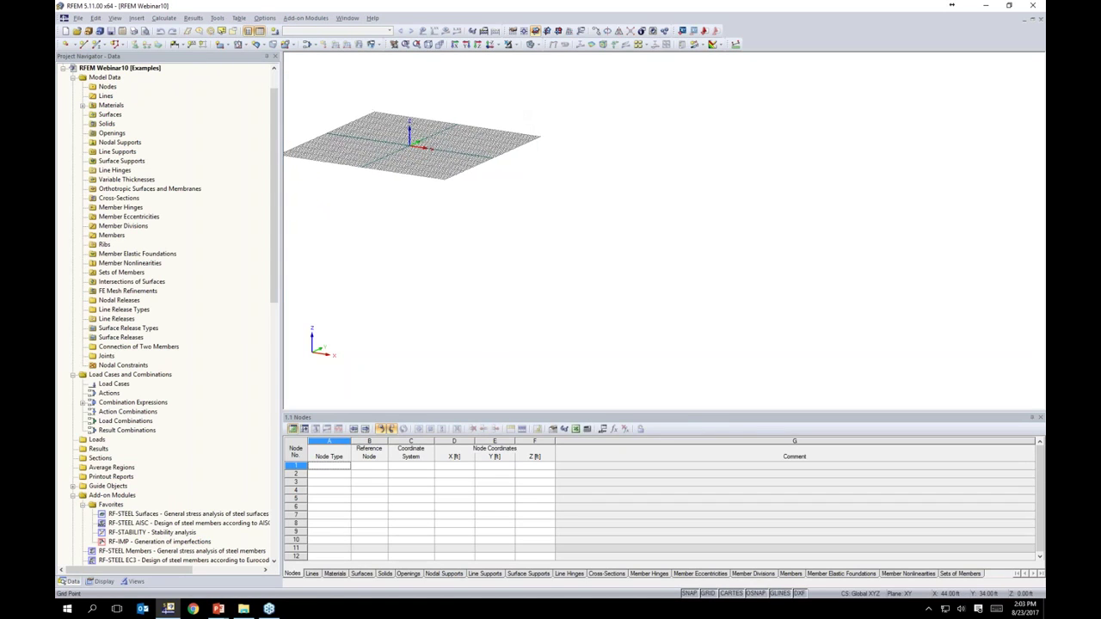
scroll(602, 233, "up", 3)
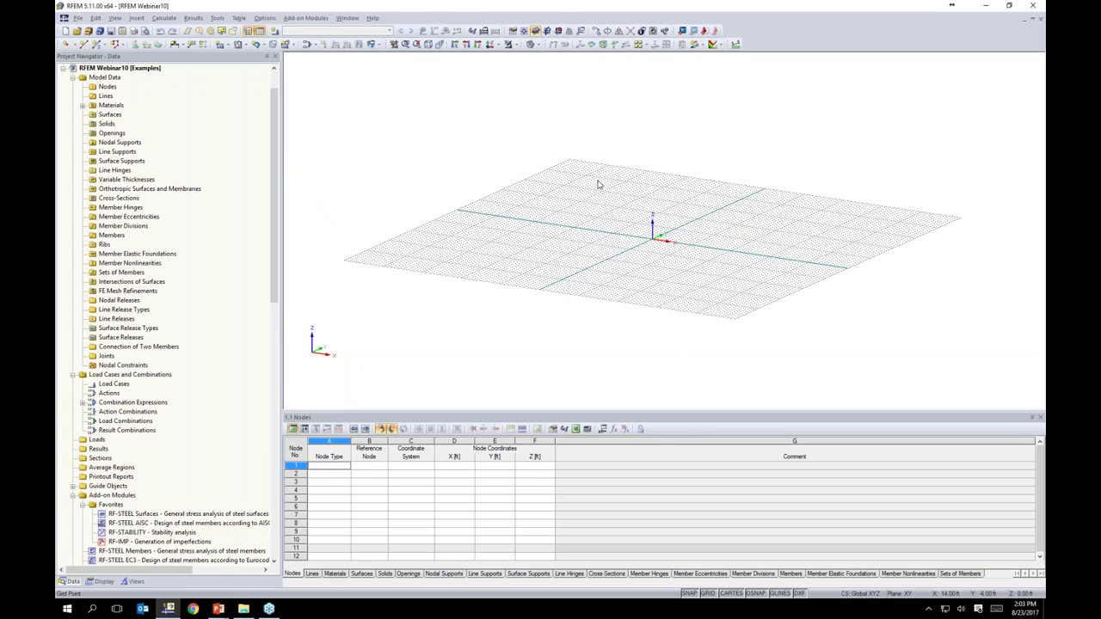
middle_click_drag(629, 263, 580, 287)
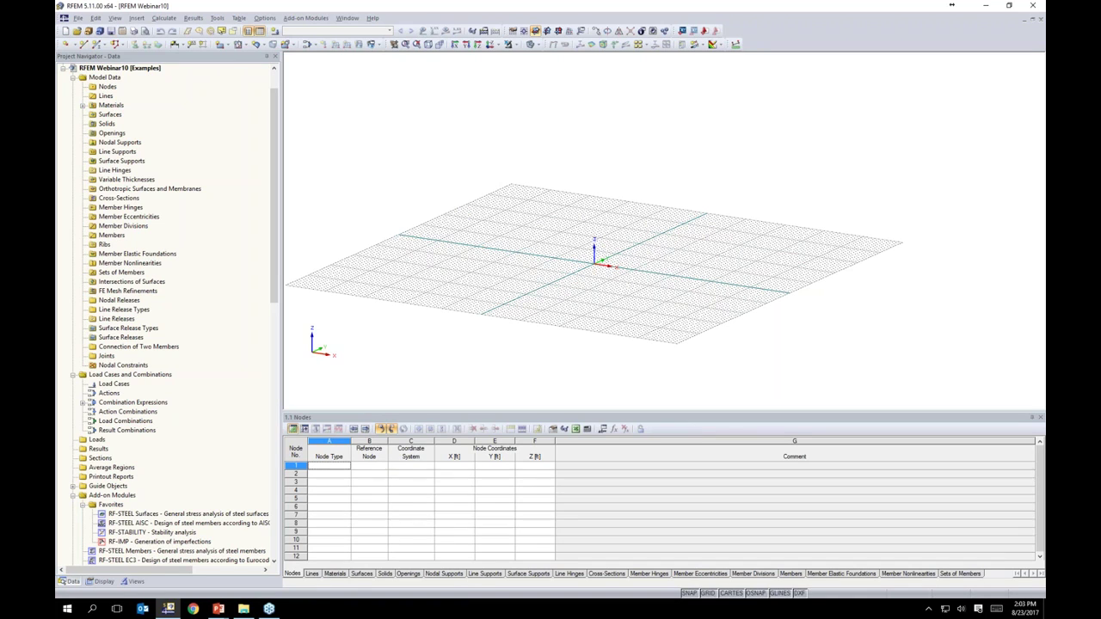
left_click(575, 429)
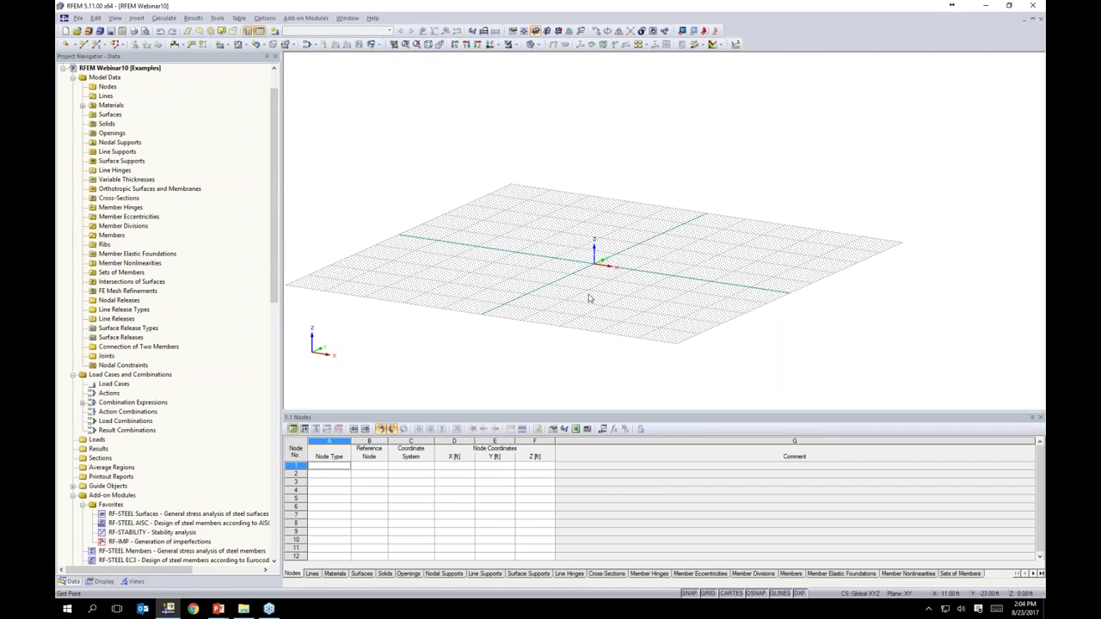
Review the project's model data, load case and add-on module entries, and look over the display settings.
scroll(267, 332, "down", 9)
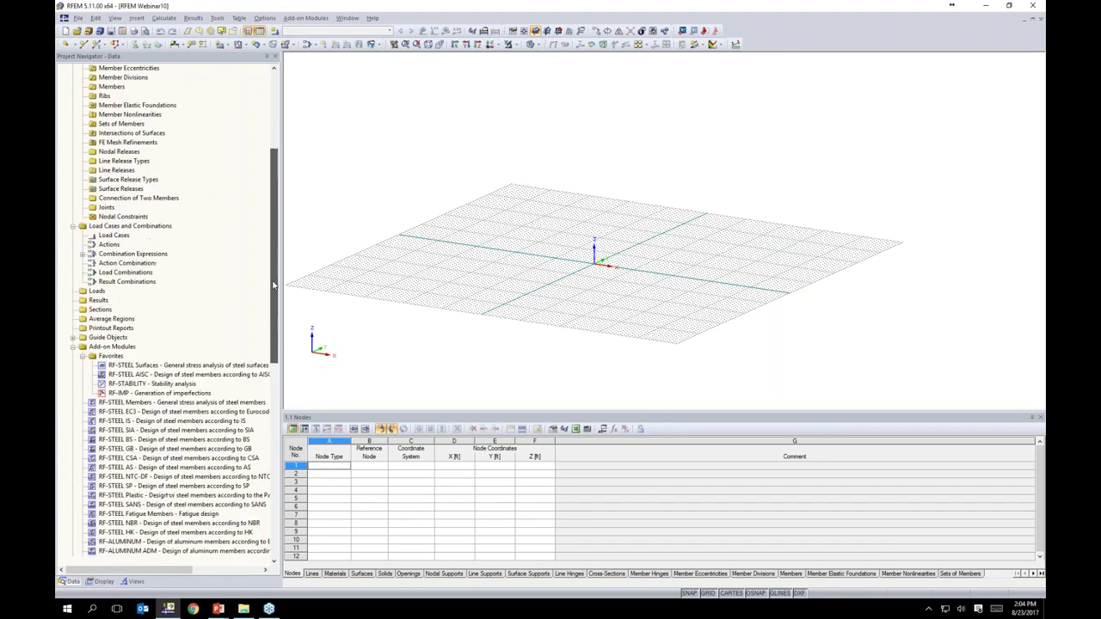
scroll(266, 336, "down", 11)
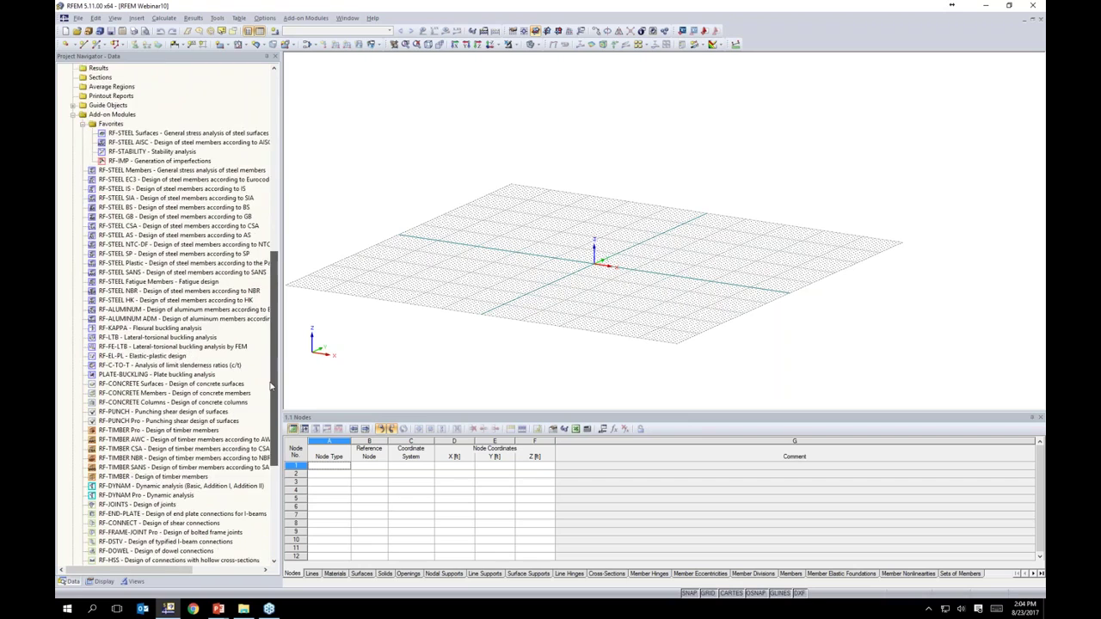
left_click_drag(268, 467, 294, 216)
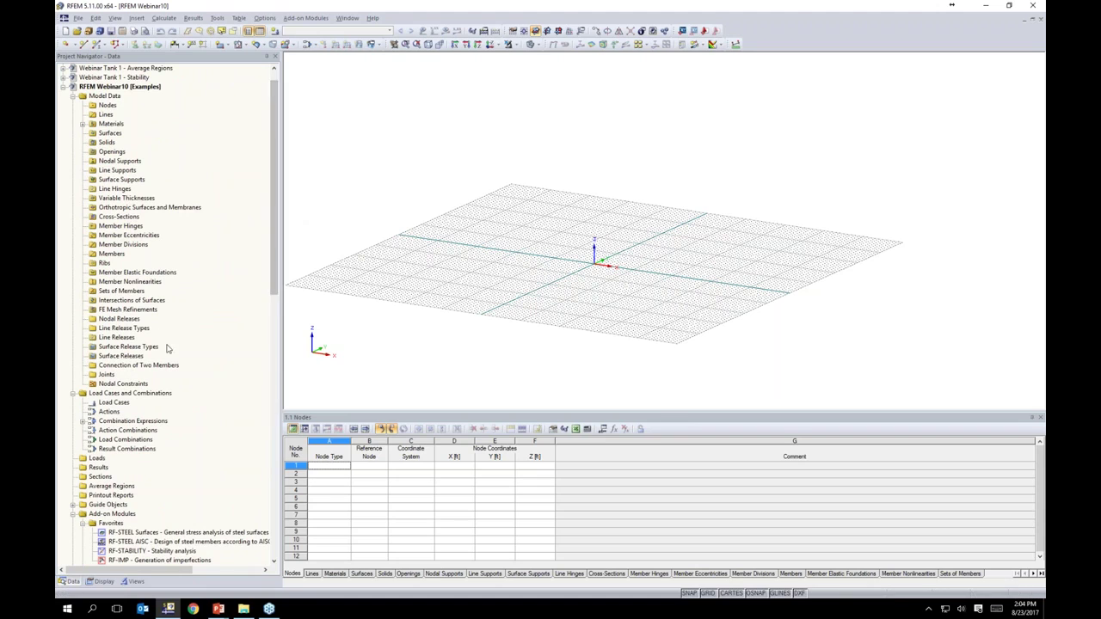
left_click(103, 581)
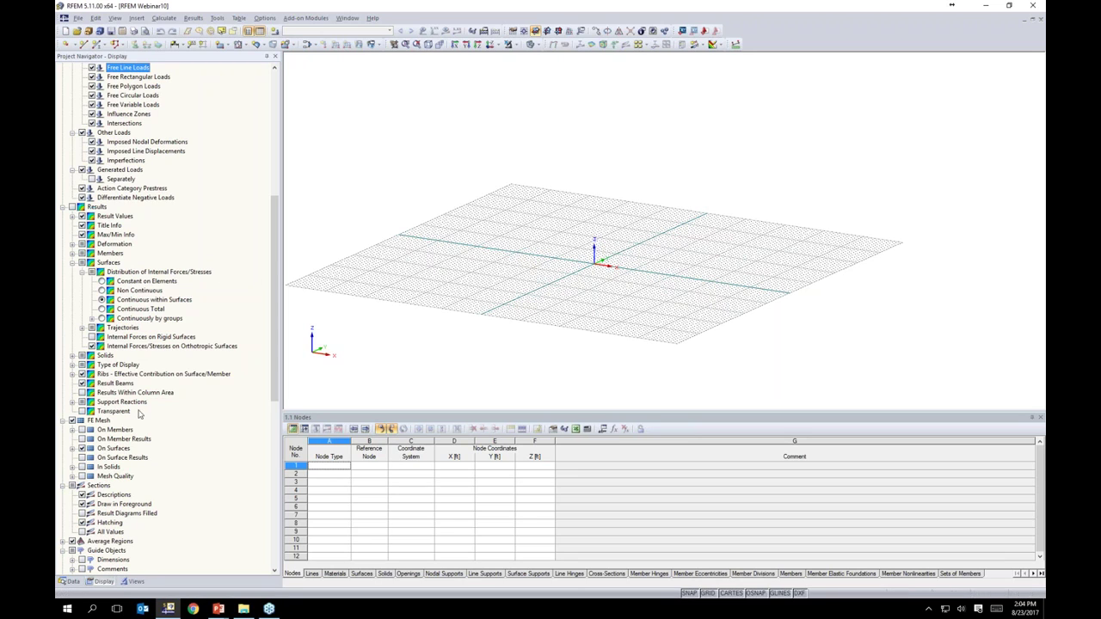
left_click(67, 581)
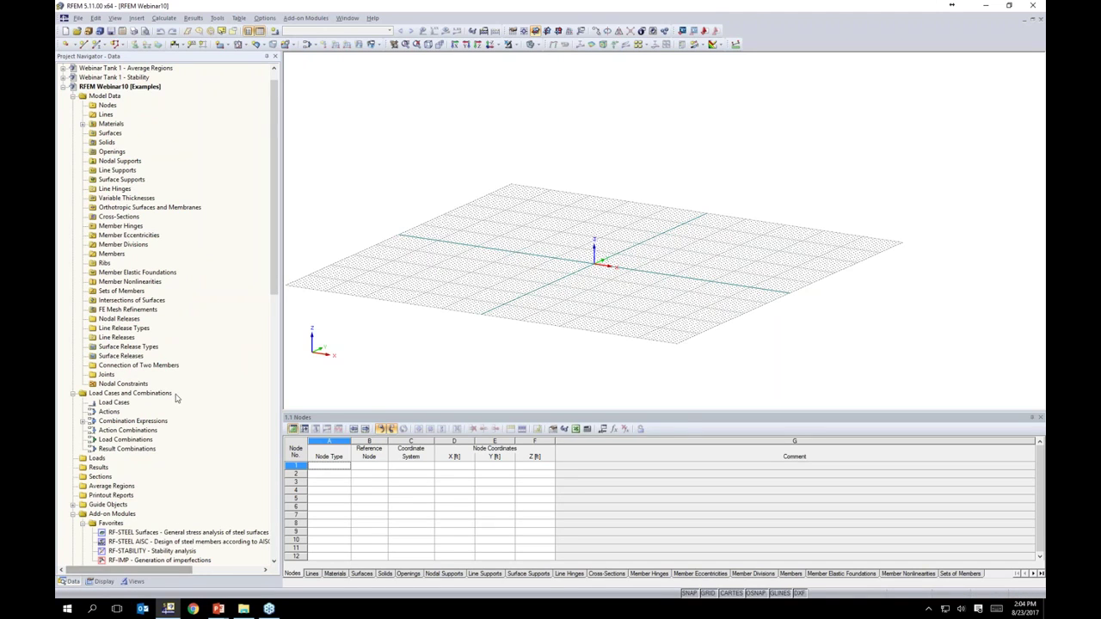
left_click_drag(274, 163, 276, 148)
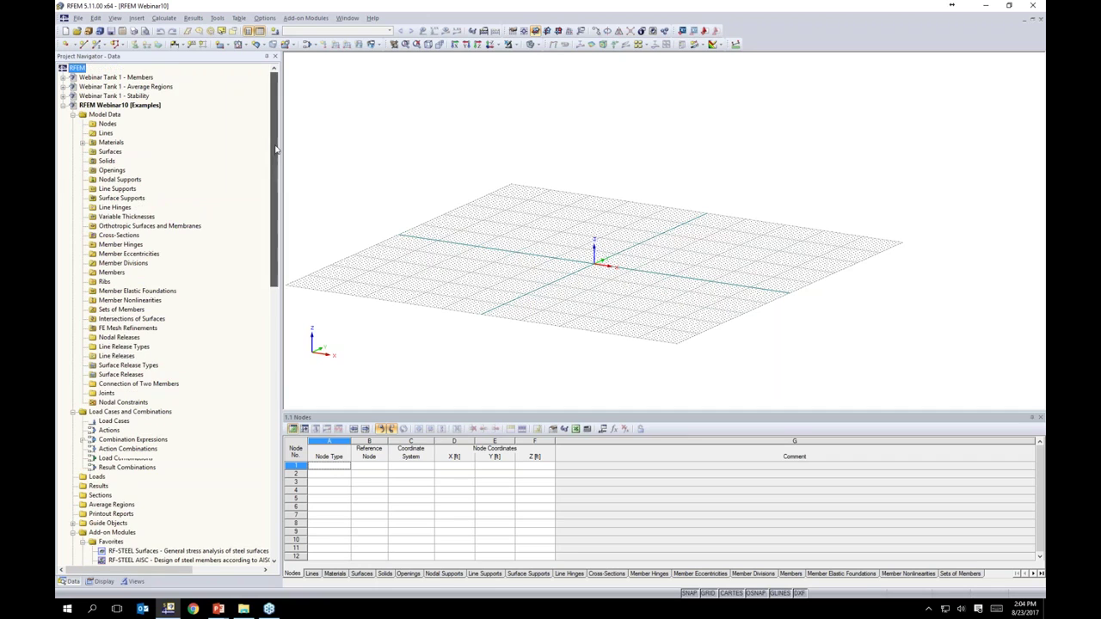
Draw a circle by center and radius, centered on the grid origin with a radius of 1.5 ft.
middle_click_drag(642, 302, 600, 319)
scroll(578, 266, "up", 5)
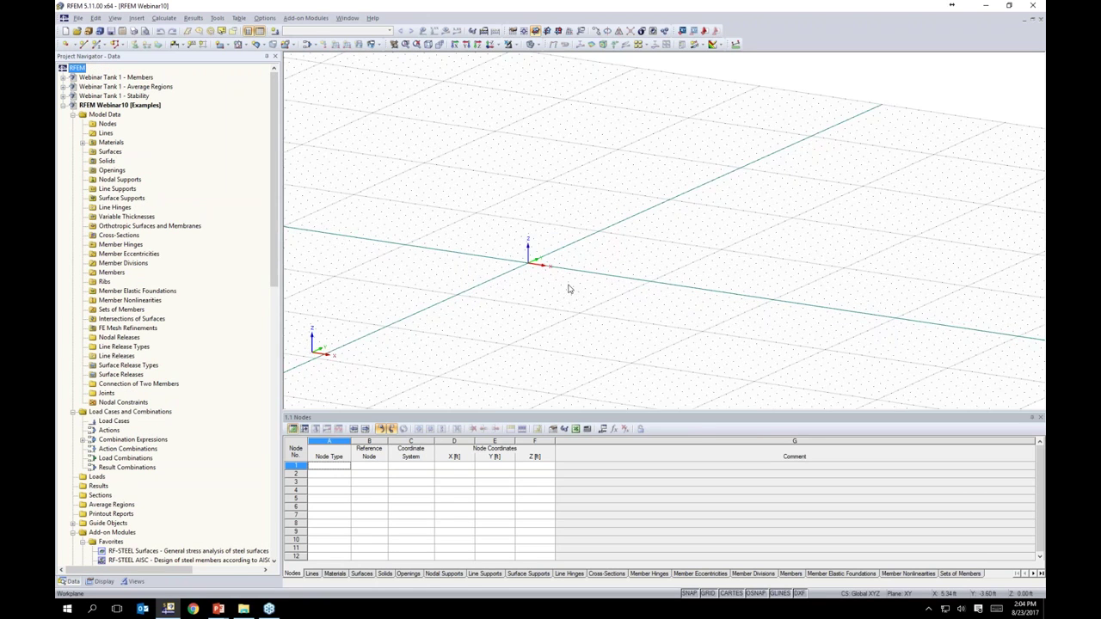
scroll(578, 262, "up", 1)
middle_click_drag(592, 261, 552, 257)
scroll(552, 257, "down", 3)
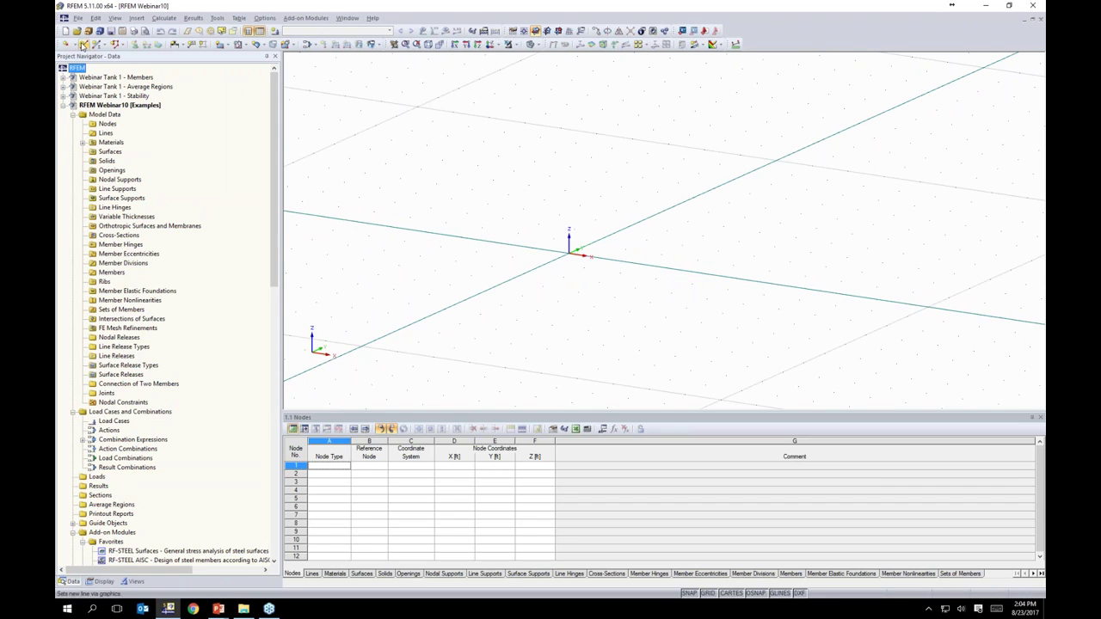
left_click(83, 44)
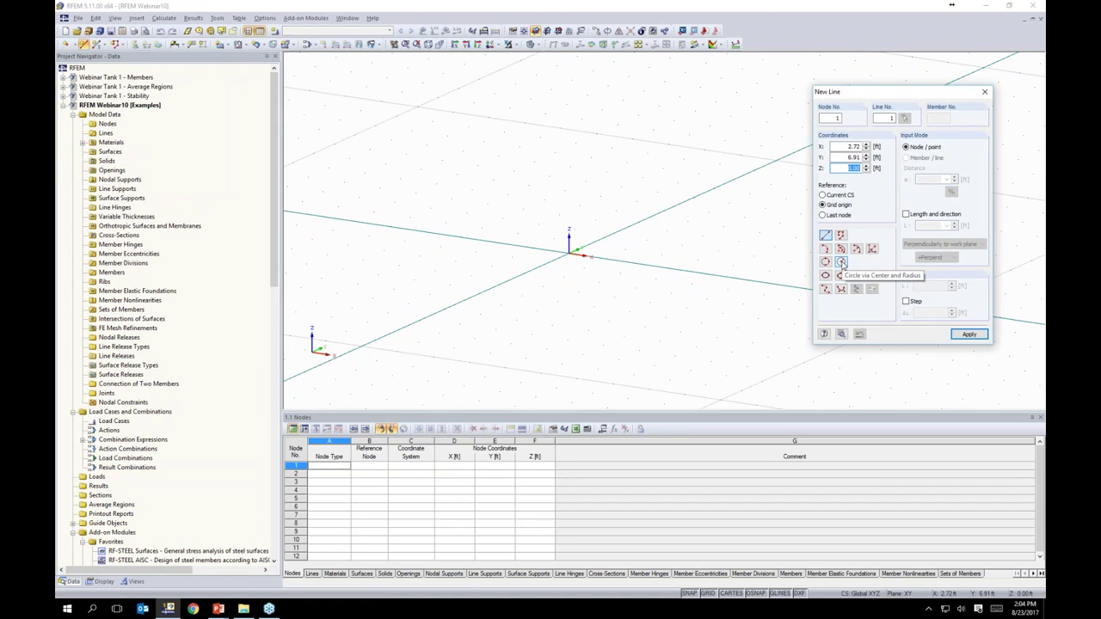
left_click(841, 263)
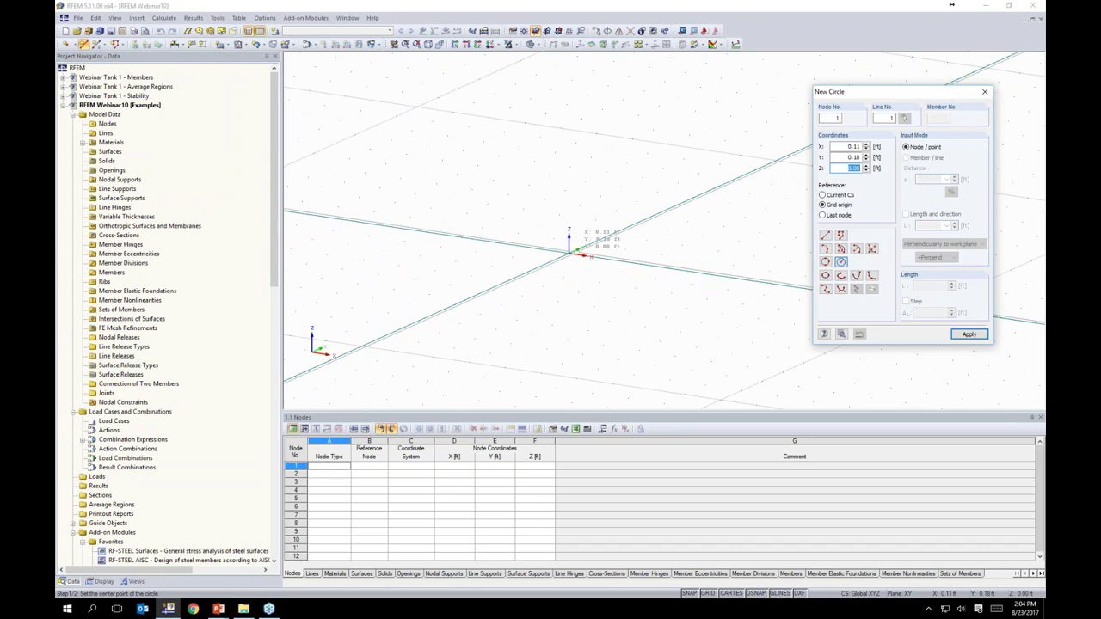
left_click(569, 249)
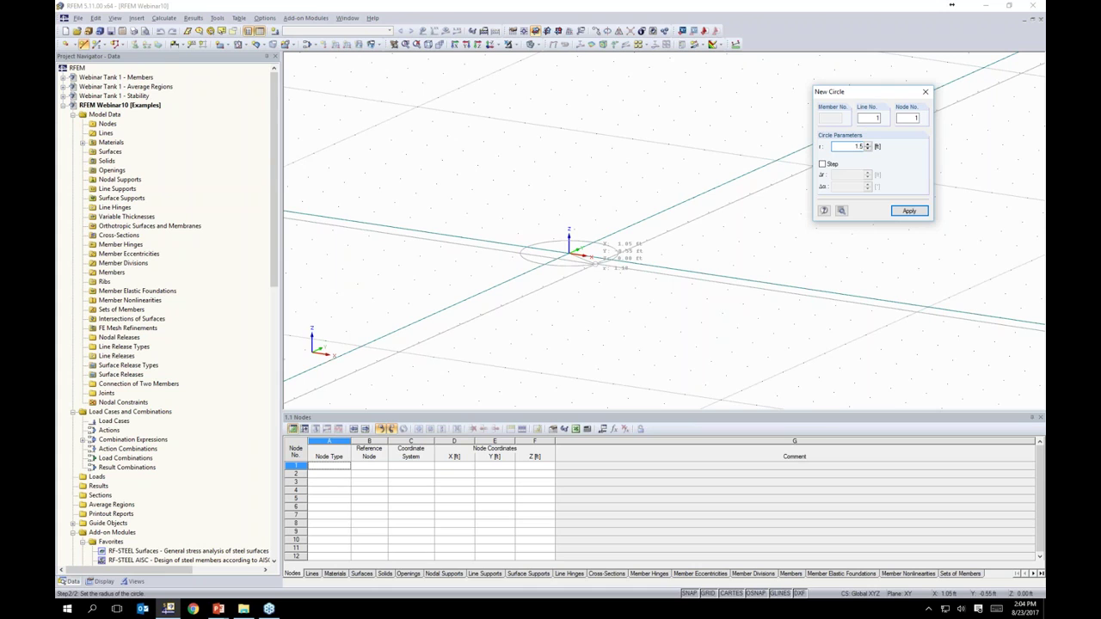
key("Return")
key("Escape")
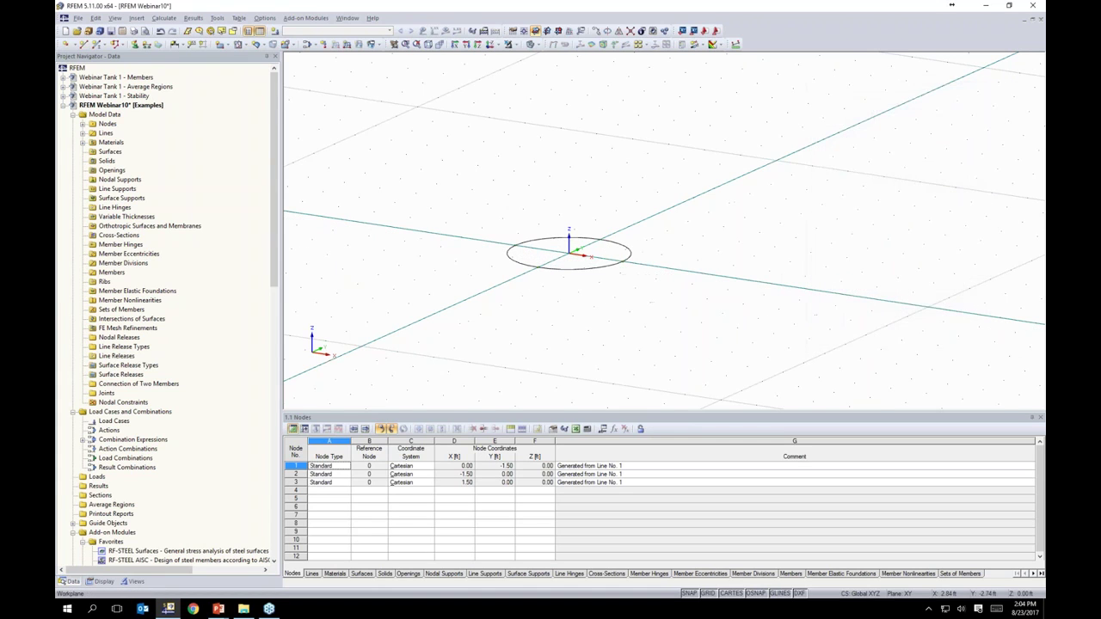
Move the whole circle 1.75 ft in the global Z direction without making a copy.
middle_click_drag(623, 296, 608, 253)
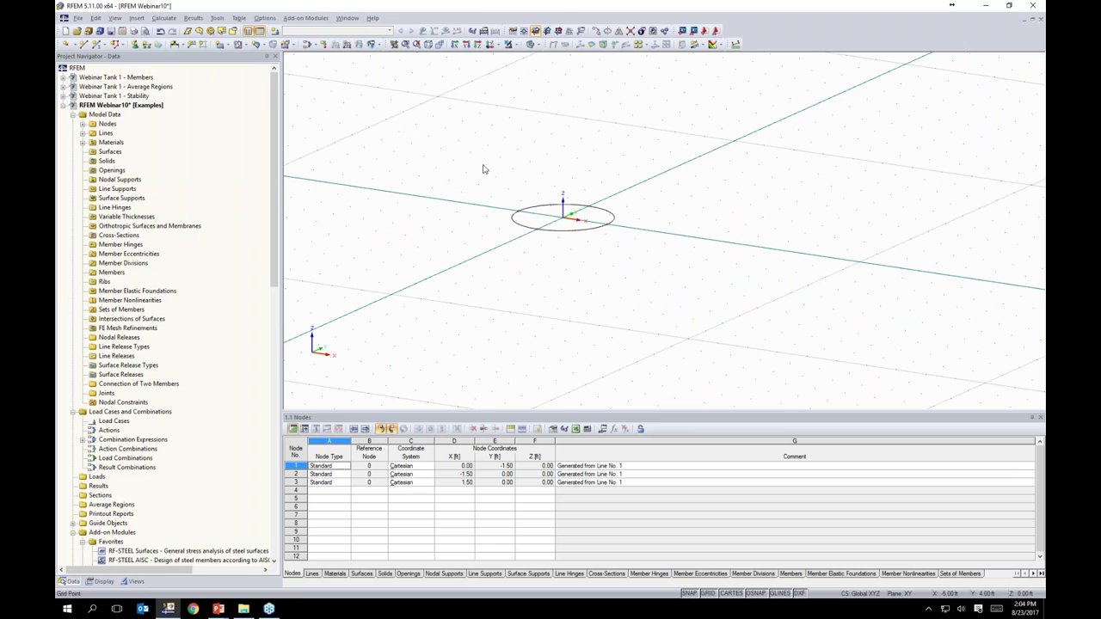
left_click_drag(483, 165, 703, 289)
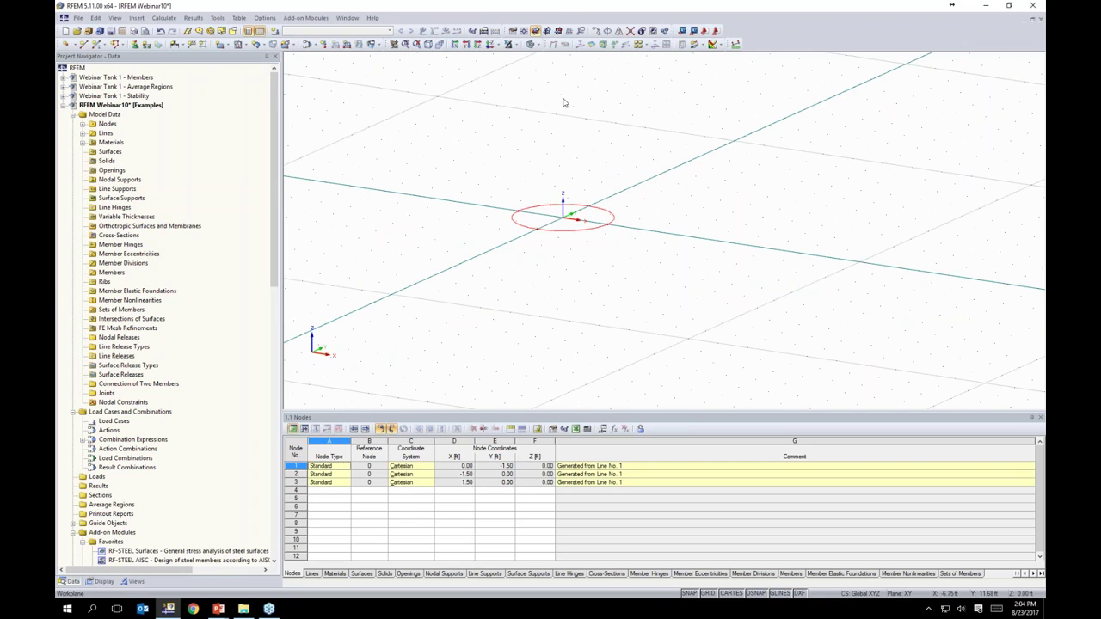
left_click(596, 33)
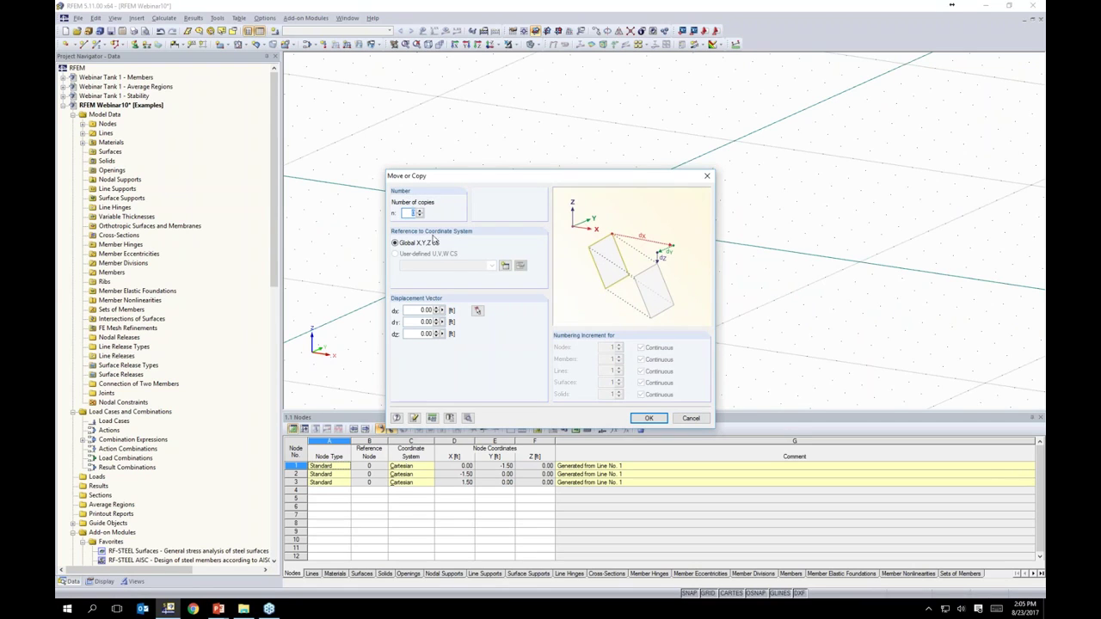
type("1.75")
key("Return")
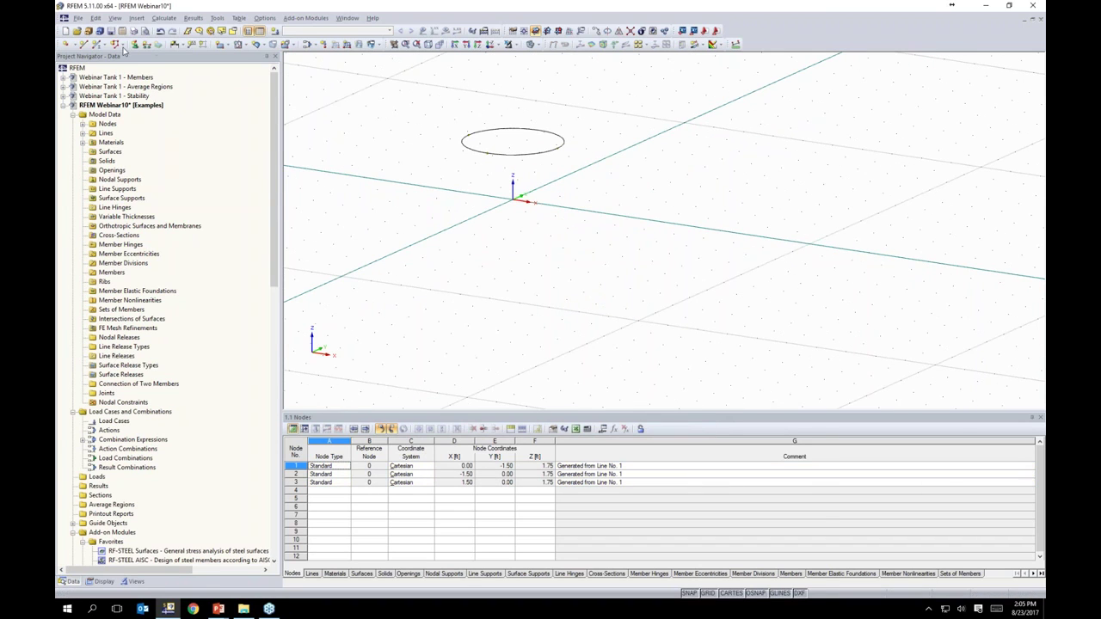
Draw a straight line from the circle's node on the positive X side to the point X 7.00, Y 0.00, Z 0.00 ft.
left_click(83, 45)
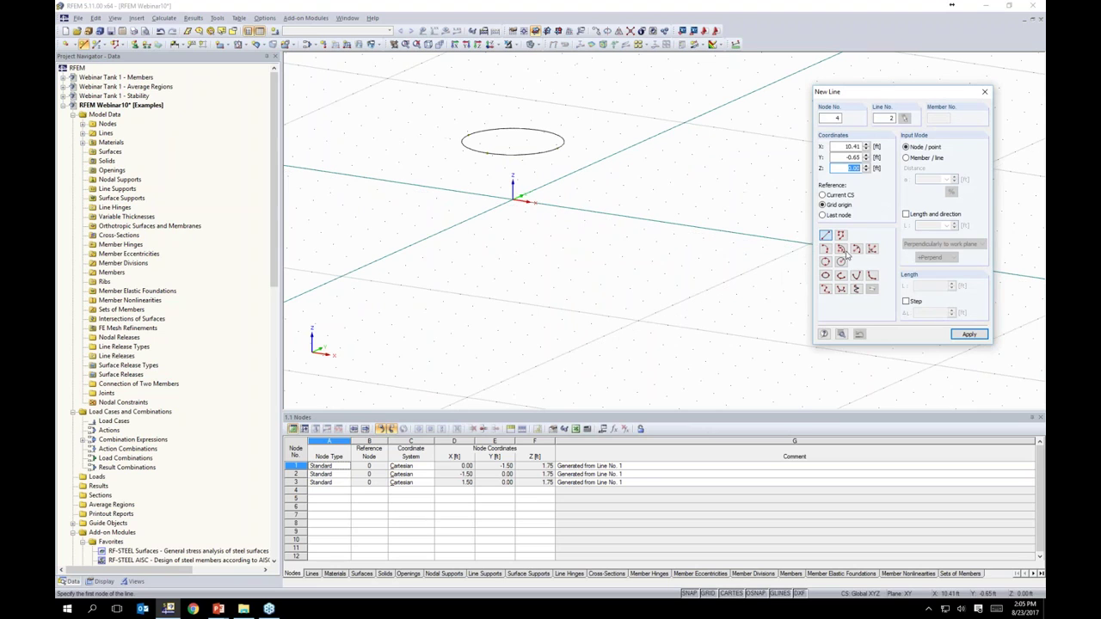
middle_click_drag(633, 221, 528, 202)
middle_click_drag(494, 245, 500, 257, "ctrl")
left_click_drag(501, 256, 489, 256, "ctrl")
middle_click_drag(489, 257, 481, 258, "ctrl")
left_click(454, 135)
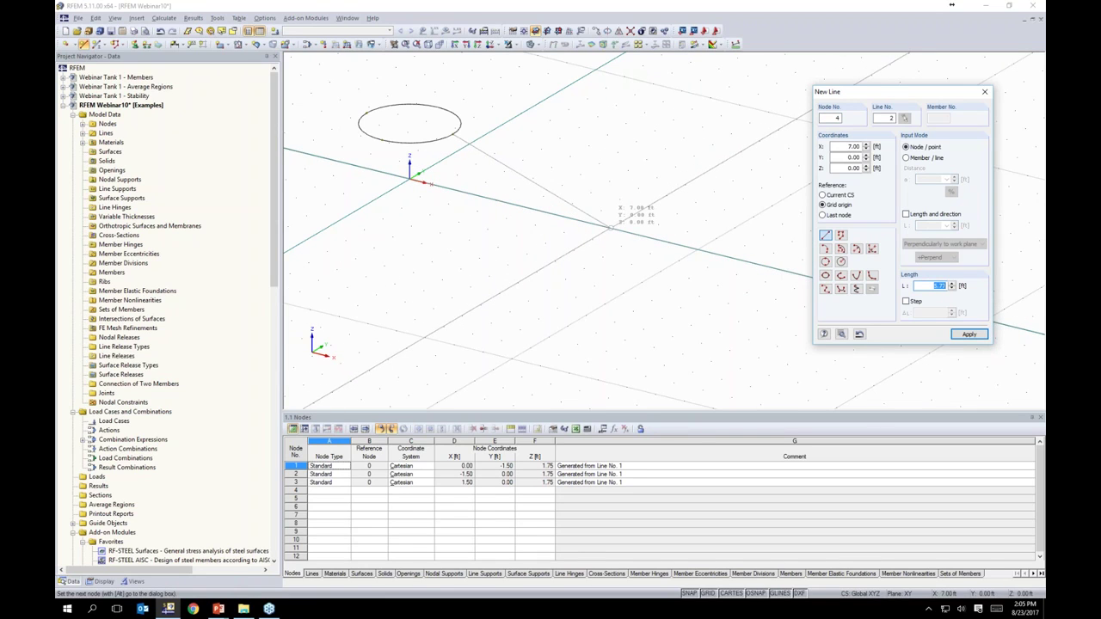
left_click(610, 228)
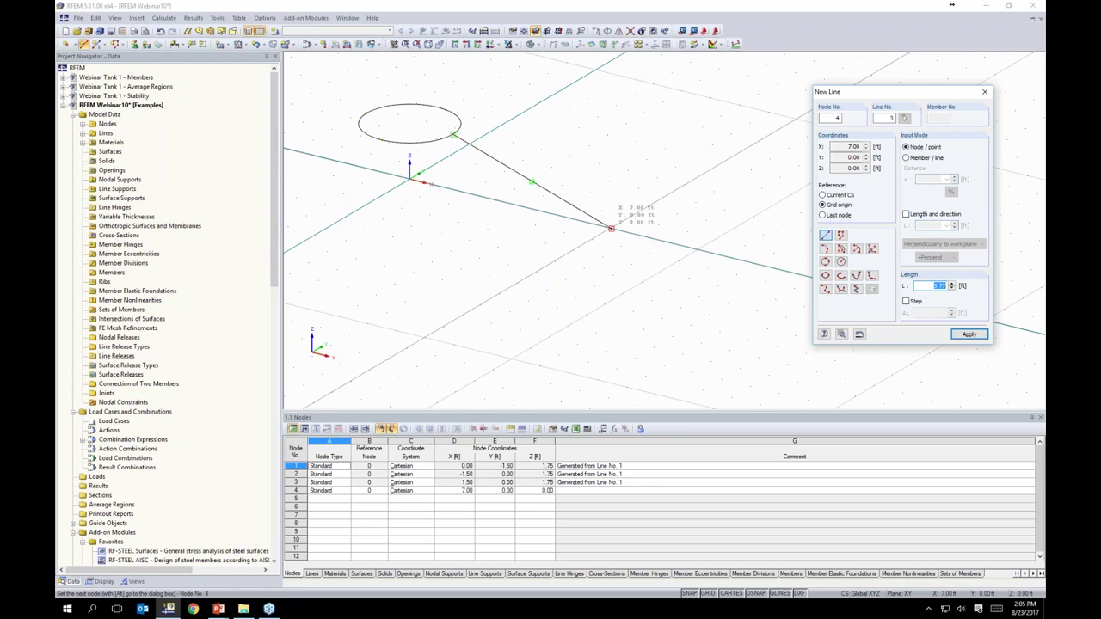
key("Escape")
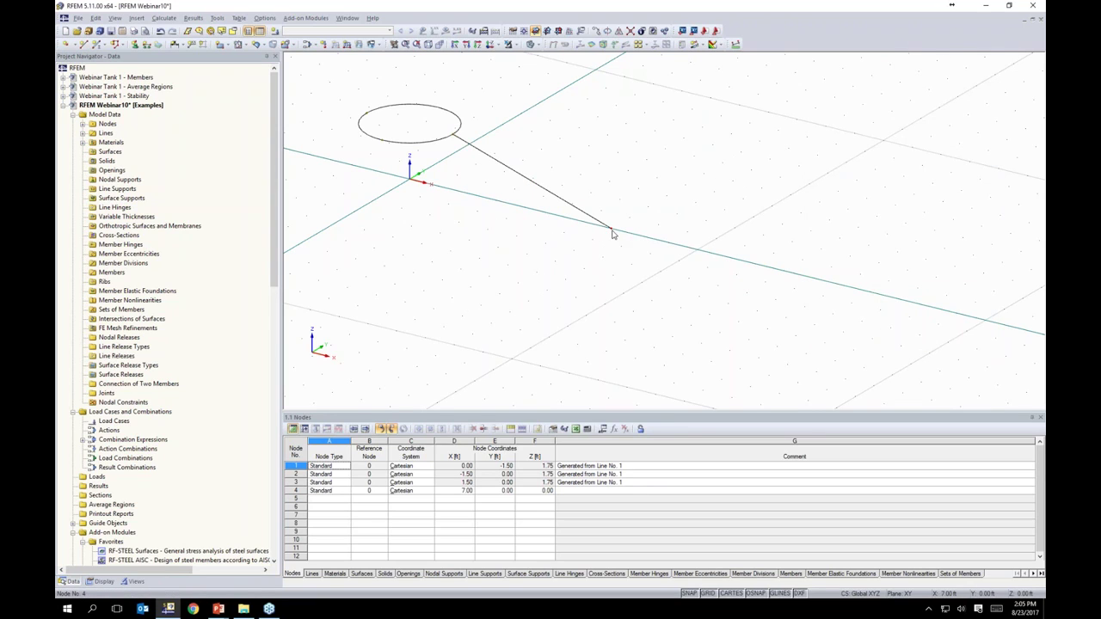
Copy the sloped line's lower end node once, with a displacement of 0.25 ft in X and -0.25 ft in Z.
left_click(612, 230)
left_click(596, 33)
left_click_drag(594, 178, 831, 96)
left_click(649, 132)
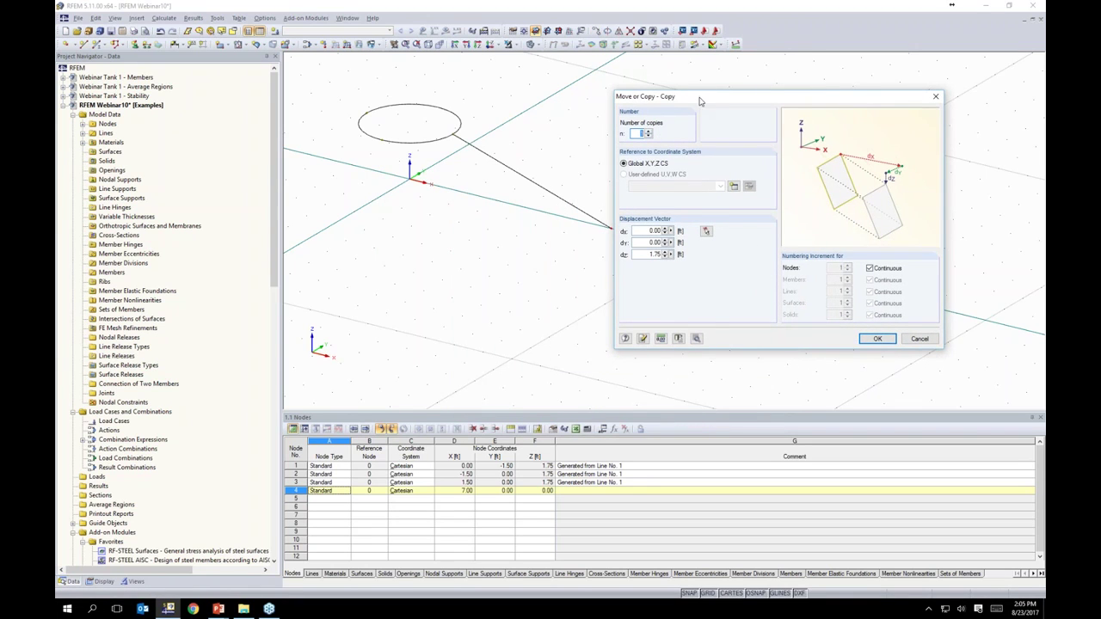
left_click_drag(699, 101, 739, 100)
double_click(684, 229)
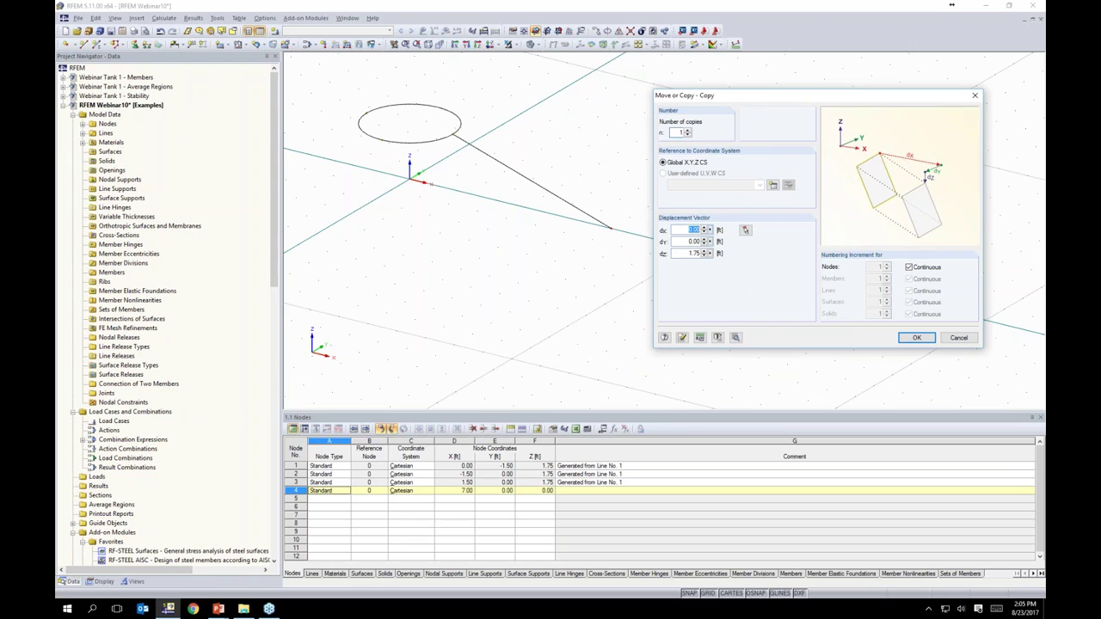
key("Tab")
left_click(913, 338)
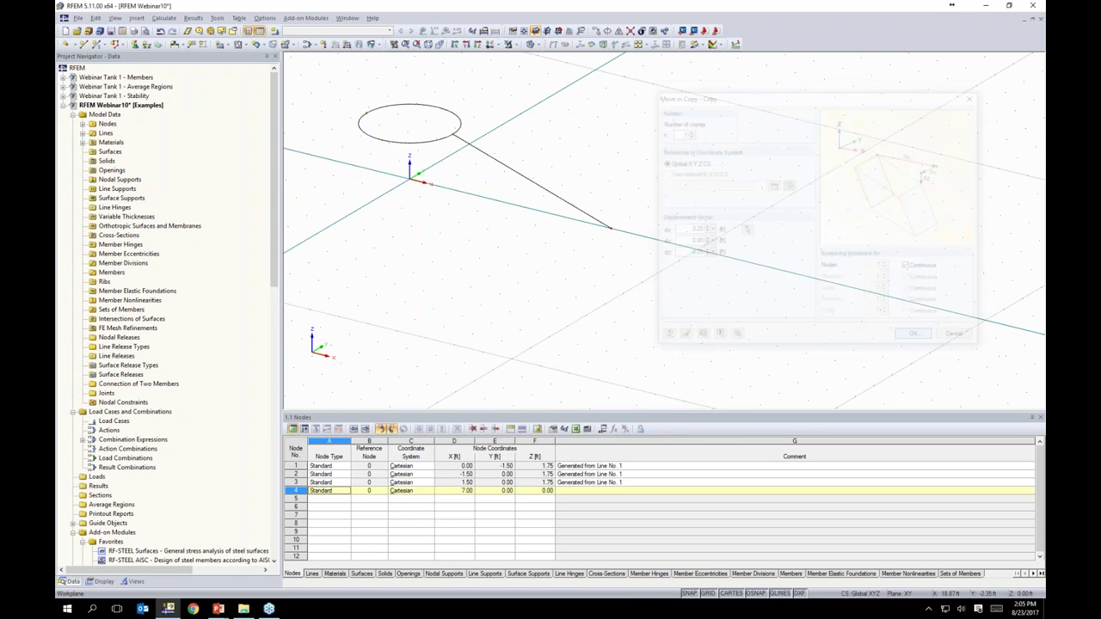
middle_click_drag(607, 263, 566, 278)
scroll(565, 277, "up", 2)
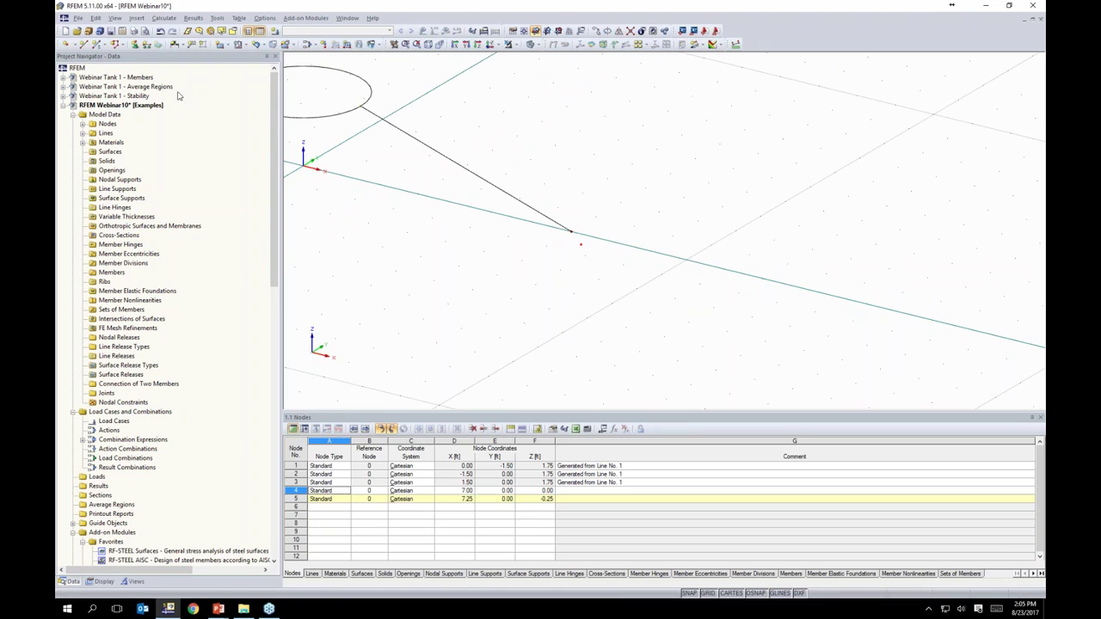
Draw an arc defined by radius from the sloped line's lower end to the copied node, using the Local in z plane.
left_click(83, 44)
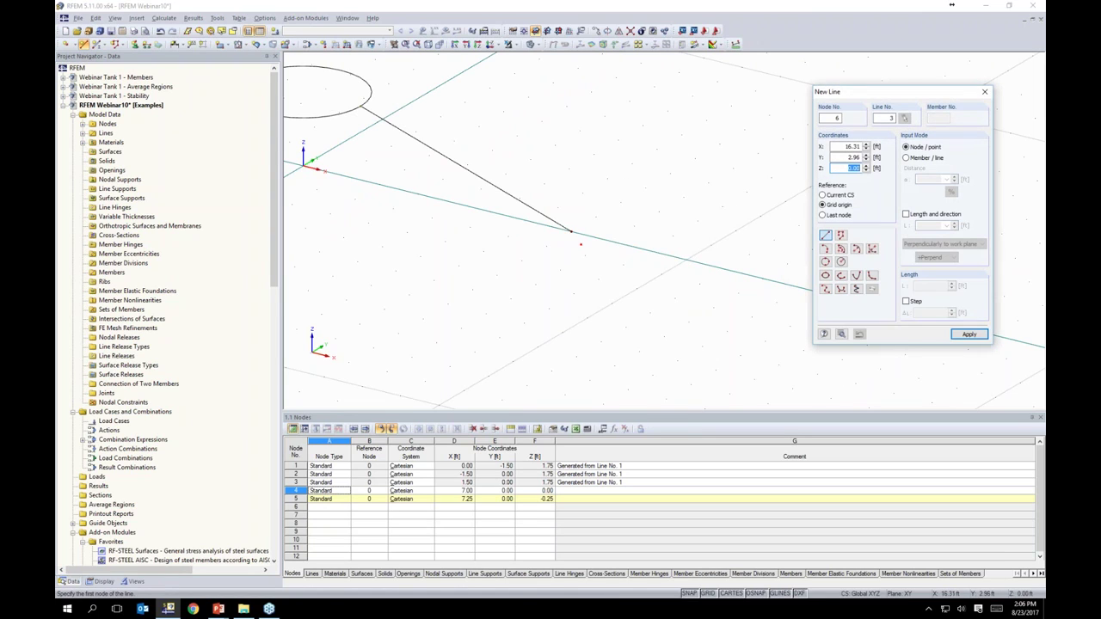
left_click(856, 250)
left_click(571, 231)
left_click(581, 244)
left_click(966, 129)
left_click(961, 149)
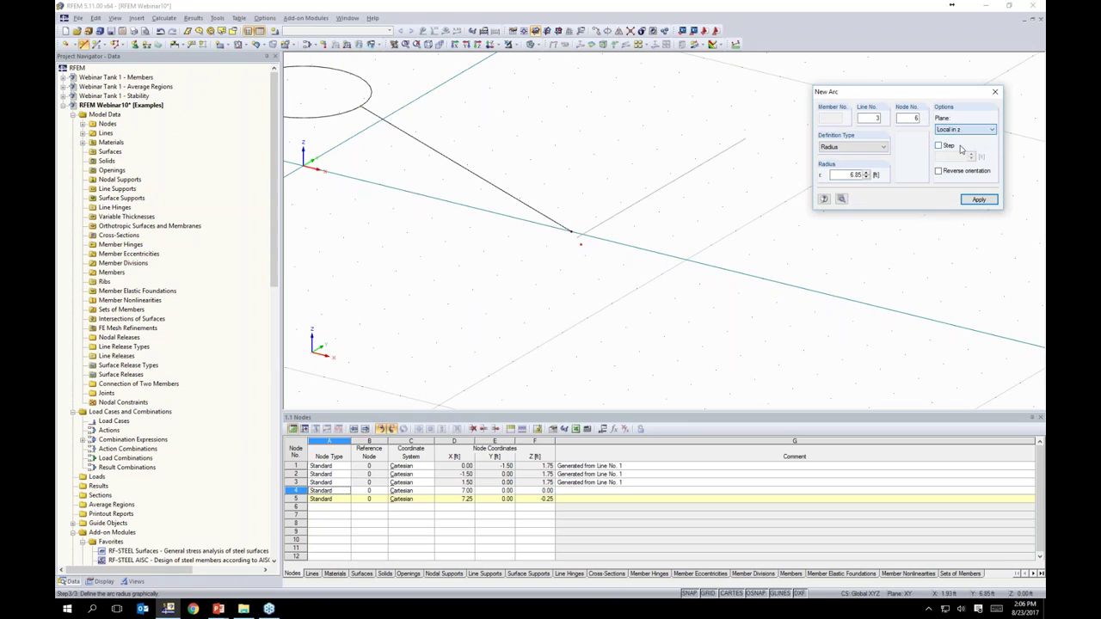
double_click(856, 175)
key("Return")
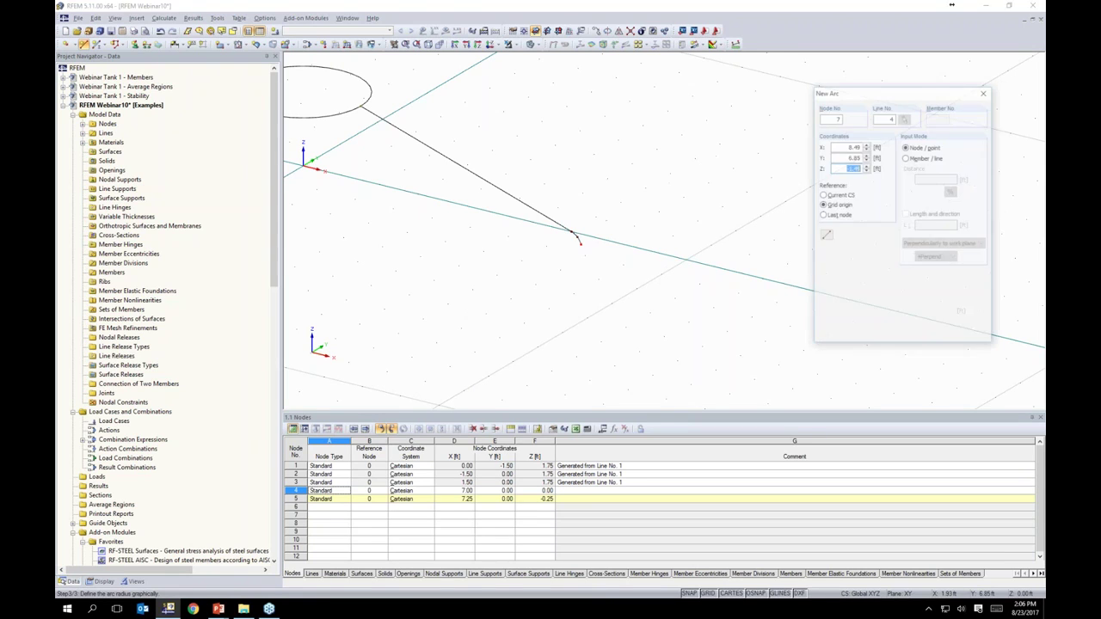
scroll(587, 249, "up", 1)
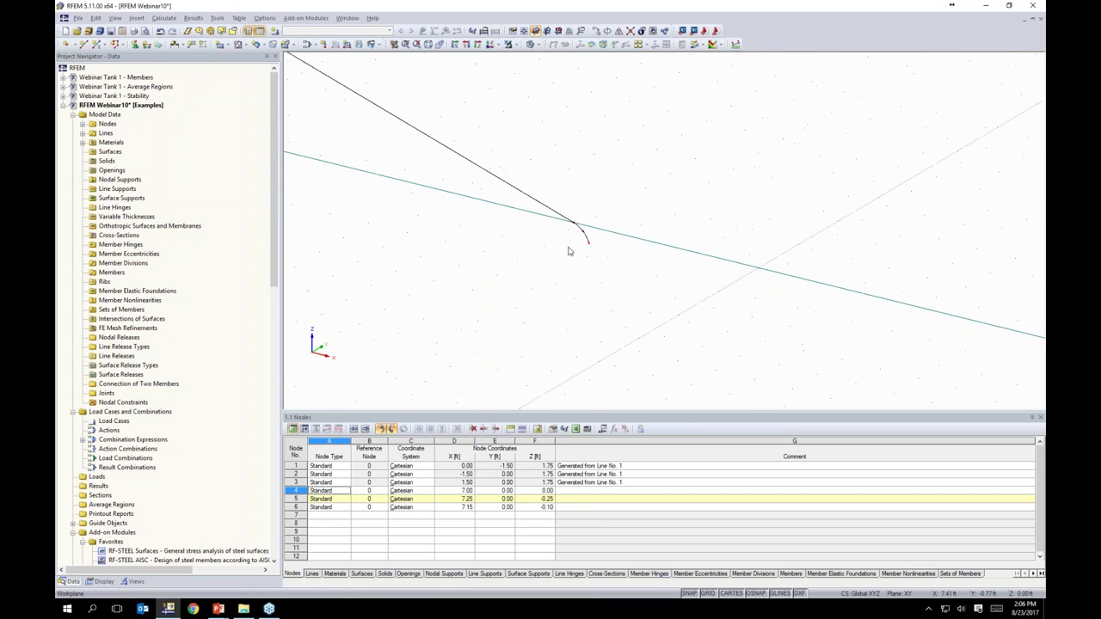
Set up a rotated copy of the sloped line and edge arc about the global Z axis with 8 copies at 45°.
scroll(551, 208, "down", 2)
middle_click_drag(526, 223, 643, 286)
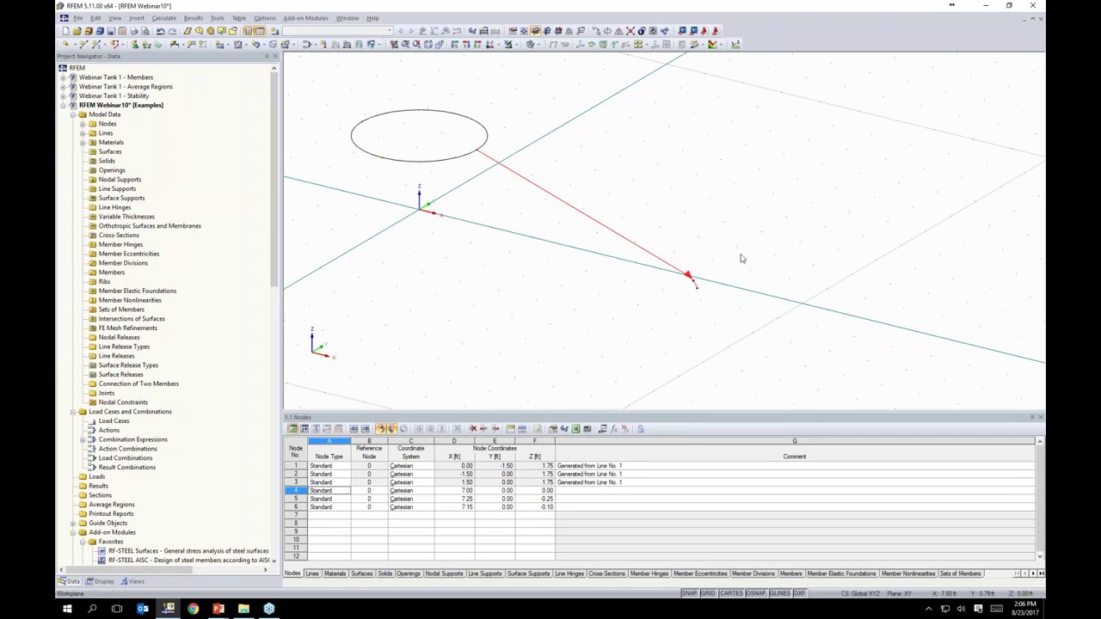
left_click(608, 31)
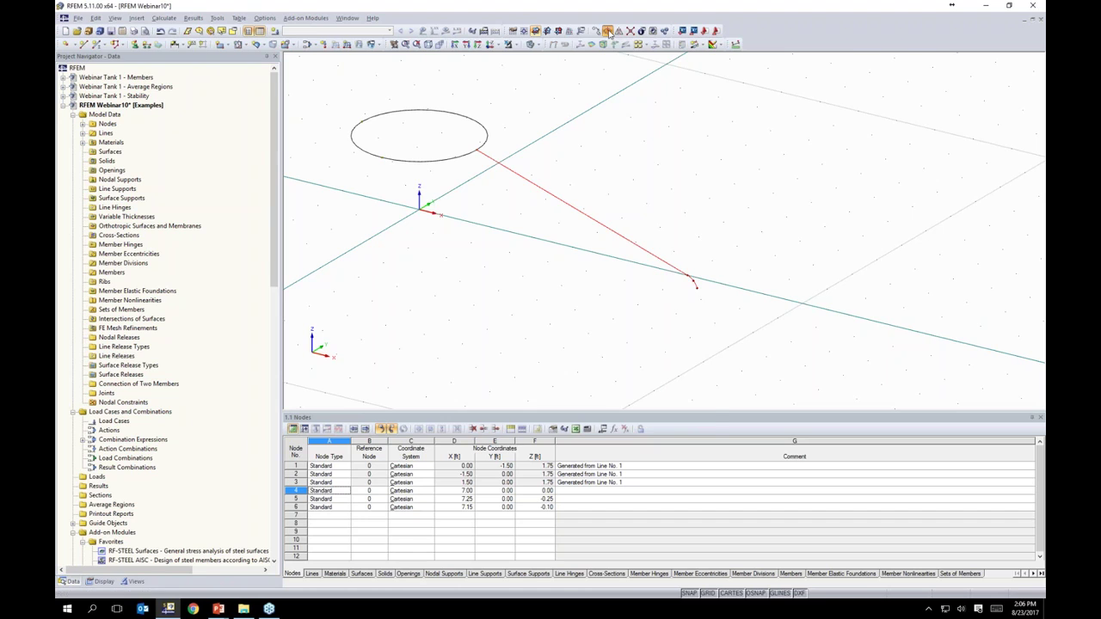
left_click_drag(542, 180, 738, 128)
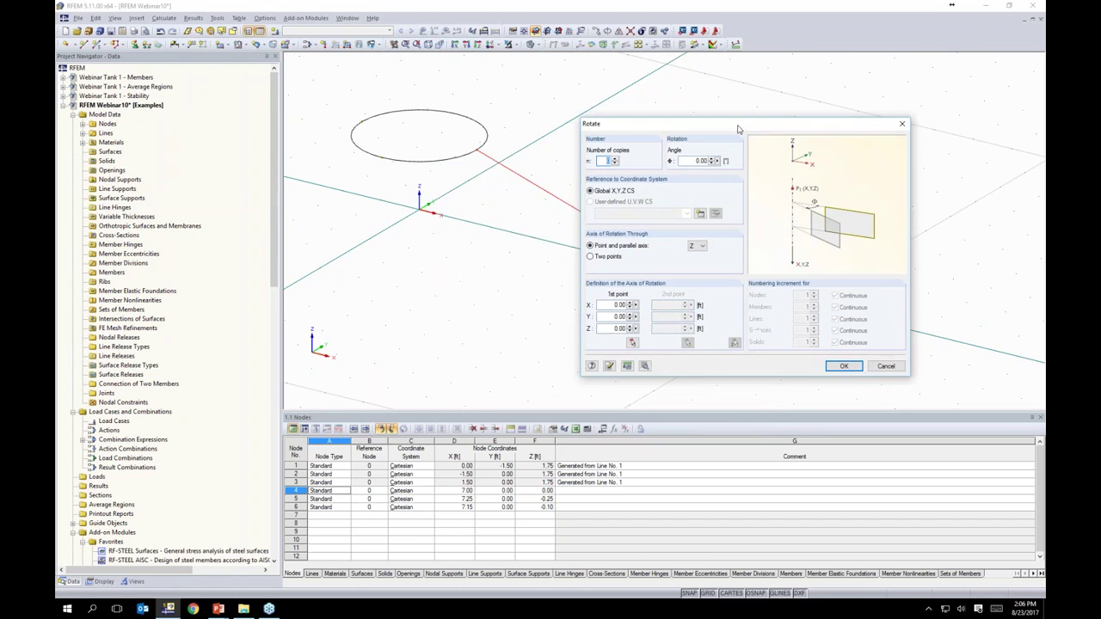
type("8")
key("Tab")
Have the rotation create new surfaces between the selected lines and their copies, with arc lines between nodes, and apply it.
left_click(645, 366)
left_click(645, 365)
left_click_drag(640, 147, 828, 124)
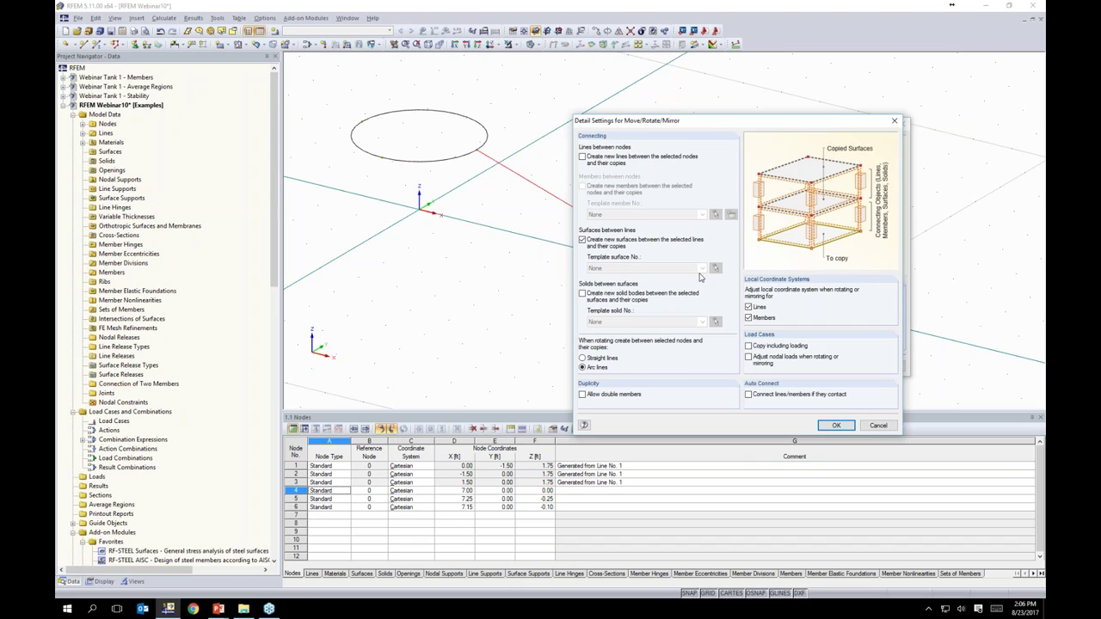
left_click(835, 427)
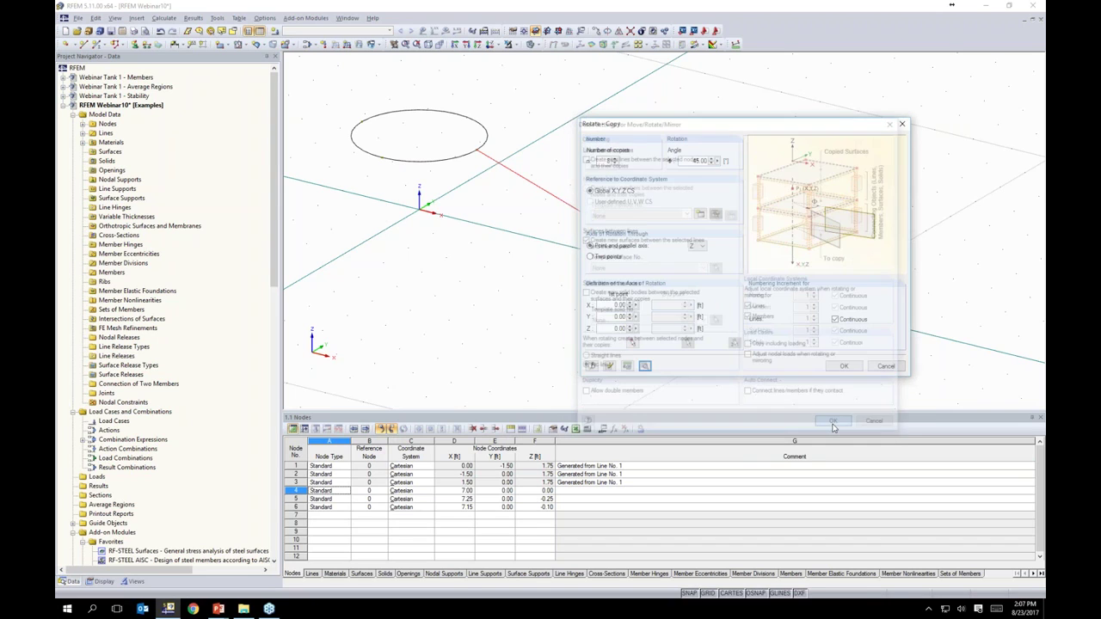
left_click(843, 366)
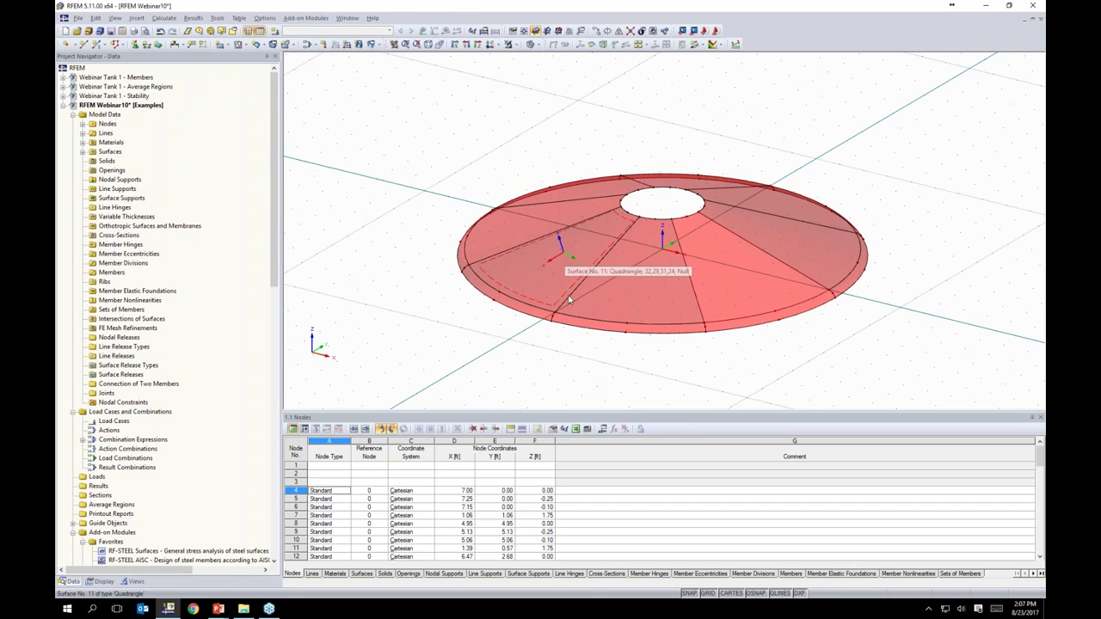
Select the whole roof and change the stiffness of all its surfaces to Standard.
middle_click_drag(676, 358, 681, 358)
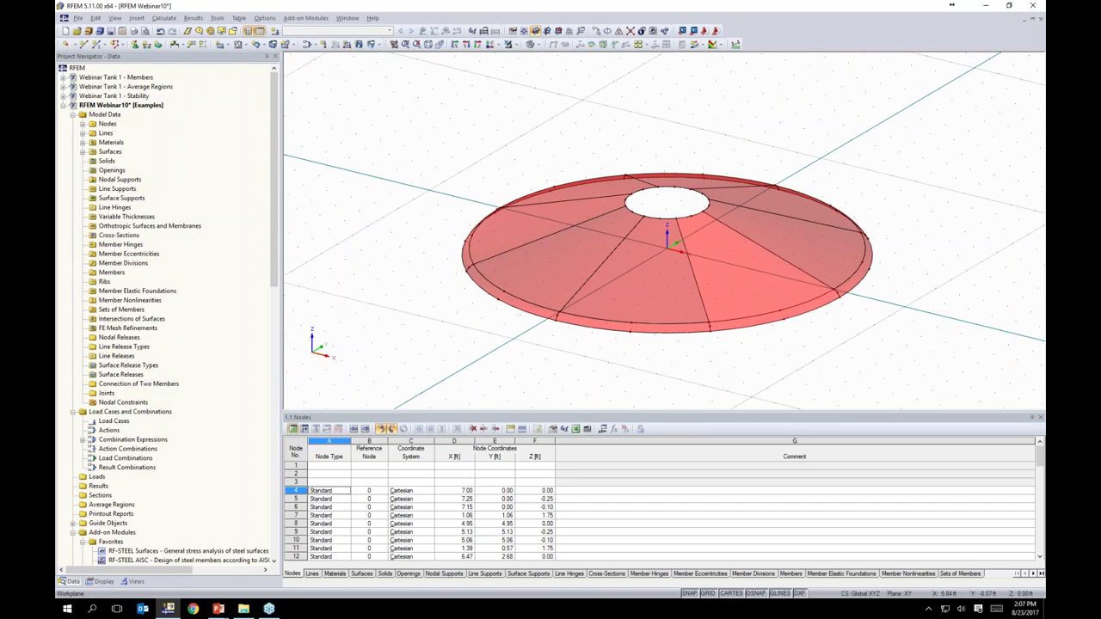
left_click_drag(912, 373, 424, 118)
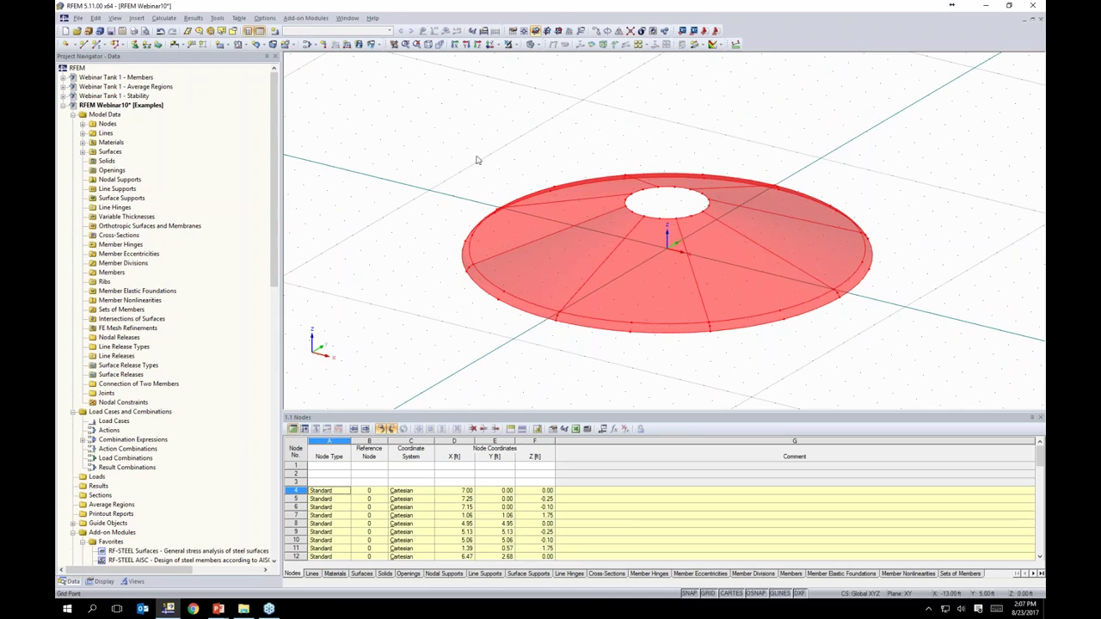
double_click(629, 305)
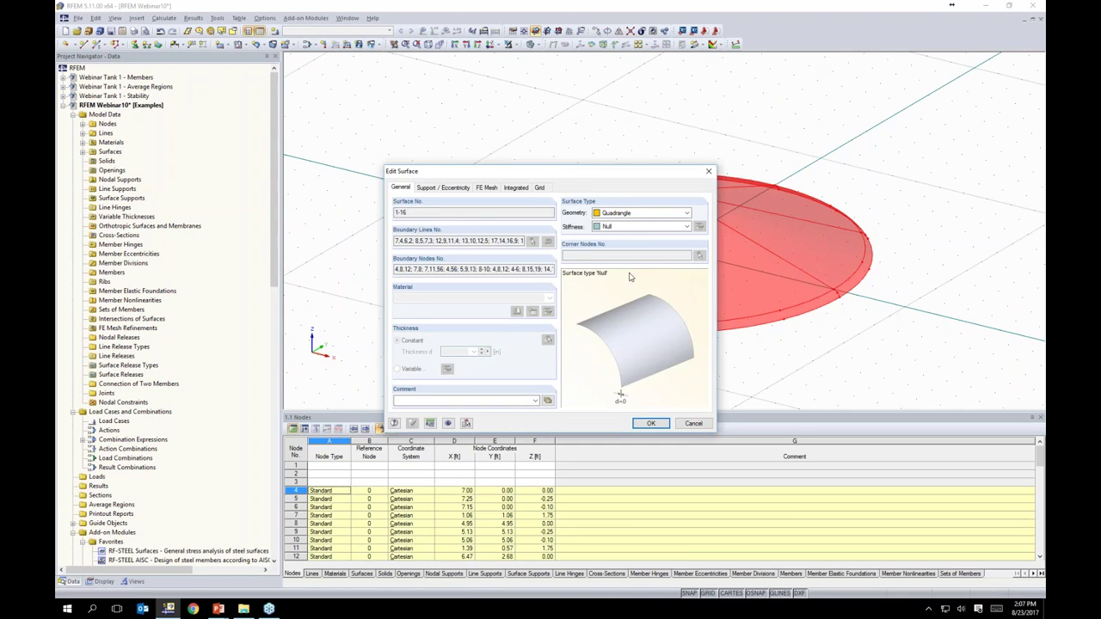
left_click(613, 228)
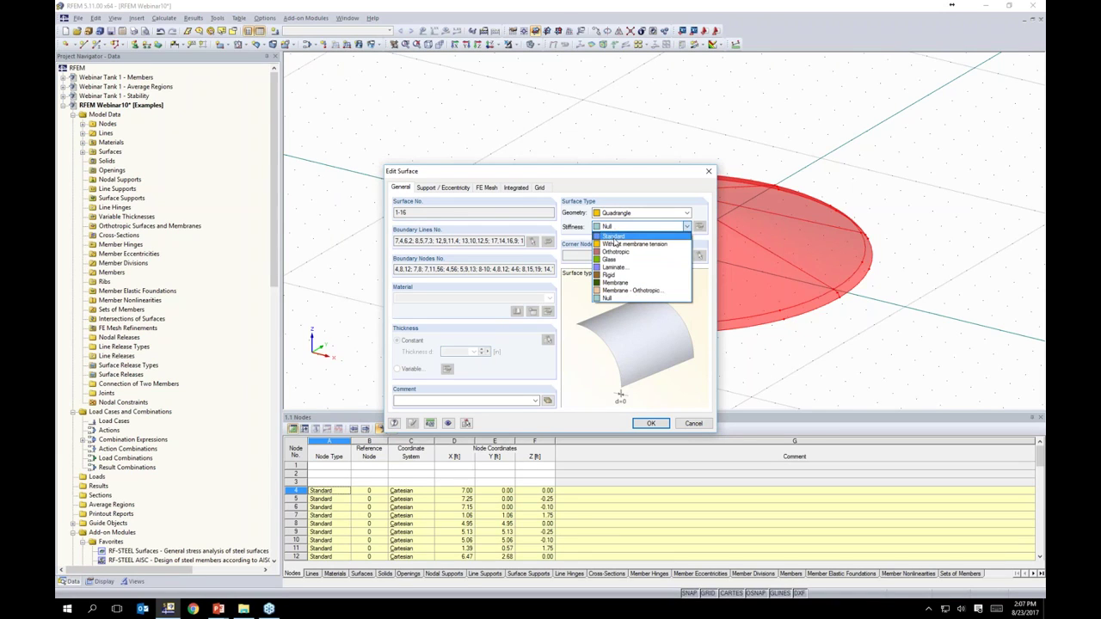
left_click(614, 237)
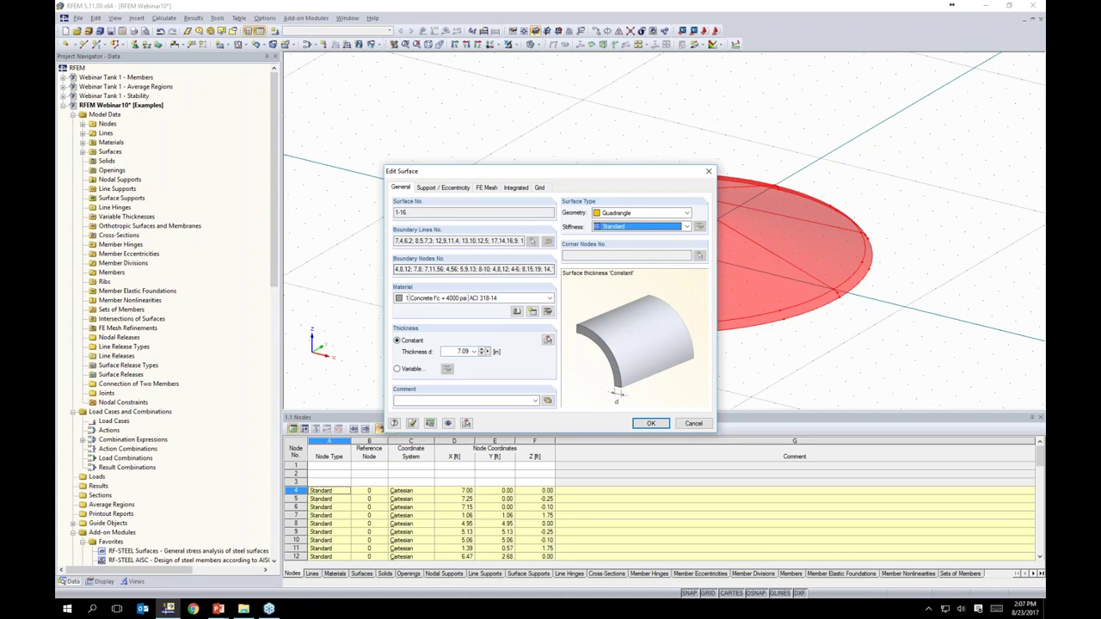
Filter the material library for the roof surfaces to Metal, Stainless Steel and ASTM, limited to the USA favorites group.
left_click(516, 312)
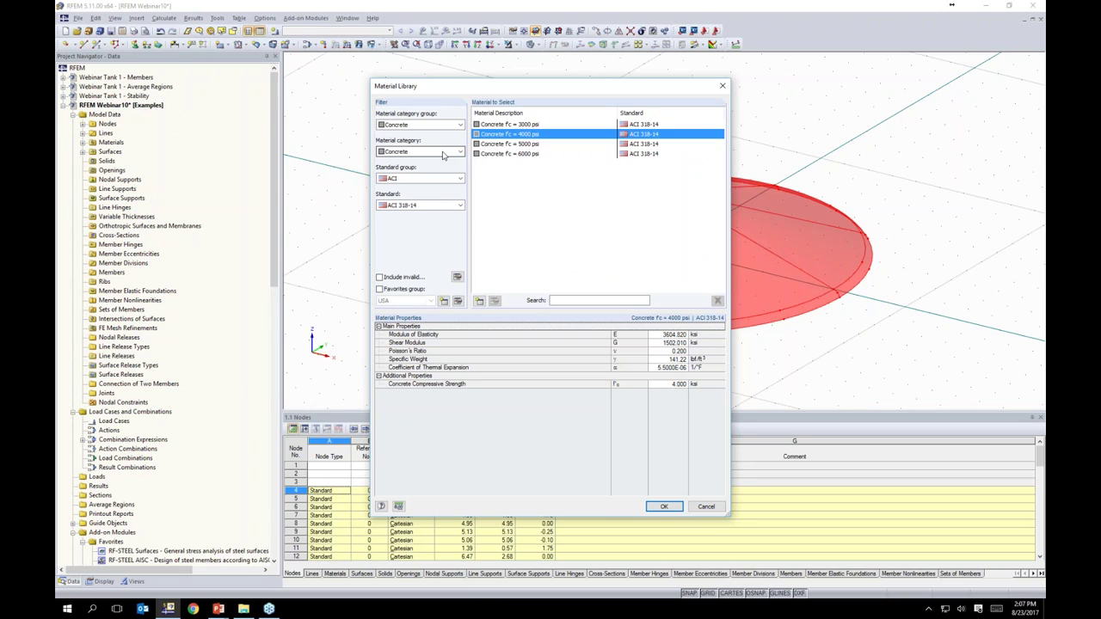
left_click(426, 125)
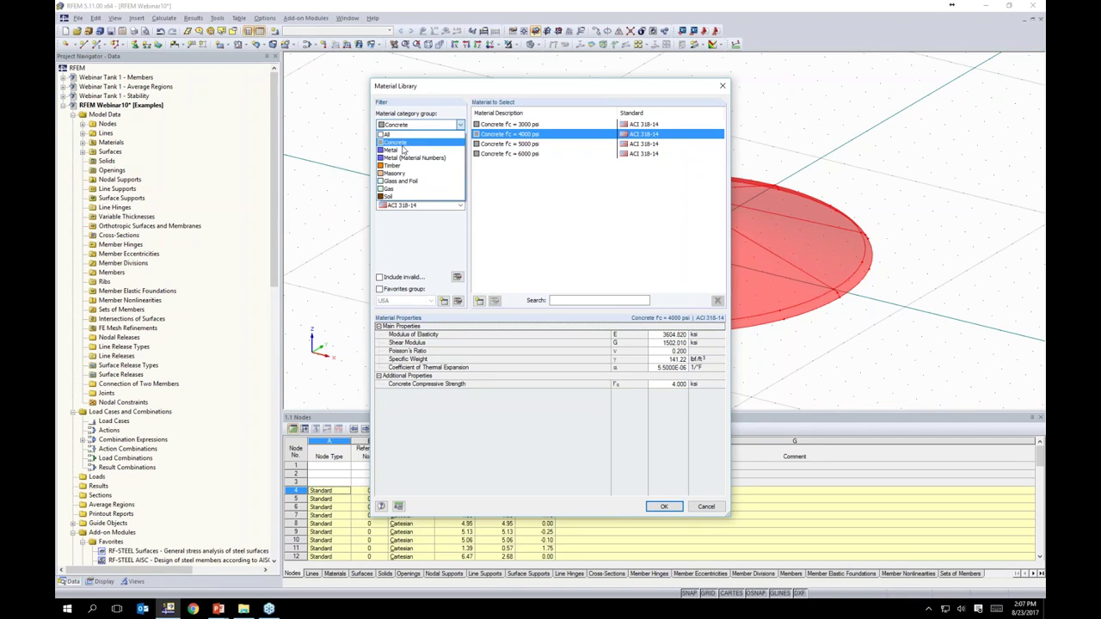
left_click(402, 151)
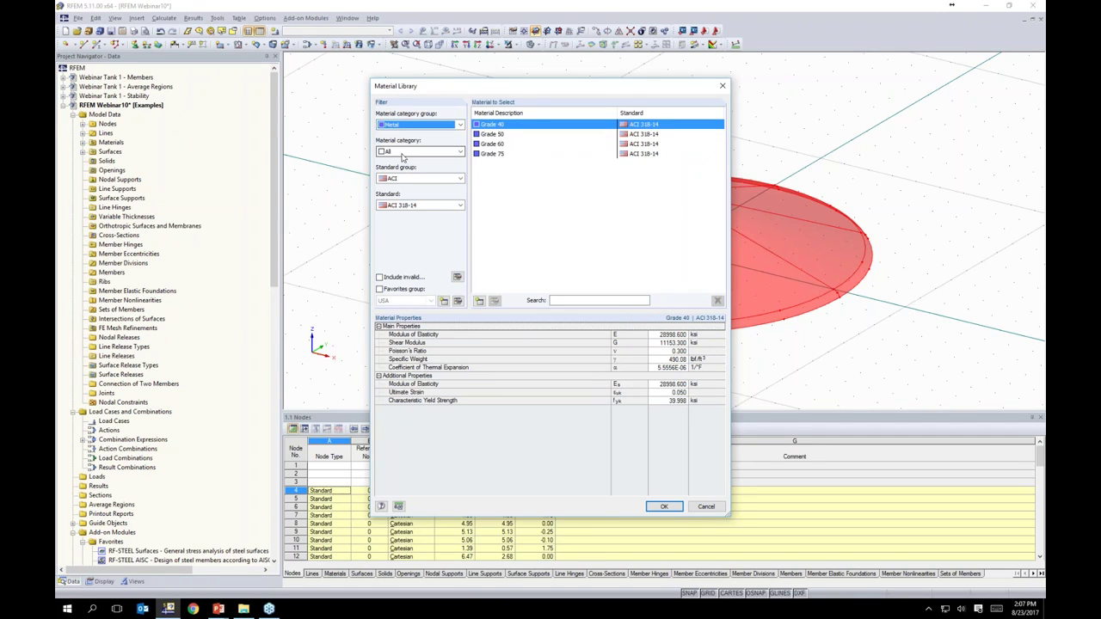
left_click(401, 152)
left_click(402, 181)
left_click(402, 178)
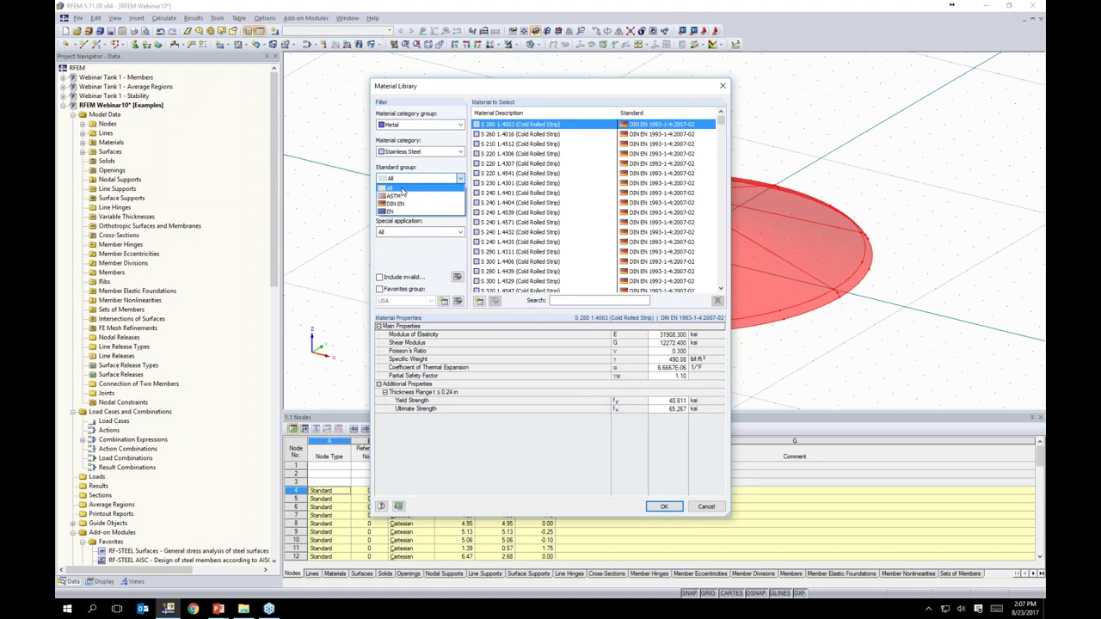
left_click(402, 197)
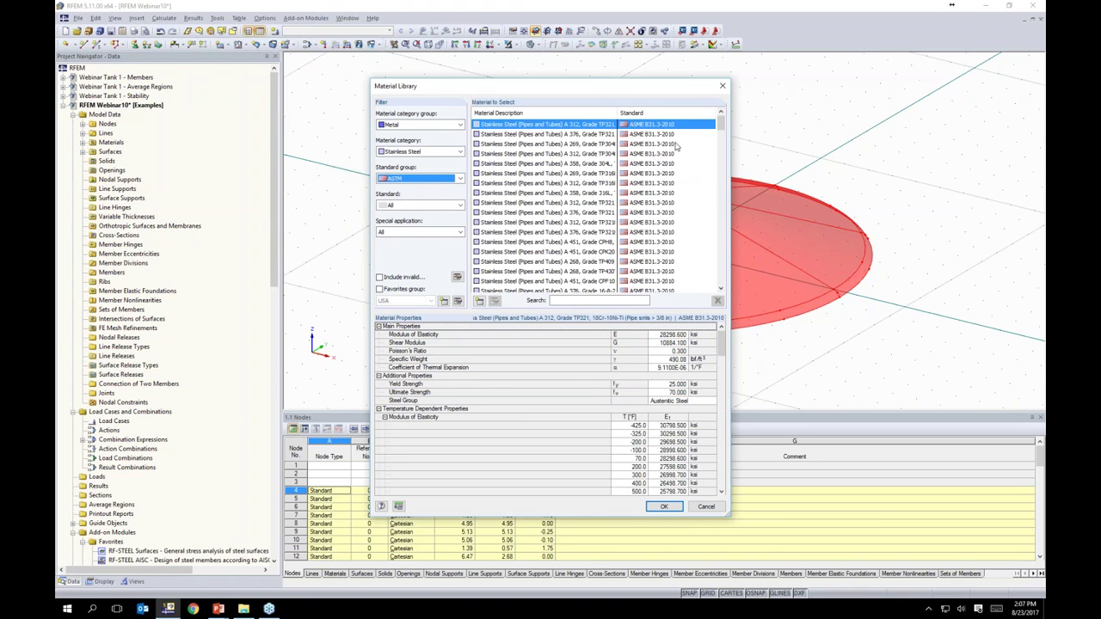
left_click_drag(723, 124, 721, 277)
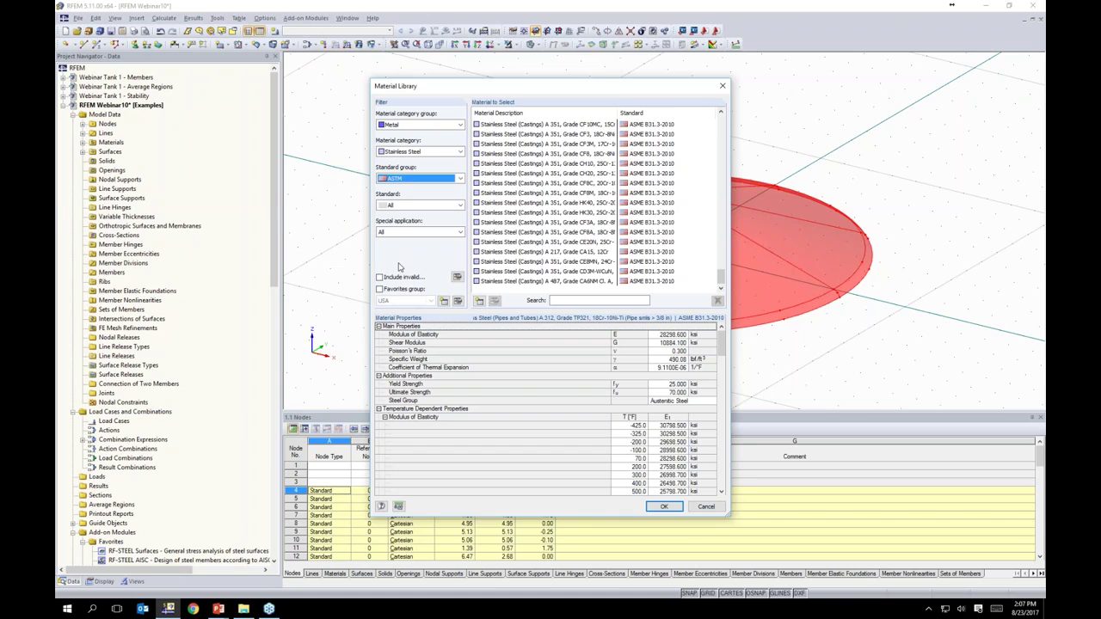
left_click(380, 290)
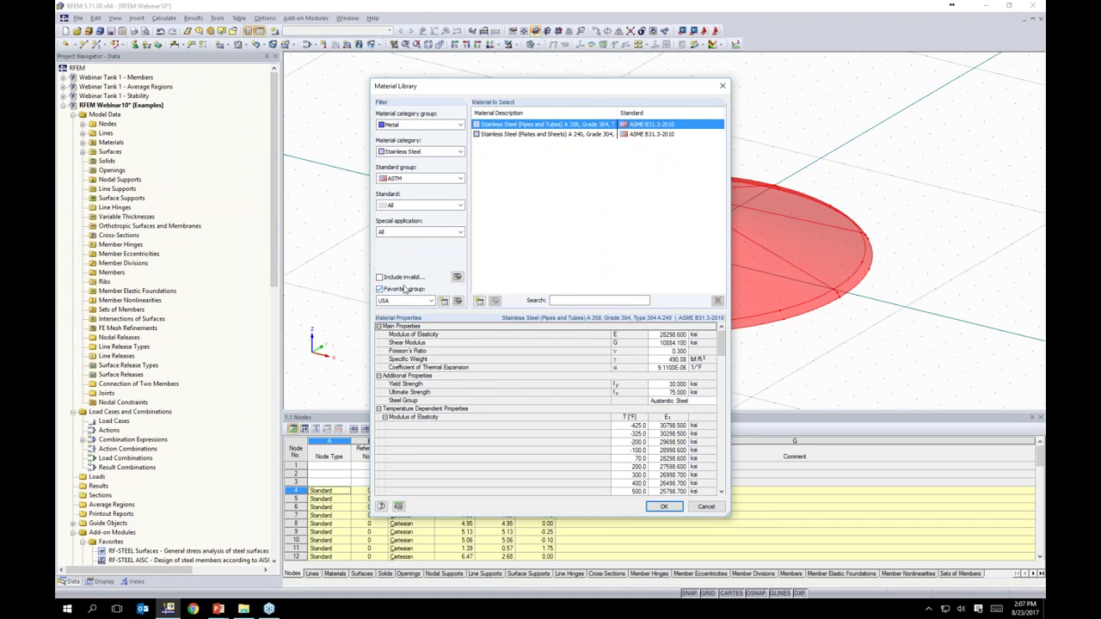
Assign Stainless Steel (Plates and Sheets) A 240, Grade 304 to the roof surfaces with a constant thickness of 0.2 in.
left_click(537, 136)
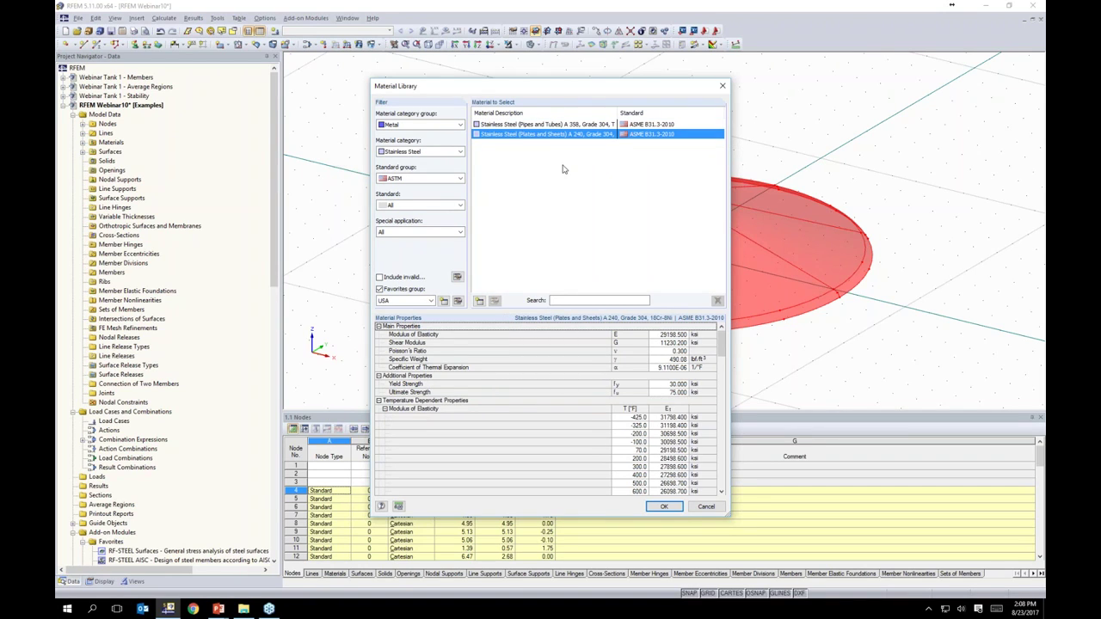
mouse_move(721, 343)
left_mouse_down()
mouse_move(723, 472)
mouse_move(723, 335)
left_mouse_up()
left_click(664, 505)
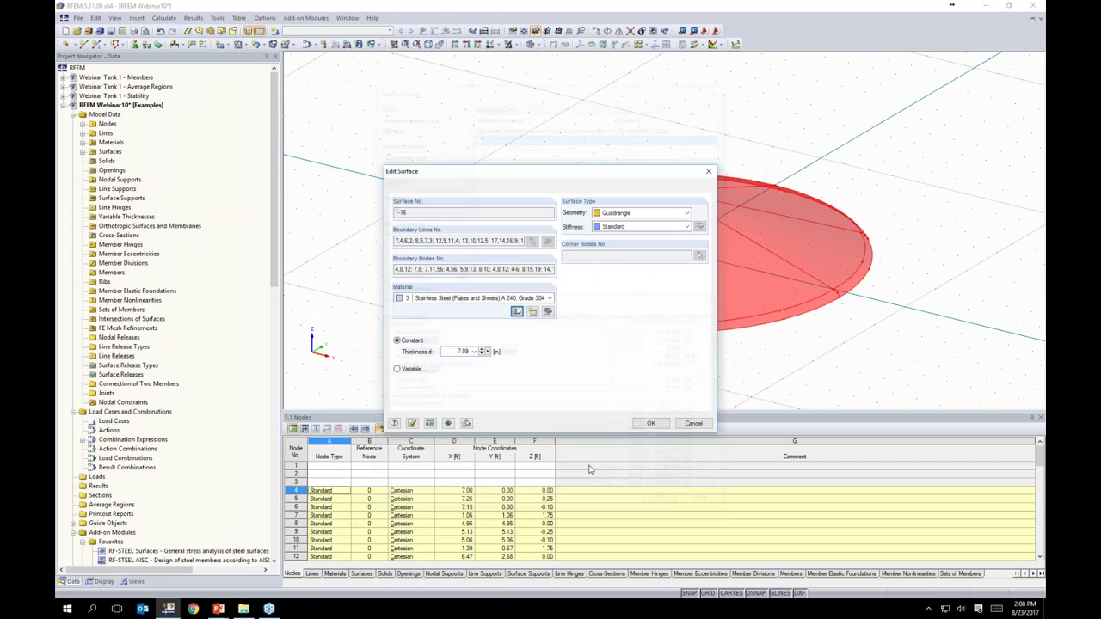
type("0.2")
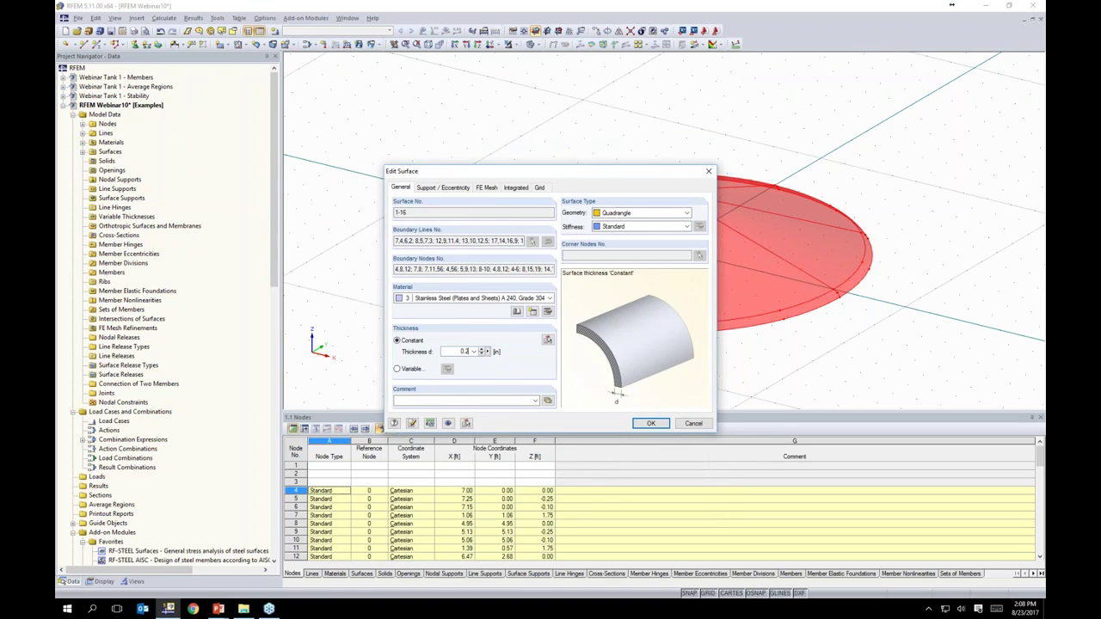
left_click(651, 423)
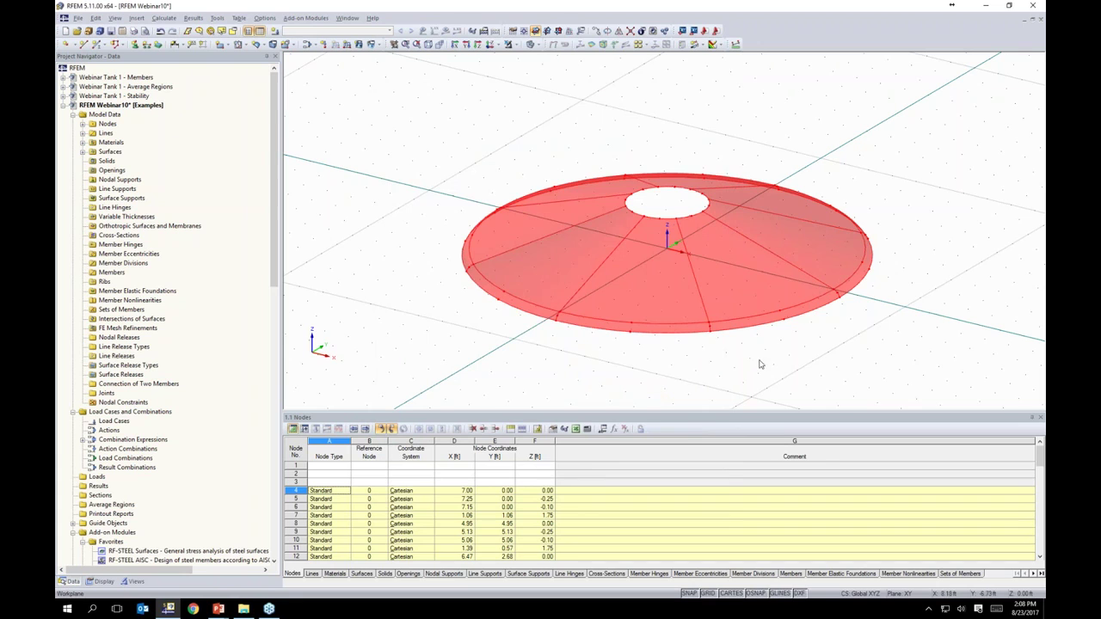
Start extruding the top ring's lines into surfaces, using the Stainless Steel (Plates and Sheets) A 240, Grade 304 material.
middle_click_drag(775, 355, 693, 341)
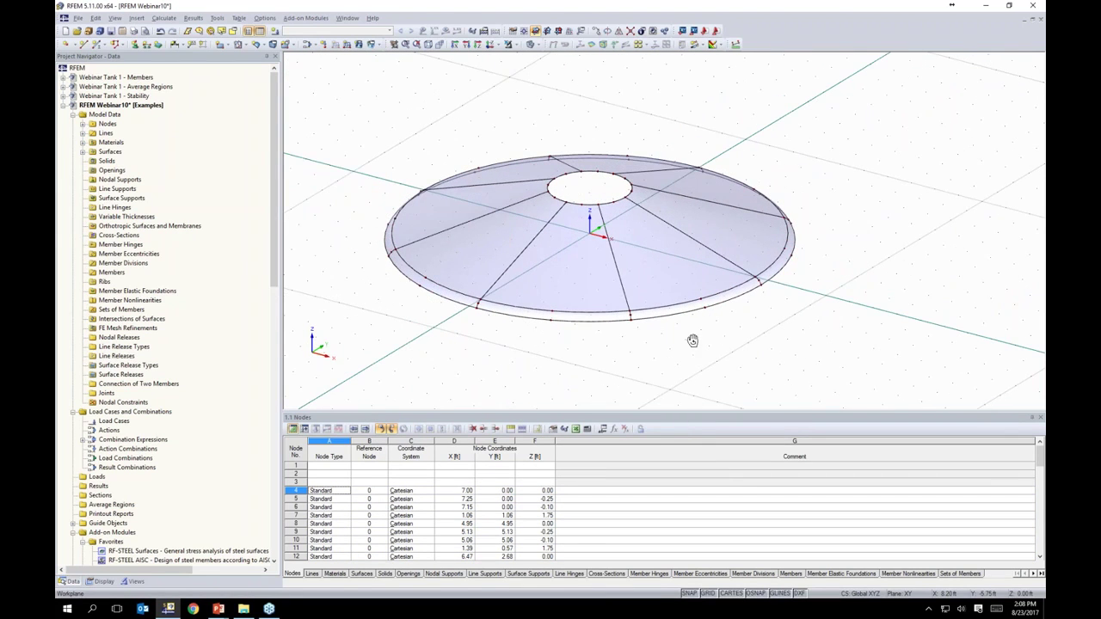
middle_click_drag(723, 359, 719, 267, "ctrl")
left_click_drag(527, 164, 657, 197)
middle_click_drag(691, 168, 702, 180)
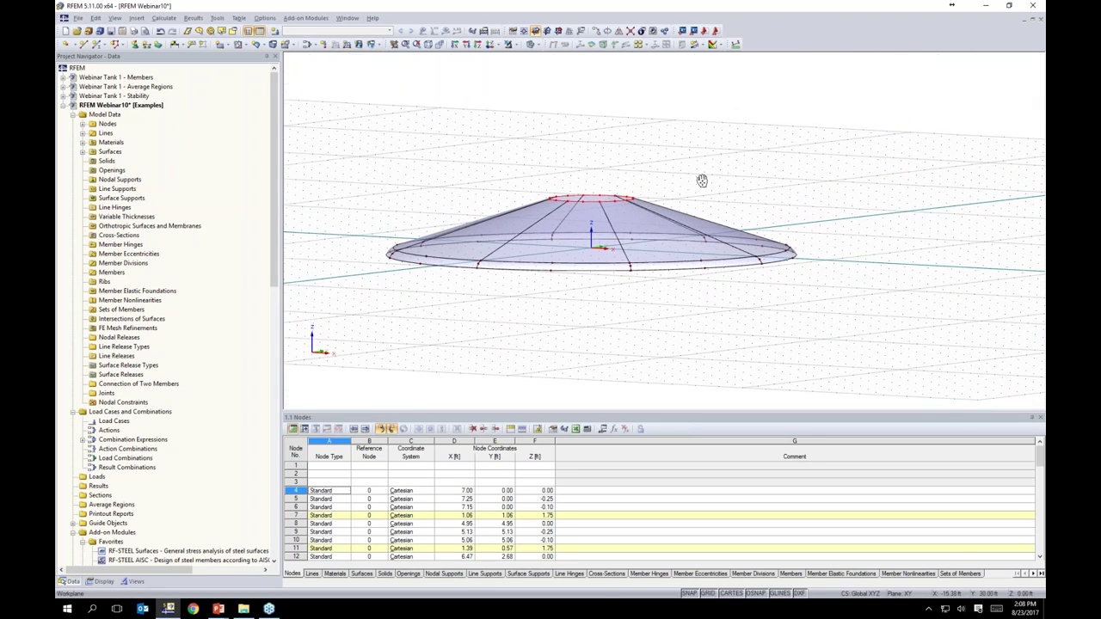
scroll(607, 219, "up", 3)
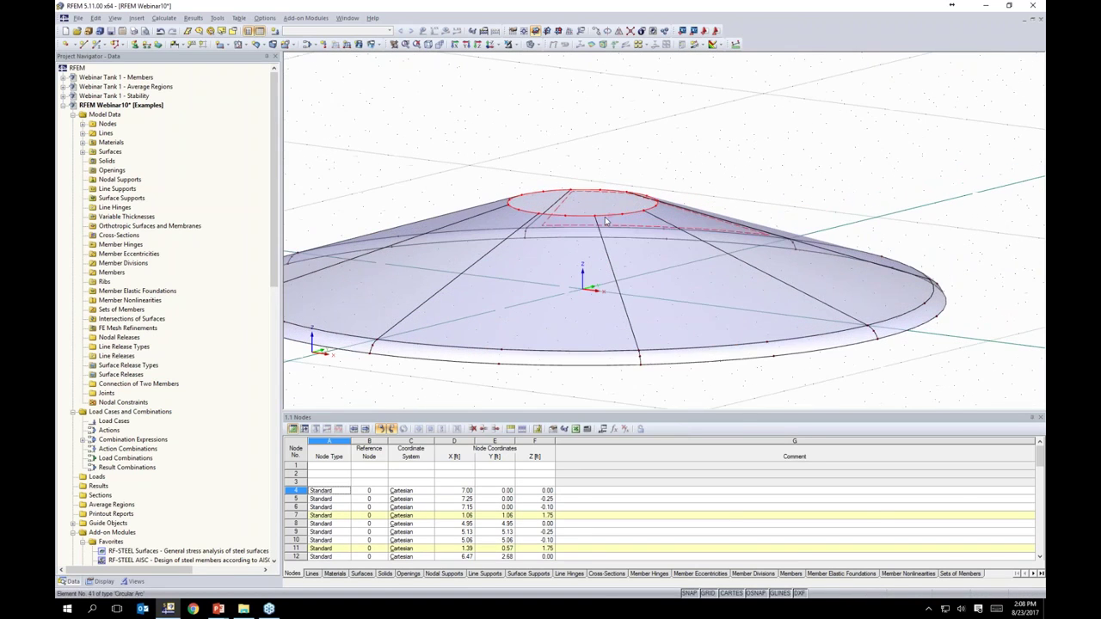
right_click(606, 220)
mouse_move(622, 229)
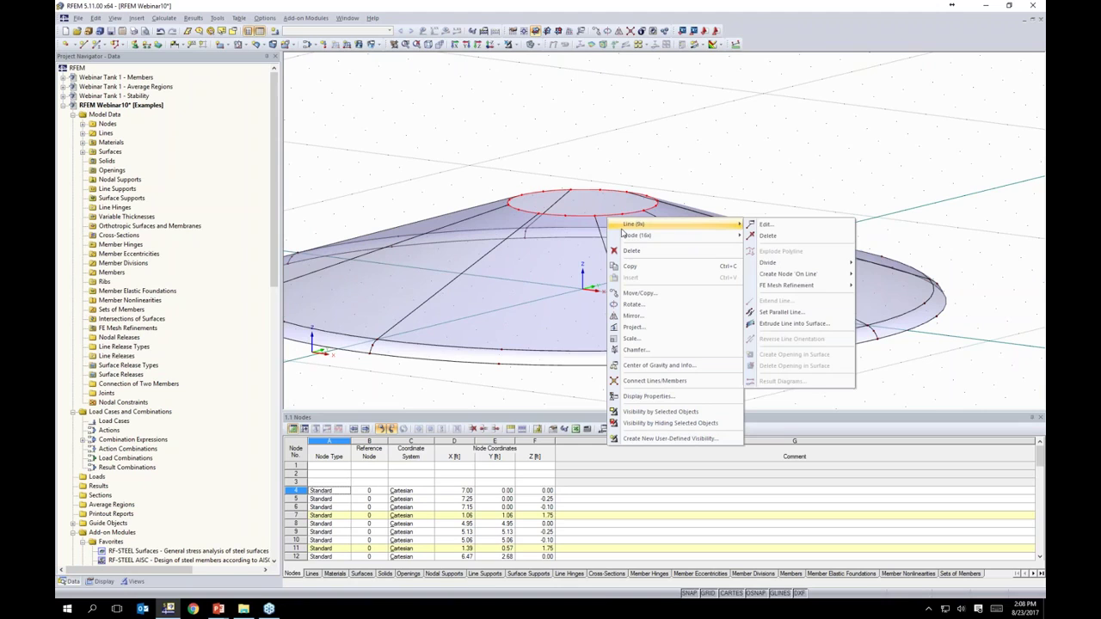
left_click(771, 325)
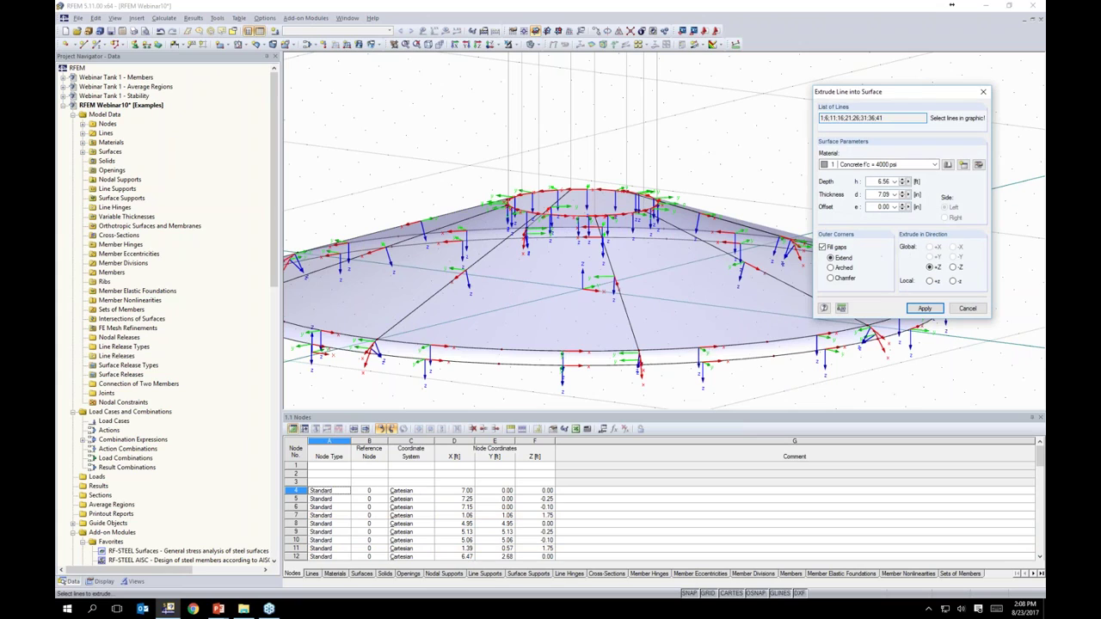
left_click(912, 164)
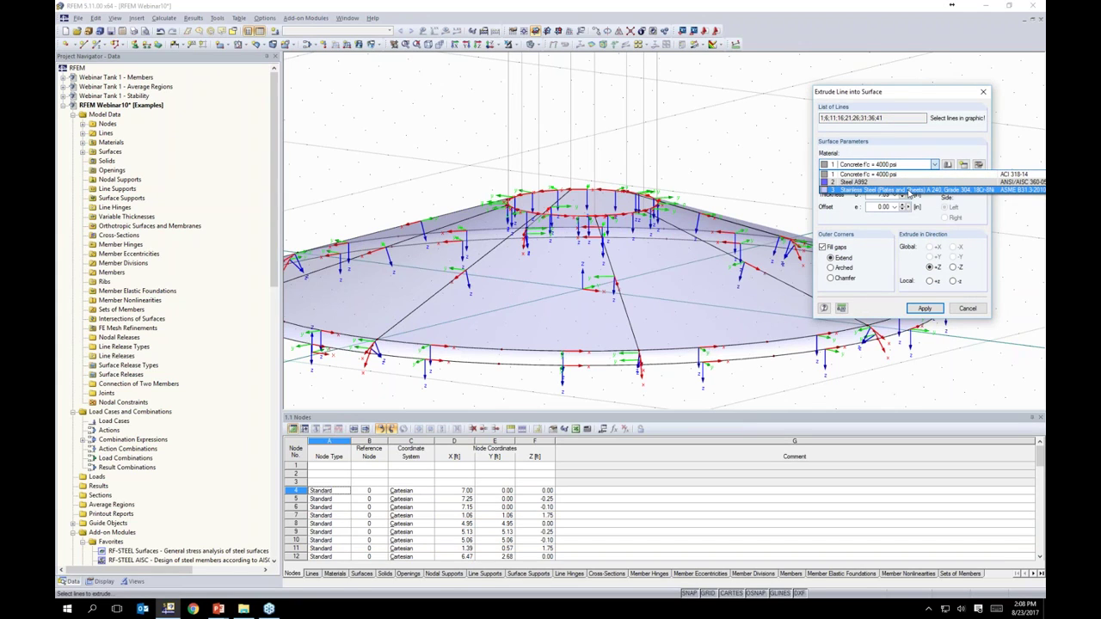
left_click(909, 190)
Extrude the top ring's lines in the global +Z direction with a depth of 1.00 ft and a thickness of 0.20 in.
left_click_drag(884, 93, 850, 88)
double_click(847, 175)
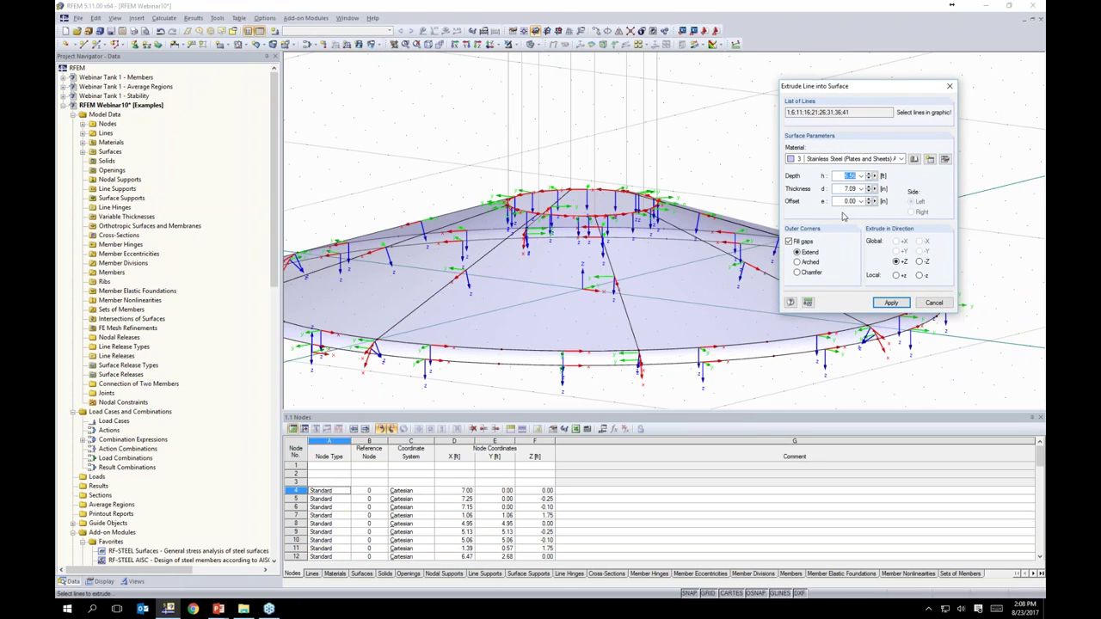
type("1.0")
key("Tab")
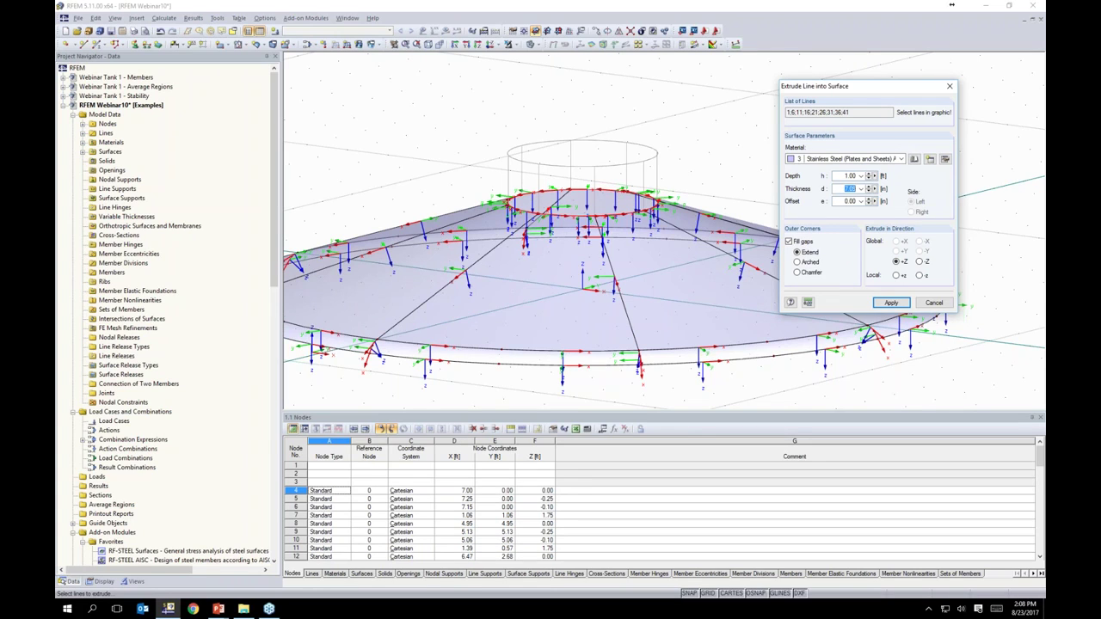
type("0")
left_click(919, 262)
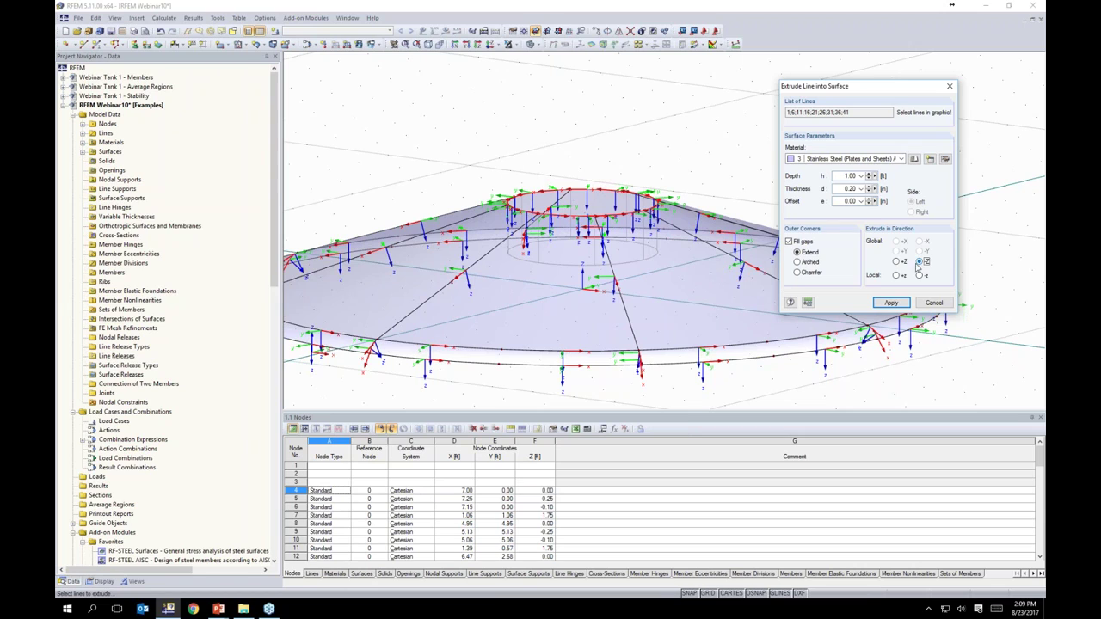
left_click(897, 261)
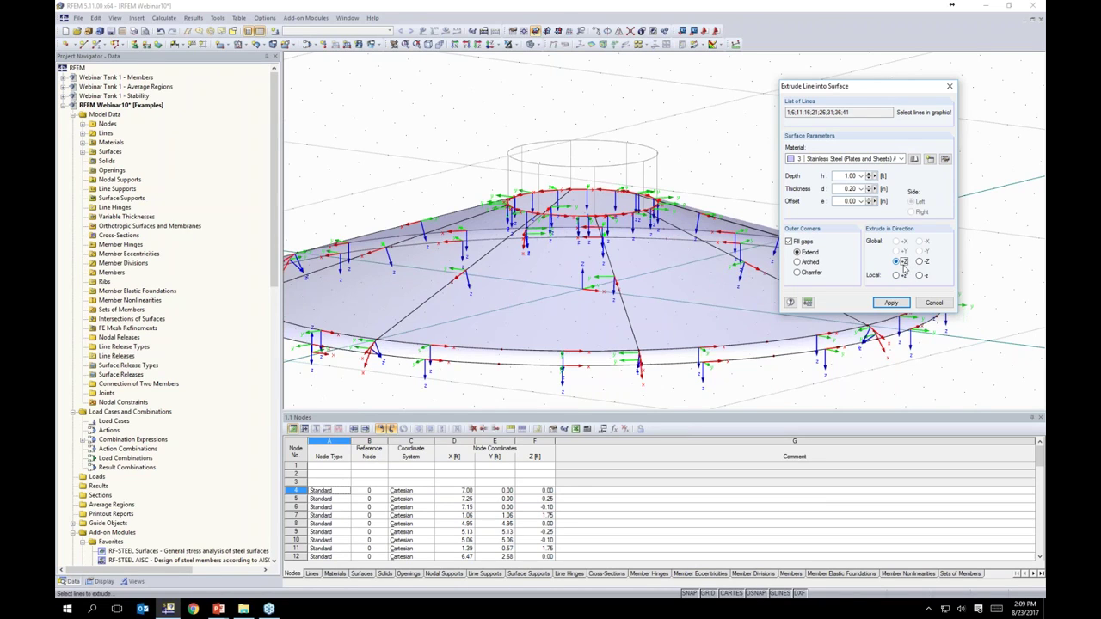
left_click(891, 303)
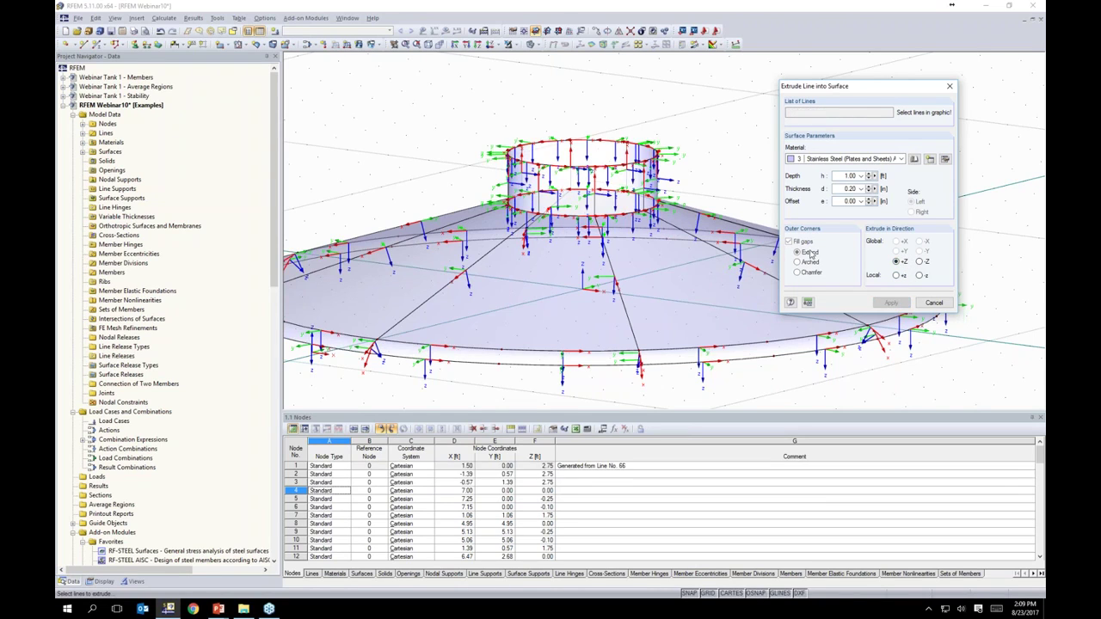
key("Escape")
middle_click_drag(743, 186, 806, 177)
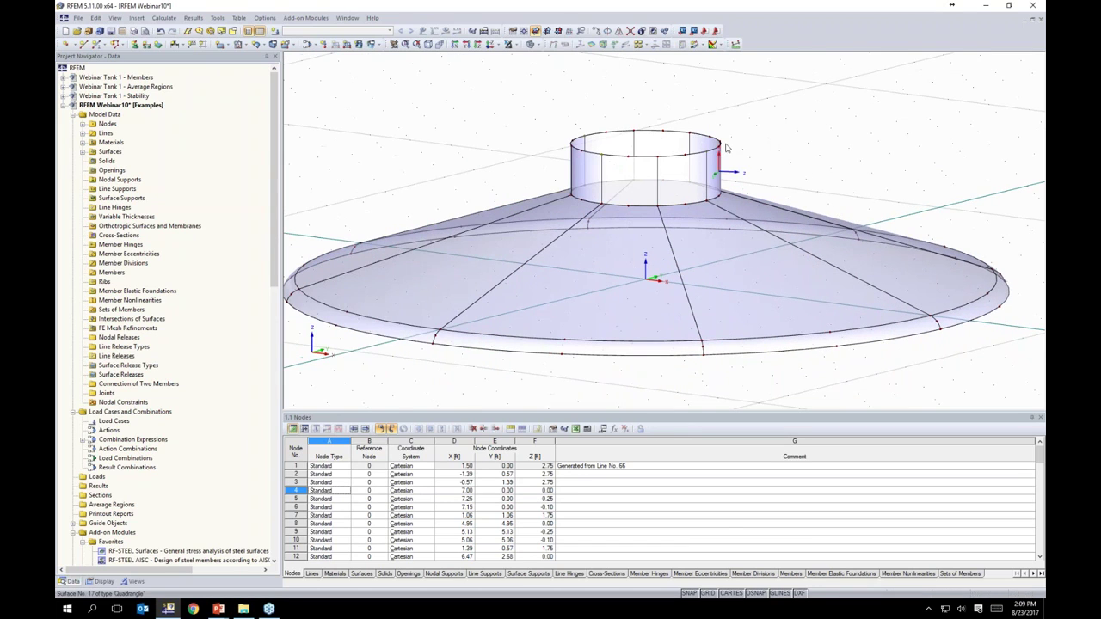
scroll(761, 155, "down", 2)
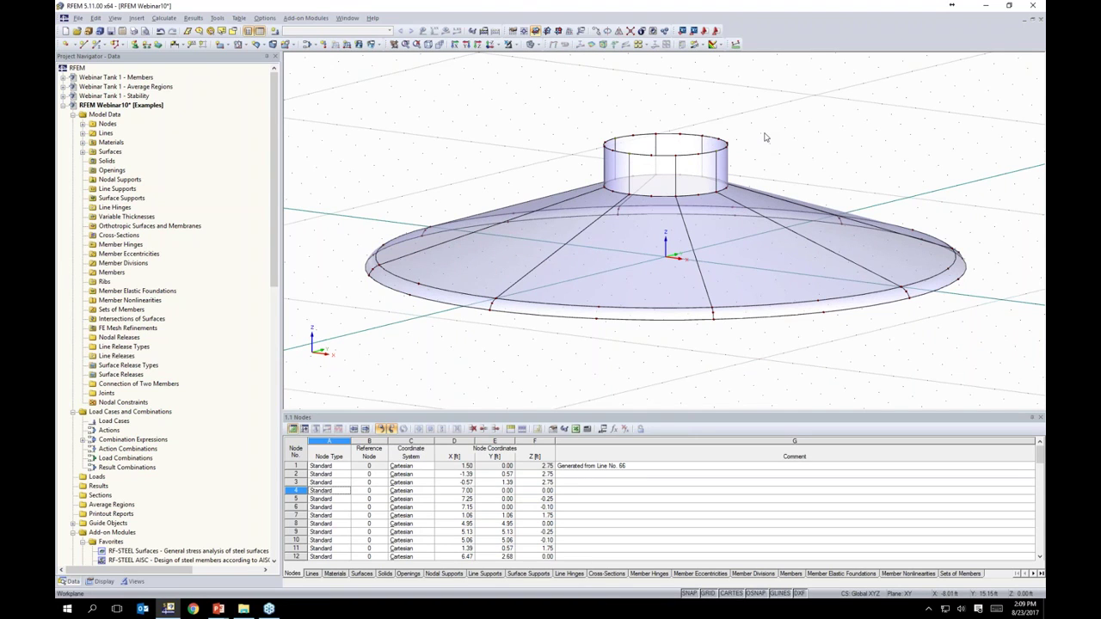
Examine the roof and top neck in plan and perspective and review the available opening shapes.
middle_click_drag(477, 130, 481, 166, "ctrl")
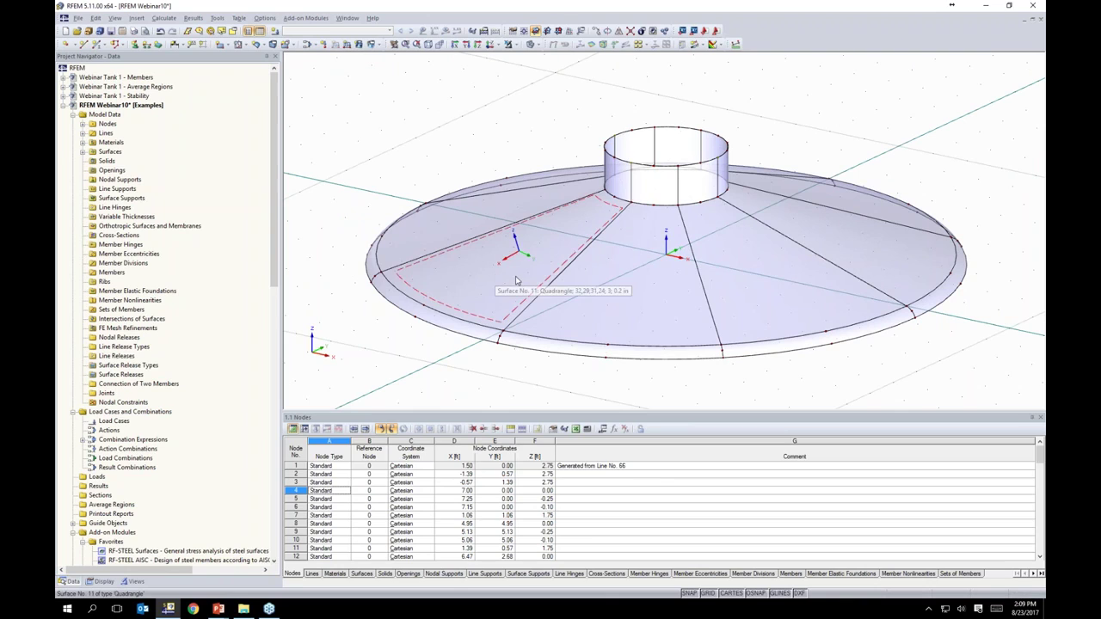
left_click(488, 46)
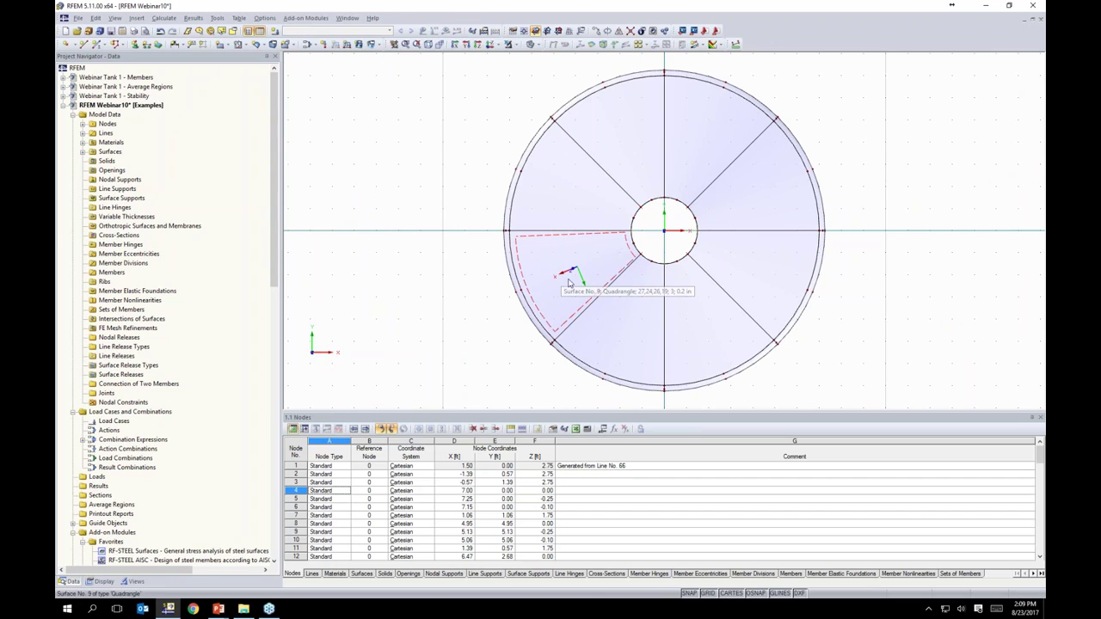
scroll(410, 275, "up", 3)
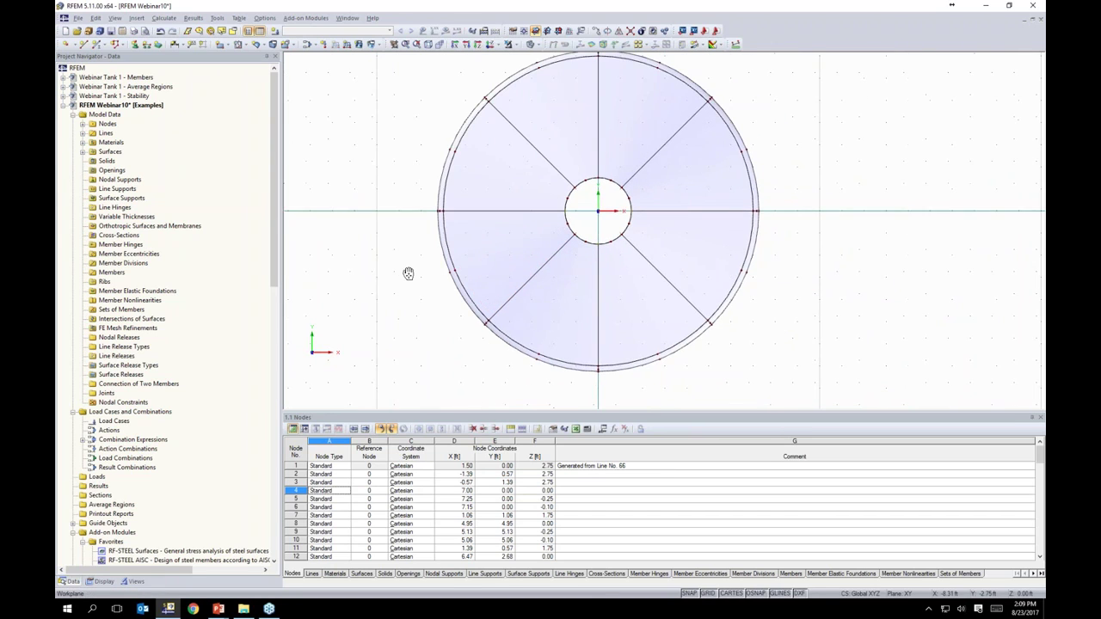
middle_click_drag(399, 275, 373, 277)
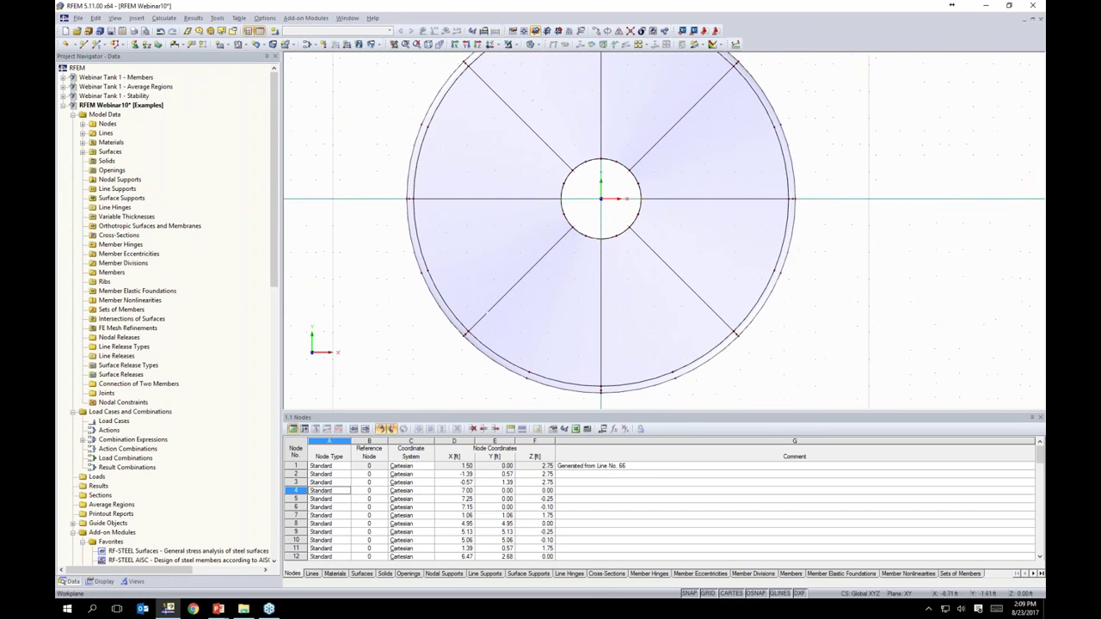
left_click(246, 45)
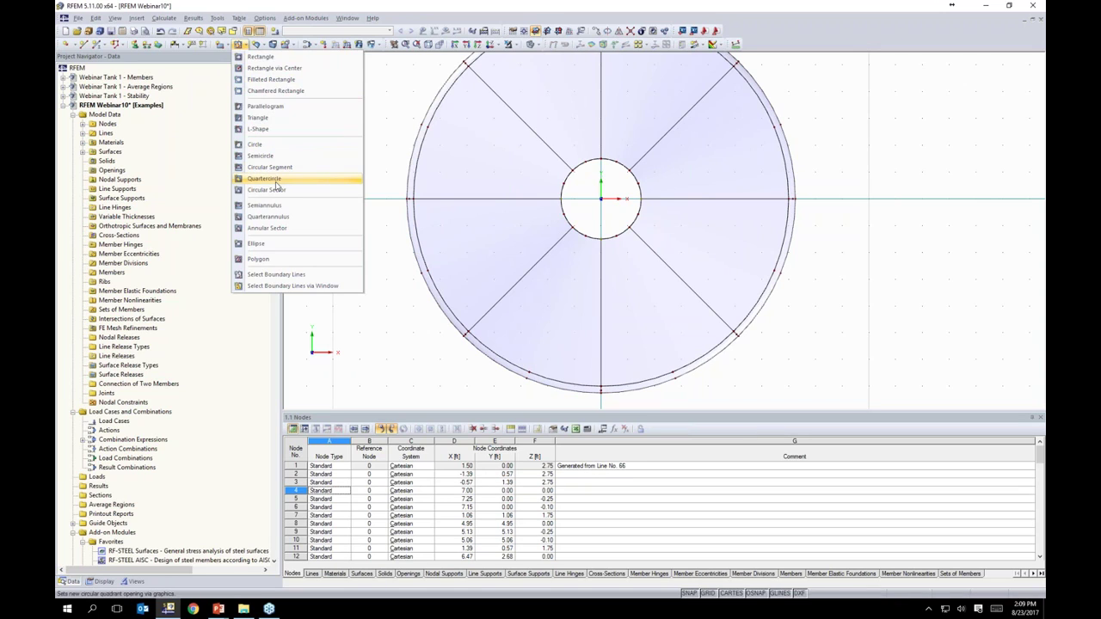
left_click(400, 347)
middle_click_drag(422, 372, 442, 72, "ctrl")
middle_click_drag(401, 196, 393, 141, "ctrl")
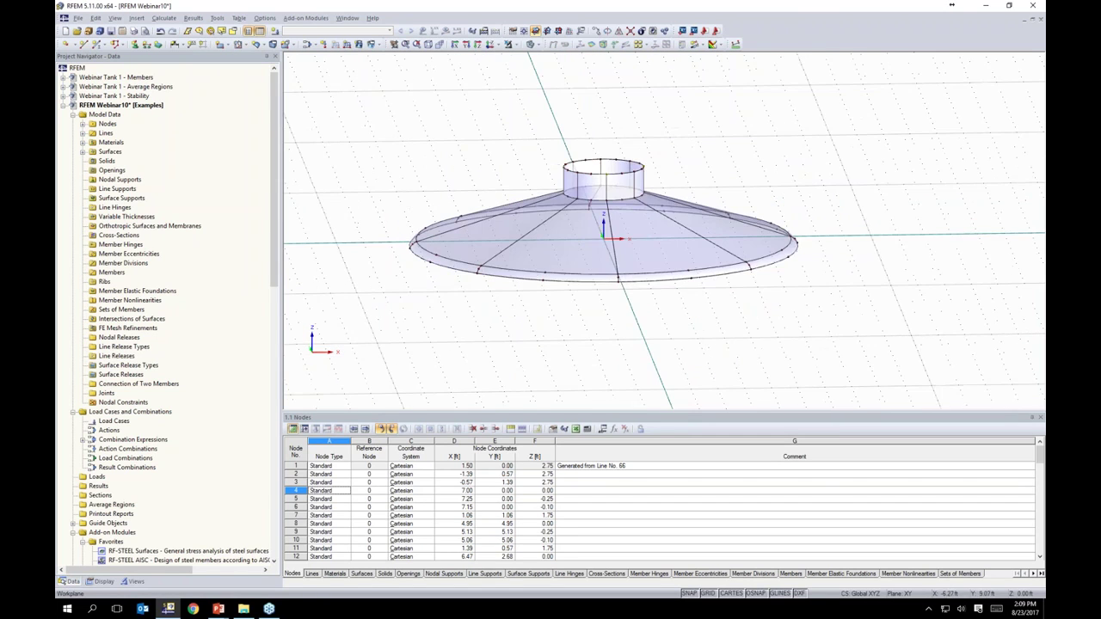
scroll(466, 230, "up", 3)
middle_click_drag(486, 342, 418, 317, "ctrl")
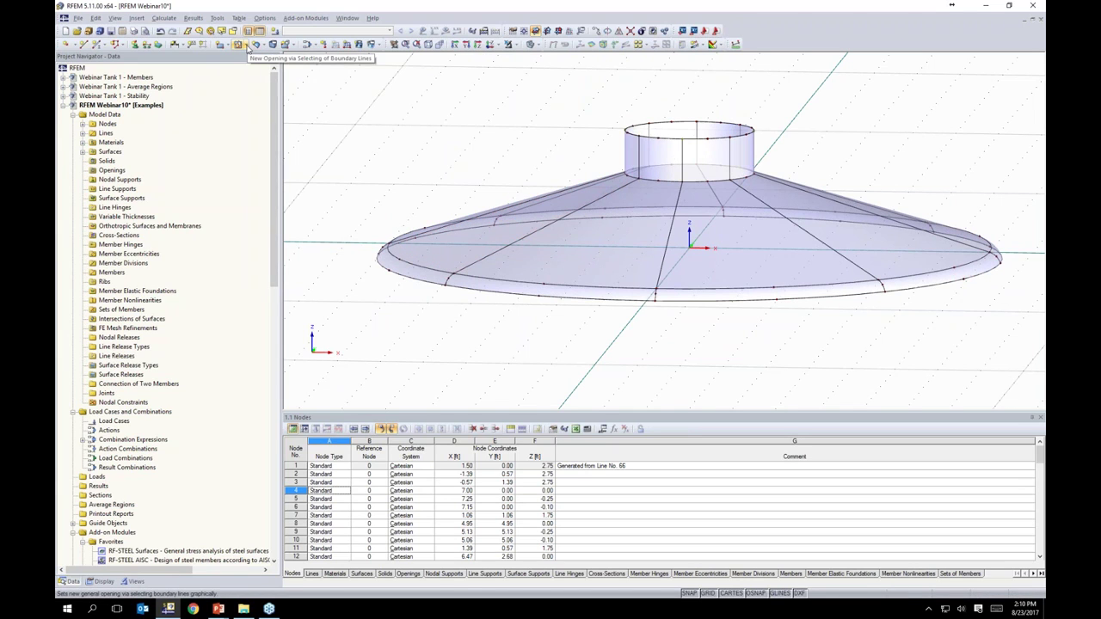
middle_click_drag(462, 143, 482, 190, "ctrl")
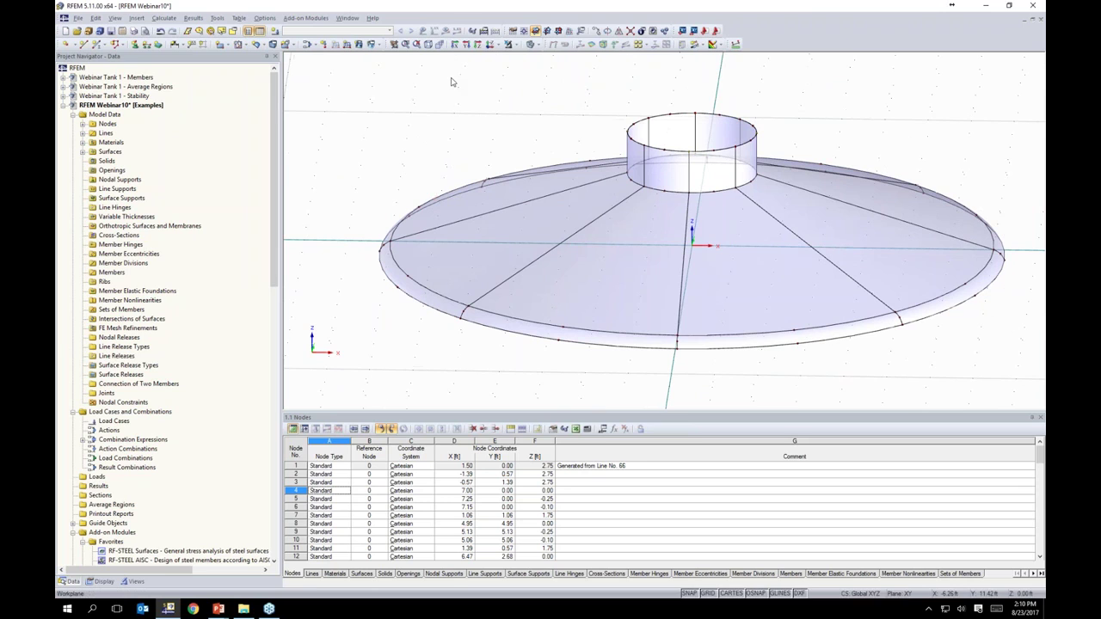
Draw a circle of radius 1 ft in the XY work plane beneath one roof panel, centered at about X -4.67 ft, Y -1.45 ft.
left_click(490, 45)
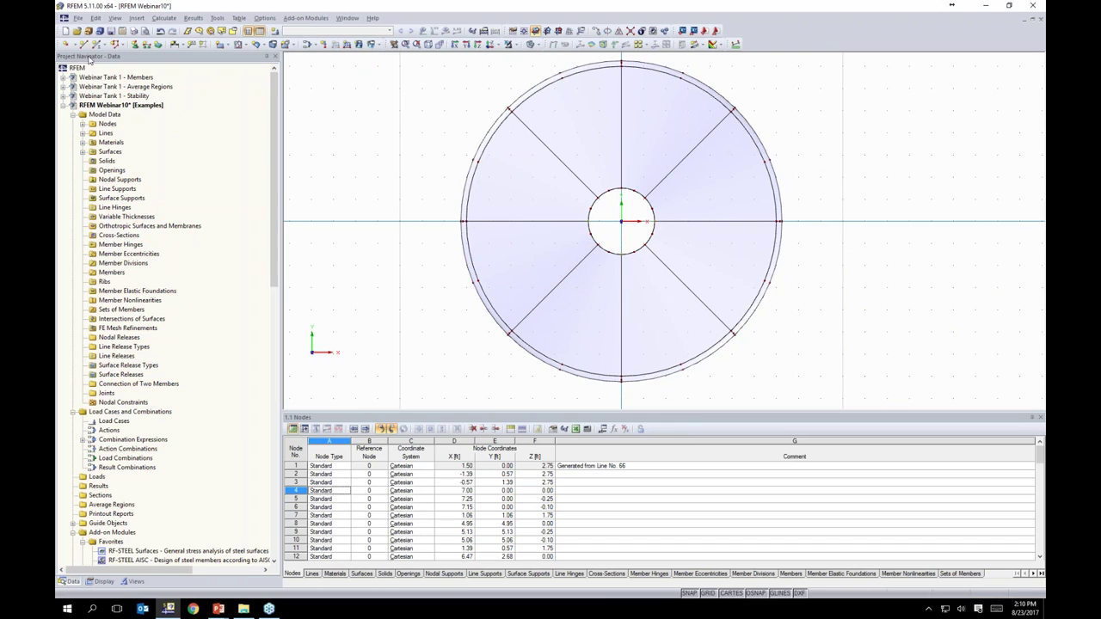
left_click(84, 43)
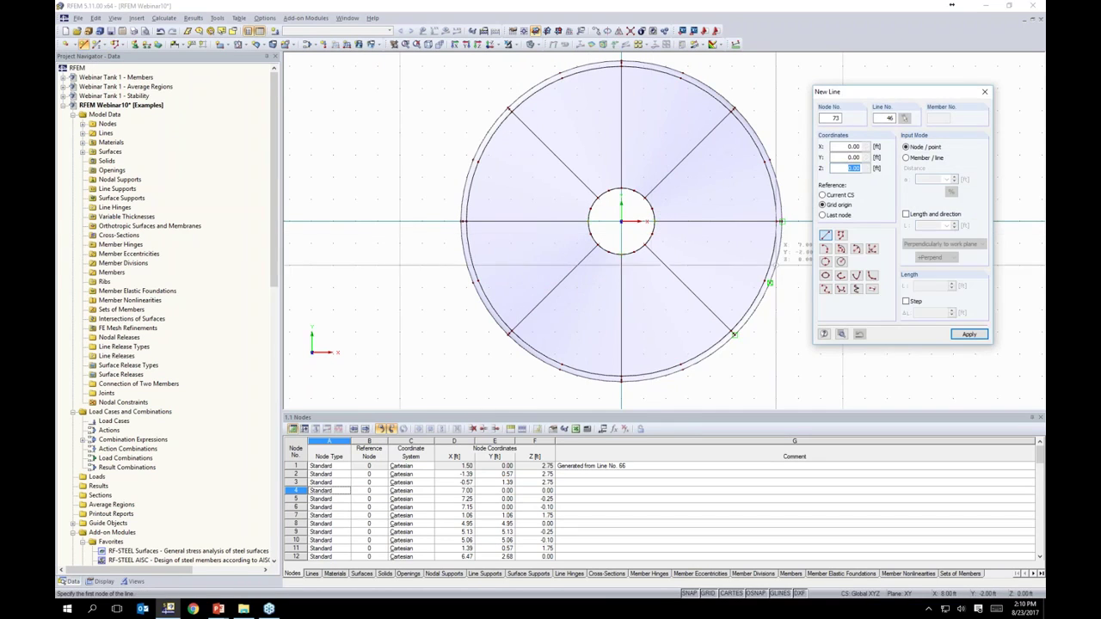
left_click(842, 262)
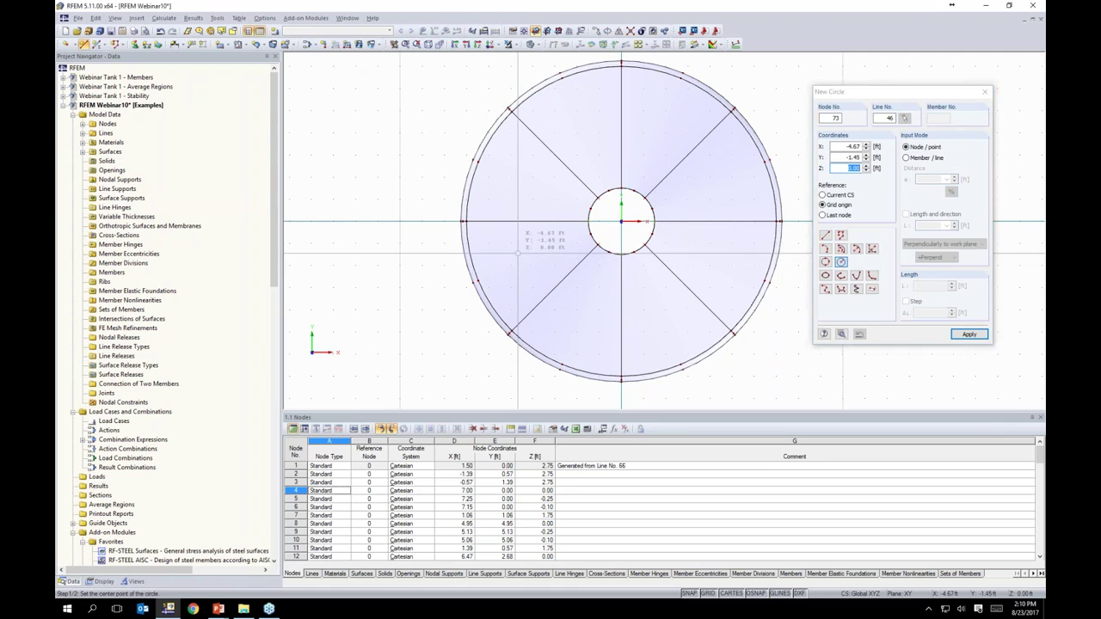
left_click(517, 254)
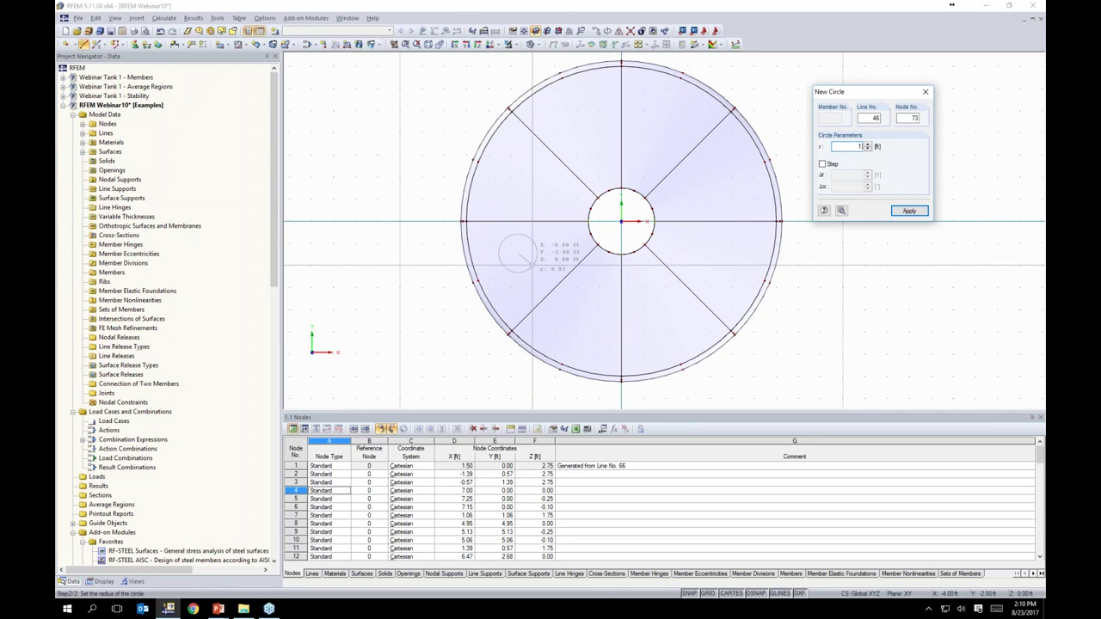
type("1")
key("Return")
key("Escape")
Extrude the new circle into a stainless steel surface 2.00 ft deep in the global +Z direction with 0.20 in thickness.
middle_click_drag(456, 341, 509, 290, "ctrl")
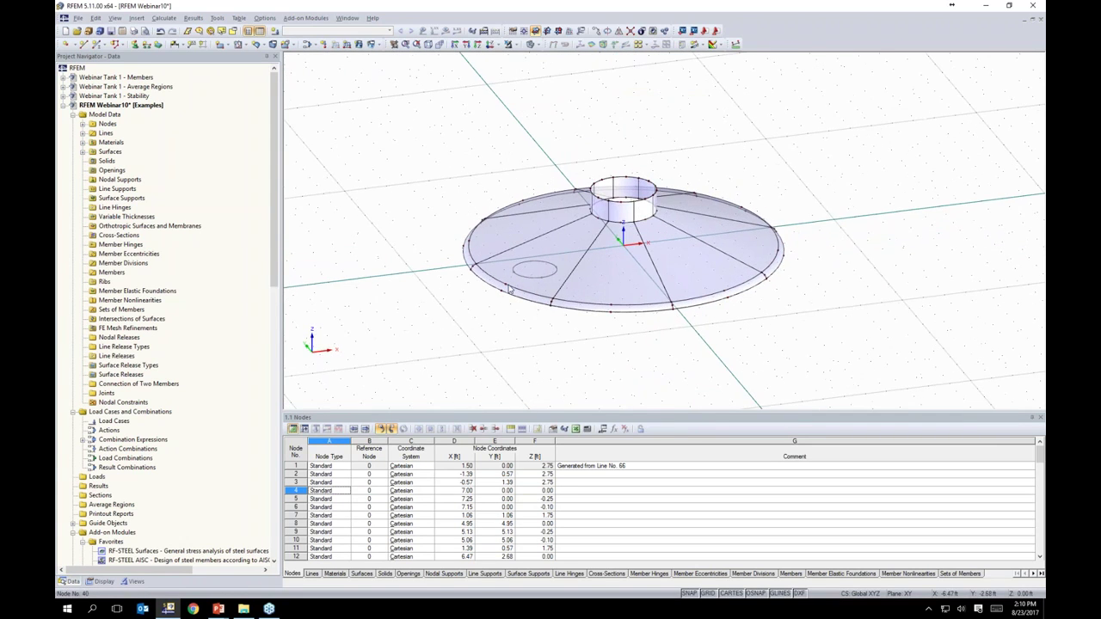
scroll(509, 289, "up", 4)
right_click(540, 271)
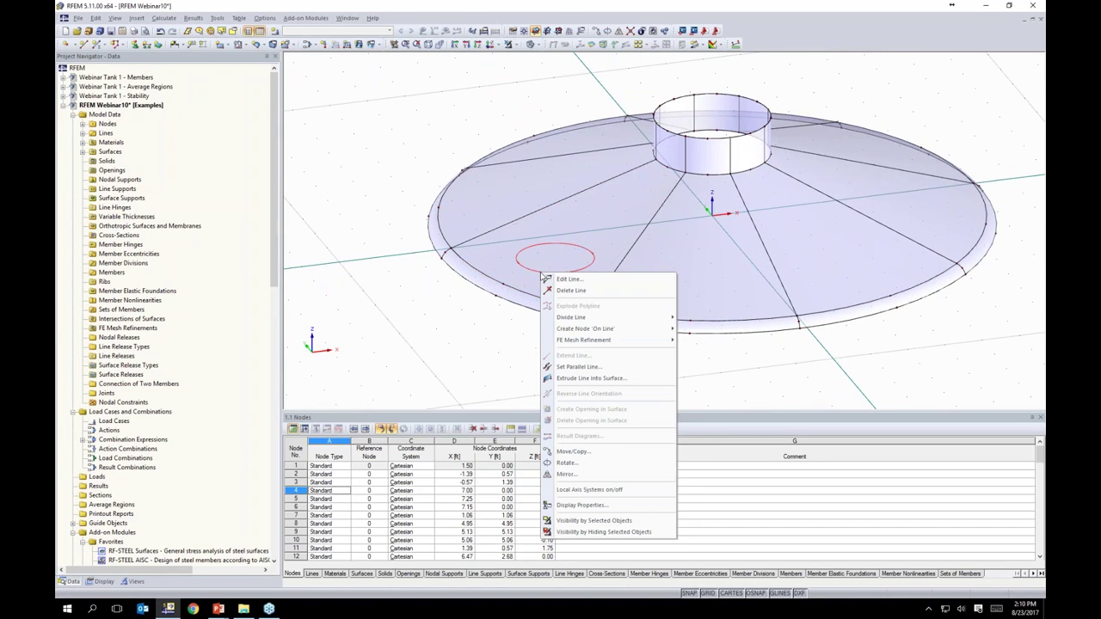
left_click(573, 378)
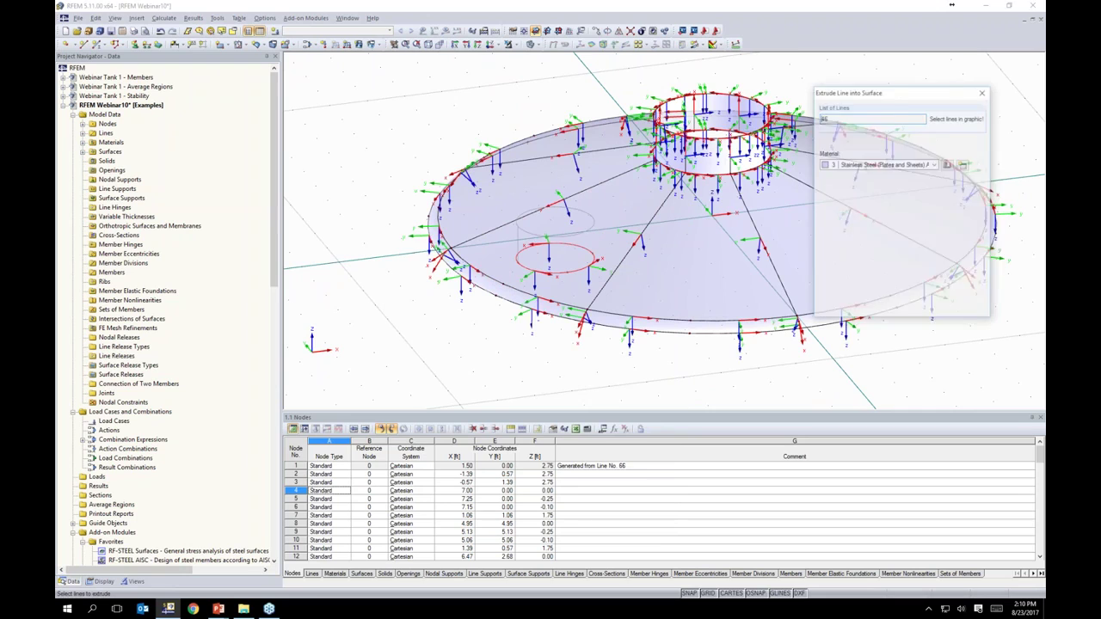
double_click(875, 182)
type("2")
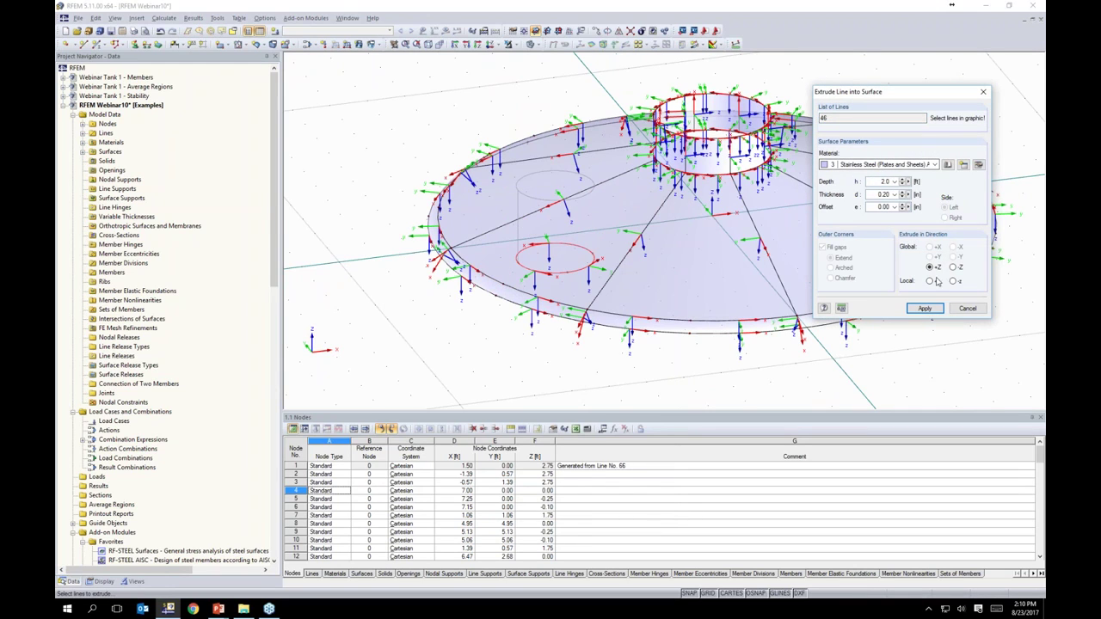
left_click(924, 308)
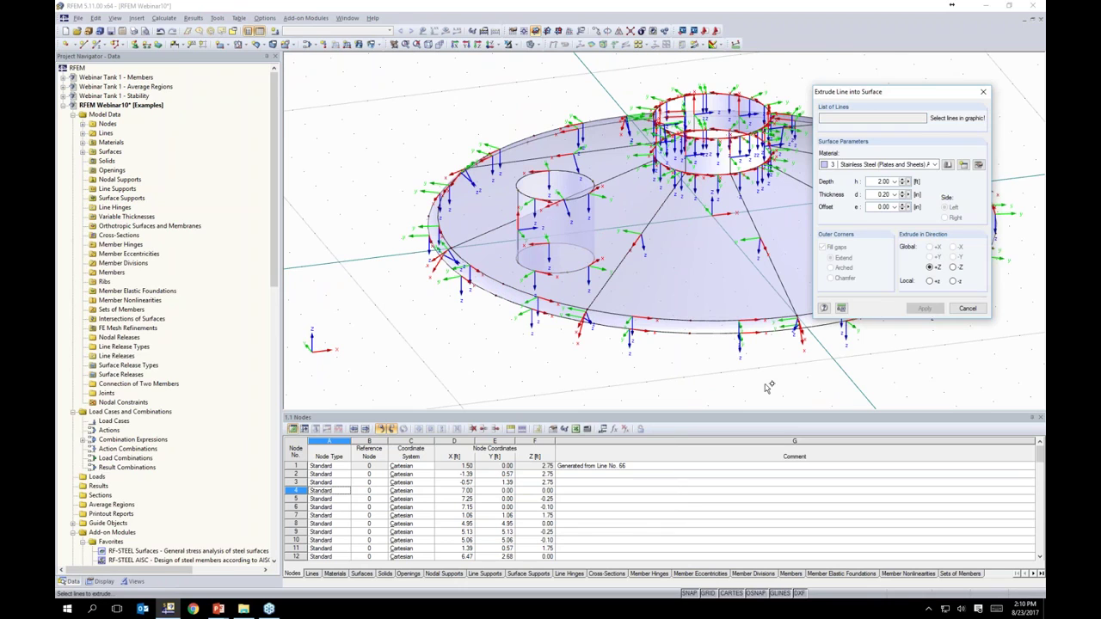
left_click(966, 308)
Create an intersection between the small cylinder and the roof panel it passes through.
middle_click_drag(409, 132, 387, 152, "ctrl")
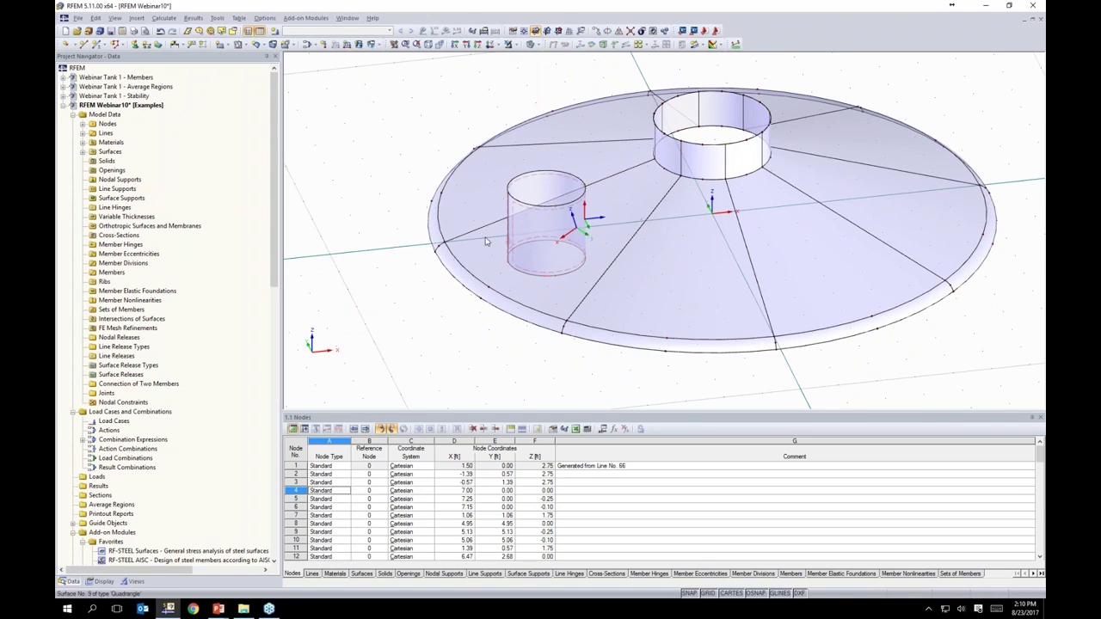
left_click(534, 223)
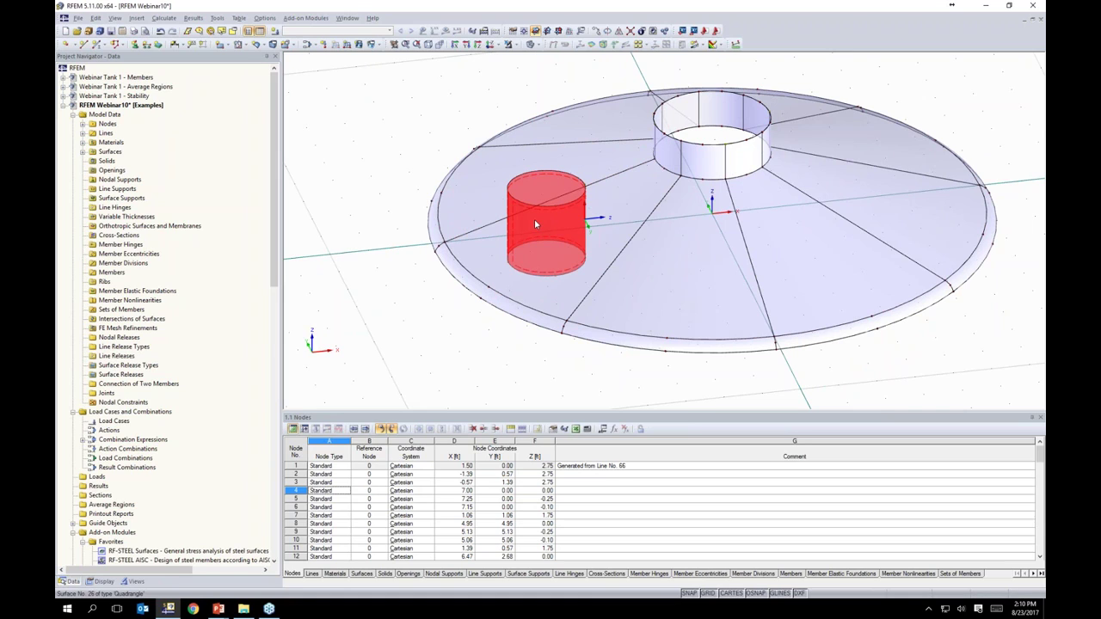
right_click(579, 245)
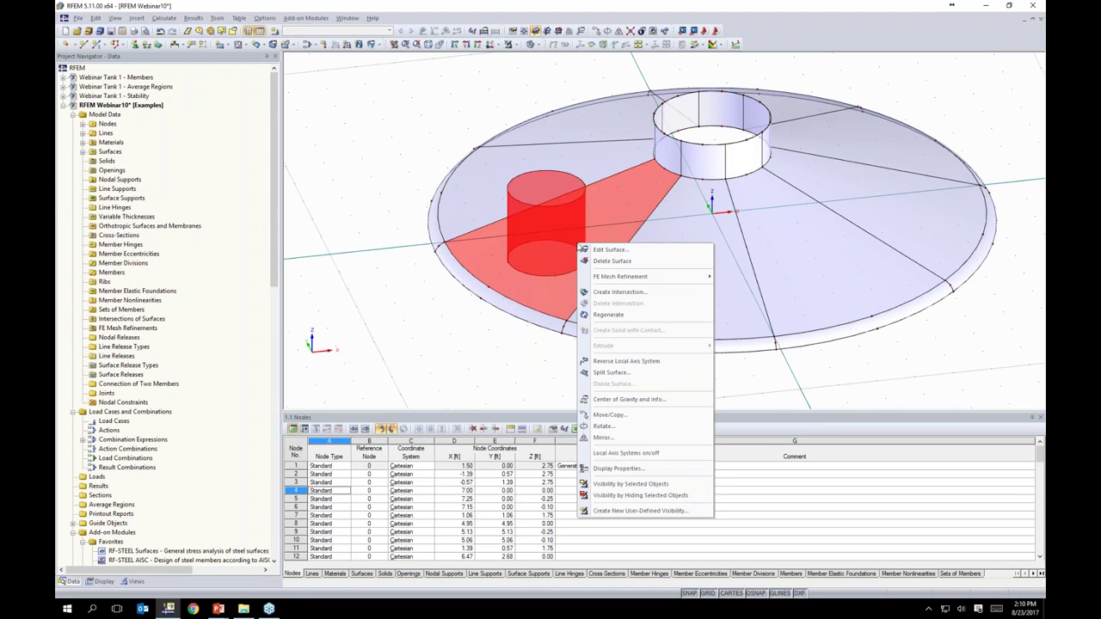
left_click(601, 293)
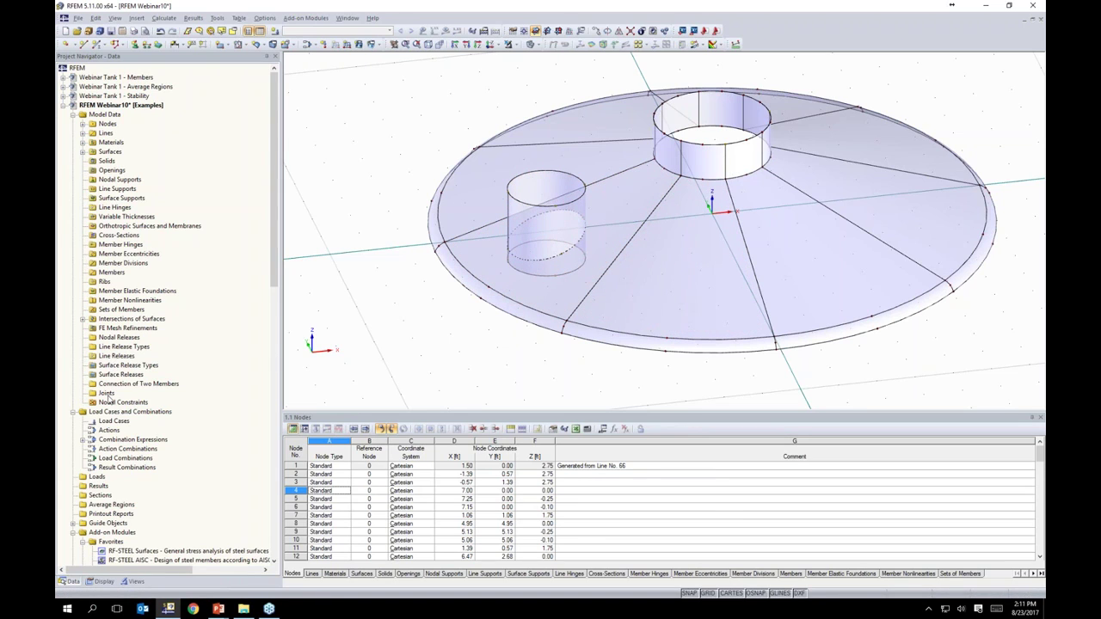
Examine the component surfaces 27 to 30 generated by the intersection of the cylinder and roof panel.
left_click(83, 153)
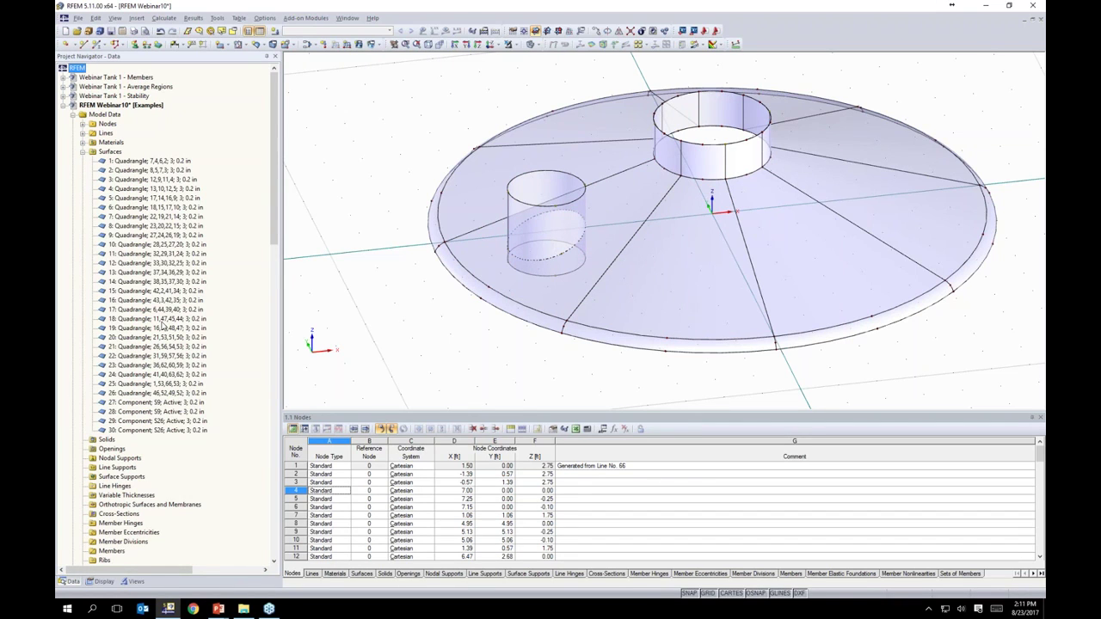
left_click(157, 403)
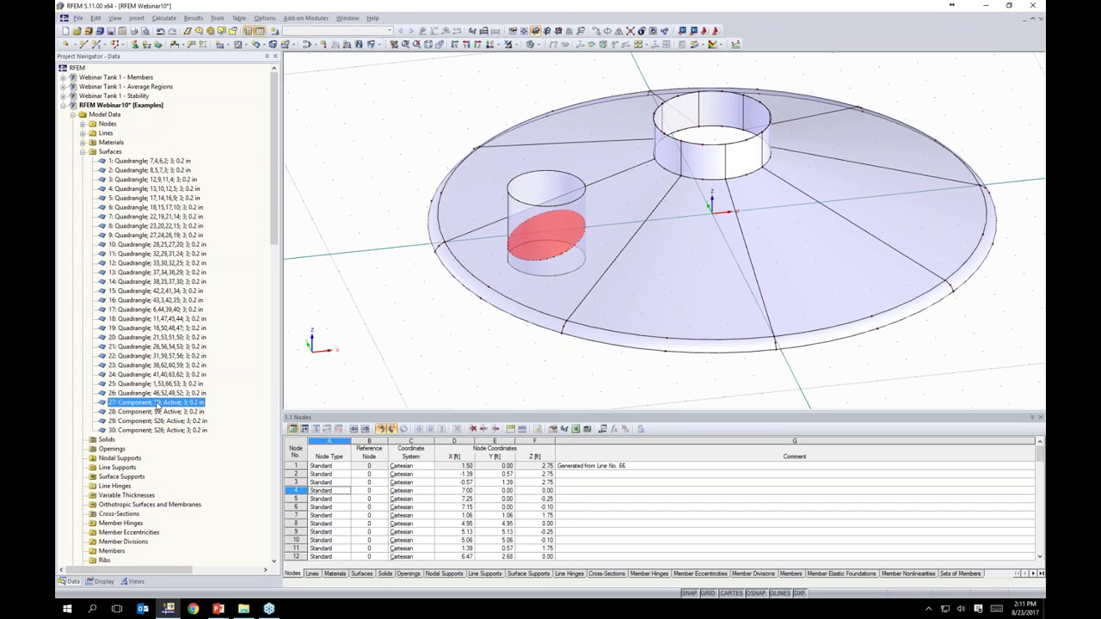
left_click(158, 412)
left_click(156, 420)
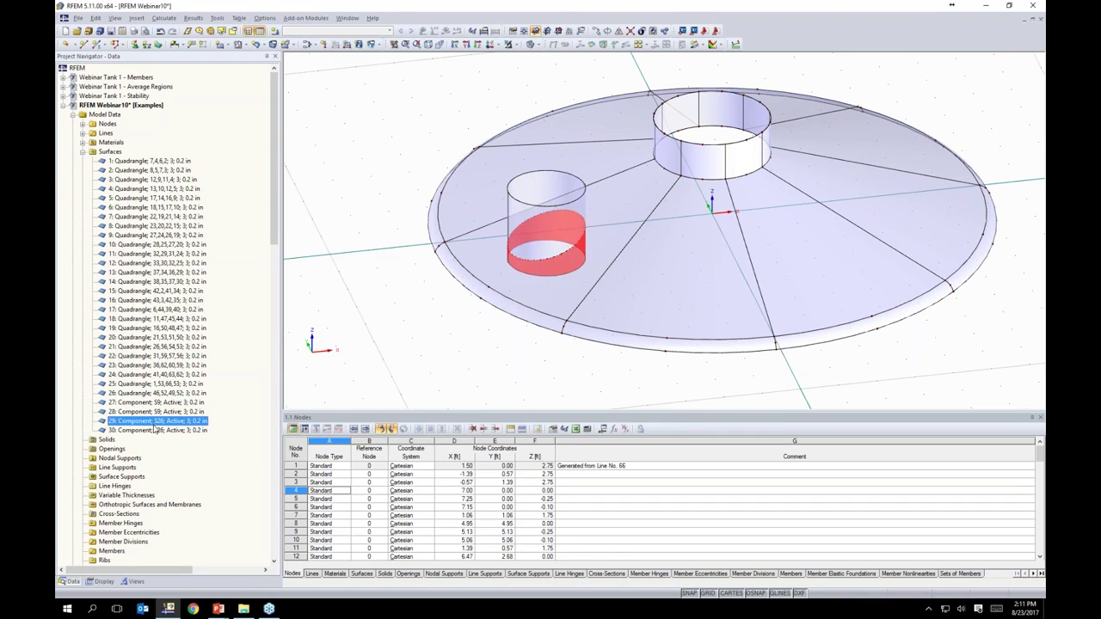
left_click(156, 430)
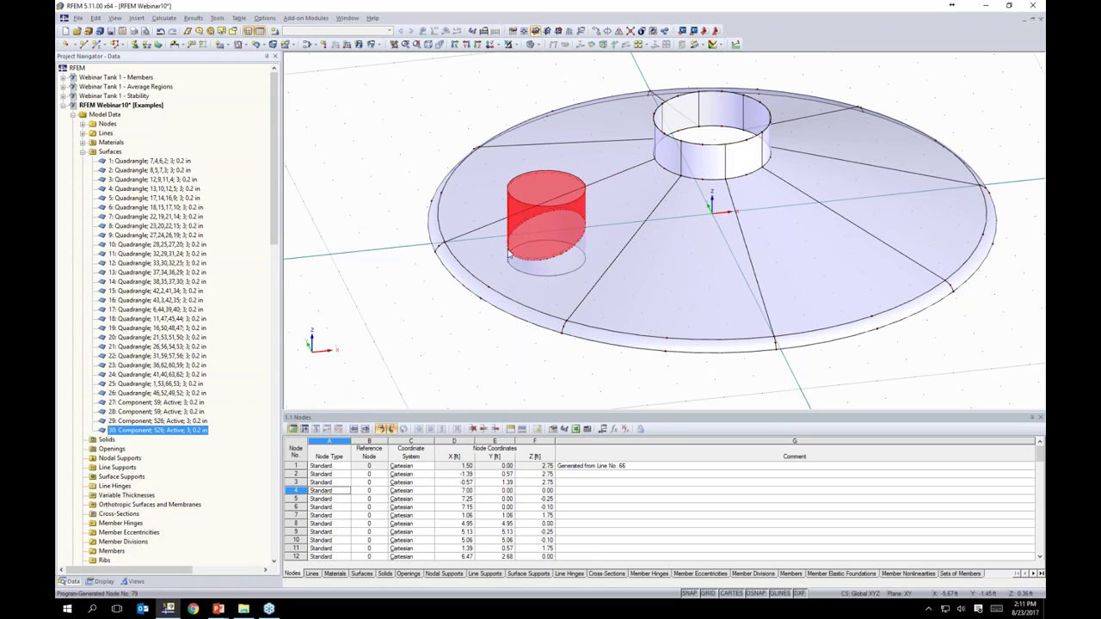
left_click(349, 325)
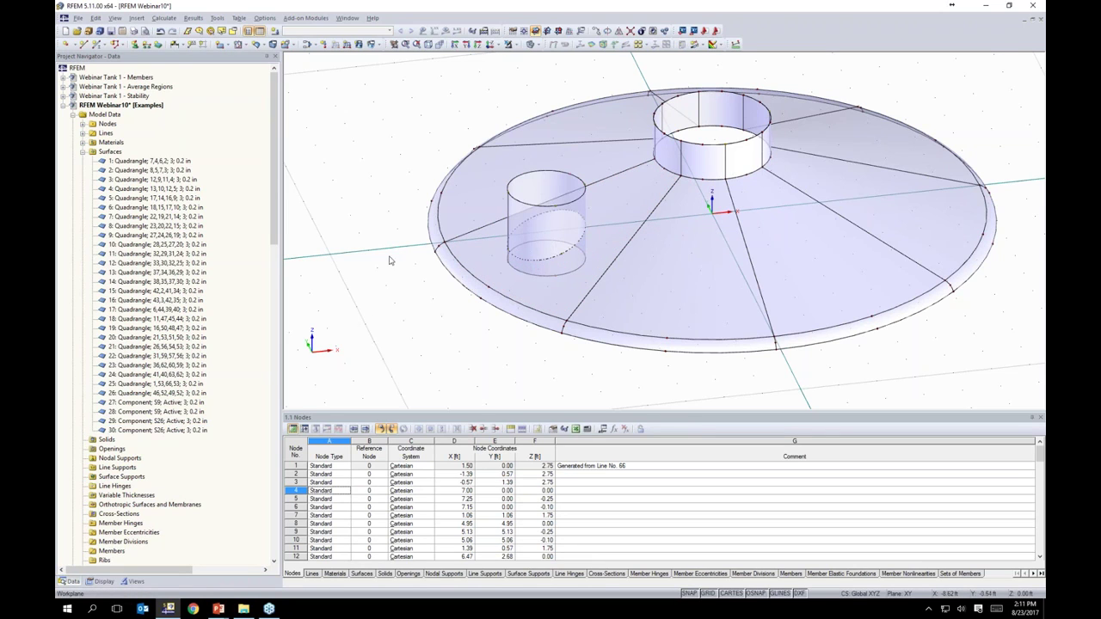
Convert the intersection between the small cylinder and the roof panel into a line.
middle_click_drag(402, 171, 393, 117, "ctrl")
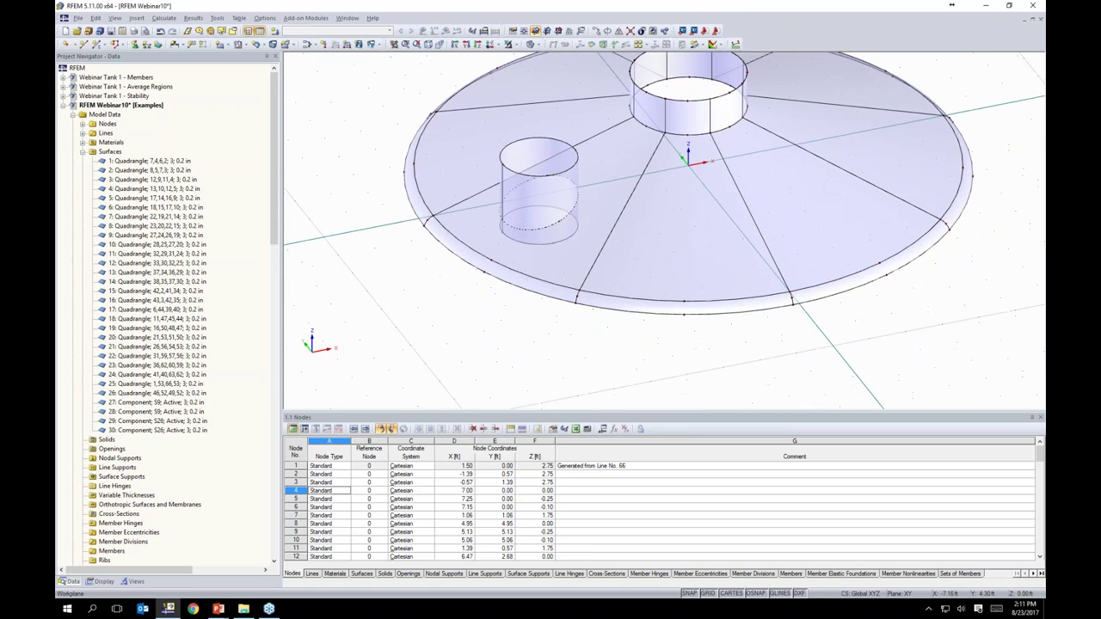
right_click(531, 233)
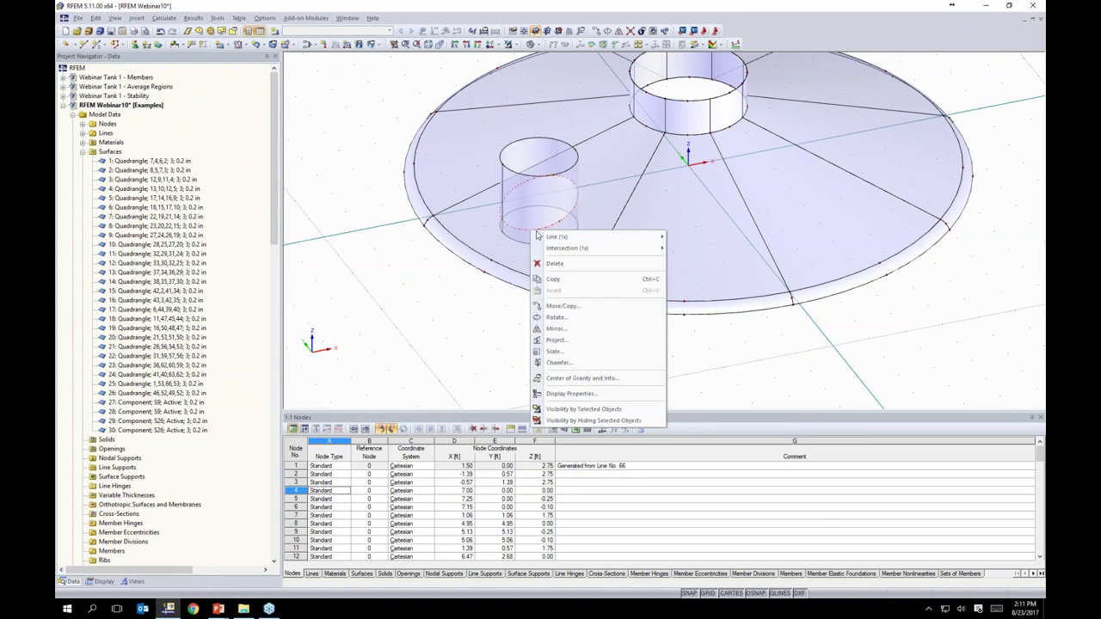
mouse_move(565, 250)
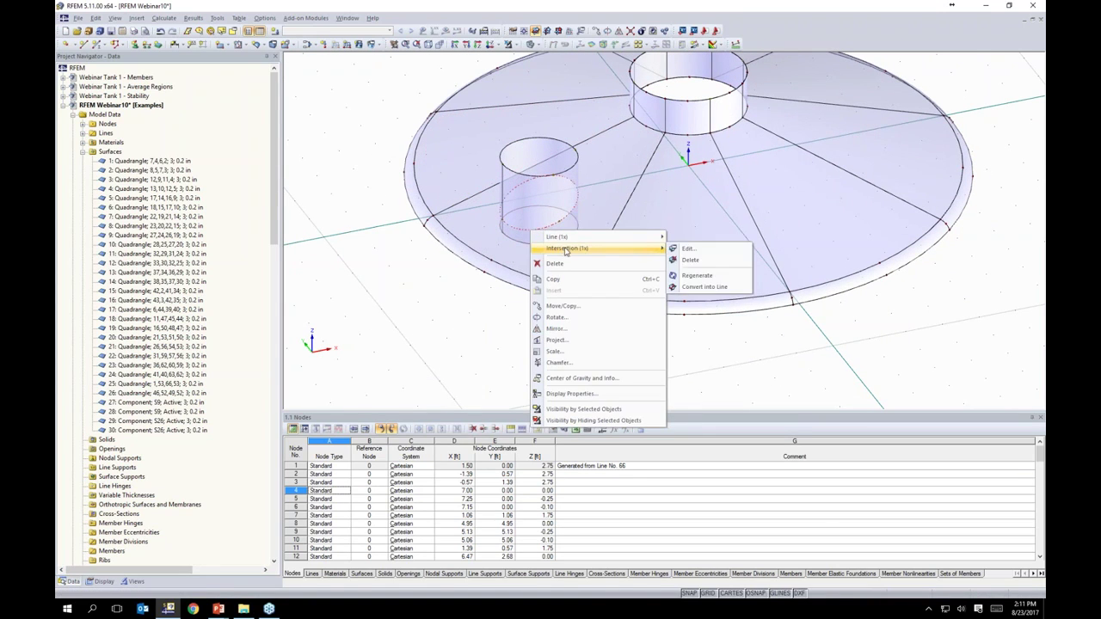
left_click(681, 287)
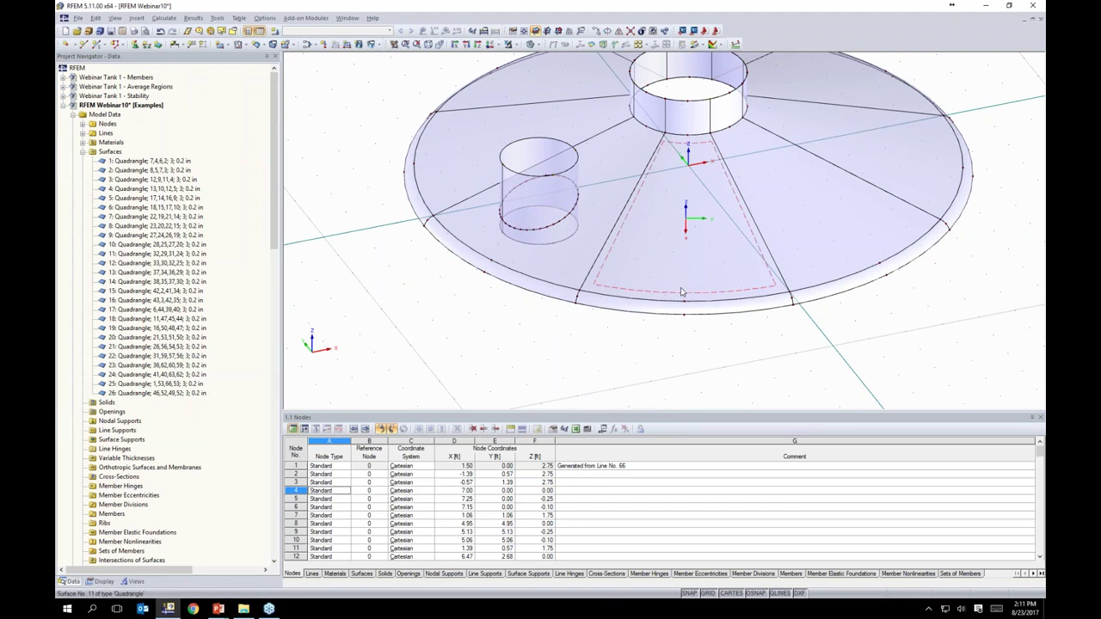
Create an opening in the roof panel using the converted intersection line as its boundary.
scroll(529, 334, "up", 2)
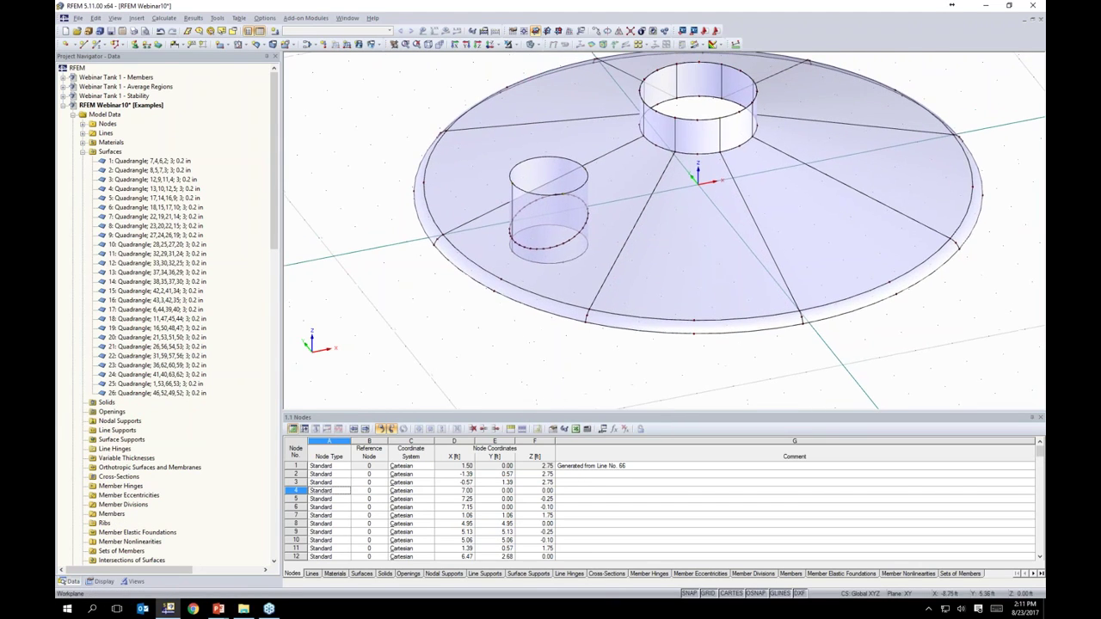
left_click(245, 45)
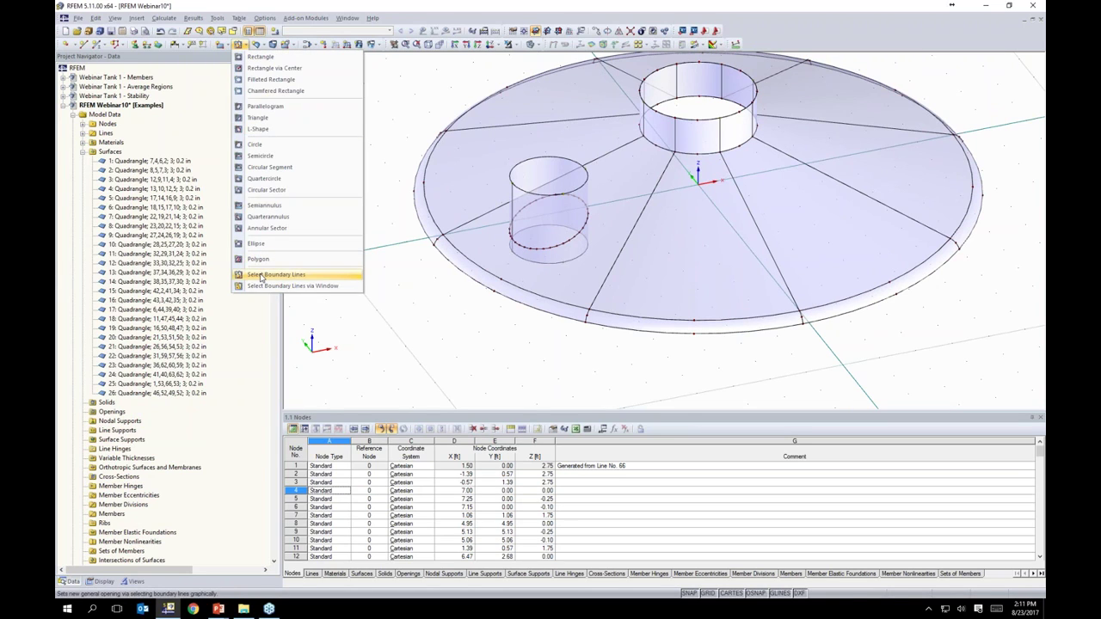
left_click(261, 275)
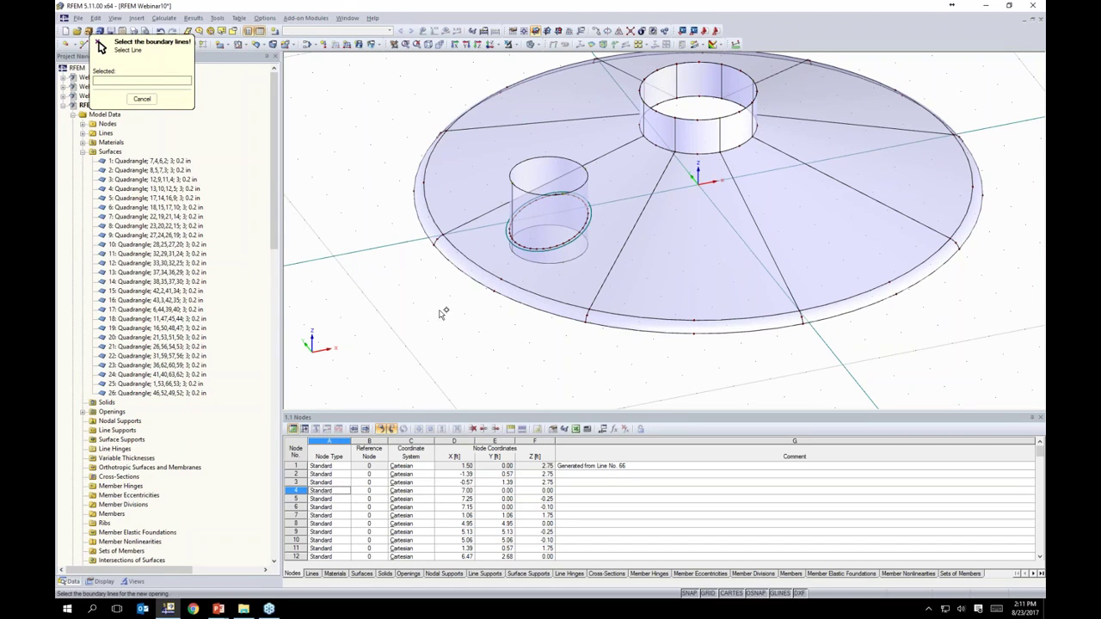
key("Escape")
Assign opening 1 as an integrated opening of surface 9, the roof panel crossed by the small cylinder.
middle_click_drag(413, 104, 407, 135, "ctrl")
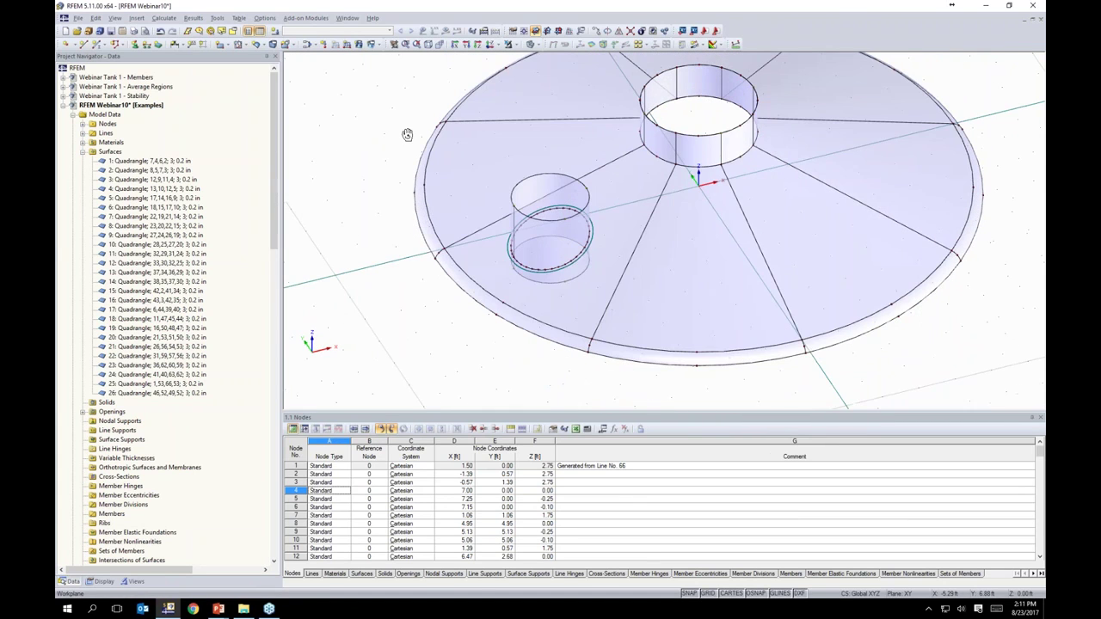
double_click(627, 228)
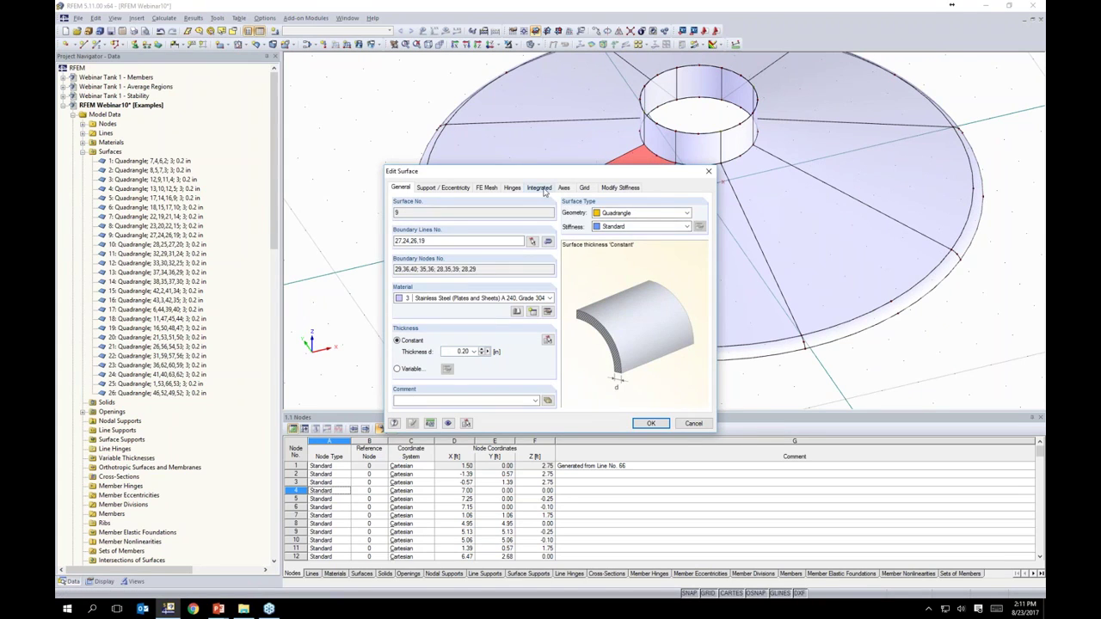
left_click(541, 188)
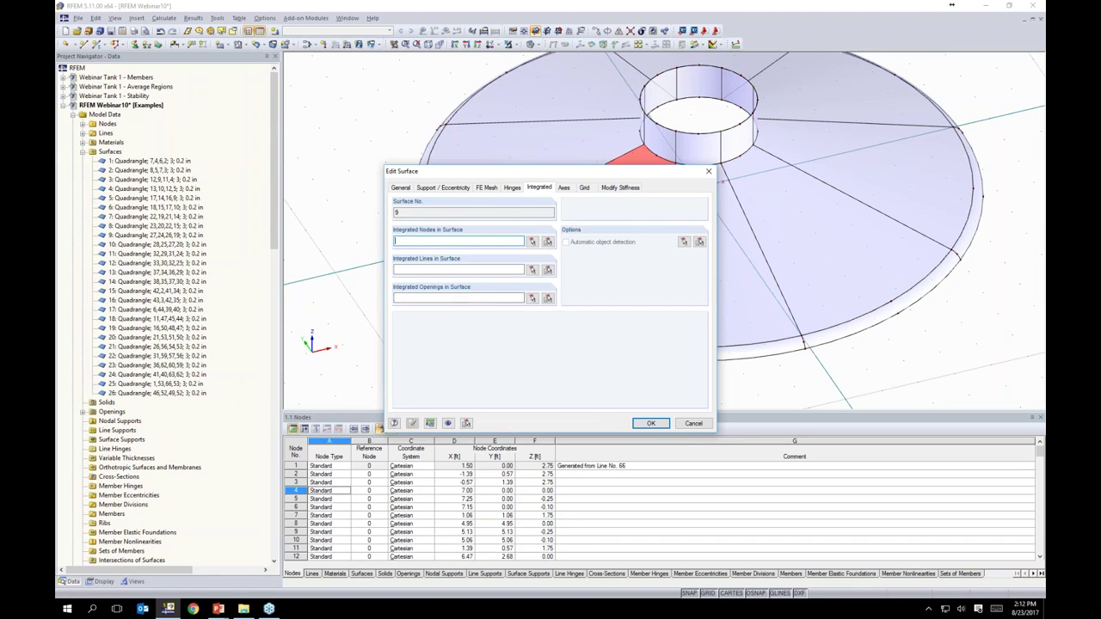
left_click(532, 298)
left_click(550, 258)
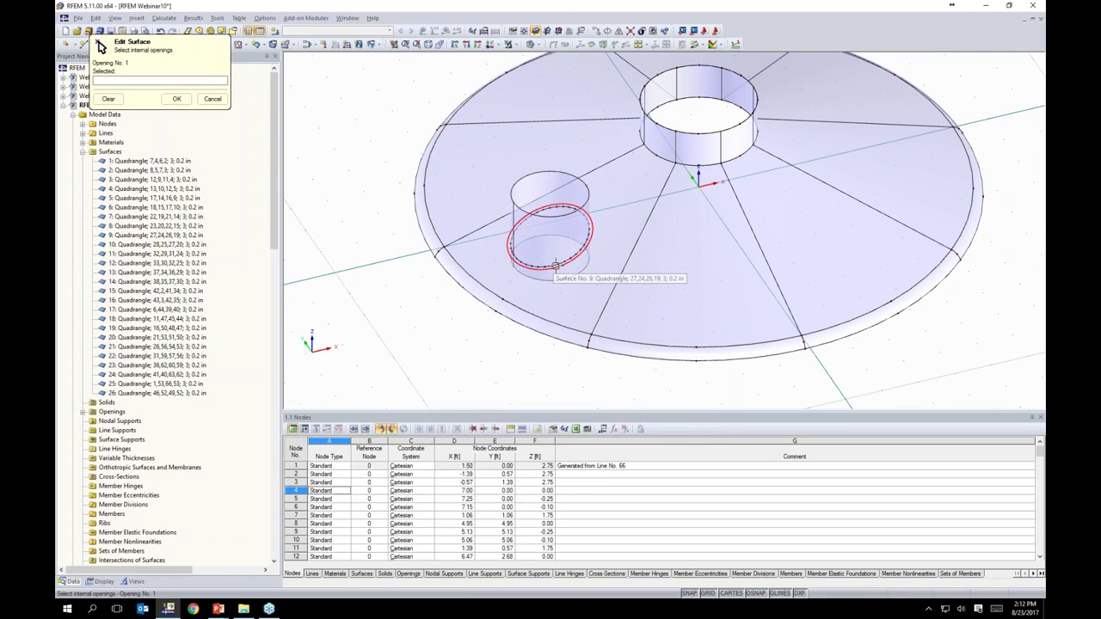
left_click(176, 99)
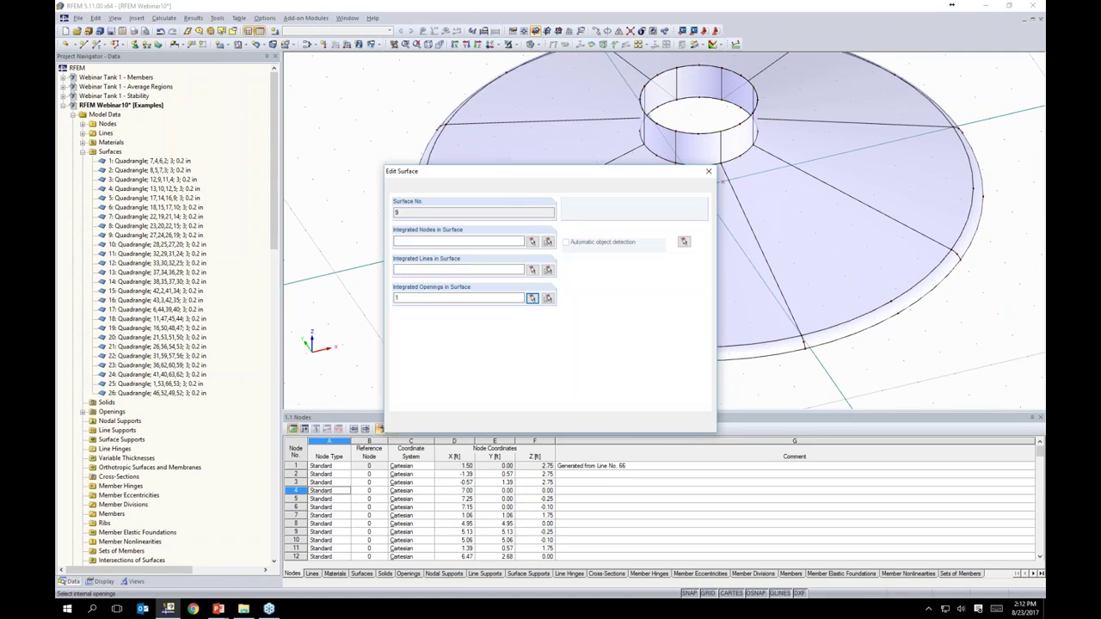
left_click(651, 423)
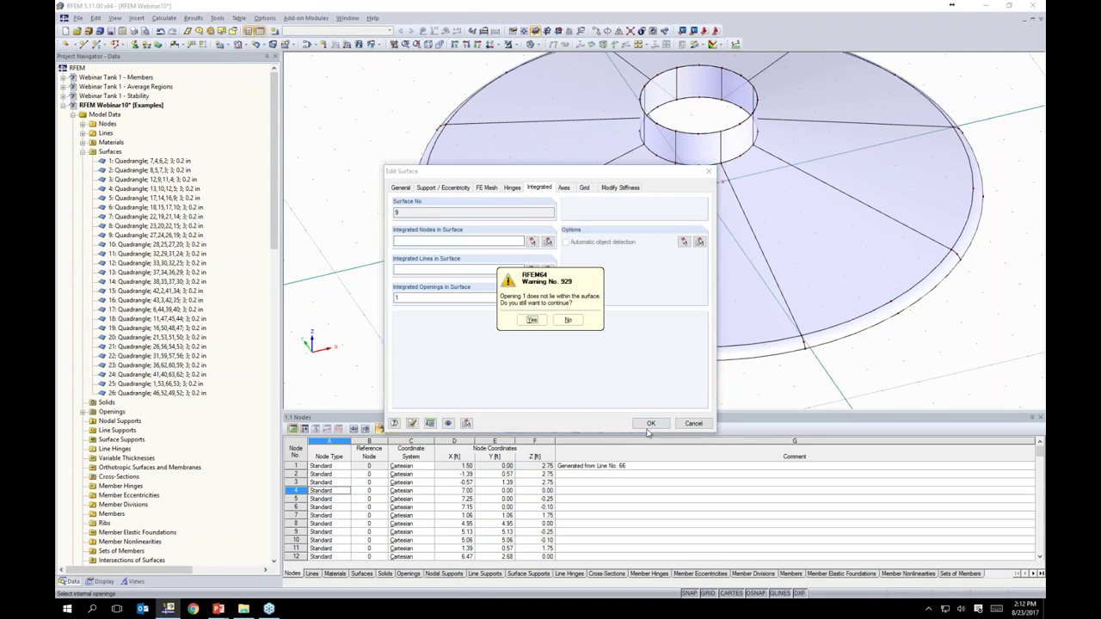
left_click(533, 320)
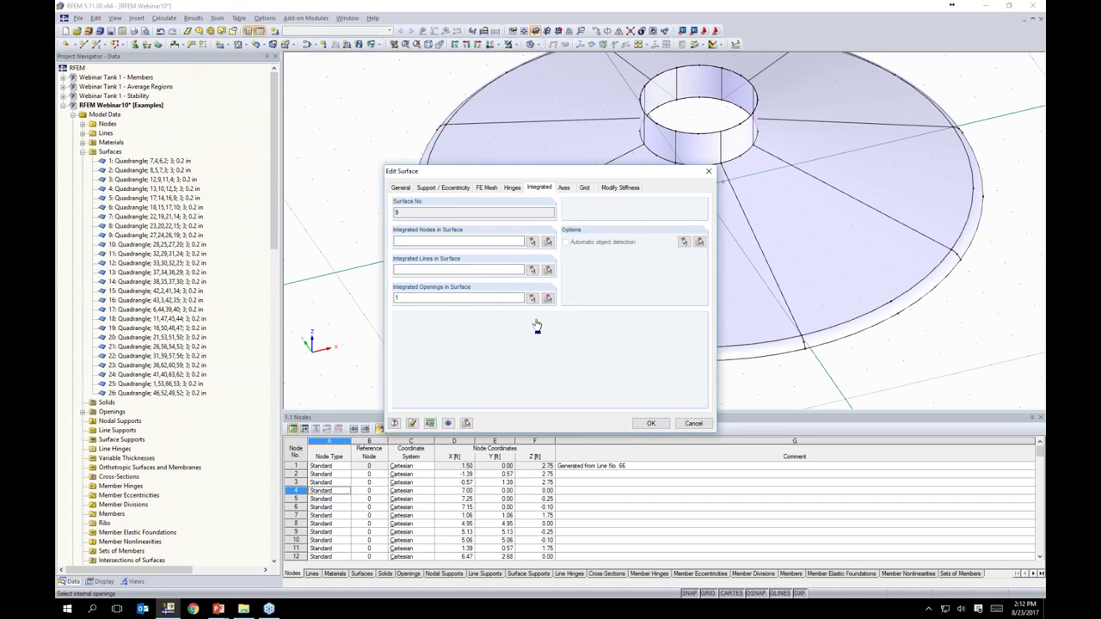
Delete the quadrangle surface of the small cylinder, keeping its lines and the roof opening.
middle_click_drag(396, 125, 391, 101, "ctrl")
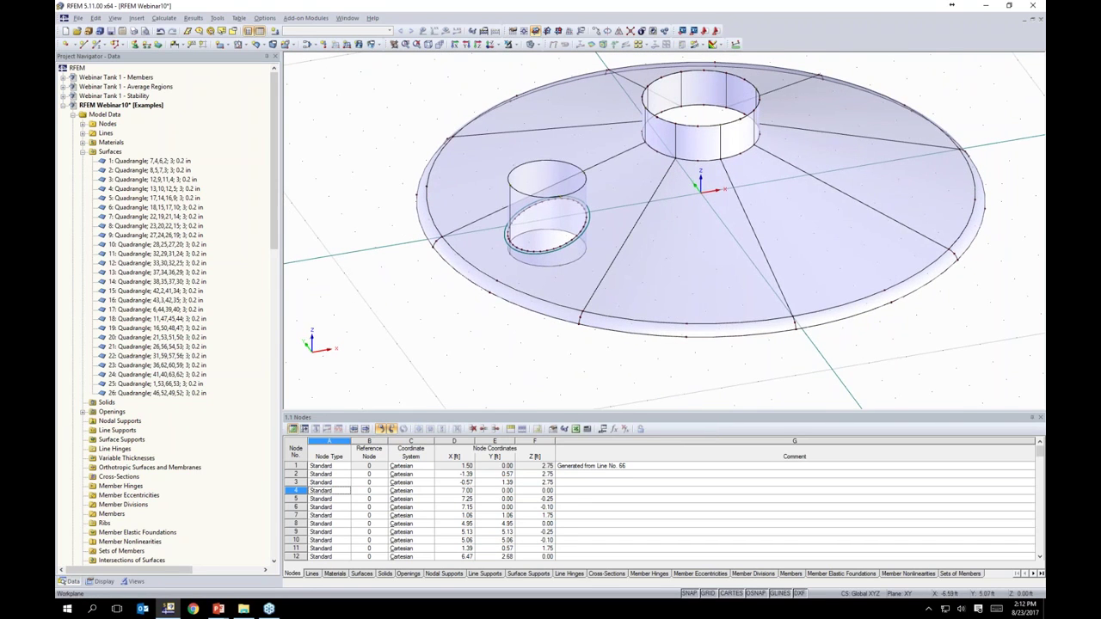
scroll(529, 262, "up", 2)
scroll(534, 266, "up", 1)
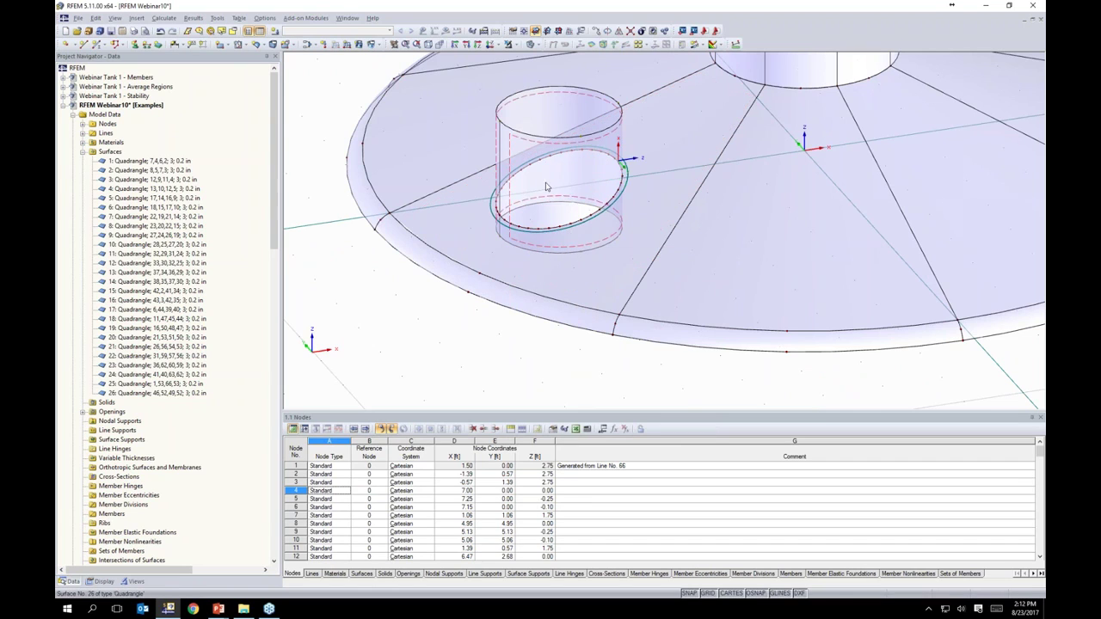
left_click(521, 144)
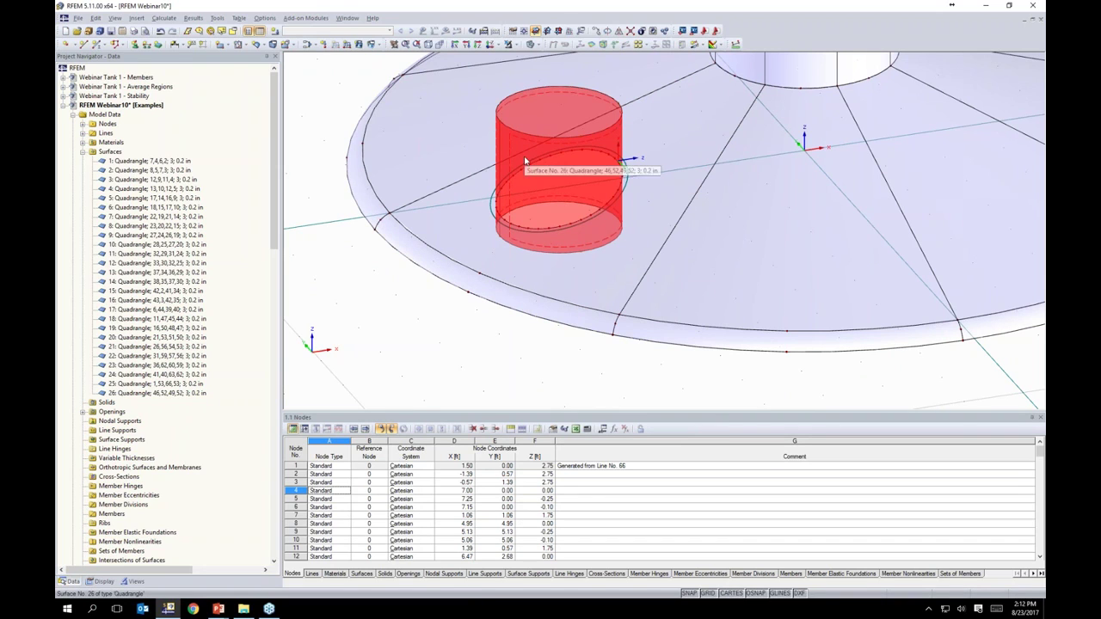
key("Delete")
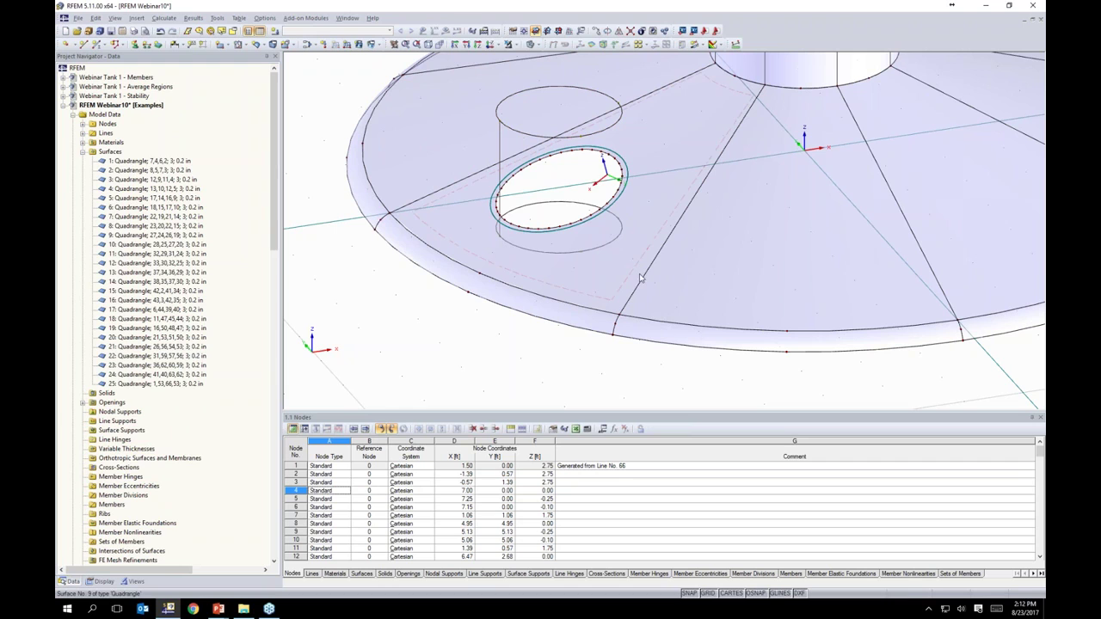
In wireframe display, connect the cylinder's vertical line with the opening boundary and delete the line segment and circle below the roof.
left_click(535, 45)
left_click(550, 58)
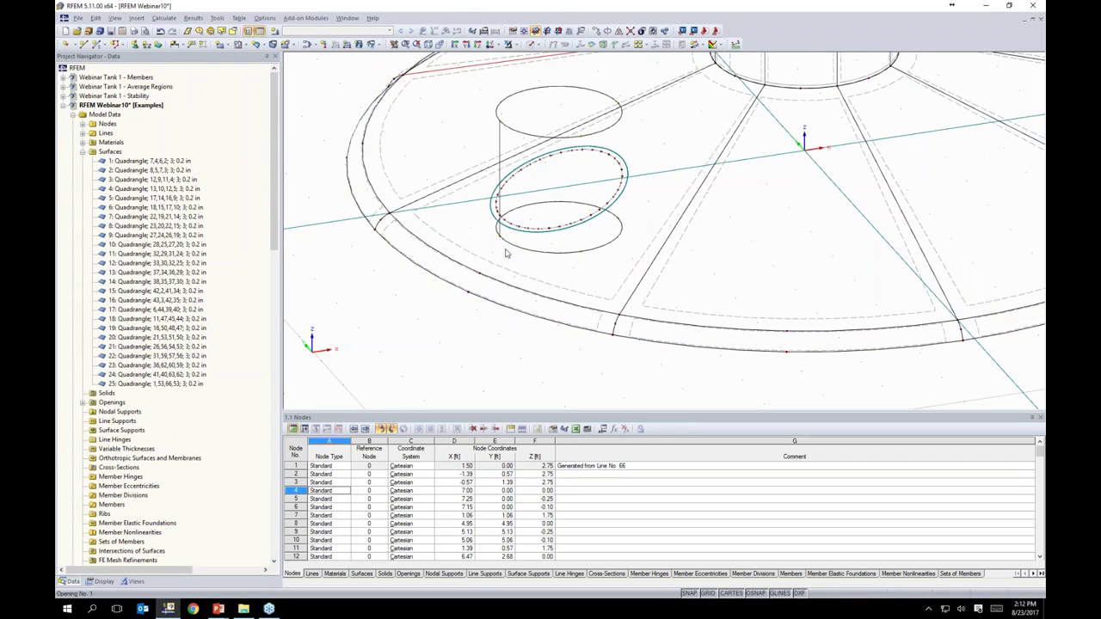
scroll(507, 251, "up", 3)
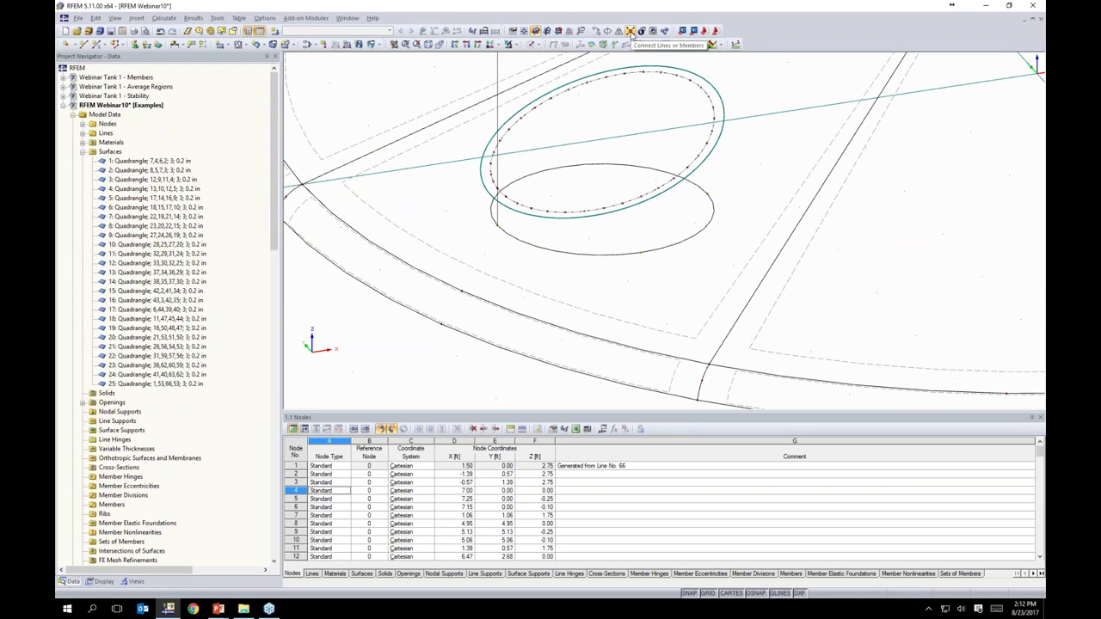
left_click(710, 594)
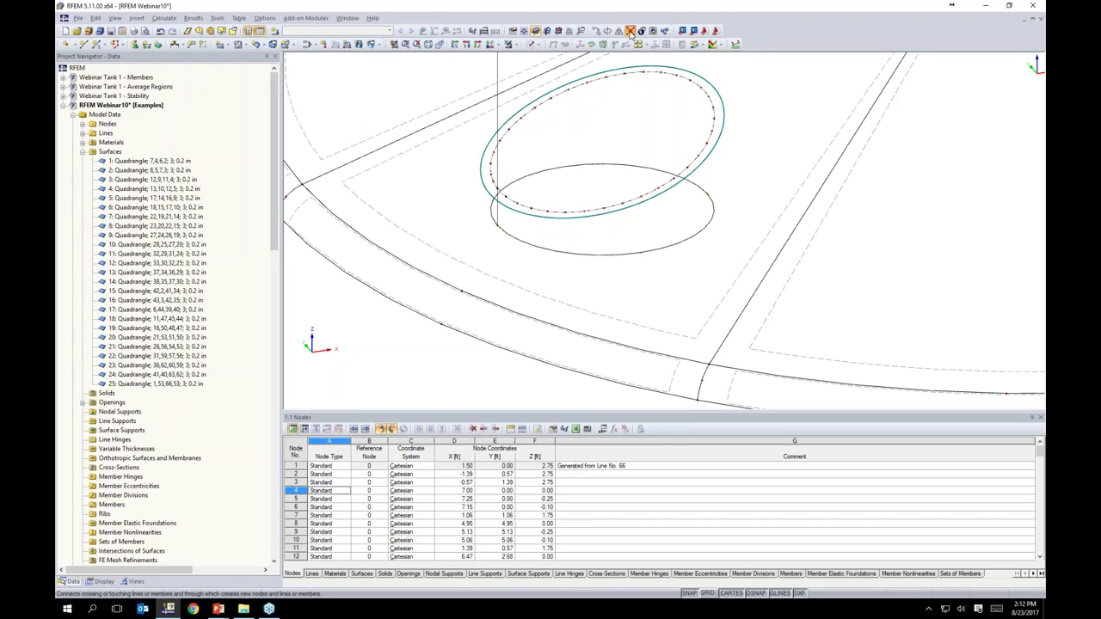
left_click(631, 32)
left_click_drag(455, 161, 536, 250)
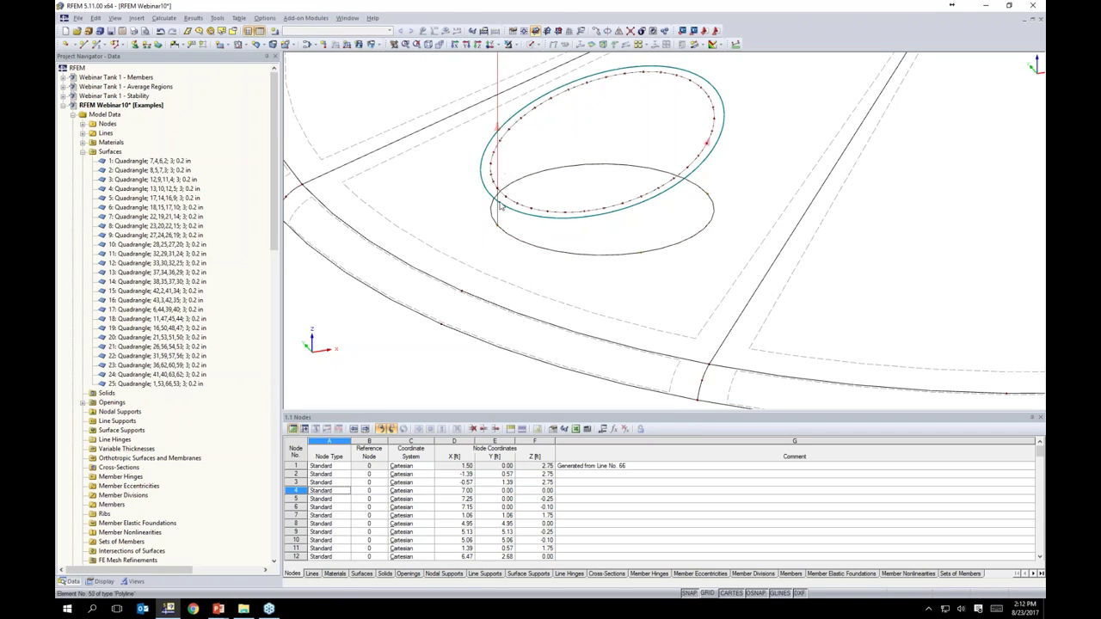
left_click_drag(514, 258, 487, 222)
key("Delete")
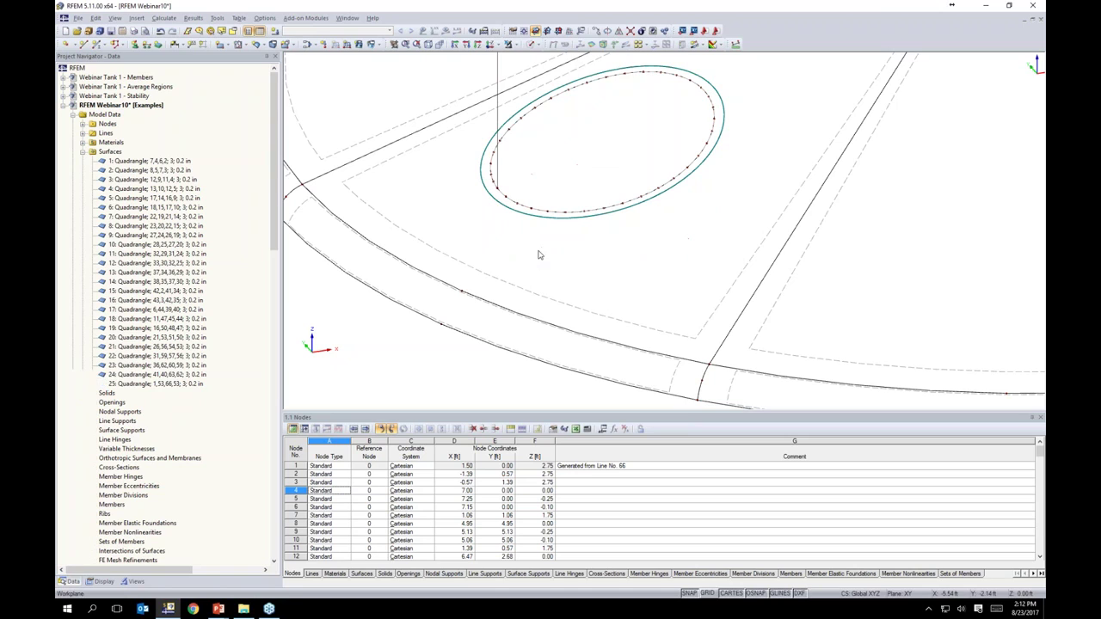
Create a 0.2 in thick stainless steel quadrangle surface for the nozzle wall between the upper circle, vertical line and opening boundary.
scroll(540, 249, "down", 4)
middle_click_drag(530, 249, 467, 290)
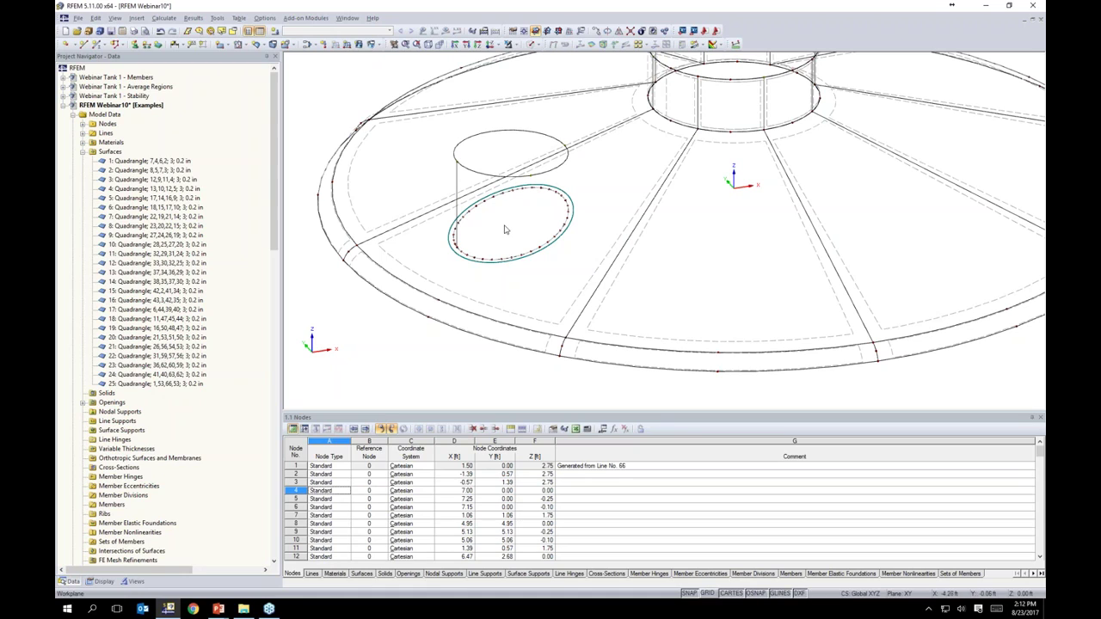
left_click(231, 46)
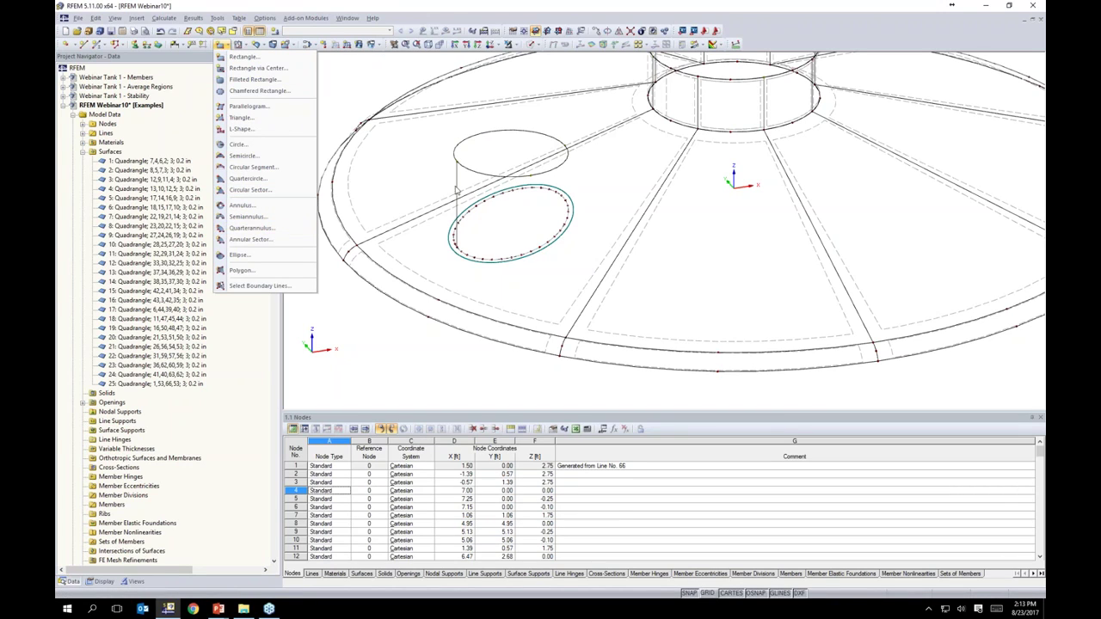
left_click(258, 43)
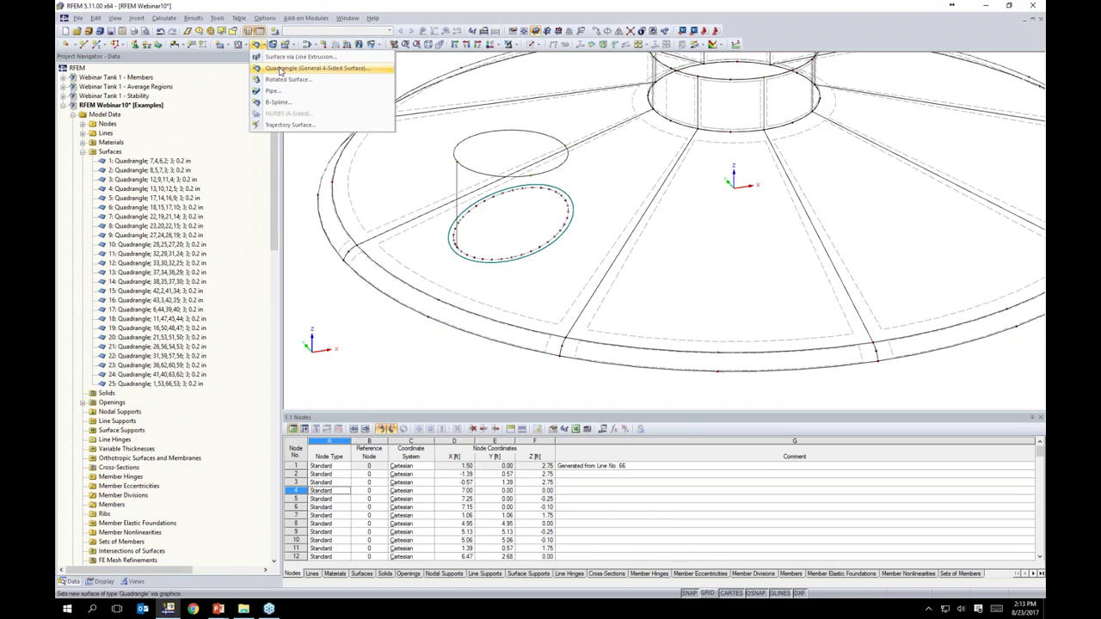
left_click(280, 69)
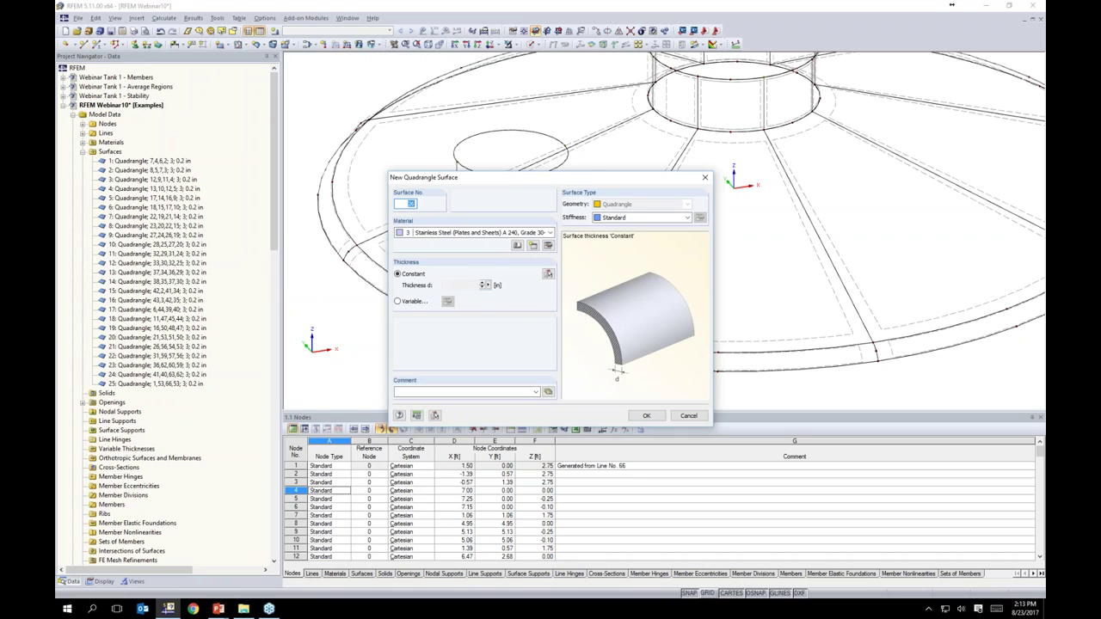
left_click(644, 417)
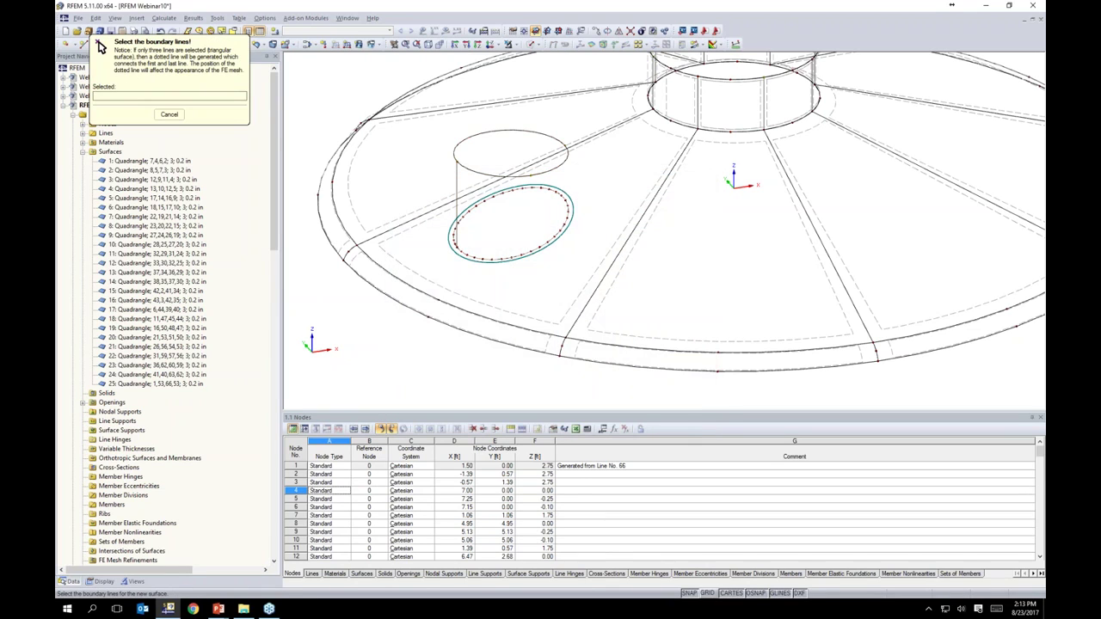
left_click(550, 173)
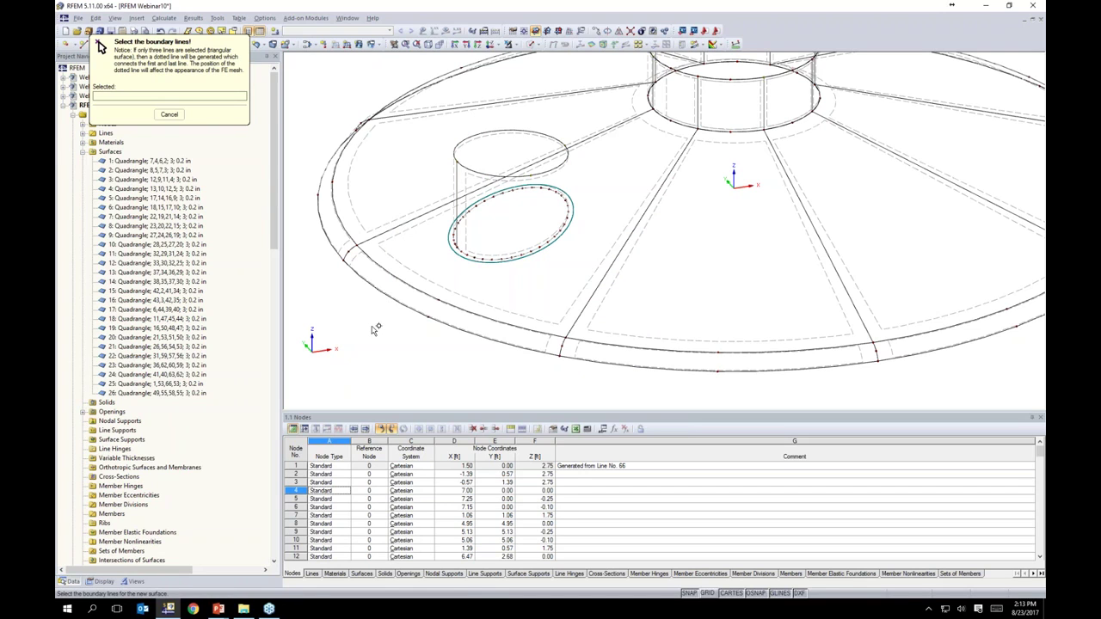
key("Escape")
Return the model to shaded display and check the rebuilt nozzle surface on the roof.
left_click(532, 44)
left_click(542, 68)
mouse_move(435, 127)
middle_mouse_down("ctrl")
mouse_move(453, 234)
mouse_move(430, 153)
mouse_move(363, 107)
middle_mouse_up("ctrl")
scroll(362, 108, "down", 5)
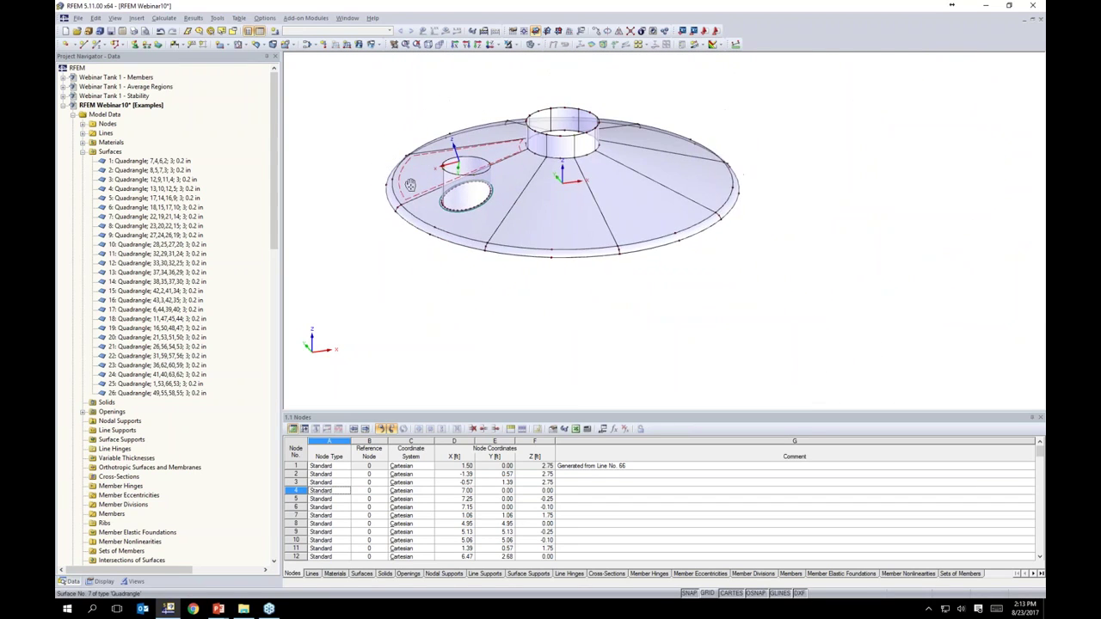
middle_click_drag(411, 185, 397, 210)
Extrude the roof's lower perimeter lines into wall surfaces with 38 ft depth and 0.32 in thickness in the global -Z direction.
middle_click_drag(738, 212, 679, 112, "ctrl")
middle_click_drag(715, 191, 747, 201)
scroll(718, 234, "up", 1)
scroll(547, 257, "up", 2)
middle_click_drag(547, 257, 559, 257)
left_click_drag(336, 217, 850, 272)
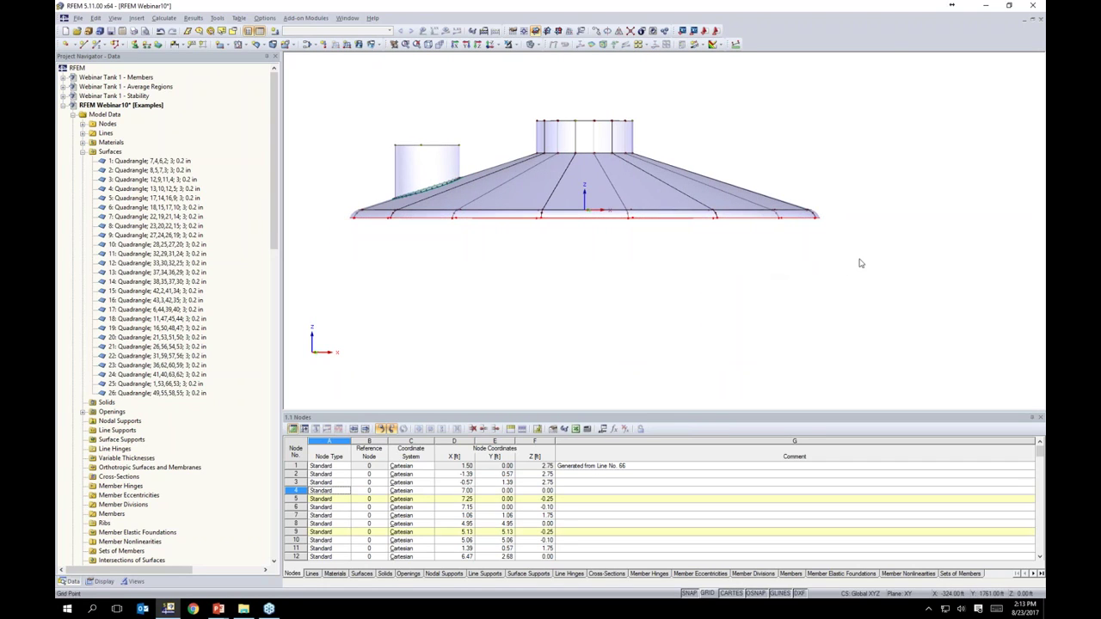
middle_click_drag(874, 159, 862, 214, "ctrl")
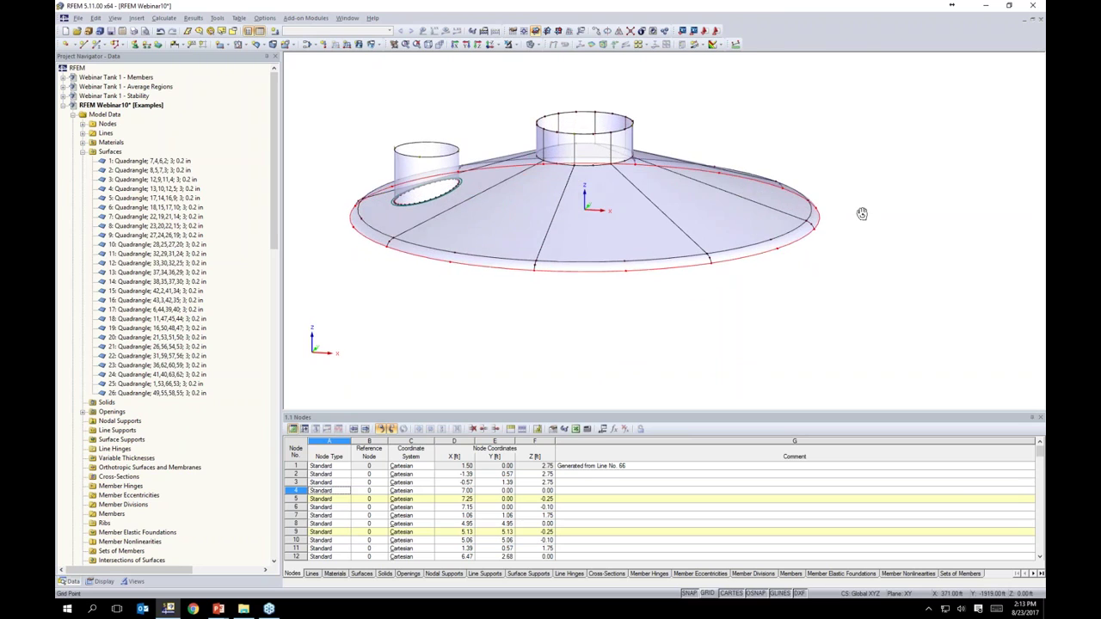
middle_click_drag(823, 289, 825, 273)
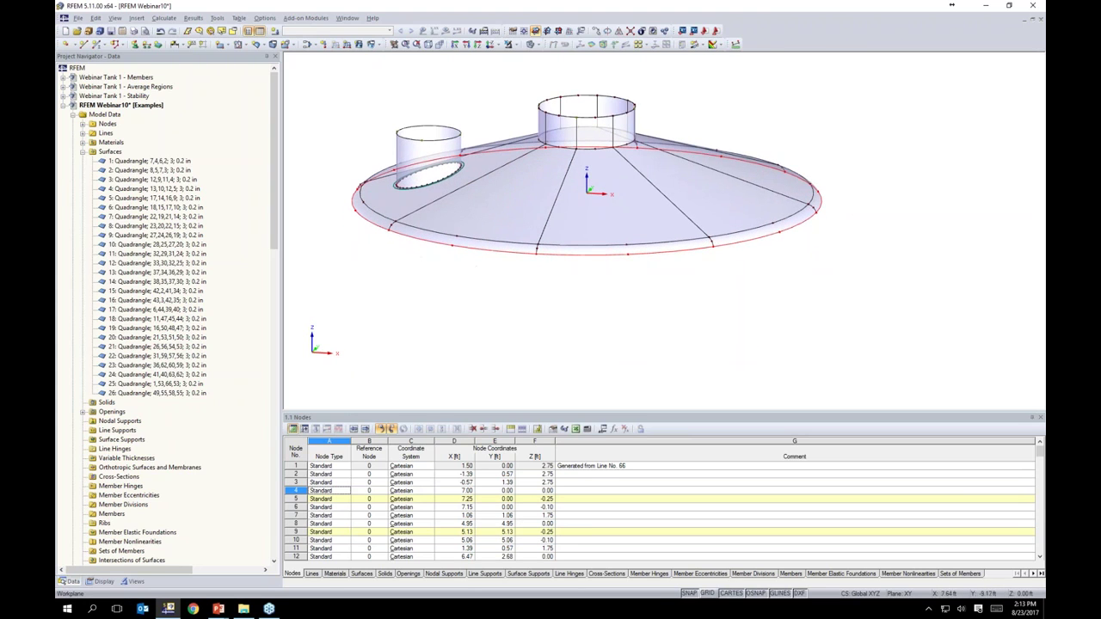
right_click(758, 245)
mouse_move(773, 248)
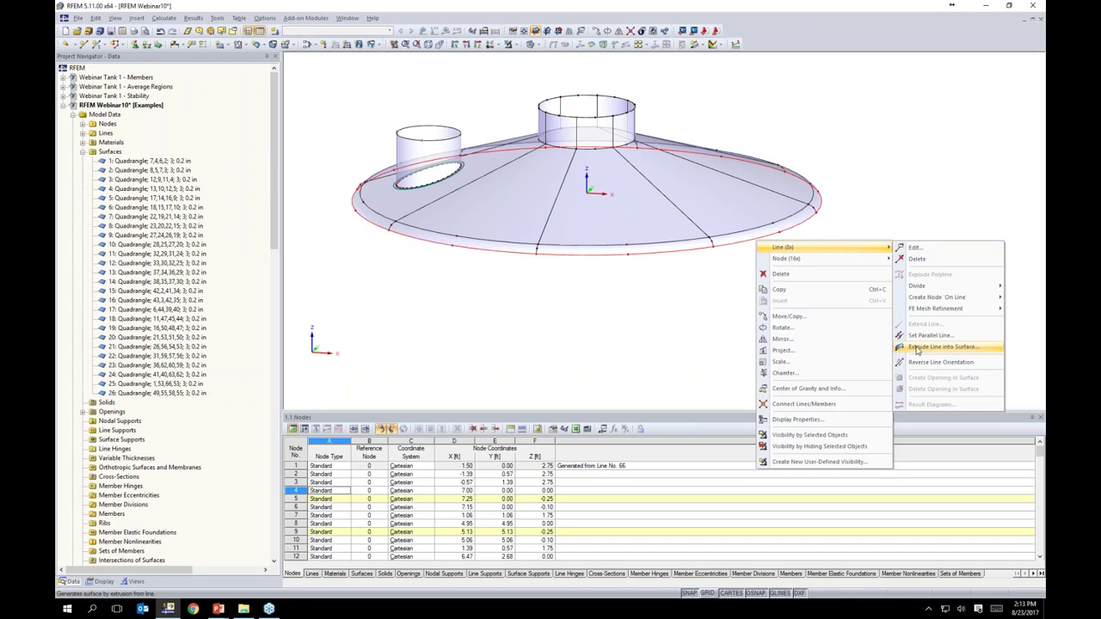
left_click(917, 348)
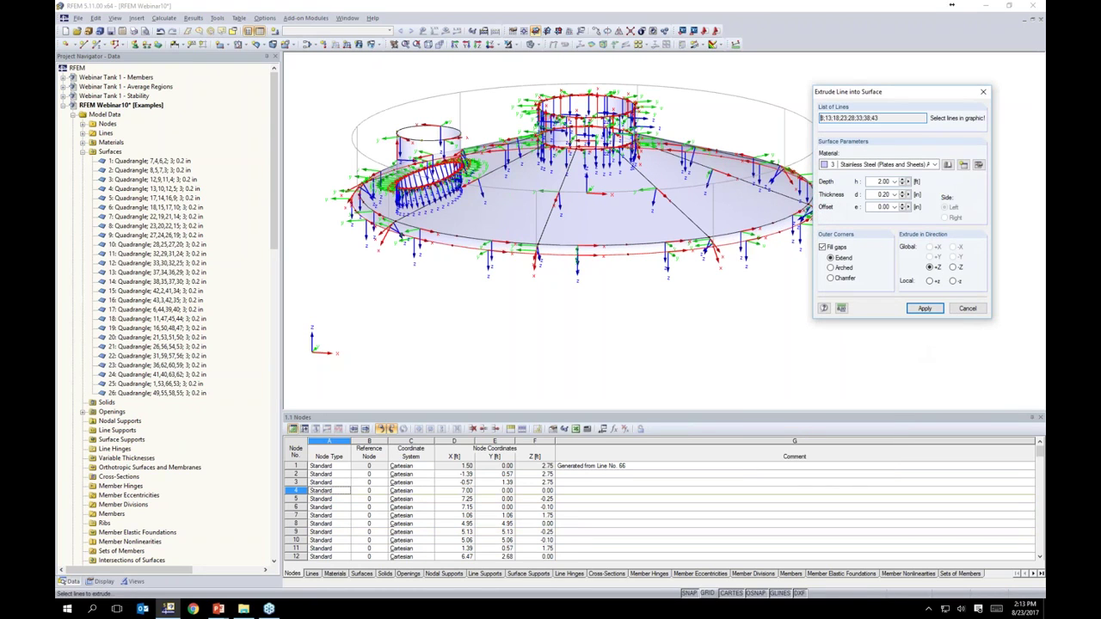
type("38")
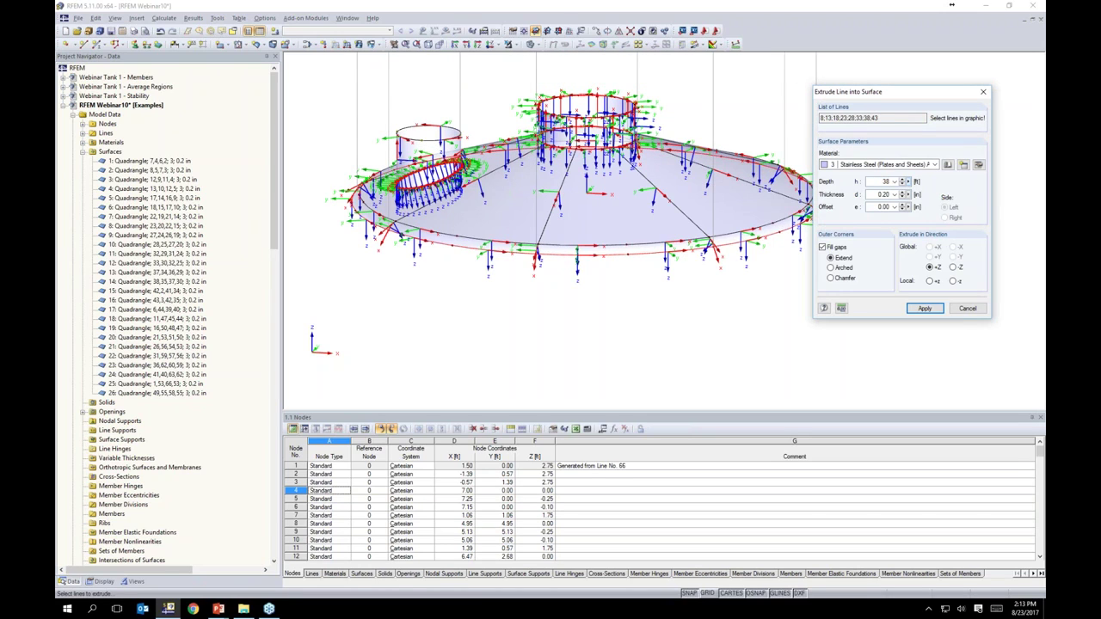
left_click(881, 194)
left_click(953, 268)
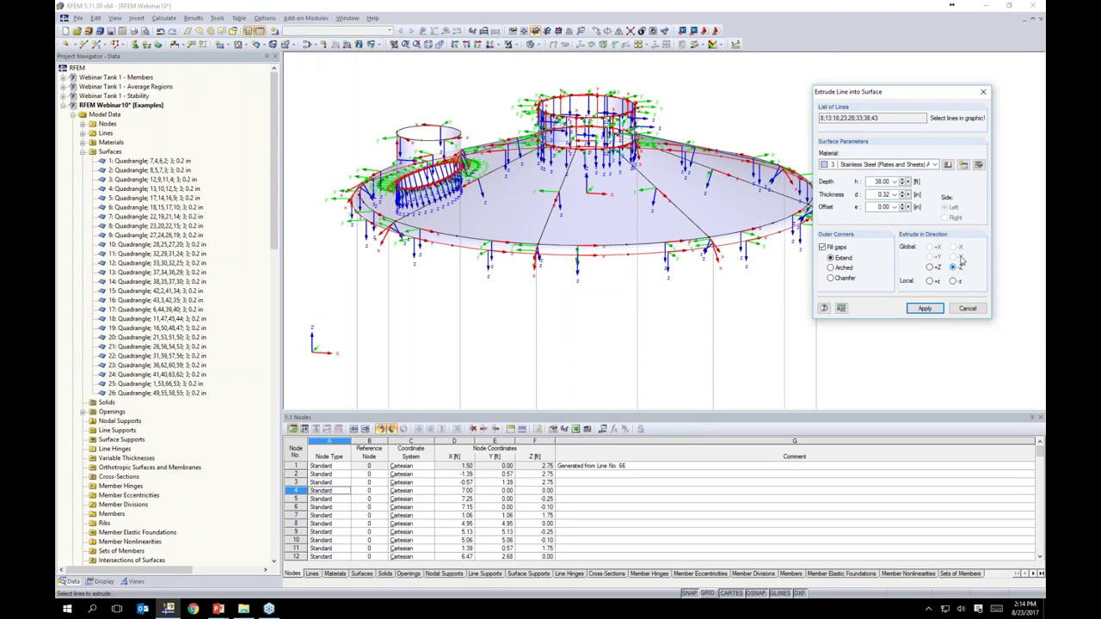
left_click(930, 268)
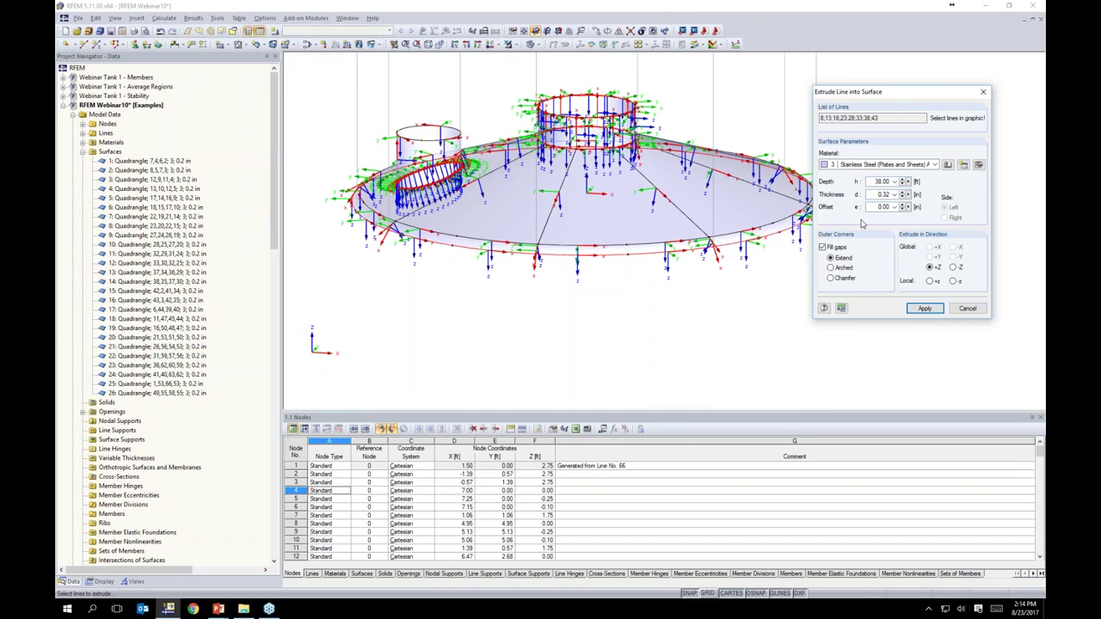
left_click(953, 268)
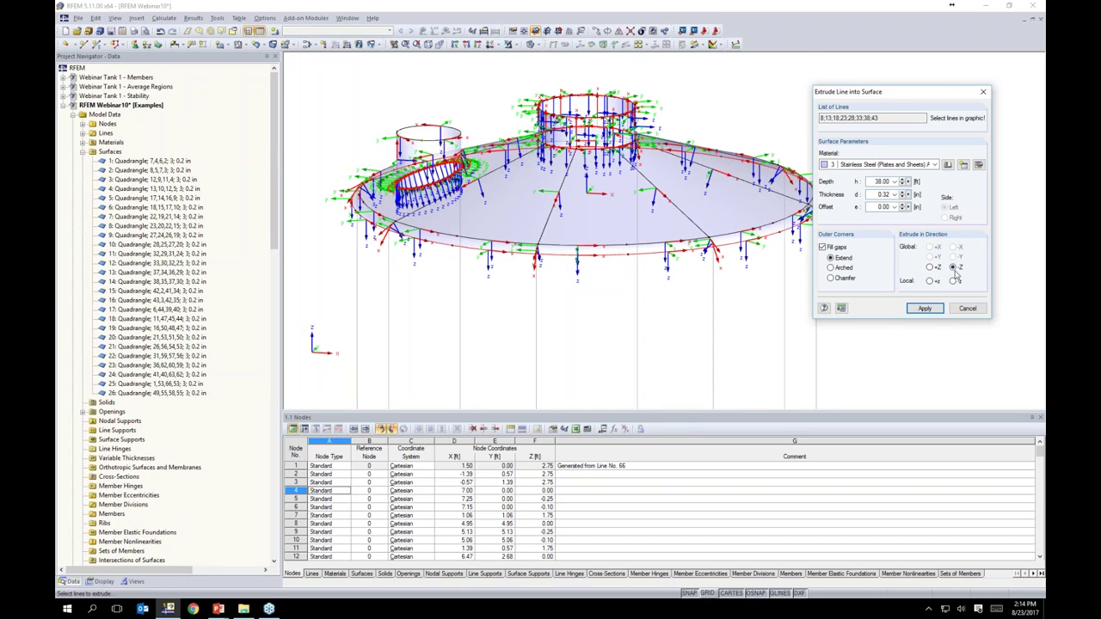
left_click(921, 307)
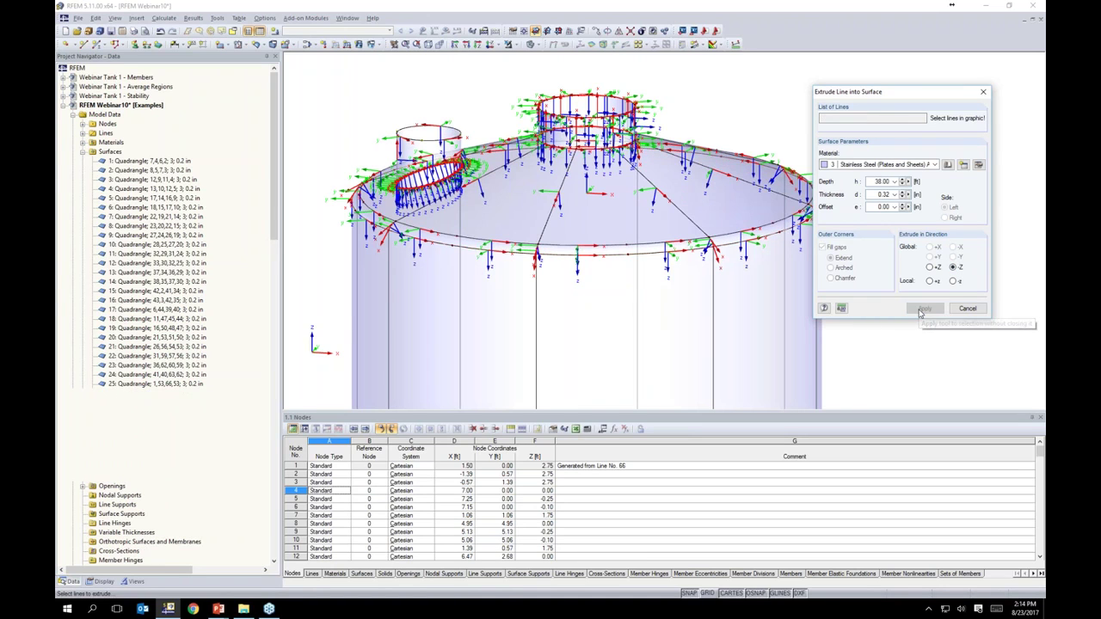
key("Escape")
Examine the extruded tank wall over its full height, including from the side.
scroll(890, 347, "down", 7)
middle_click_drag(888, 316, 811, 176)
scroll(811, 177, "down", 4)
scroll(813, 180, "down", 3)
middle_click_drag(817, 234, 682, 166)
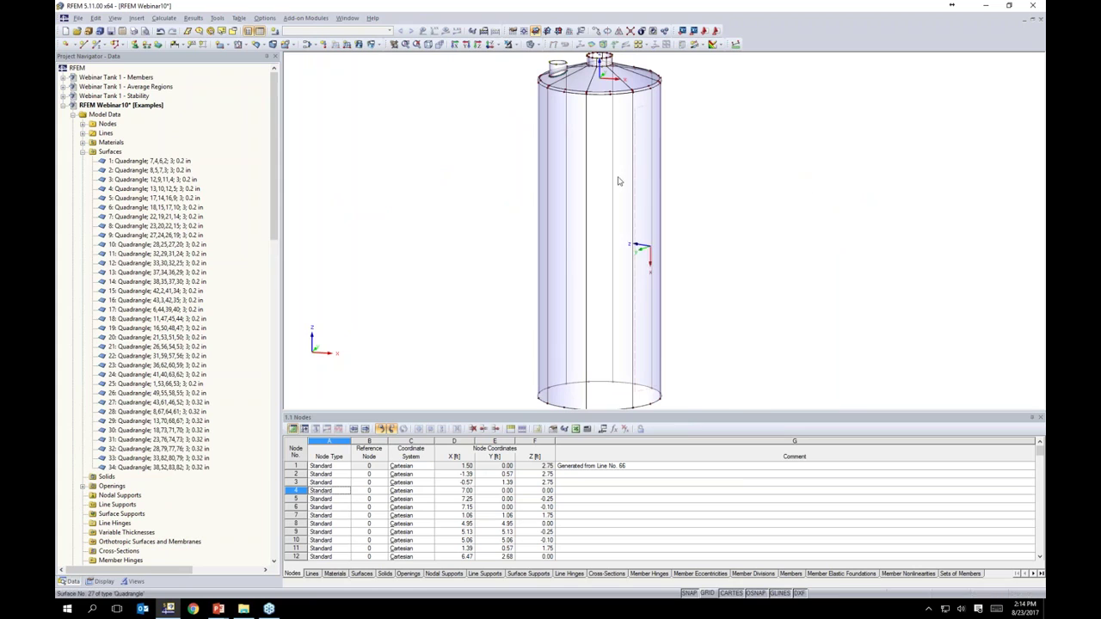
middle_click_drag(640, 298, 715, 272, "ctrl")
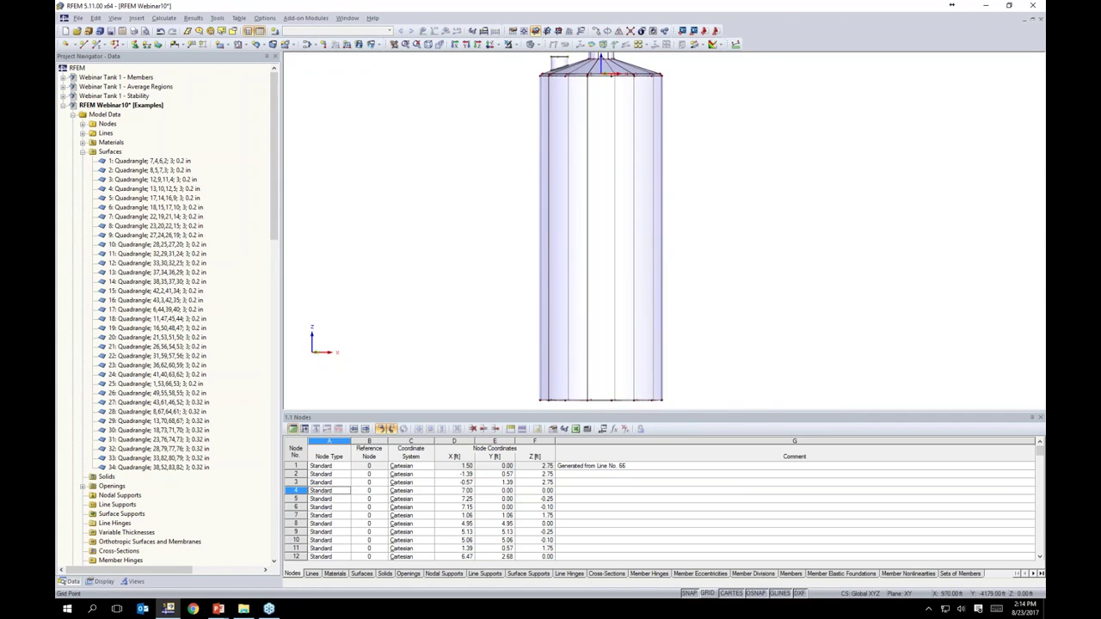
Extrude the tank wall's bottom perimeter lines into surfaces with 3.5 ft depth and 0.32 in thickness in the global -Z direction.
middle_click_drag(694, 367, 701, 280)
scroll(651, 334, "up", 5)
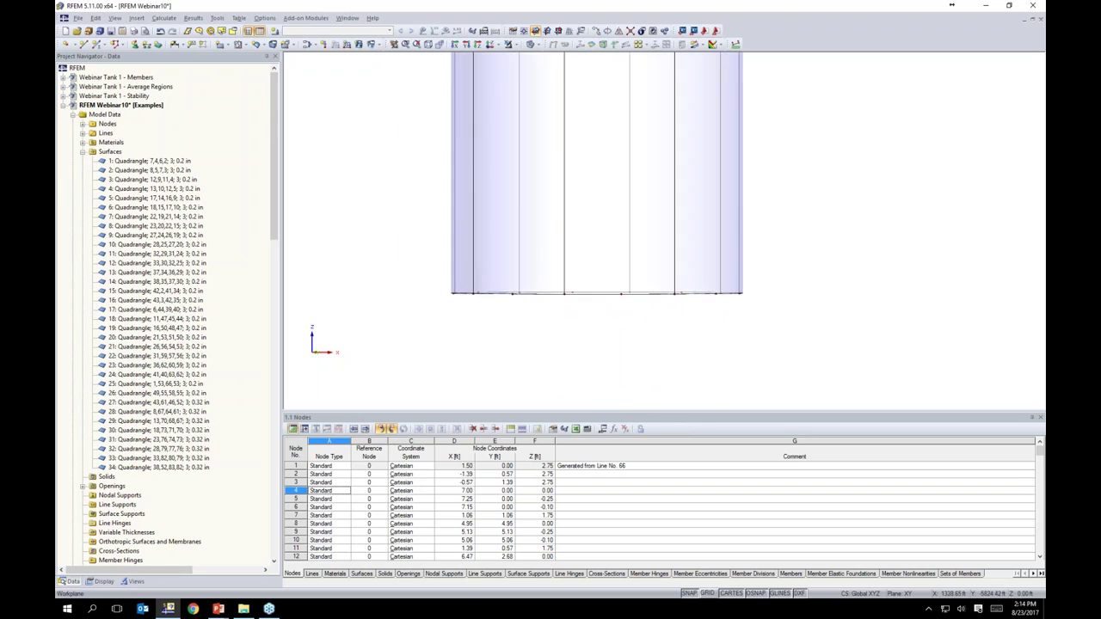
left_click_drag(429, 278, 796, 326)
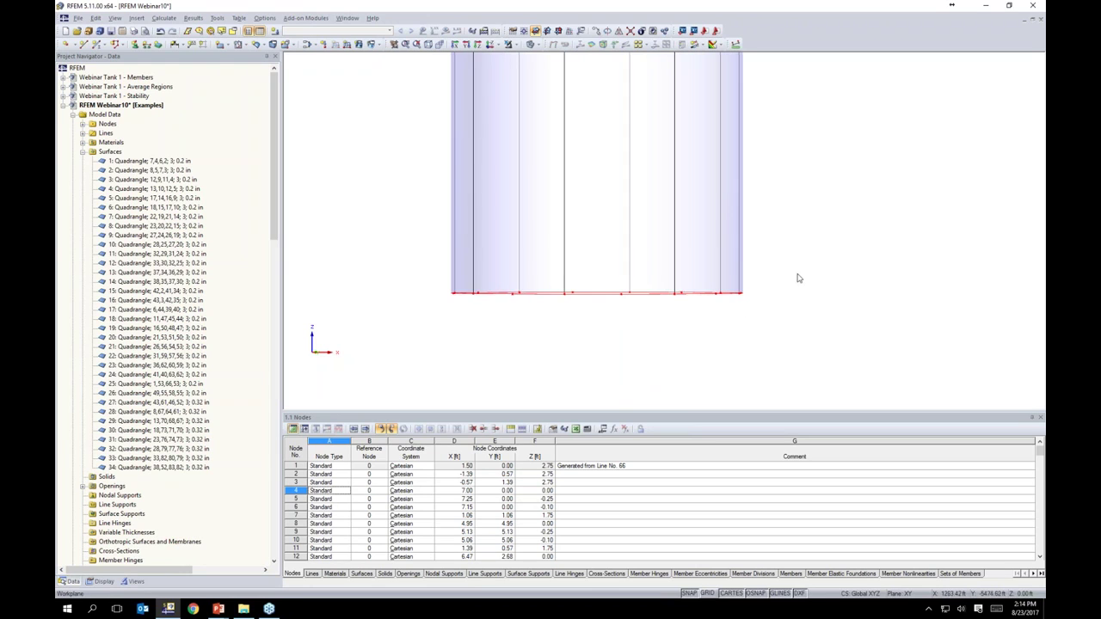
middle_click_drag(799, 278, 797, 294, "ctrl")
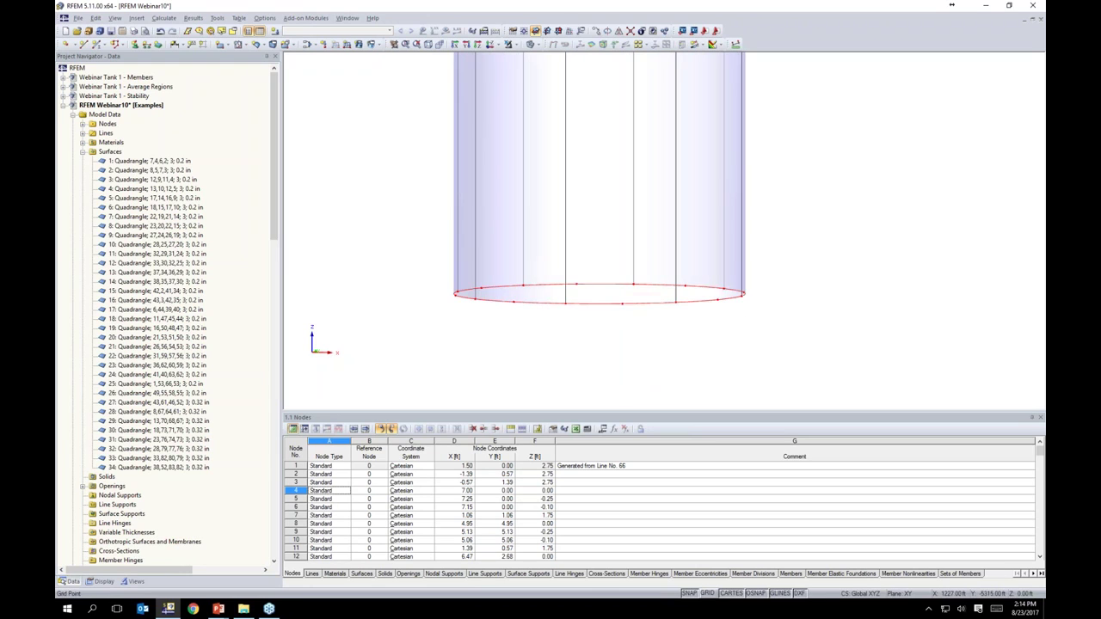
right_click(656, 307)
mouse_move(687, 313)
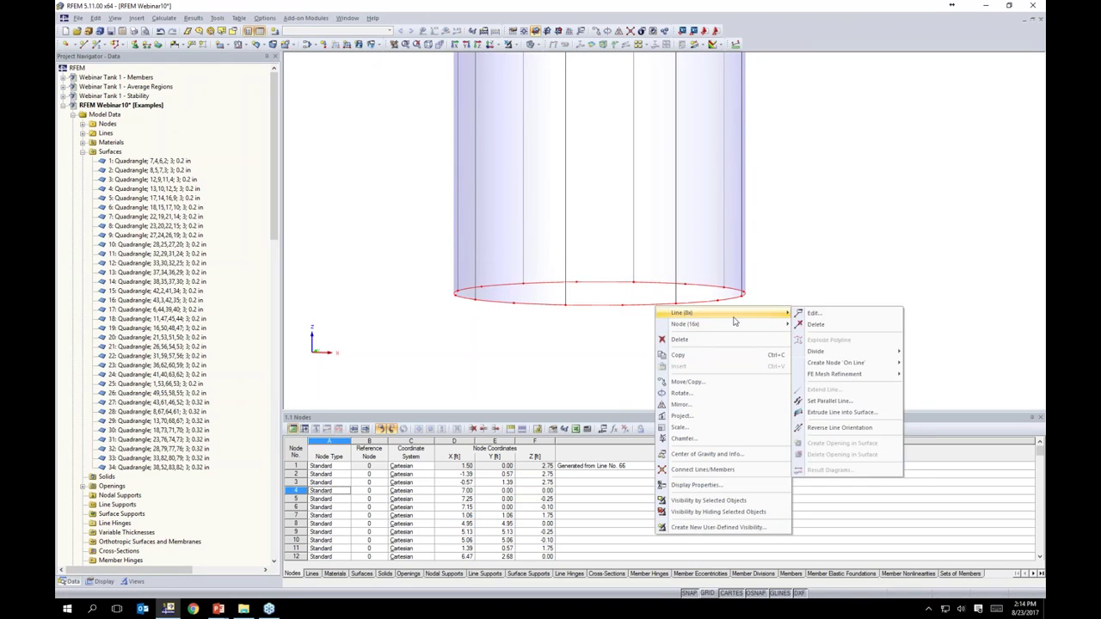
left_click(832, 413)
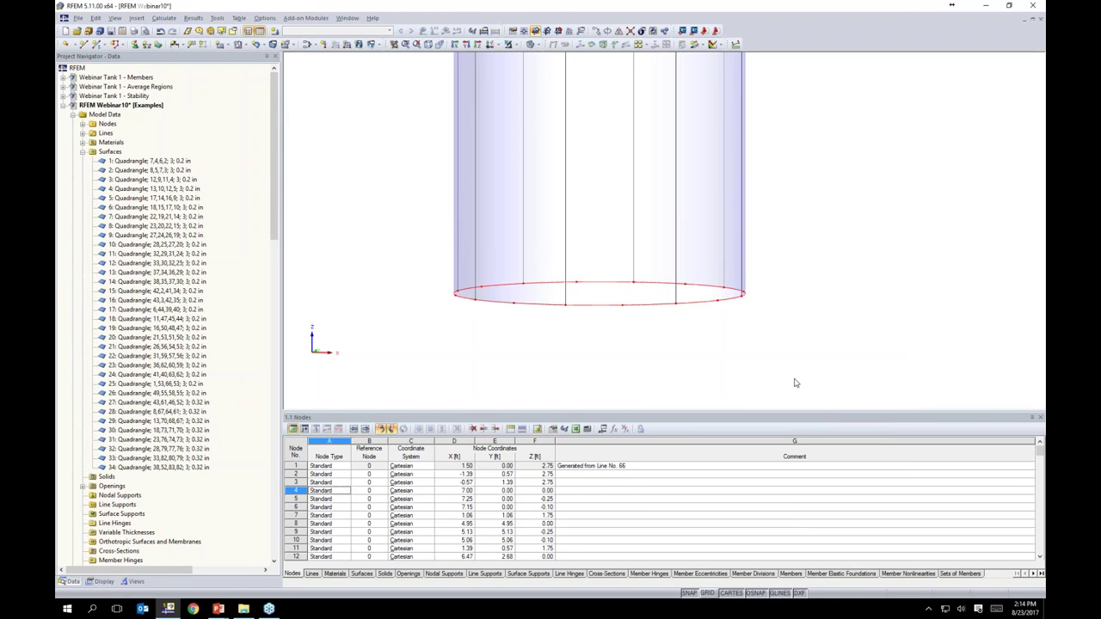
double_click(883, 181)
type("3.5")
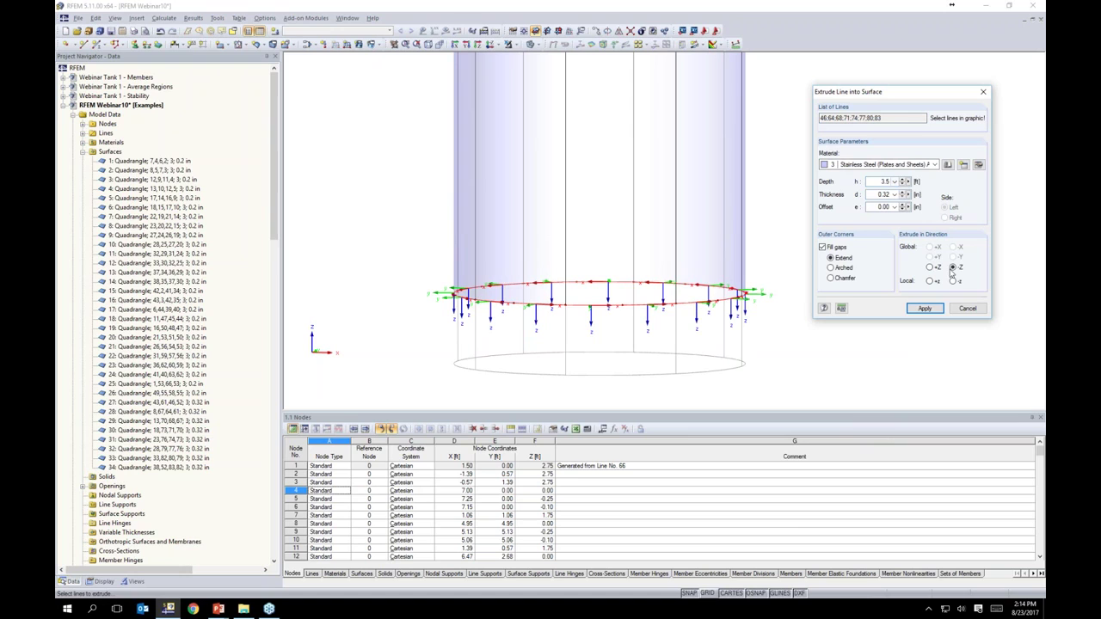
left_click(925, 308)
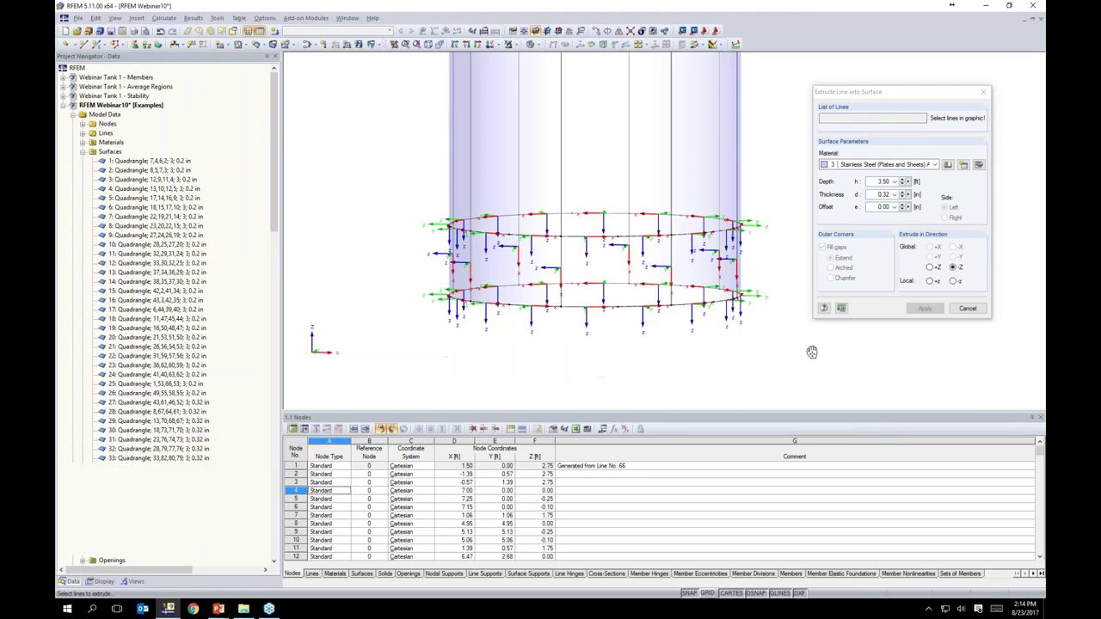
Extrude the new bottom perimeter lines into surfaces with 1 ft depth and 0.32 in thickness in the global -Z direction.
left_click_drag(427, 272, 800, 343)
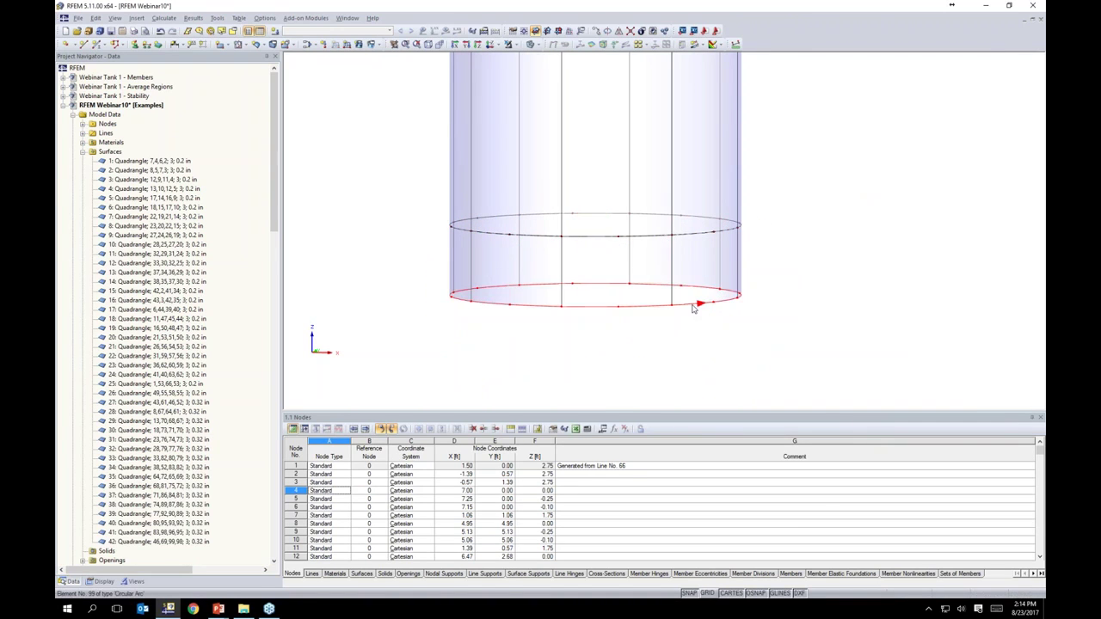
right_click(695, 306)
mouse_move(718, 315)
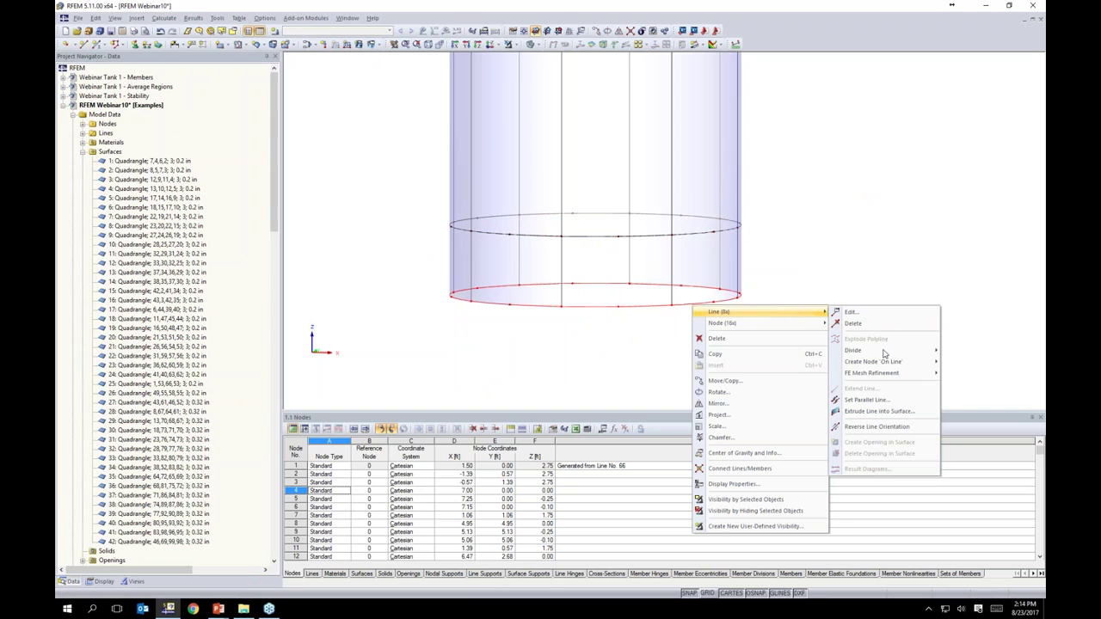
left_click(877, 411)
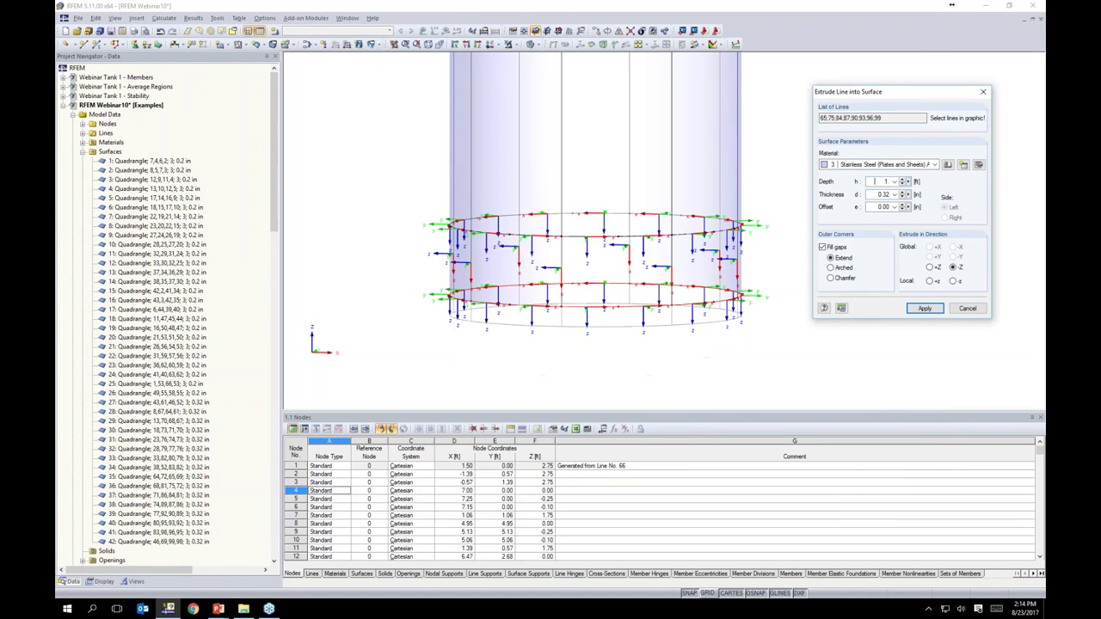
key("Return")
key("Escape")
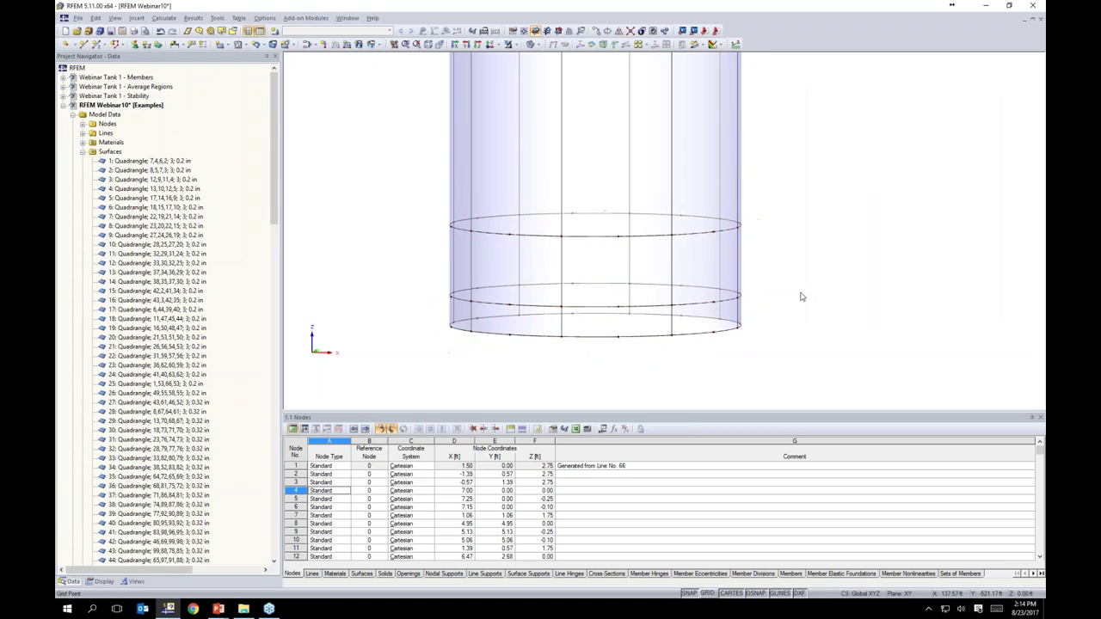
Examine the added lower wall rings from an angle and along the height of the tank.
middle_click_drag(797, 209, 841, 222, "ctrl")
middle_click_drag(810, 277, 795, 194, "ctrl")
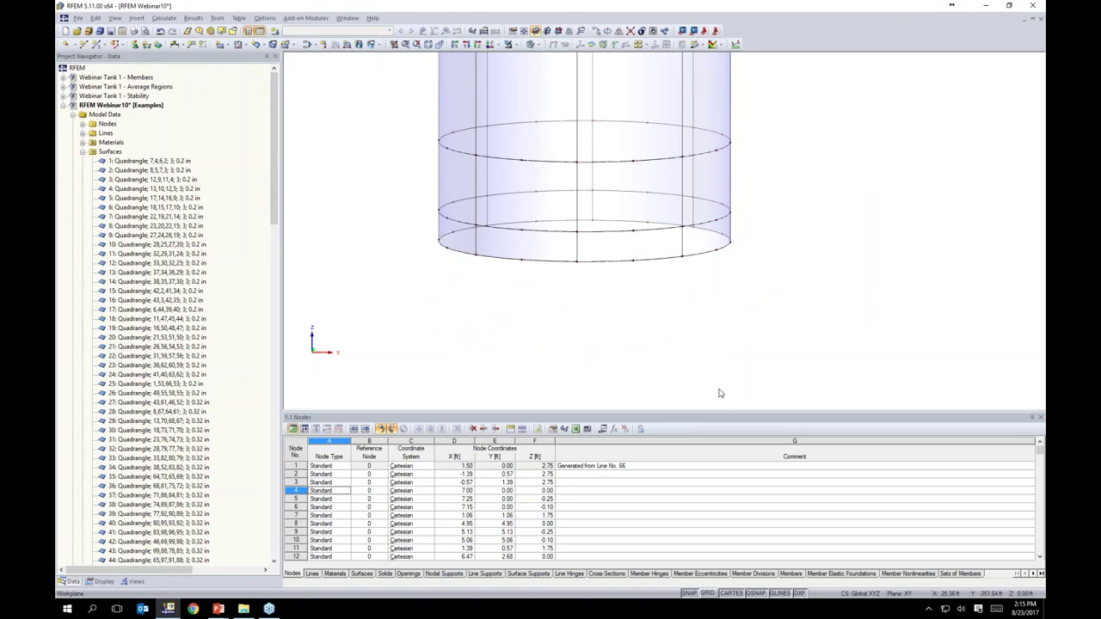
middle_click_drag(786, 219, 763, 324)
scroll(775, 255, "down", 6)
middle_click_drag(812, 148, 779, 276)
mouse_move(779, 182)
middle_mouse_down()
mouse_move(778, 268)
mouse_move(766, 86)
middle_mouse_up()
mouse_move(757, 397)
middle_mouse_down()
mouse_move(795, 284)
mouse_move(769, 262)
mouse_move(725, 278)
middle_mouse_up()
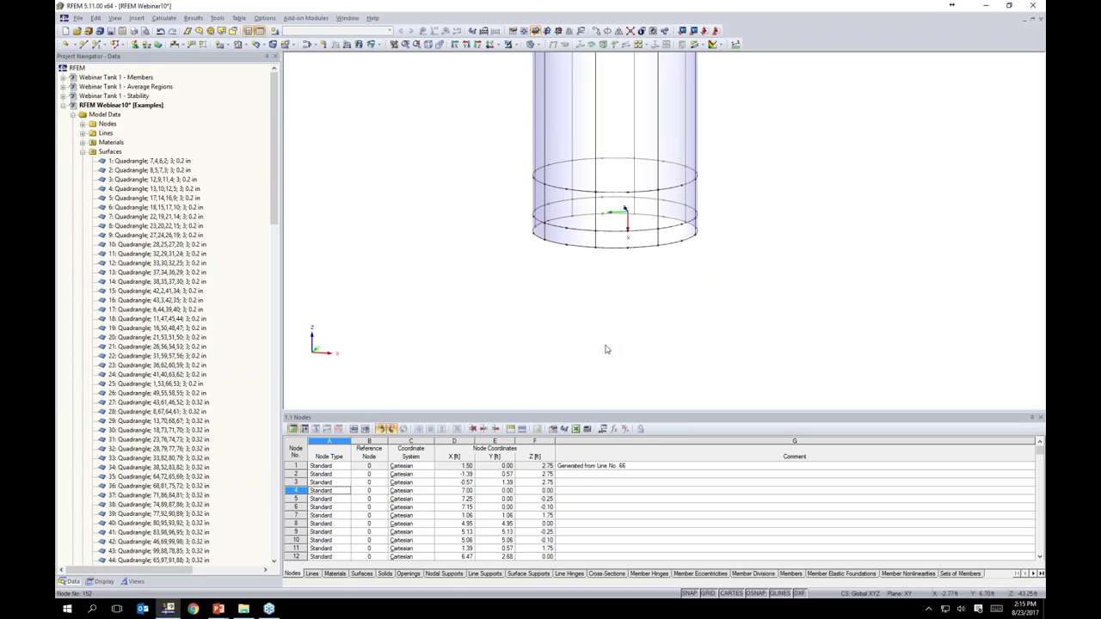
Set the work plane origin to Z -53.75 ft and the grid point spacing to 0.5 ft.
right_click(708, 593)
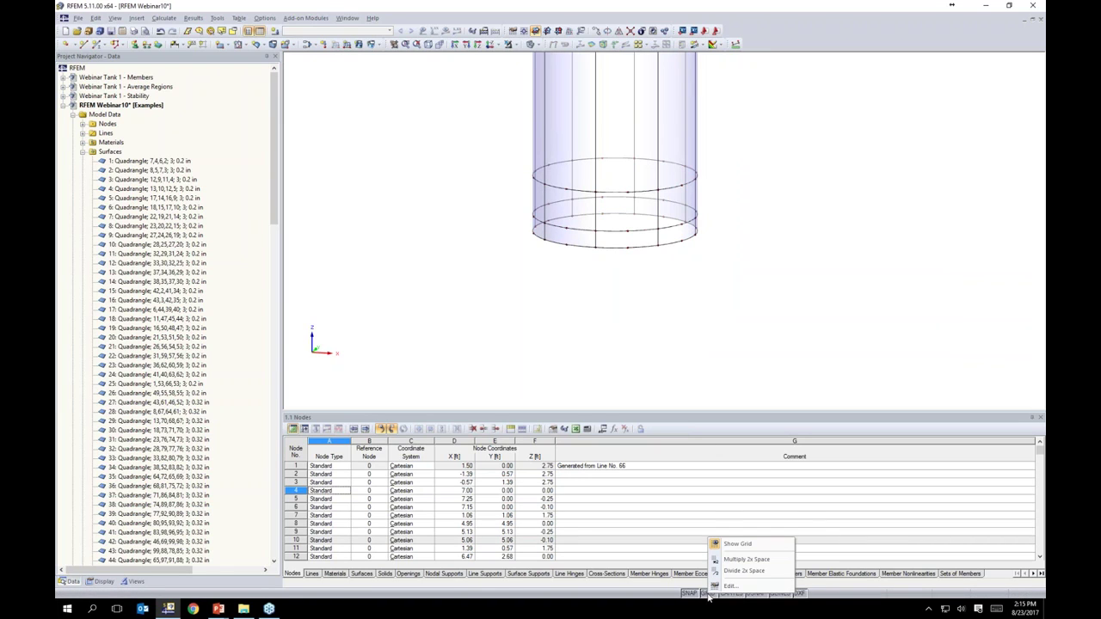
left_click(733, 586)
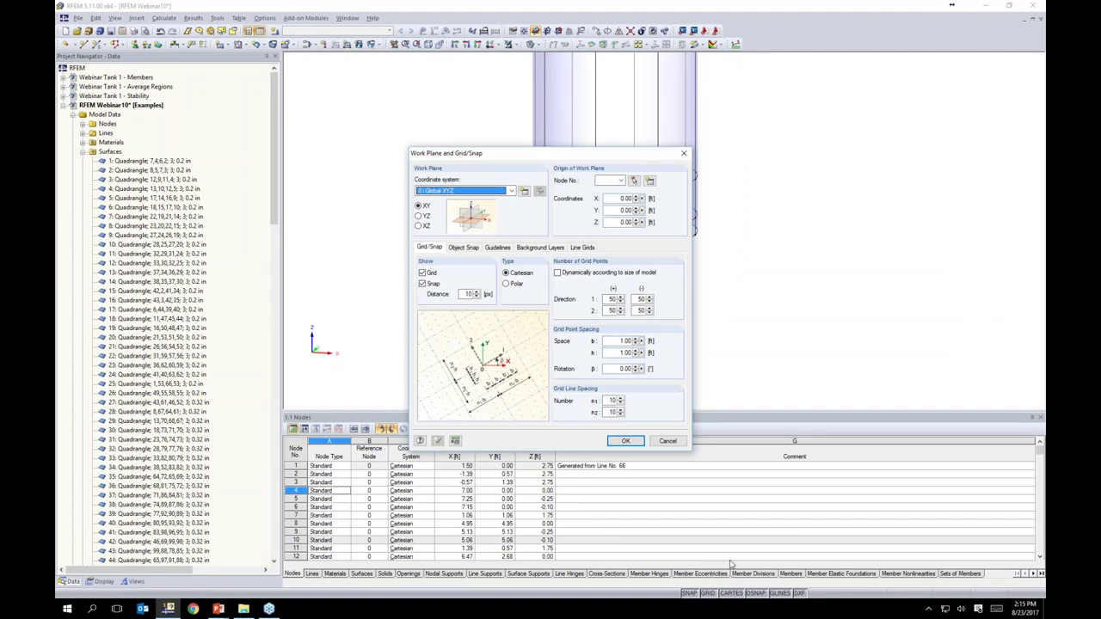
left_click(635, 222)
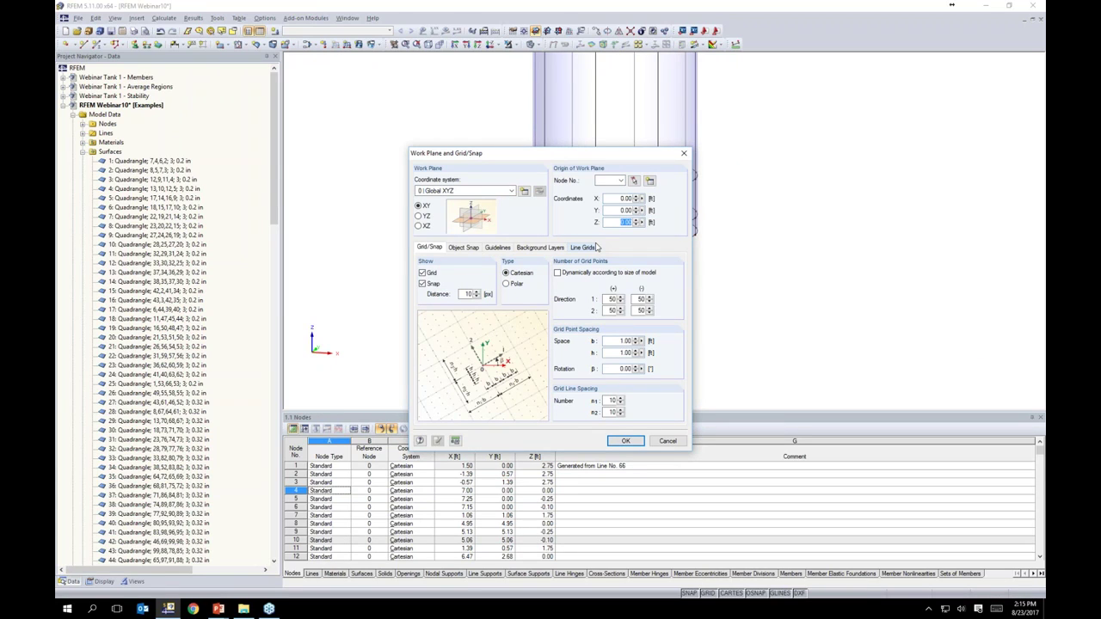
type("5")
double_click(618, 341)
type("0")
key("Tab")
left_click(625, 440)
scroll(635, 337, "down", 1)
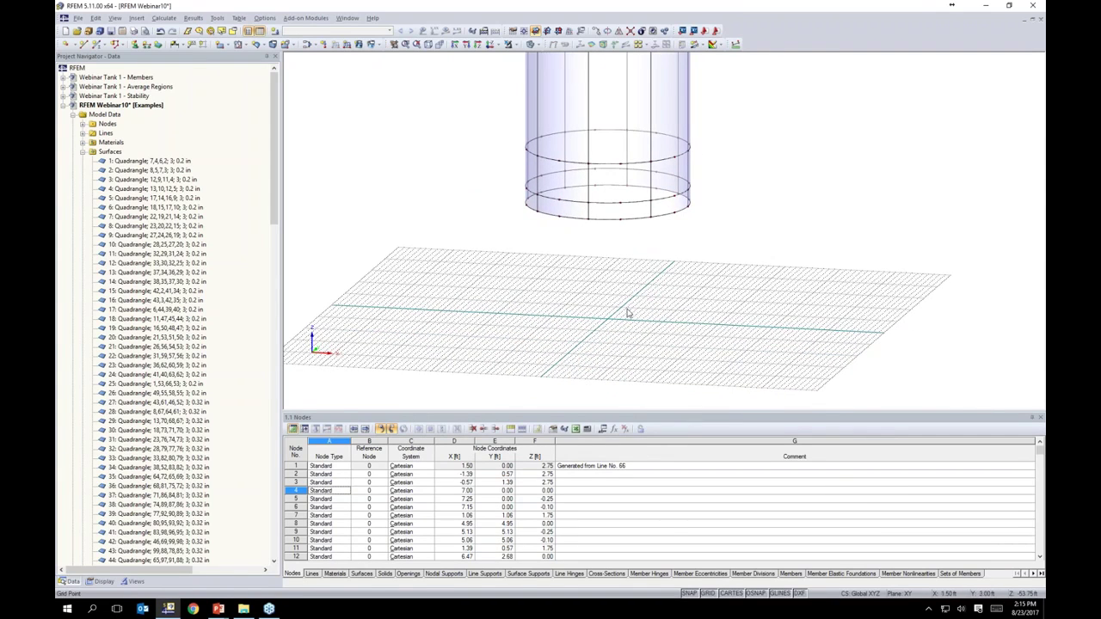
Draw a single line from the ring node at X 7.25, Y 0, Z 12 ft to the work plane point X 1.5, Y 0, Z 0 ft.
scroll(628, 313, "up", 2)
scroll(629, 287, "up", 3)
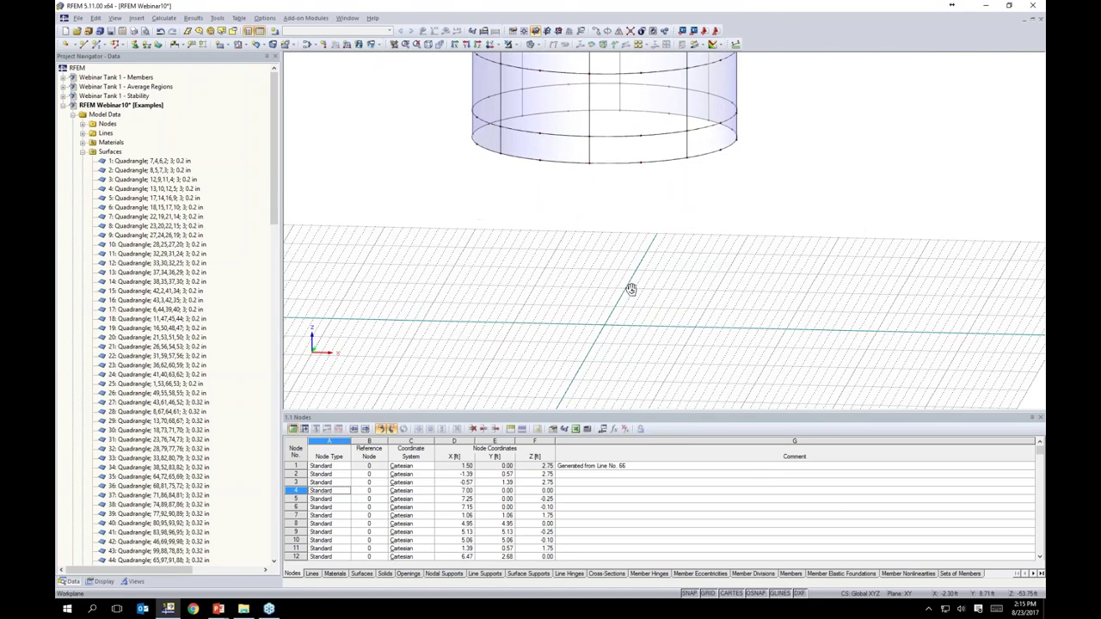
middle_click_drag(465, 217, 408, 214, "ctrl")
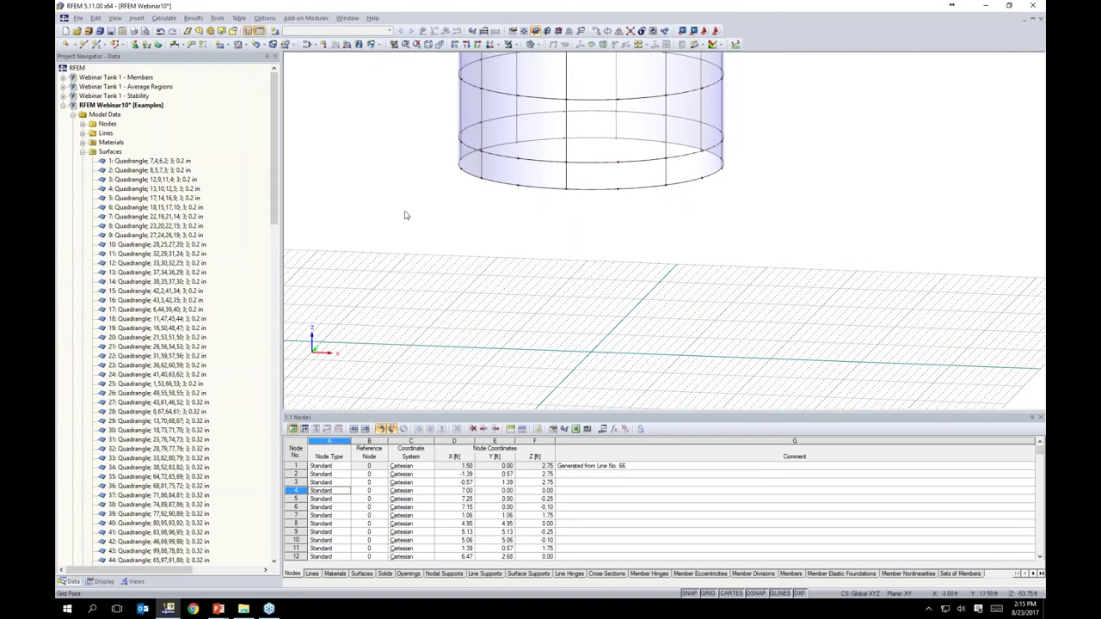
left_click(84, 44)
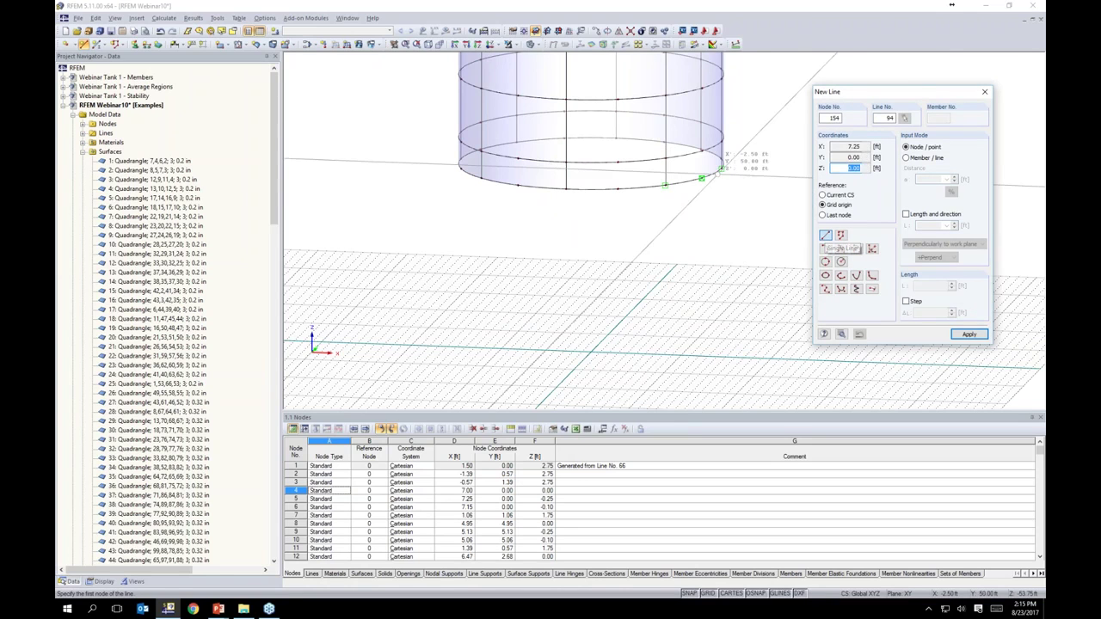
scroll(719, 139, "up", 2)
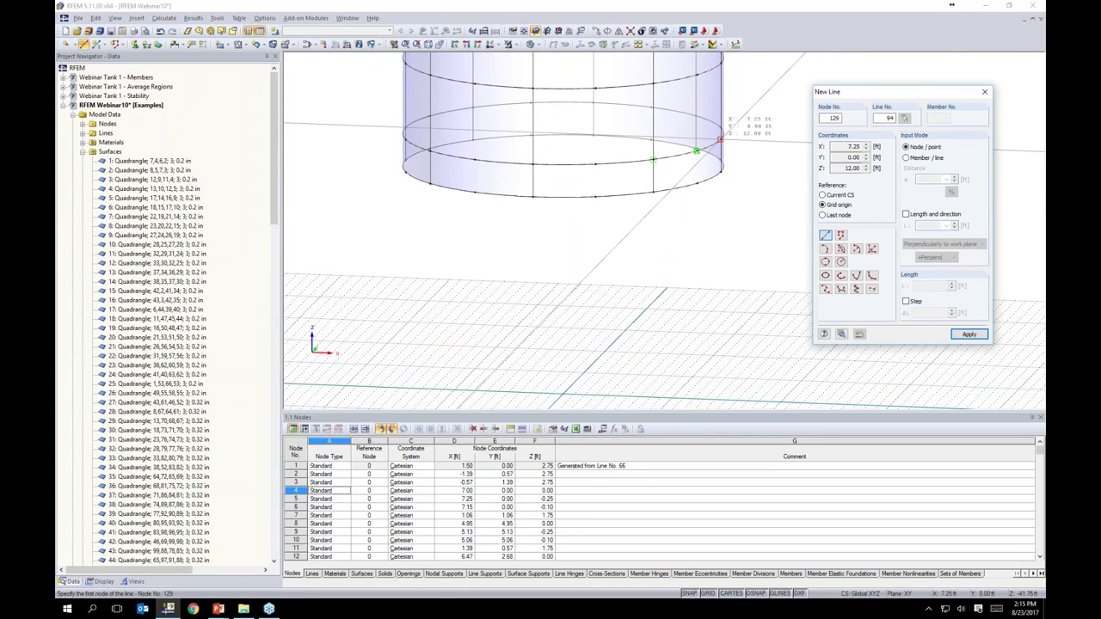
left_click(719, 139)
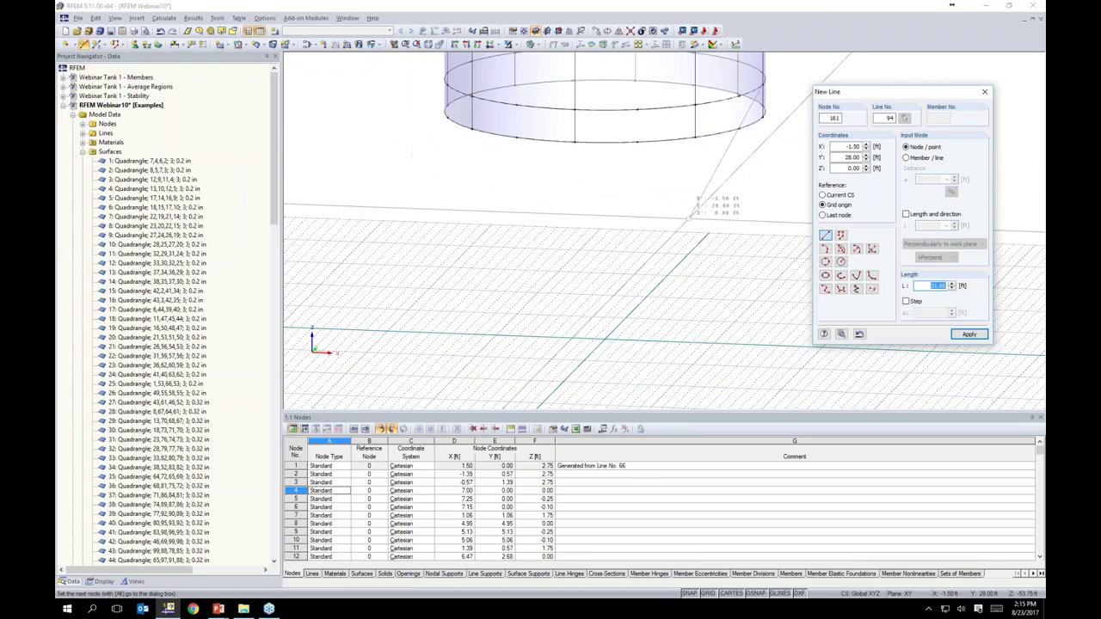
scroll(645, 325, "up", 3)
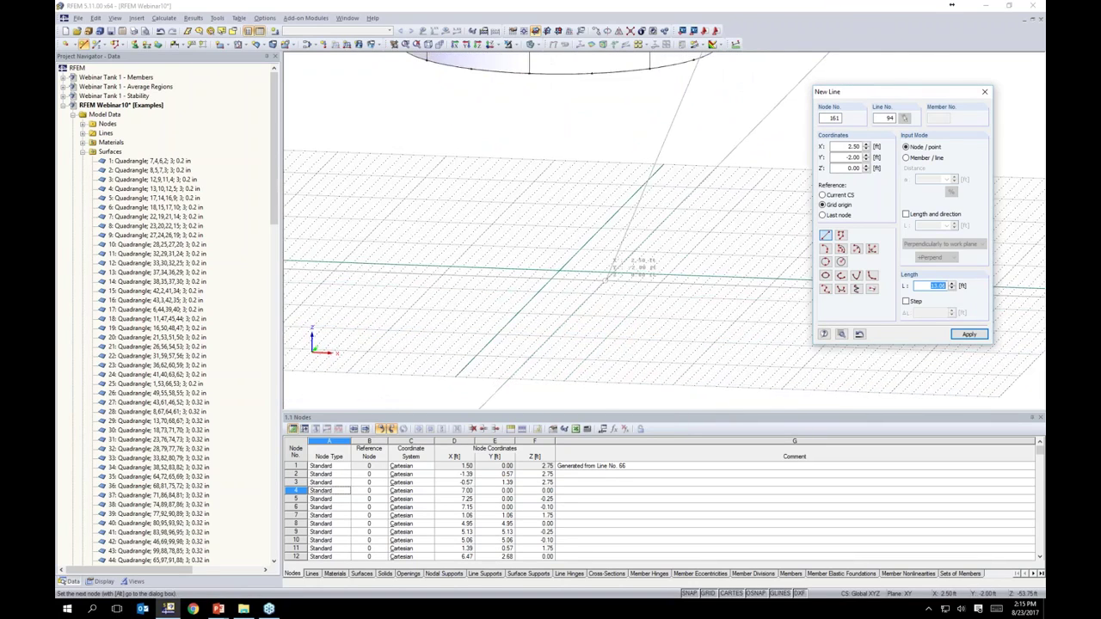
scroll(596, 276, "up", 2)
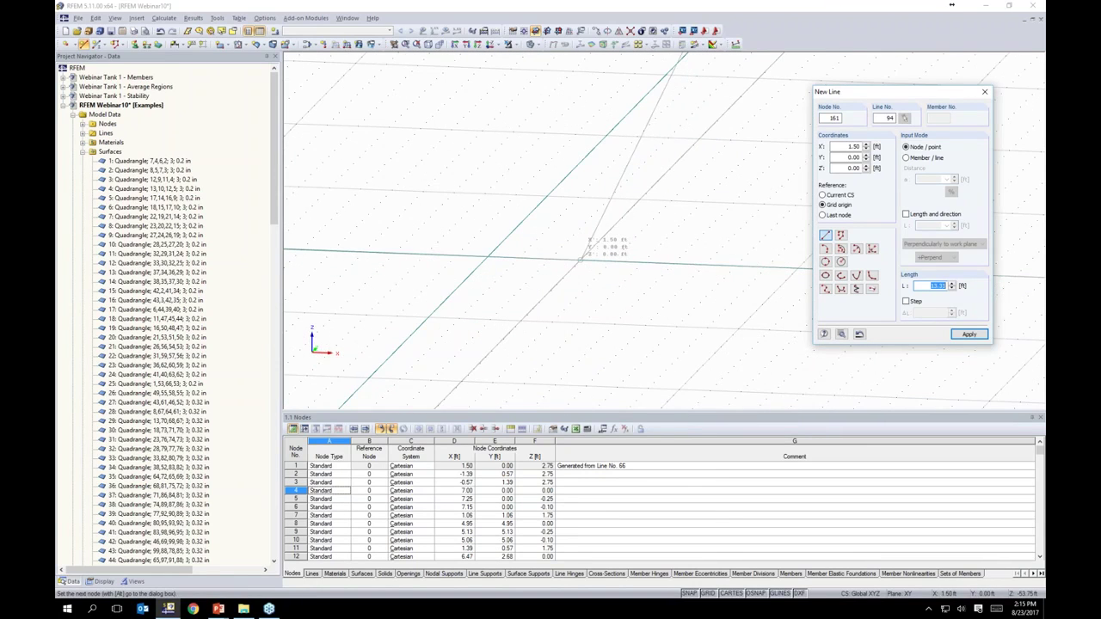
left_click(581, 256)
scroll(593, 260, "up", 2)
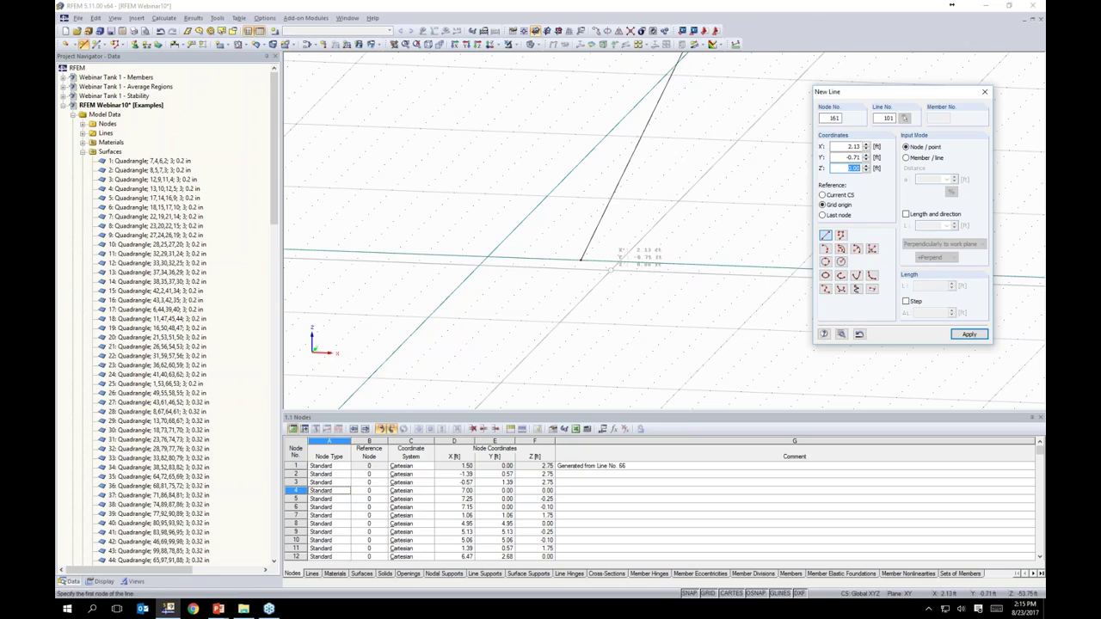
scroll(606, 266, "down", 4)
key("Escape")
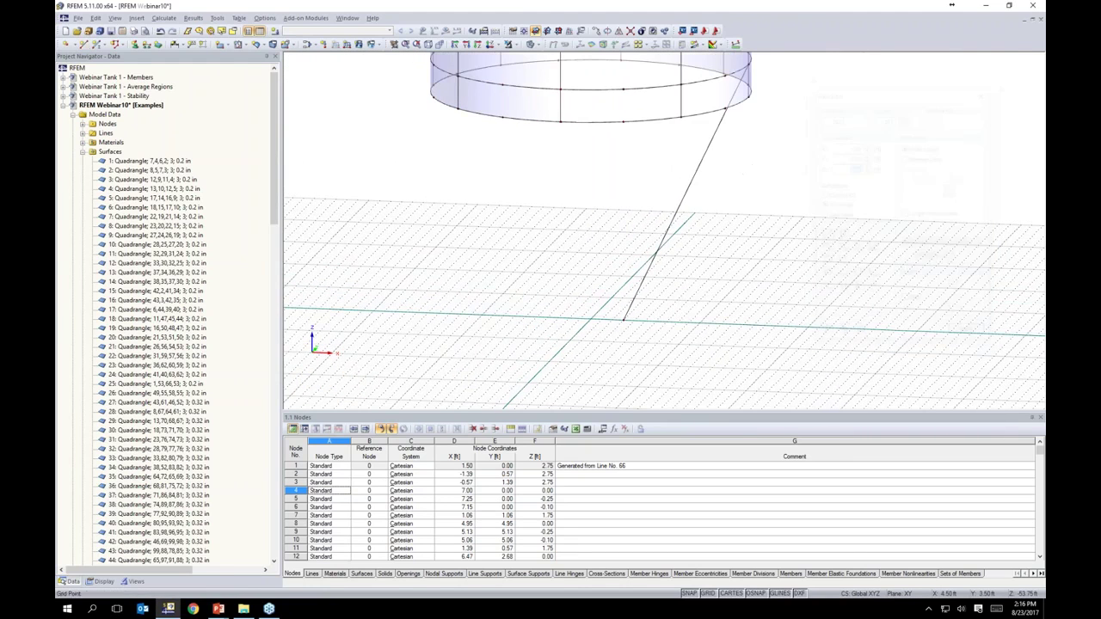
Rotate-copy the sloped line 8 times at 45° about the Z axis, creating arc lines and connecting surfaces with surface 1 as template.
middle_click_drag(706, 274, 743, 294)
left_click_drag(743, 263, 677, 221)
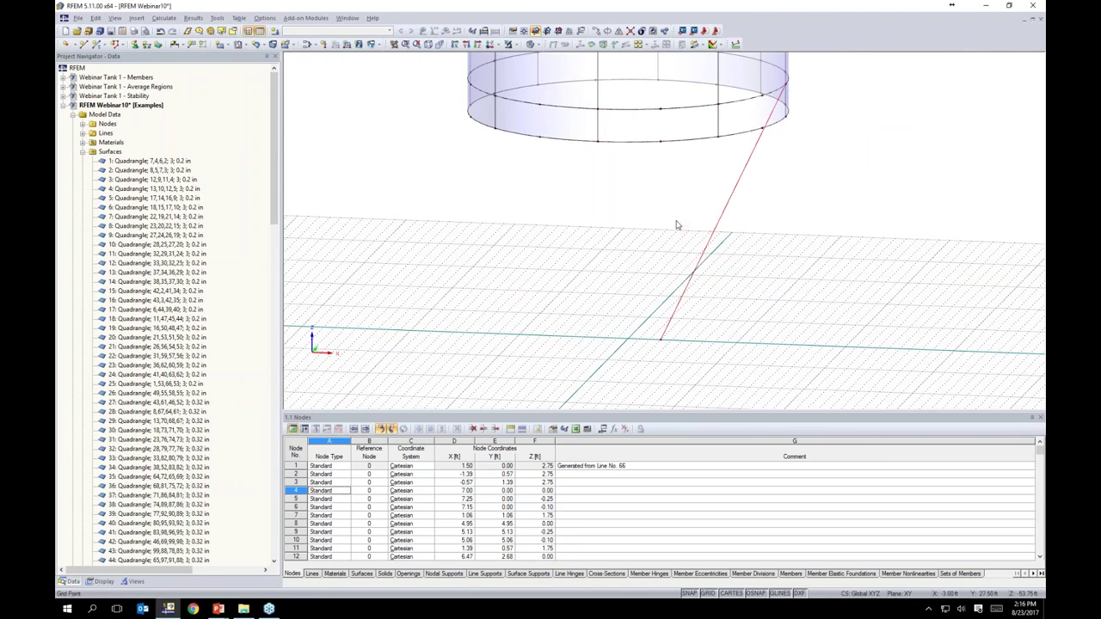
left_click(608, 32)
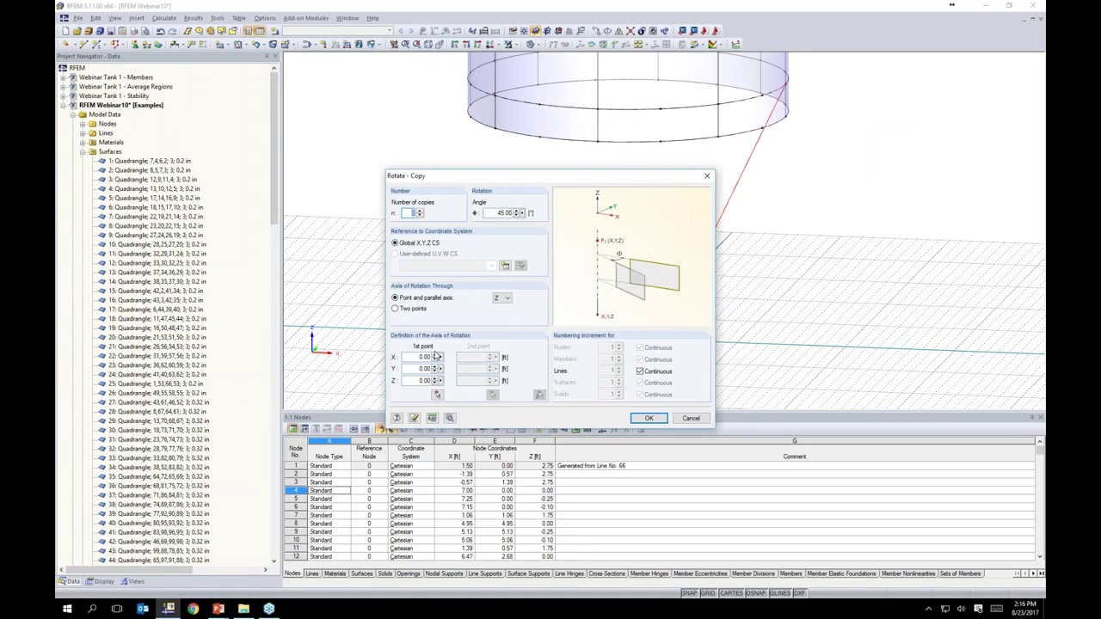
type("8")
left_click(450, 419)
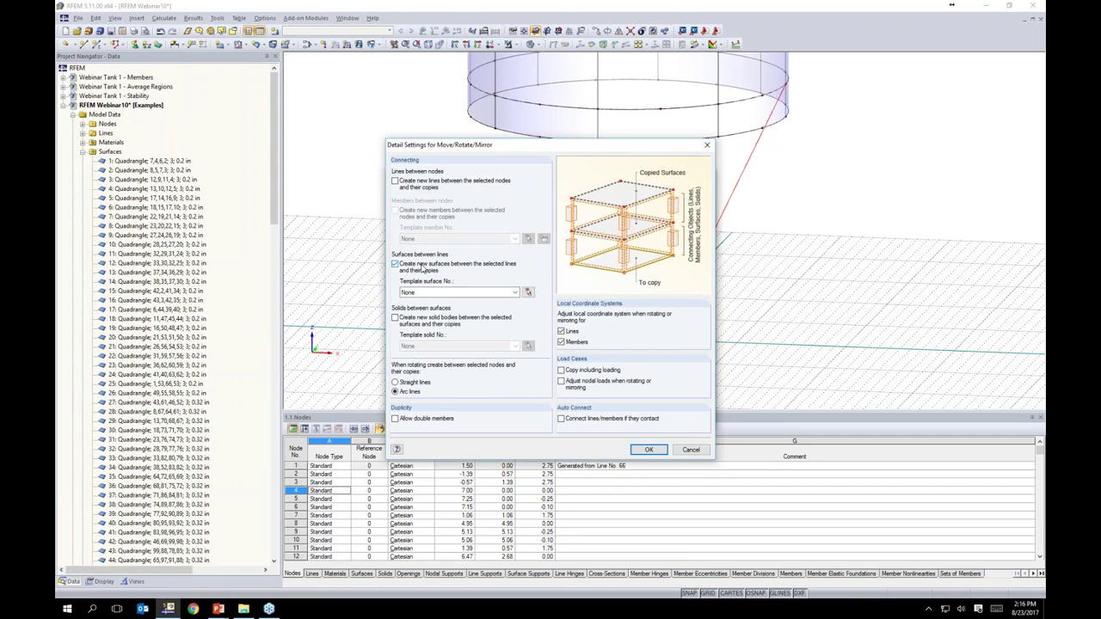
left_click(425, 293)
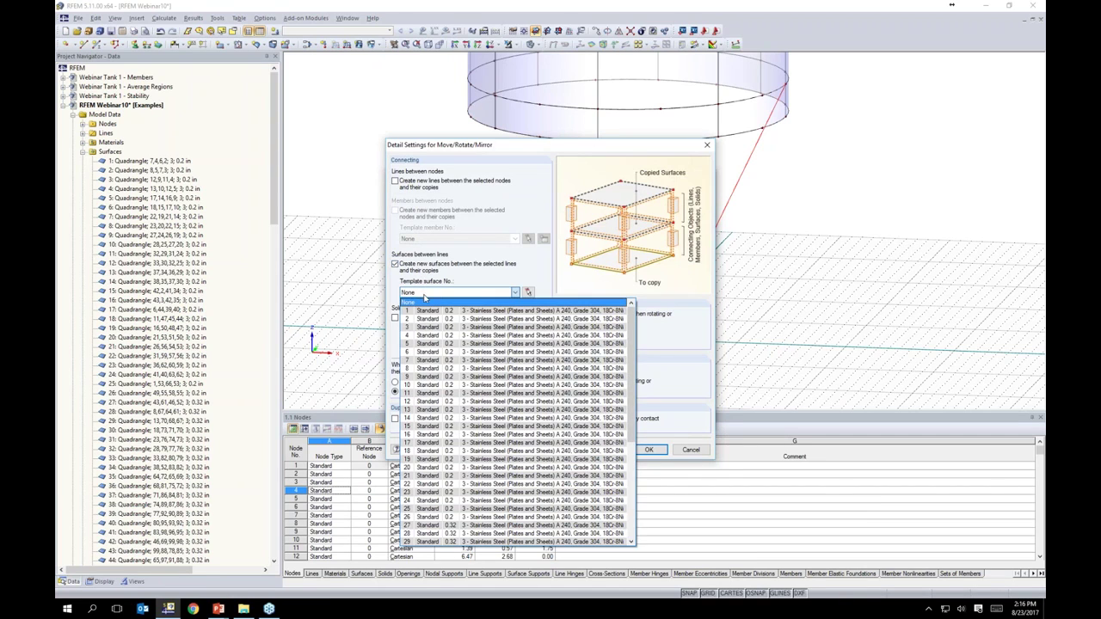
left_click(468, 311)
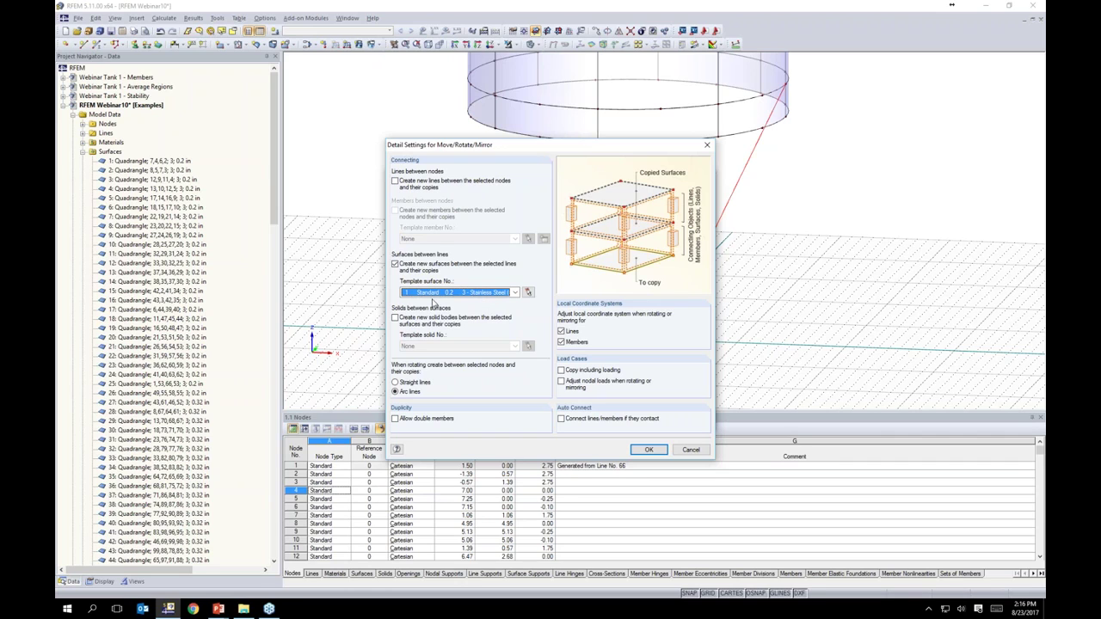
left_click(636, 449)
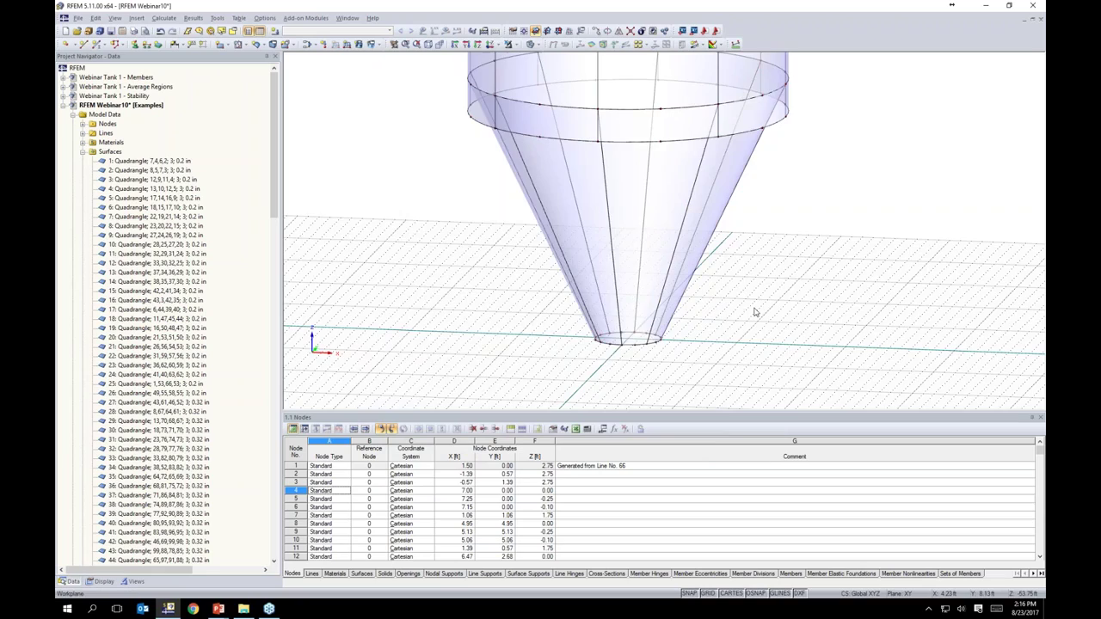
Color the model's surfaces according to surface thickness.
scroll(737, 253, "down", 4)
middle_click_drag(760, 274, 691, 317)
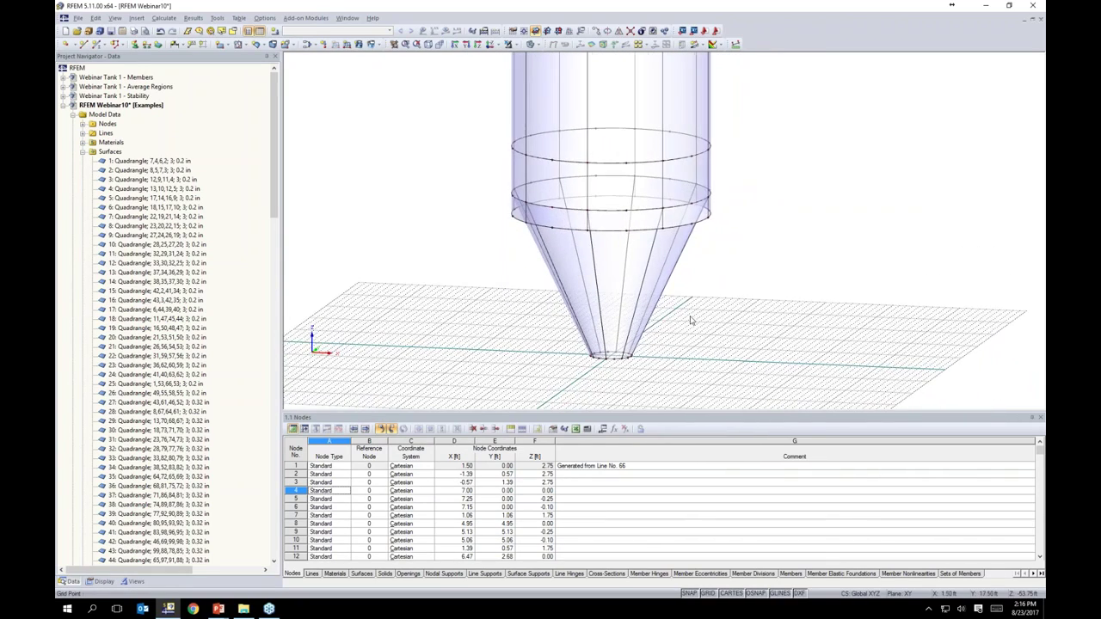
scroll(691, 320, "down", 4)
mouse_move(703, 221)
middle_mouse_down()
mouse_move(688, 319)
mouse_move(686, 216)
middle_mouse_up()
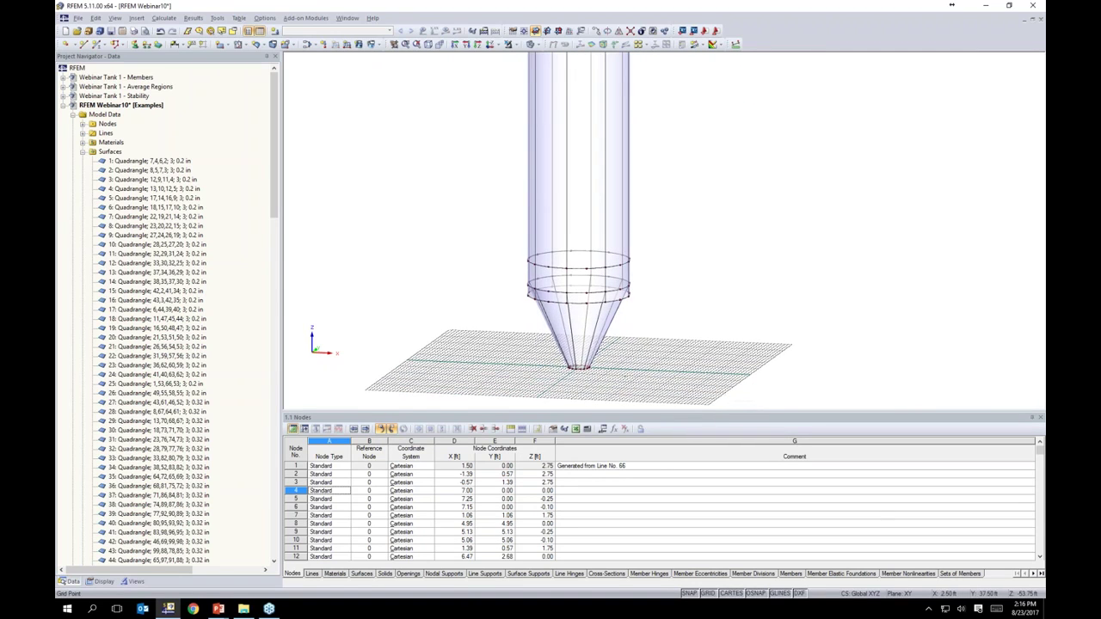
left_click(104, 582)
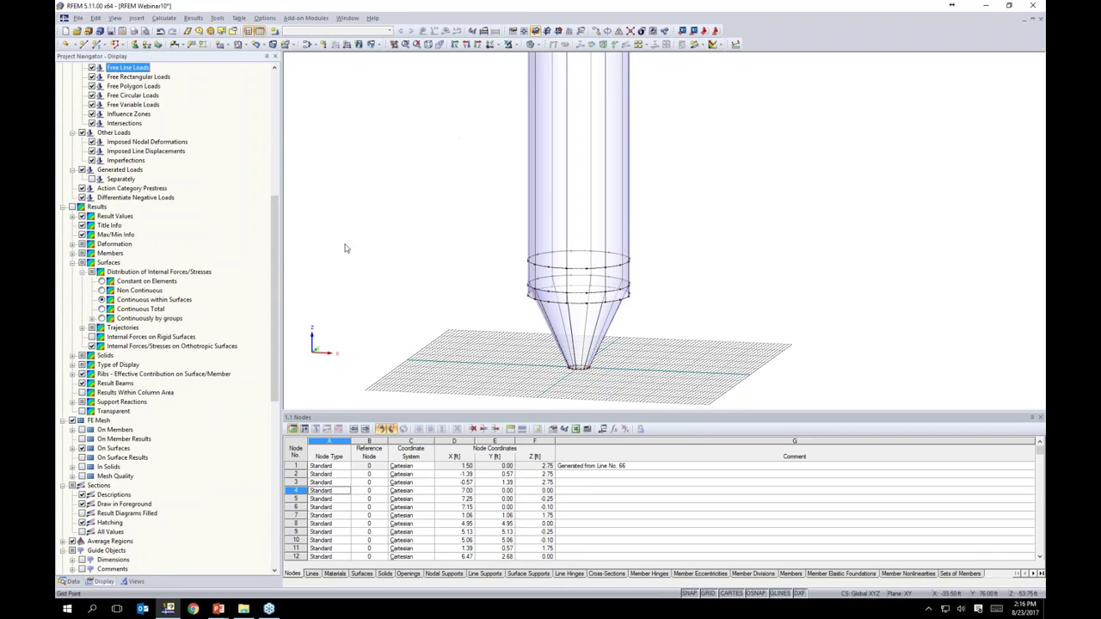
left_click_drag(275, 262, 257, 453)
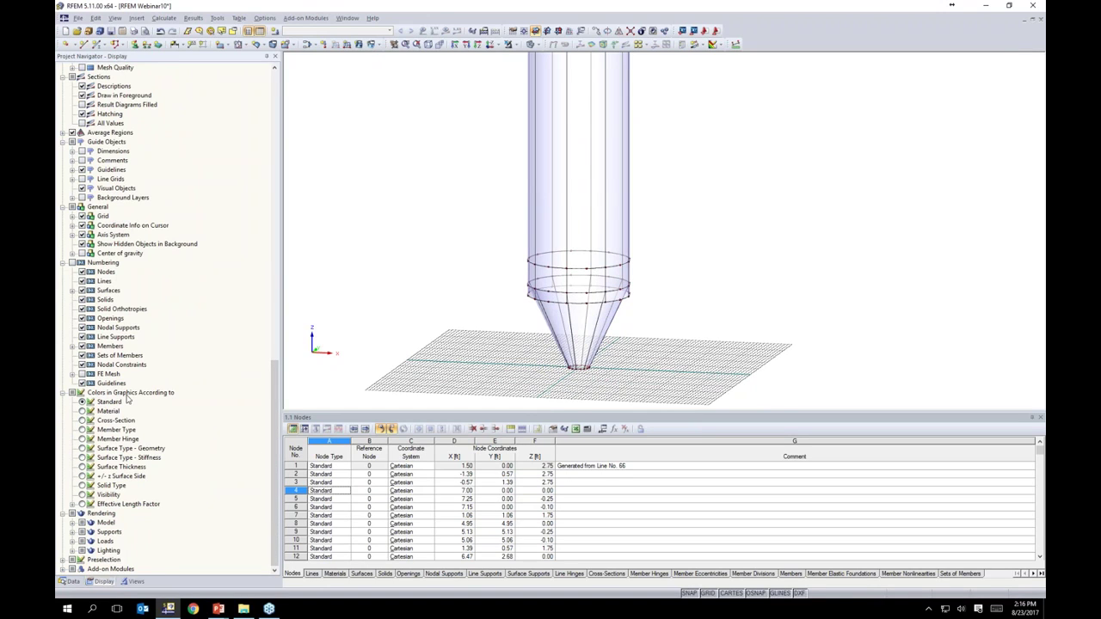
left_click(82, 468)
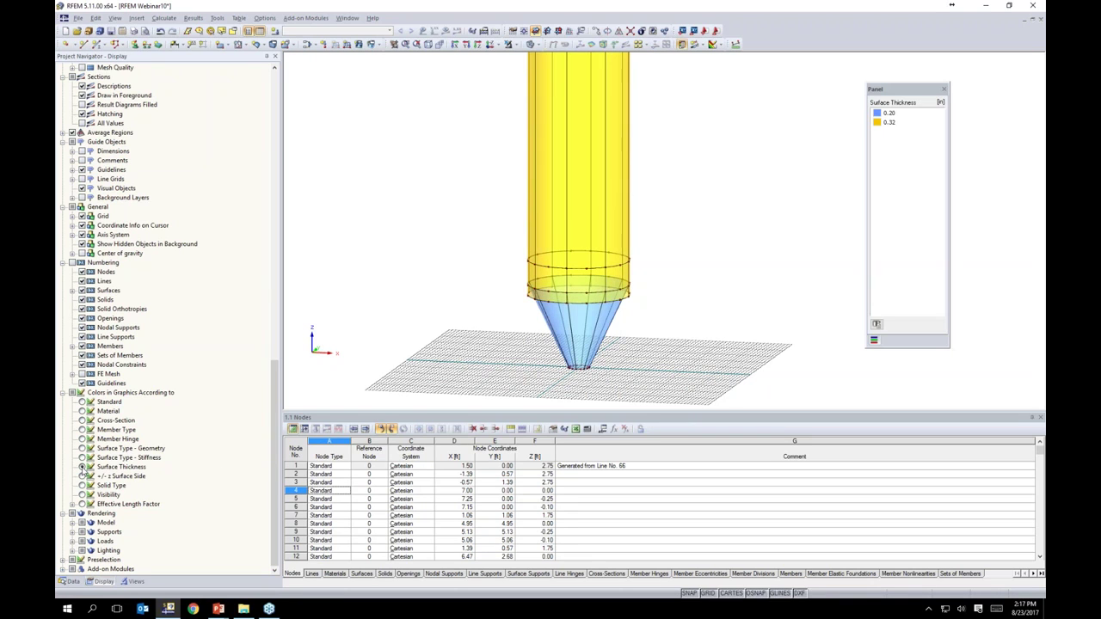
Examine the thickness coloring over the whole tank, from the conical roof and nozzle down to the bottom hopper.
scroll(729, 167, "down", 1)
scroll(724, 179, "down", 1)
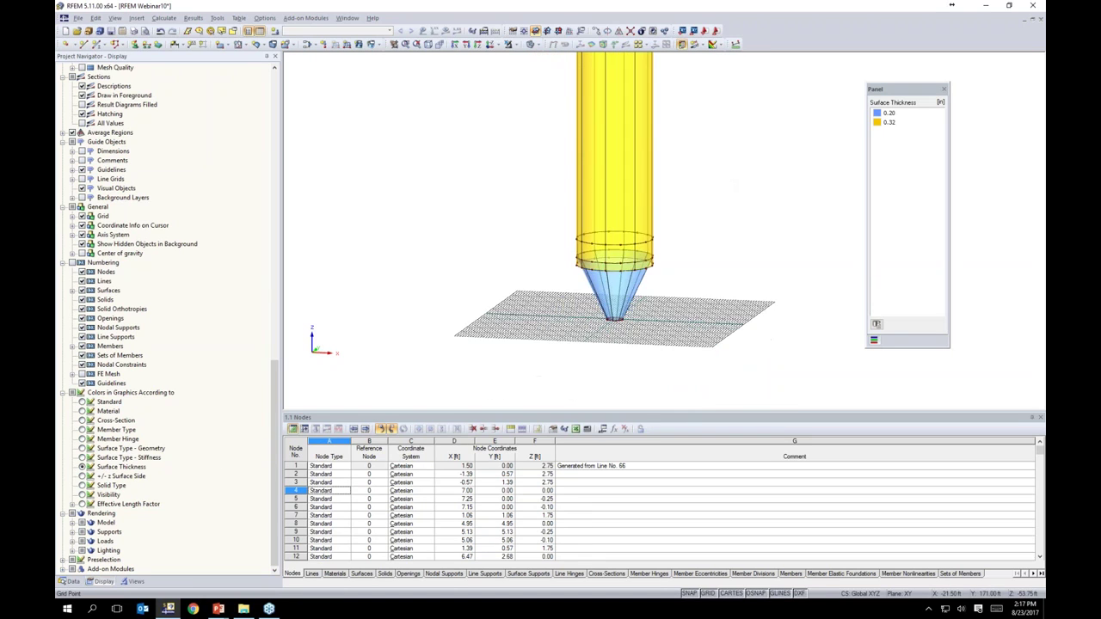
middle_click_drag(724, 180, 726, 277)
middle_click_drag(712, 159, 707, 145, "ctrl")
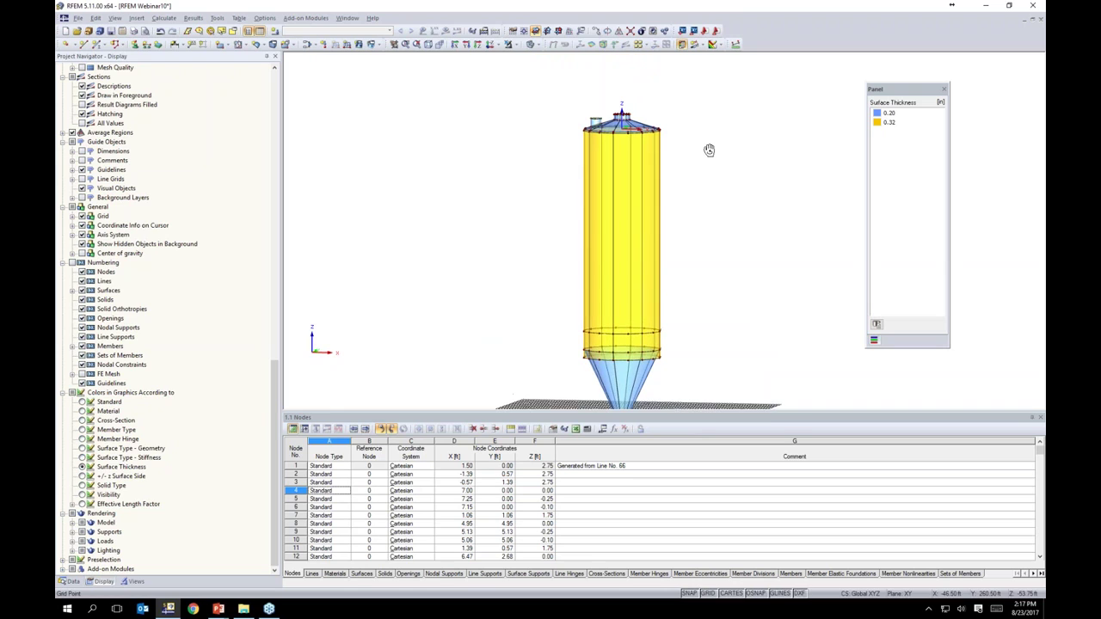
scroll(623, 127, "up", 5)
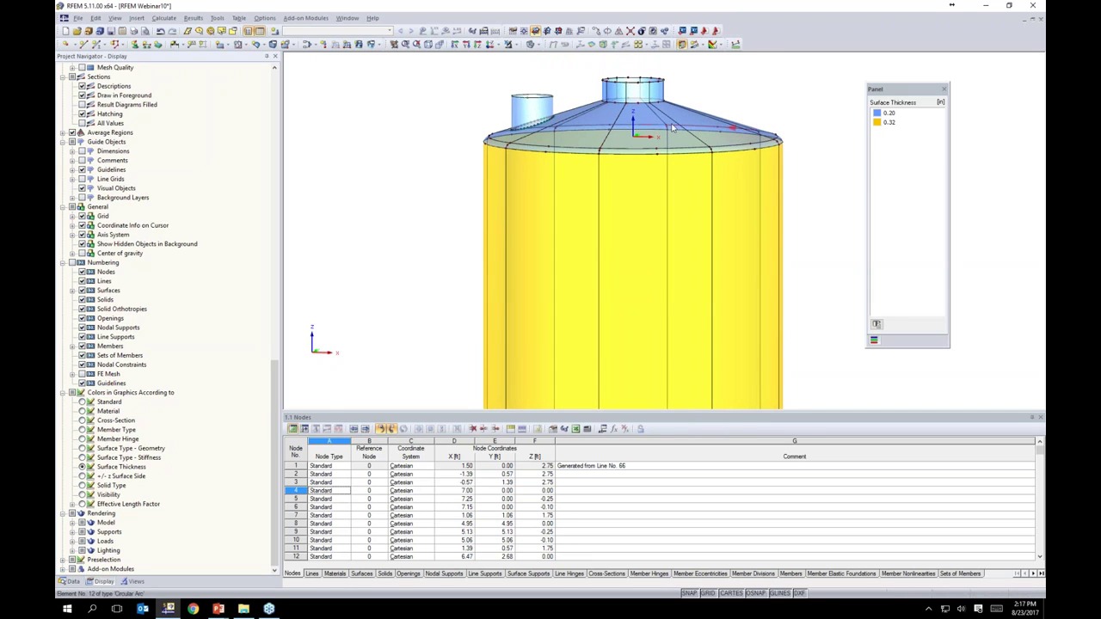
middle_click_drag(816, 277, 790, 136)
scroll(788, 150, "down", 4)
middle_click_drag(797, 361, 752, 212)
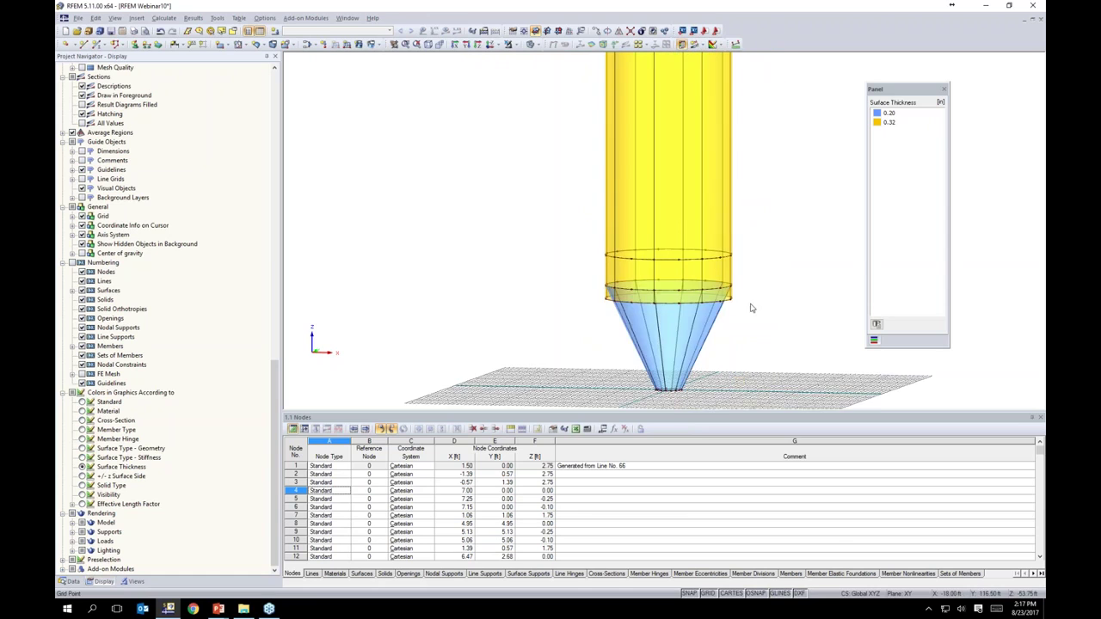
Set the constant thickness of all eight conical bottom hopper surfaces to 0.30 in.
middle_click_drag(750, 306, 740, 256)
left_click_drag(733, 306, 569, 291)
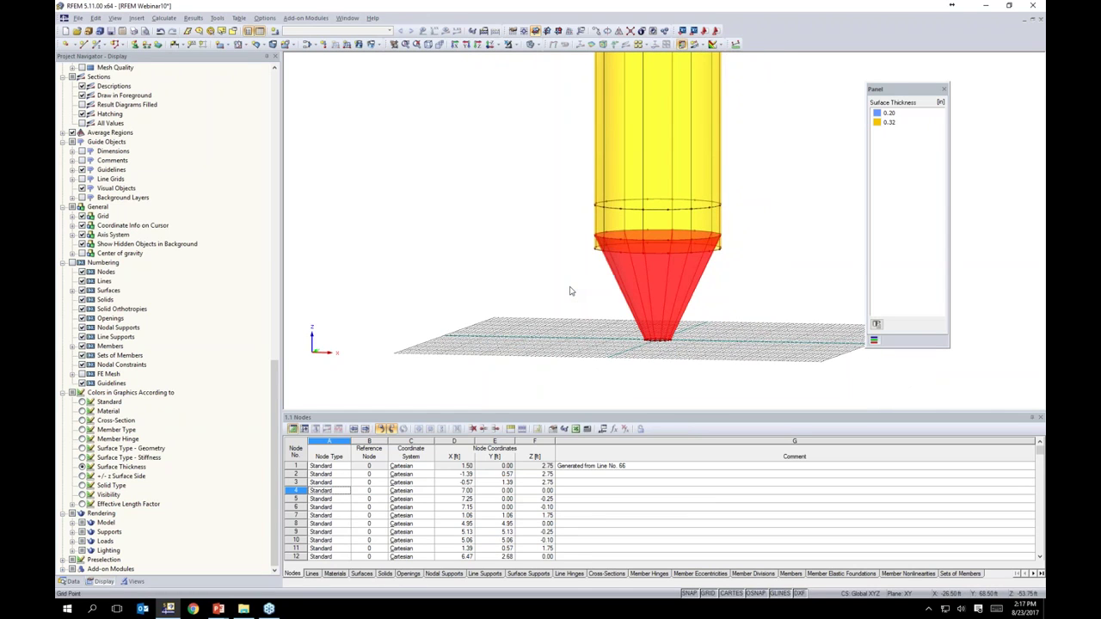
double_click(657, 281)
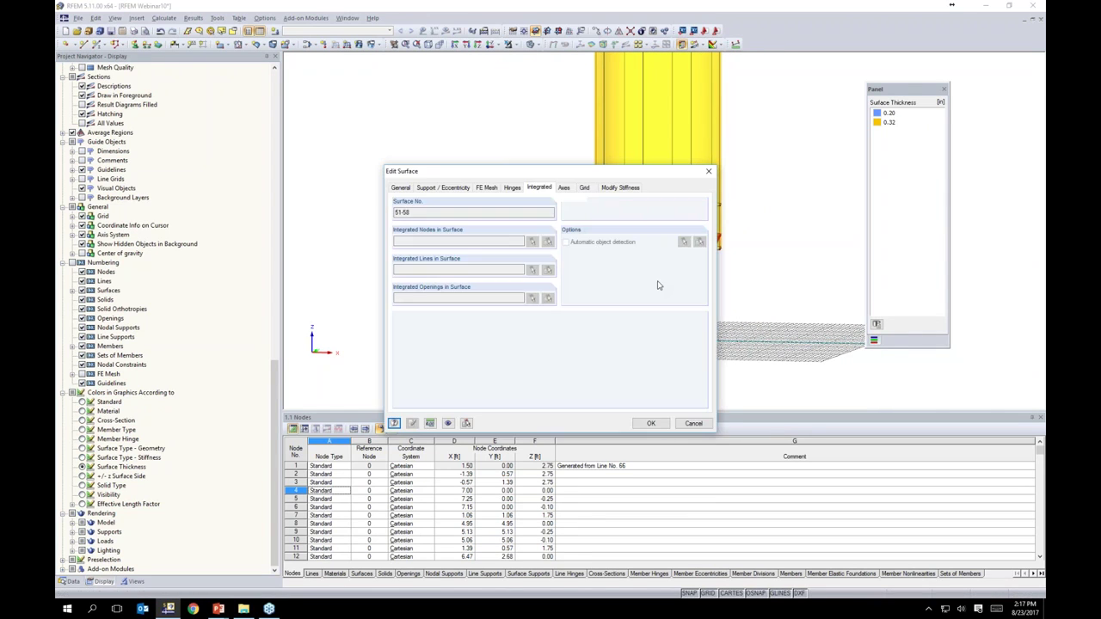
left_click(401, 188)
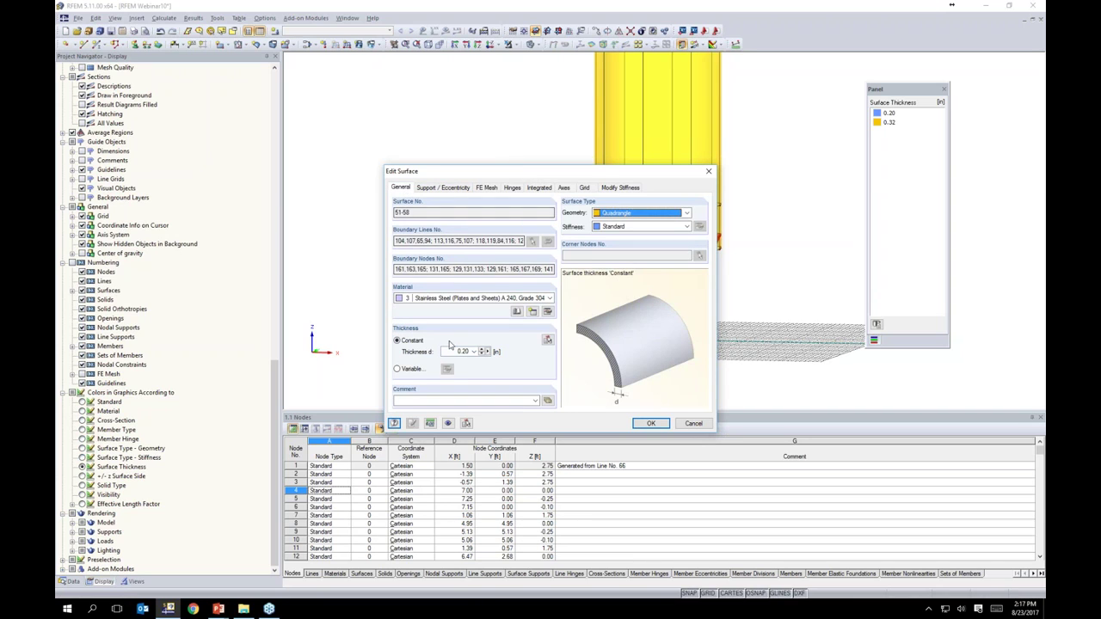
double_click(459, 351)
type("0")
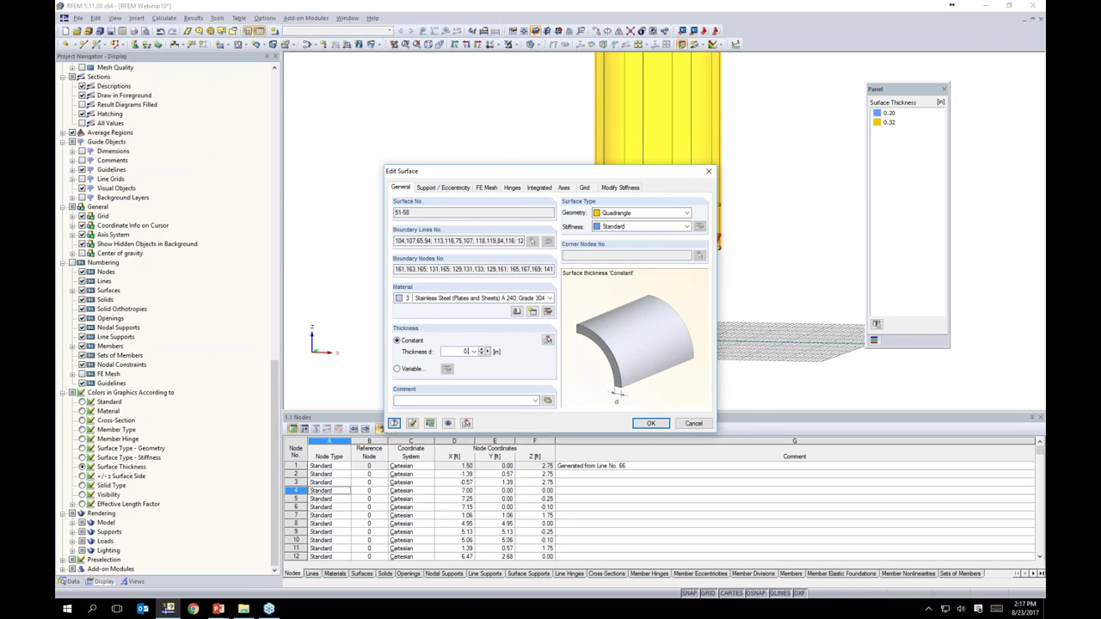
key("Return")
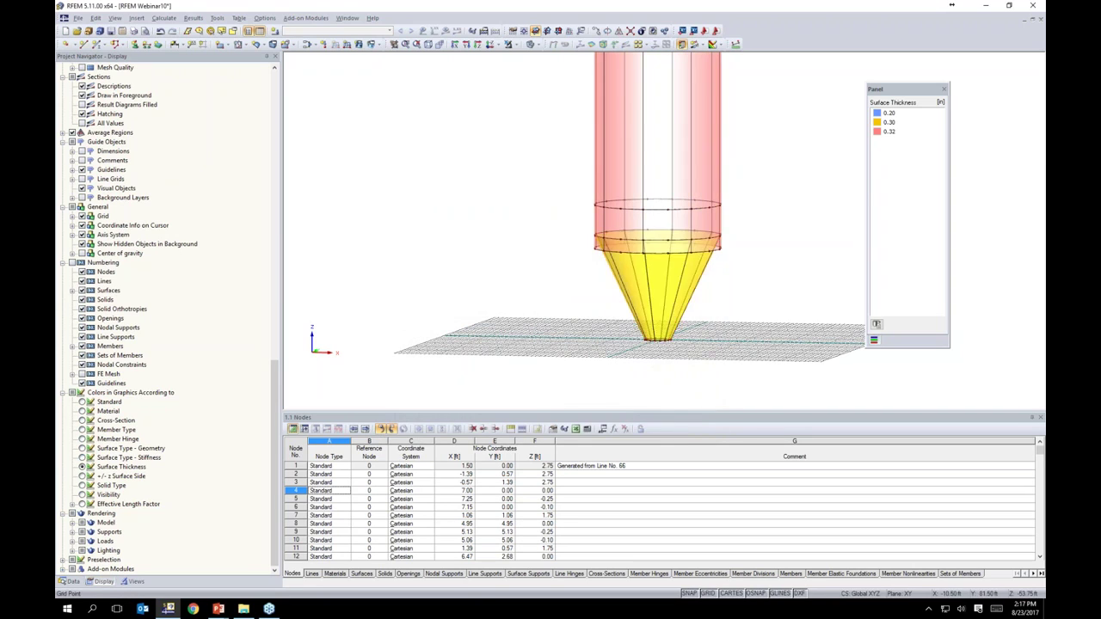
Turn off the work plane grid display with the full tank in view.
scroll(735, 284, "down", 1)
middle_click_drag(758, 228, 758, 262)
left_click(705, 594)
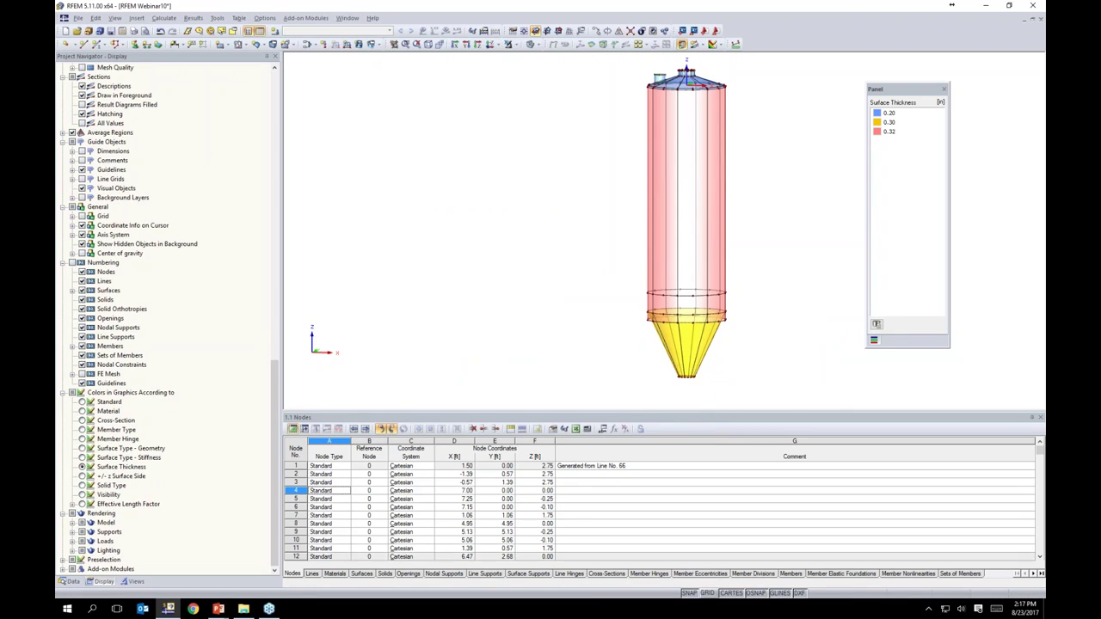
Isolate the uppermost and lowest of the three lower wall rings so only their lines remain active in visibility mode.
middle_click_drag(756, 297, 724, 284)
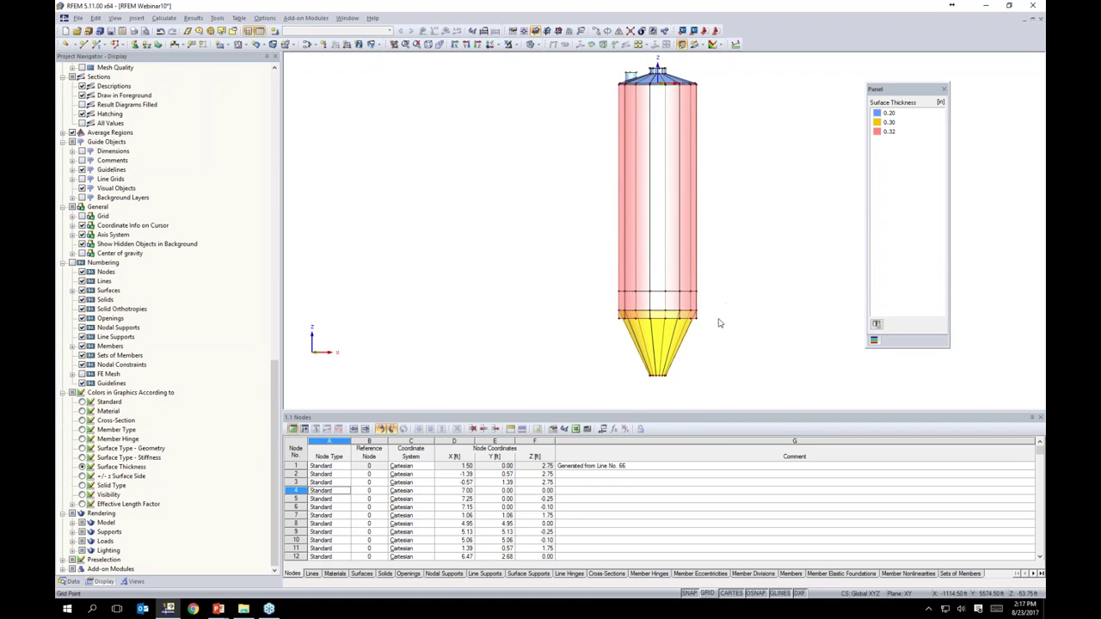
scroll(721, 330, "up", 2)
scroll(721, 333, "up", 2)
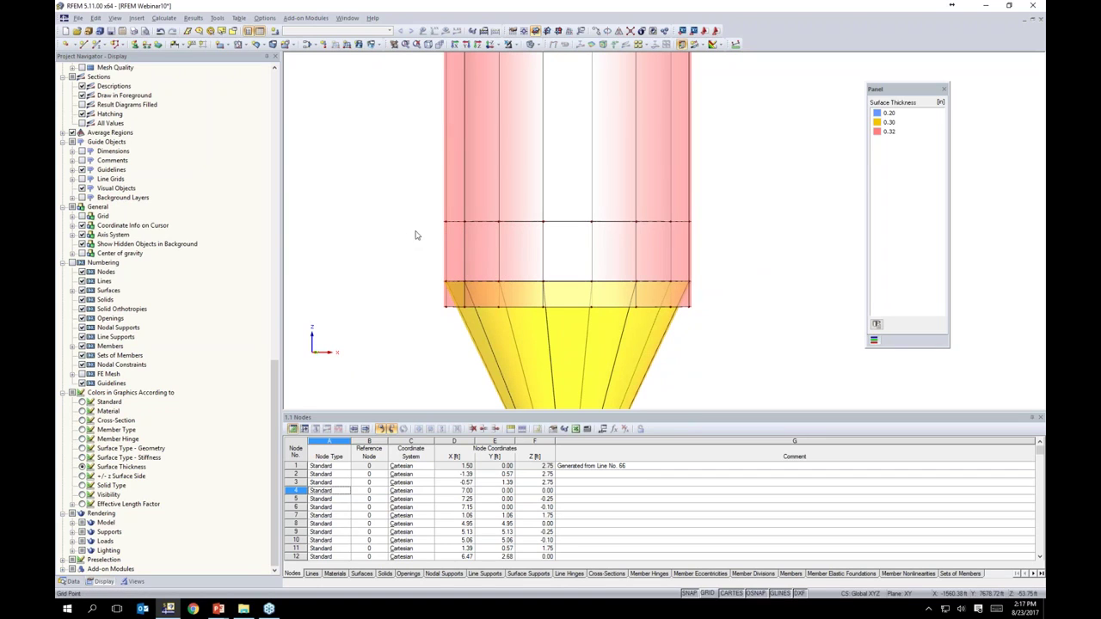
left_click_drag(424, 210, 719, 239)
left_click_drag(427, 300, 728, 326)
middle_click_drag(493, 260, 492, 280, "ctrl")
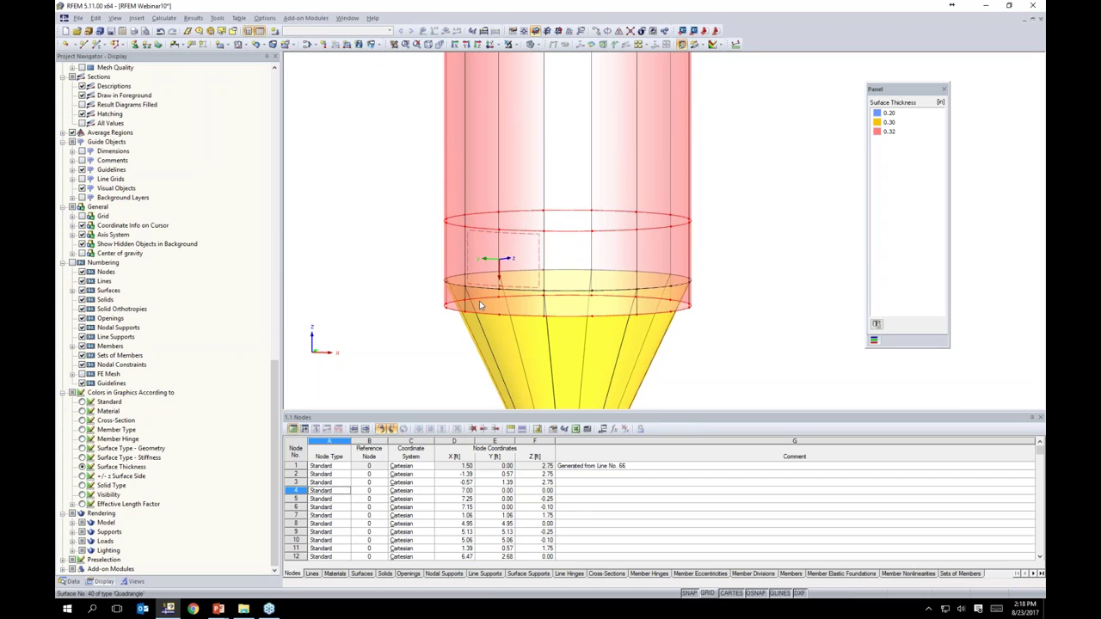
left_click(514, 45)
left_click(519, 57)
left_click(733, 236)
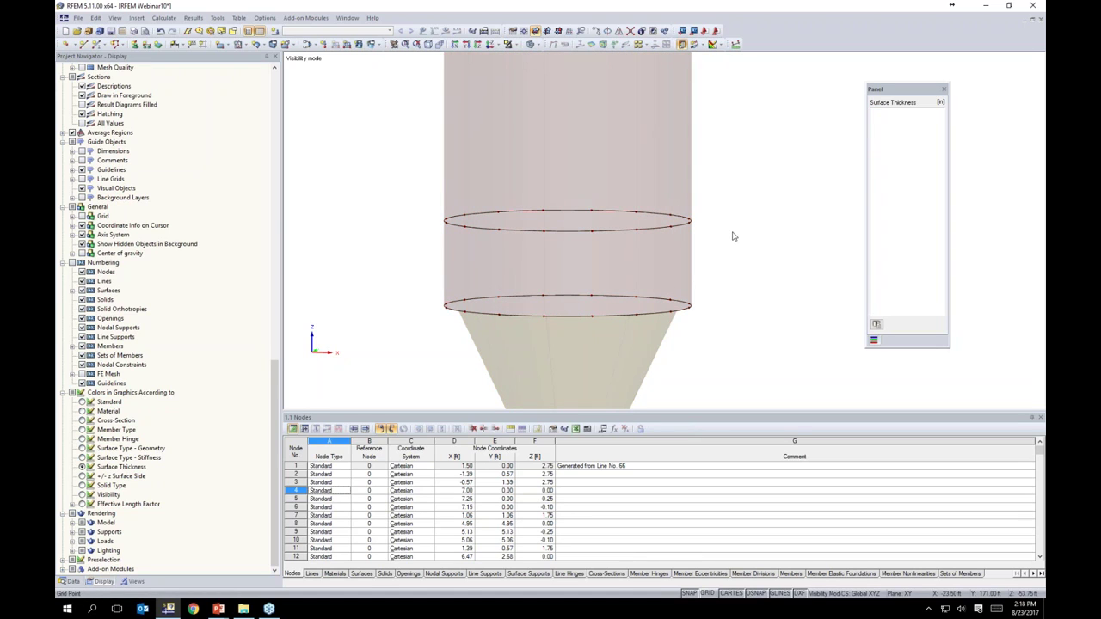
Create parallel lines of the upper isolated ring at an offset of 0.25 ft in the +y direction.
scroll(590, 262, "up", 2)
middle_click_drag(590, 263, 626, 272)
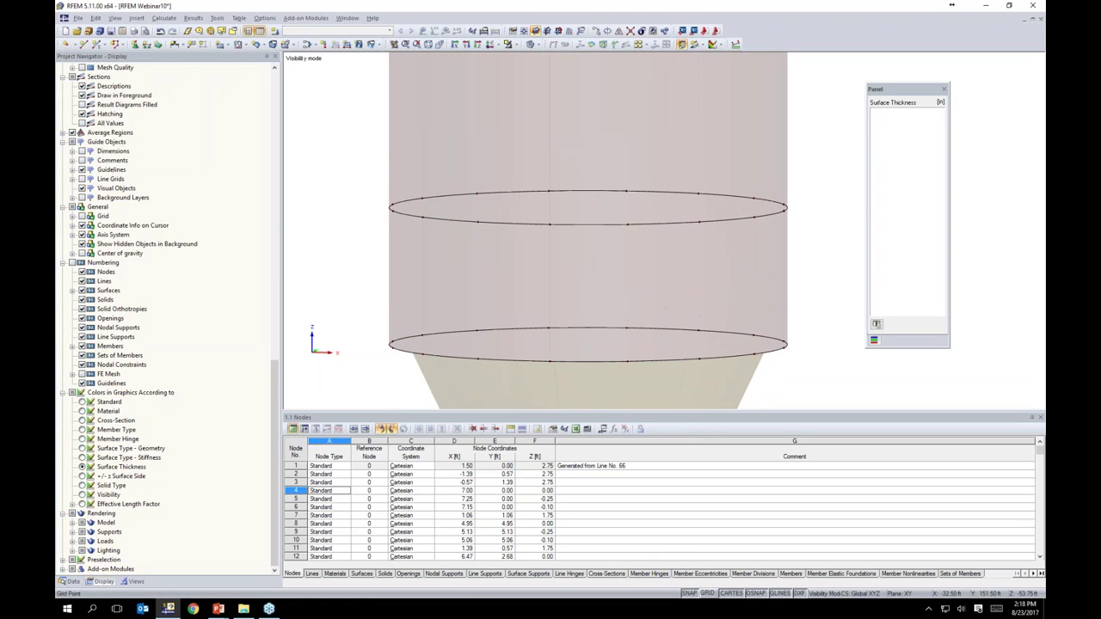
left_click_drag(355, 154, 809, 253)
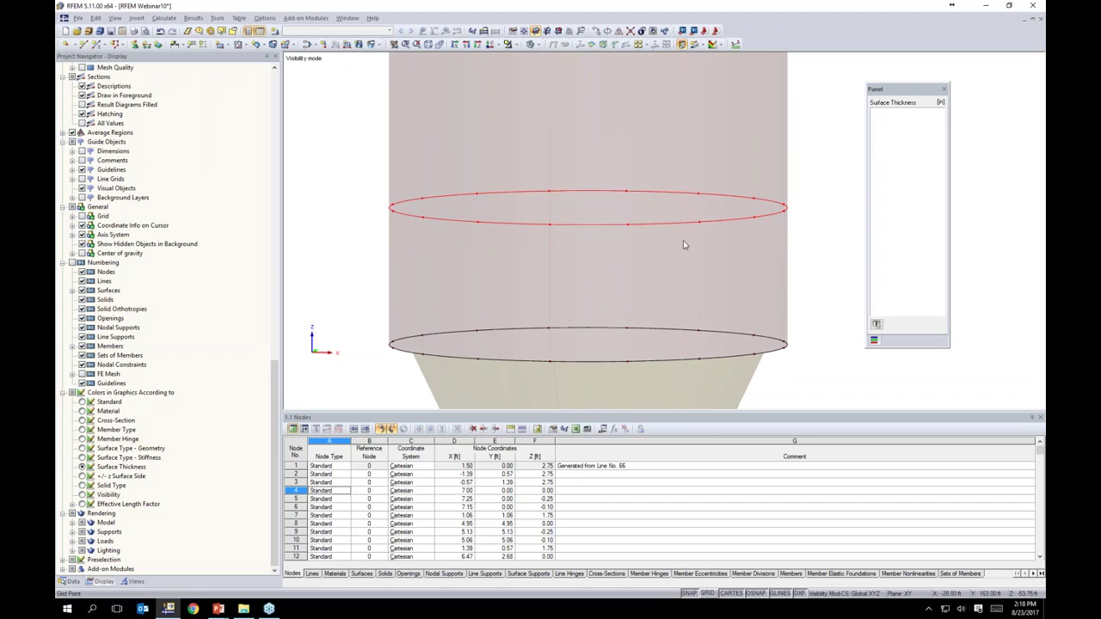
right_click(670, 227)
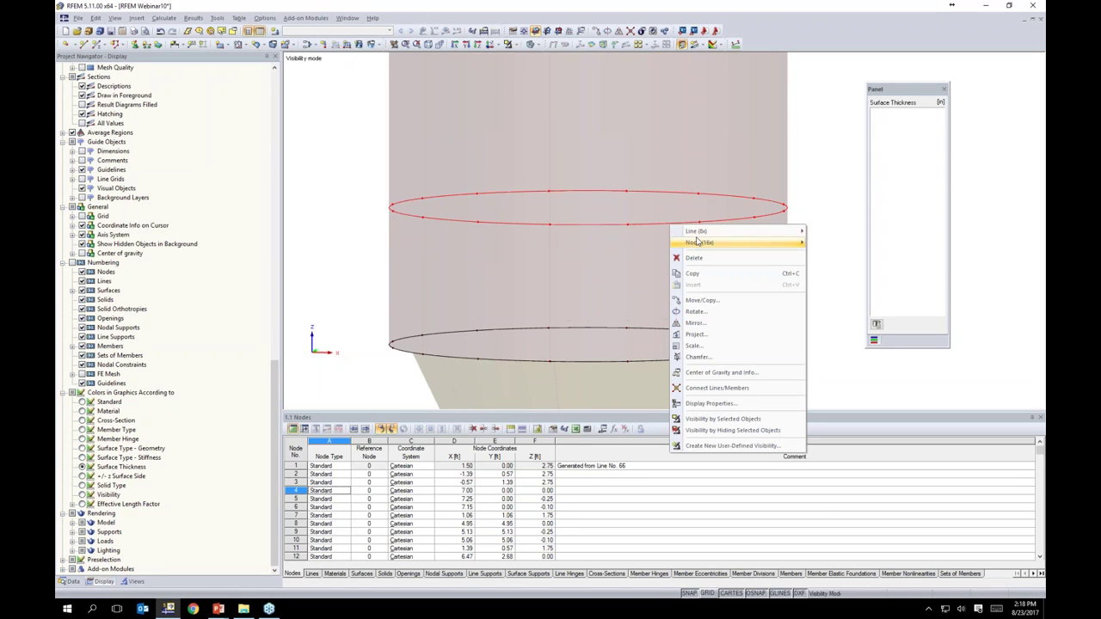
mouse_move(701, 231)
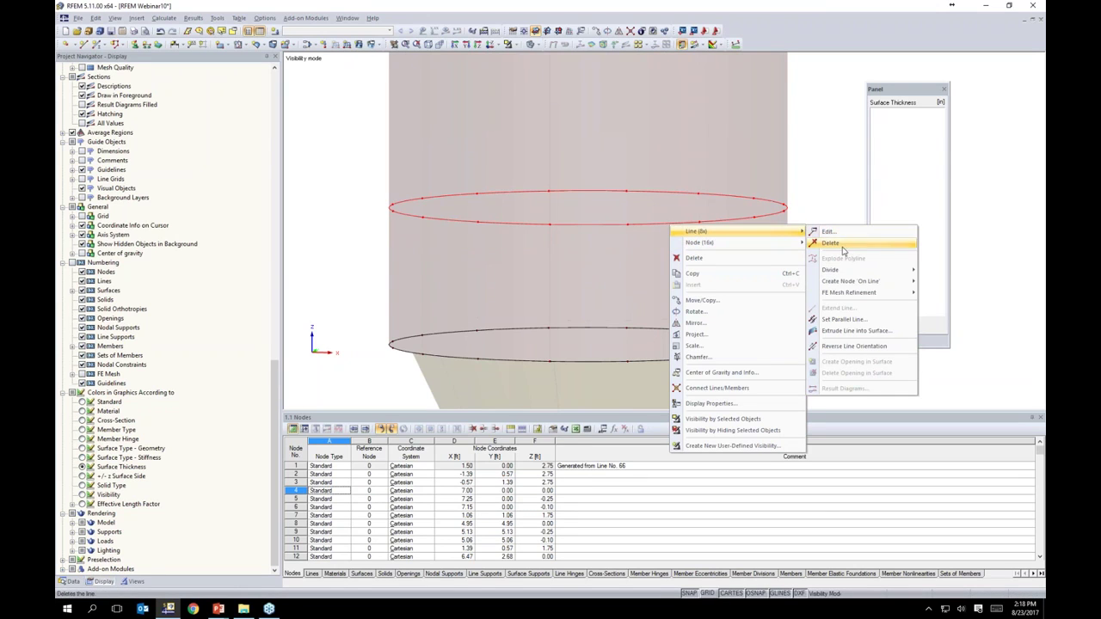
left_click(834, 320)
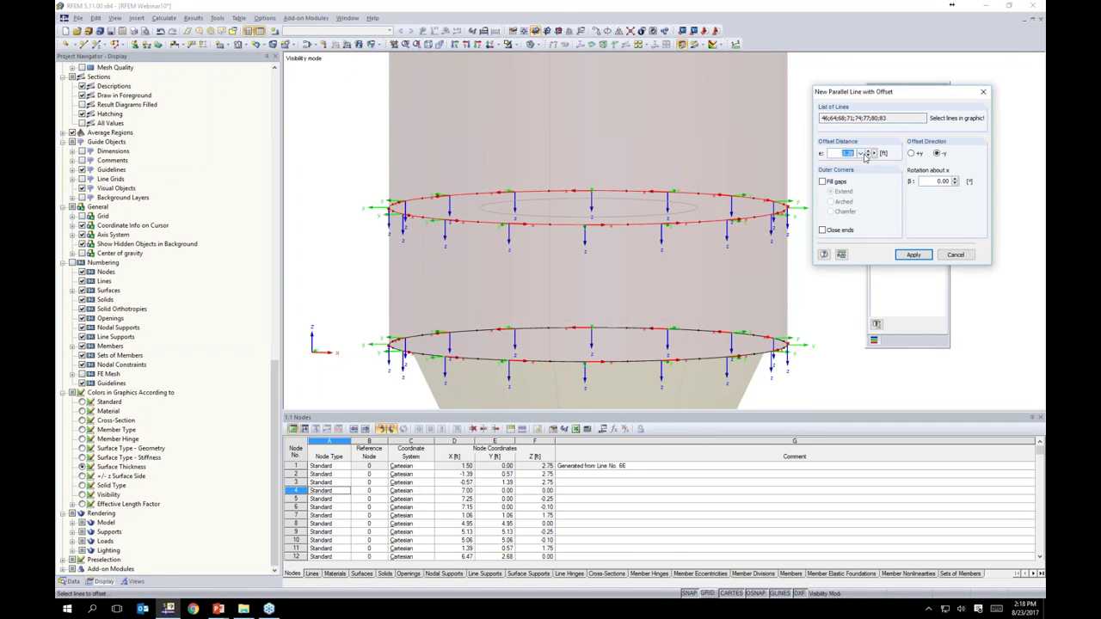
type("0.25")
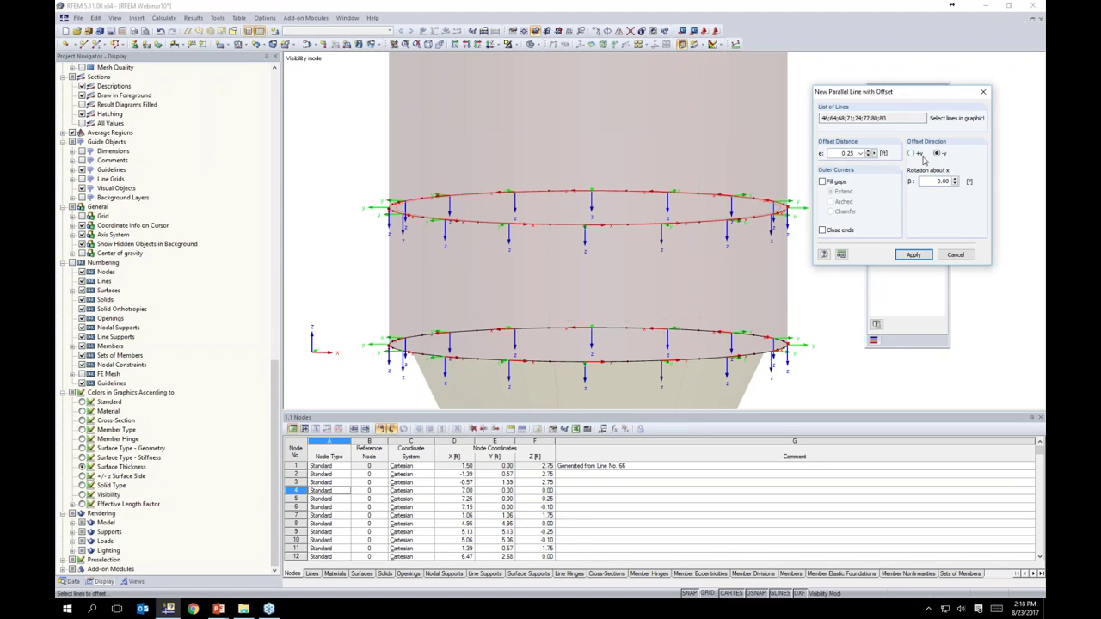
left_click(912, 153)
left_click(912, 255)
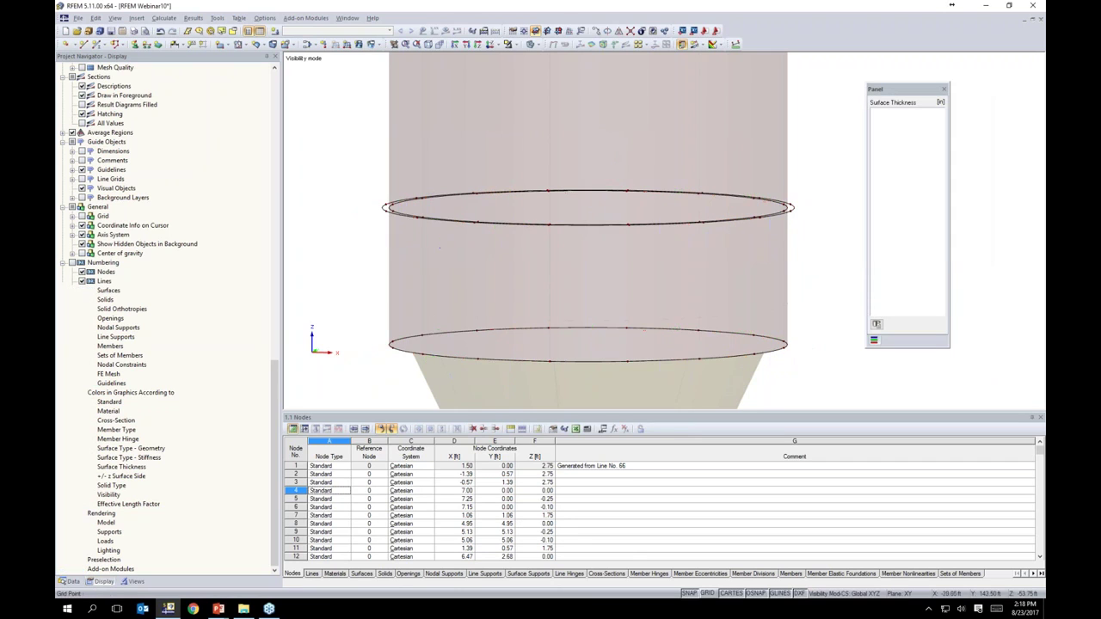
Draw a short single line joining an outer offset ring node to the adjacent inner ring node on the negative X side.
middle_click_drag(785, 246, 777, 270, "ctrl")
scroll(779, 267, "up", 3)
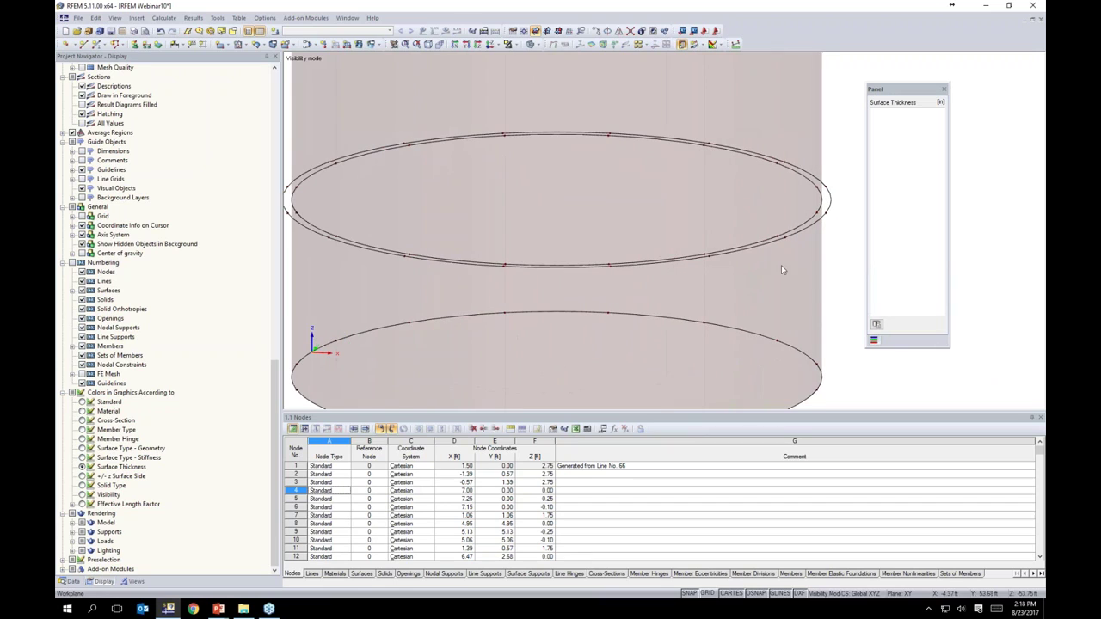
left_click_drag(916, 86, 972, 68)
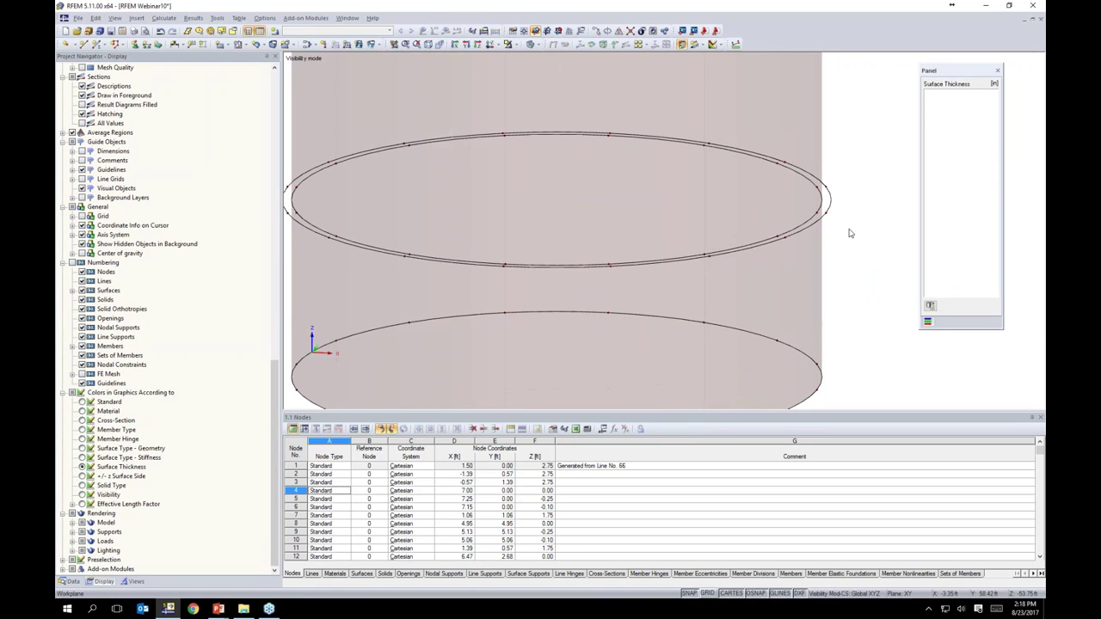
left_click(83, 44)
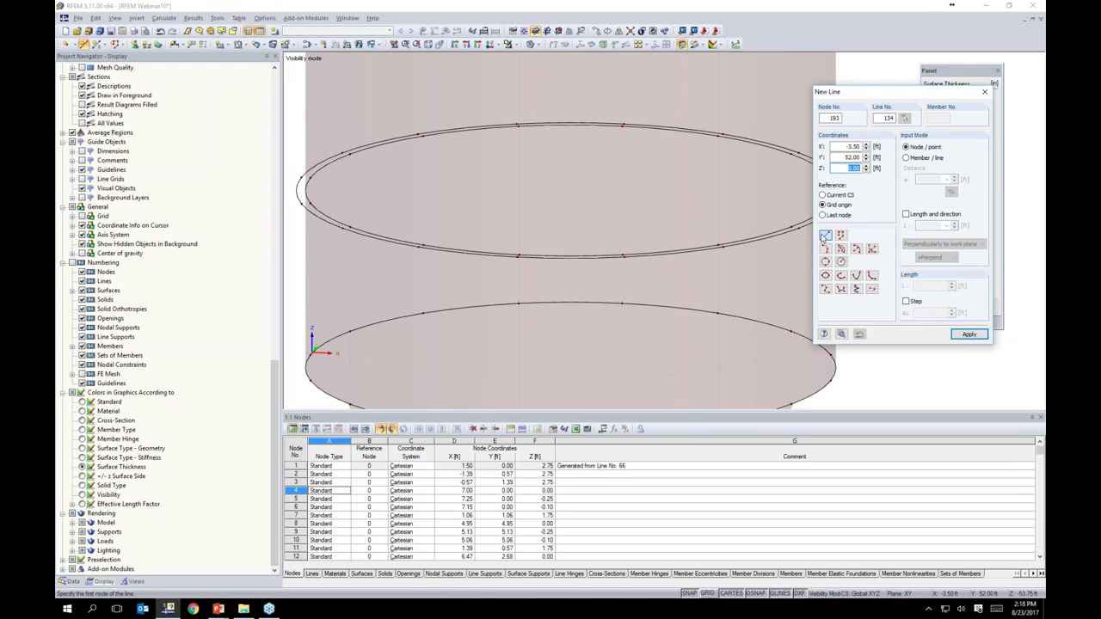
middle_click_drag(655, 194, 614, 218, "ctrl")
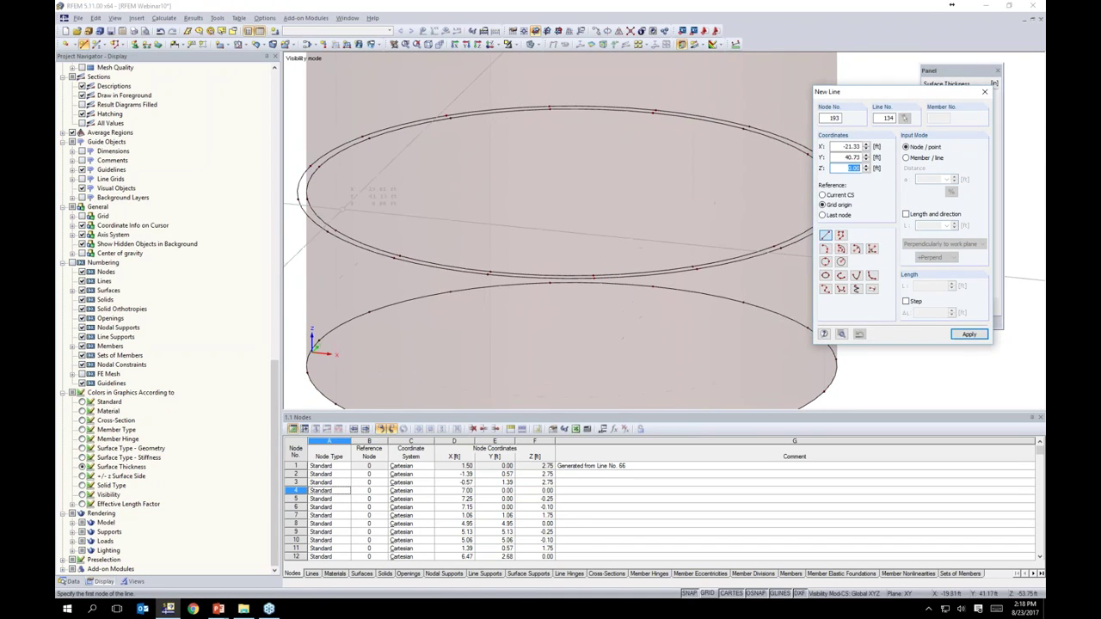
middle_click_drag(389, 185, 334, 221, "ctrl")
left_click(299, 187)
left_click(307, 187)
right_click(511, 229)
Draw a matching short line on the opposite side, between the inner ring node and the outer node at X 6.93, Y 2.87, Z 15.50 ft.
middle_click_drag(649, 209, 477, 182)
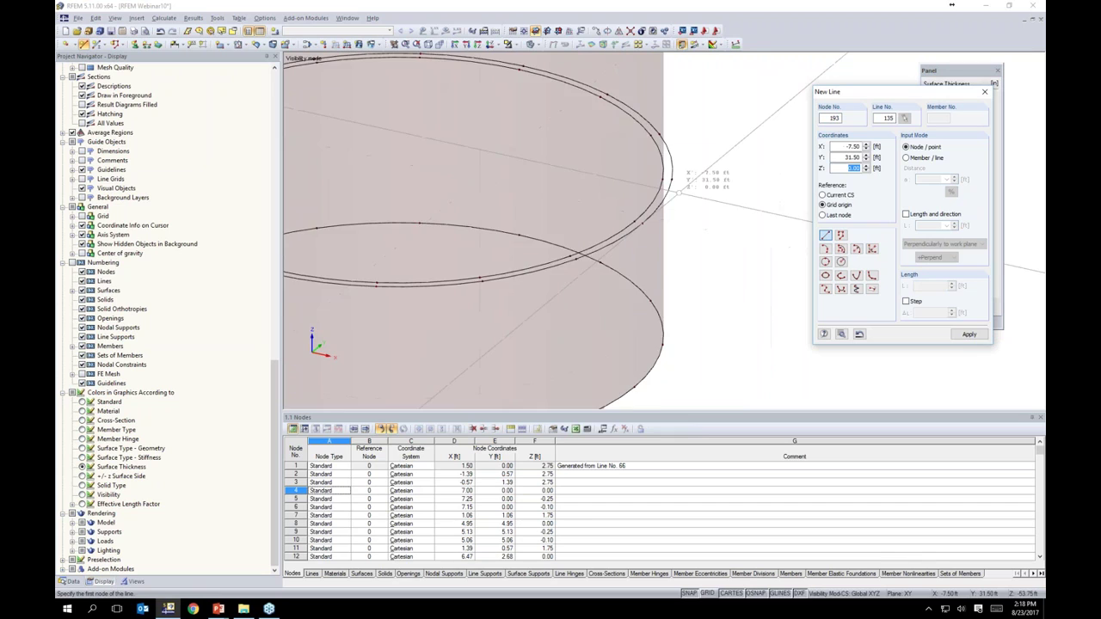
scroll(676, 190, "up", 2)
left_click(648, 173)
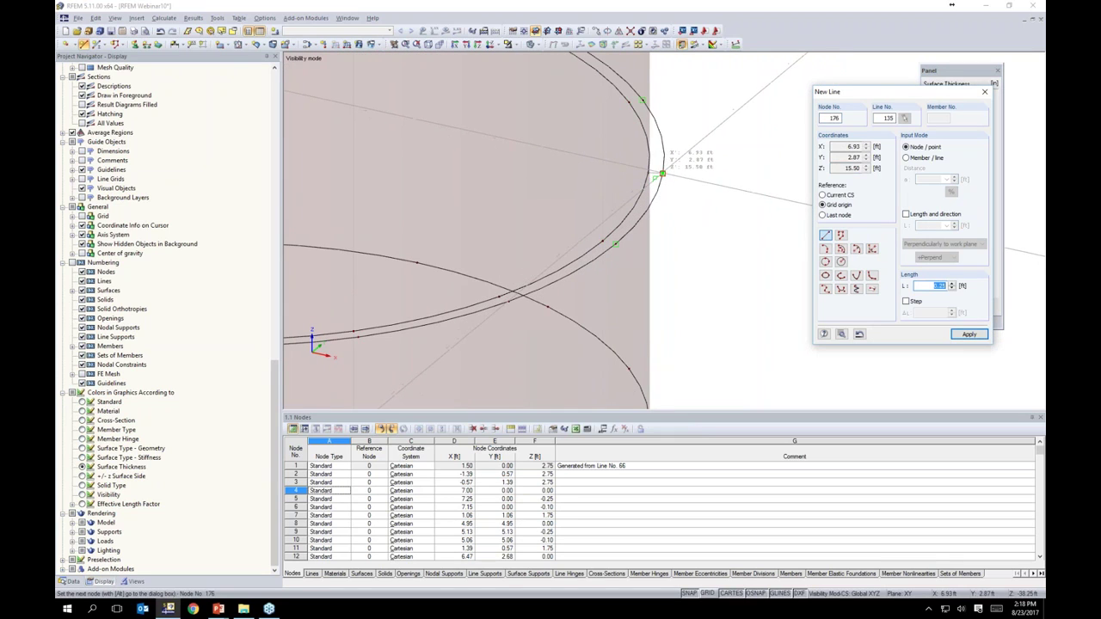
key("Escape")
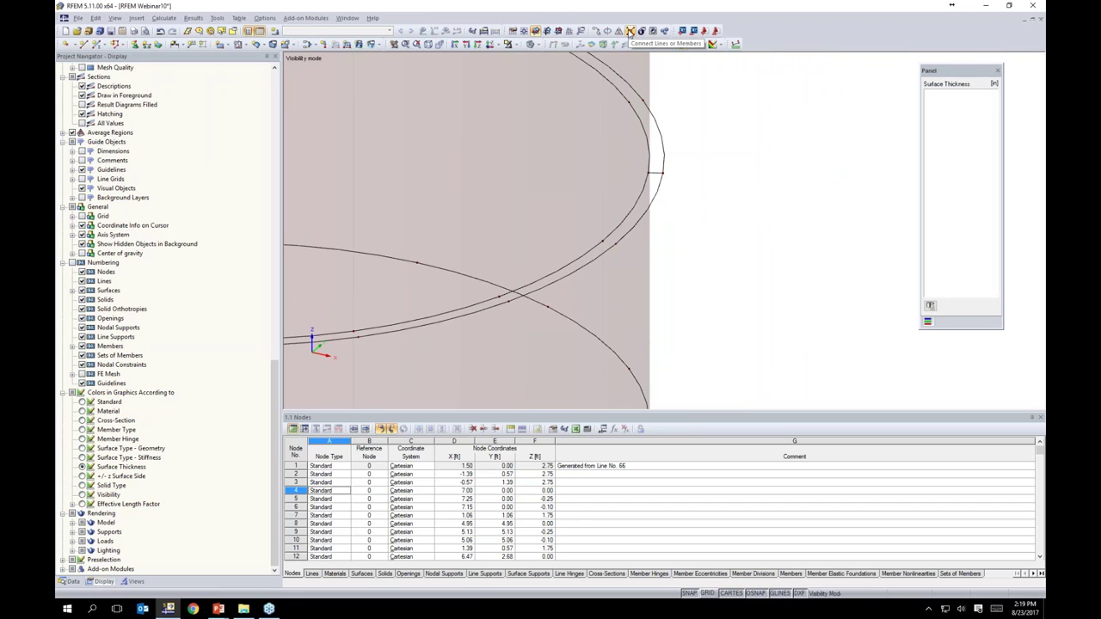
Connect the ring lines with the short radial line on the positive X side using Connect Lines or Members.
left_click(630, 31)
left_click_drag(595, 145, 721, 208)
scroll(542, 208, "down", 5)
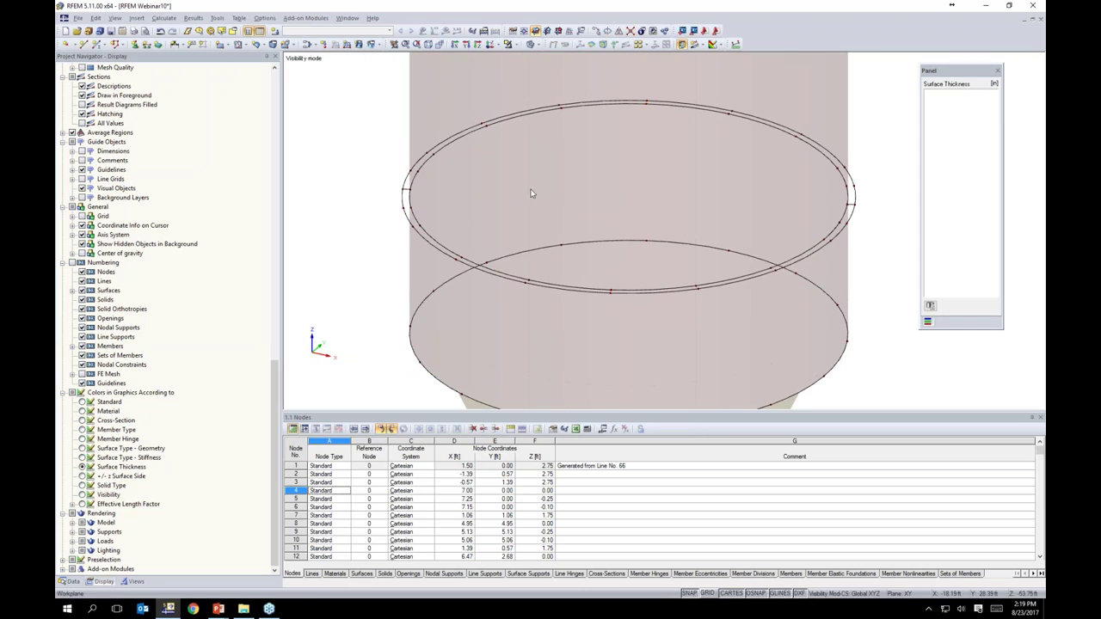
middle_click_drag(572, 183, 541, 168)
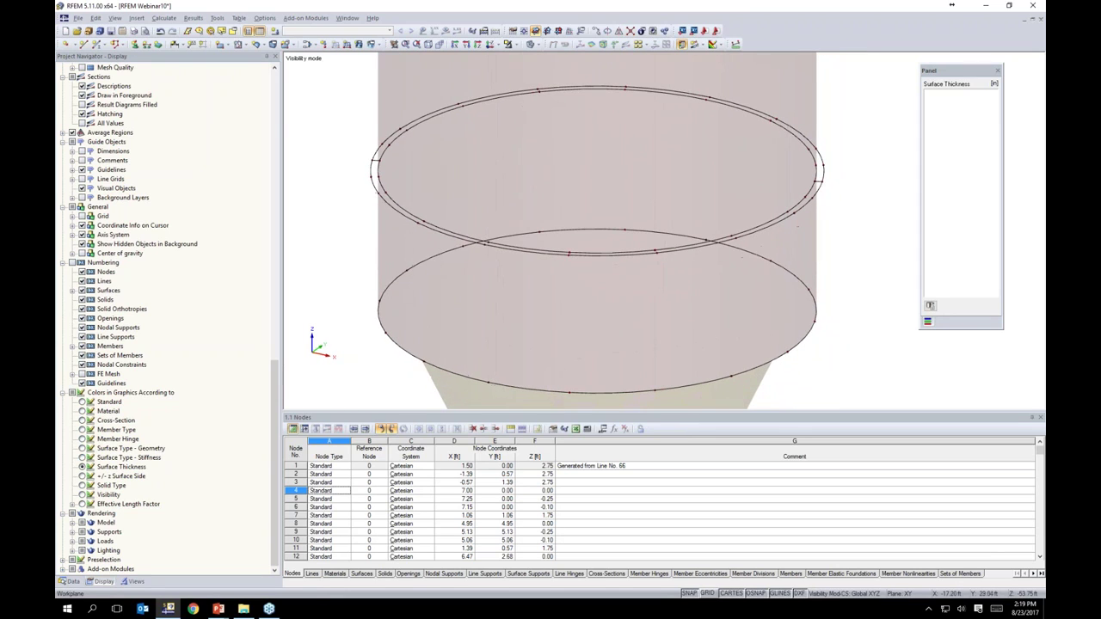
Start a new plane surface defined by boundary lines, with a constant thickness of 1.00 in.
left_click(228, 49)
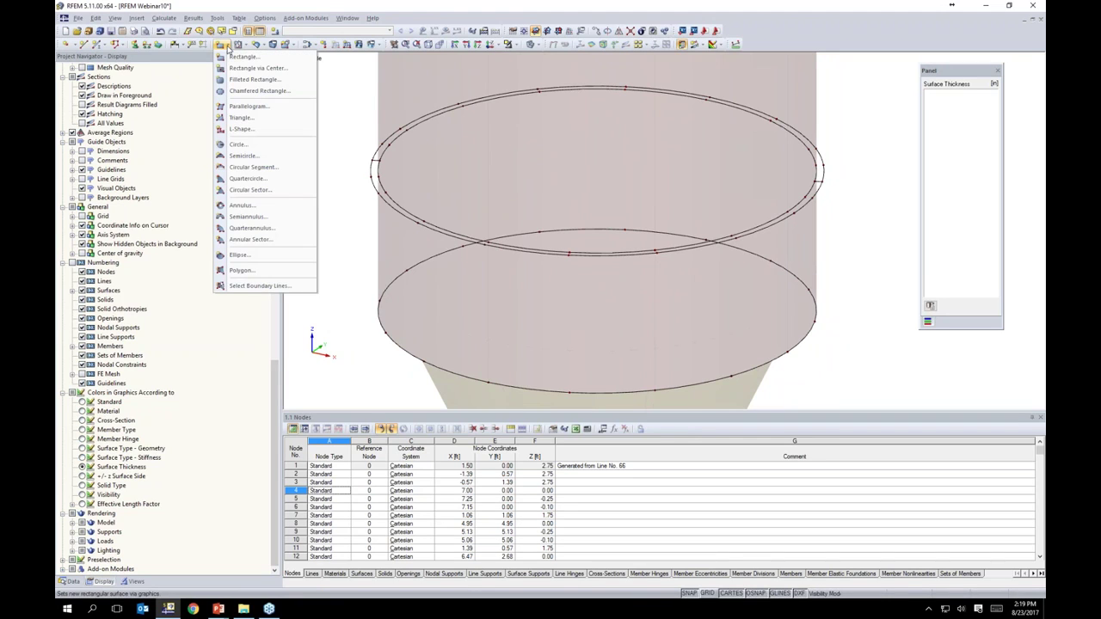
left_click(250, 287)
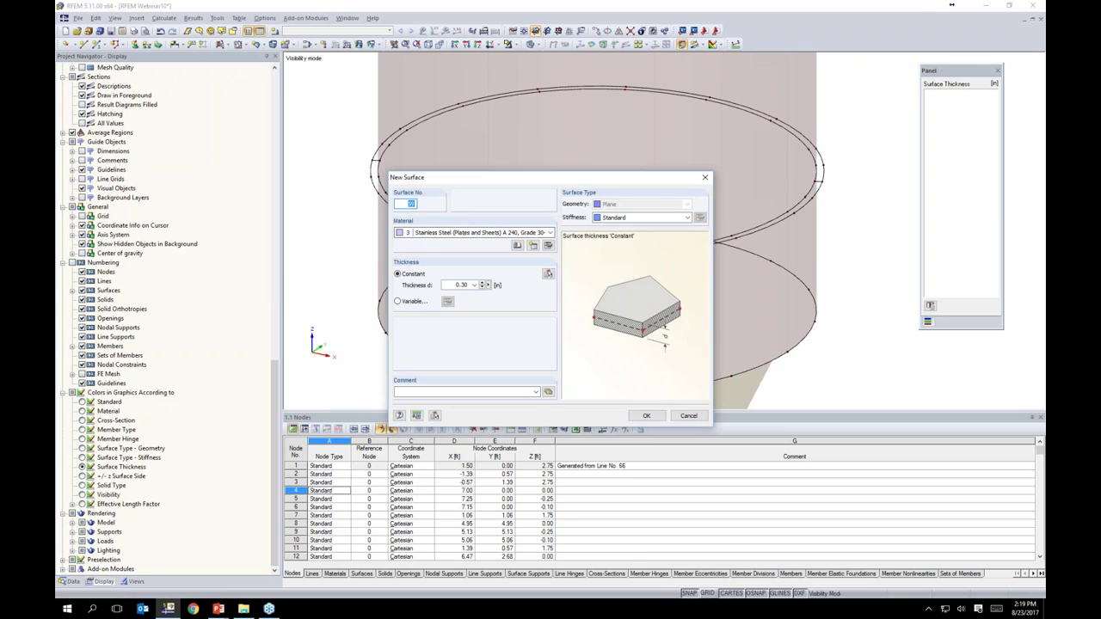
double_click(452, 284)
type("1.")
left_click(647, 416)
Create the front half of the upper stiffening ring from its inner and outer front arcs and the two short radial lines.
scroll(376, 161, "up", 5)
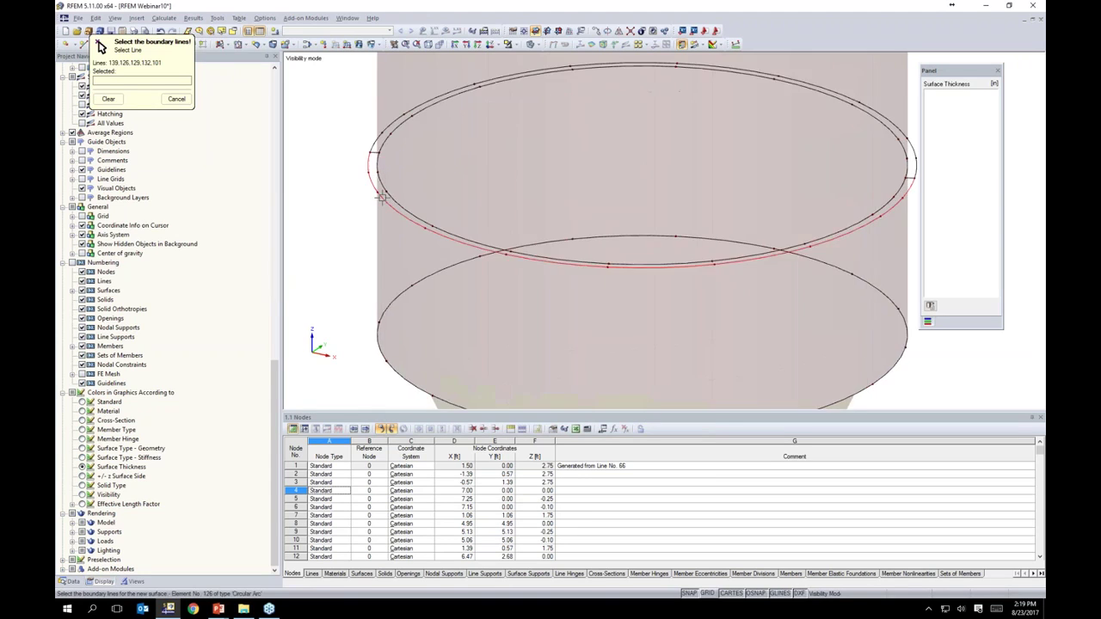
left_click(363, 131)
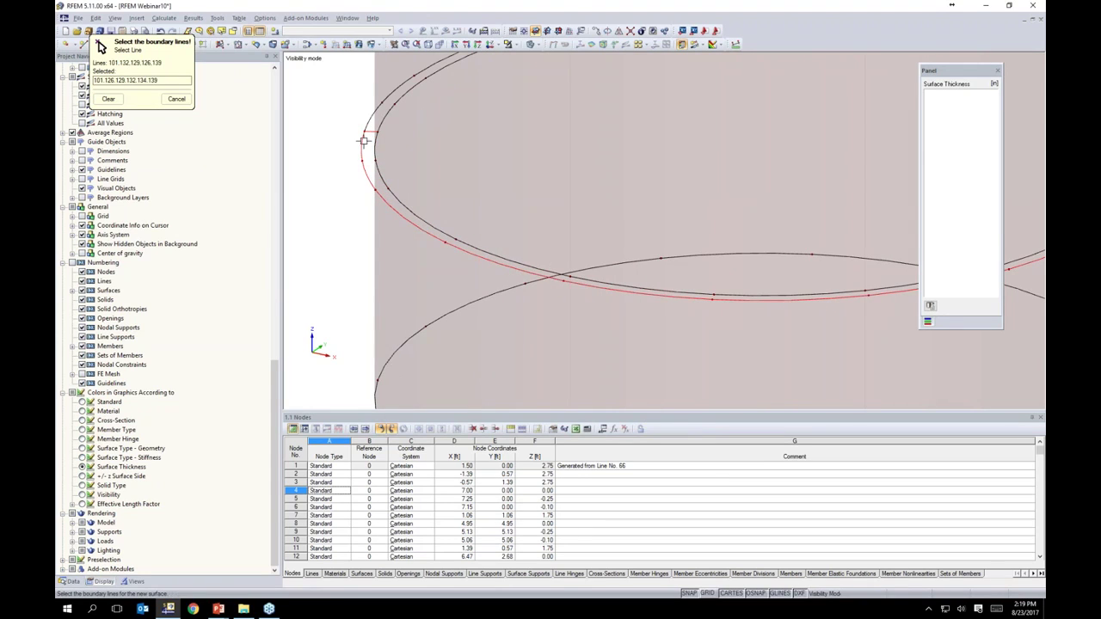
left_click(372, 153)
left_click(406, 206)
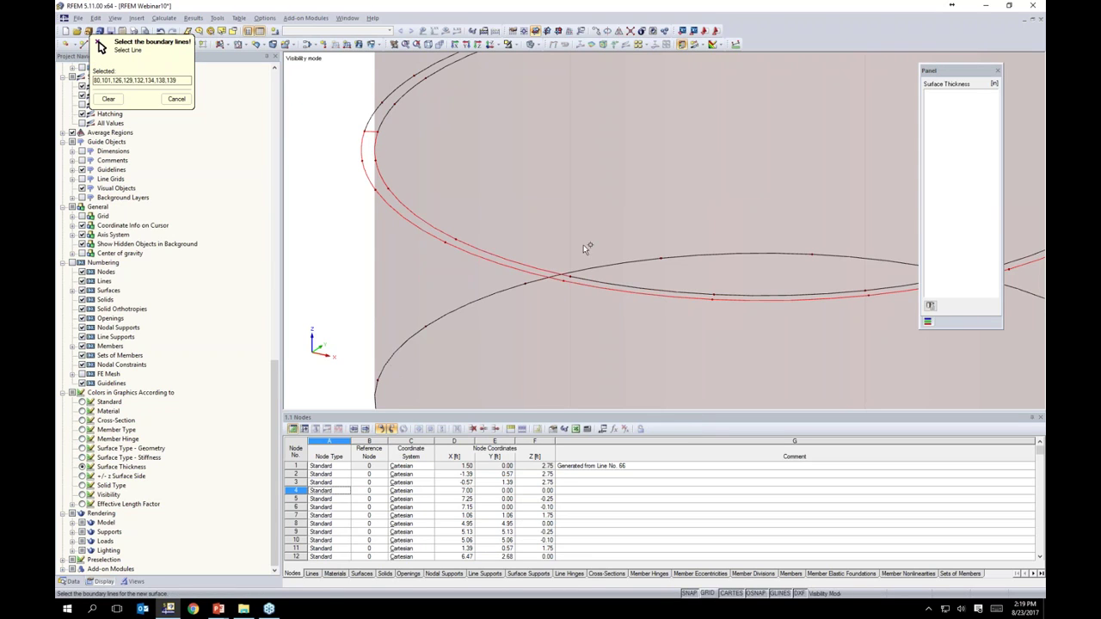
middle_click_drag(588, 247, 381, 190)
left_click(456, 231)
left_click(701, 226)
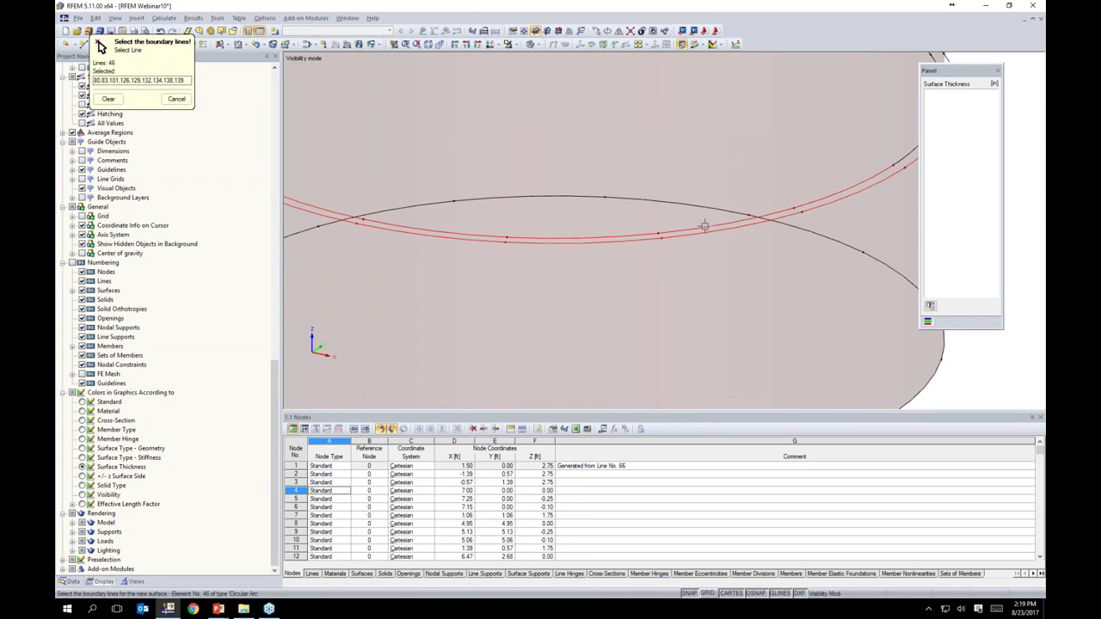
middle_click_drag(797, 154, 654, 230)
left_click(781, 214)
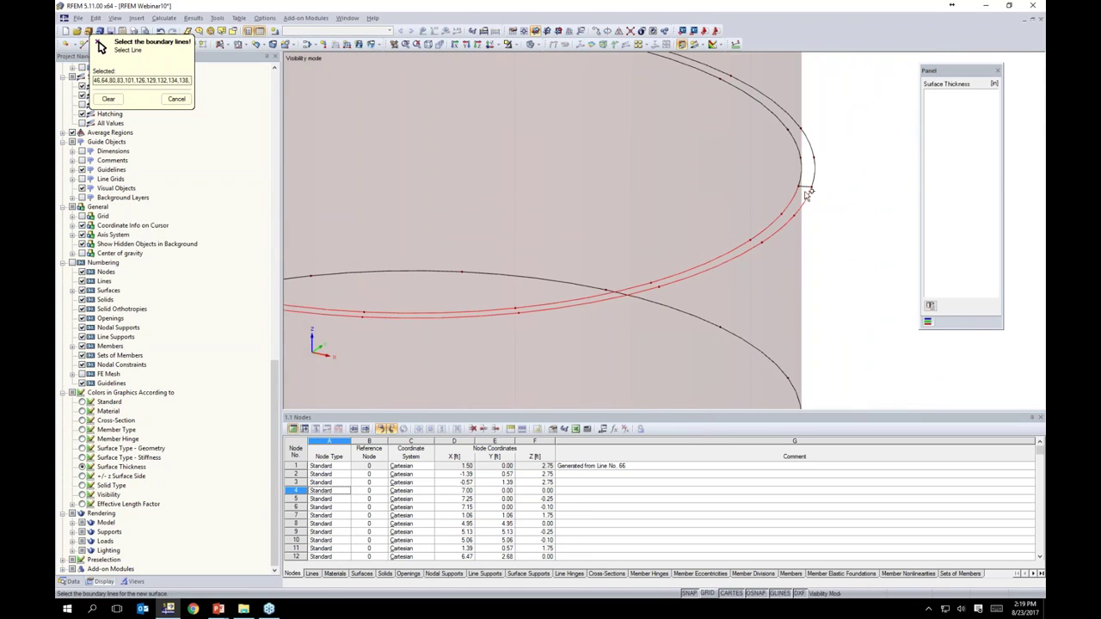
left_click(805, 187)
scroll(830, 239, "down", 5)
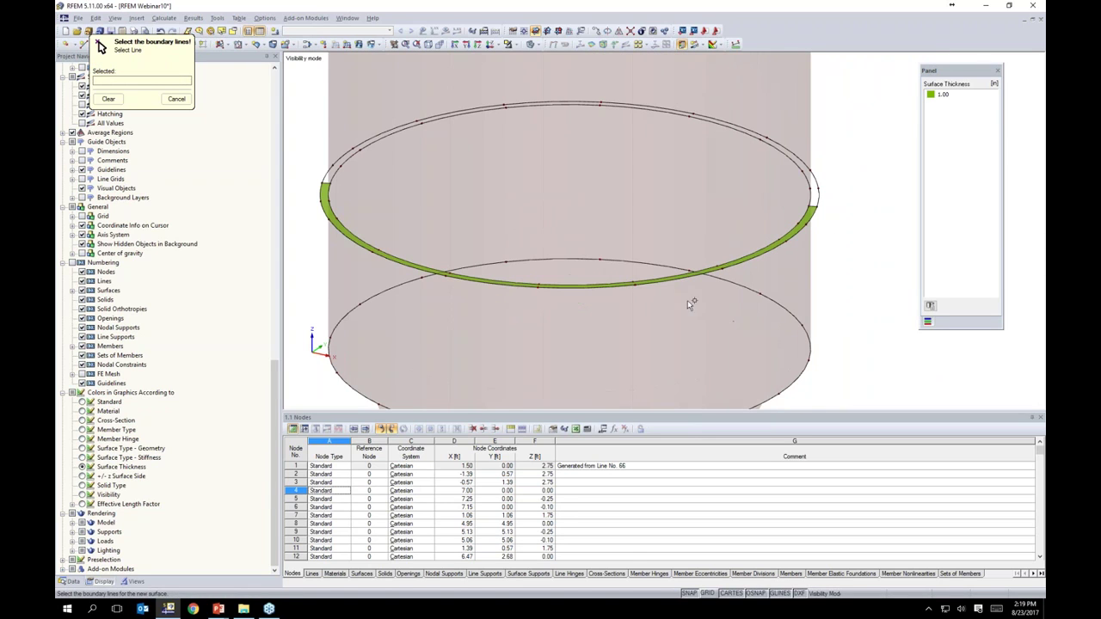
Create the back half of the upper stiffening ring from its remaining inner and outer arcs and the two radial lines.
scroll(829, 183, "up", 3)
left_click(800, 226)
left_click(805, 180)
left_click(794, 209)
left_click(778, 162)
middle_click_drag(562, 158, 783, 269)
left_click(755, 169)
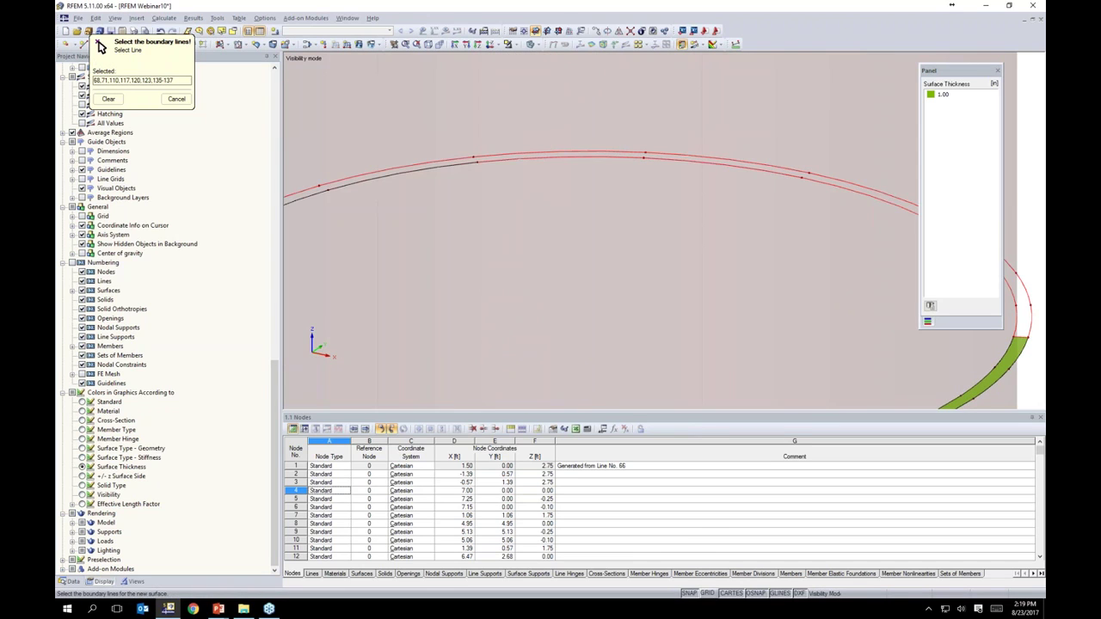
middle_click_drag(553, 219, 649, 120)
left_click(631, 107)
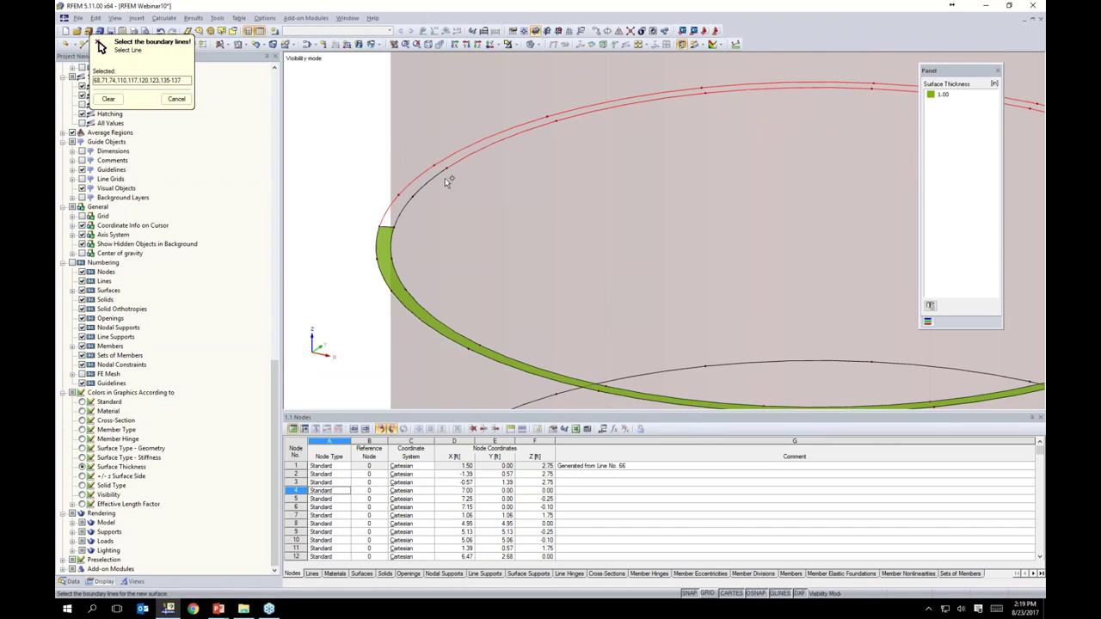
left_click(405, 208)
left_click(387, 227)
scroll(485, 221, "down", 5)
middle_click_drag(545, 239, 568, 169)
key("Escape")
Create parallel lines of the circle at the cylinder-hopper junction at an offset of 0.25 ft in the -y direction.
left_click_drag(403, 235, 785, 362)
scroll(765, 342, "up", 3)
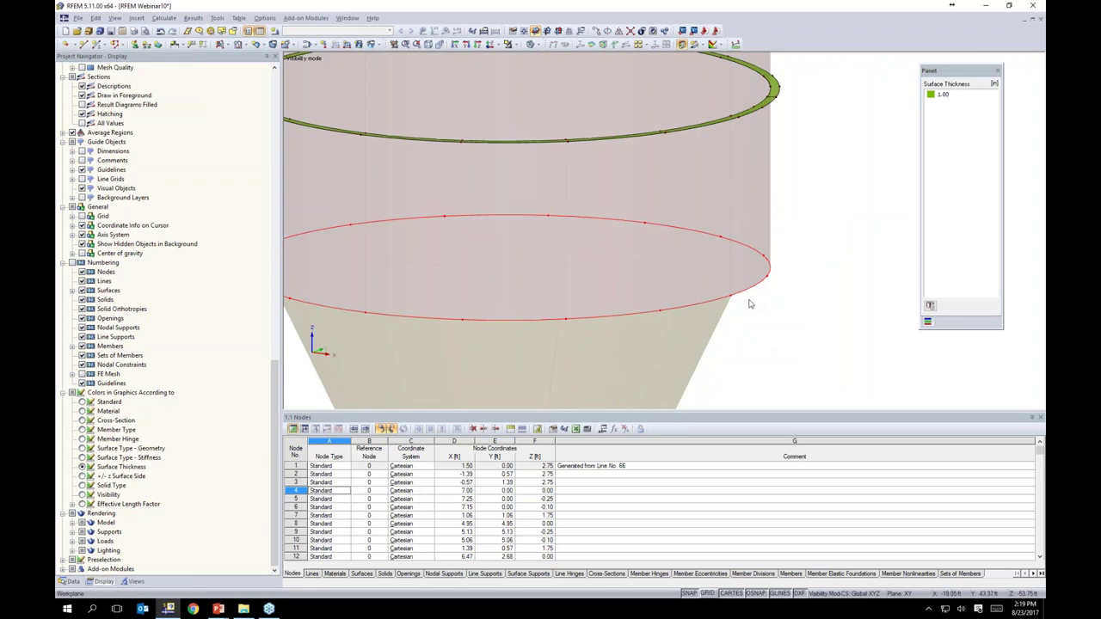
right_click(748, 296)
mouse_move(759, 300)
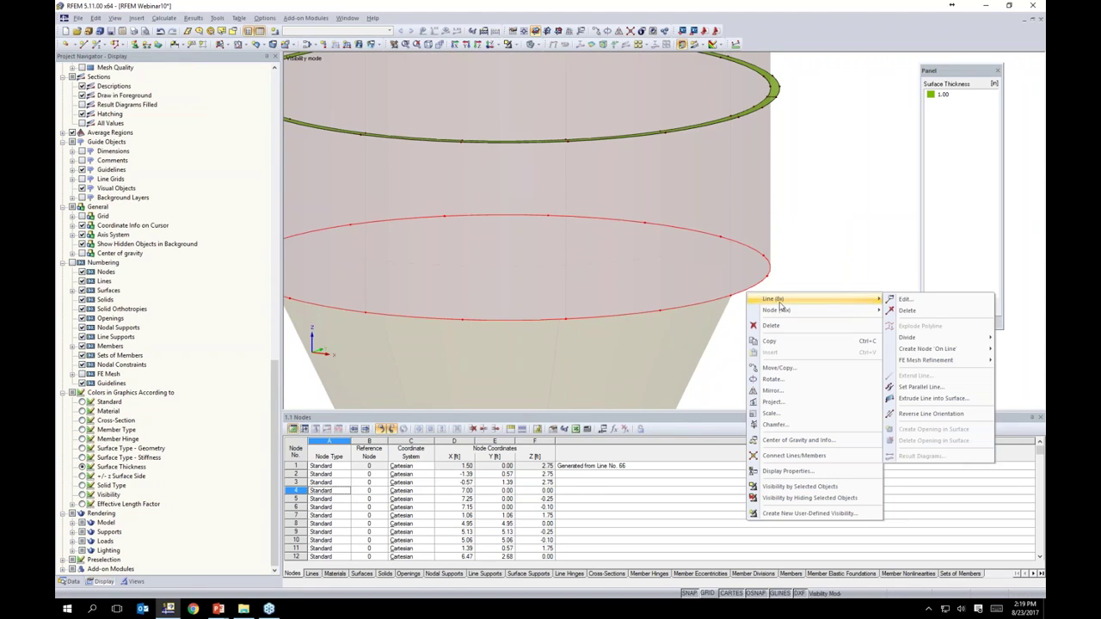
left_click(921, 387)
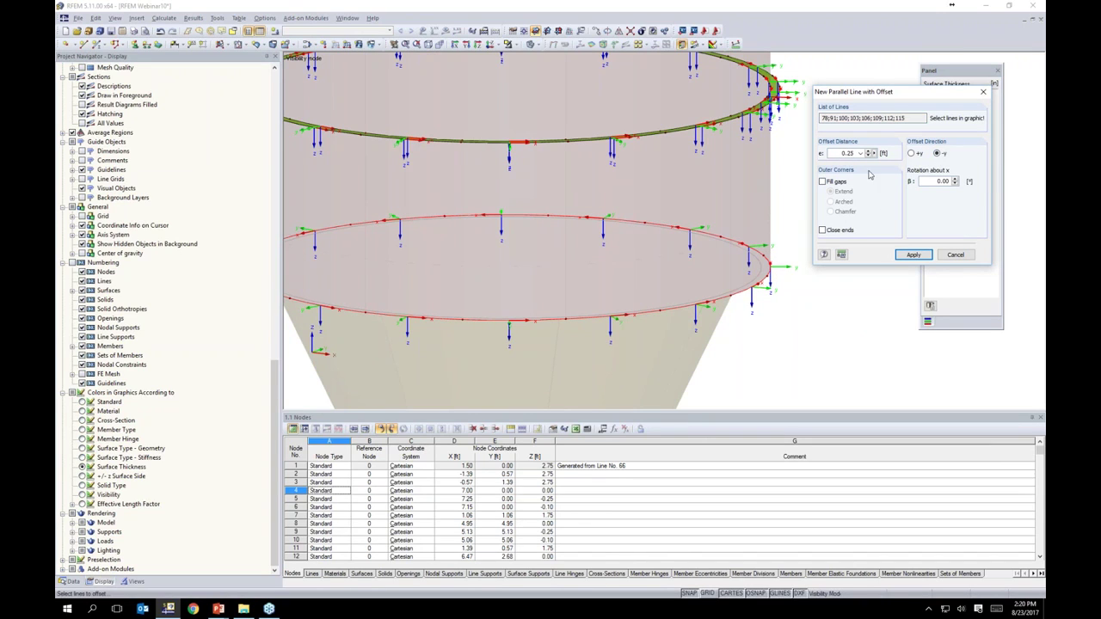
left_click(904, 254)
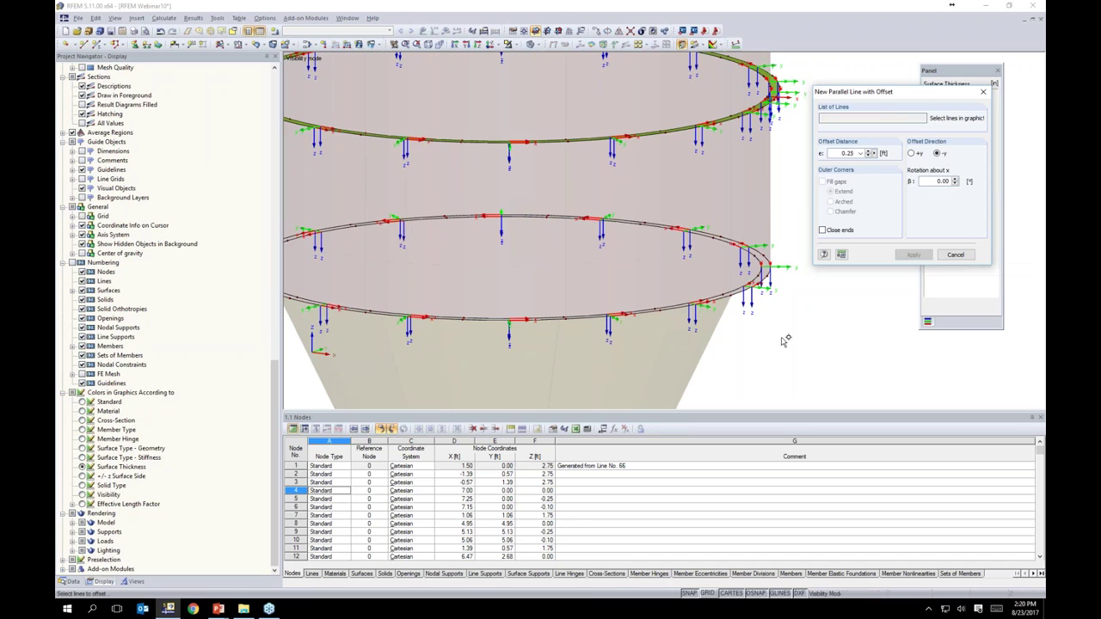
middle_click_drag(782, 327, 825, 303)
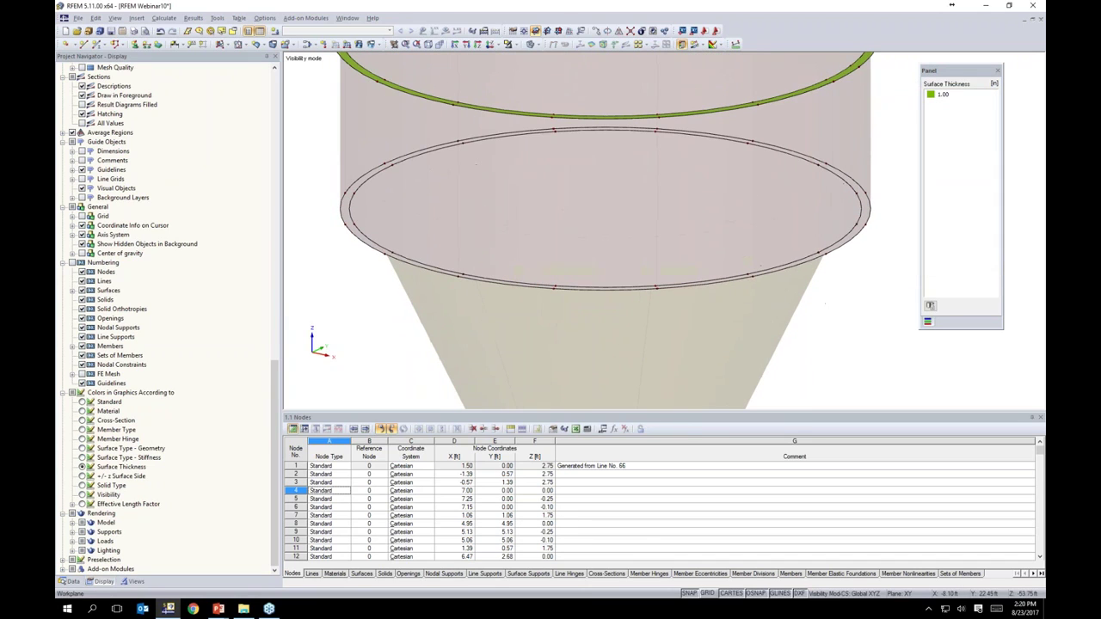
Draw a short single line joining the lower ring's outer node to the adjacent inner node on the negative X side.
scroll(553, 225, "down", 2)
middle_click_drag(544, 224, 606, 261)
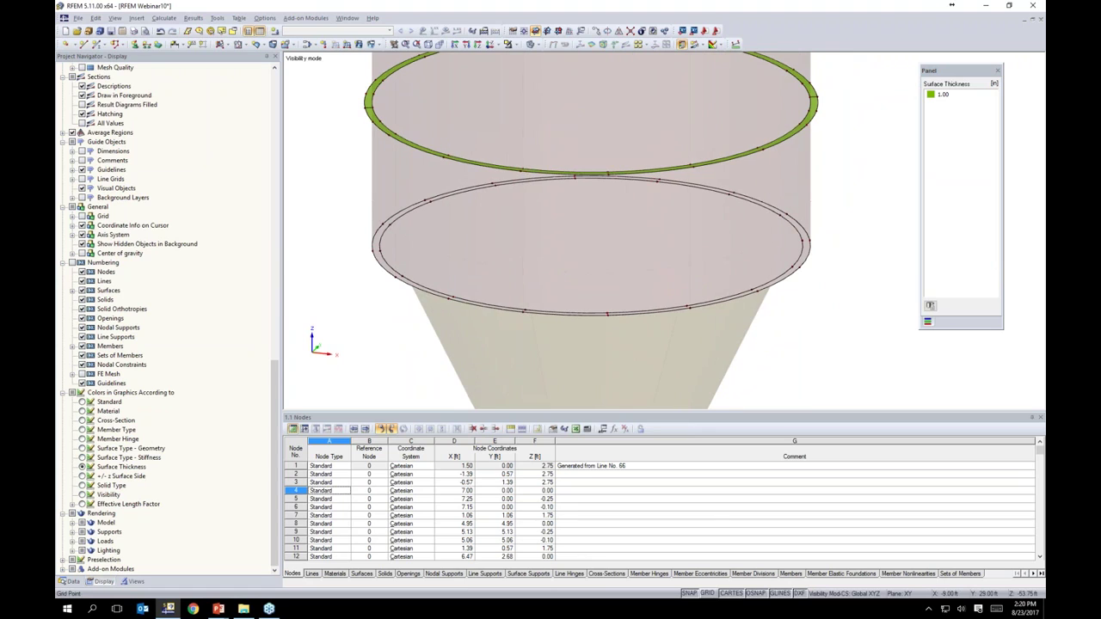
left_click(83, 44)
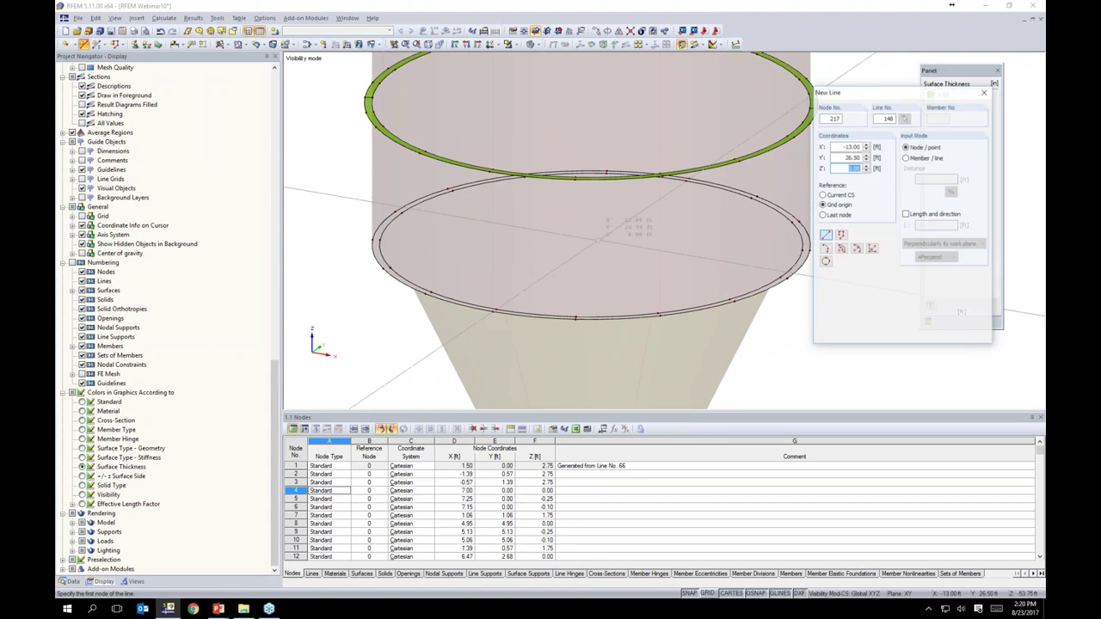
scroll(379, 238, "up", 3)
left_click(379, 238)
left_click(391, 240)
Draw a matching short line on the lower ring's positive X side, using the outer node at X 6.70, Y 2.77, Z 10.50 ft.
middle_click_drag(705, 262, 461, 234)
middle_click_drag(660, 241, 407, 258)
left_click(645, 249)
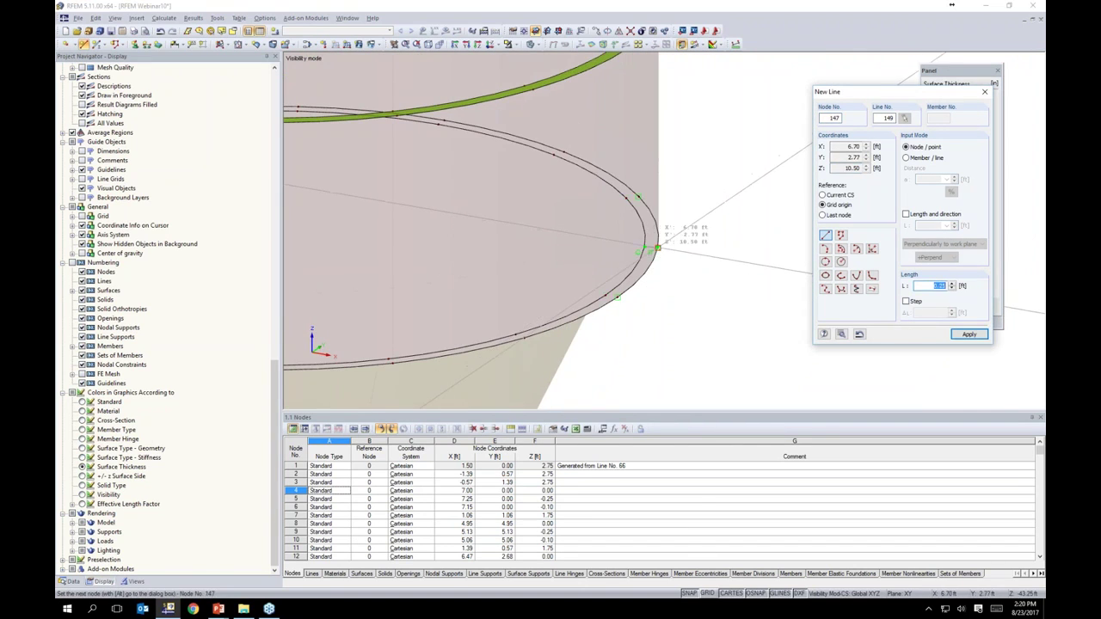
key("Escape")
key("Escape")
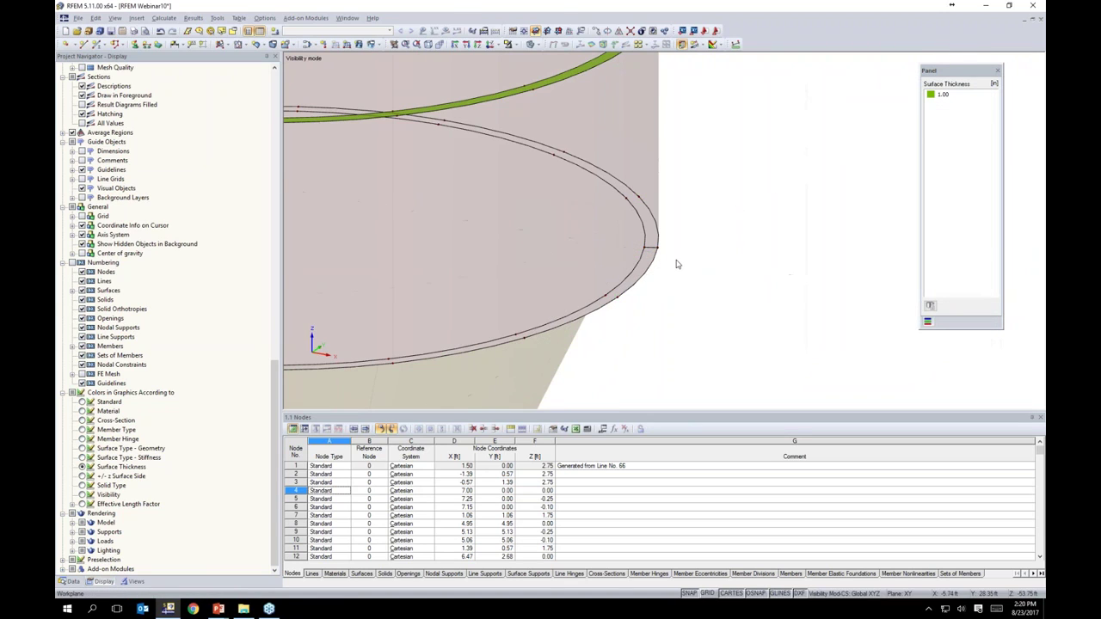
Connect the lower ring lines with the short radial lines using Connect Lines or Members.
scroll(676, 264, "down", 3)
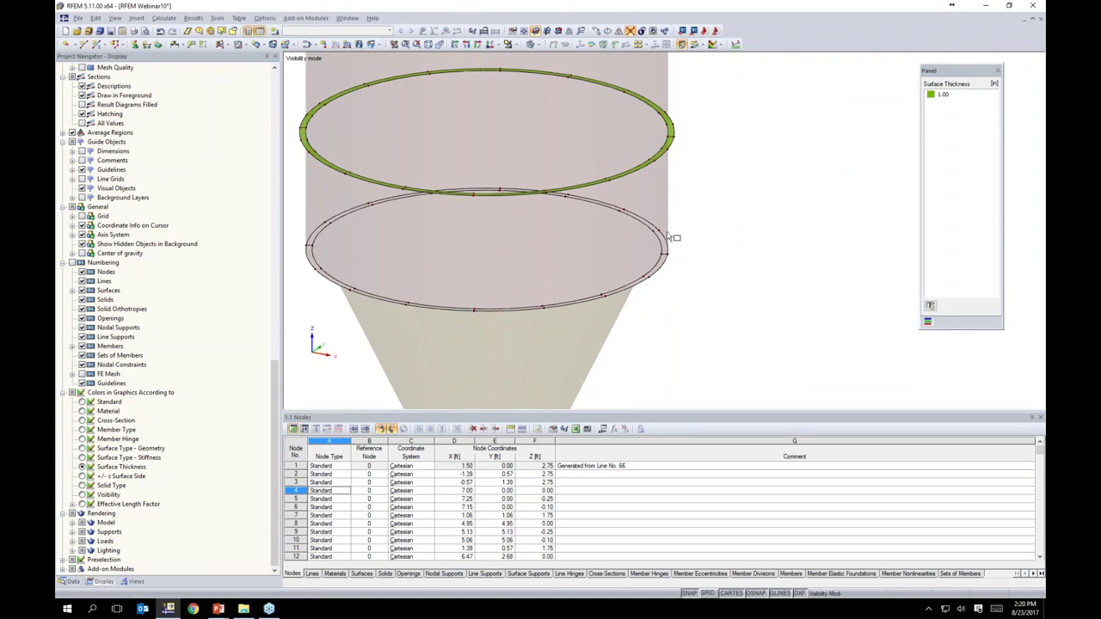
middle_click_drag(476, 255, 578, 256)
left_click_drag(384, 231, 458, 261)
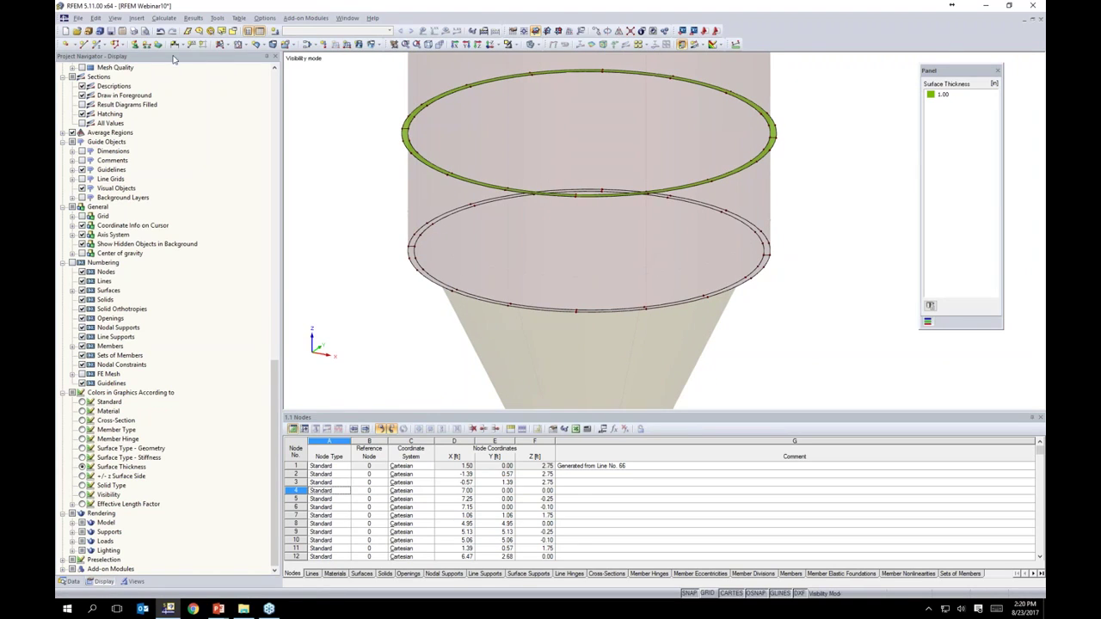
Create the front half of the lower ring as a 1.00 in thick surface bounded by its front arcs and the two radial lines.
left_click(221, 44)
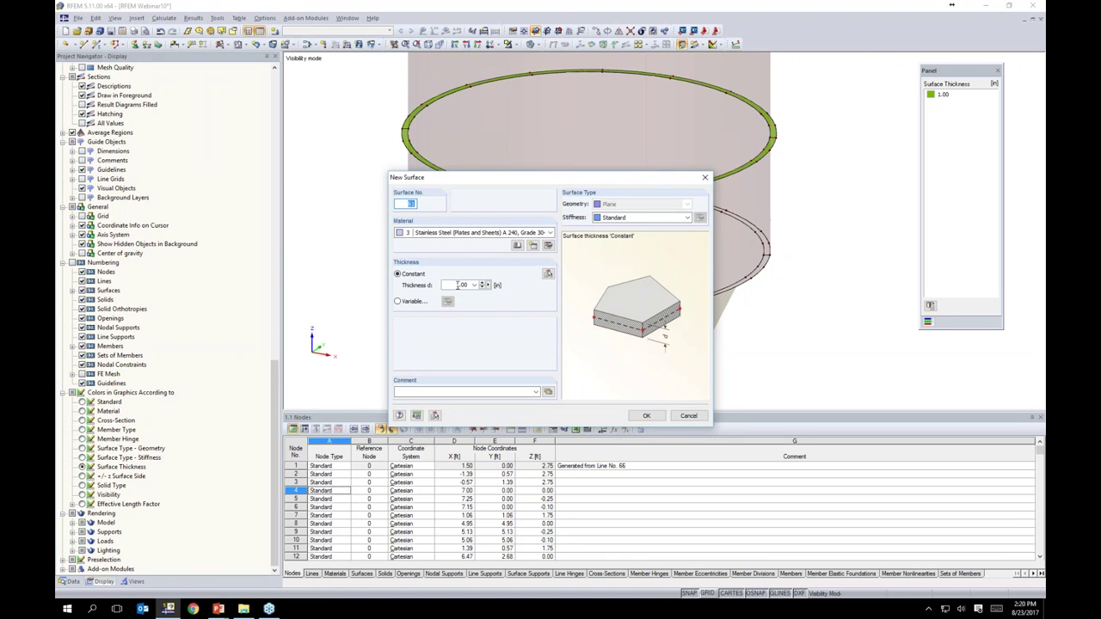
left_click(643, 416)
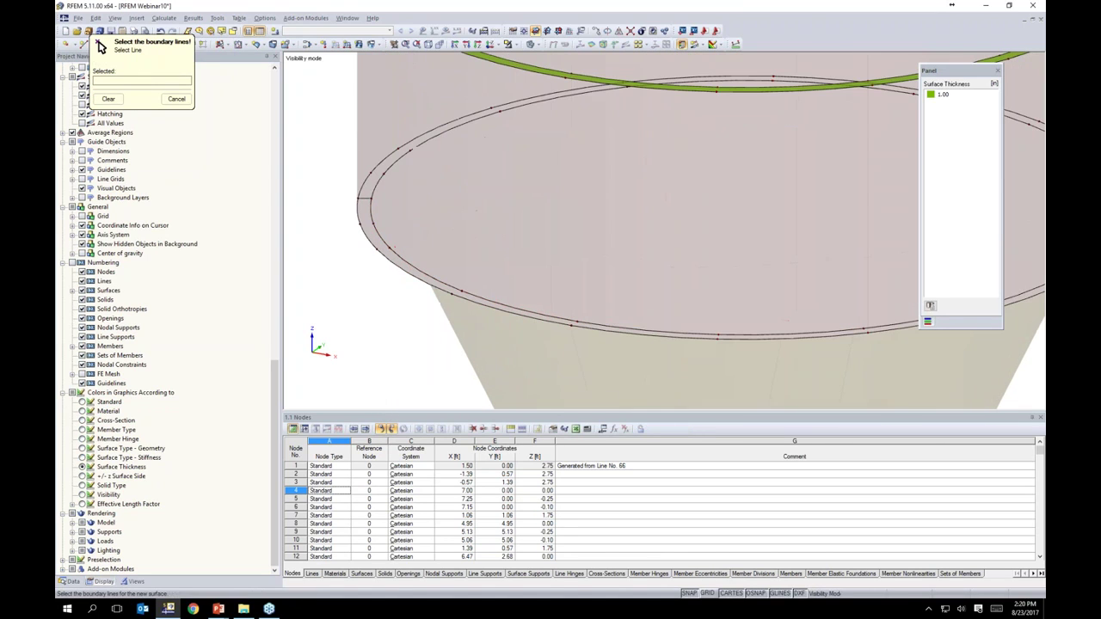
left_click(364, 199)
left_click(358, 219)
left_click(427, 282)
left_click(680, 337)
middle_click_drag(729, 348, 511, 333)
left_click(725, 306)
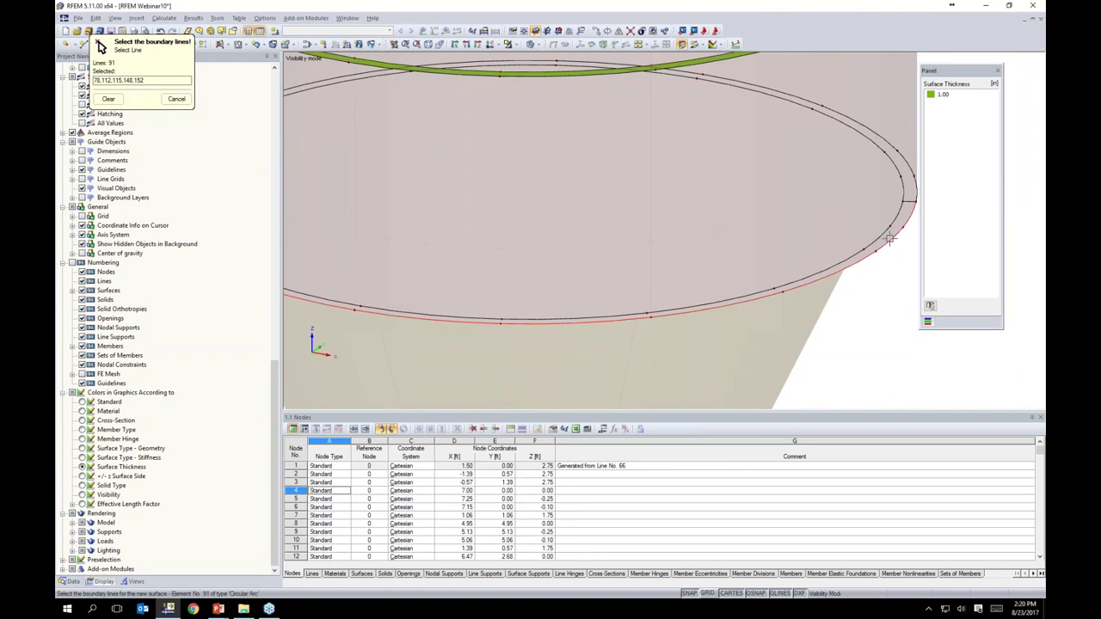
left_click(899, 212)
middle_click_drag(900, 210, 788, 272)
left_click(797, 263)
left_click(807, 252)
Create the back half of the lower ring surface from the remaining inner and outer arcs and the two radial lines.
left_click(686, 160)
mouse_move(685, 160)
middle_mouse_down("ctrl")
mouse_move(680, 195)
mouse_move(684, 180)
middle_mouse_up("ctrl")
middle_click_drag(503, 149, 839, 148)
left_click(645, 184)
left_click(602, 163)
left_click(466, 183)
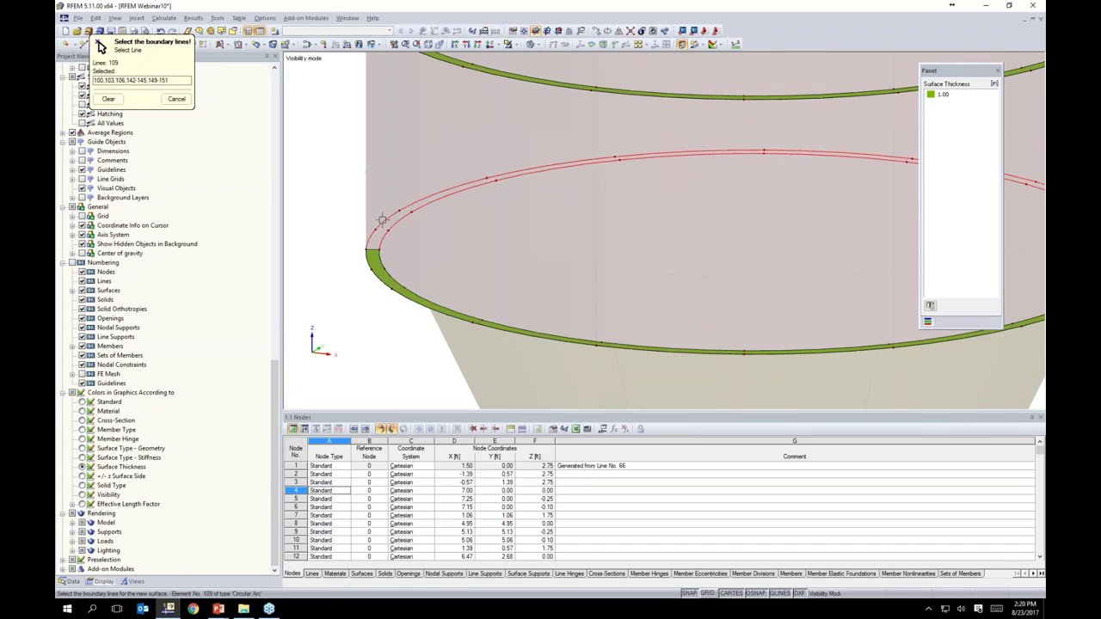
left_click(108, 98)
scroll(480, 241, "down", 3)
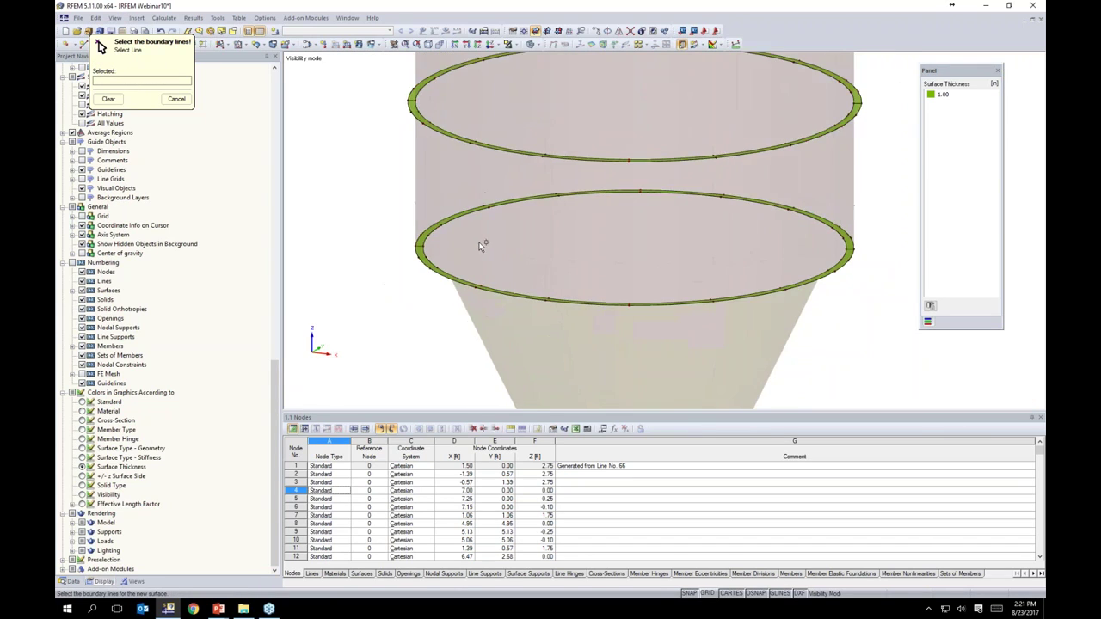
scroll(479, 245, "down", 2)
key("Escape")
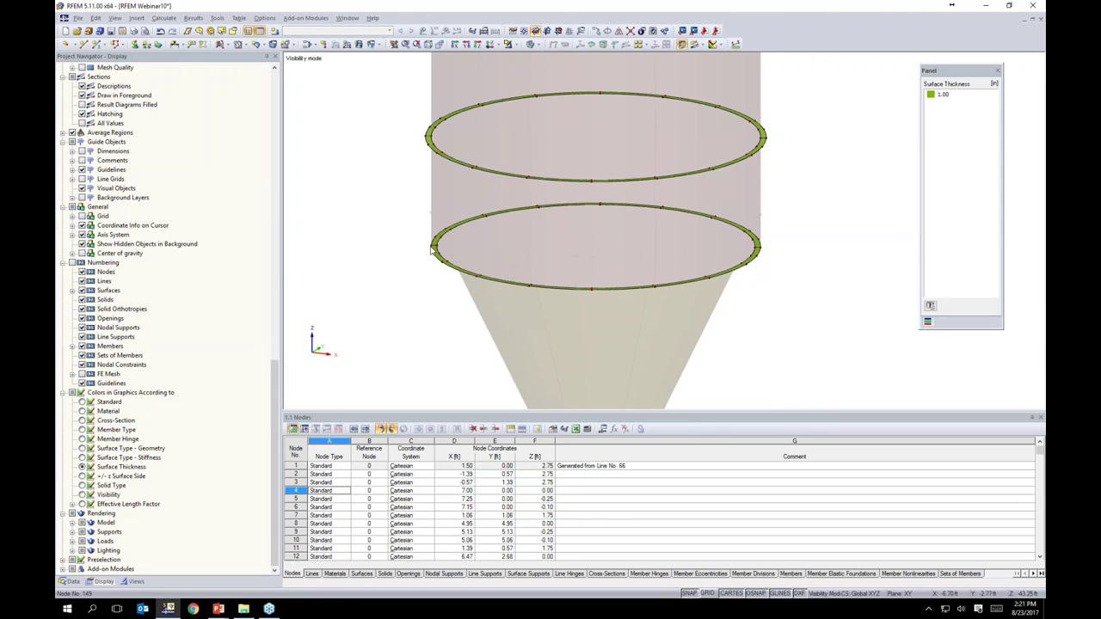
Copy the upper stiffening ring down to the lower ring, placing its inner-edge node on the lower ring's outer-edge node at the negative X side.
scroll(426, 254, "up", 4)
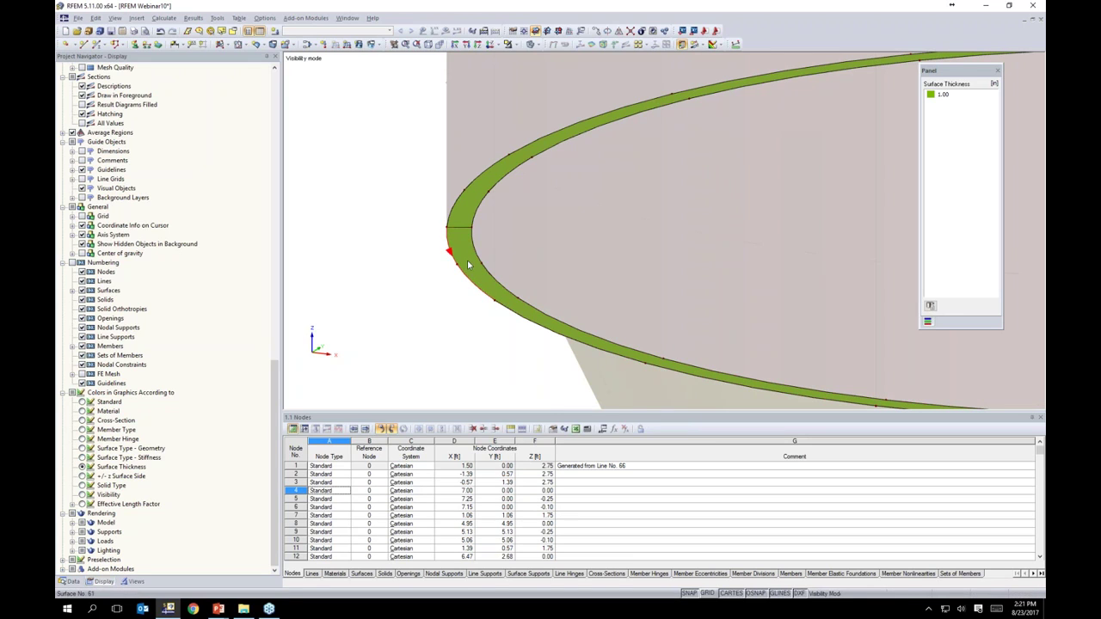
scroll(423, 279, "down", 2)
scroll(423, 278, "down", 2)
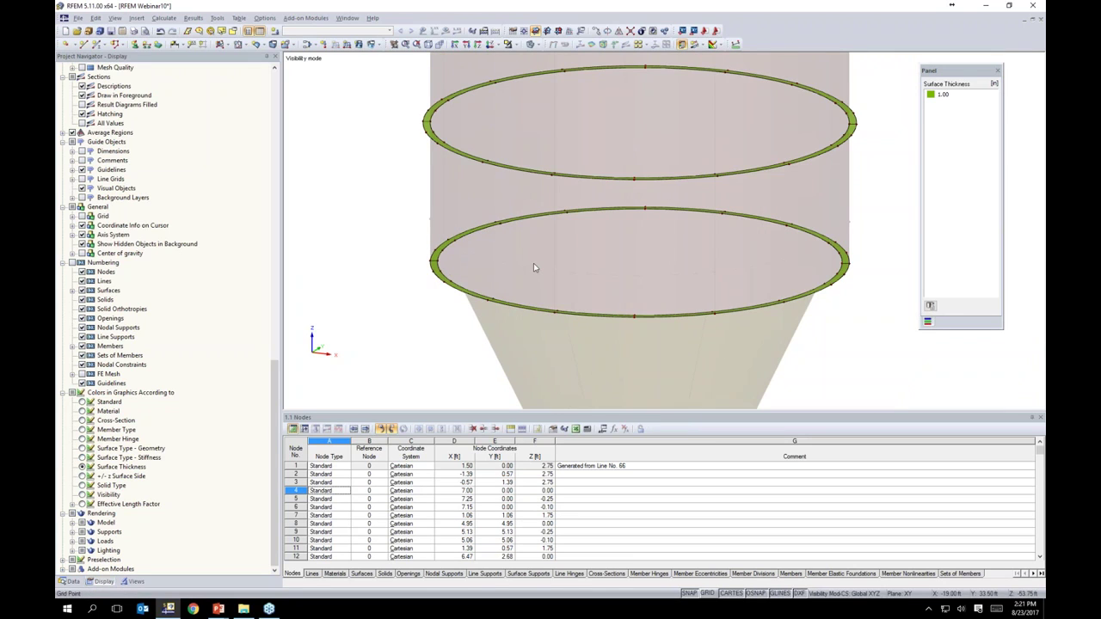
left_click_drag(384, 62, 875, 206)
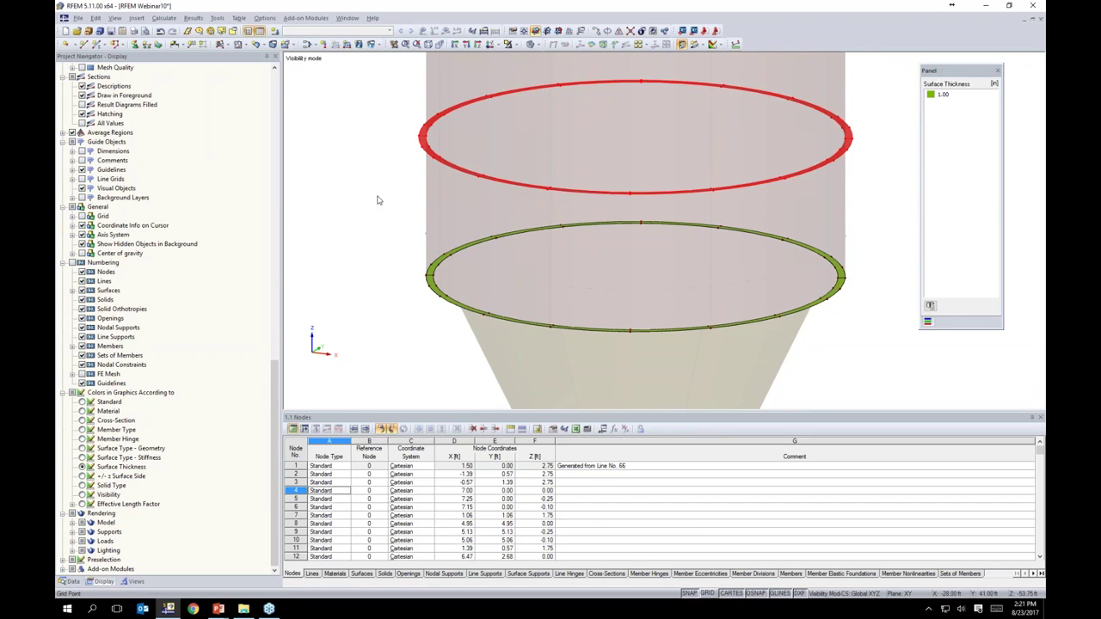
scroll(381, 197, "up", 3)
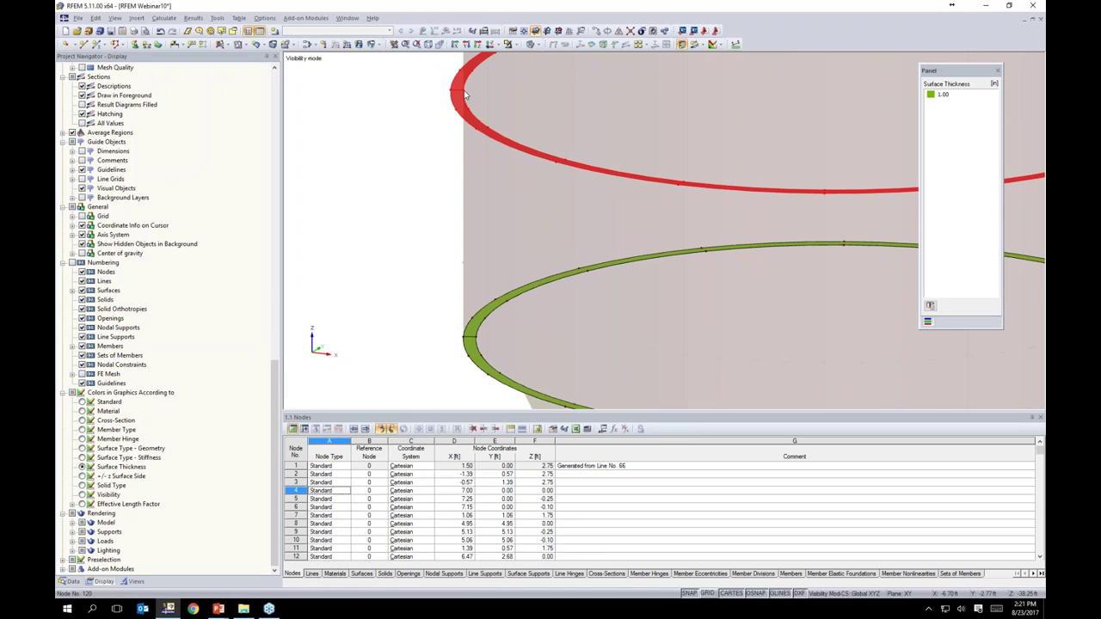
left_click(466, 339)
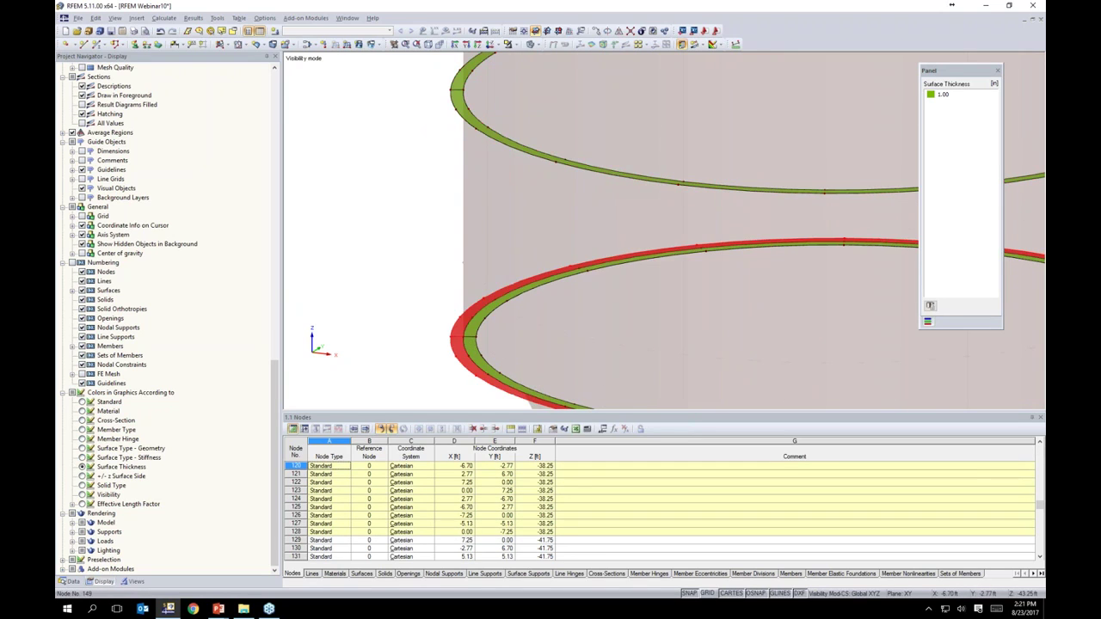
left_click(588, 334)
scroll(592, 332, "down", 3)
middle_click_drag(675, 319, 550, 244)
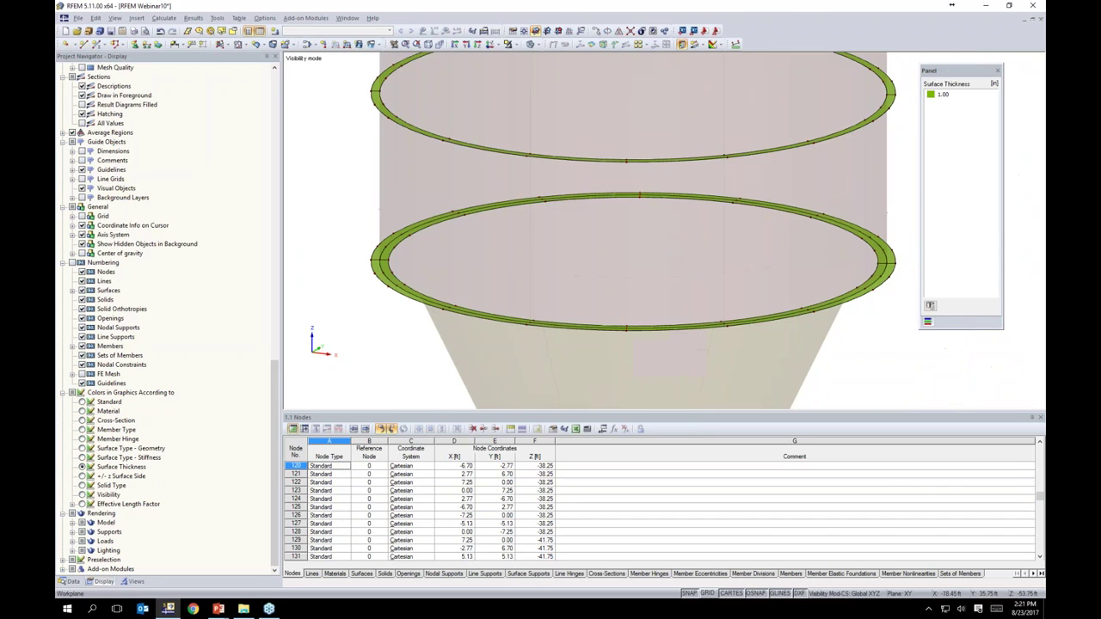
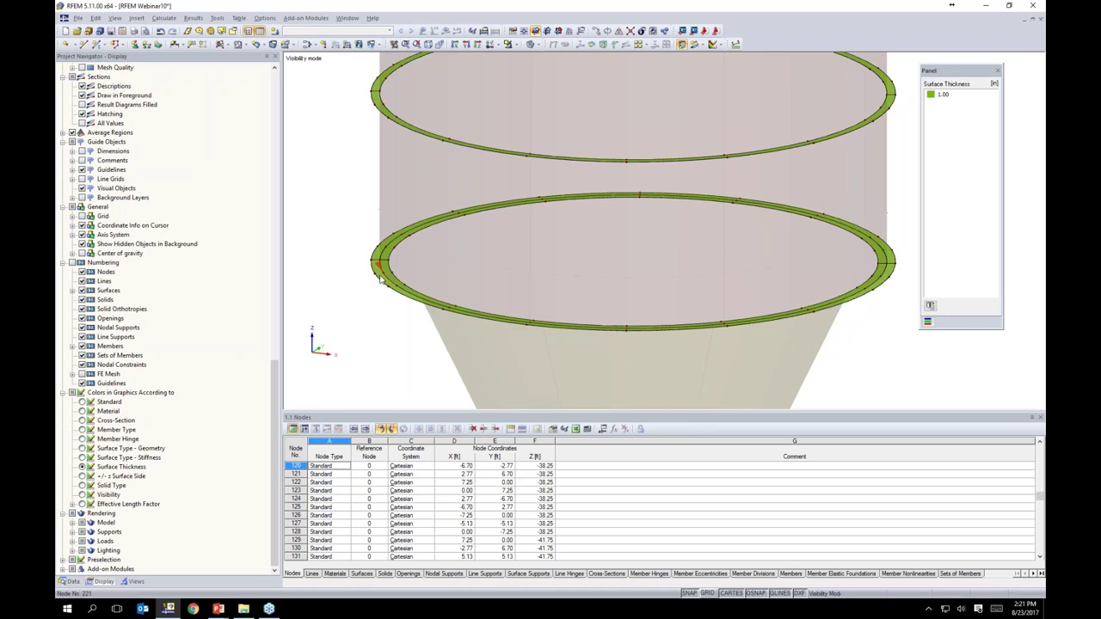
middle_click_drag(475, 277, 483, 245)
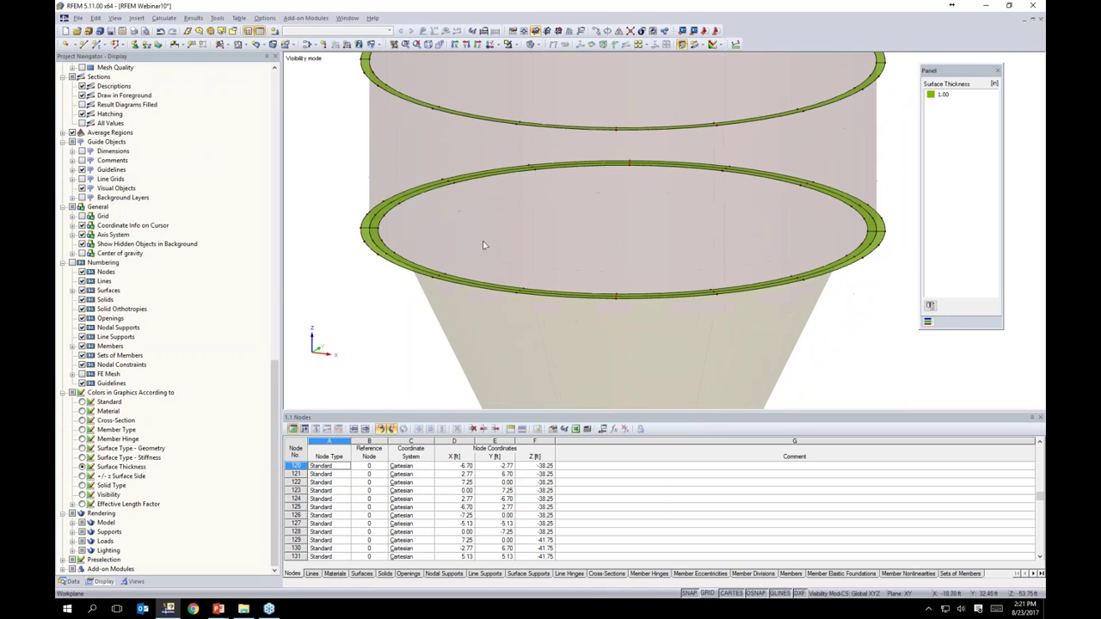
Cancel the visibility mode so that the complete tank model is displayed.
scroll(482, 245, "down", 5)
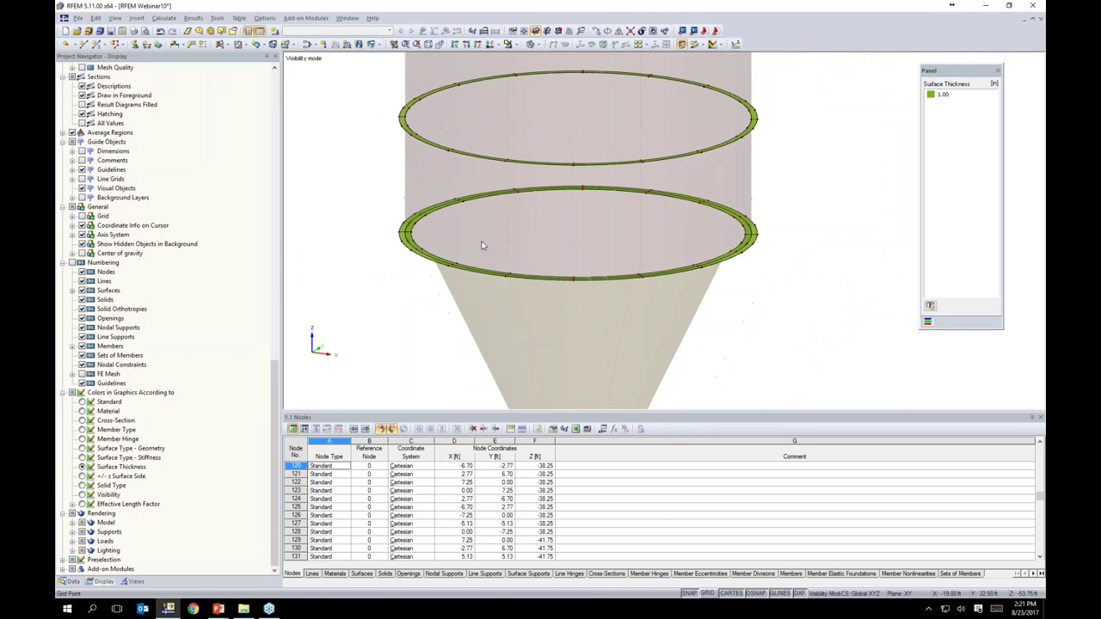
left_click(510, 44)
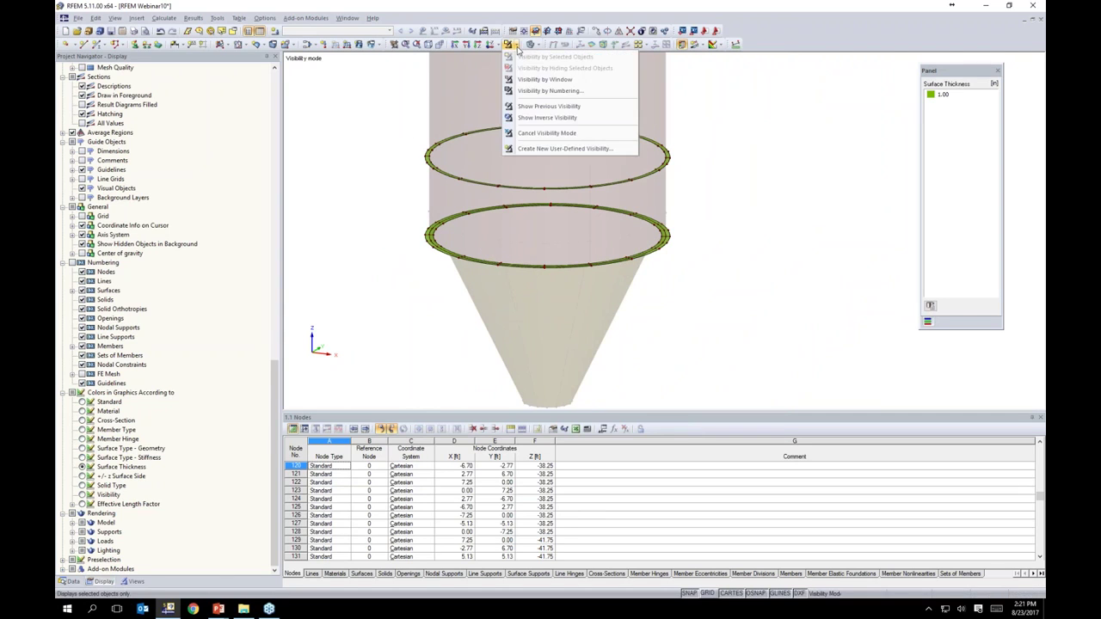
left_click(525, 135)
Look over the tank from the conical roof down to the stiffening rings and the hopper.
scroll(528, 140, "down", 2)
scroll(641, 231, "down", 1)
mouse_move(641, 230)
middle_mouse_down("ctrl")
mouse_move(644, 177)
mouse_move(642, 233)
middle_mouse_up("ctrl")
middle_click_drag(643, 174, 682, 283)
middle_click_drag(700, 126, 700, 377)
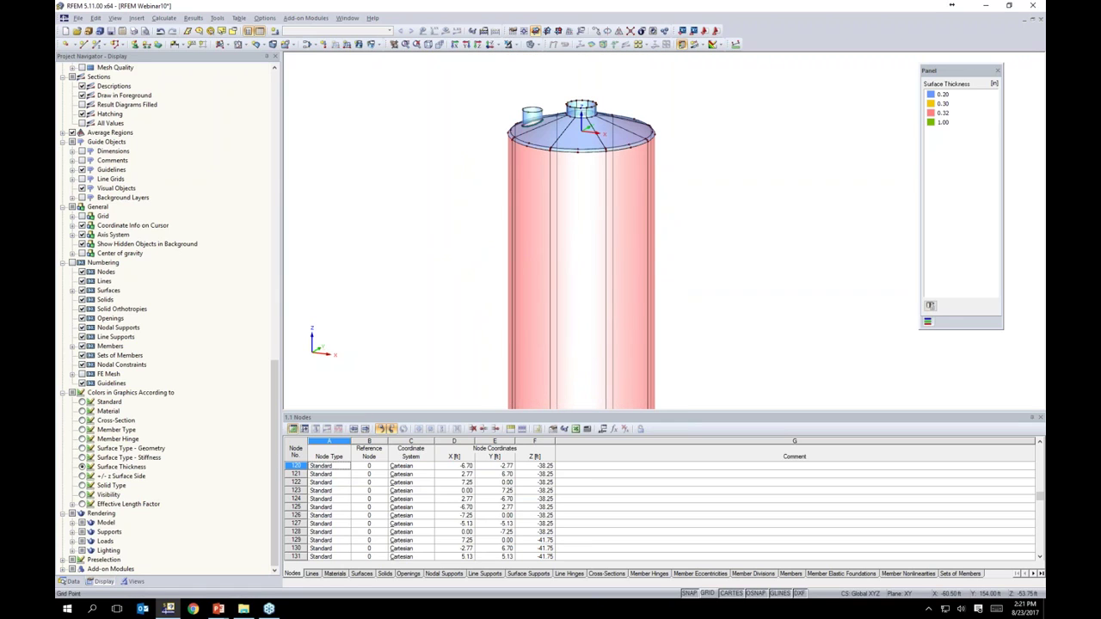
middle_click_drag(698, 250, 718, 118)
mouse_move(718, 378)
middle_mouse_down()
mouse_move(706, 265)
mouse_move(706, 277)
middle_mouse_up()
scroll(706, 277, "up", 2)
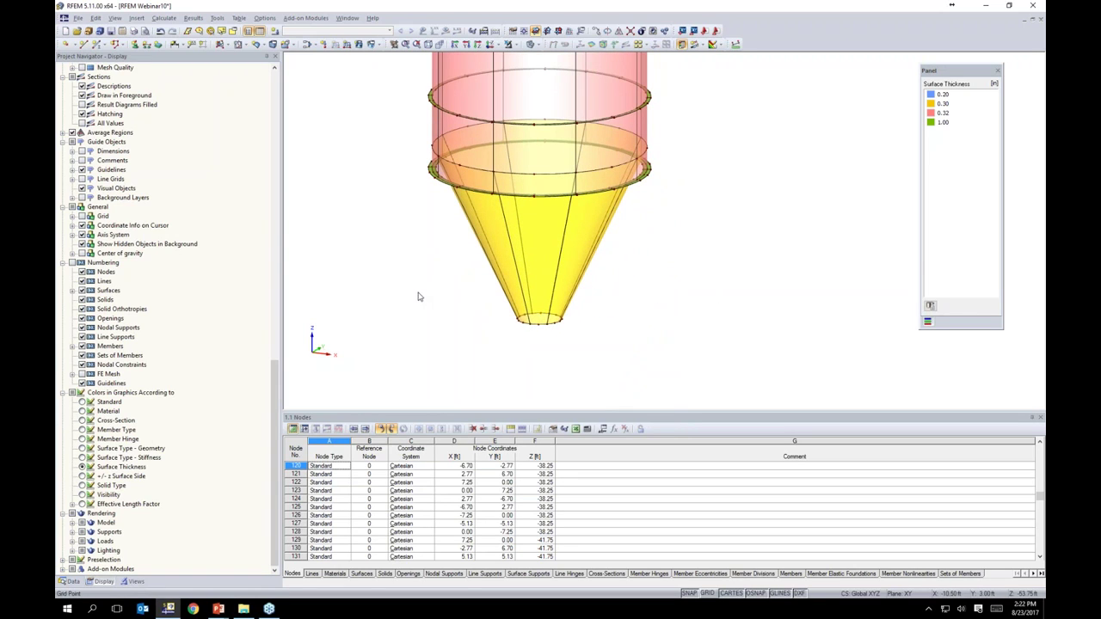
Start a new beam member and choose the AISC 14 circular hollow section Pipes x-Strong 10 for it.
left_click(100, 45)
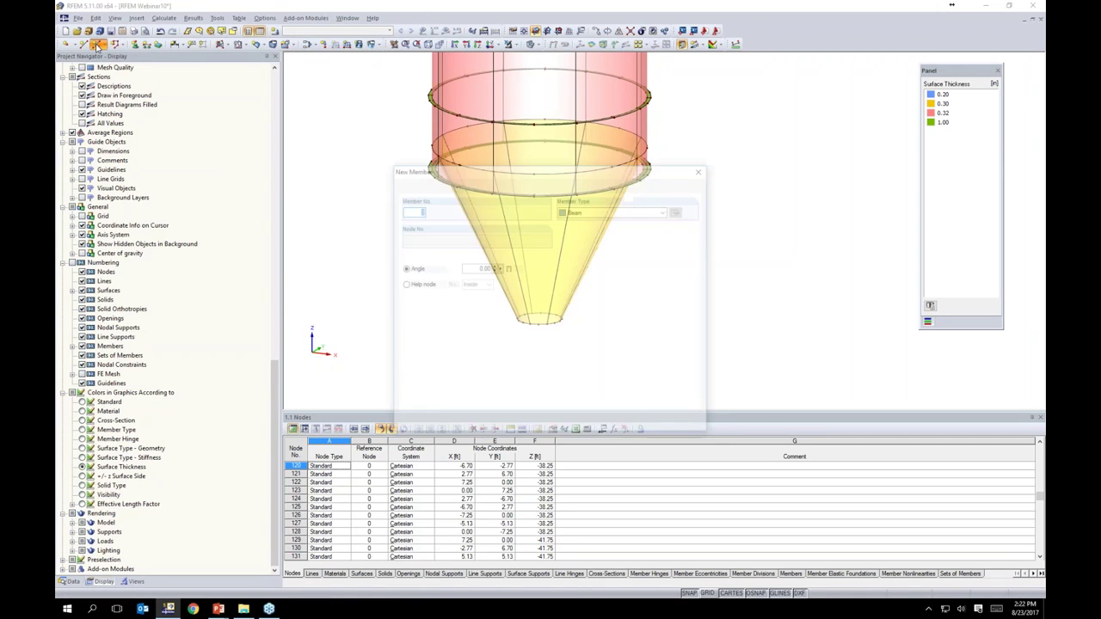
left_click(649, 349)
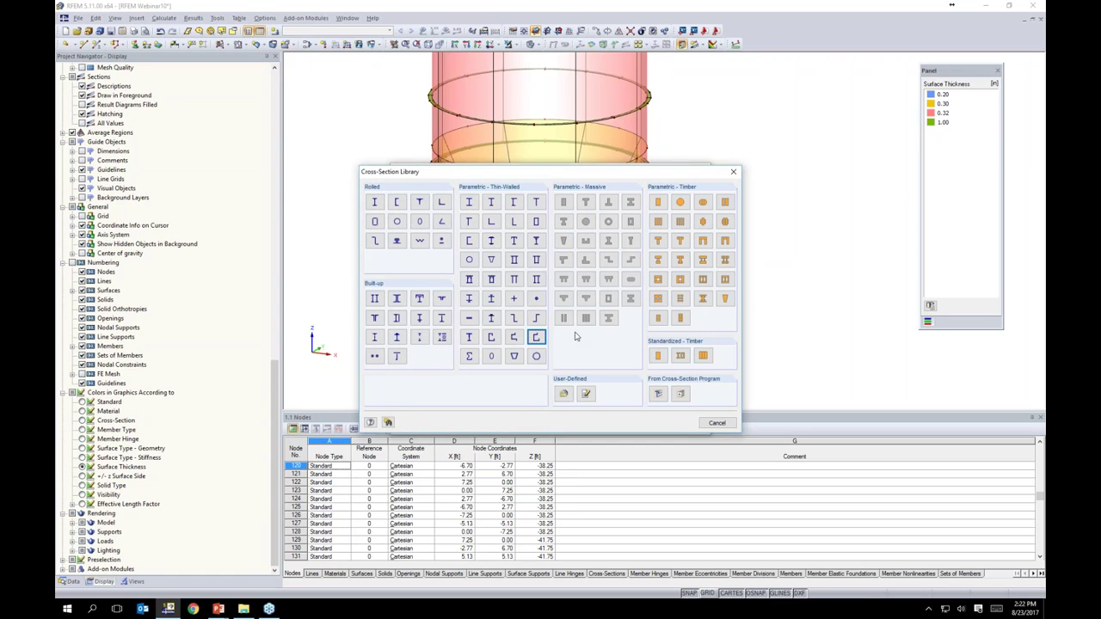
left_click(396, 222)
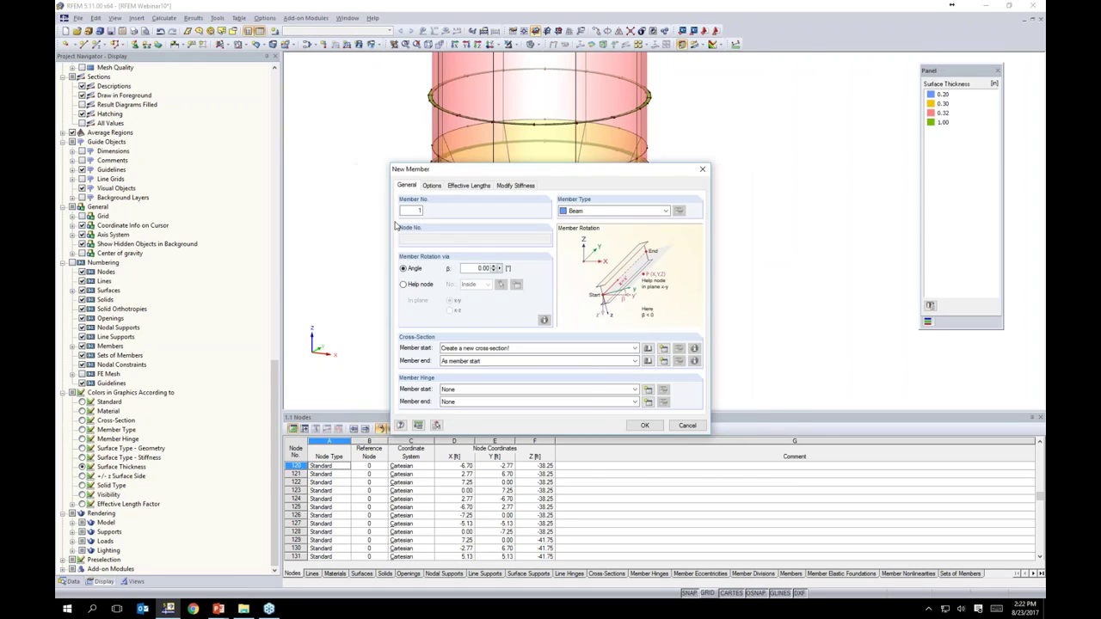
left_click(320, 285)
left_click(321, 285)
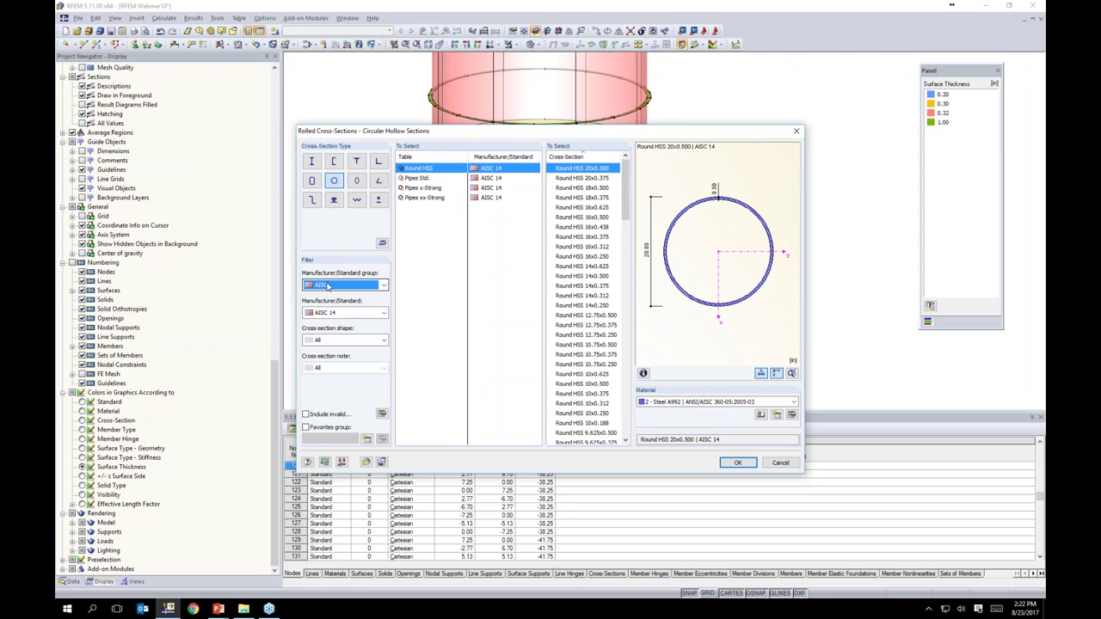
left_click(422, 188)
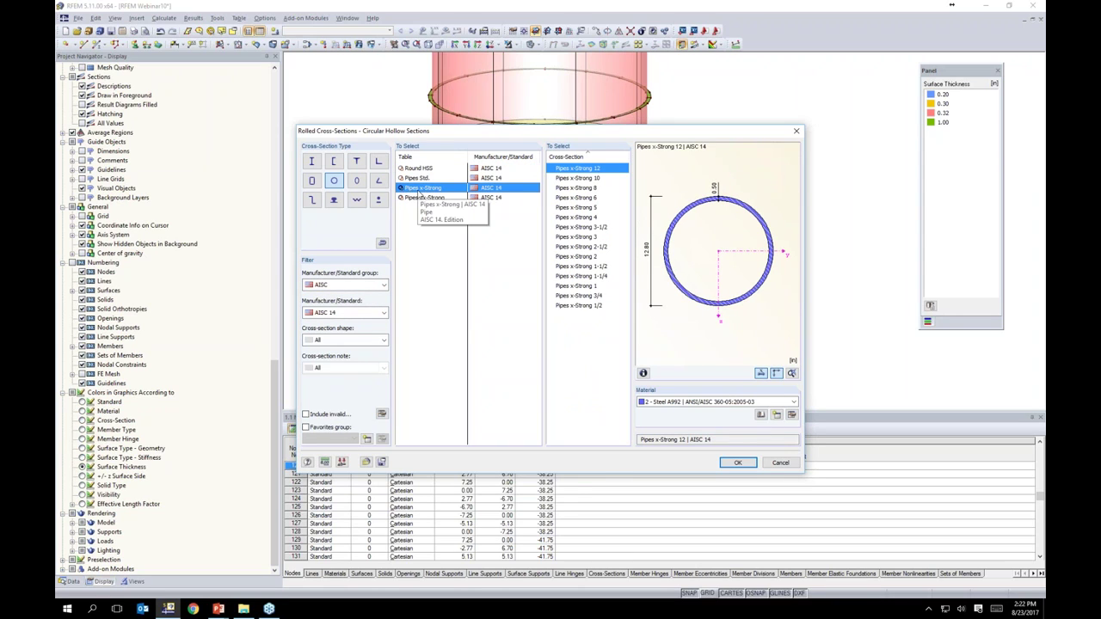
left_click(595, 178)
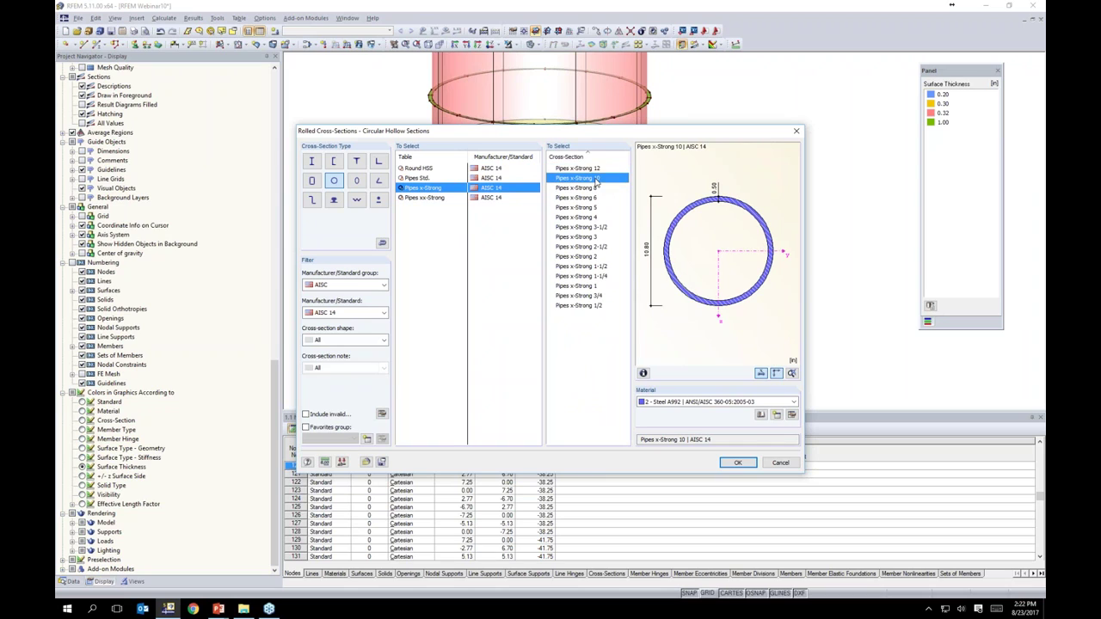
Assign Steel A53, Grade B (ANSI/AISC 360-10:2010) from the USA favorites group to the pipe section and accept the member settings.
left_click(760, 416)
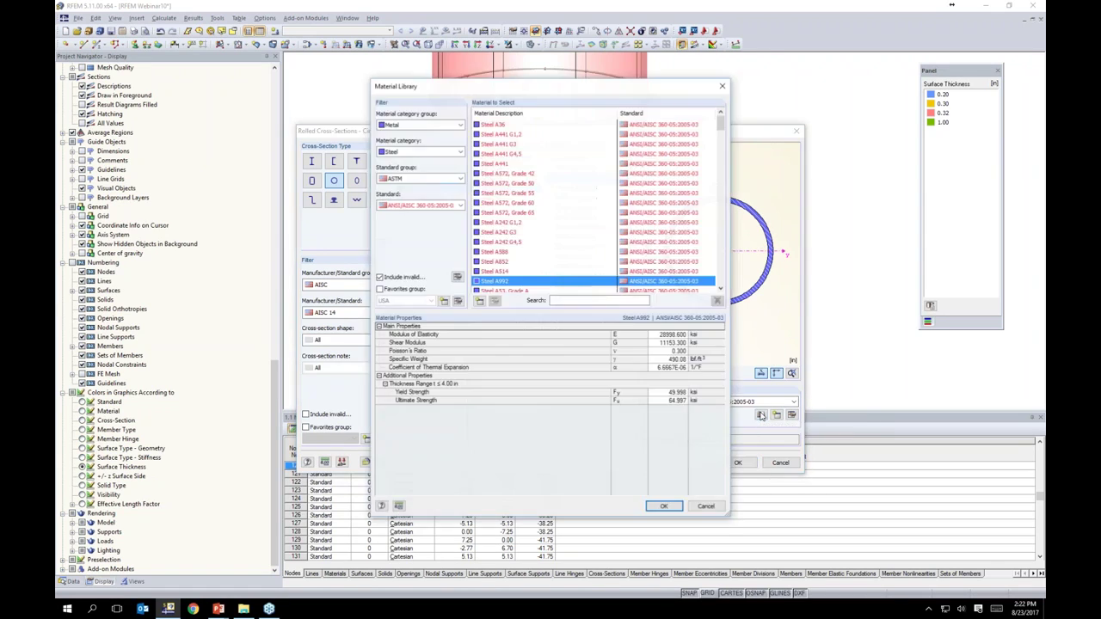
left_click(379, 277)
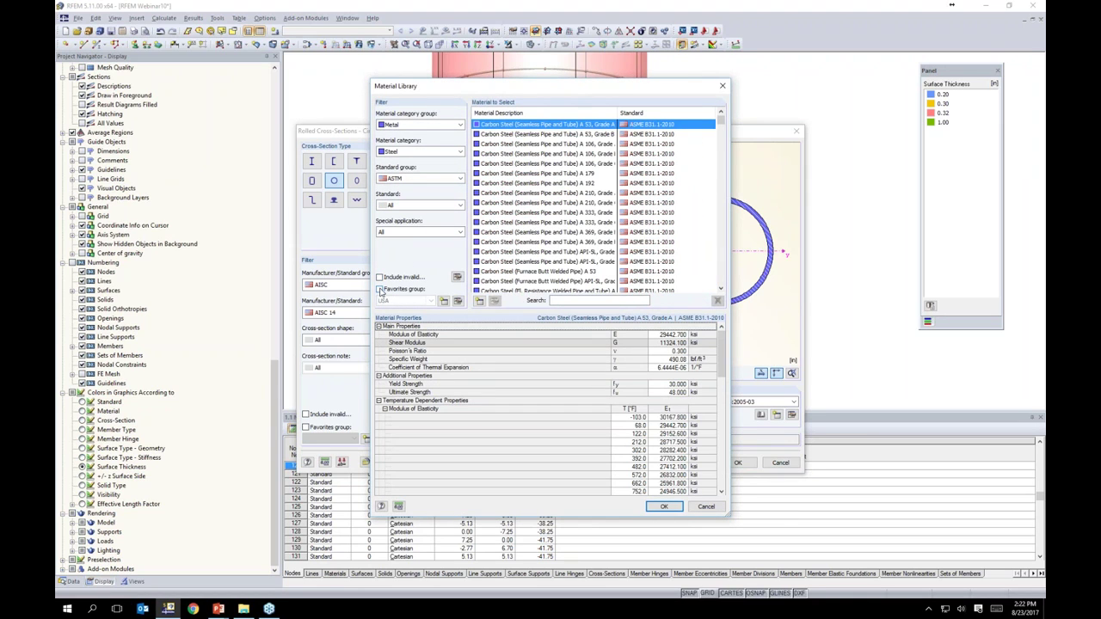
left_click(379, 289)
left_click(510, 145)
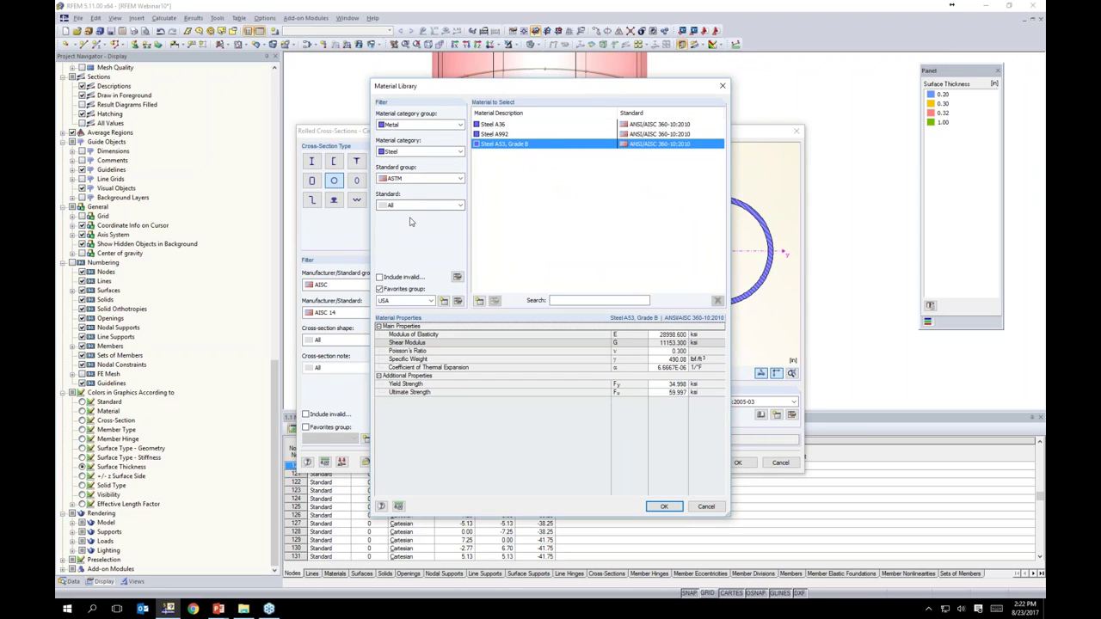
left_click(663, 507)
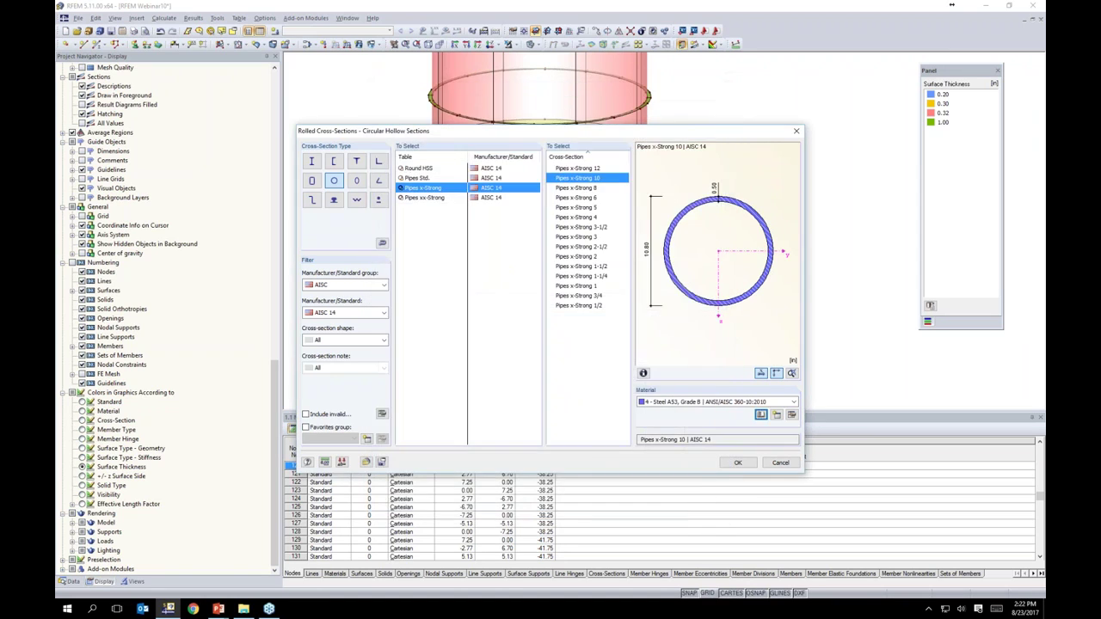
left_click(731, 462)
left_click(645, 425)
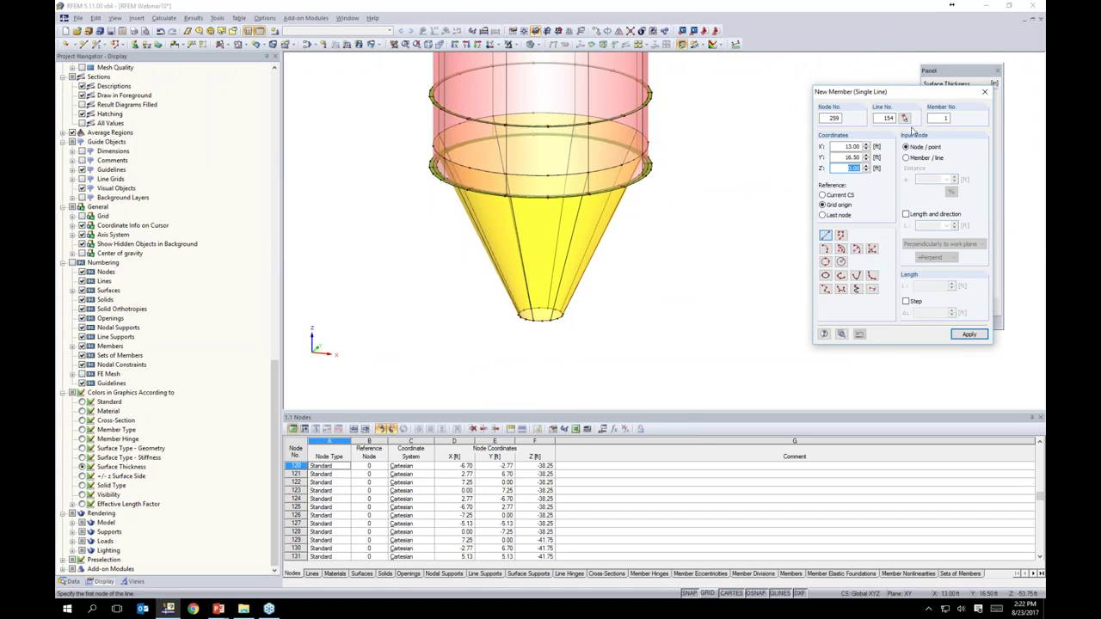
Fix the new member's length at 8 ft with its direction perpendicular to the work plane, -Perpend.
left_click_drag(906, 96, 905, 86)
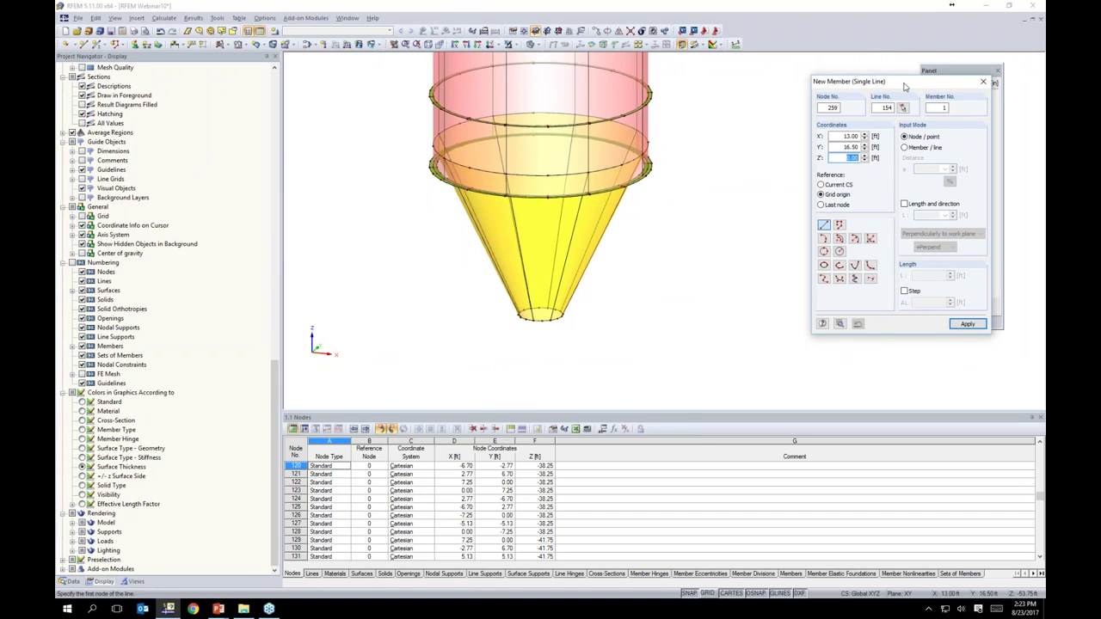
left_click(904, 204)
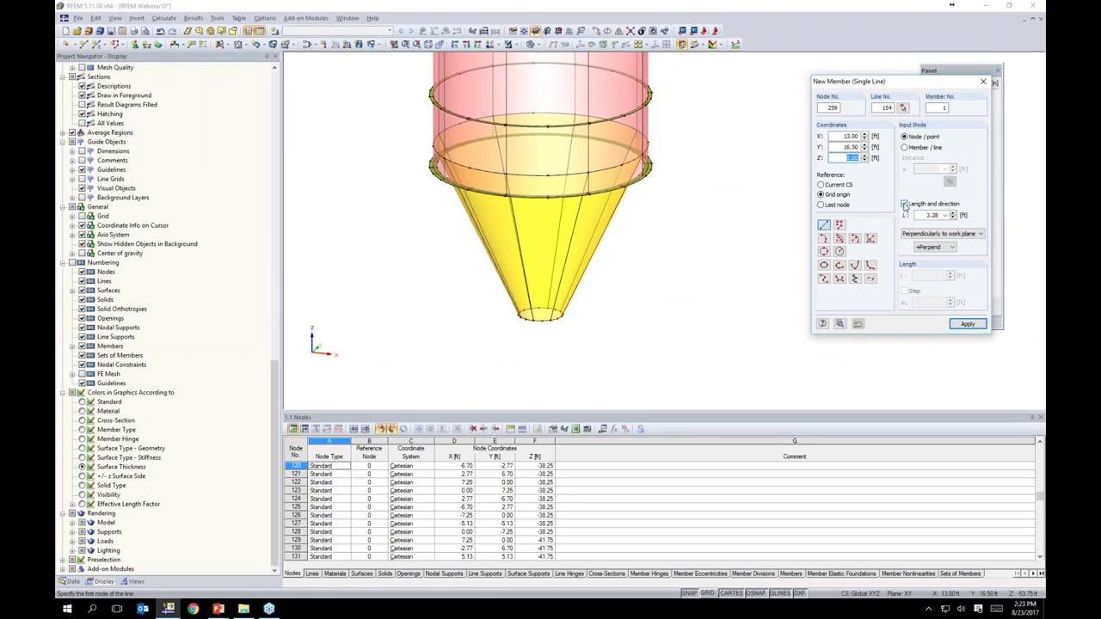
double_click(941, 216)
type("8")
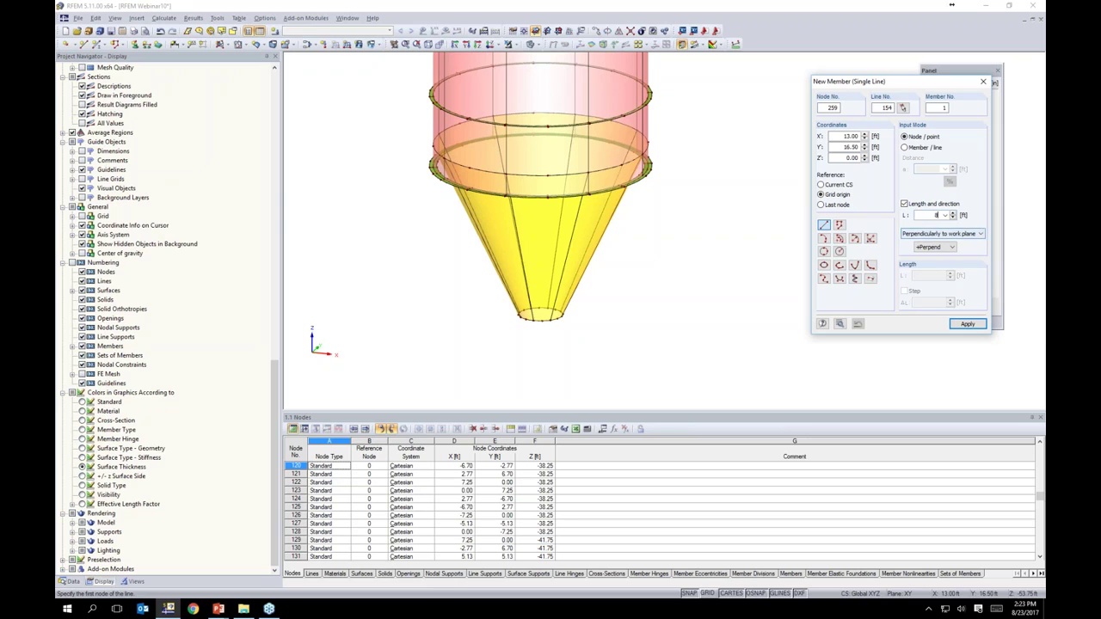
left_click(925, 249)
left_click(928, 264)
Place two 8 ft pipe columns downward from lower stiffening ring nodes, one on the negative X side and one on the negative Y side.
middle_click_drag(425, 204, 477, 222, "ctrl")
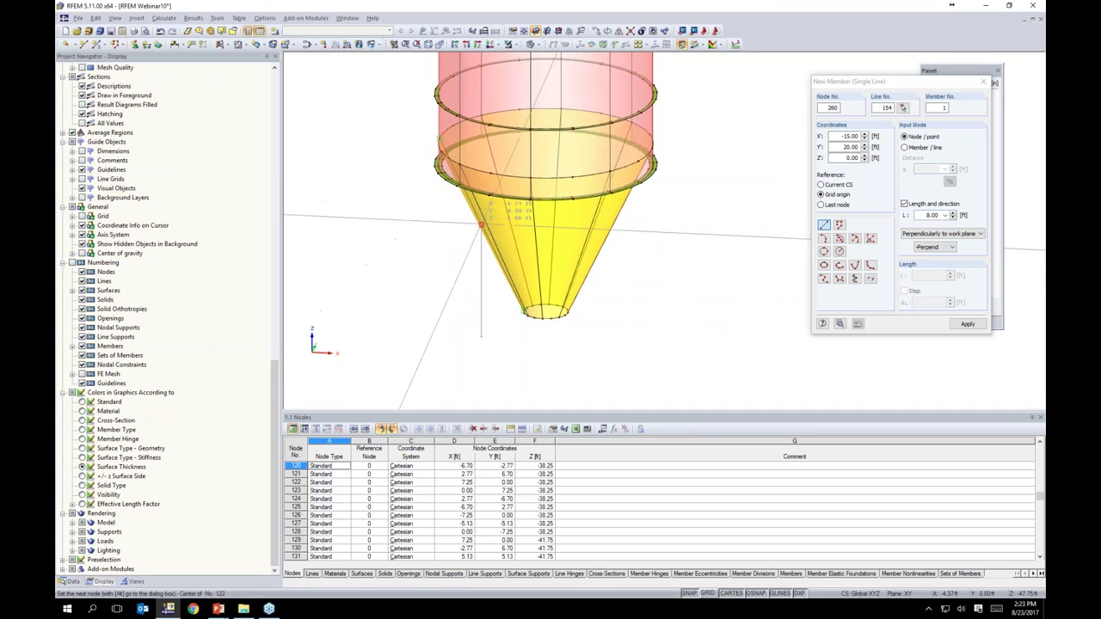
scroll(481, 226, "up", 5)
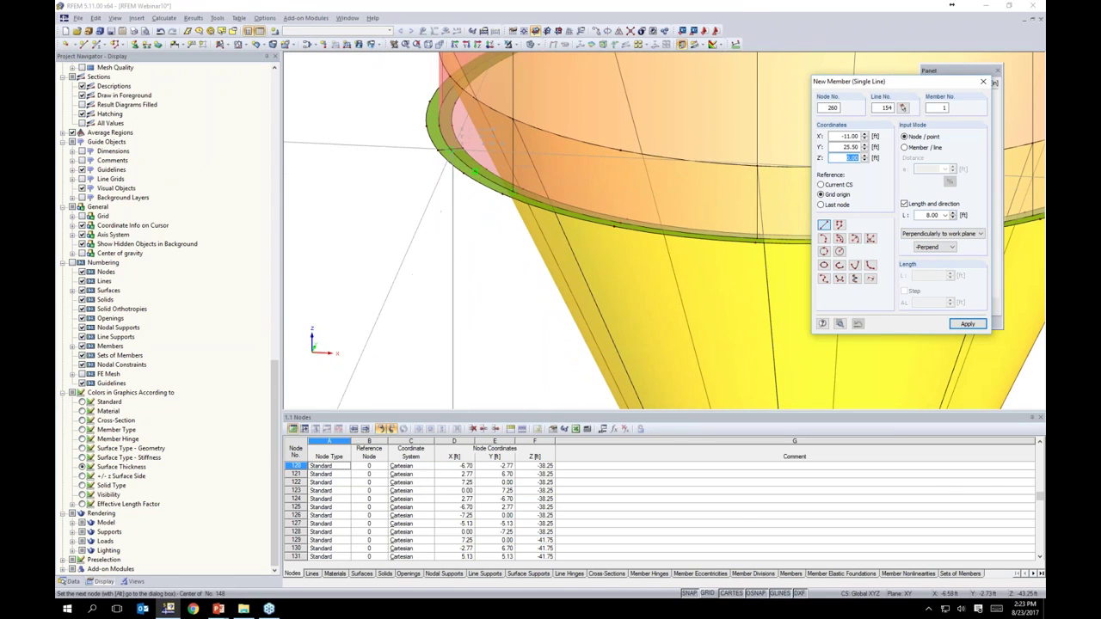
left_click(450, 150)
scroll(450, 150, "down", 5)
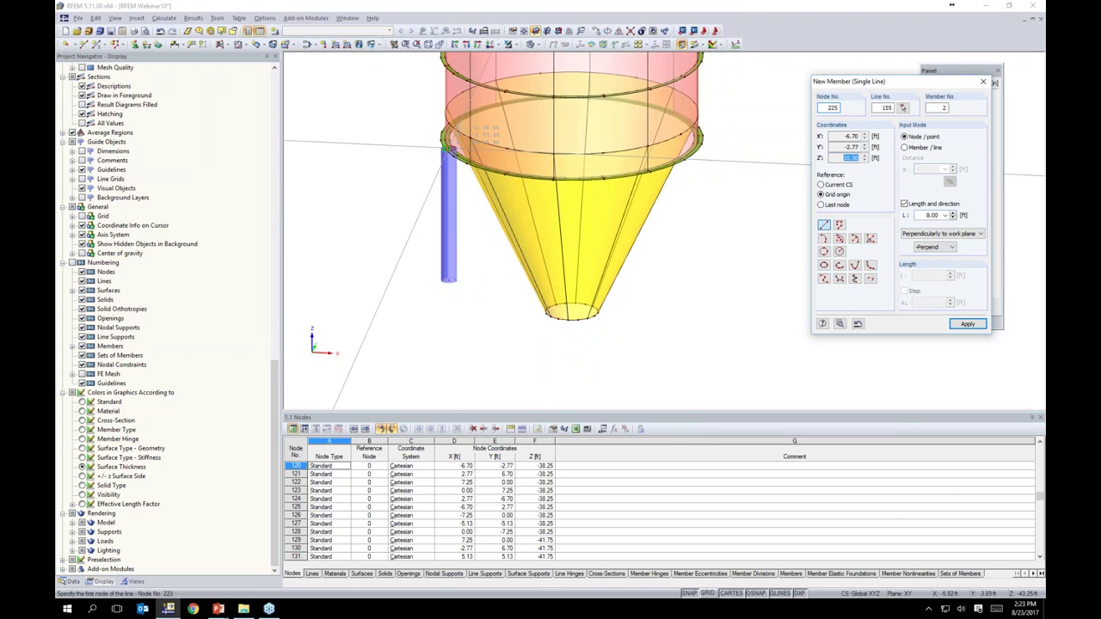
middle_click_drag(534, 196, 639, 238, "ctrl")
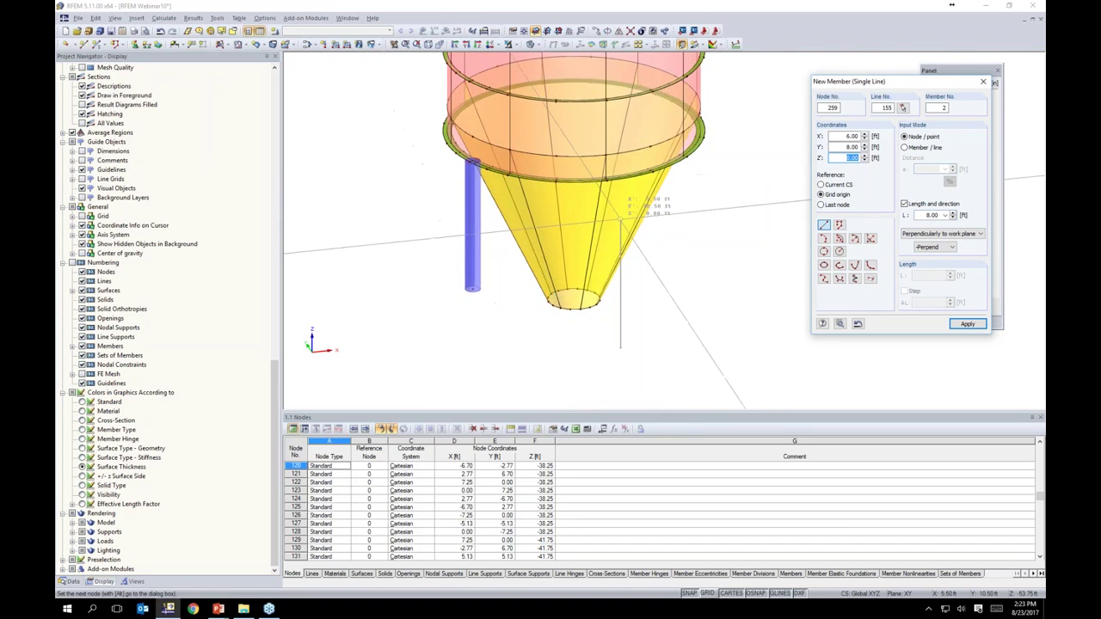
scroll(618, 178, "up", 5)
left_click(614, 175)
scroll(614, 176, "down", 3)
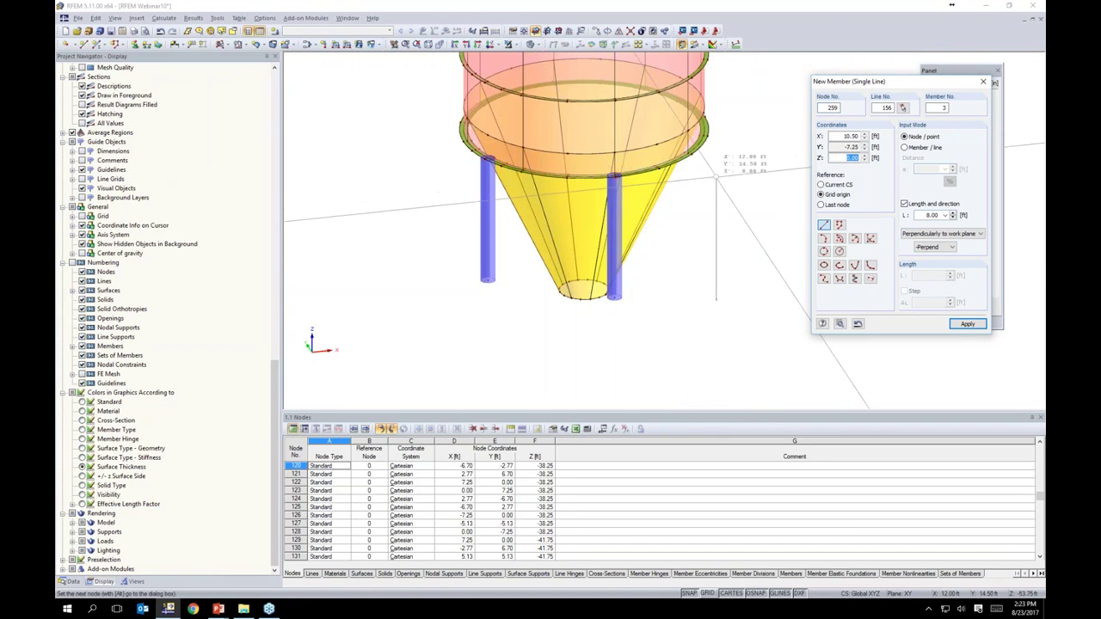
Place two more 8 ft pipe columns from the lower ring's nodes on the positive X and positive Y sides, and end member input.
scroll(702, 153, "up", 5)
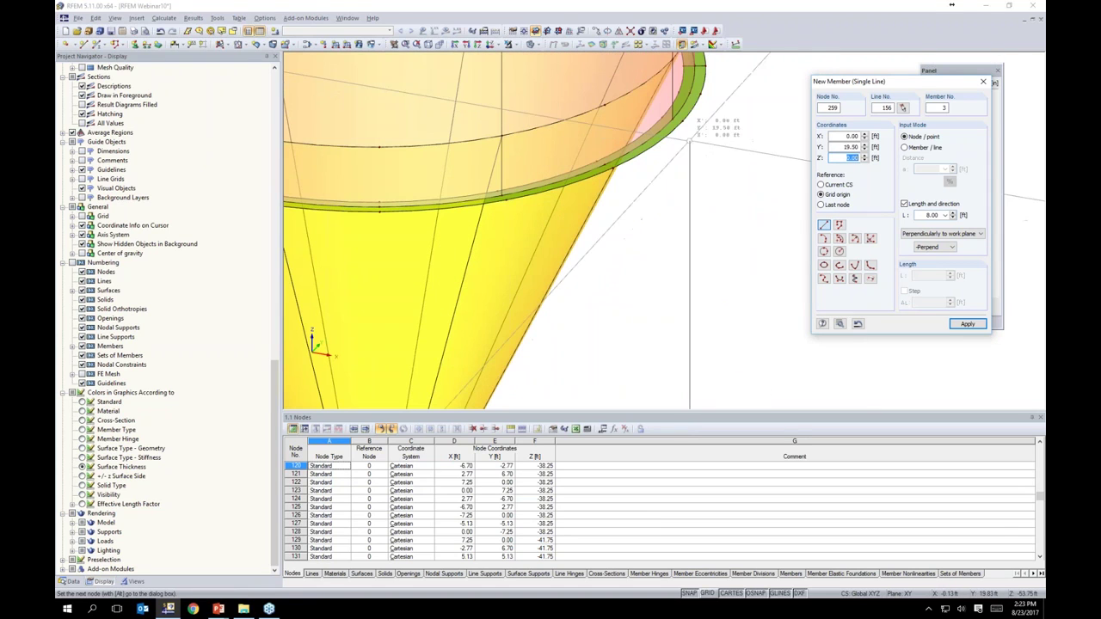
left_click(702, 151)
scroll(701, 152, "down", 5)
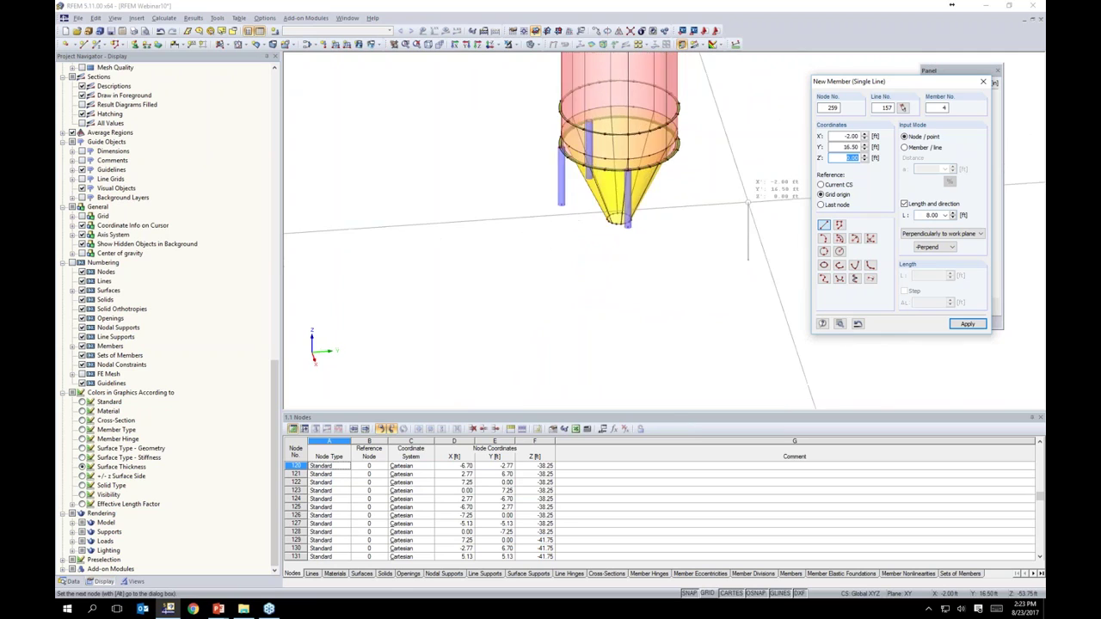
scroll(679, 165, "up", 3)
scroll(679, 165, "up", 1)
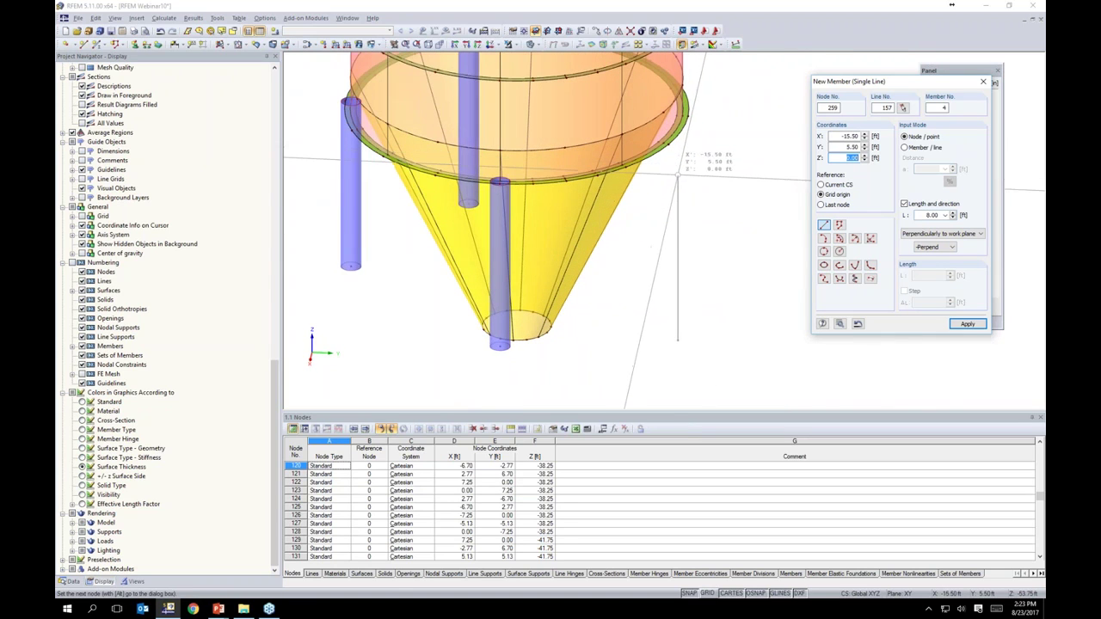
left_click(683, 115)
scroll(676, 245, "down", 5)
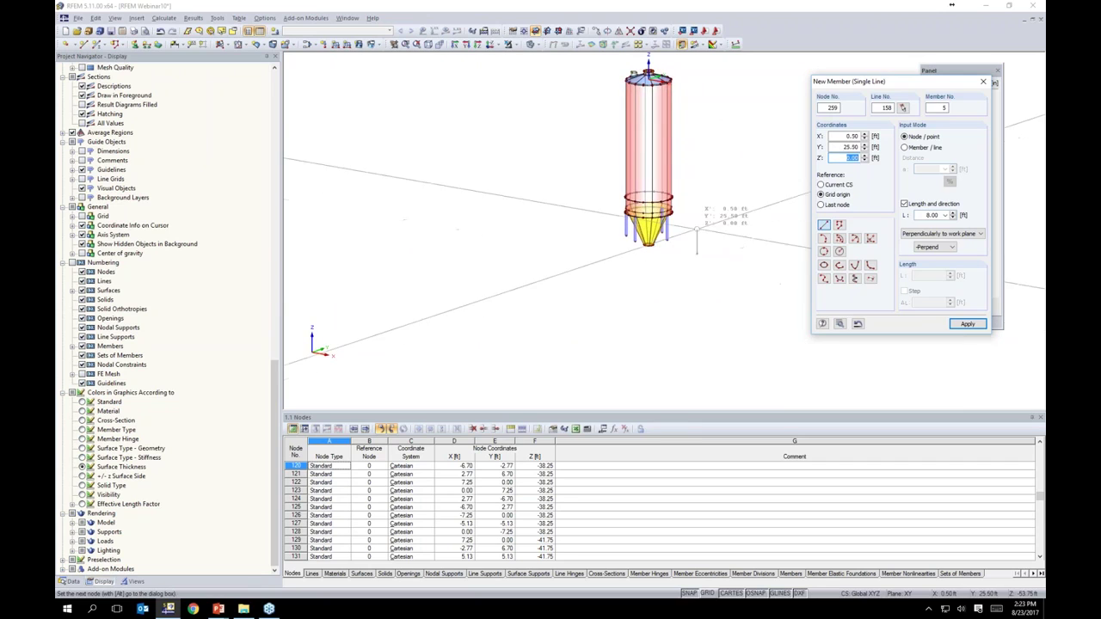
key("Escape")
Copy all four pipe columns straight down by one column length so the copies continue from the columns' bottom ends.
scroll(654, 228, "up", 5)
scroll(653, 228, "up", 1)
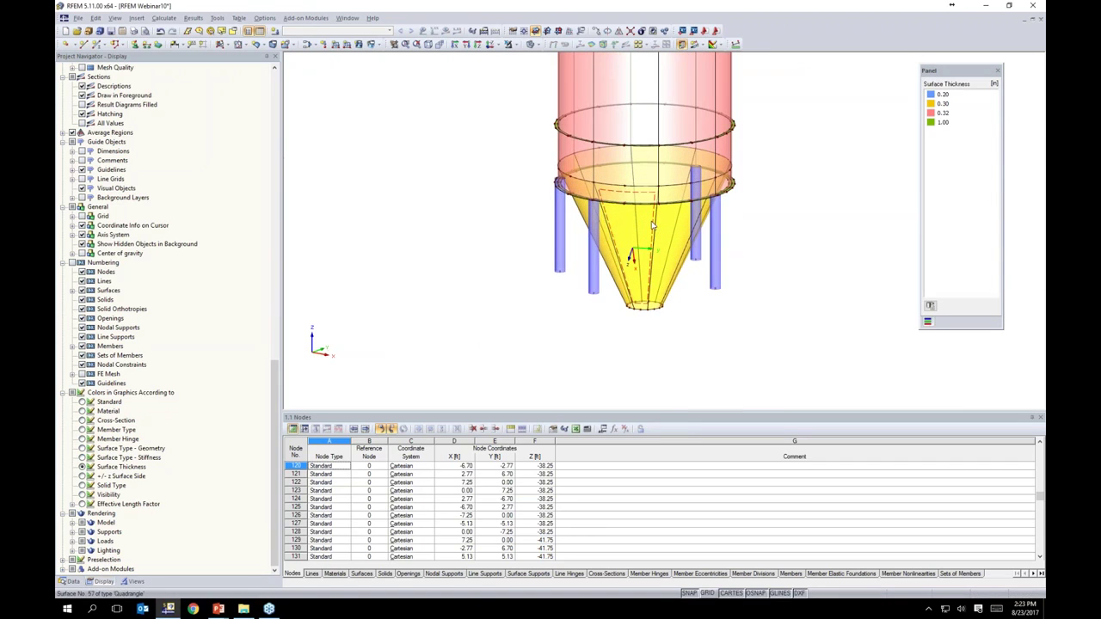
middle_click_drag(625, 315, 806, 313, "ctrl")
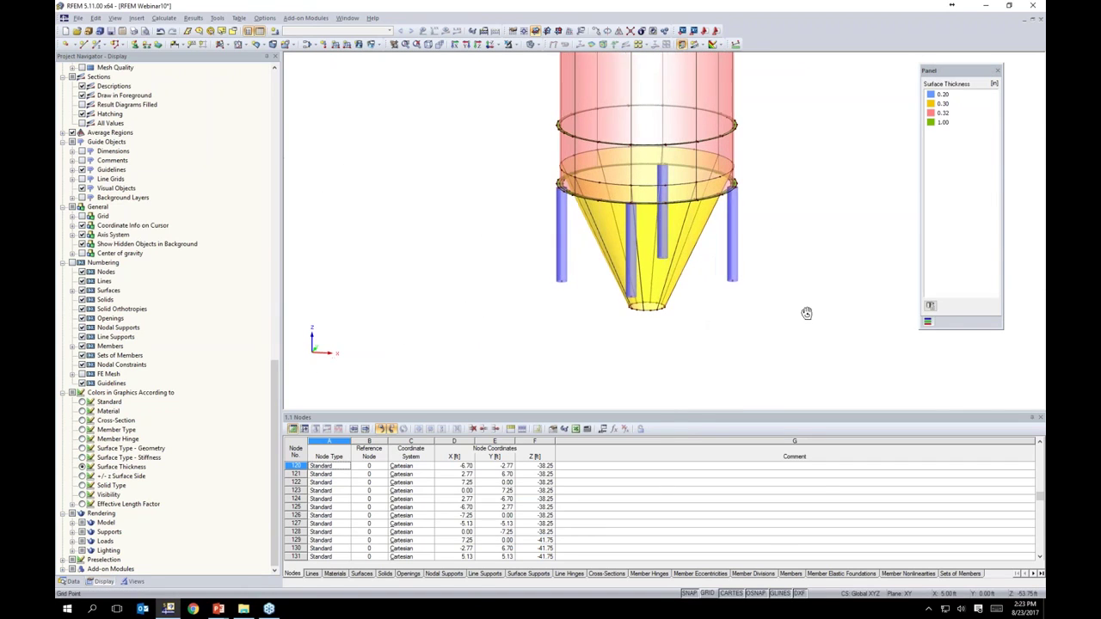
left_click(564, 244)
left_click(633, 244, "ctrl")
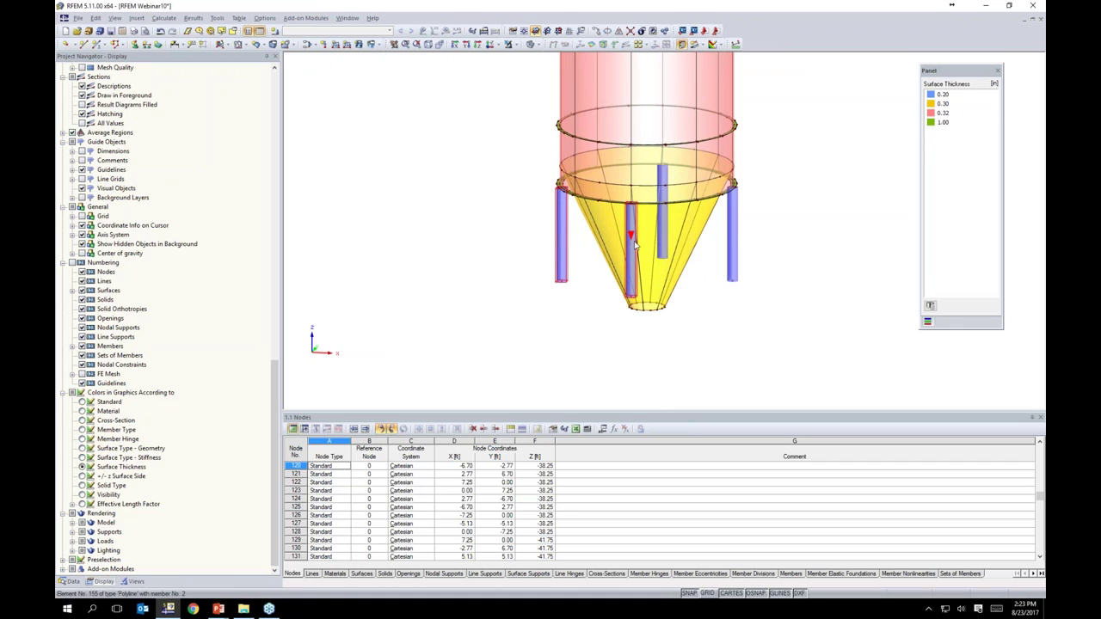
left_click(663, 240, "ctrl")
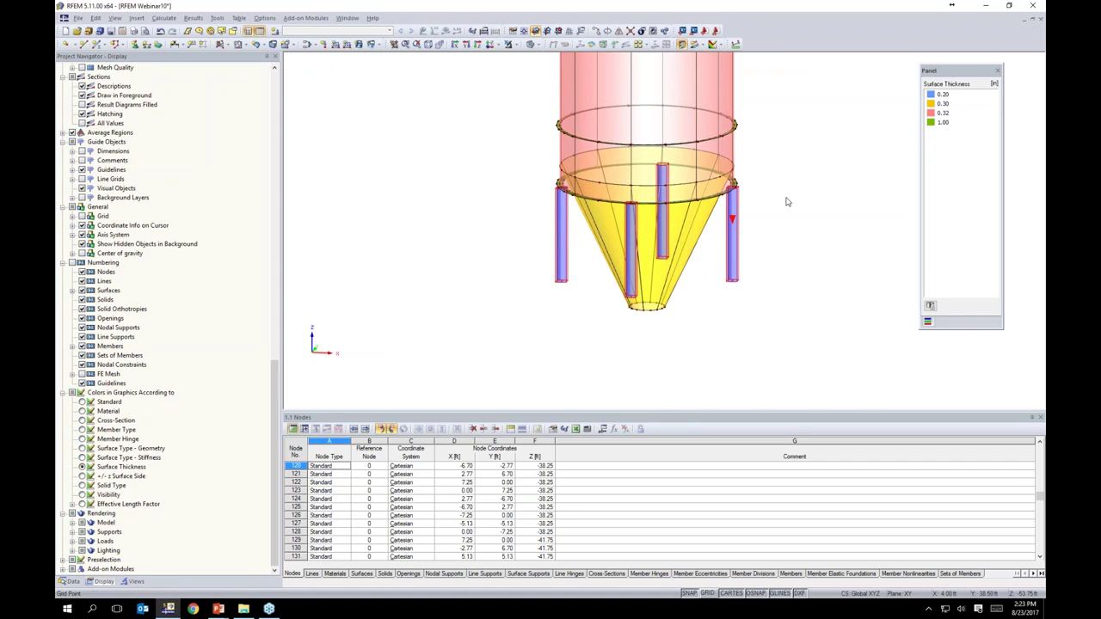
left_click_drag(740, 202, 735, 288, "ctrl")
left_click(780, 258)
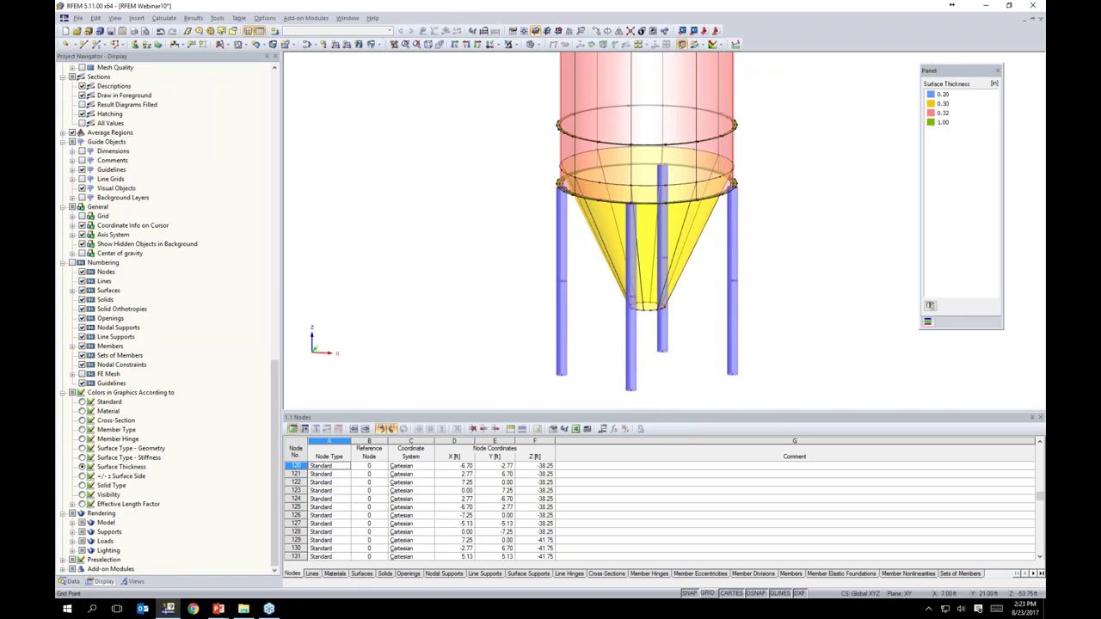
Start a new member with cross-section Pipes Std. 3 from the AISC 14 circular hollow sections, made of Steel A53, Grade B.
middle_click_drag(750, 287, 585, 273, "ctrl")
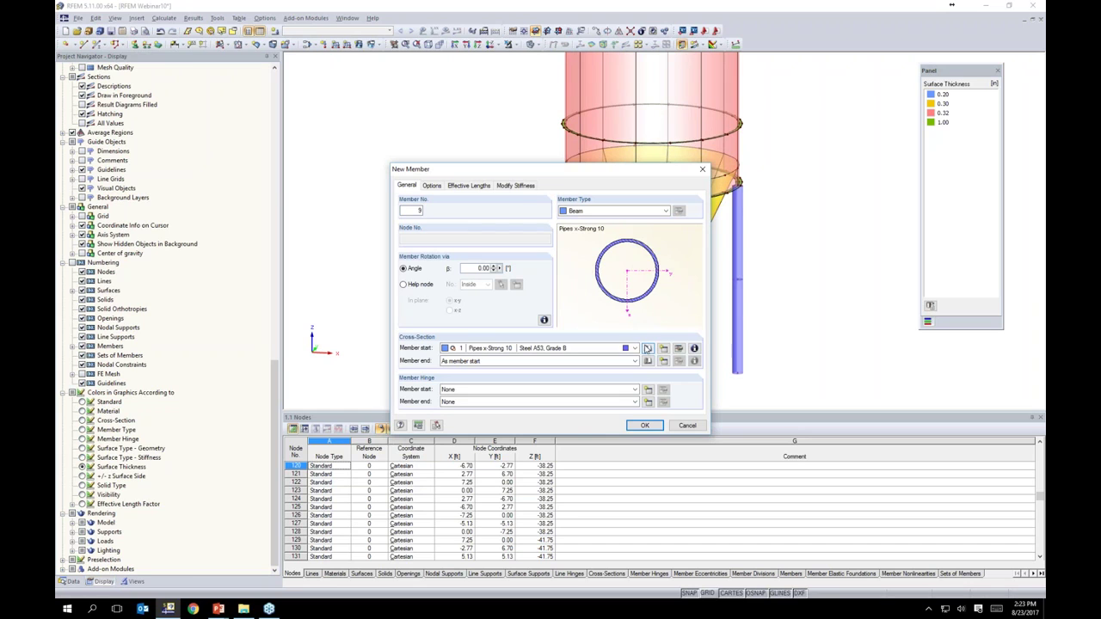
left_click(647, 348)
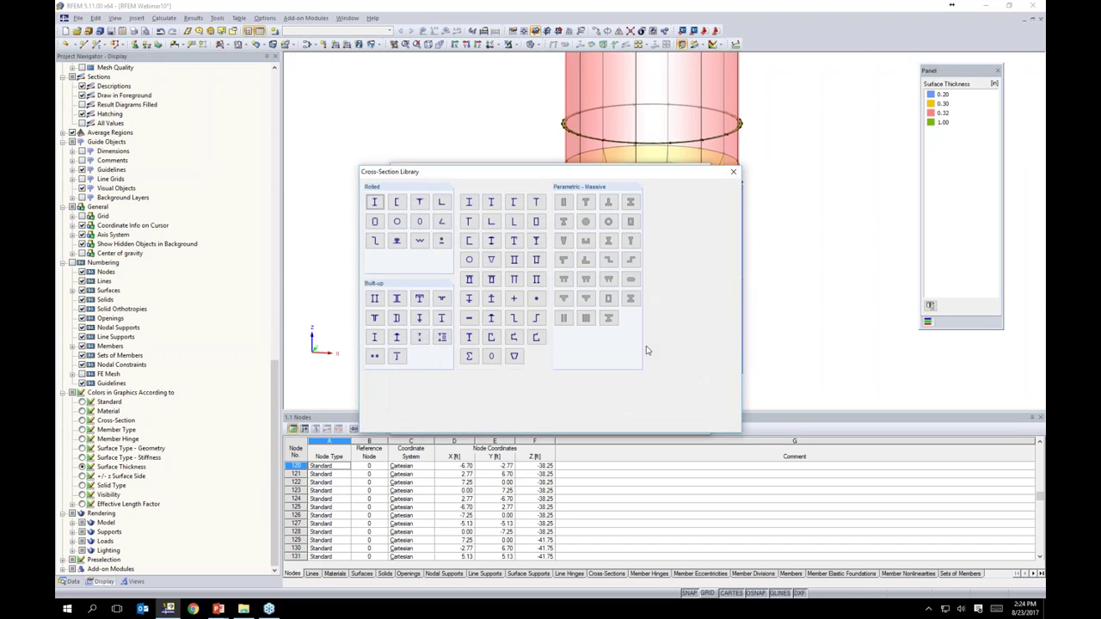
left_click(399, 226)
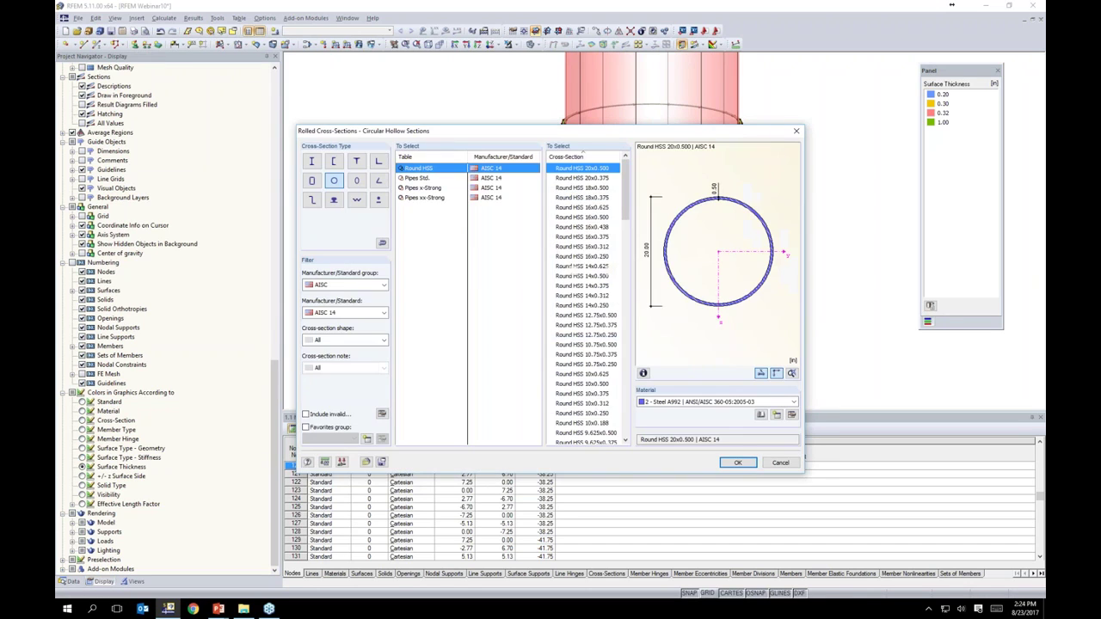
left_click(419, 178)
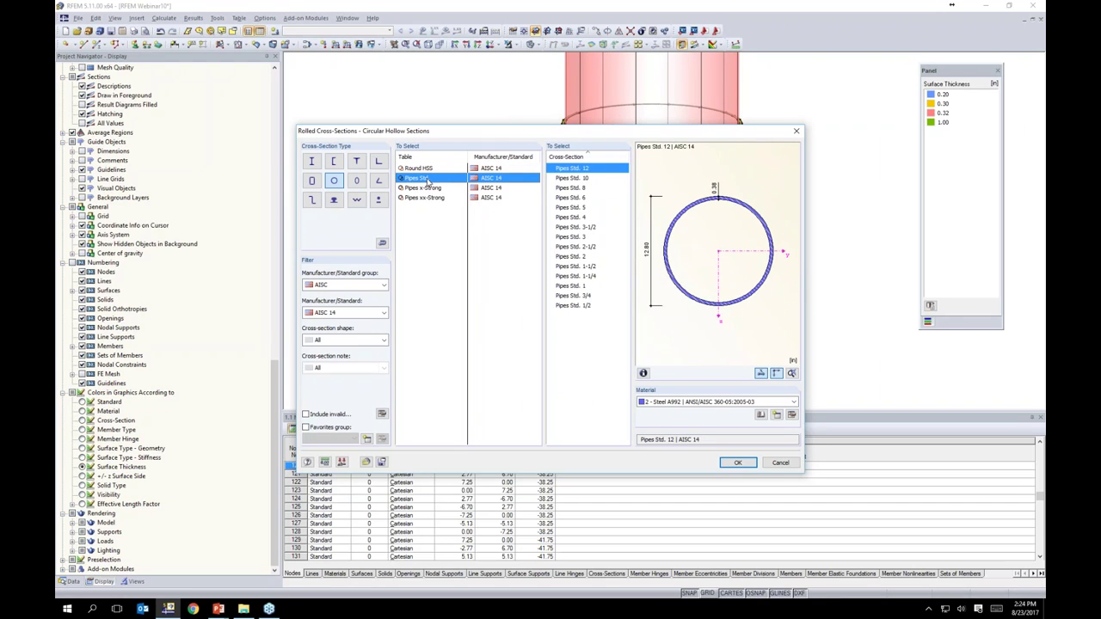
left_click(560, 236)
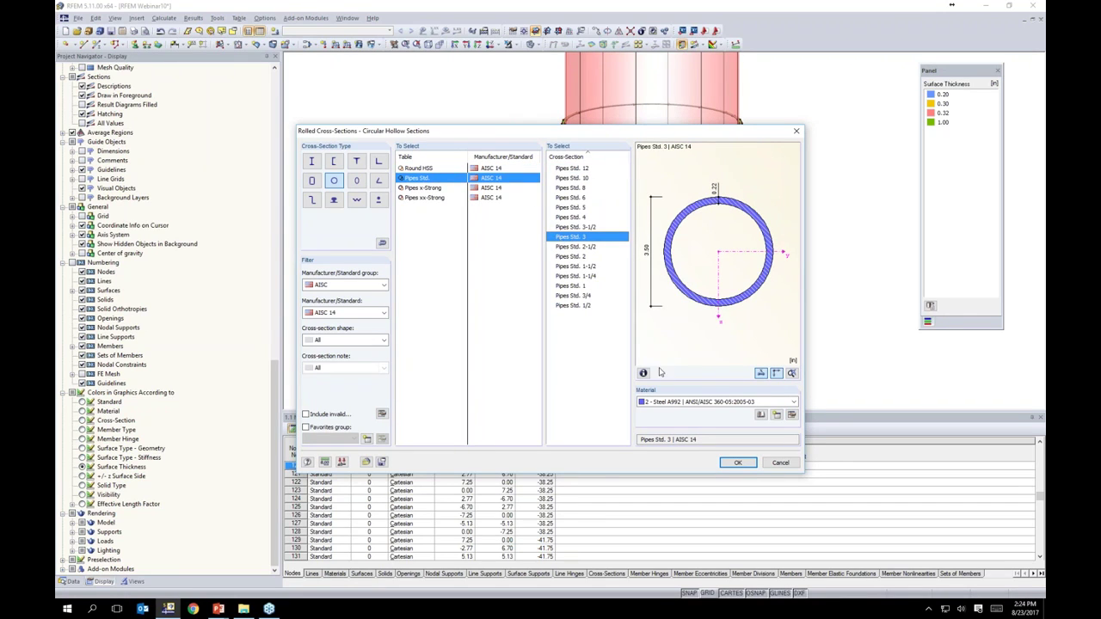
left_click(663, 401)
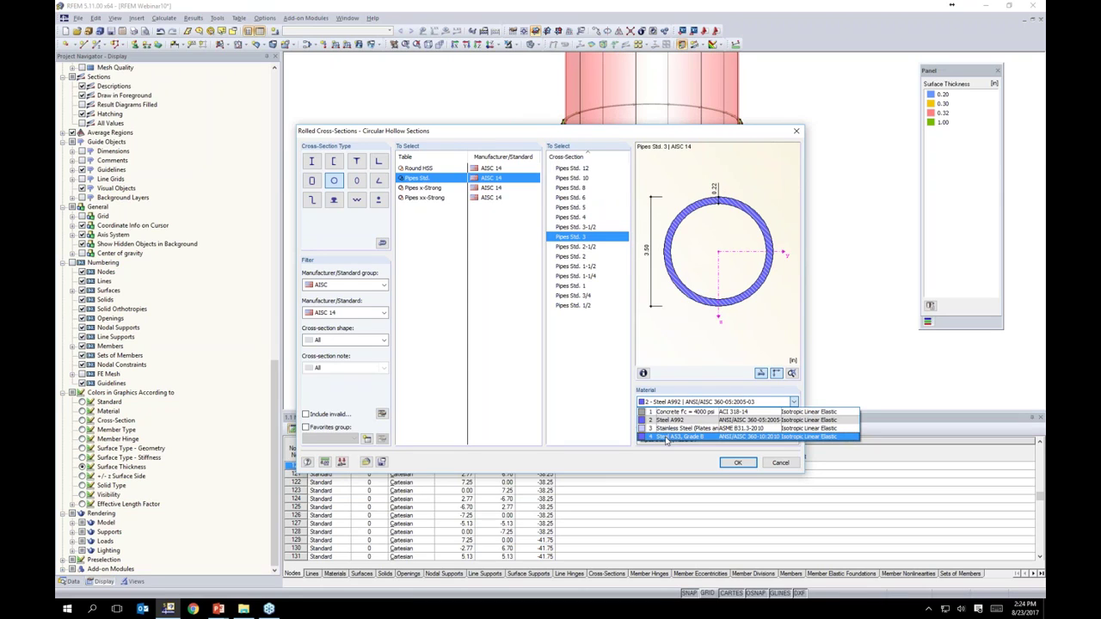
left_click(666, 438)
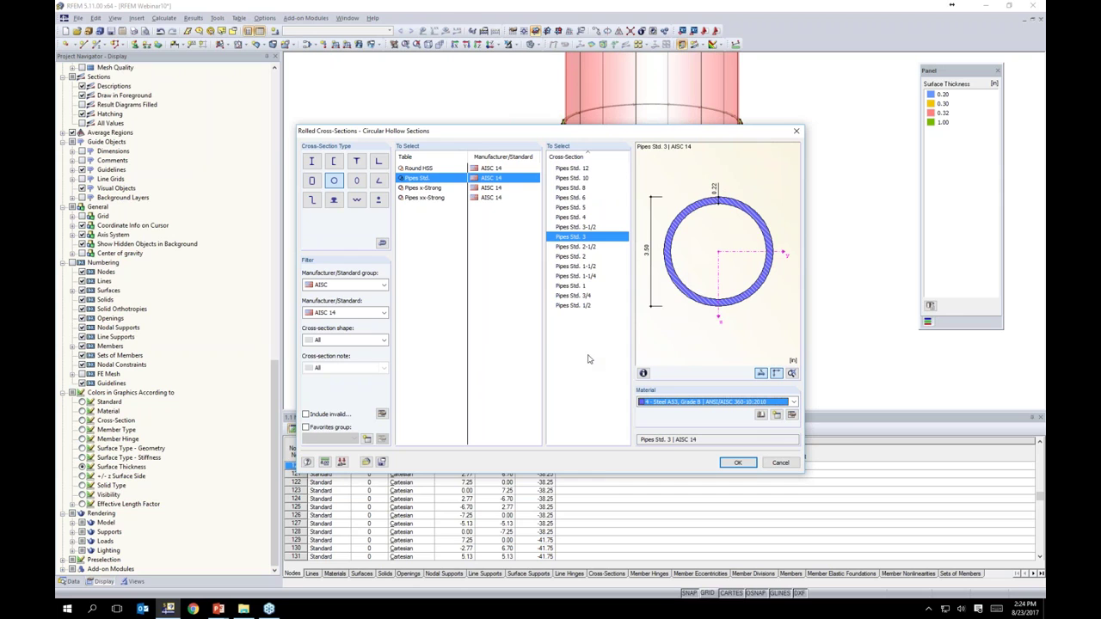
left_click(737, 462)
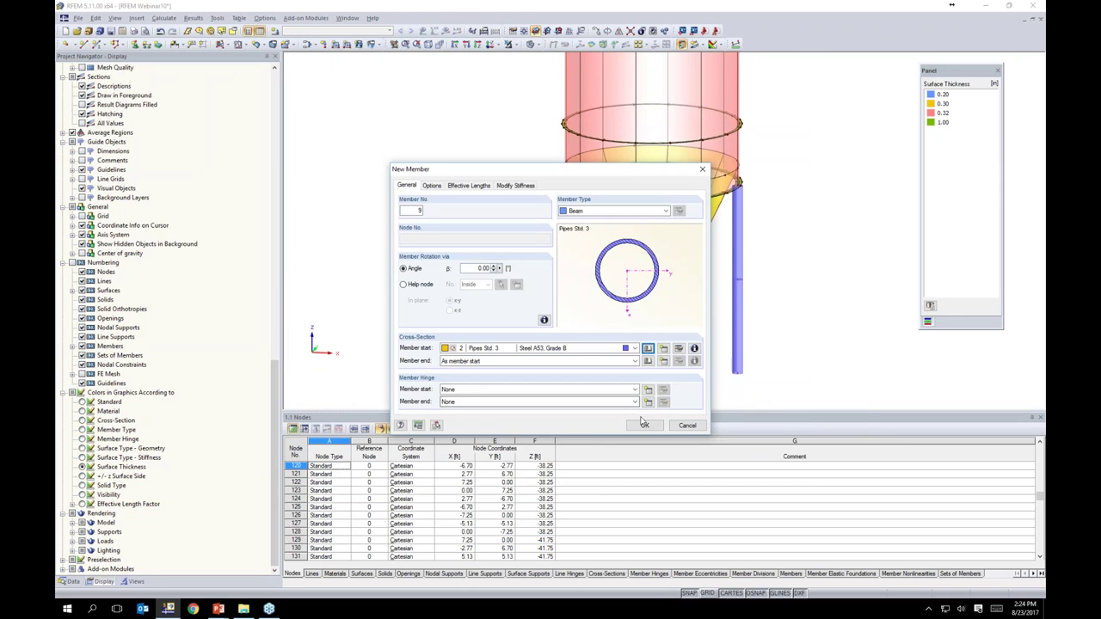
Connect the columns' mid-height nodes with horizontal pipes, running from the negative X column to the negative Y column and on to the positive X column.
scroll(559, 306, "up", 3)
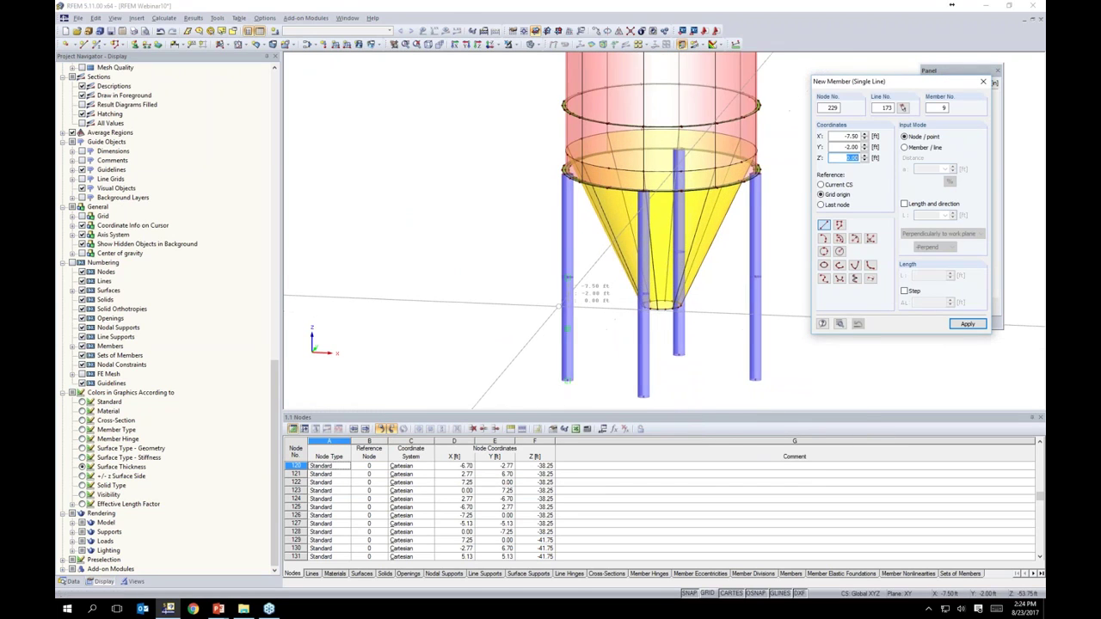
middle_click_drag(622, 303, 514, 246)
left_click(466, 205)
left_click(566, 227)
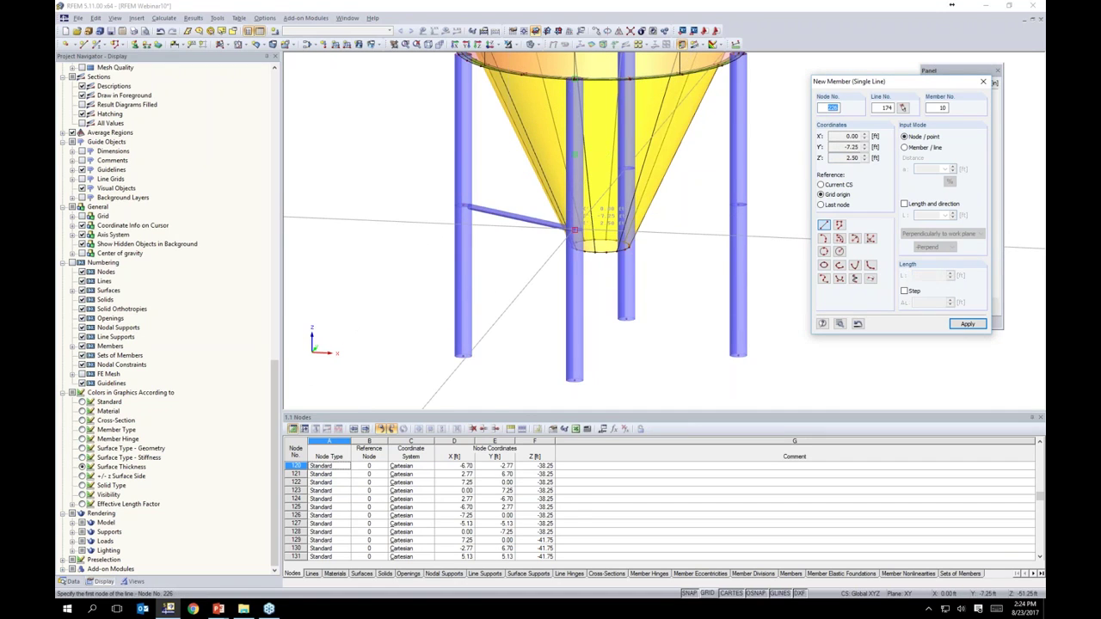
left_click(739, 204)
right_click(756, 208)
Place the remaining two horizontal pipes between the columns' mid-height nodes to close the ring around the hopper.
middle_click_drag(760, 210, 619, 232, "ctrl")
left_click(712, 209)
left_click(713, 210)
right_click(755, 213)
middle_click_drag(755, 213, 468, 250, "ctrl")
middle_click_drag(626, 252, 503, 245, "ctrl")
left_click(504, 226)
left_click(717, 184)
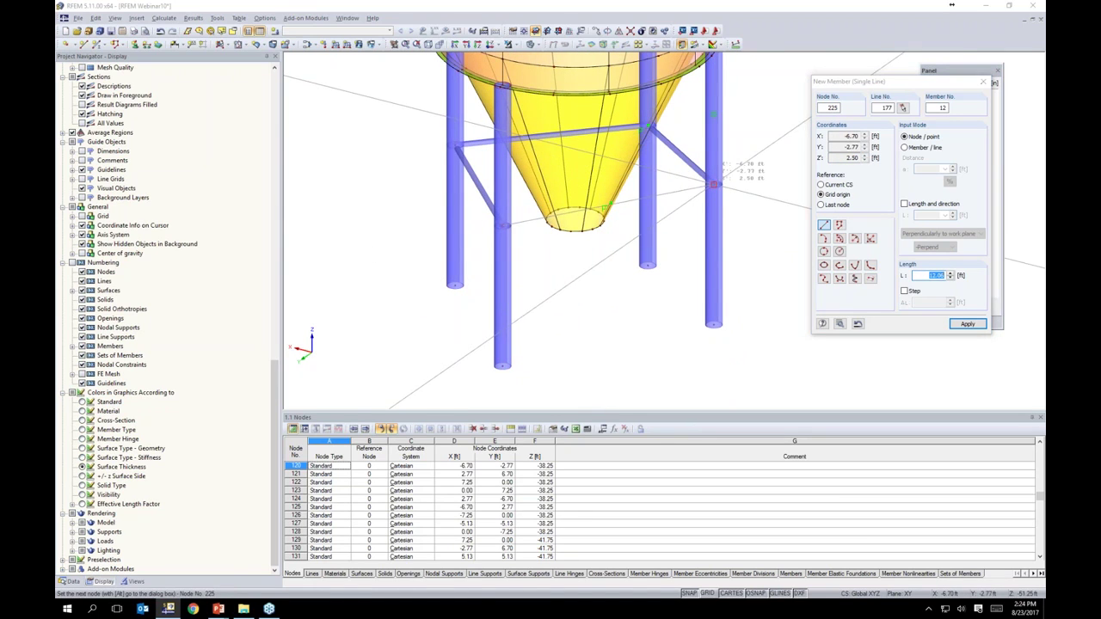
middle_click_drag(664, 258, 362, 236, "ctrl")
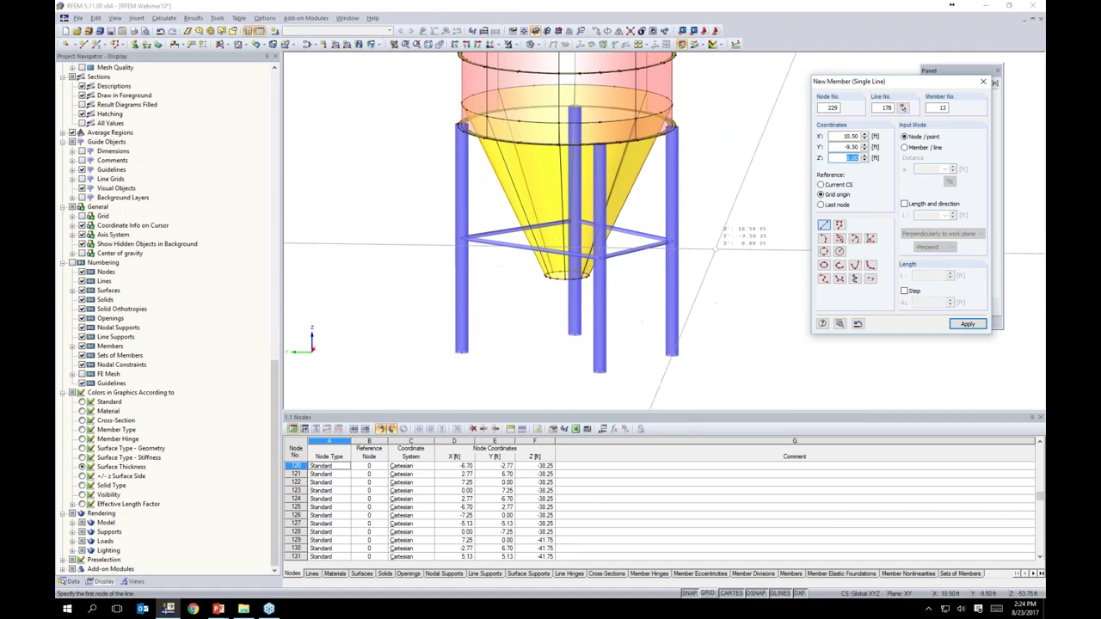
Add a diagonal brace from the positive Y column's mid-height node to the top of the negative X column, and end member input.
mouse_move(542, 292)
middle_mouse_down("ctrl")
mouse_move(596, 313)
mouse_move(550, 273)
middle_mouse_up("ctrl")
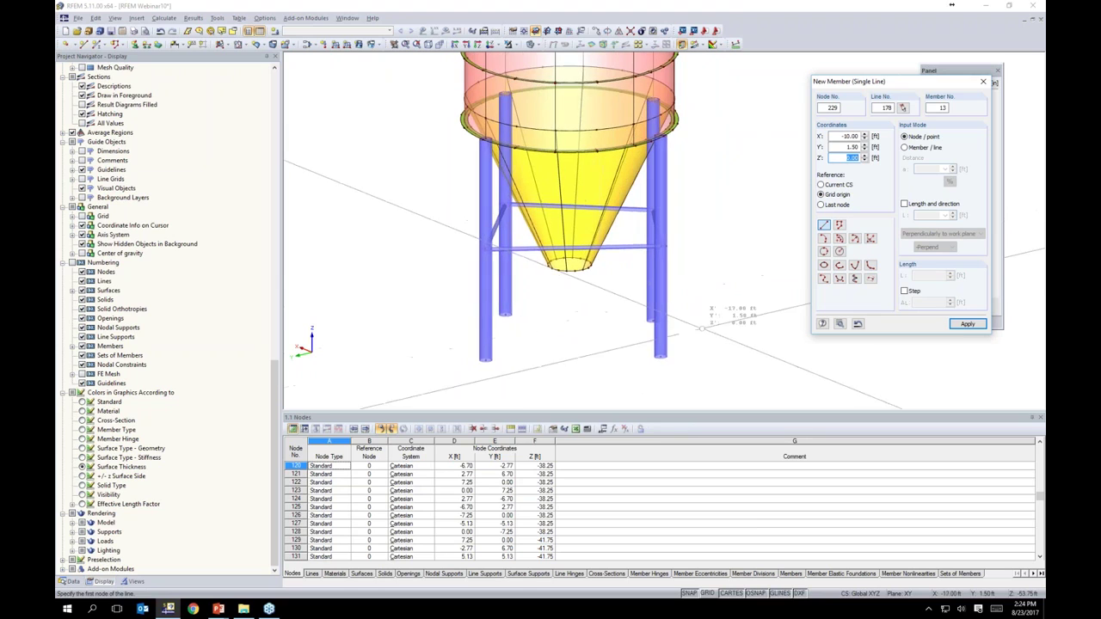
scroll(551, 276, "up", 3)
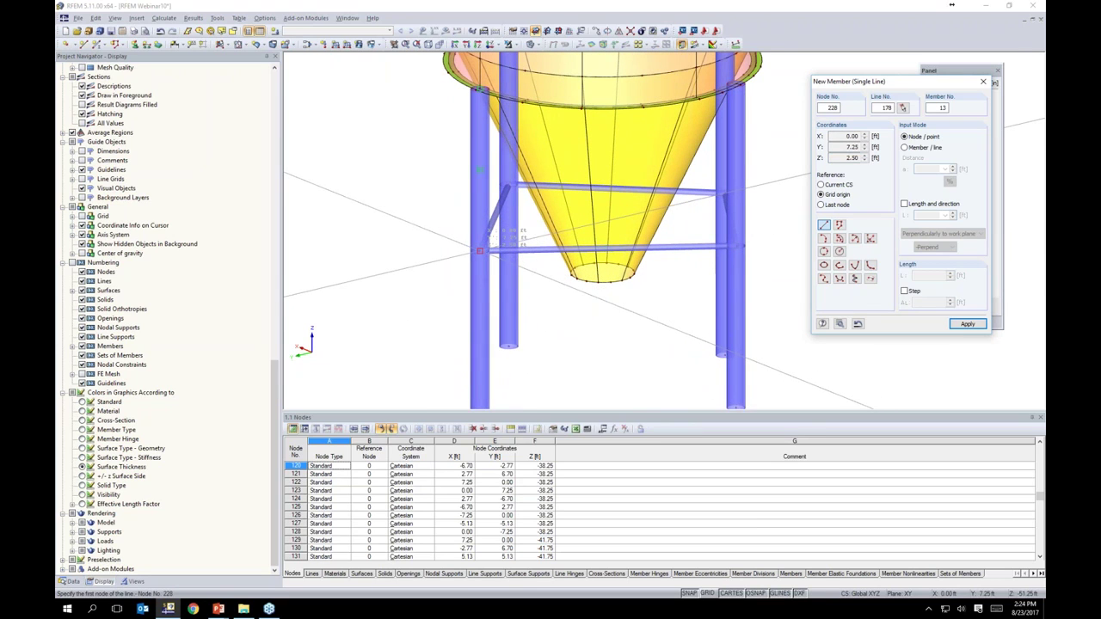
left_click(480, 250)
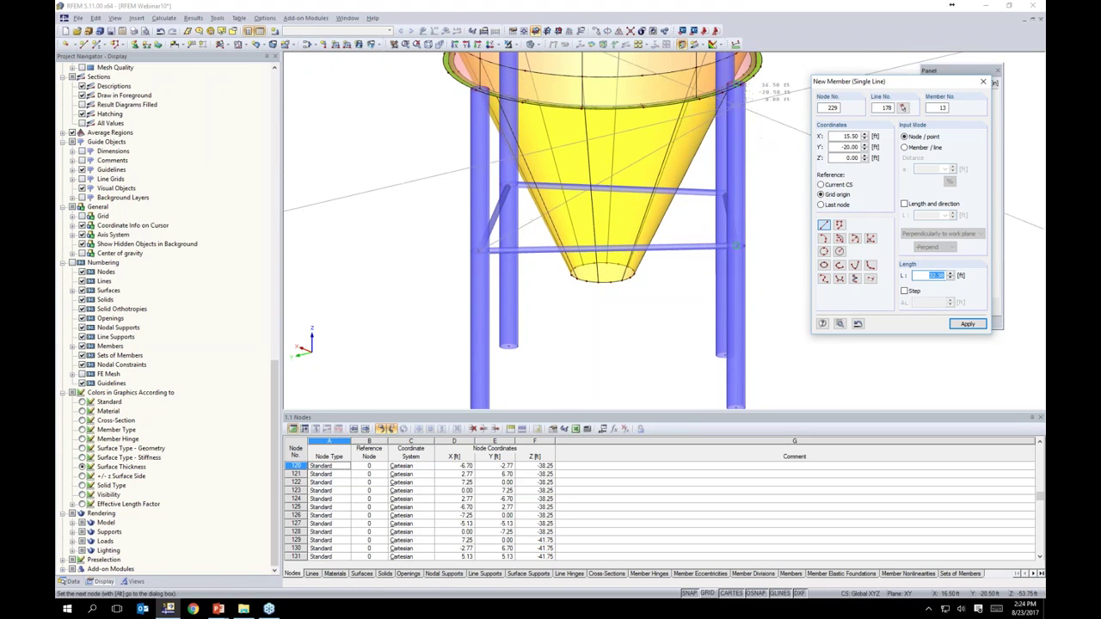
scroll(713, 91, "up", 5)
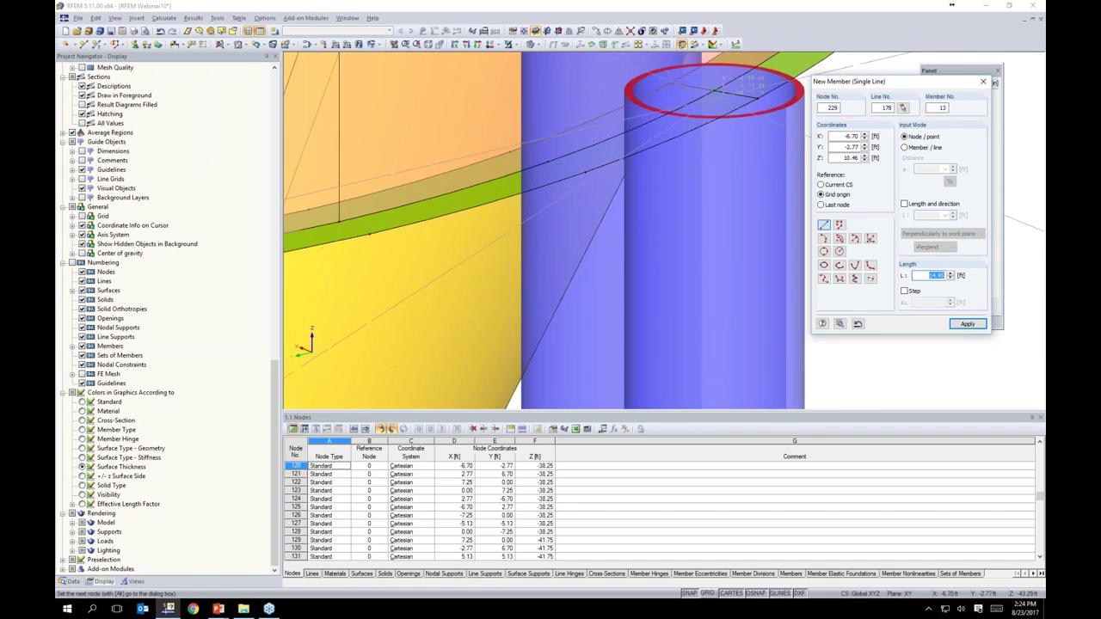
left_click(713, 90)
scroll(714, 90, "down", 5)
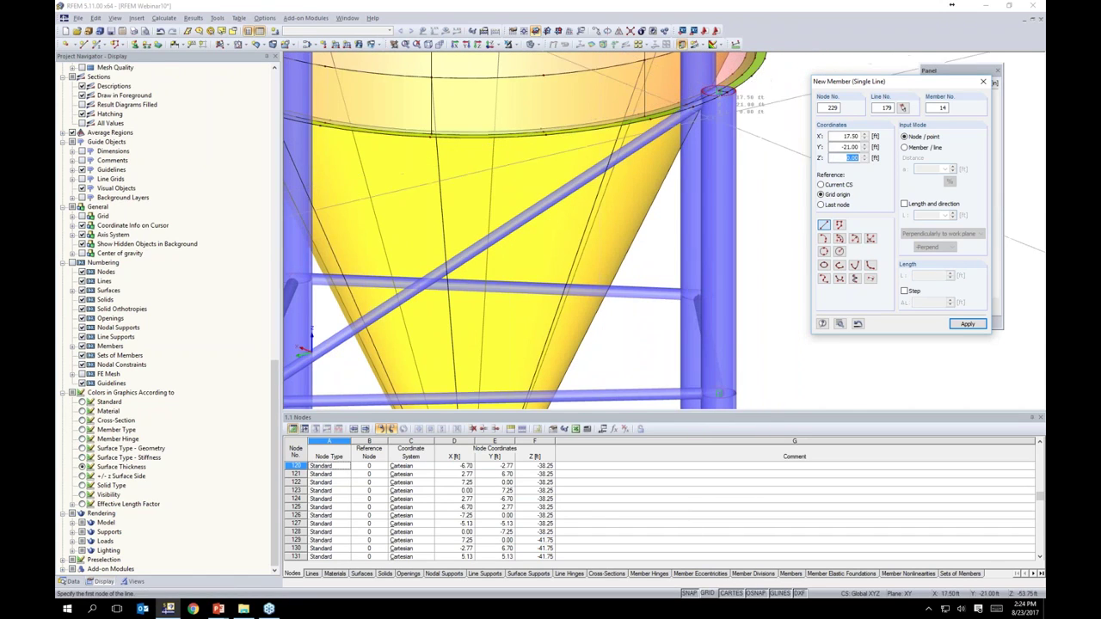
scroll(688, 154, "down", 5)
key("Escape")
middle_click_drag(434, 217, 796, 153, "ctrl")
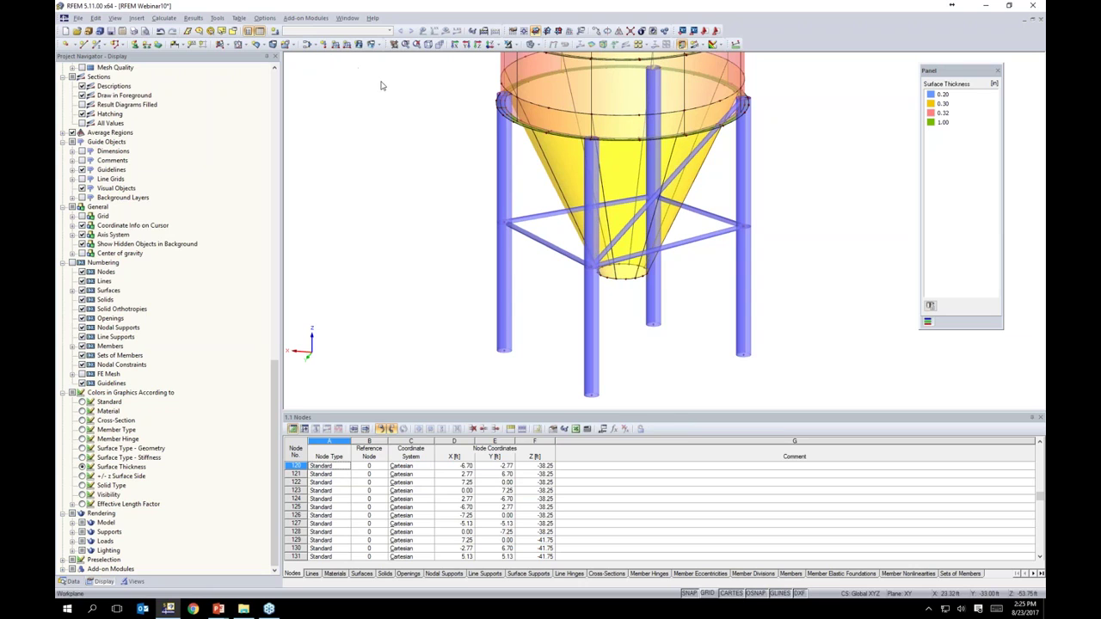
Switch to the Webinar Tank 1 - Members model and examine the diagonal bracing and its connections to the columns.
left_click(348, 17)
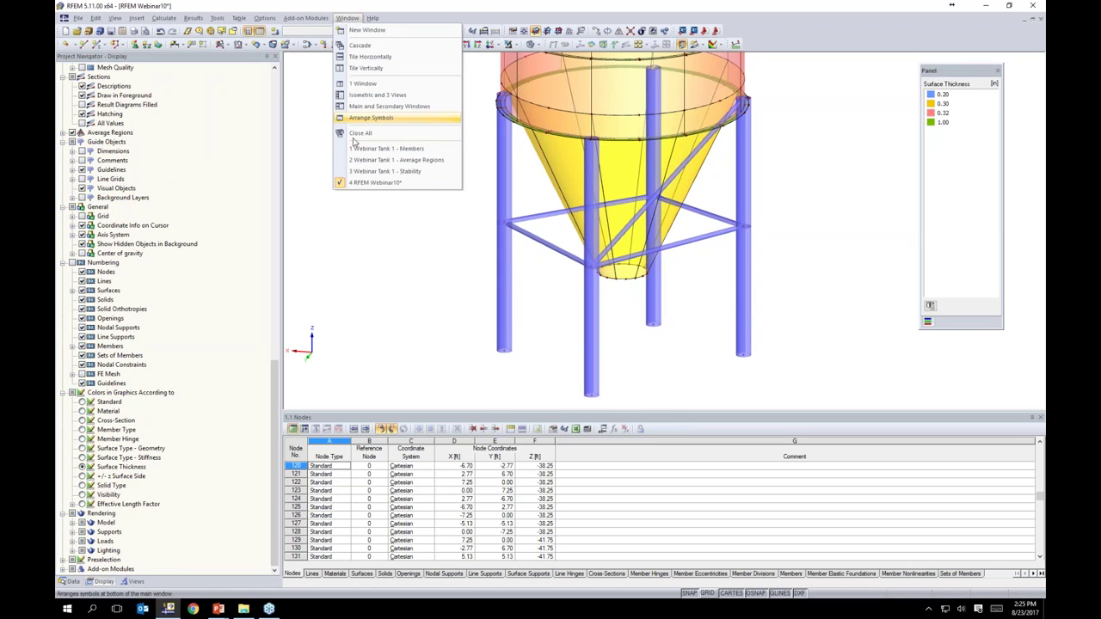
left_click(385, 149)
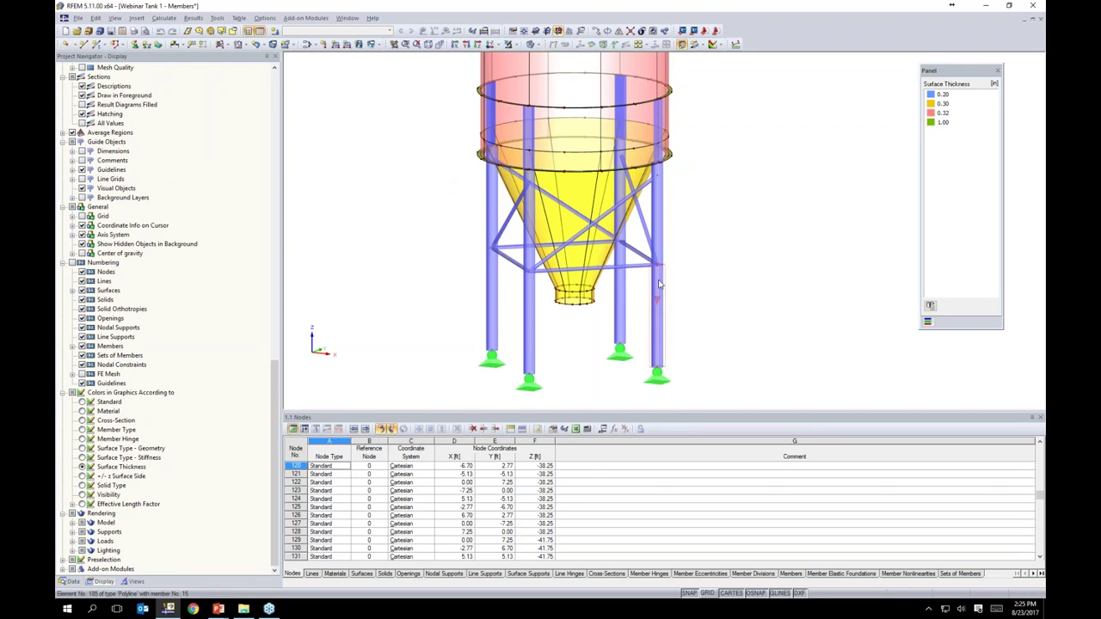
middle_click_drag(704, 270, 400, 250, "ctrl")
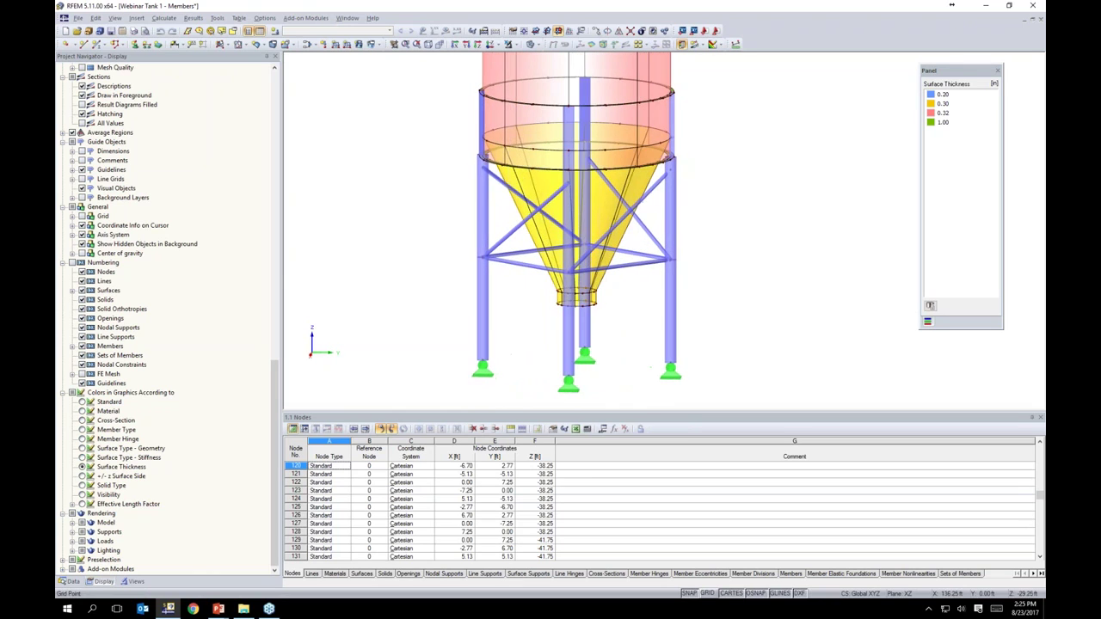
middle_click_drag(666, 230, 531, 238, "ctrl")
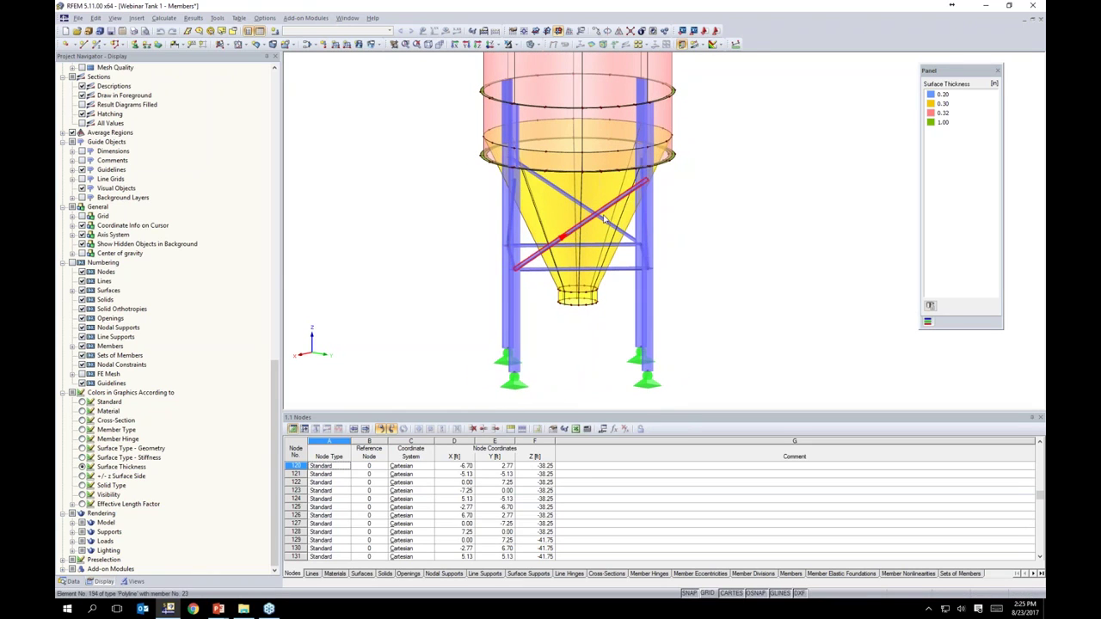
scroll(683, 203, "up", 3)
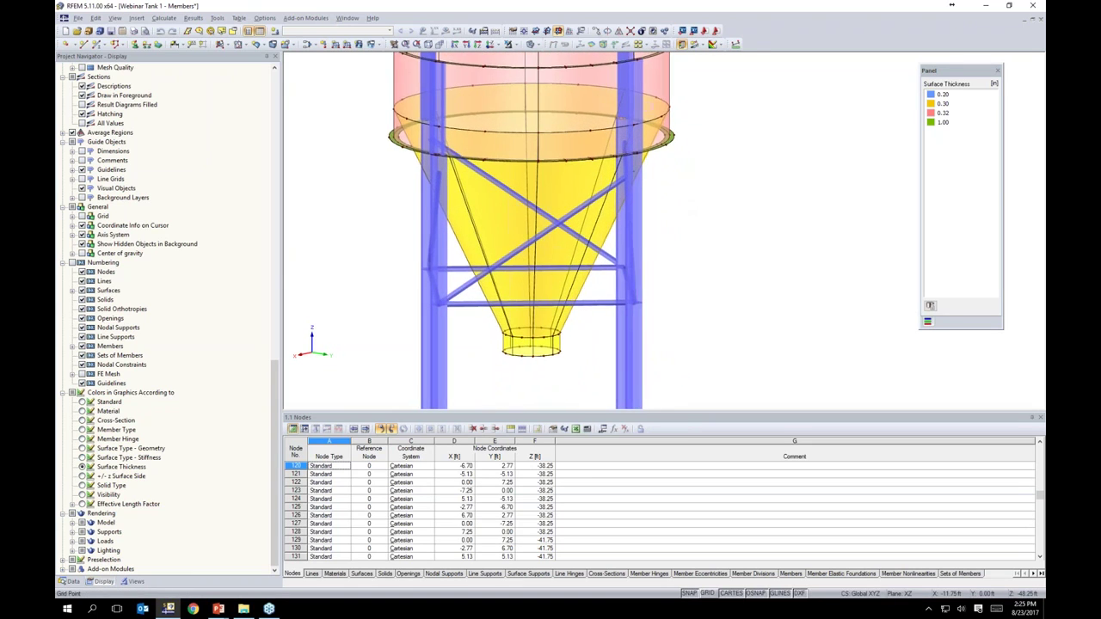
middle_click_drag(795, 217, 678, 159, "ctrl")
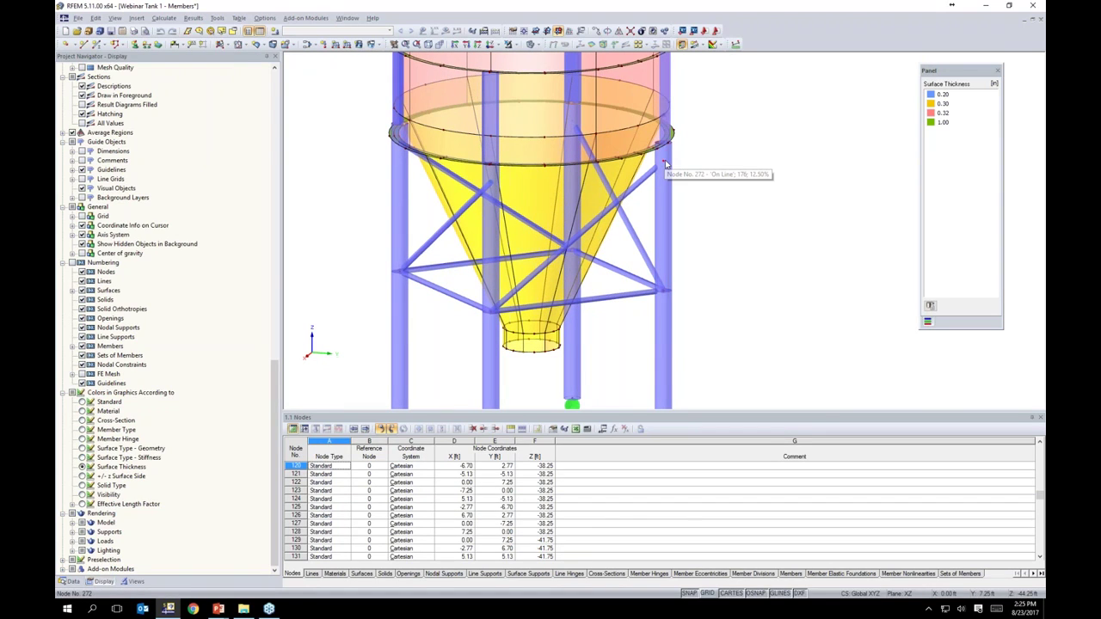
middle_click_drag(710, 157, 643, 125, "ctrl")
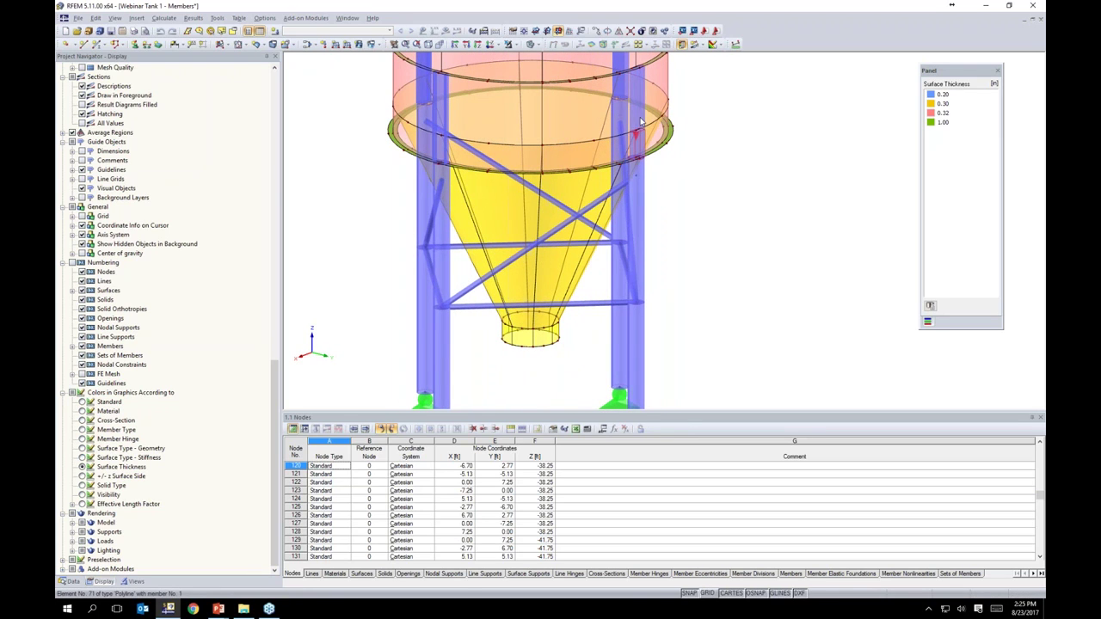
middle_click_drag(690, 184, 602, 144, "ctrl")
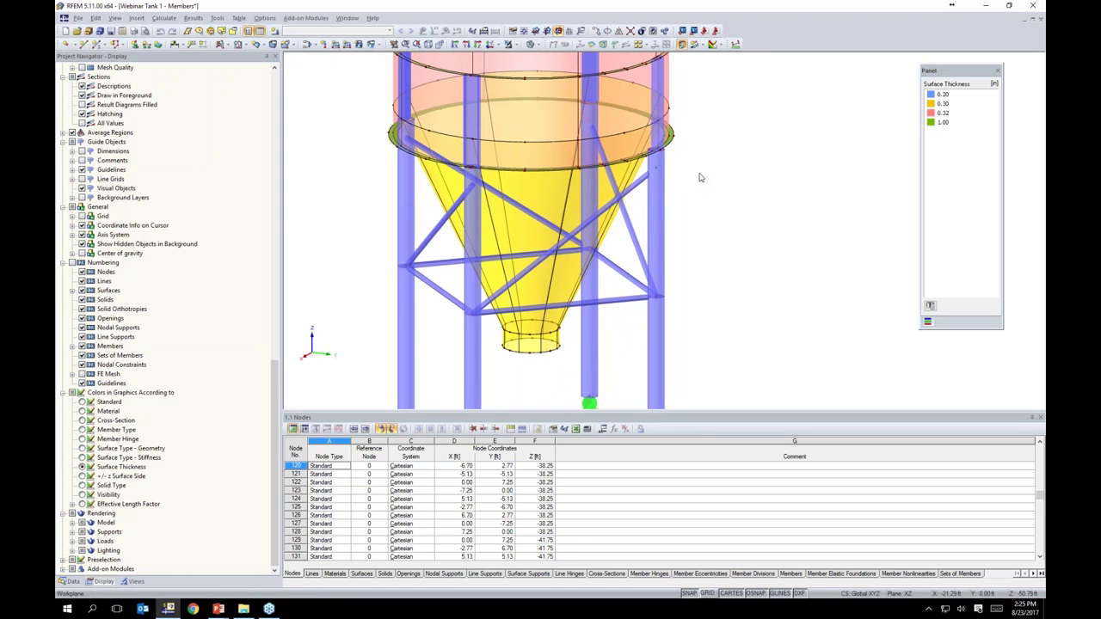
Review the cross-section and rotation of the vertical member between the two stiffening rings on the positive Y side.
double_click(656, 90)
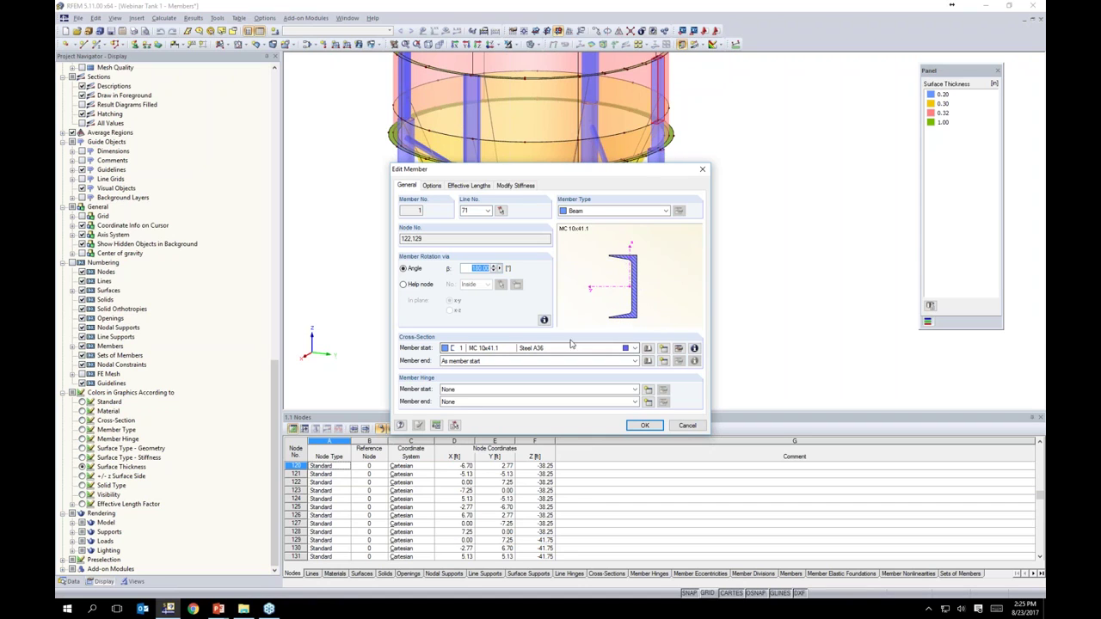
left_click(644, 426)
Review the nodal support definition at the column bases, including the nonlinearity options for displacement in Y, and close the dialogs.
scroll(694, 190, "up", 2)
middle_click_drag(710, 220, 764, 221, "ctrl")
scroll(759, 224, "down", 1)
middle_click_drag(742, 298, 755, 179)
left_click(524, 375)
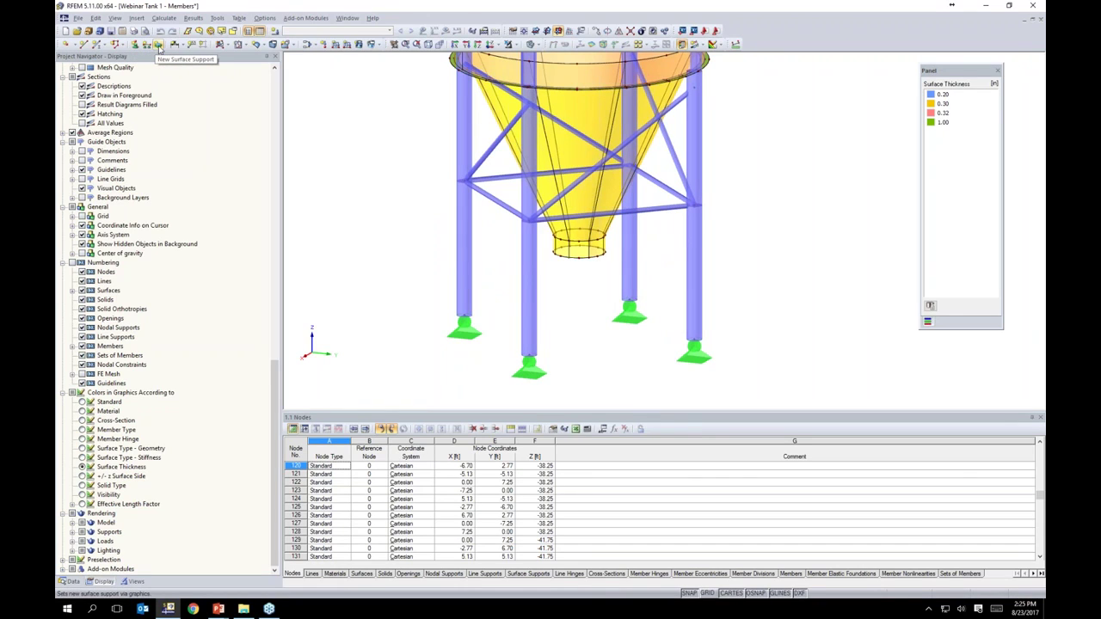
double_click(630, 360)
left_click(566, 255)
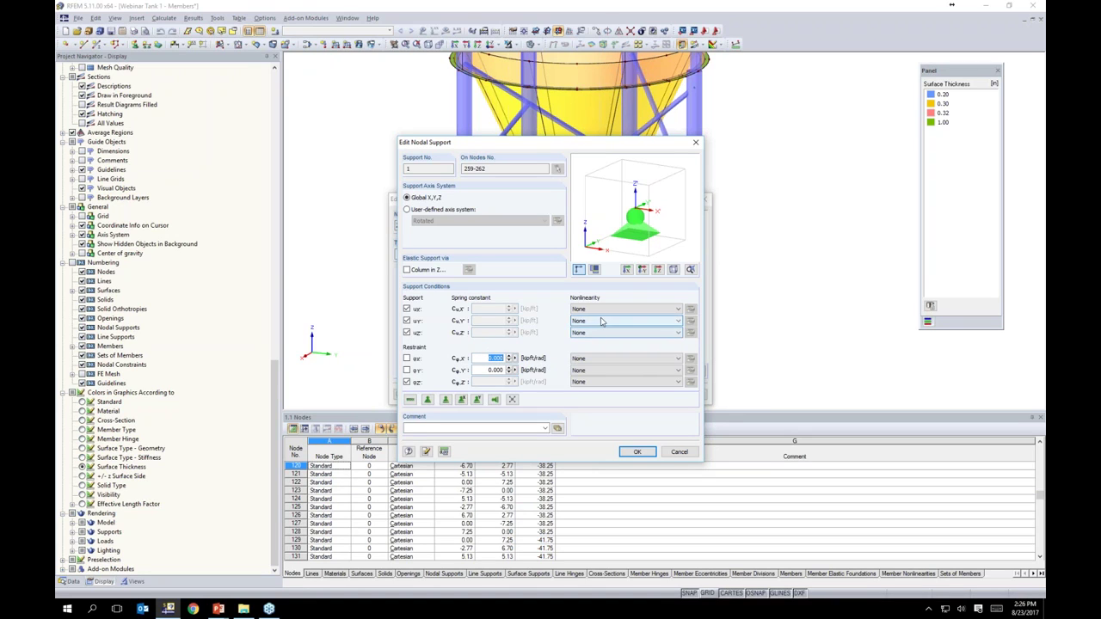
left_click(632, 321)
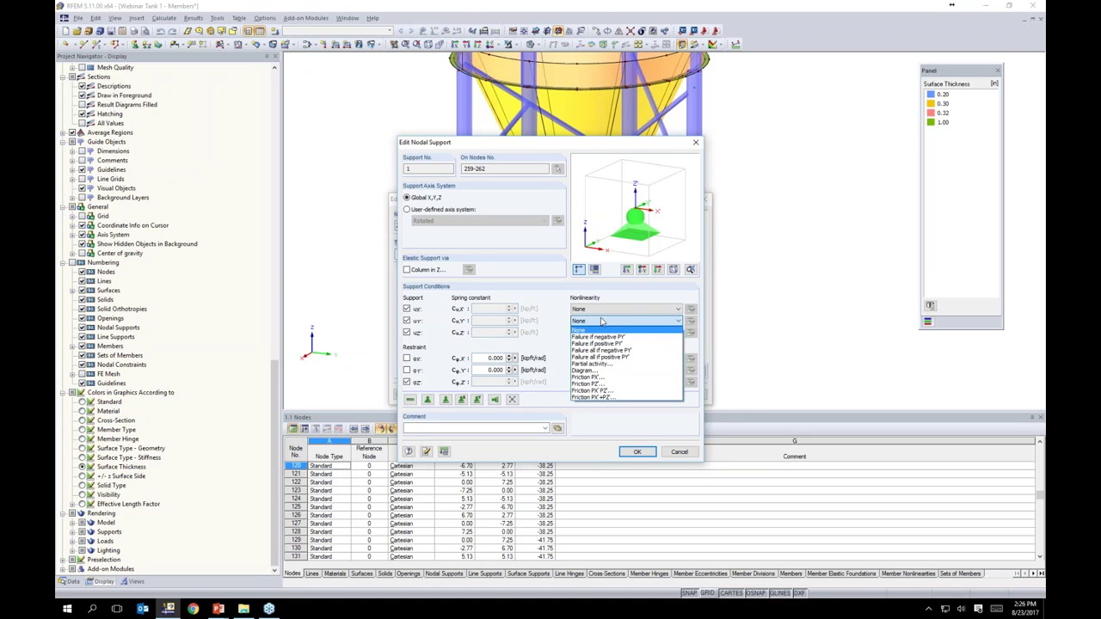
left_click(557, 328)
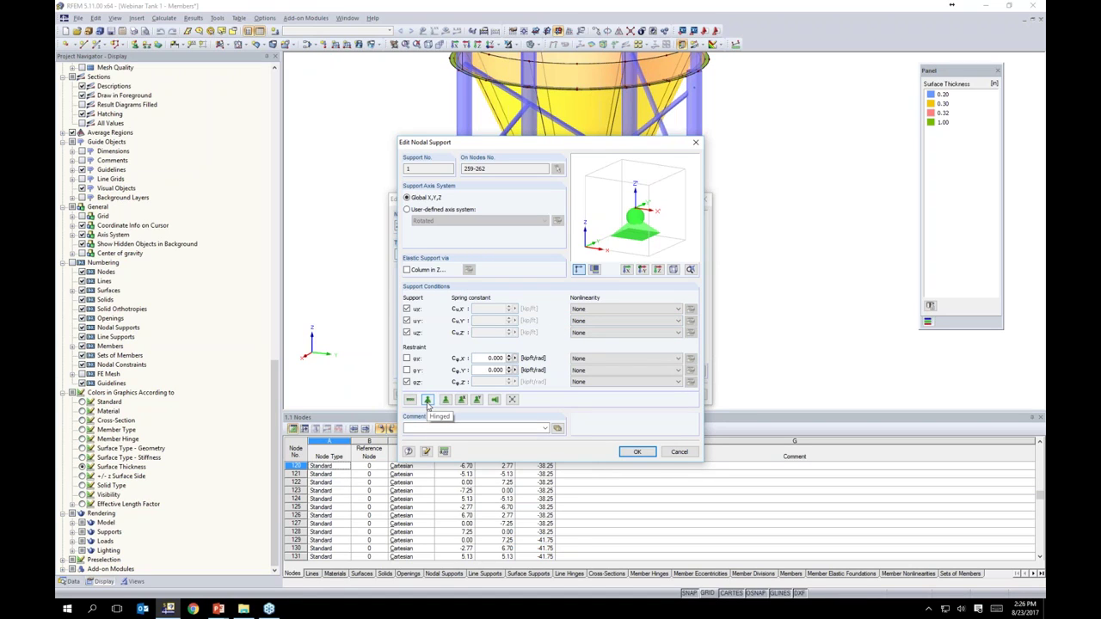
left_click(637, 452)
left_click(688, 396)
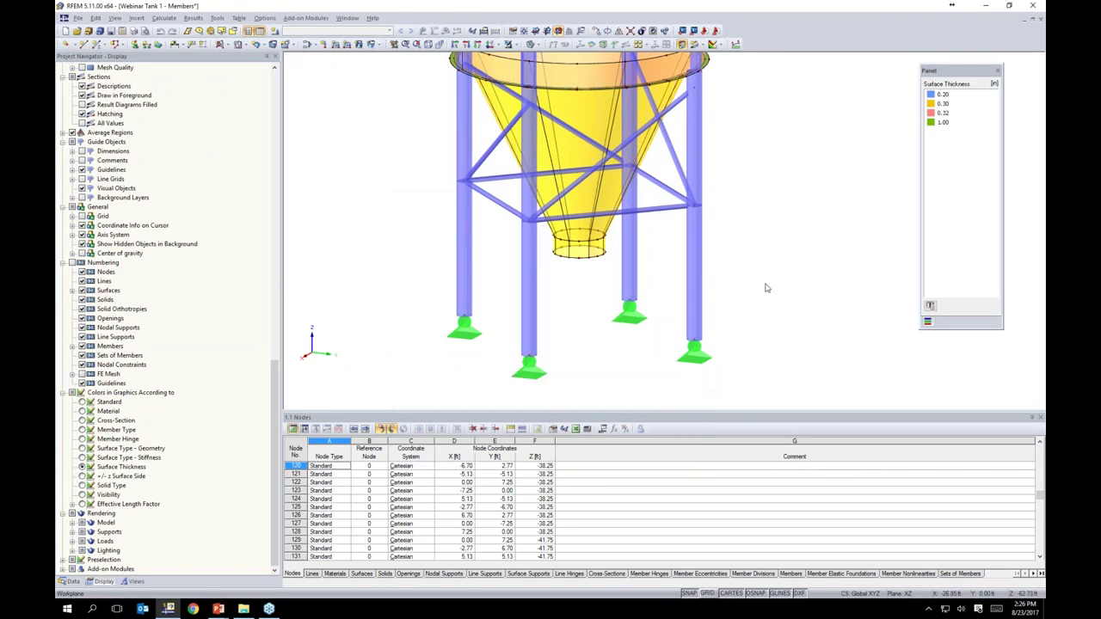
scroll(767, 288, "down", 2)
middle_click_drag(767, 286, 664, 286)
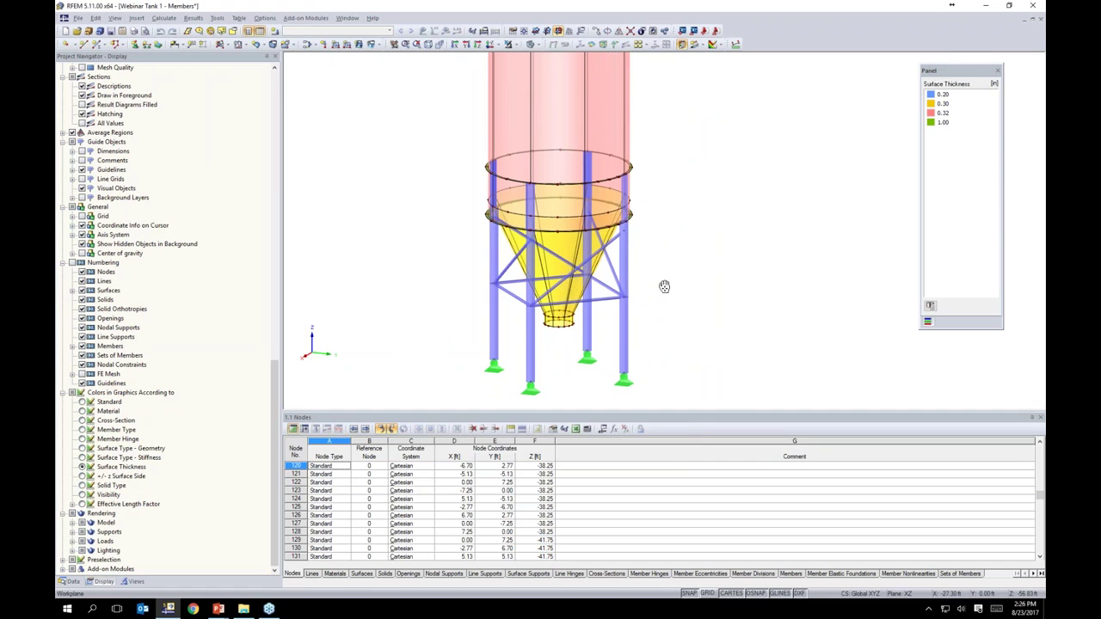
scroll(664, 287, "down", 5)
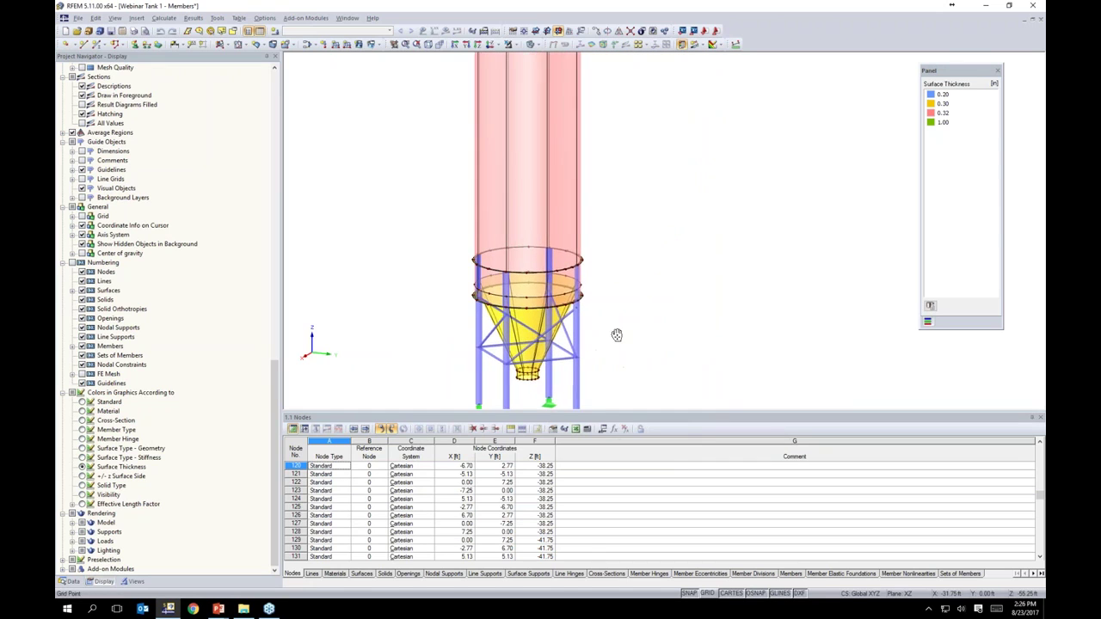
middle_click_drag(620, 257, 661, 241, "ctrl")
scroll(659, 251, "up", 5)
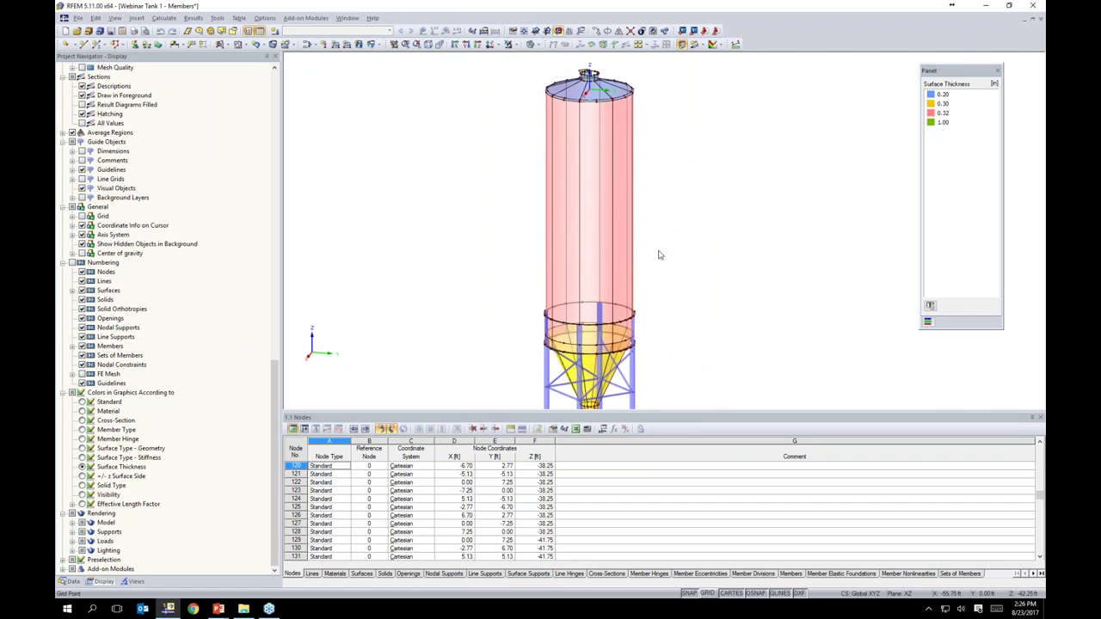
Turn on the local axis systems of the surfaces and examine their directions around the tank wall and roof.
right_click(555, 229)
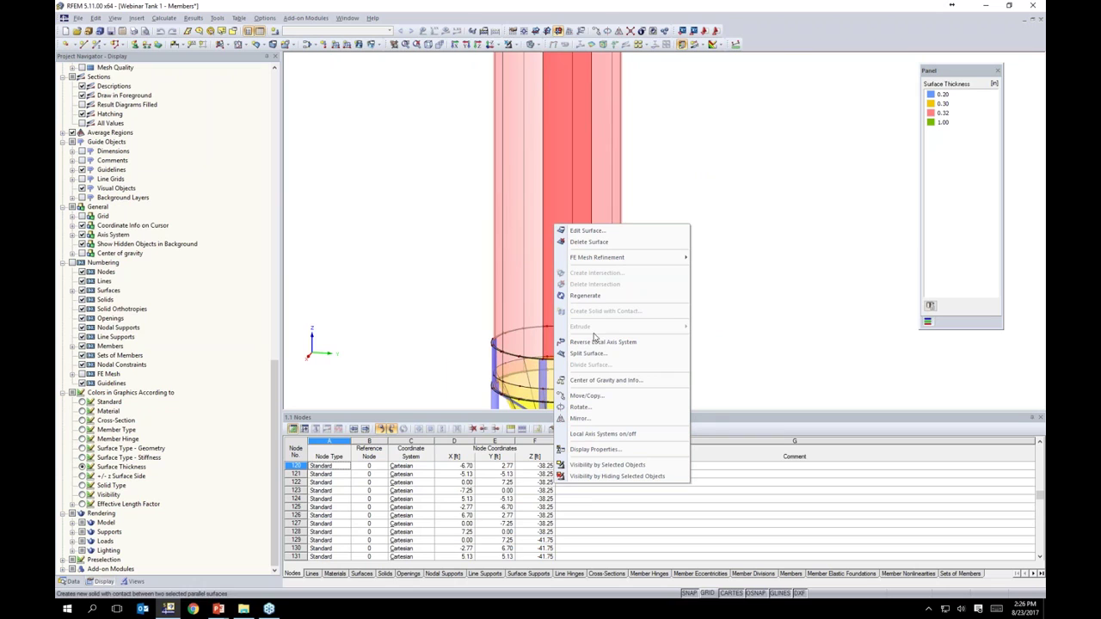
left_click(588, 434)
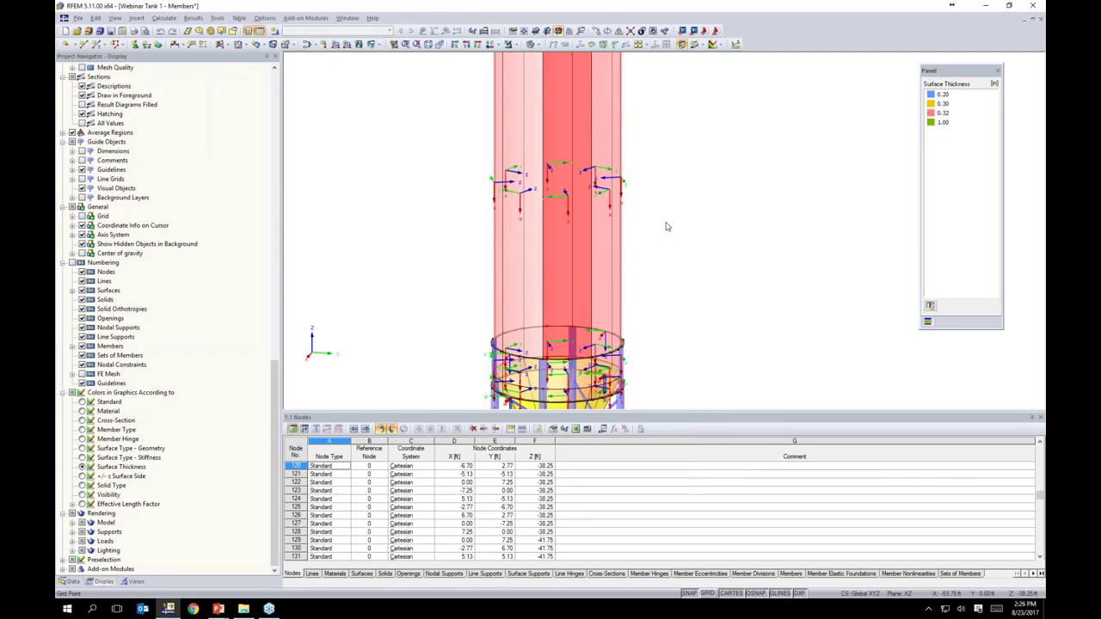
scroll(556, 204, "up", 5)
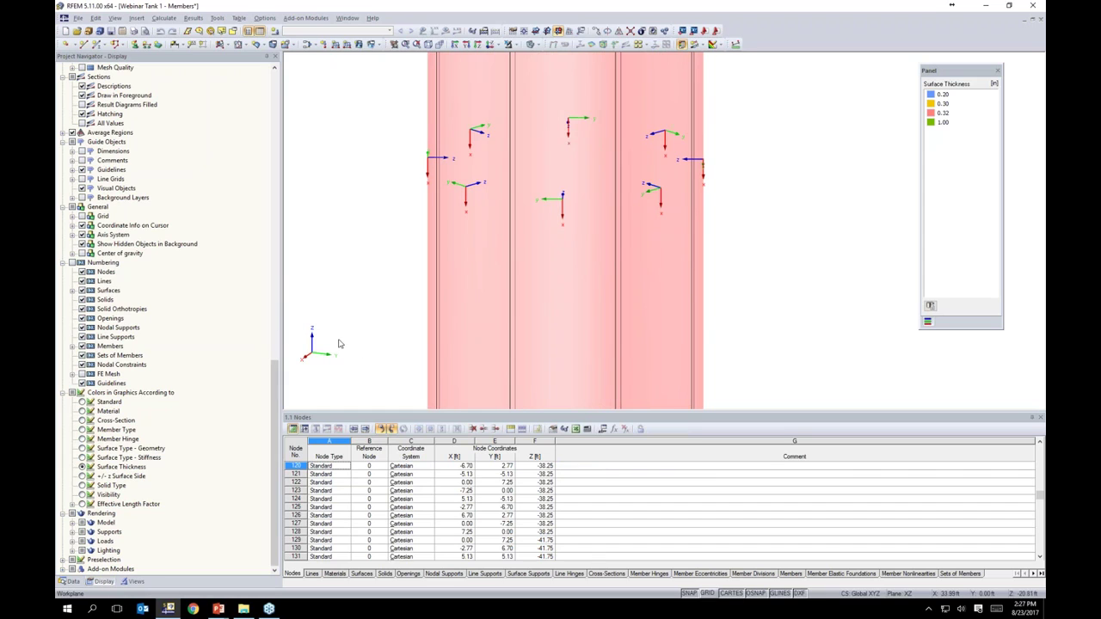
middle_click_drag(789, 221, 515, 227, "ctrl")
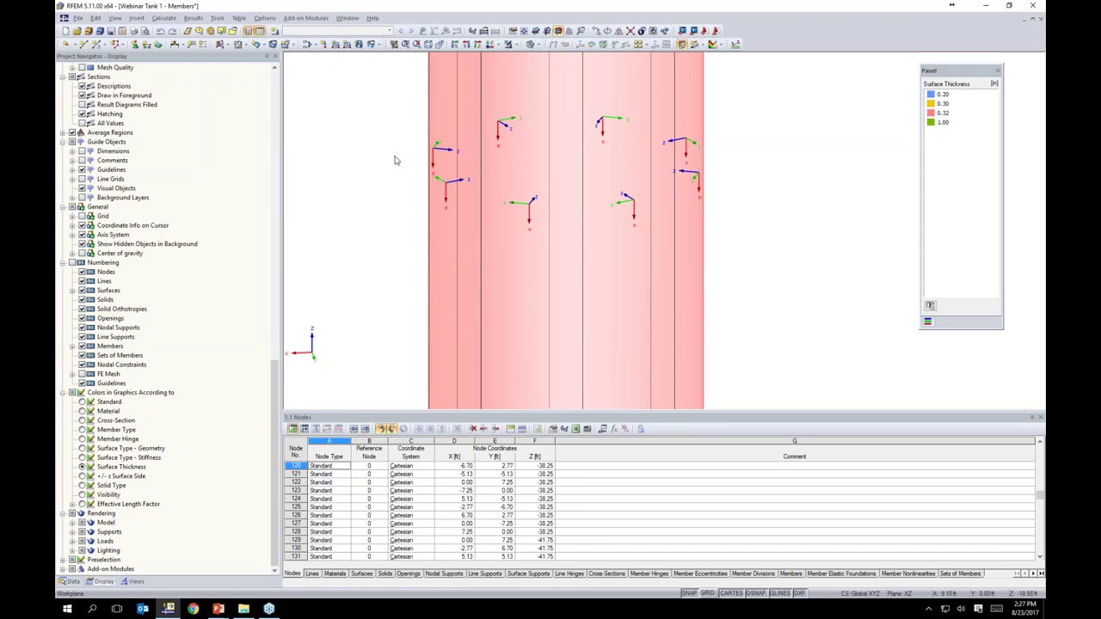
middle_click_drag(762, 219, 378, 218)
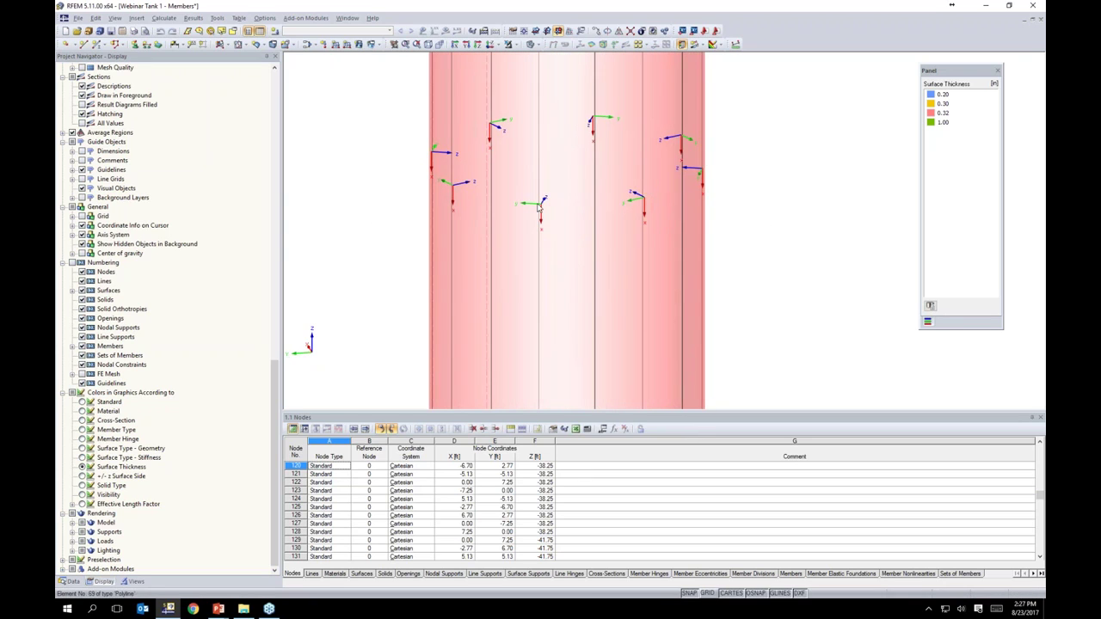
scroll(599, 203, "down", 3)
scroll(582, 336, "down", 2)
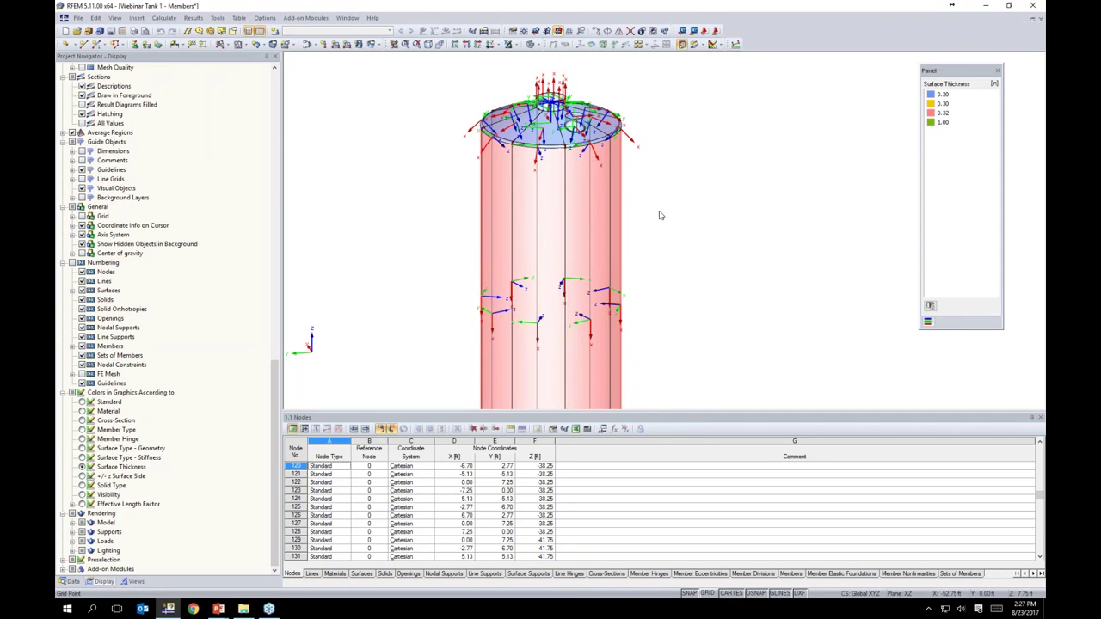
middle_click_drag(659, 214, 522, 160, "ctrl")
scroll(522, 160, "up", 4)
scroll(499, 172, "down", 1)
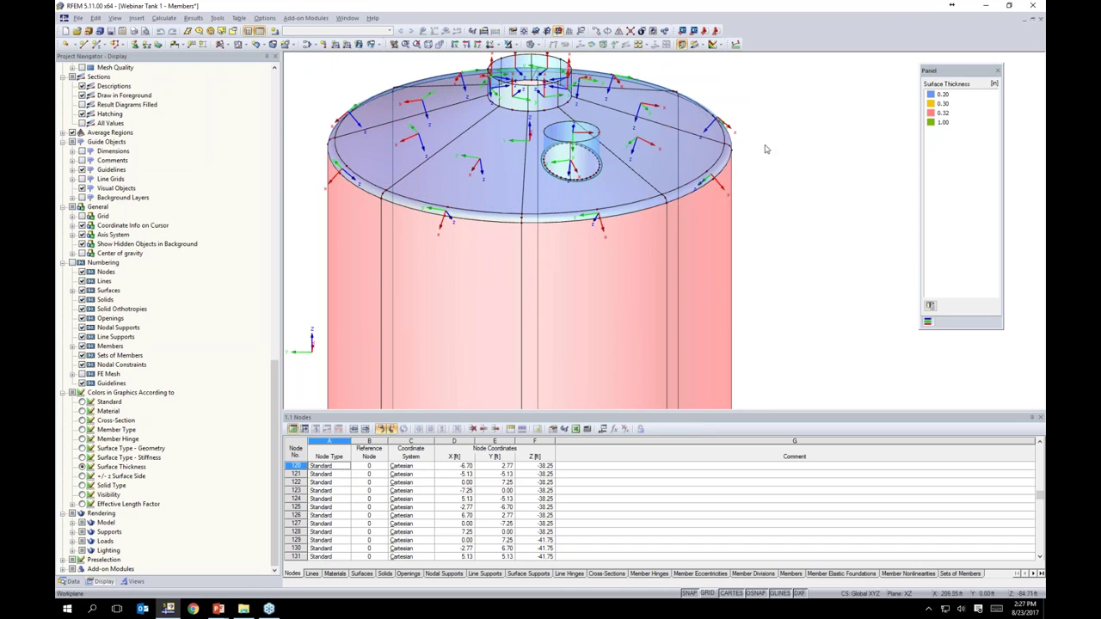
middle_click_drag(695, 209, 348, 209, "ctrl")
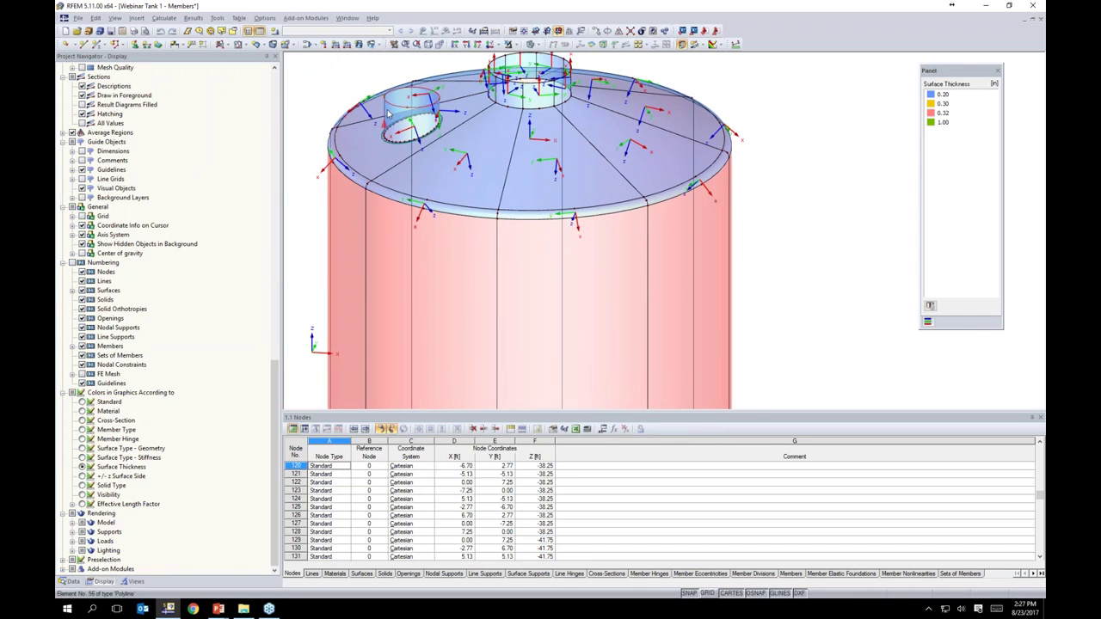
Isolate the roof nozzle surface and the central collar surfaces using visibility by selected objects.
scroll(388, 112, "up", 2)
scroll(387, 113, "up", 1)
left_click(392, 113)
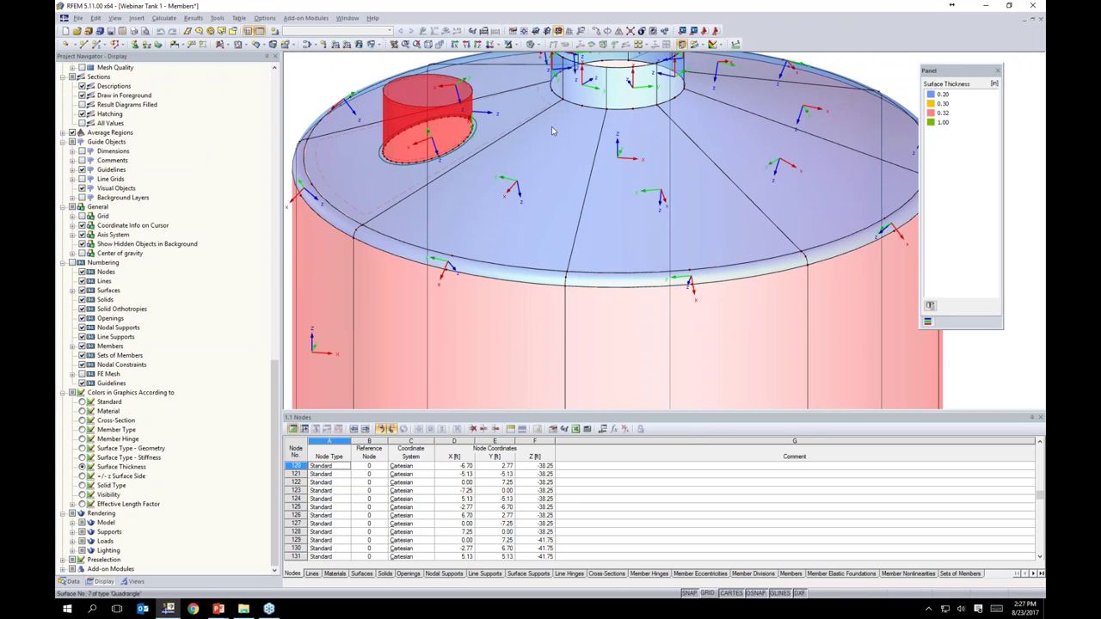
middle_click_drag(612, 216, 613, 172, "ctrl")
scroll(612, 172, "down", 3)
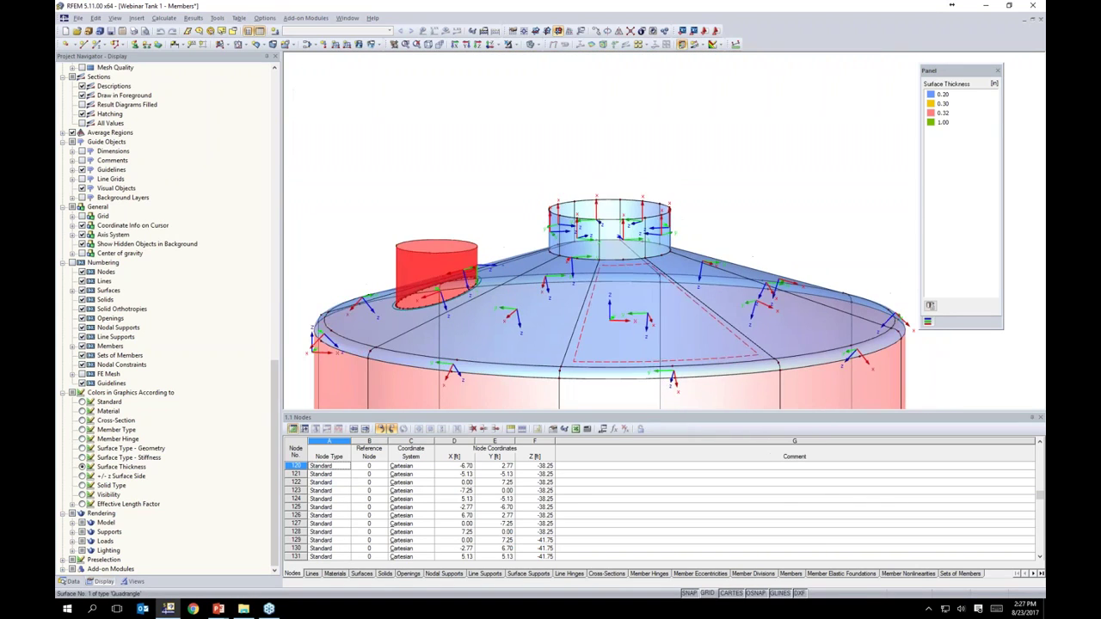
left_click_drag(690, 216, 540, 149)
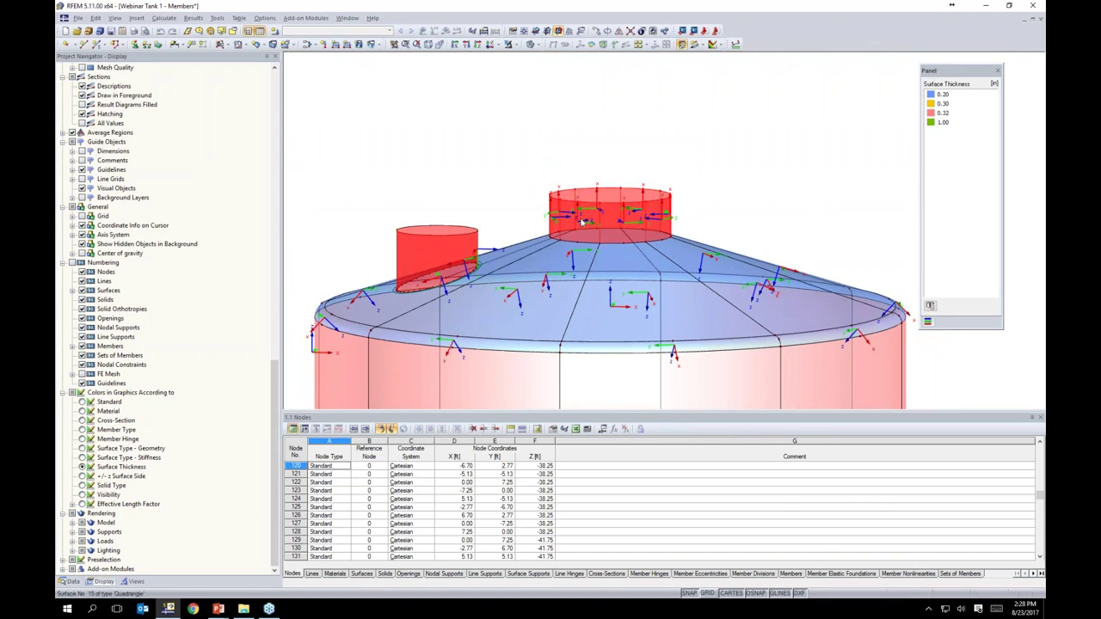
left_click(521, 44)
scroll(501, 262, "up", 2)
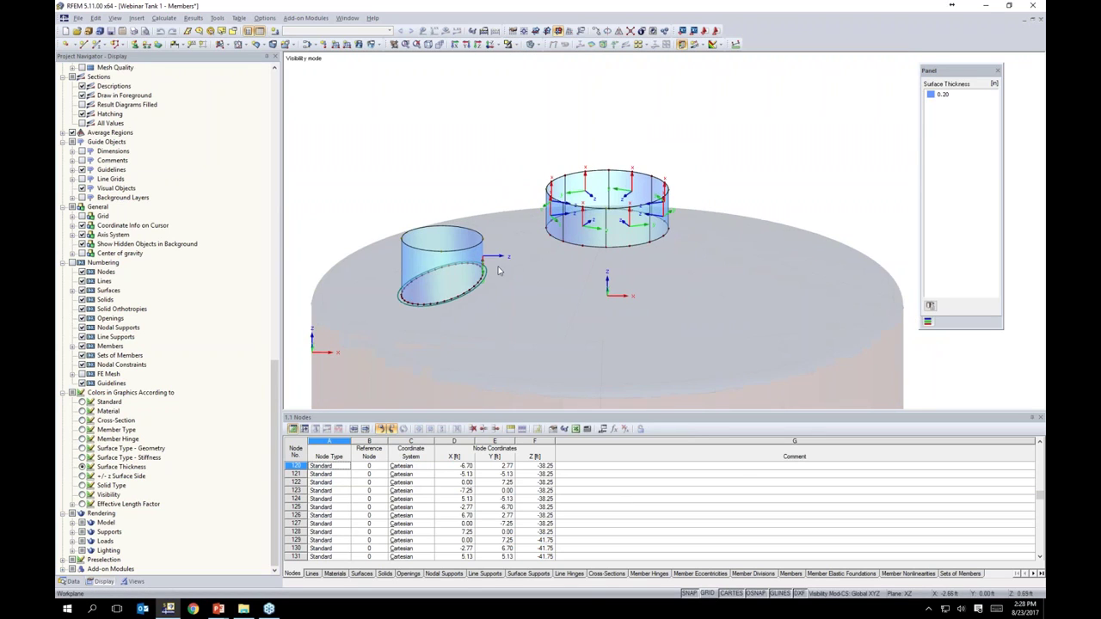
scroll(498, 258, "up", 3)
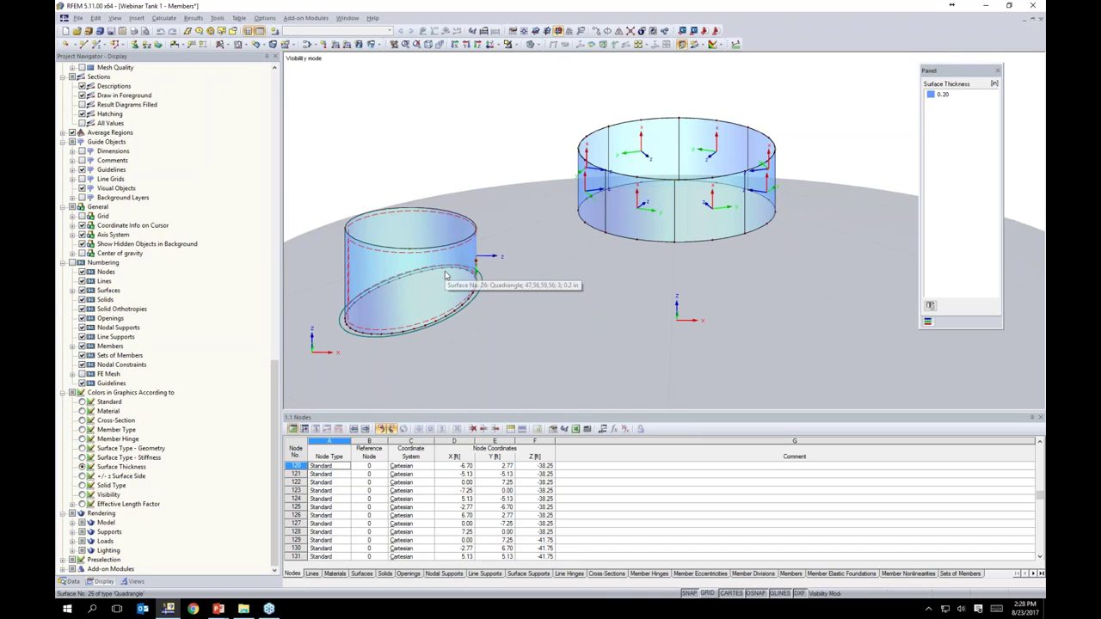
Reverse the local axis system of the roof nozzle surface so its z-axis points inward.
middle_click_drag(506, 311, 545, 276, "ctrl")
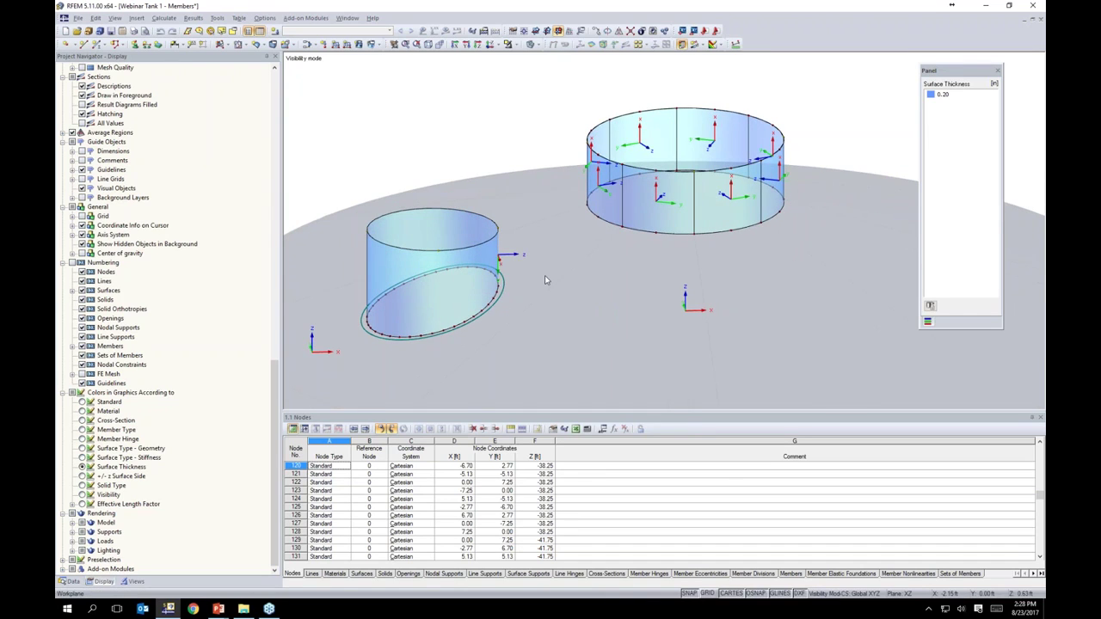
right_click(479, 258)
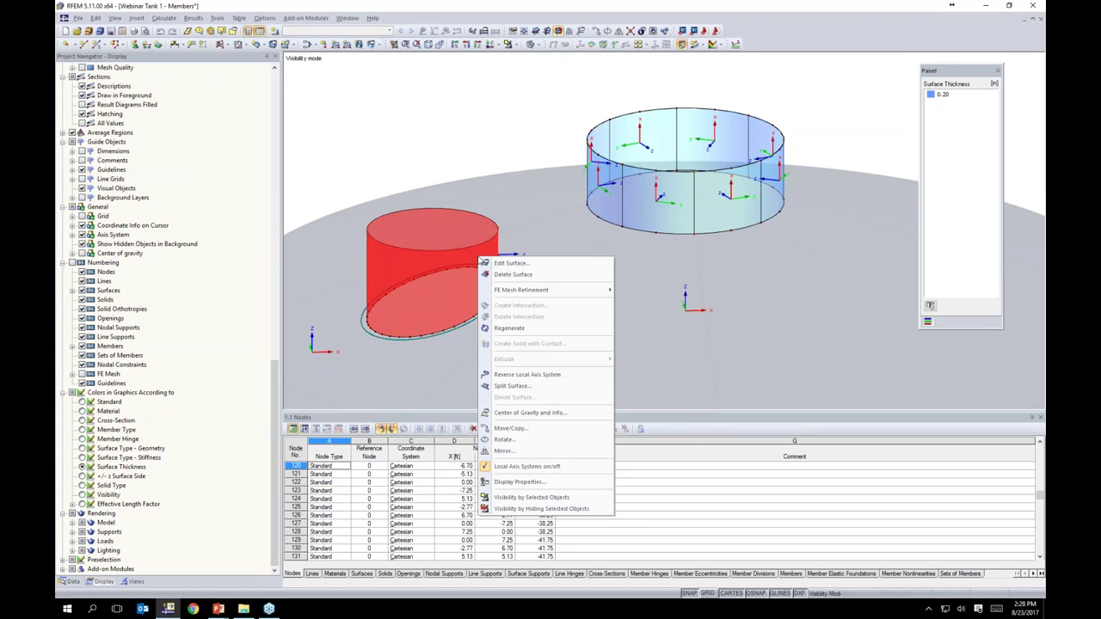
left_click(523, 375)
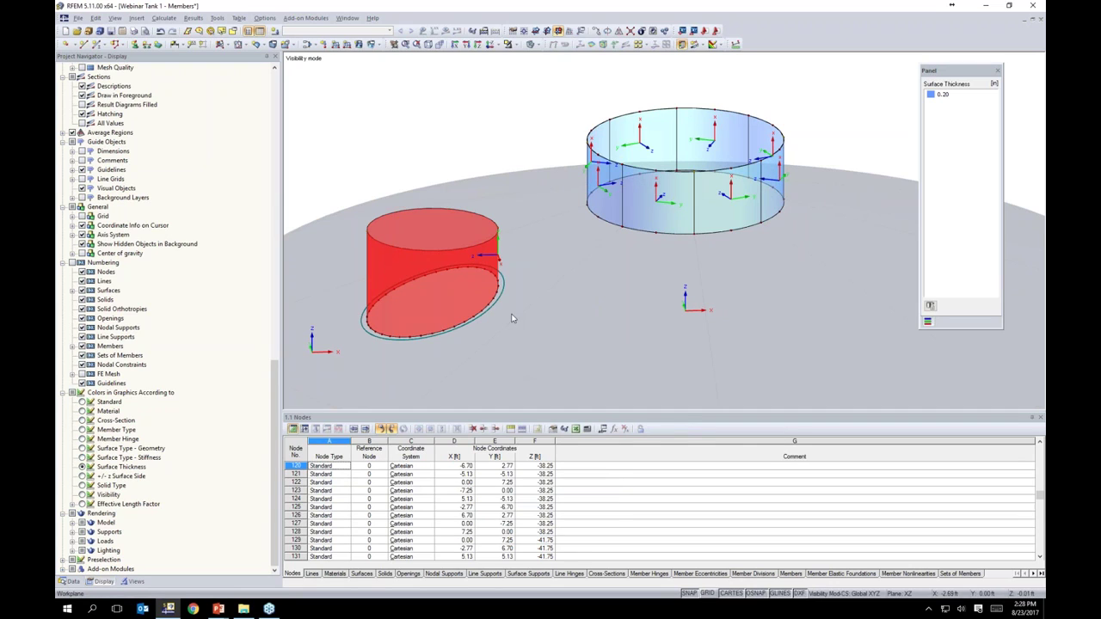
left_click(533, 250)
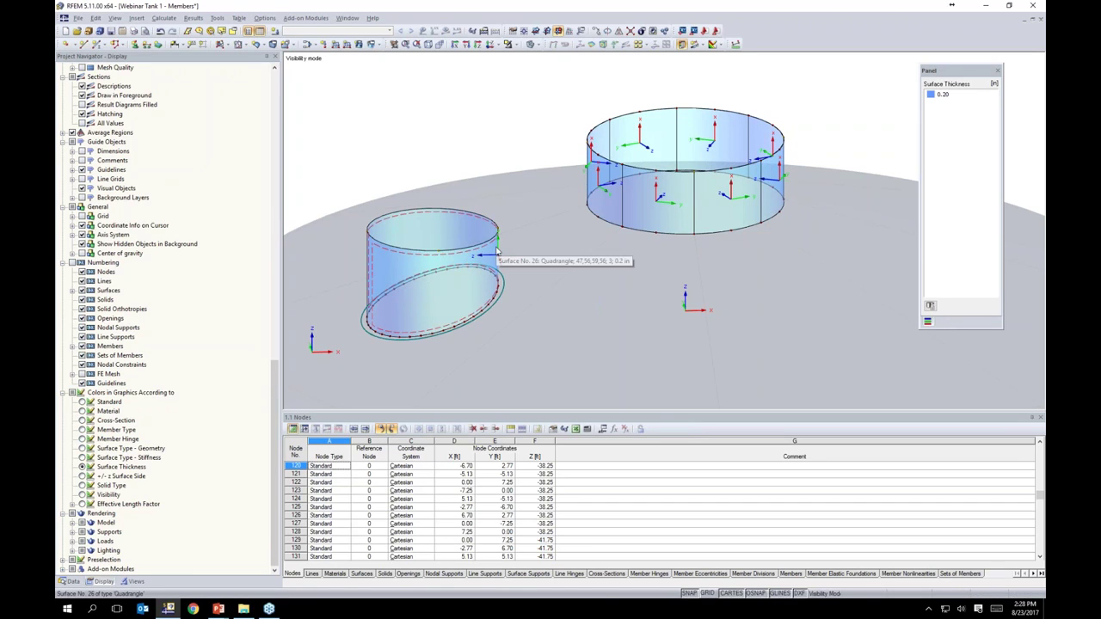
Set the input axes of all nozzle and collar surfaces with local x parallel to a vertical line of the central collar.
middle_click_drag(521, 278, 547, 290, "ctrl")
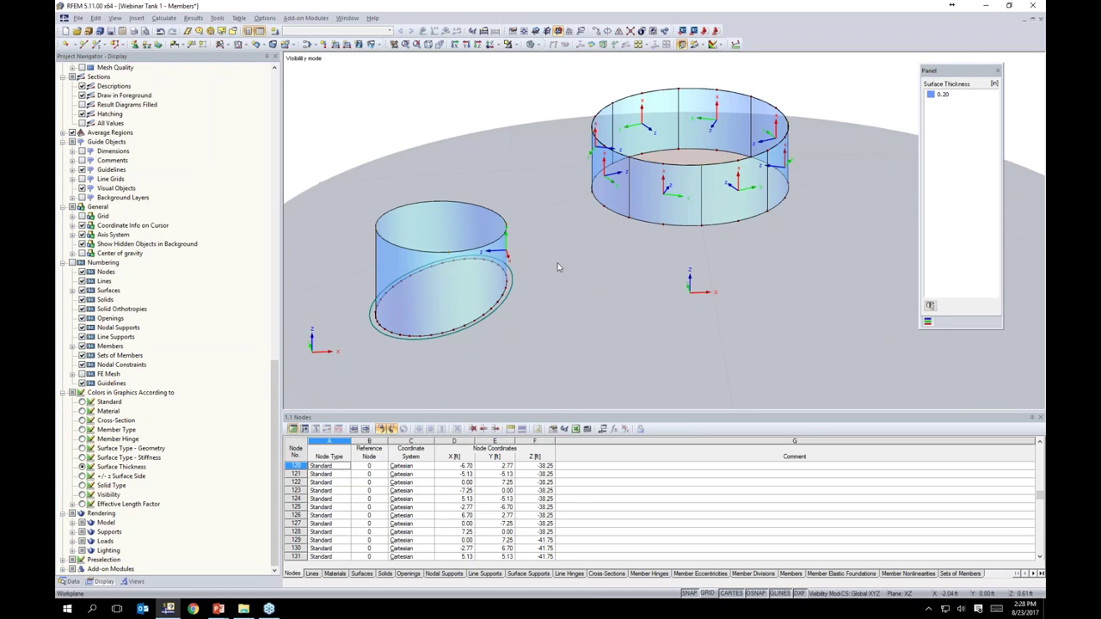
middle_click_drag(557, 264, 548, 276, "ctrl")
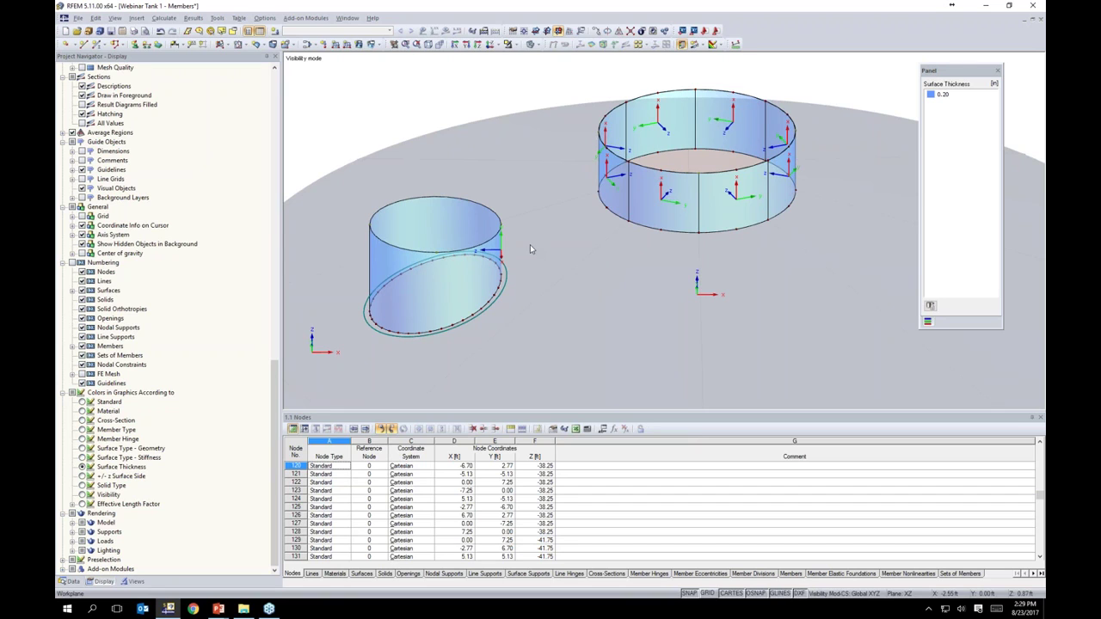
middle_click_drag(534, 271, 551, 267, "ctrl")
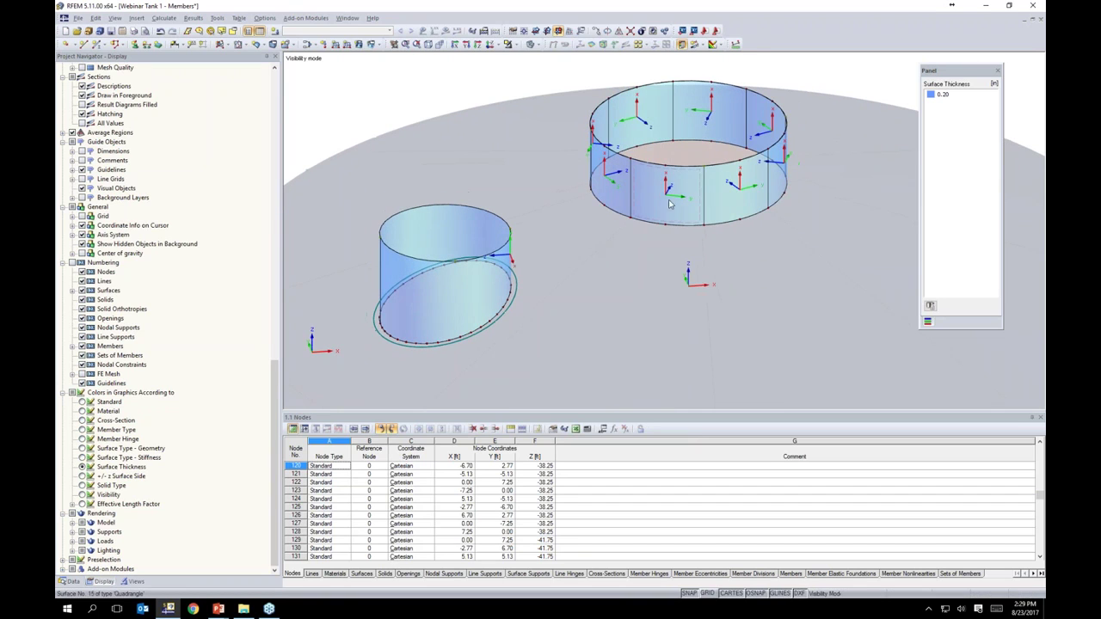
scroll(674, 201, "up", 1)
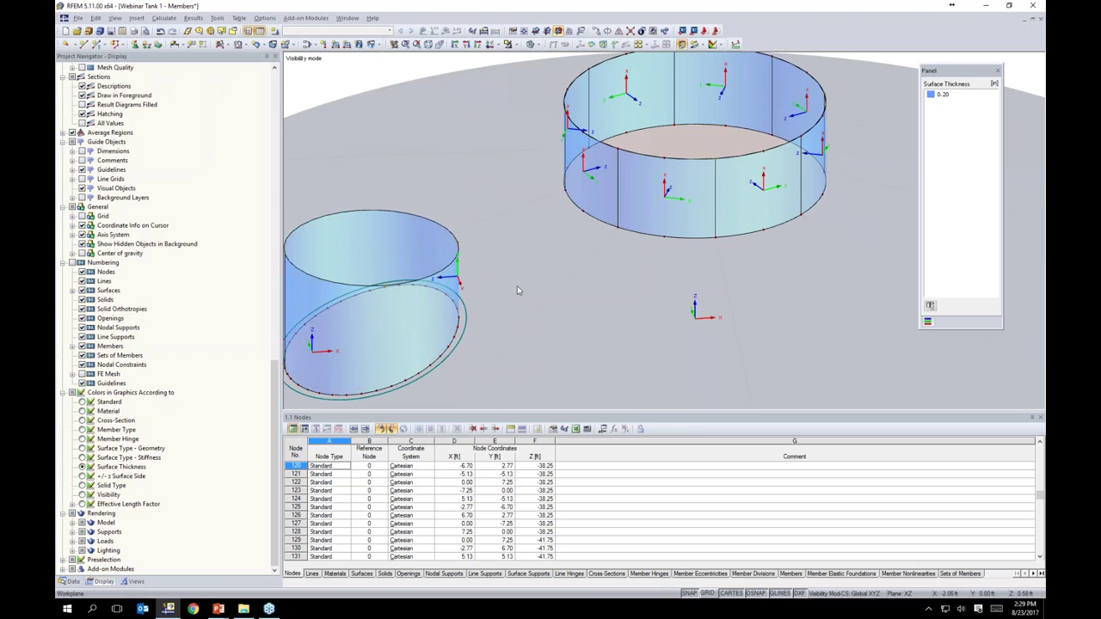
scroll(518, 289, "down", 2)
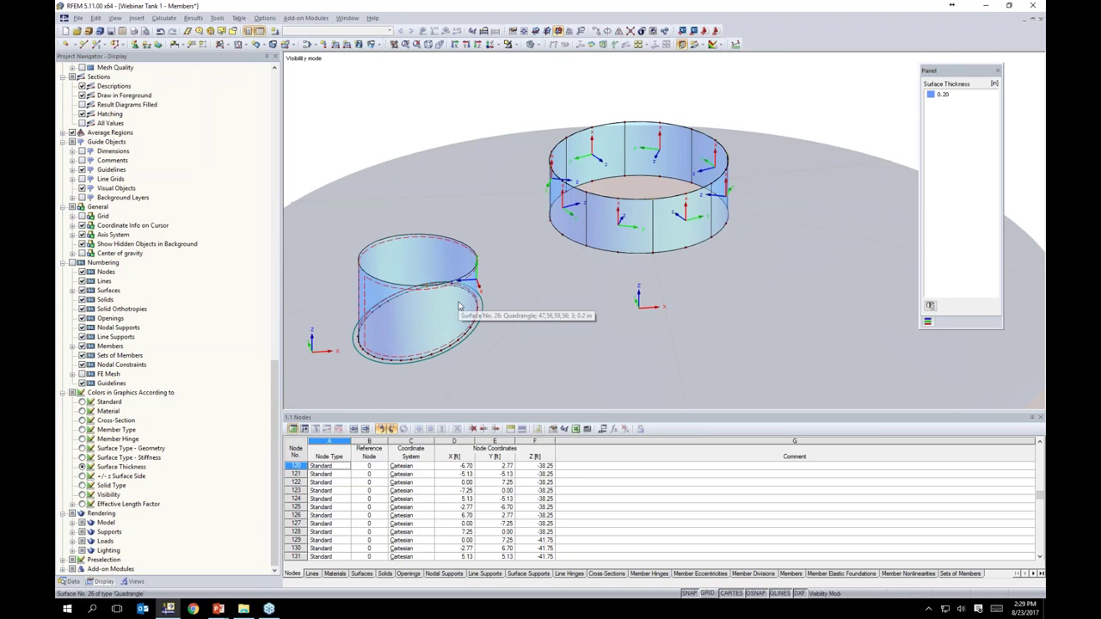
middle_click_drag(480, 294, 511, 272)
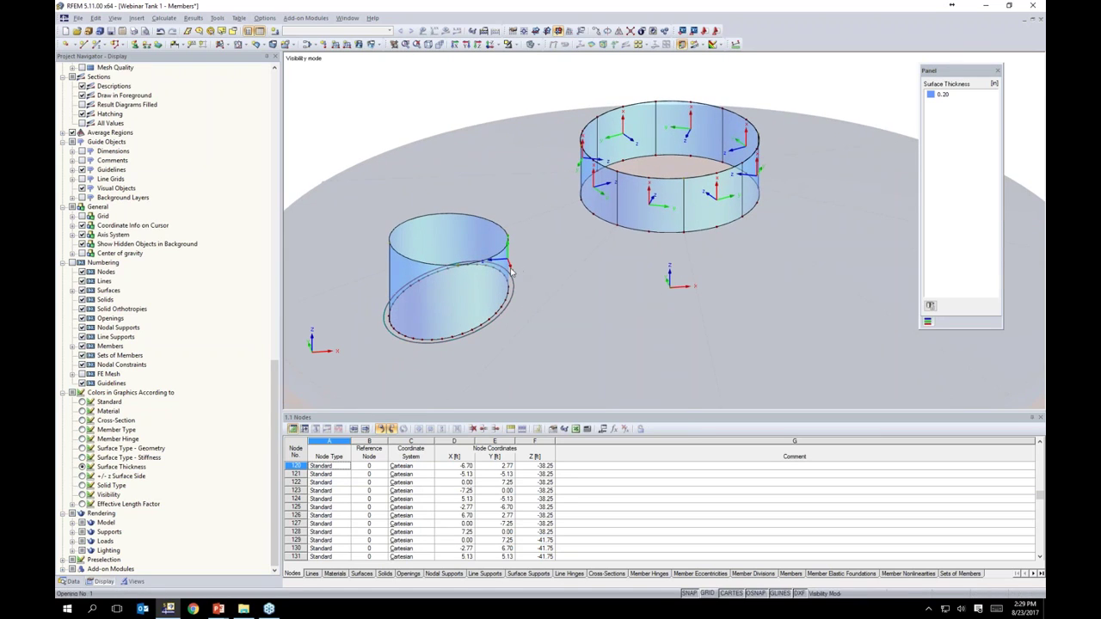
left_click_drag(798, 370, 349, 85)
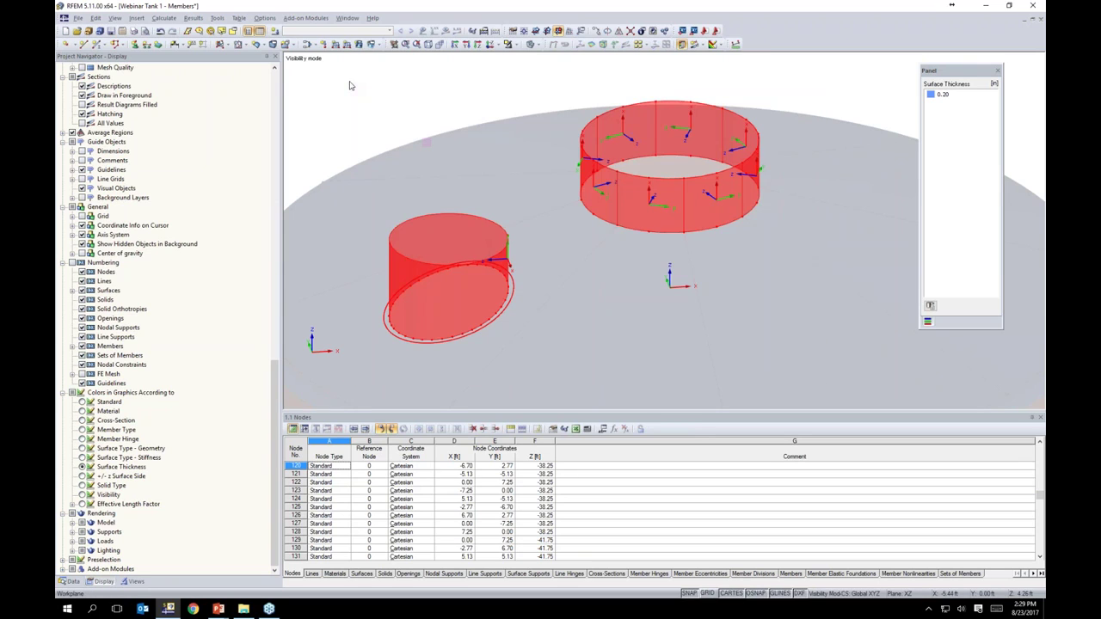
double_click(629, 201)
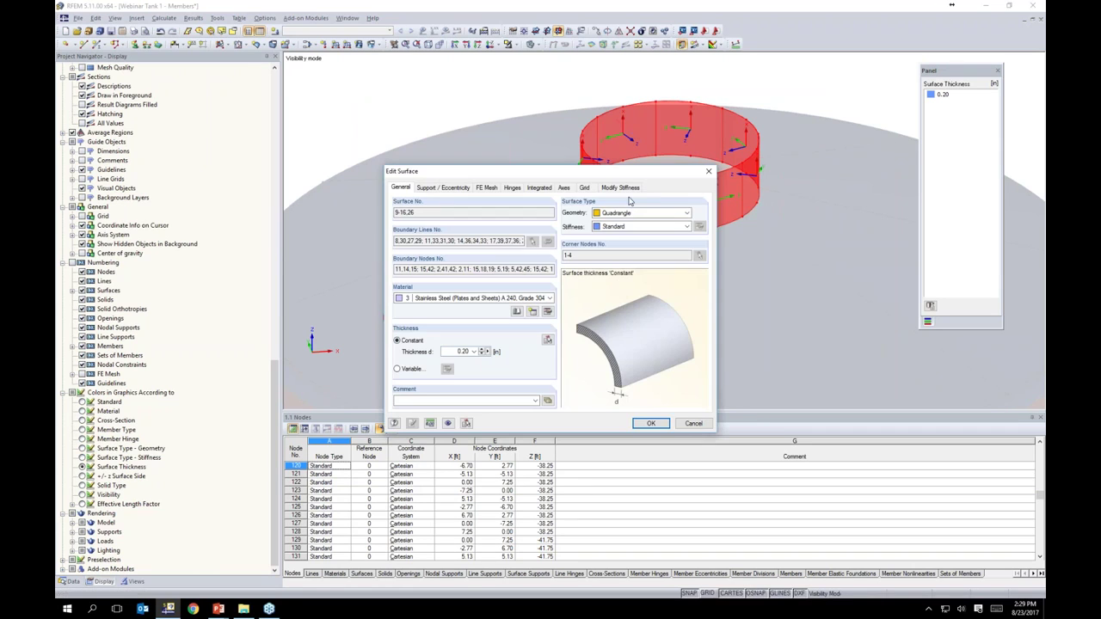
left_click(564, 188)
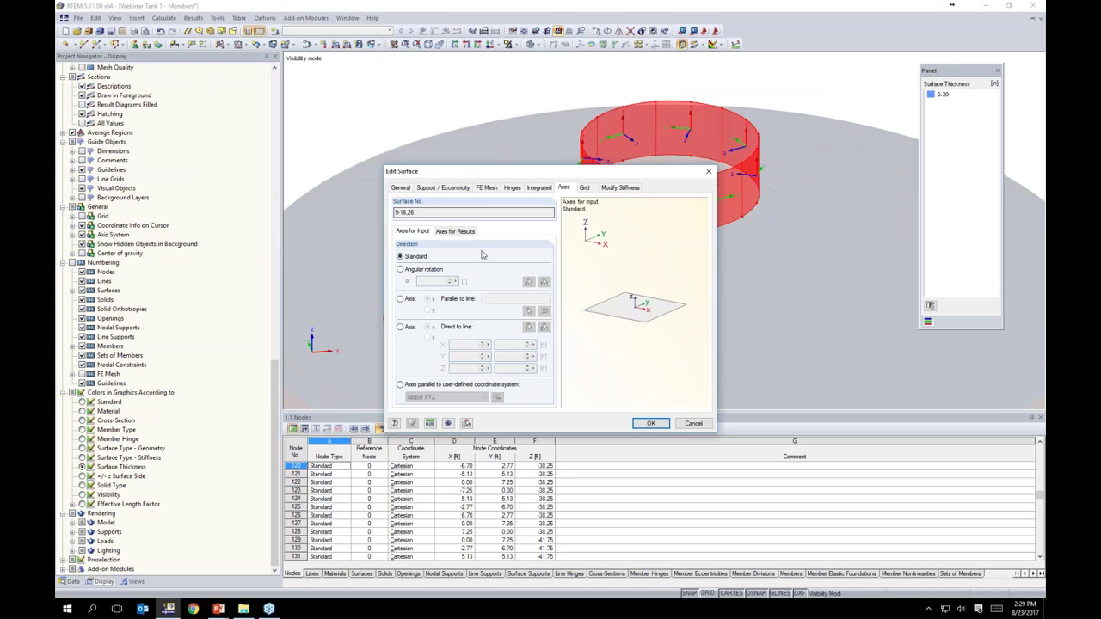
left_click(400, 298)
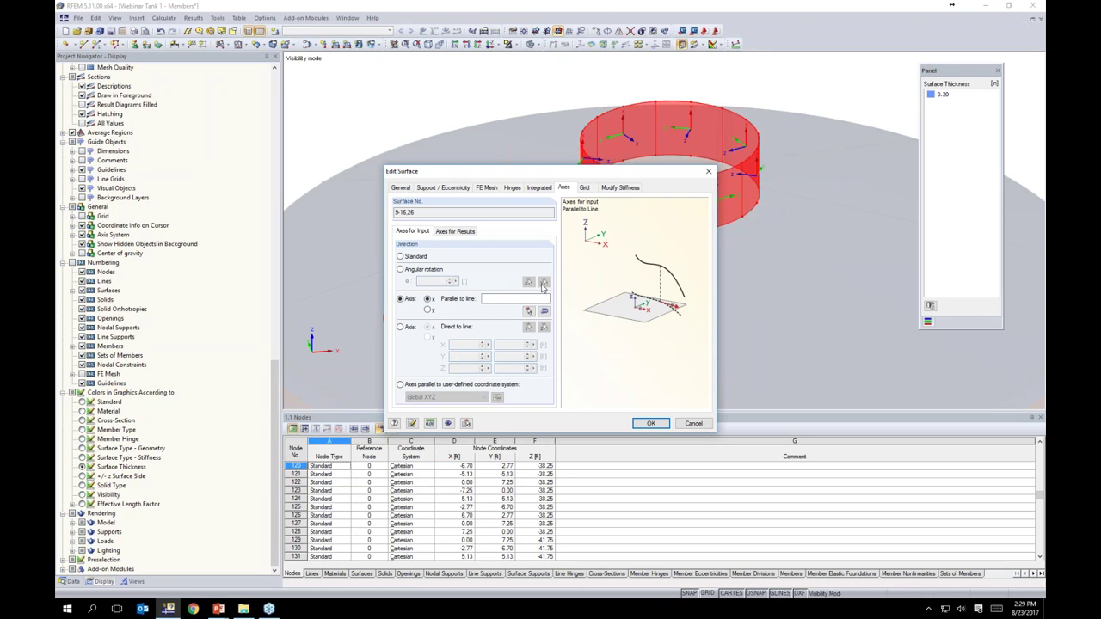
left_click(529, 312)
left_click(684, 206)
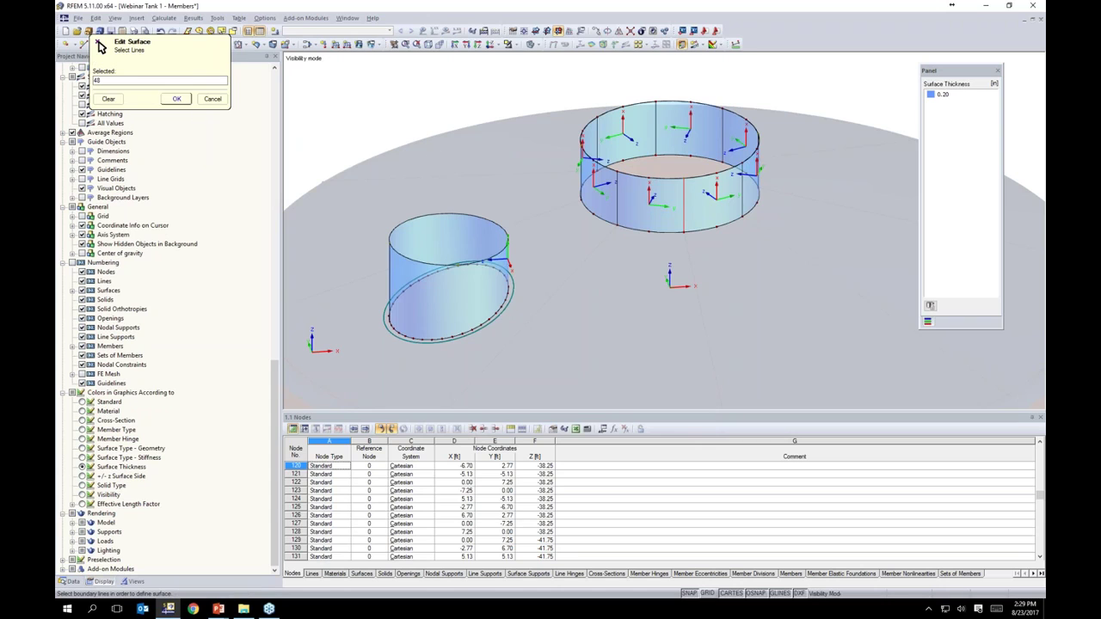
left_click(176, 99)
left_click(651, 423)
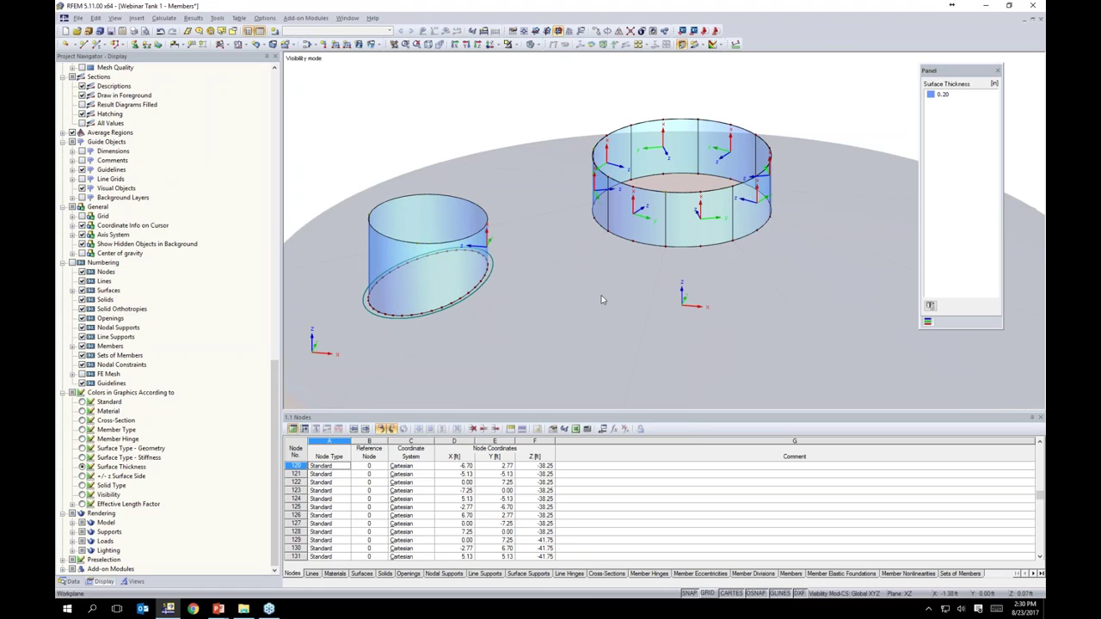
Cancel the visibility mode to show the complete tank model again.
scroll(596, 250, "down", 3)
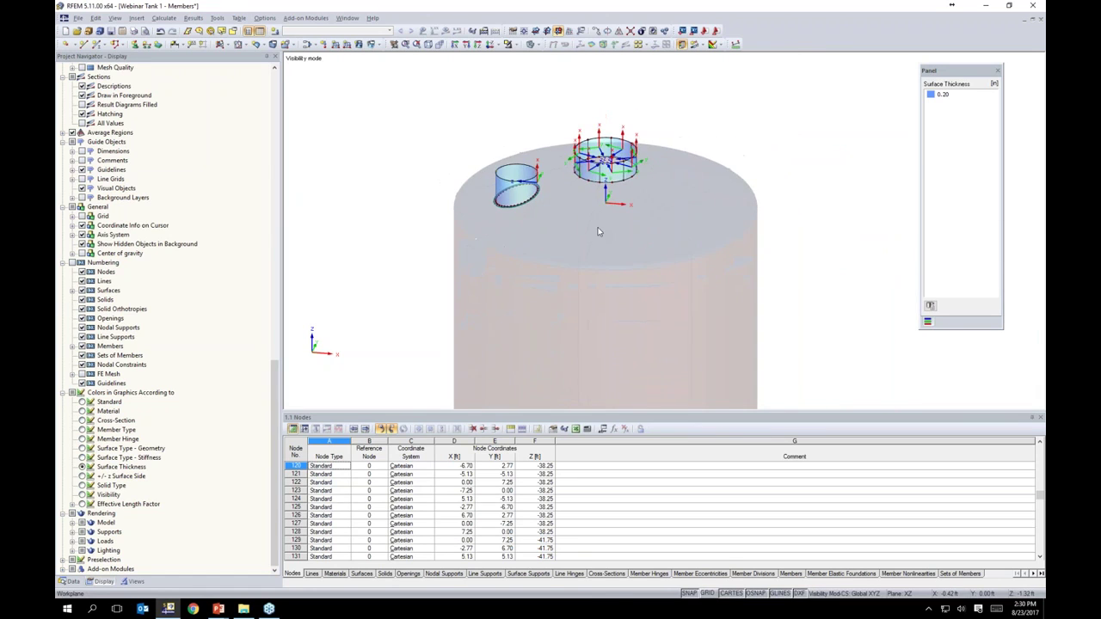
scroll(600, 231, "down", 3)
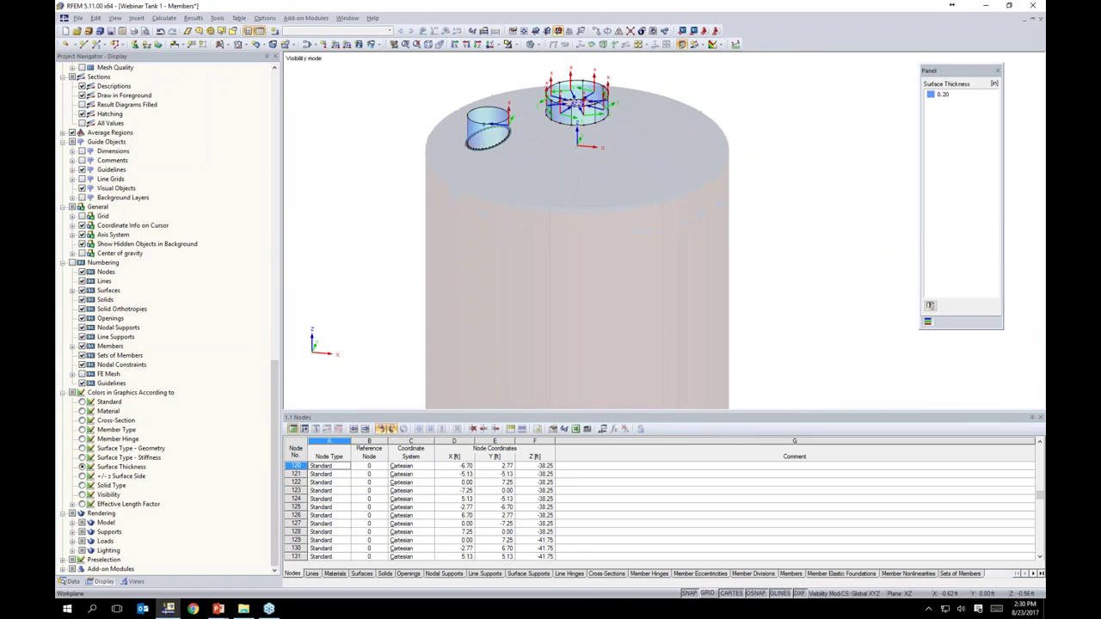
left_click(514, 45)
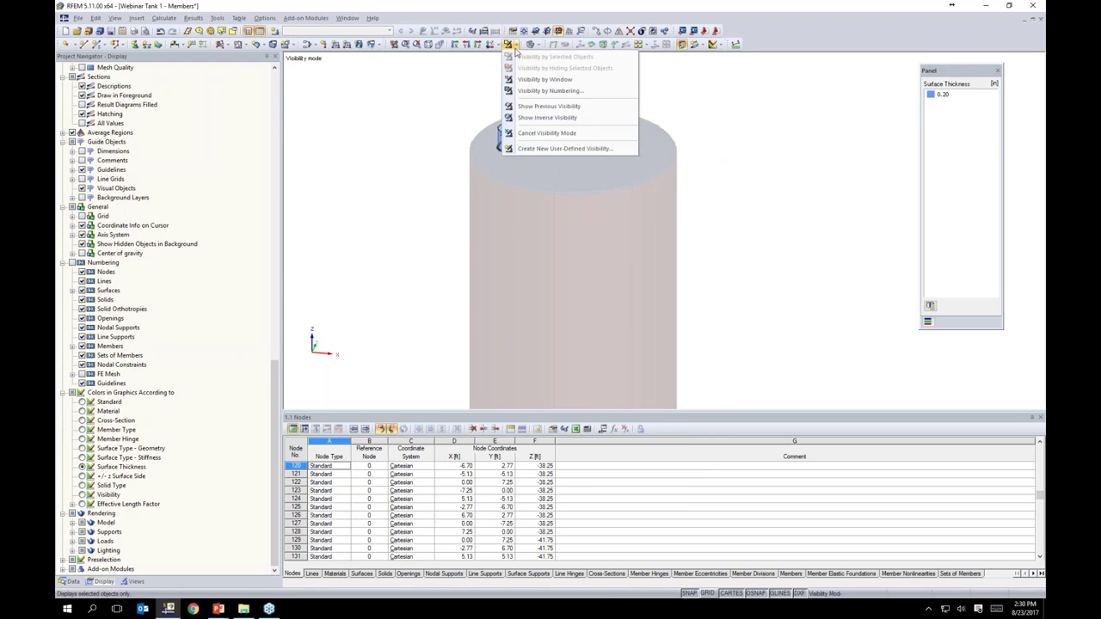
left_click(547, 132)
Turn off the display of the local axis systems on the surfaces.
right_click(648, 260)
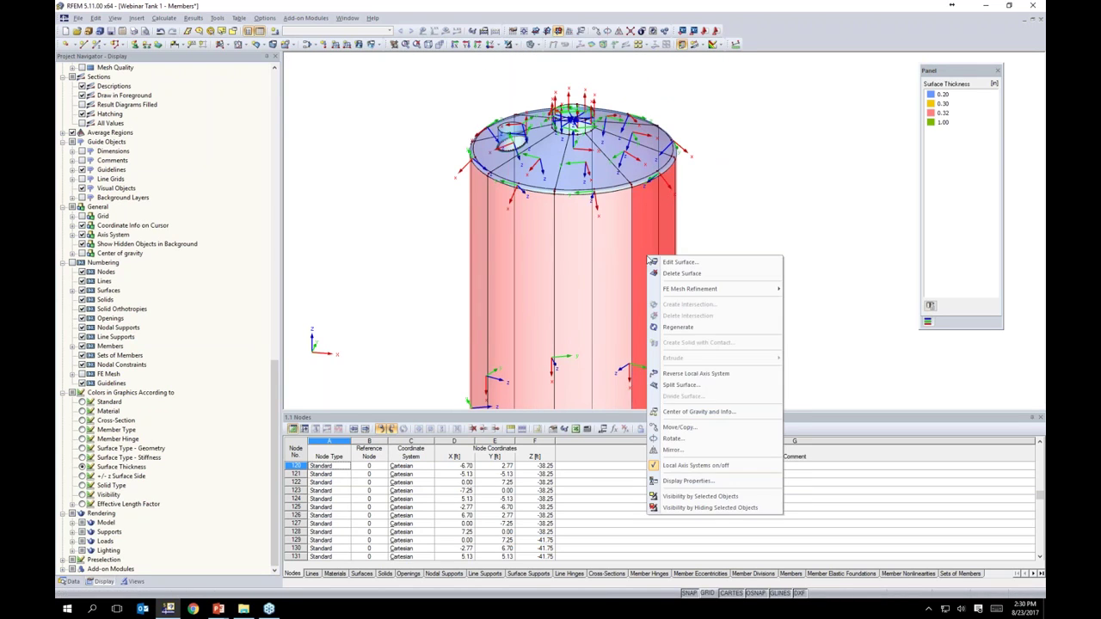
left_click(679, 467)
scroll(748, 264, "down", 1)
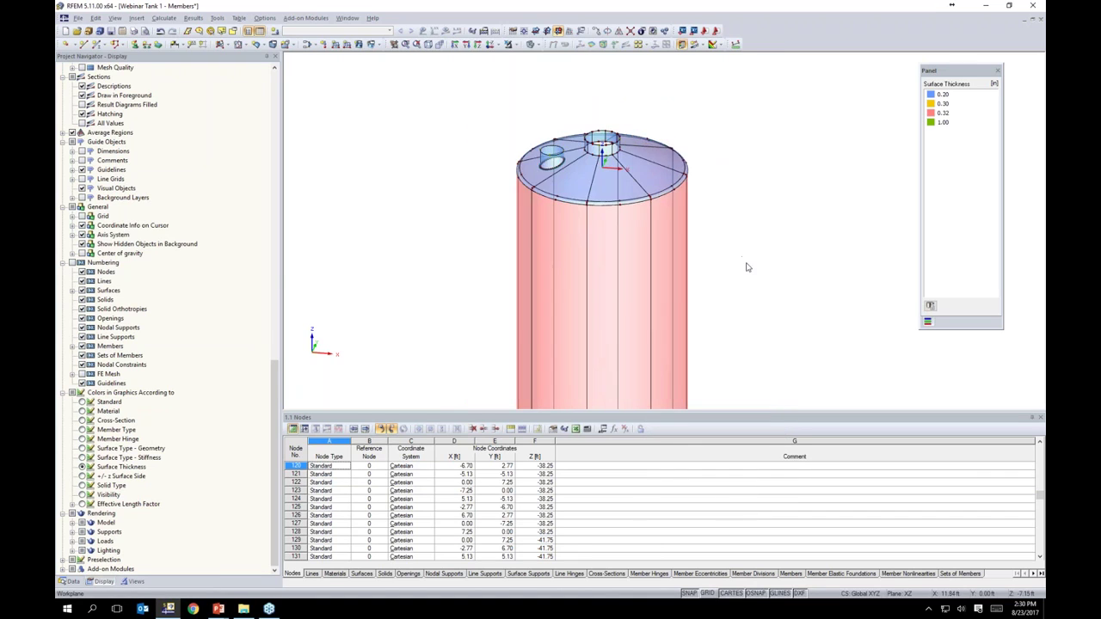
middle_click_drag(747, 265, 676, 129)
scroll(689, 279, "down", 1)
scroll(688, 280, "down", 1)
scroll(689, 252, "down", 1)
scroll(659, 209, "down", 1)
scroll(659, 209, "down", 1)
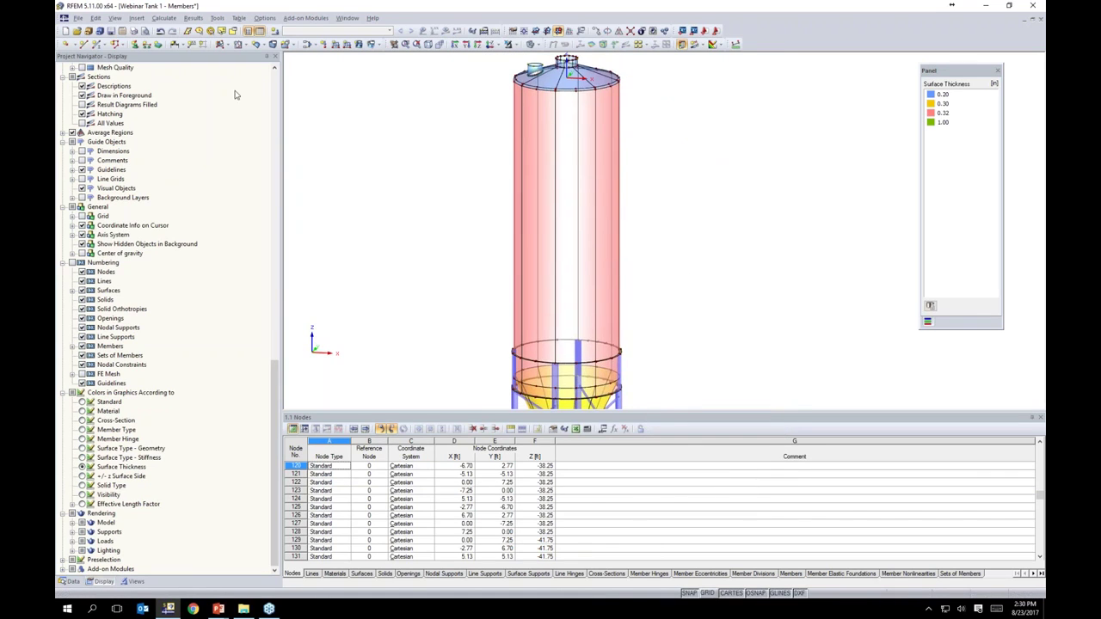
Create the first load case with the description Dead Load, keeping the Dead category and active self-weight of -1.000 in Z.
left_click(308, 46)
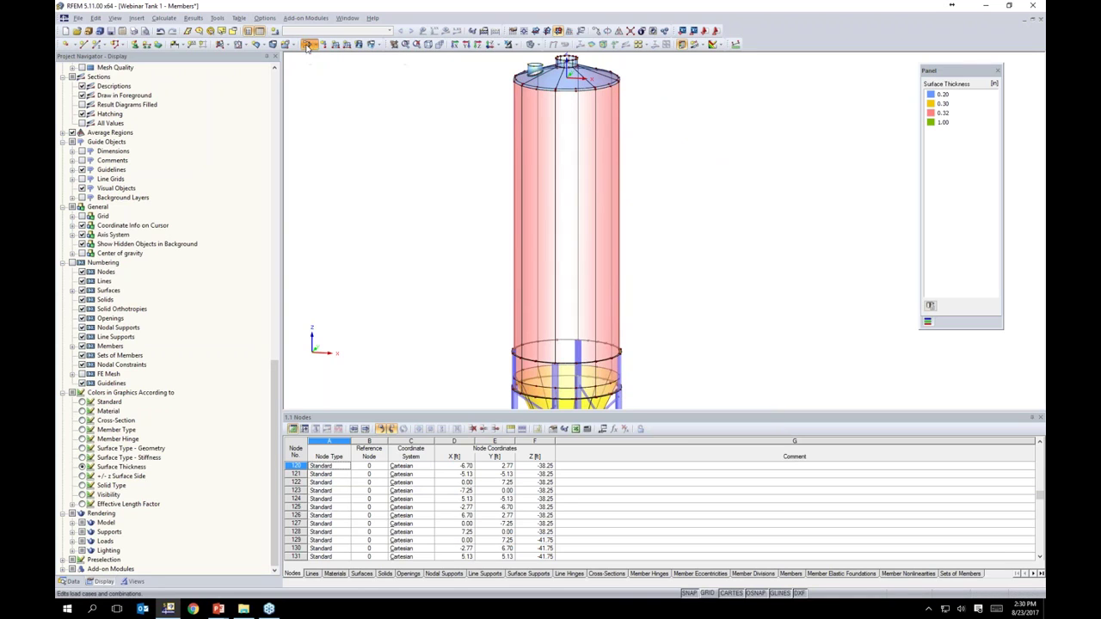
left_click(335, 73)
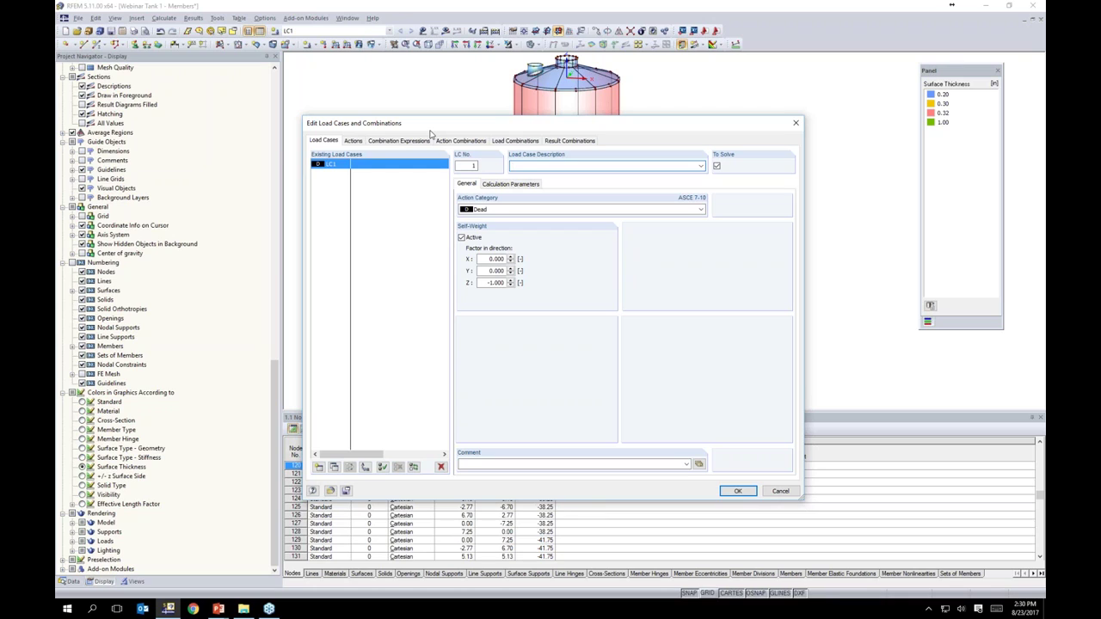
type("Dead Load")
Add a second load case described as Pressure - Horizontal with the Live action category and accept the load cases.
left_click(319, 466)
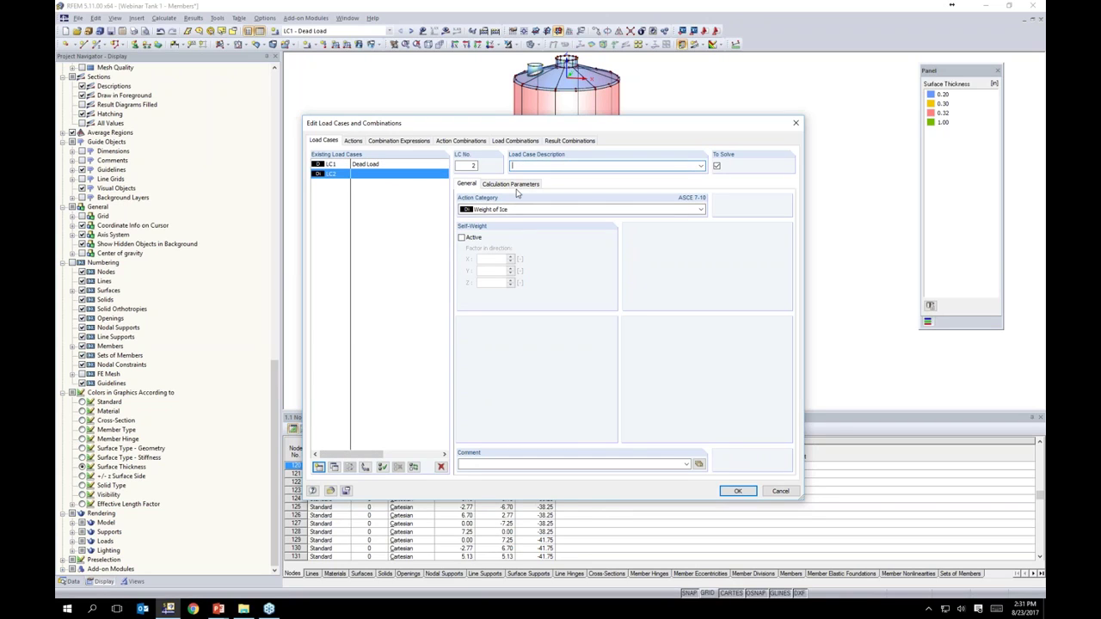
type("Pressure - Horizontal")
left_click(589, 211)
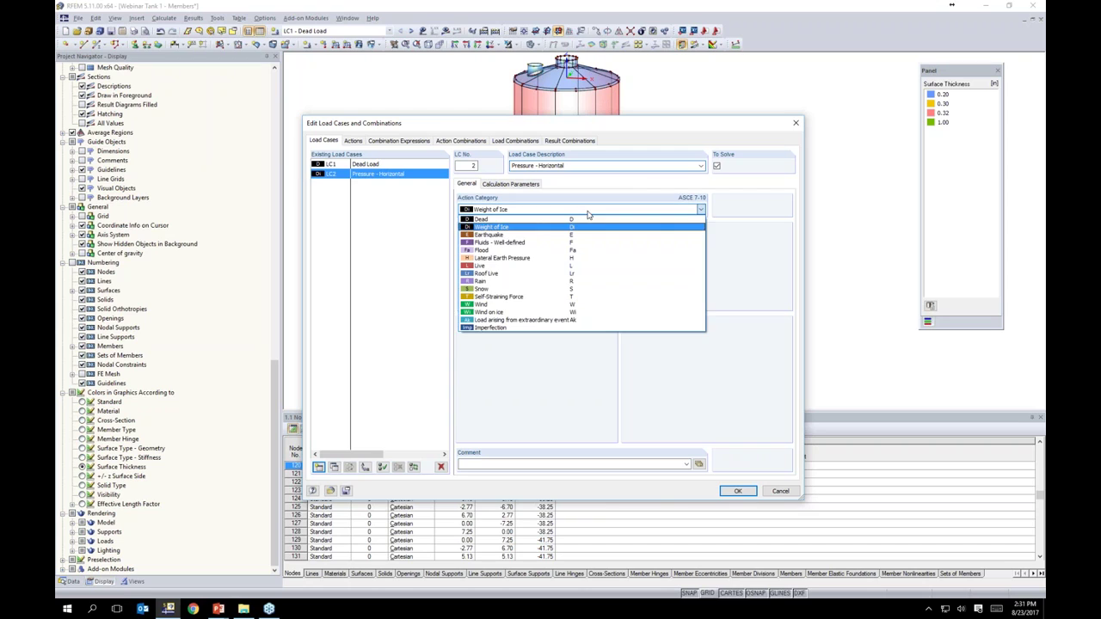
left_click(486, 268)
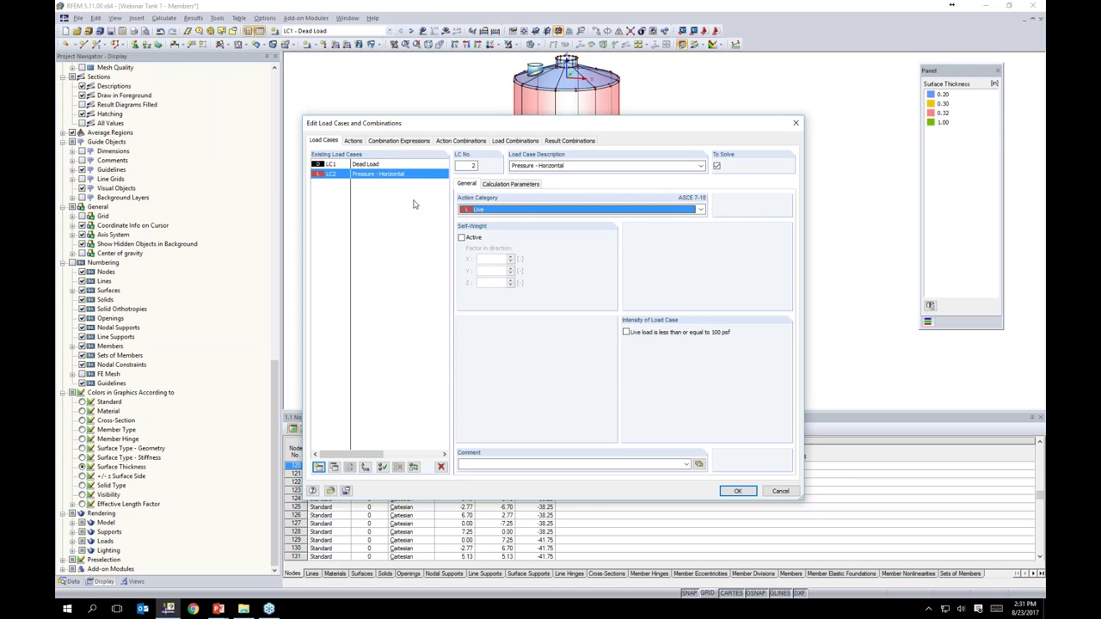
left_click(737, 491)
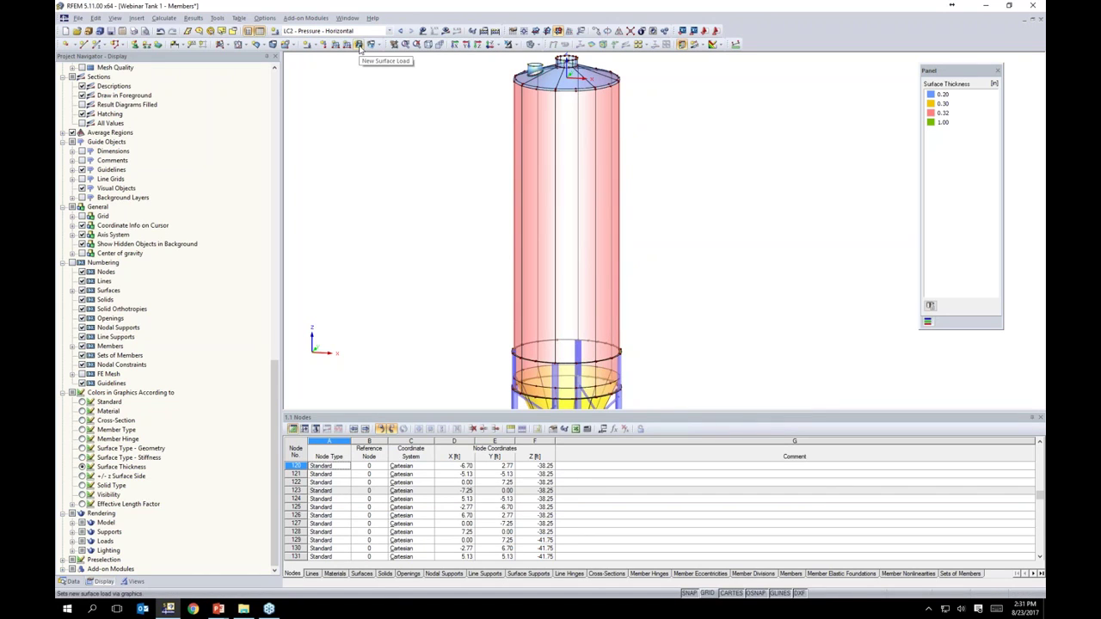
Define a new surface force load in local z, linear in Z, between wall top node 83 and hopper junction node 135.
left_click(360, 45)
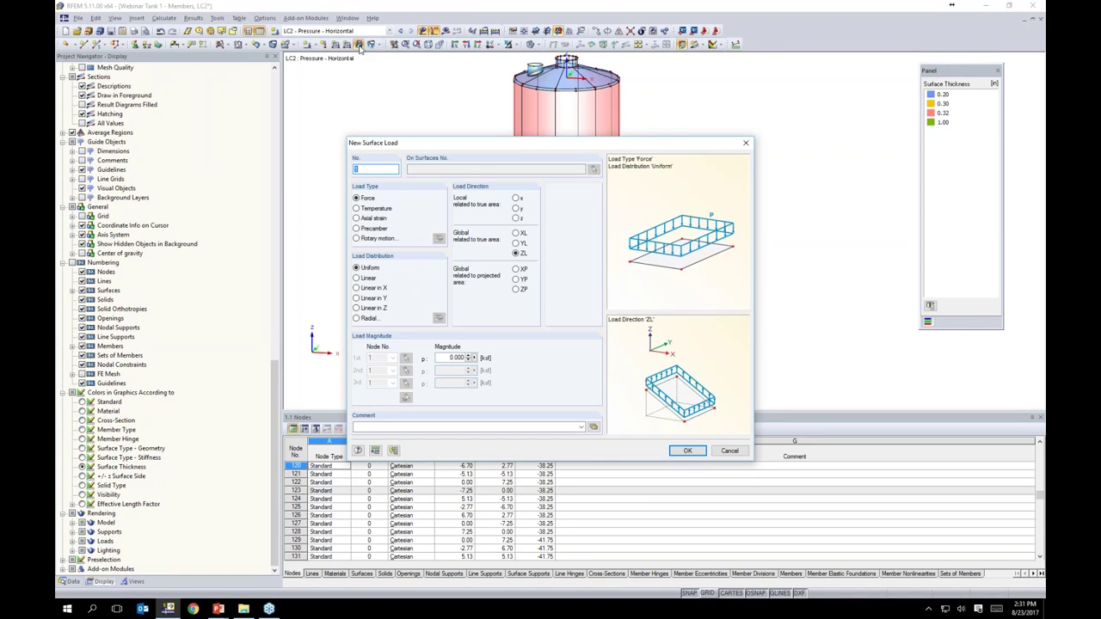
left_click(515, 219)
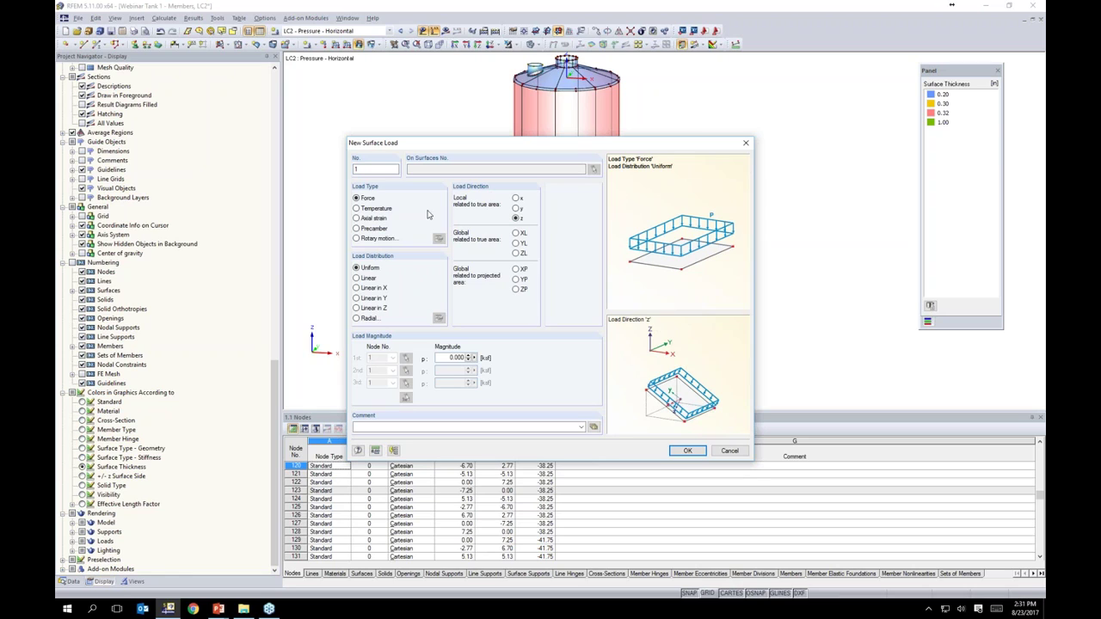
left_click(357, 308)
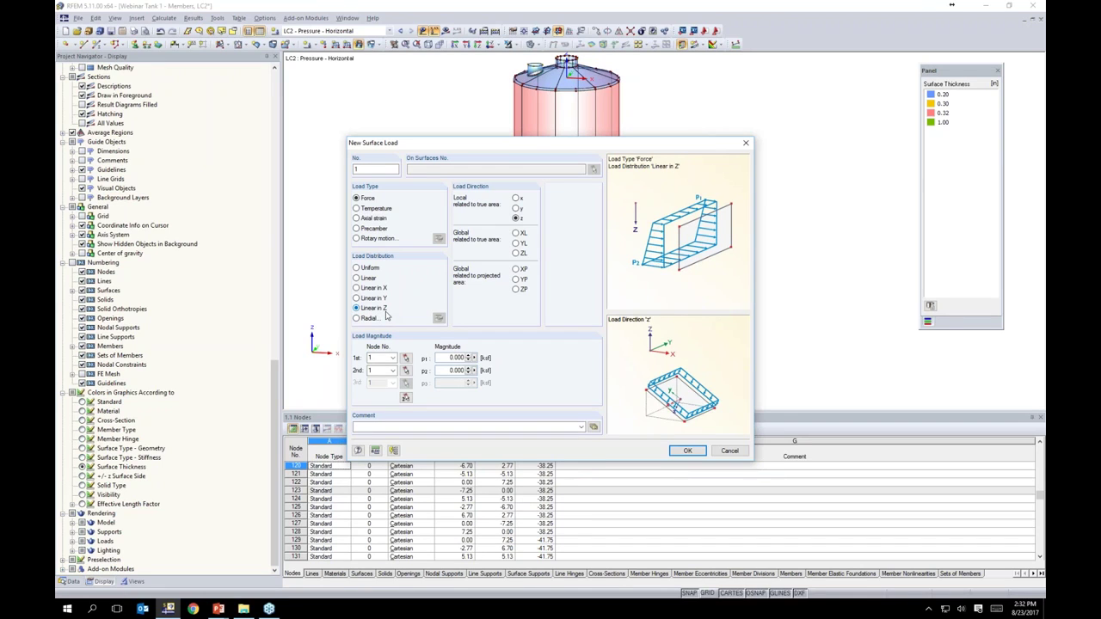
left_click(406, 398)
scroll(581, 97, "up", 4)
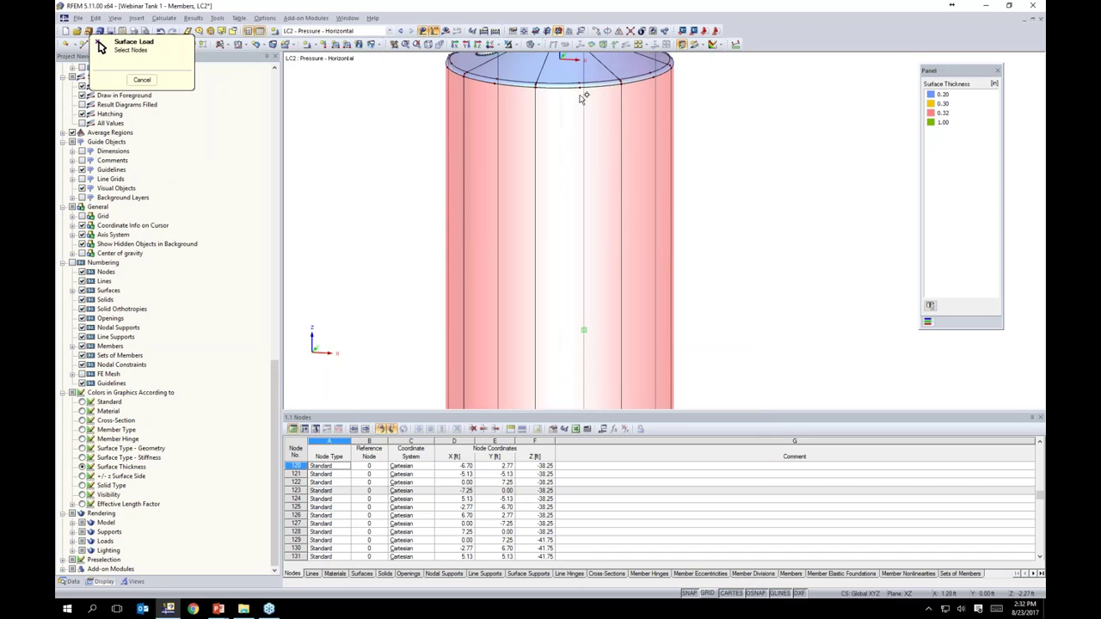
scroll(579, 86, "down", 4)
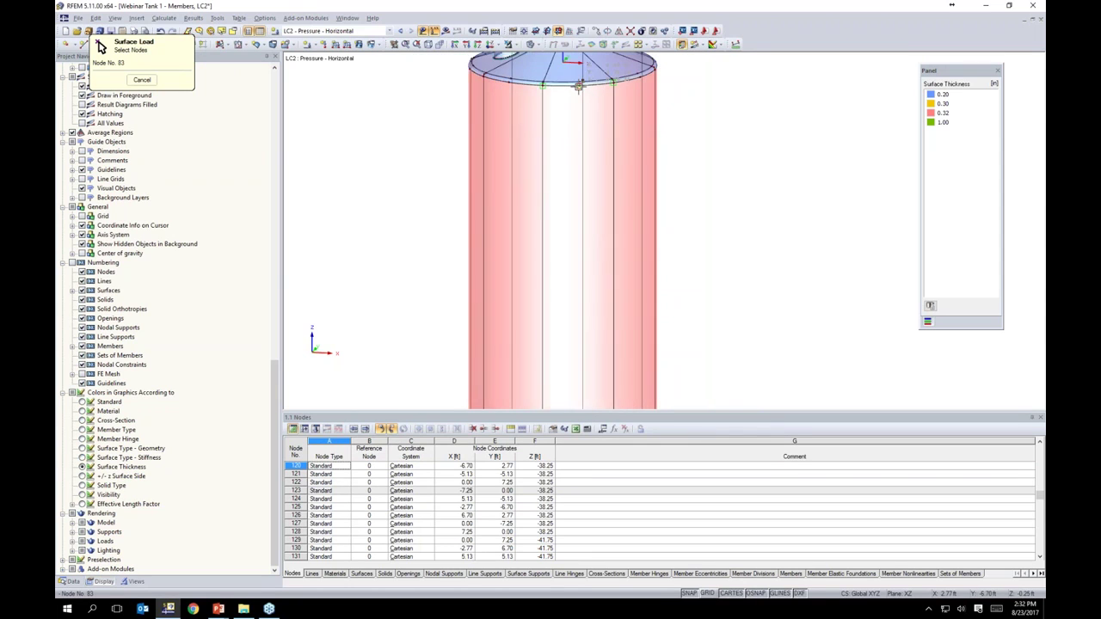
middle_click_drag(568, 294, 548, 146)
scroll(554, 275, "up", 5)
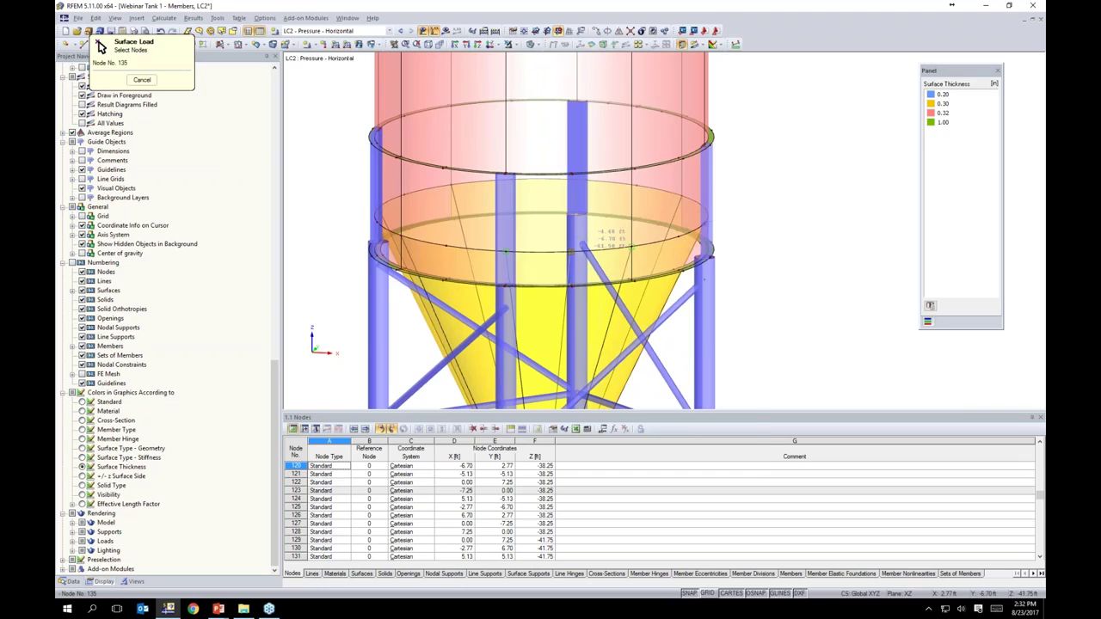
left_click(571, 252)
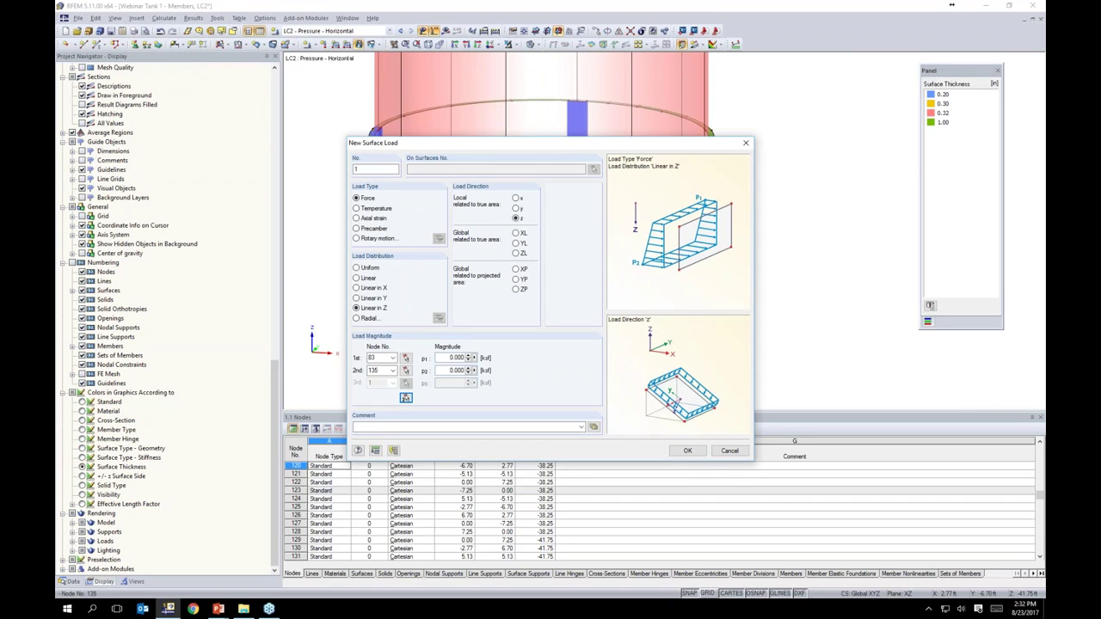
Set the surface load magnitude to -0.5 ksf at the first node, enter a negative magnitude at the second node, and accept.
double_click(448, 358)
type("-0.5")
key("Tab")
type("-")
left_click(687, 451)
Apply the linearly varying surface load to the tank's cylindrical wall surfaces above and below the upper ring.
scroll(679, 311, "down", 1)
middle_click_drag(745, 214, 720, 213)
left_click(665, 208)
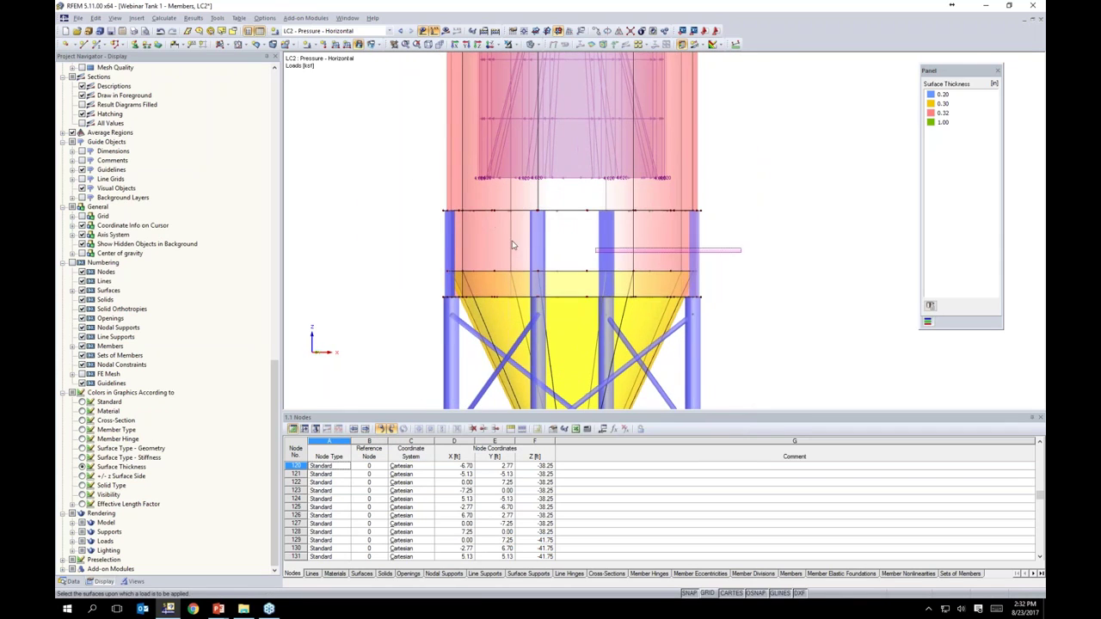
left_click(662, 249)
scroll(765, 234, "down", 5)
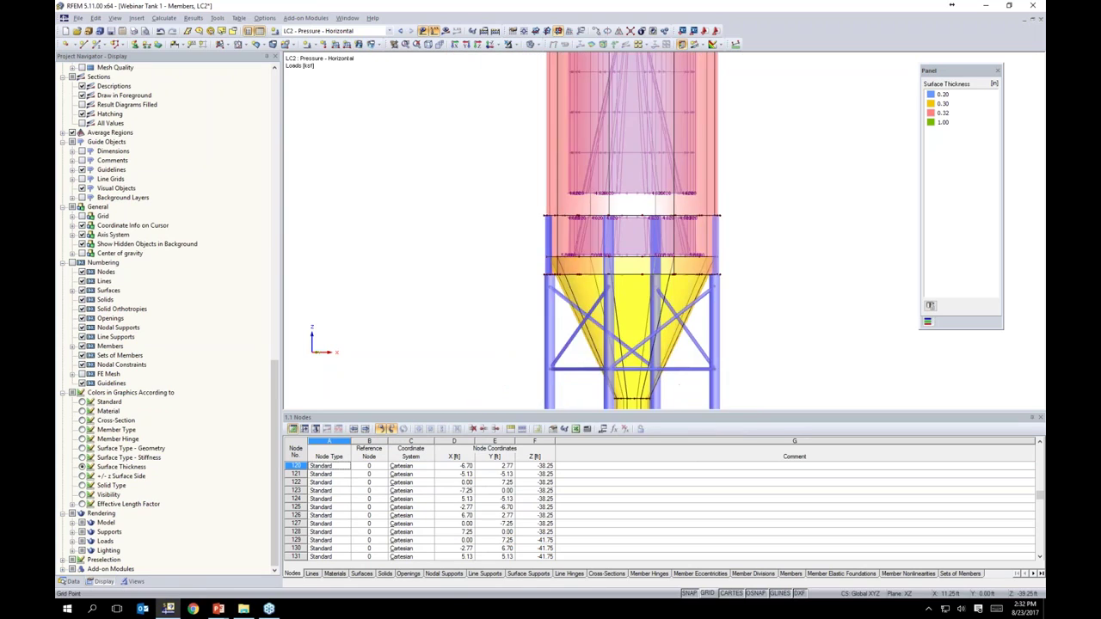
middle_click_drag(679, 211, 660, 234, "ctrl")
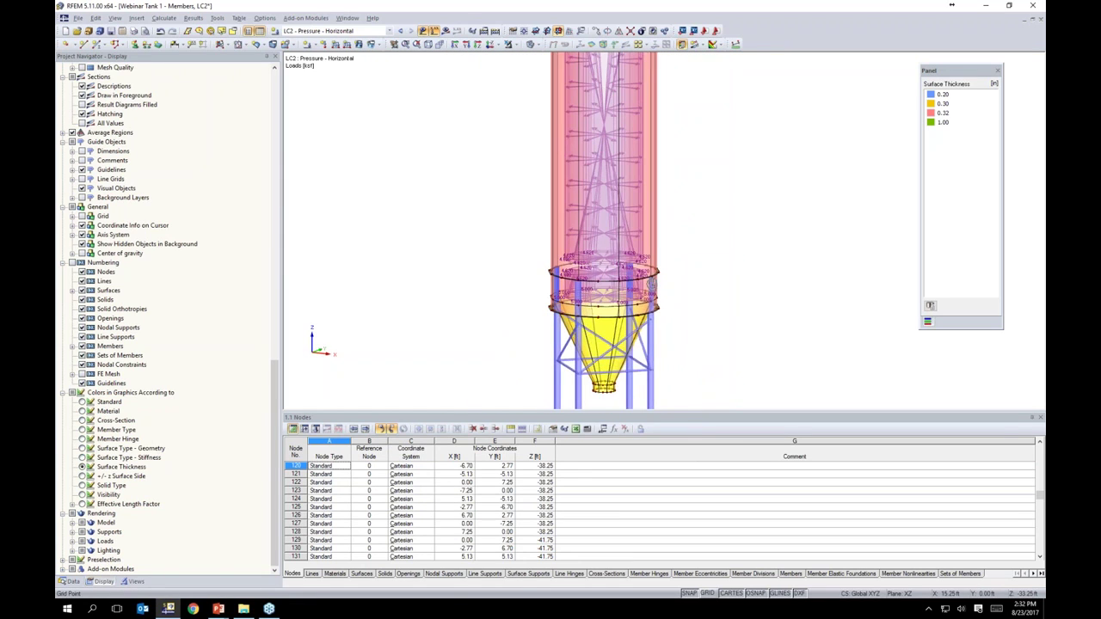
middle_click_drag(669, 142, 650, 234)
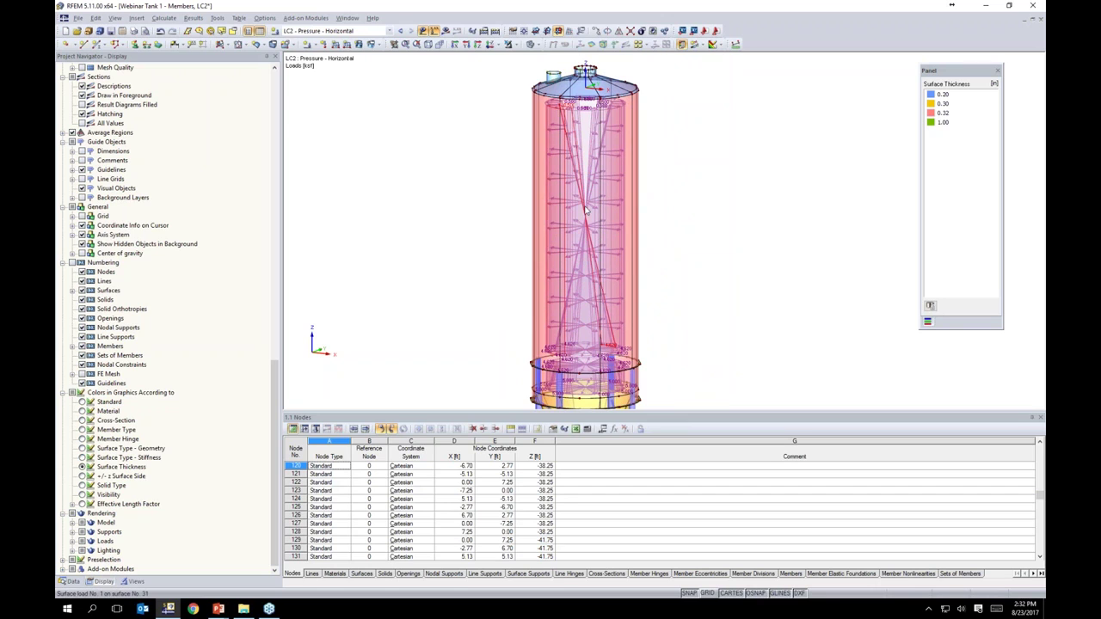
Start a new surface load linear in Z, using node 135 and hopper outlet node 216 as its reference nodes.
middle_click_drag(658, 364, 672, 305)
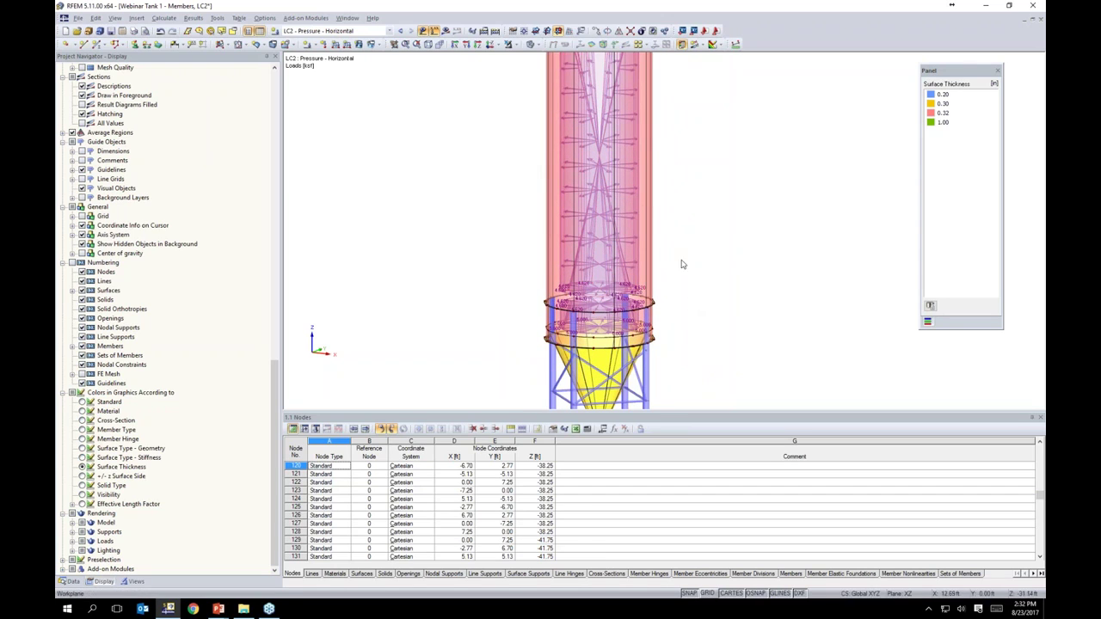
middle_click_drag(687, 284, 658, 201)
scroll(648, 282, "up", 3)
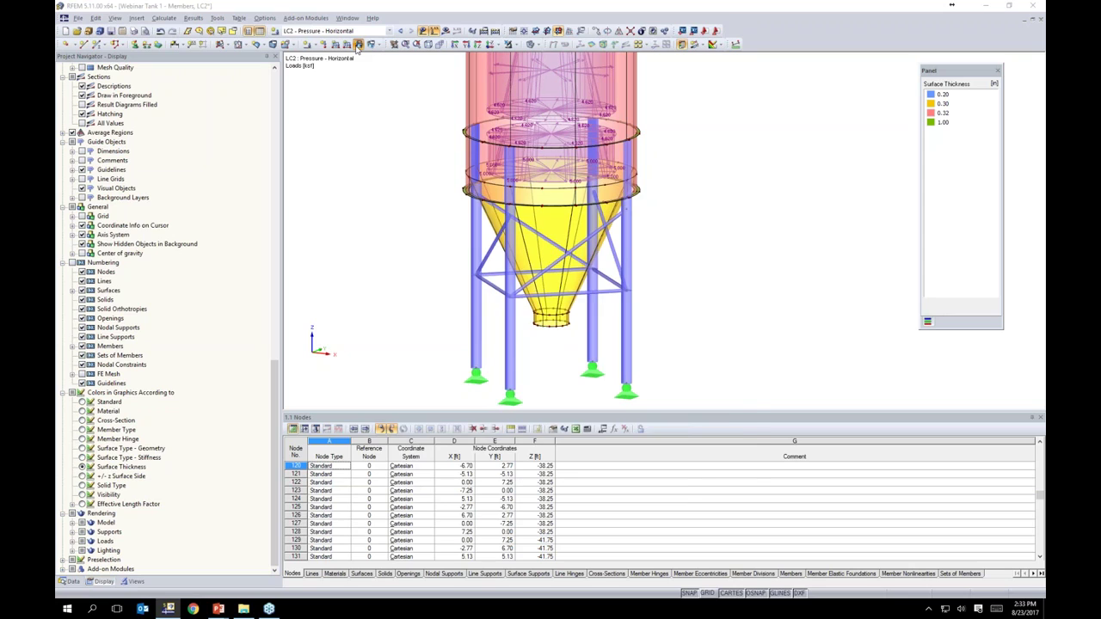
left_click(358, 46)
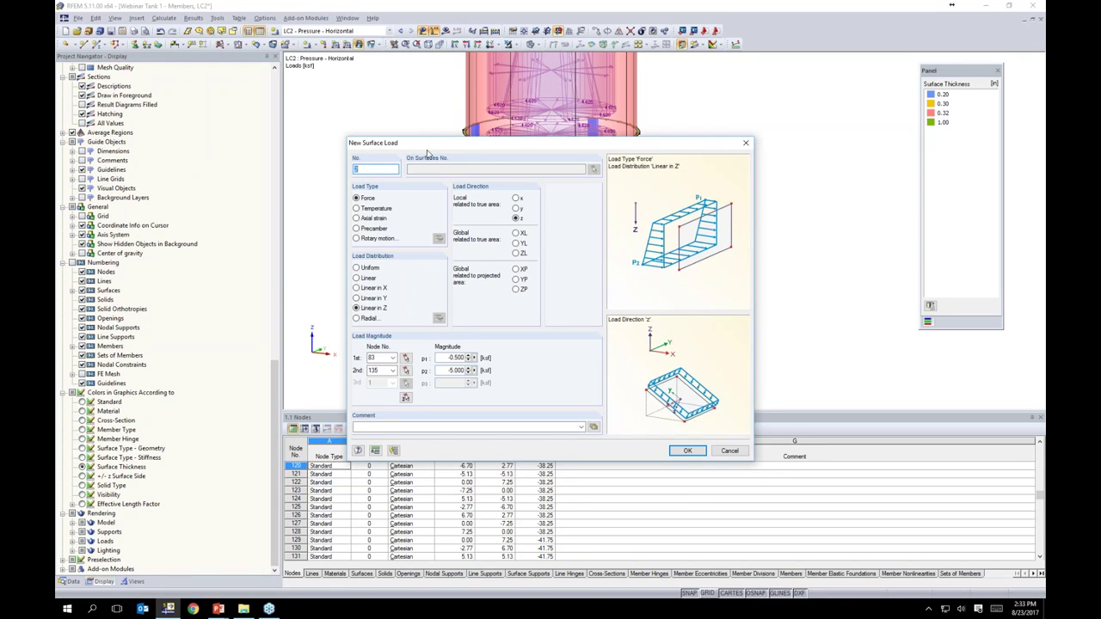
left_click(406, 398)
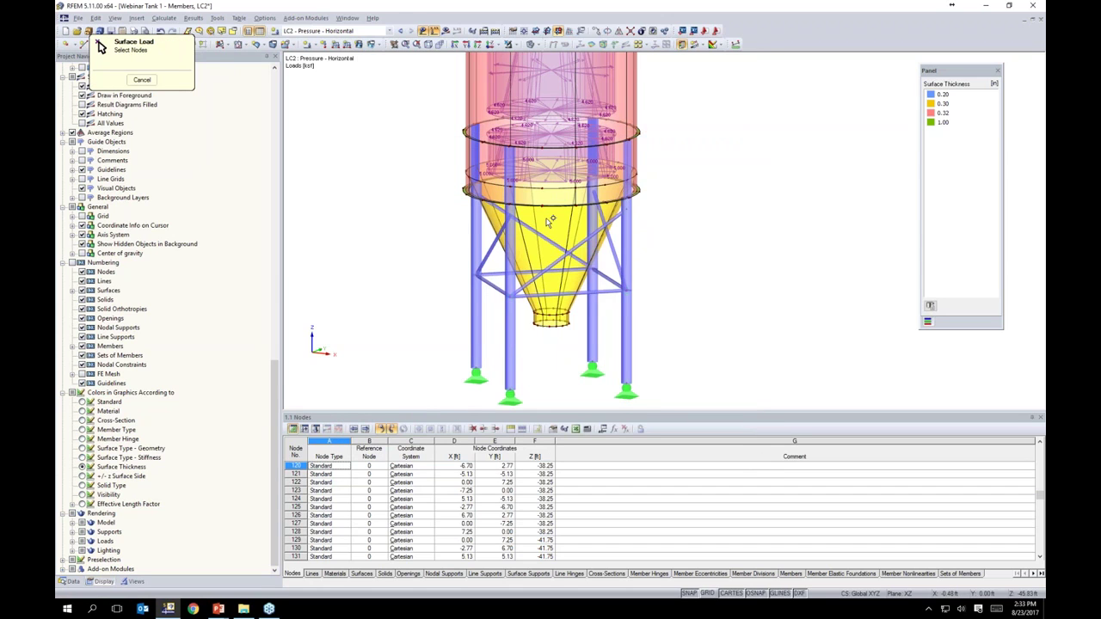
scroll(550, 222, "up", 1)
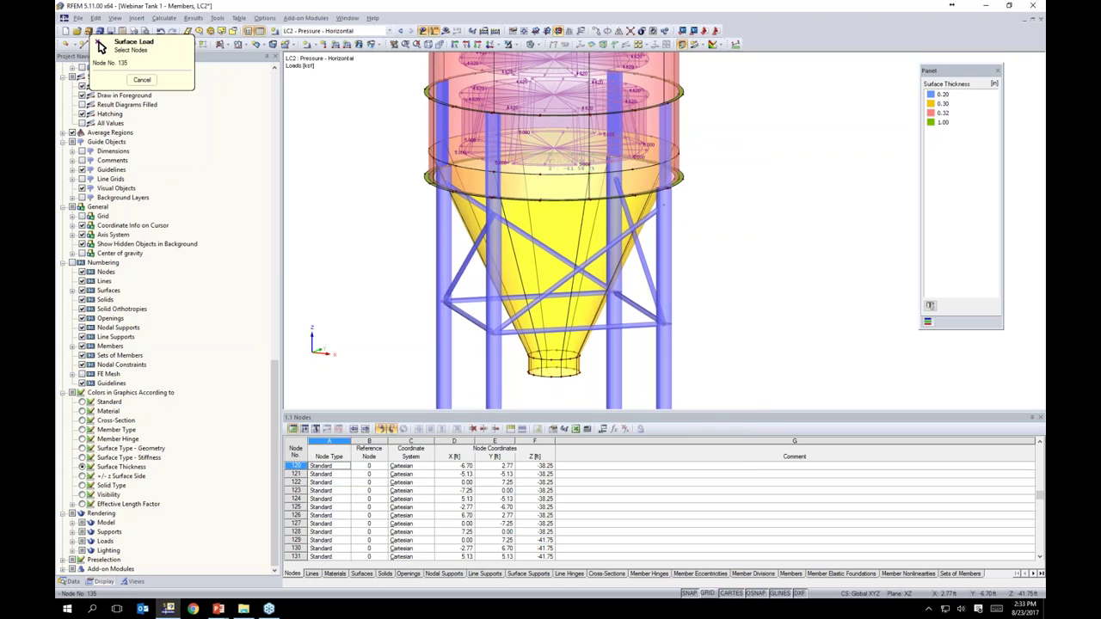
left_click(553, 372)
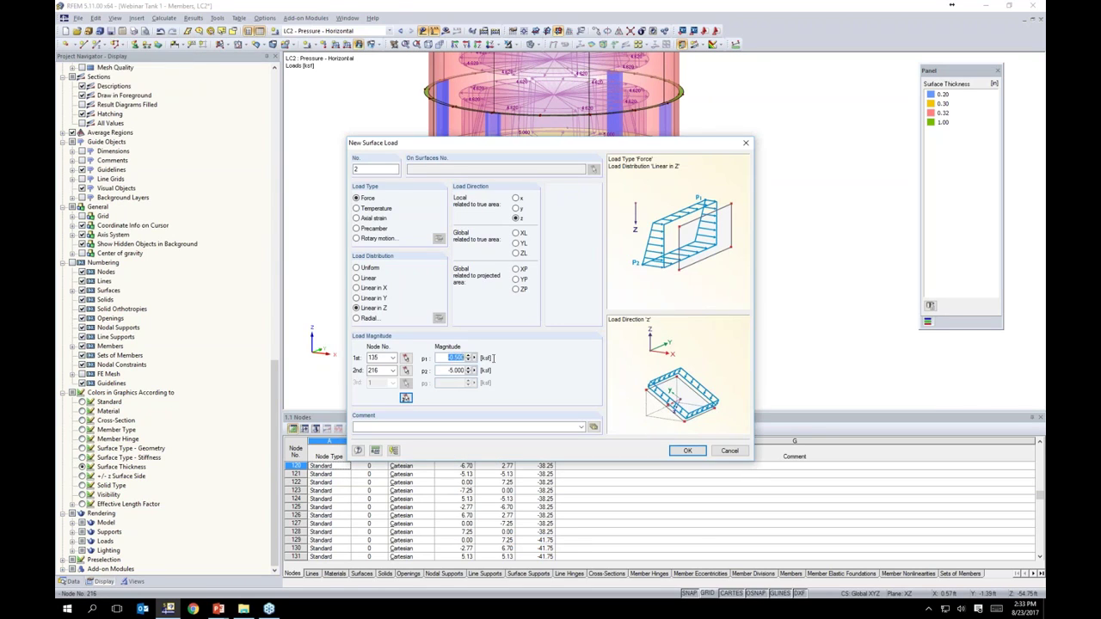
Set the surface load magnitudes to -2 ksf and 0 ksf and apply the load to the conical hopper surfaces.
type("-2")
key("Tab")
type("0")
left_click(688, 451)
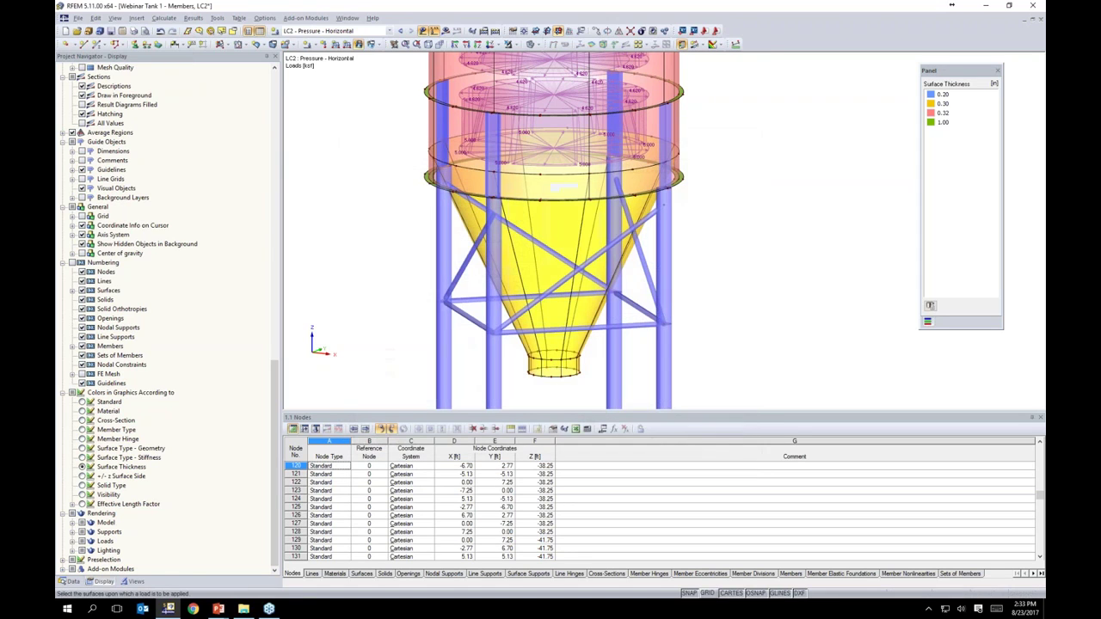
left_click(591, 259)
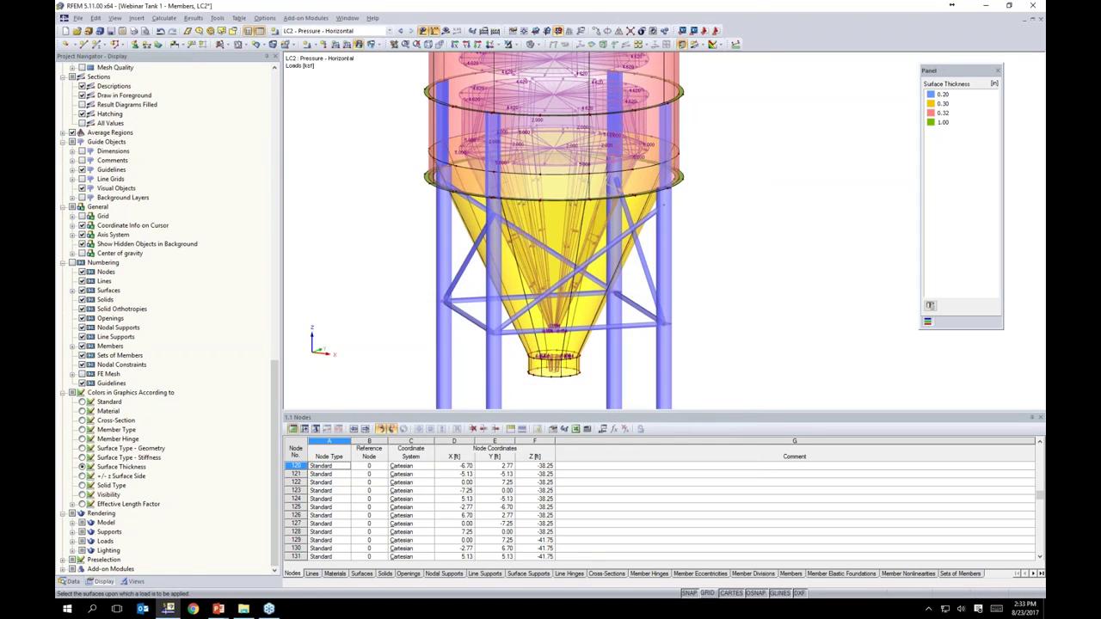
right_click(711, 304)
Start a new free rectangular load and assign it to the tank's roof and nozzle surfaces, 1-16 and 18-26.
middle_click_drag(735, 282, 727, 219, "ctrl")
scroll(736, 247, "up", 5)
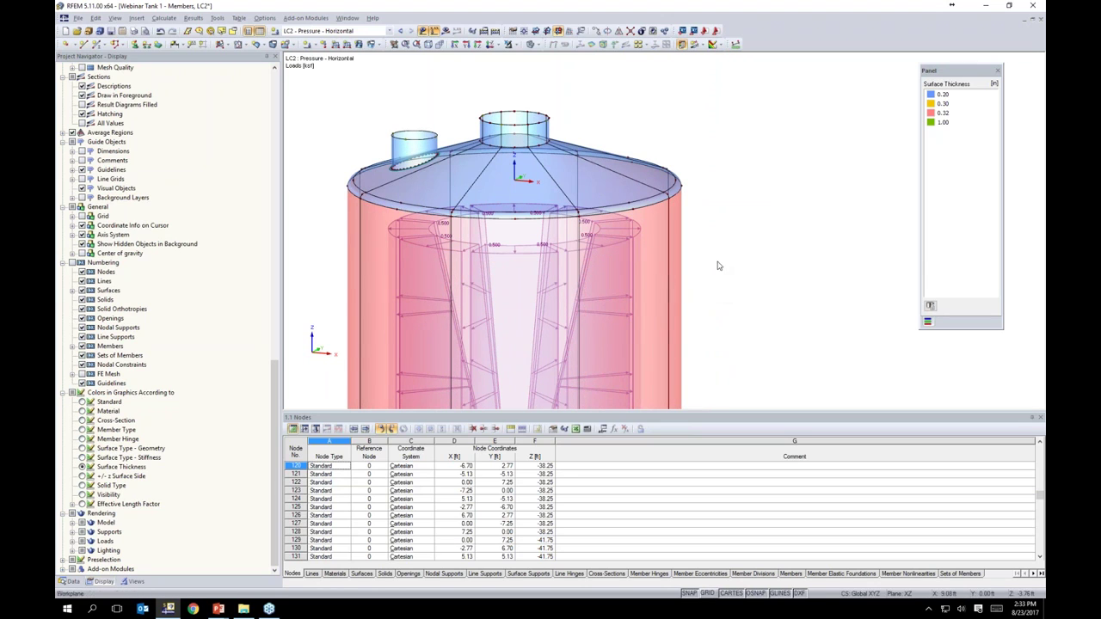
middle_click_drag(734, 235, 721, 246, "ctrl")
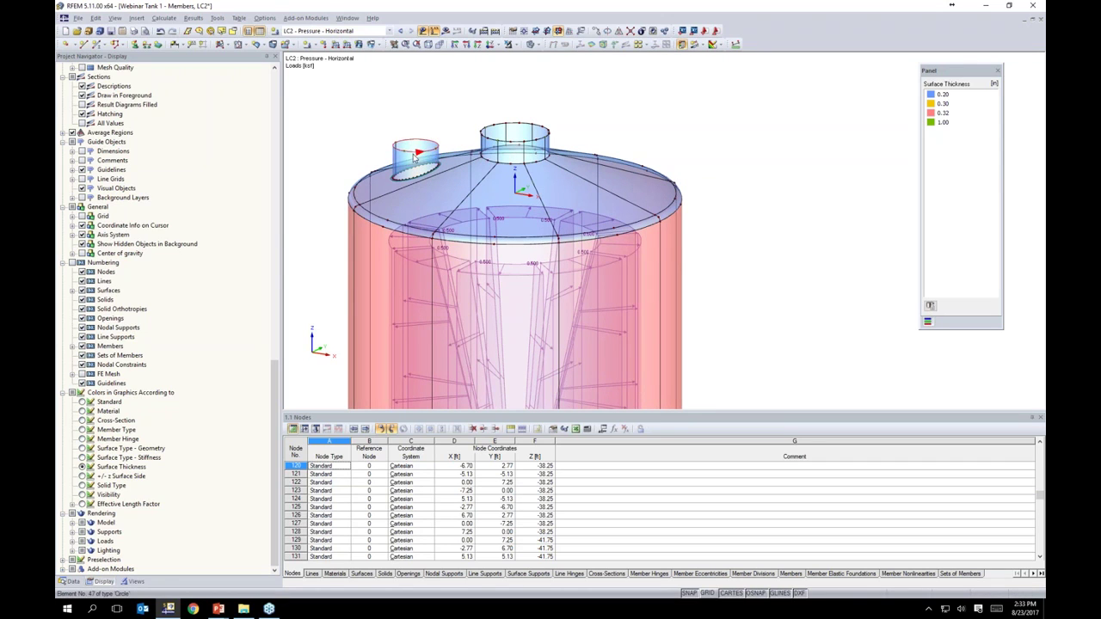
scroll(373, 210, "up", 2)
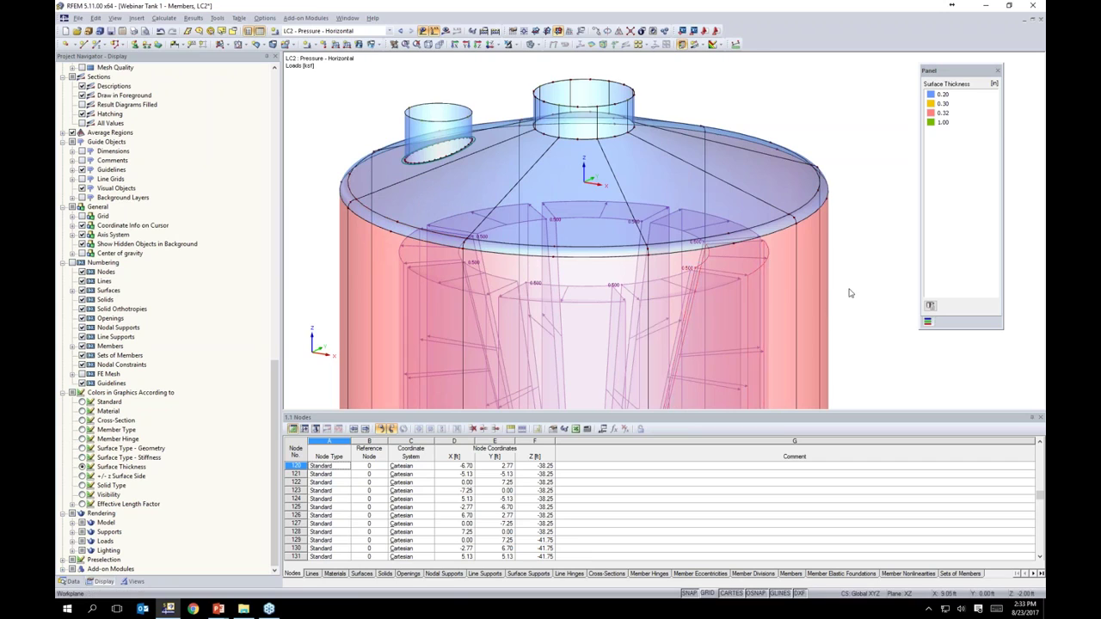
scroll(847, 289, "down", 1)
middle_click_drag(847, 288, 766, 232, "ctrl")
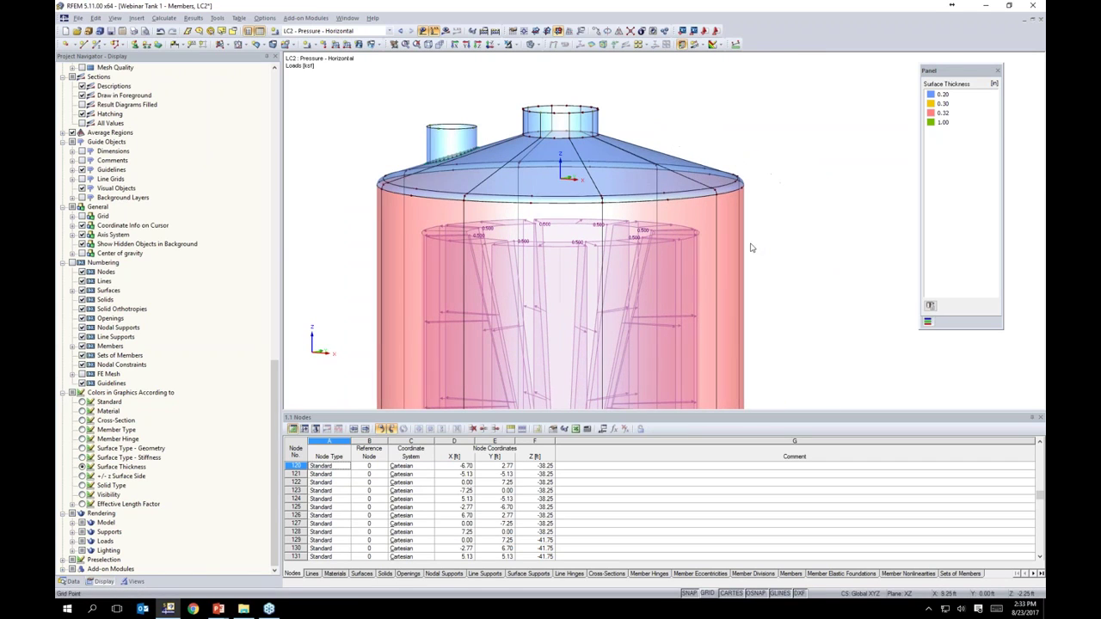
left_click(379, 48)
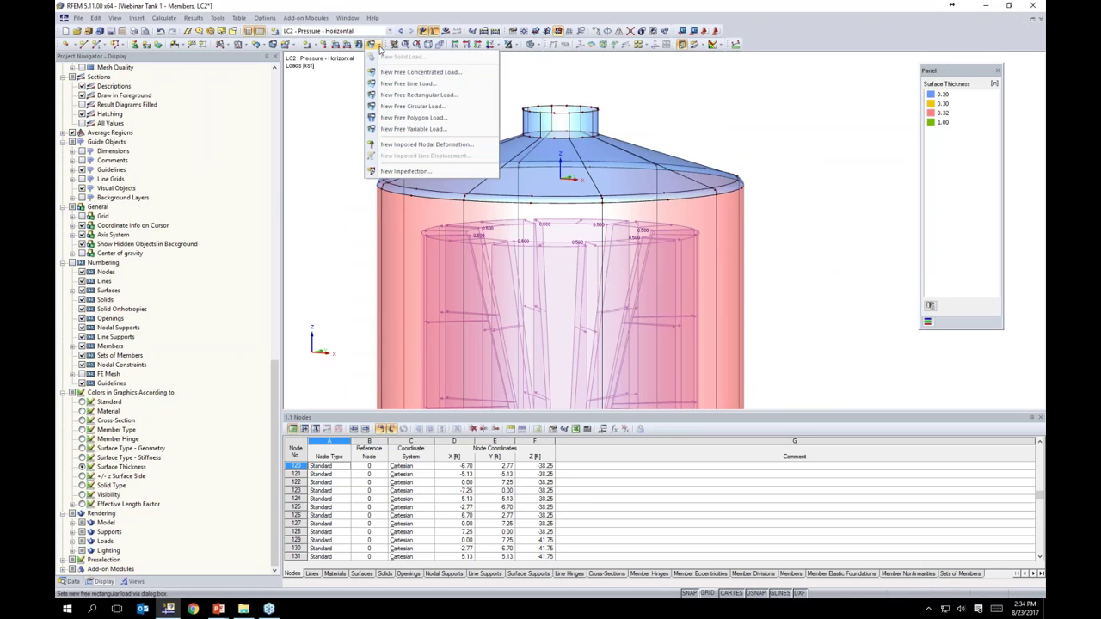
left_click(386, 99)
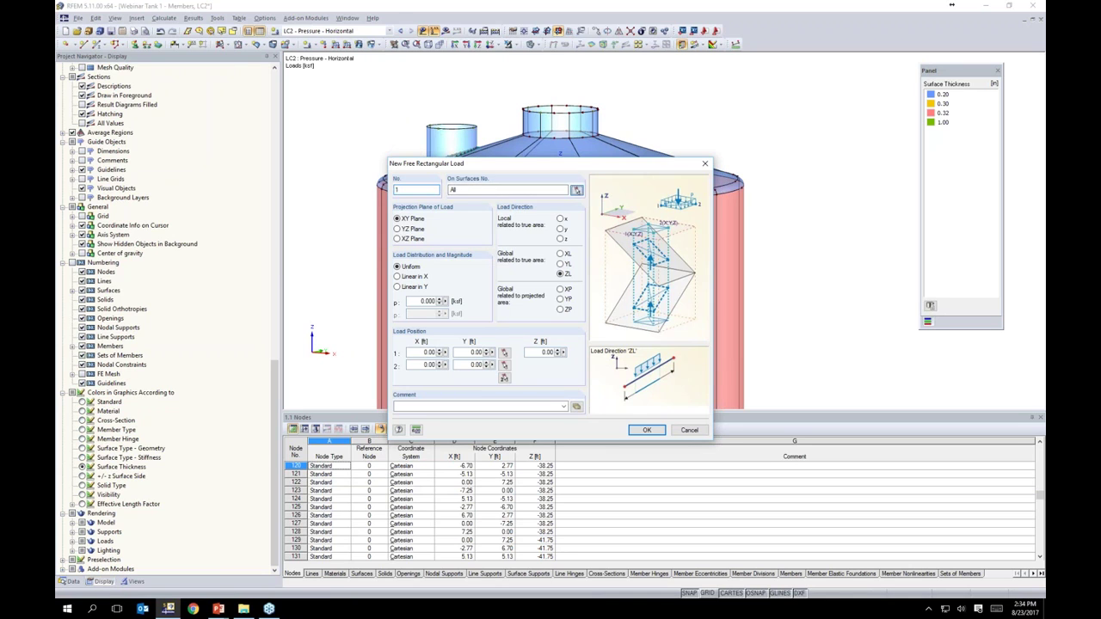
left_click(576, 189)
left_click_drag(350, 83, 791, 215)
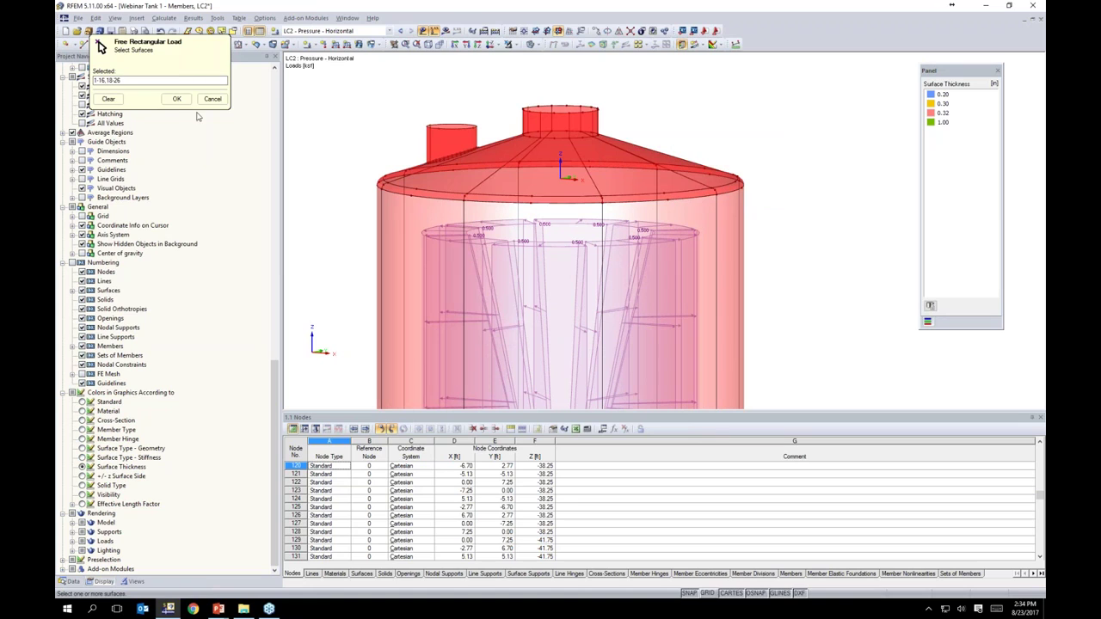
left_click(176, 99)
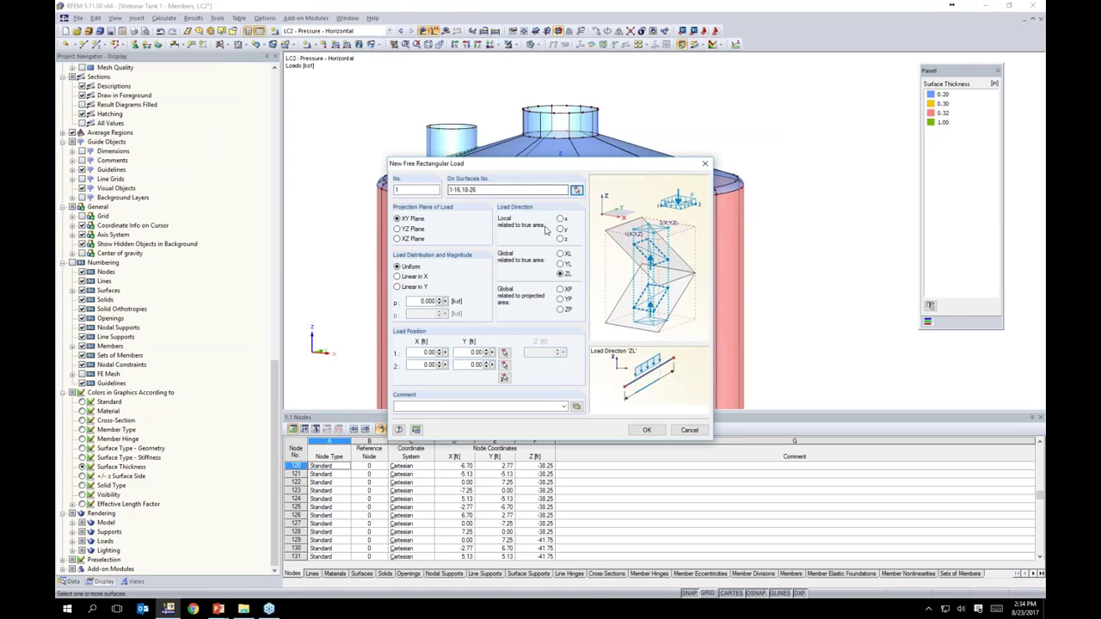
Set the free load to local z direction, YZ projection plane and linear in Z, with magnitudes -0.5 and 0 ksf.
left_click(559, 238)
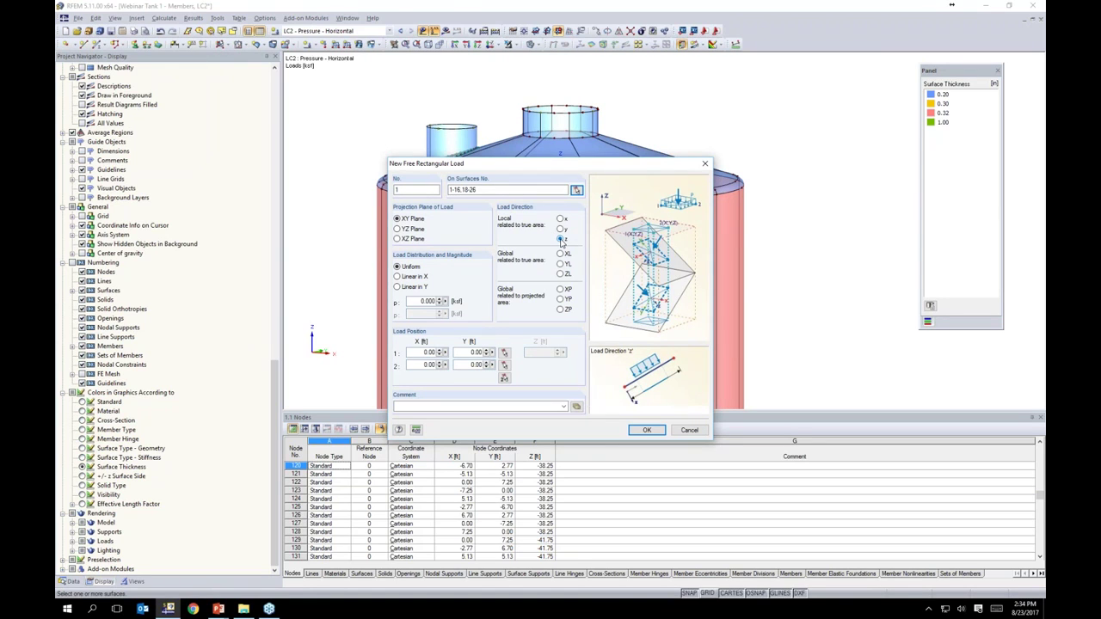
left_click(397, 228)
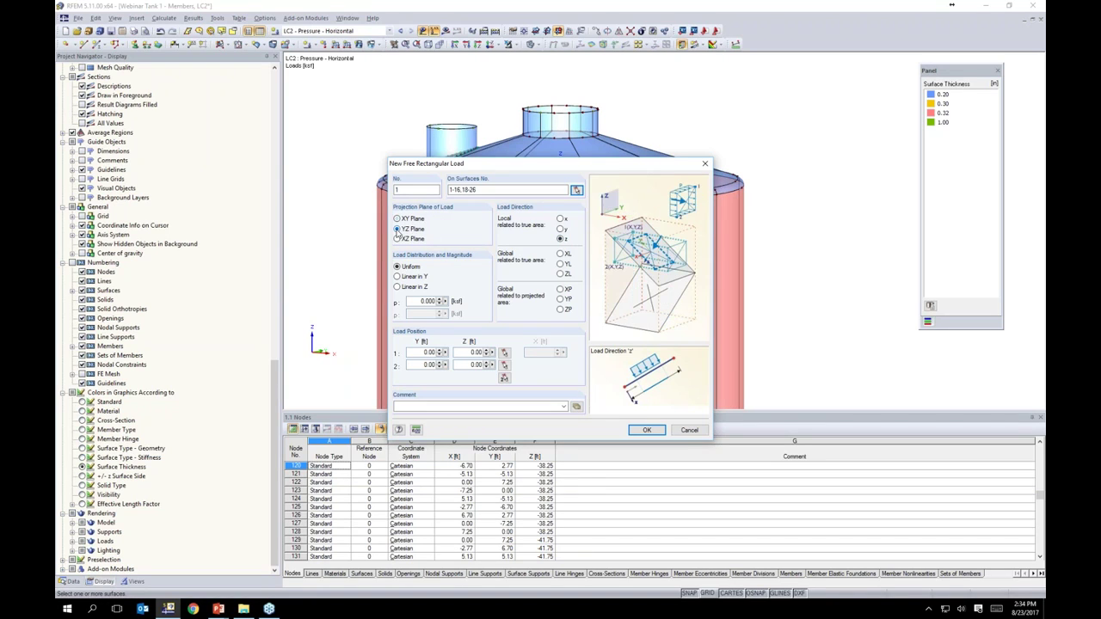
left_click(397, 288)
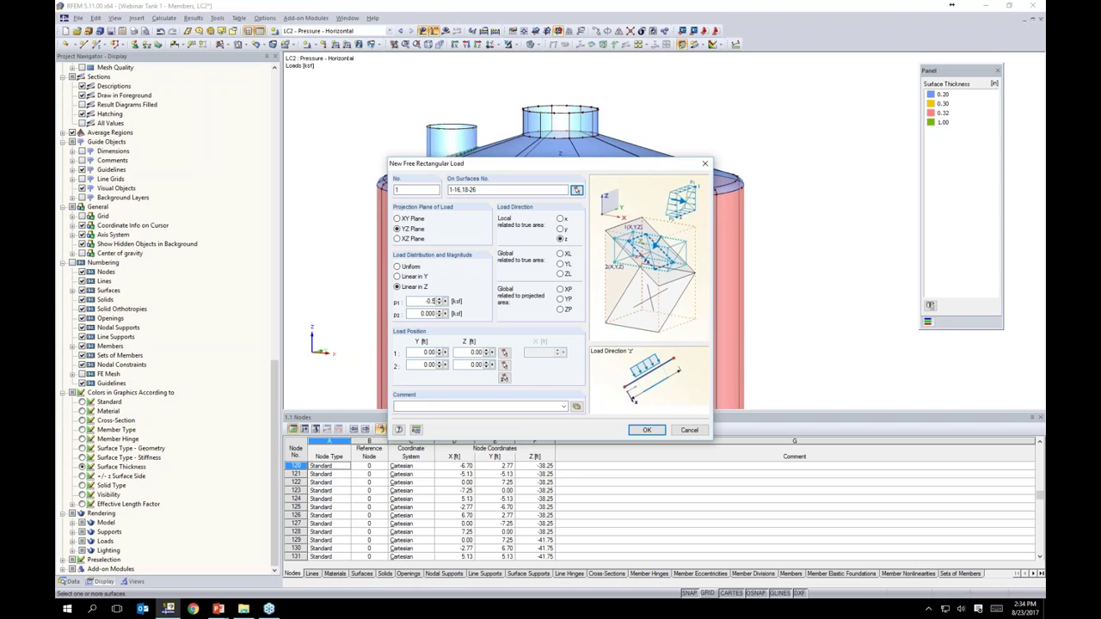
key("Tab")
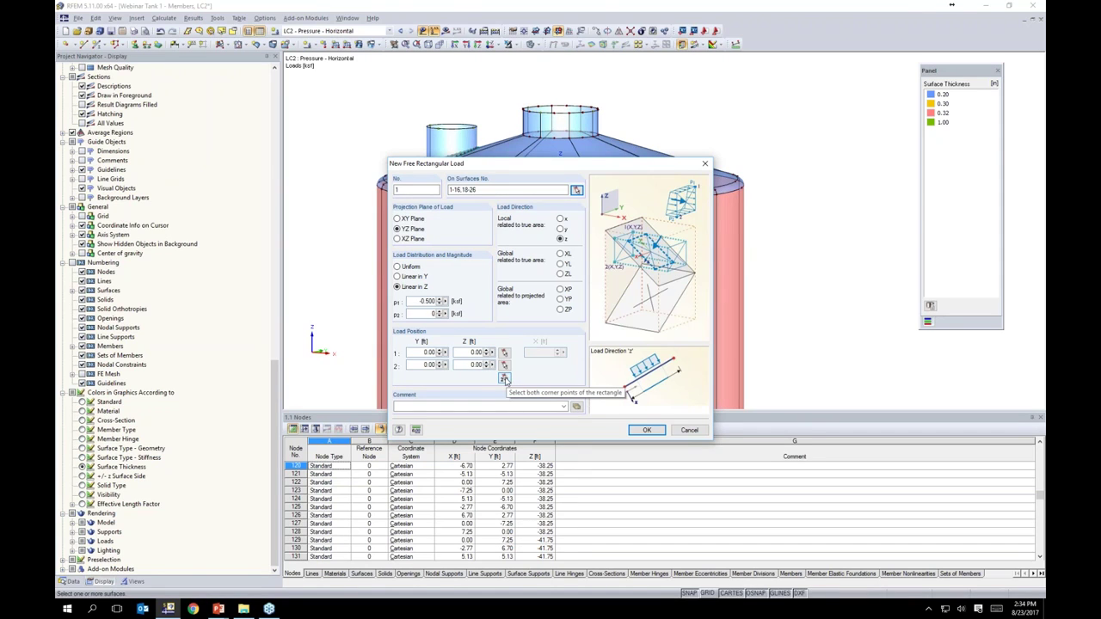
Place the load rectangle across the roof from about Y -10, Z -0.25 ft to Y 12, Z 2.75 ft, create the load and hide the grid.
left_click(505, 380)
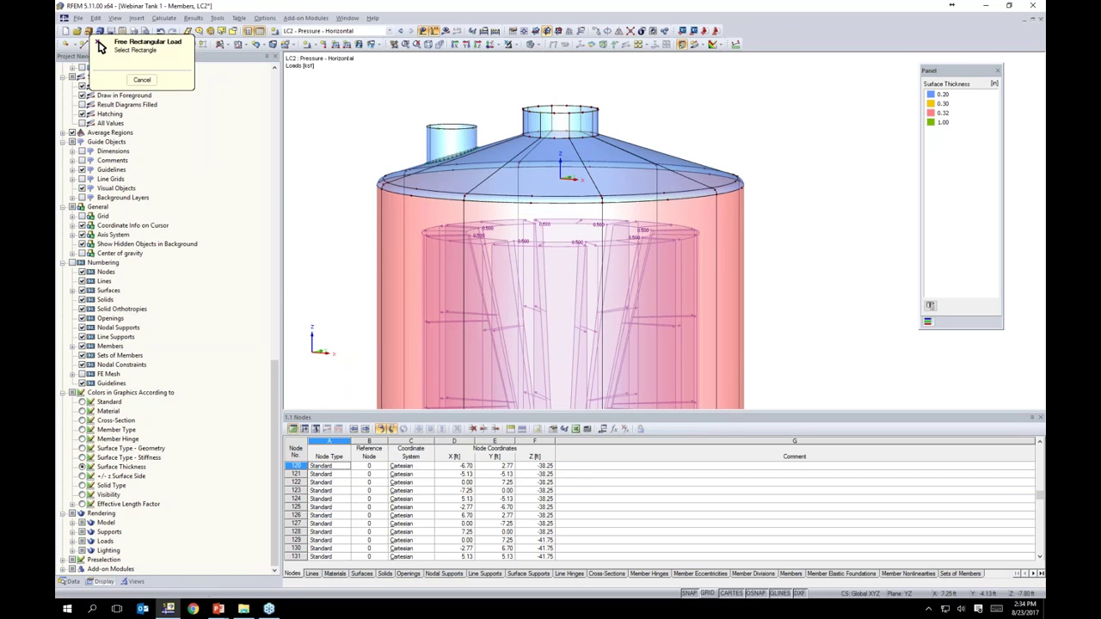
scroll(757, 249, "down", 2)
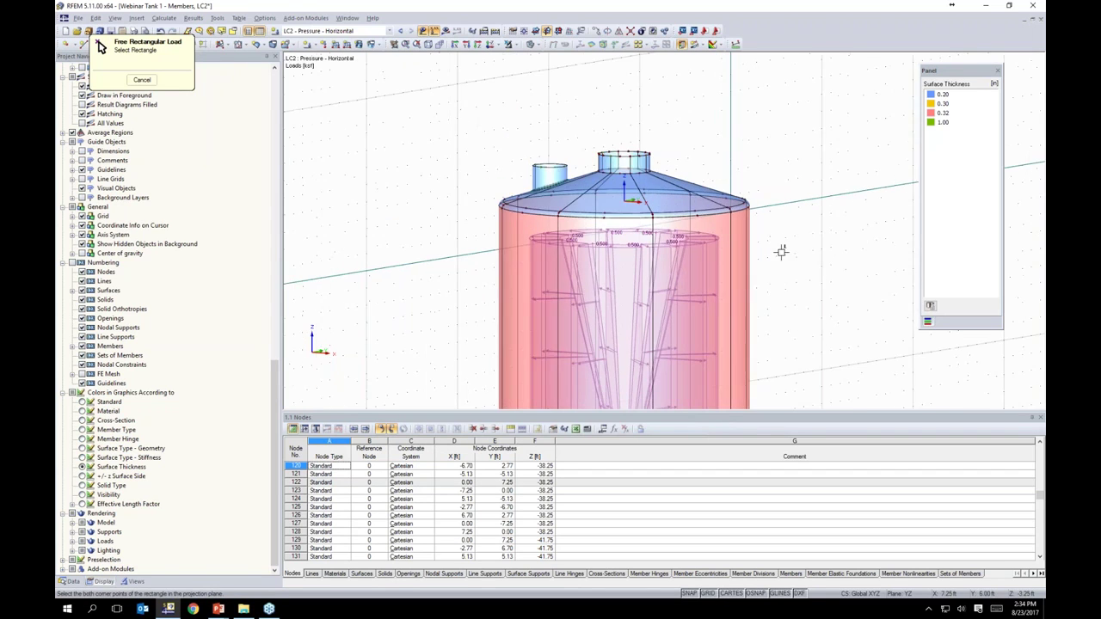
middle_click_drag(731, 250, 487, 227, "ctrl")
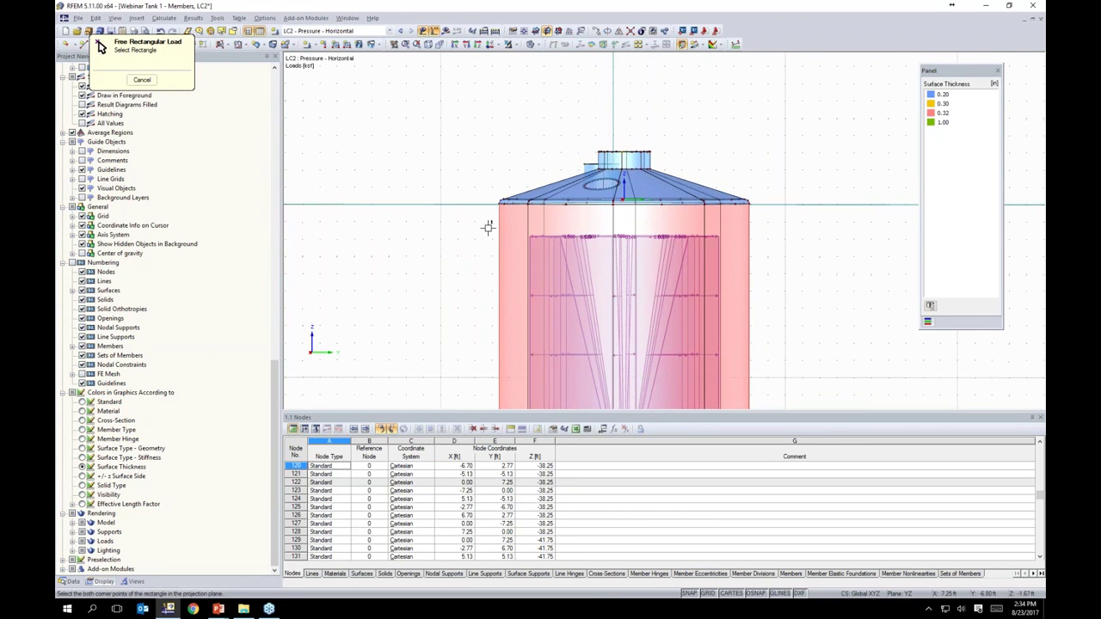
left_click(441, 203)
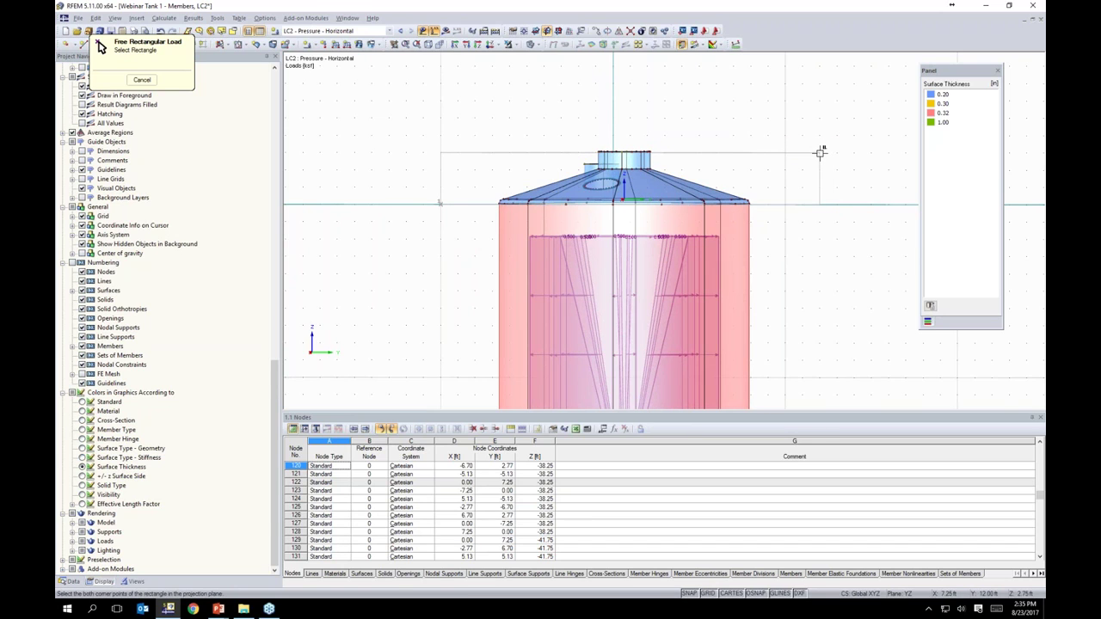
left_click(821, 152)
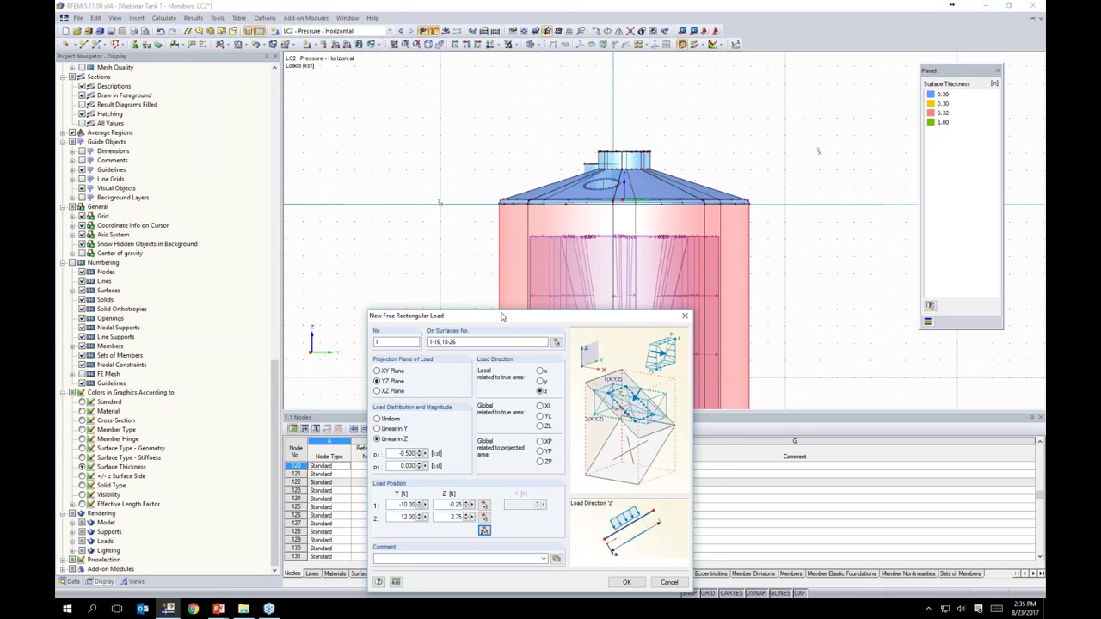
left_click(642, 395)
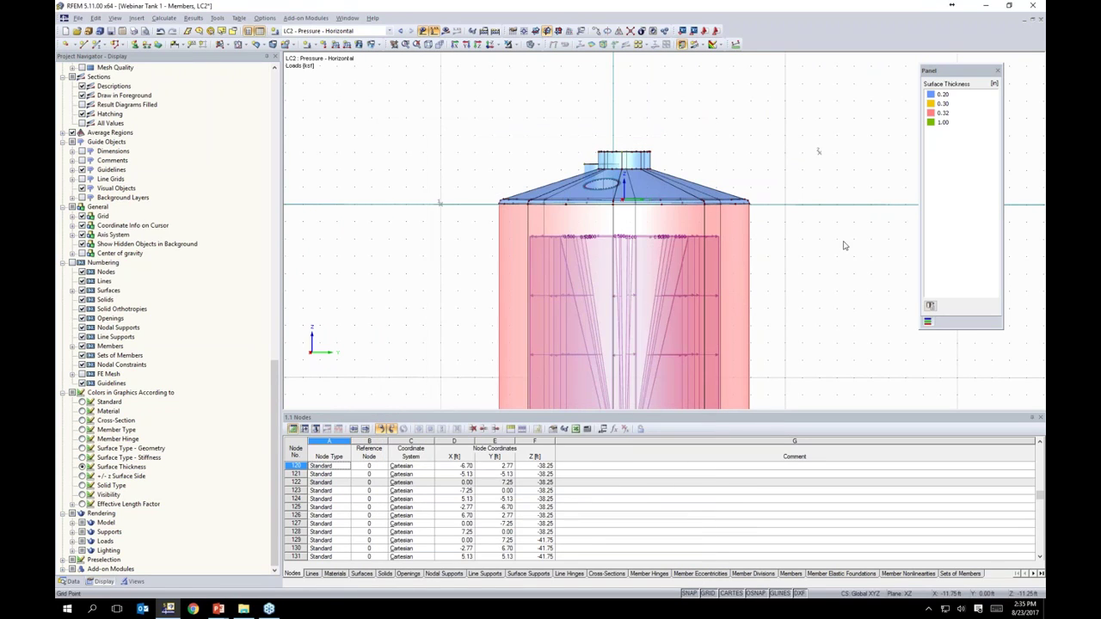
left_click(707, 593)
Examine the free rectangular load on the roof and the pressure loads along the tank from several angles.
middle_click_drag(804, 233, 376, 276, "ctrl")
scroll(460, 275, "up", 3)
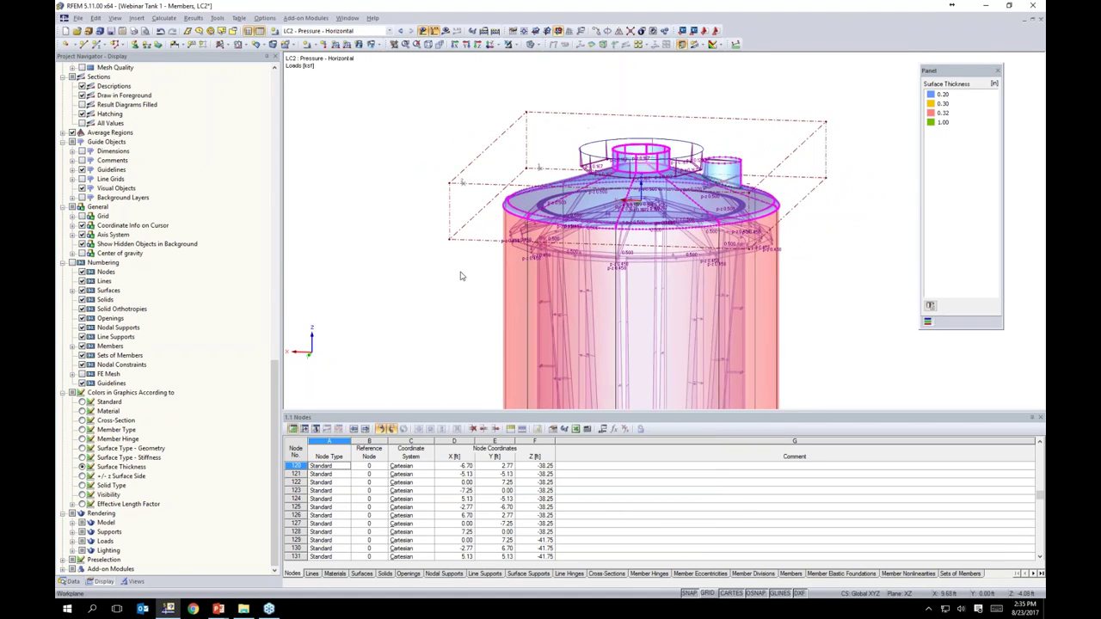
middle_click_drag(472, 271, 352, 287)
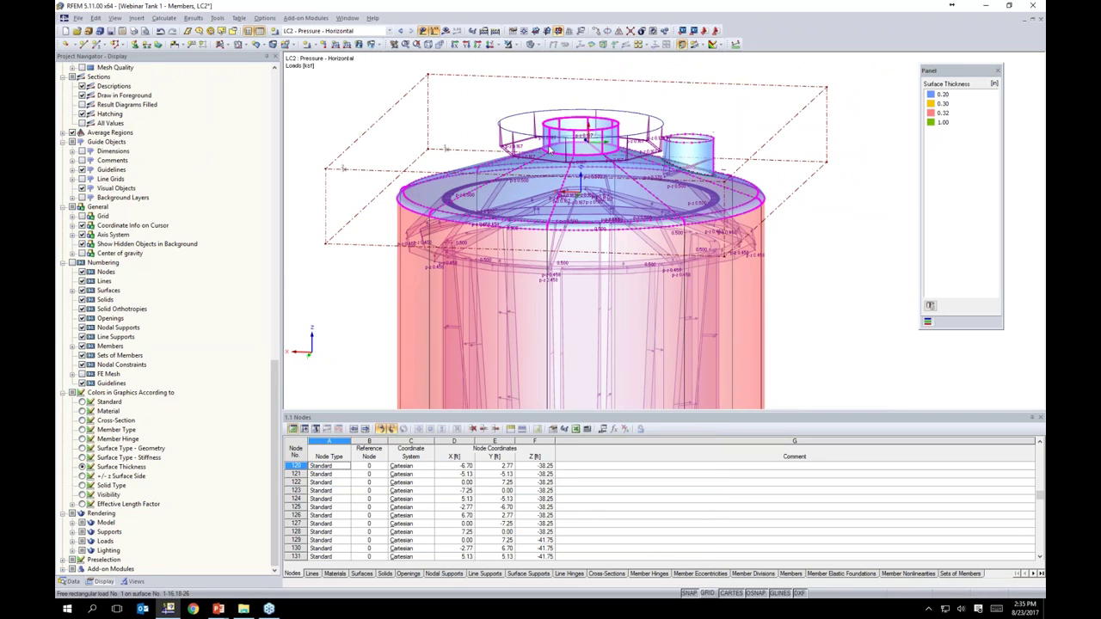
middle_click_drag(878, 265, 850, 258, "ctrl")
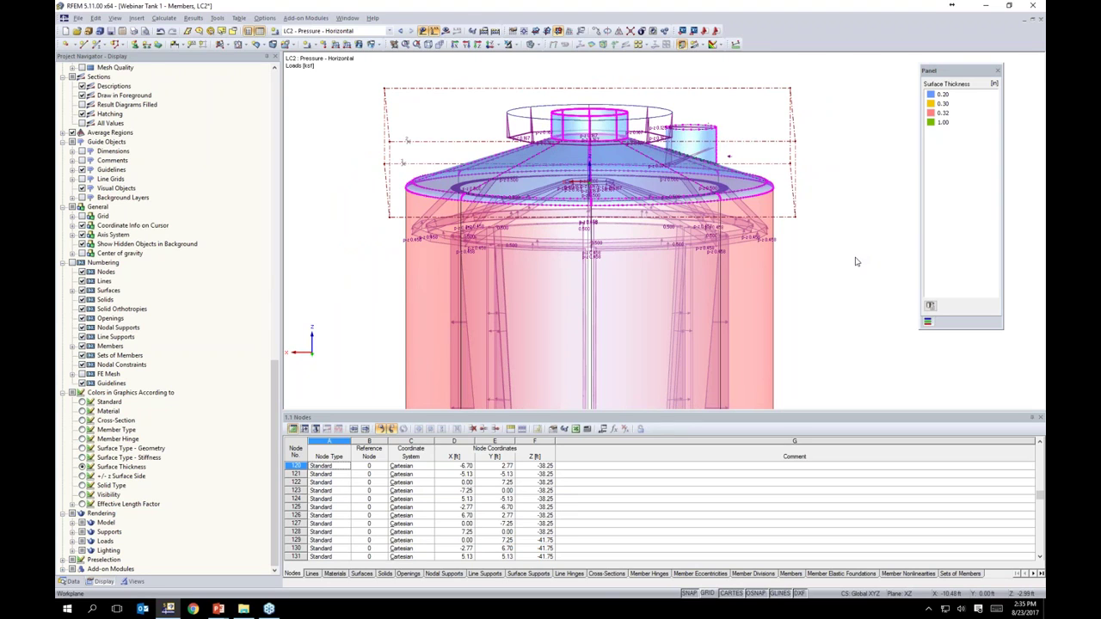
middle_click_drag(419, 308, 709, 195, "ctrl")
scroll(753, 257, "down", 2)
scroll(754, 258, "down", 2)
scroll(736, 242, "down", 2)
middle_click_drag(733, 249, 683, 188)
scroll(685, 188, "down", 2)
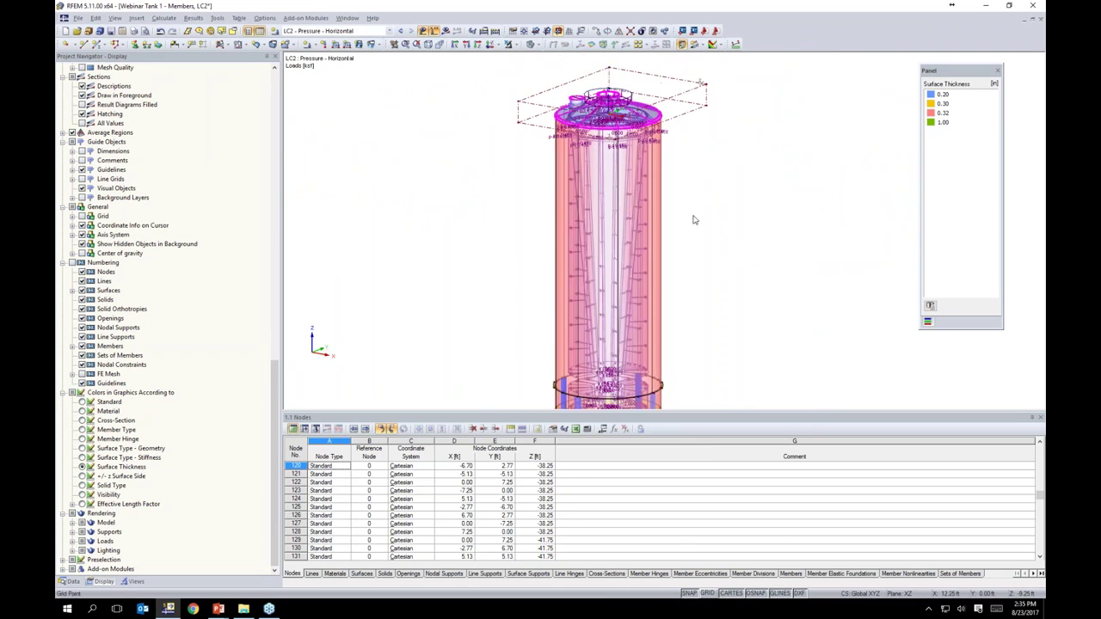
middle_click_drag(705, 253, 663, 201)
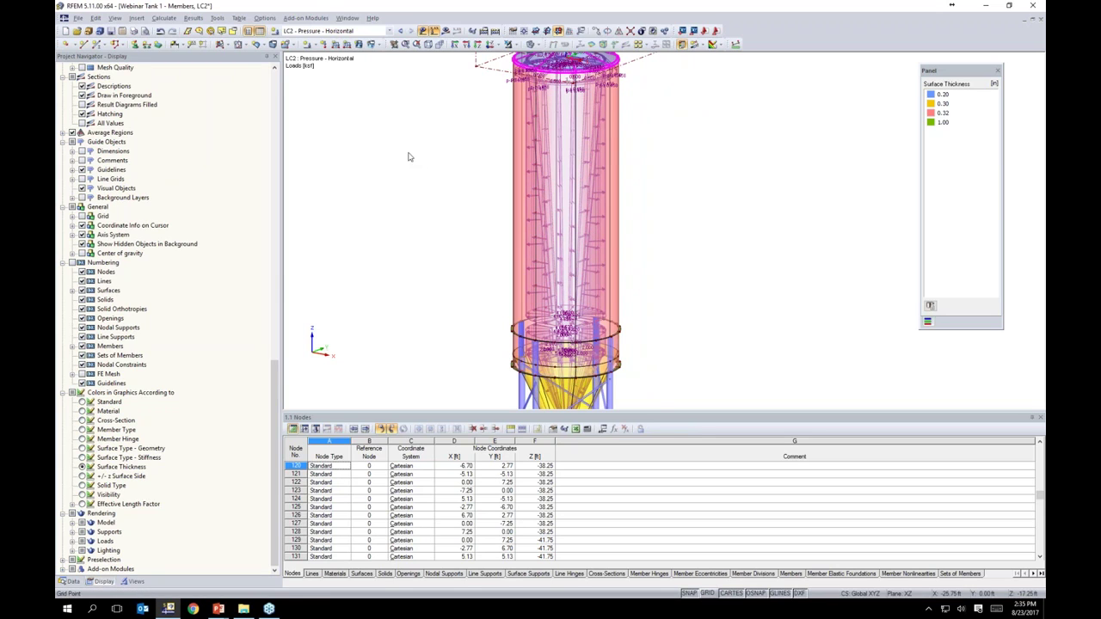
Open the load case and combination settings and duplicate load case LC2, Pressure - Horizontal.
left_click(316, 49)
left_click(317, 49)
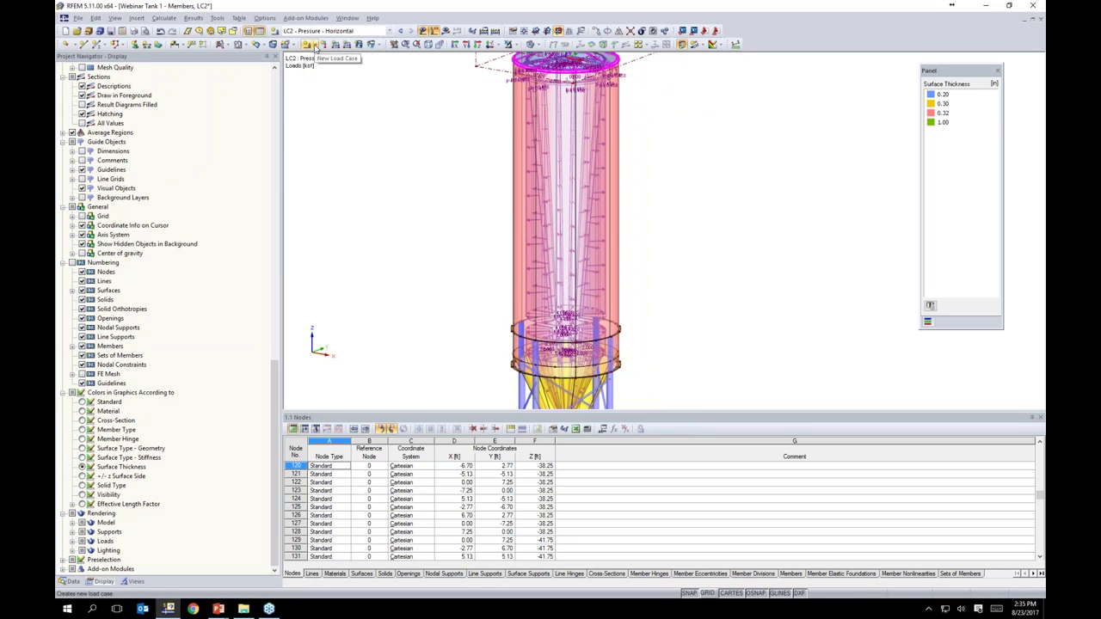
left_click(316, 49)
left_click(317, 57)
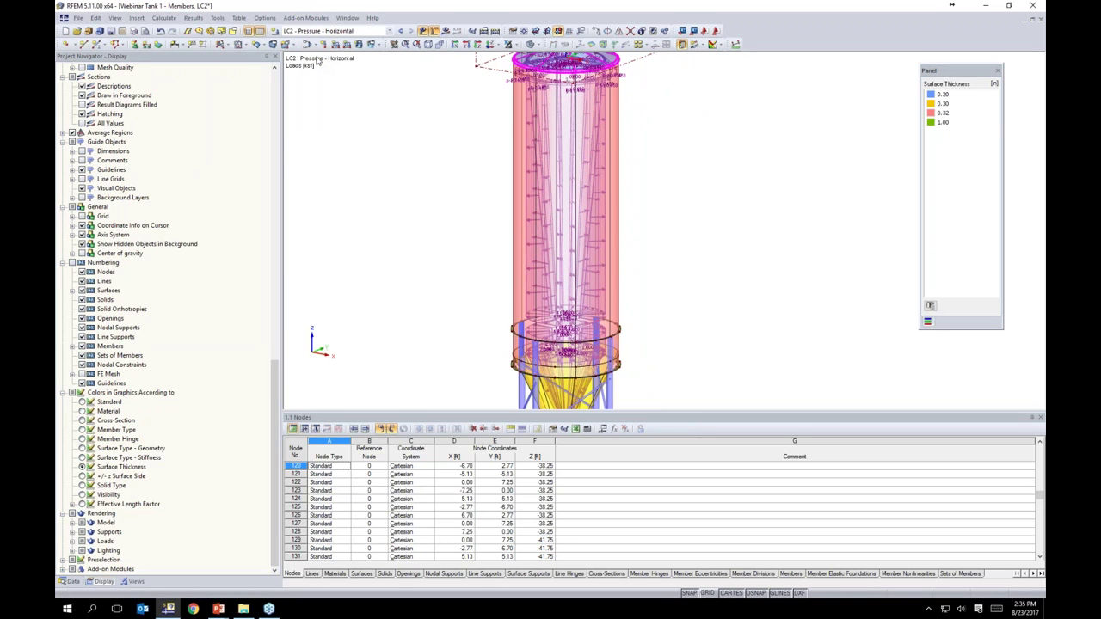
left_click(391, 176)
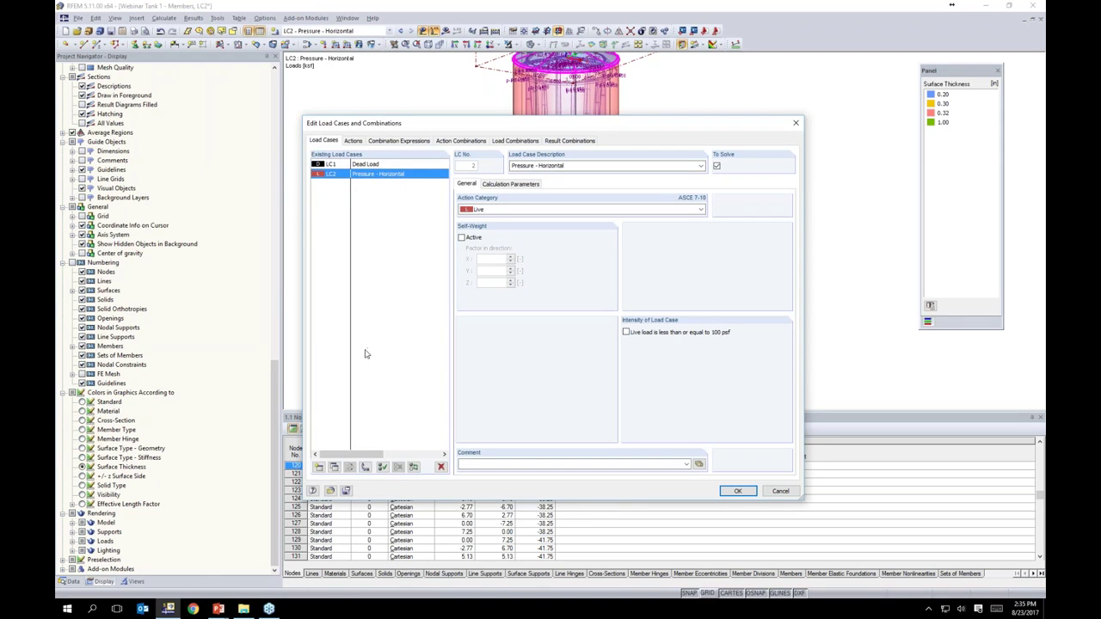
left_click(334, 467)
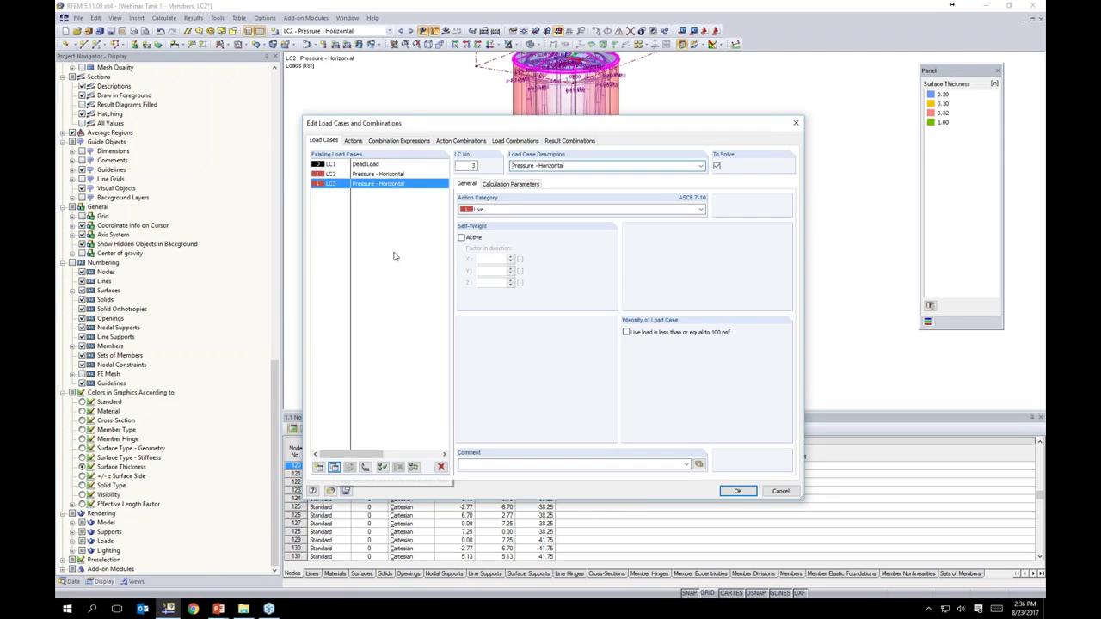
Rename the duplicated load case LC3 as Pressure - Vertical and apply the load case settings.
double_click(549, 164)
type("Vertic")
left_click(737, 491)
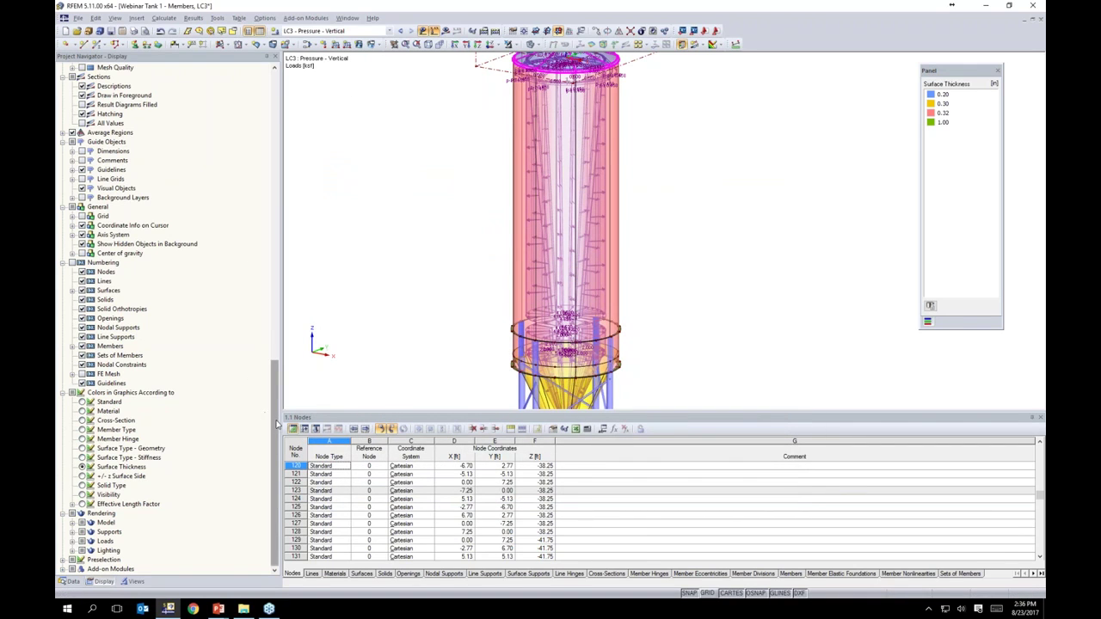
List the surface loads of load case LC3, Pressure - Vertical, in the project's data tree.
left_click(72, 582)
scroll(117, 268, "up", 10)
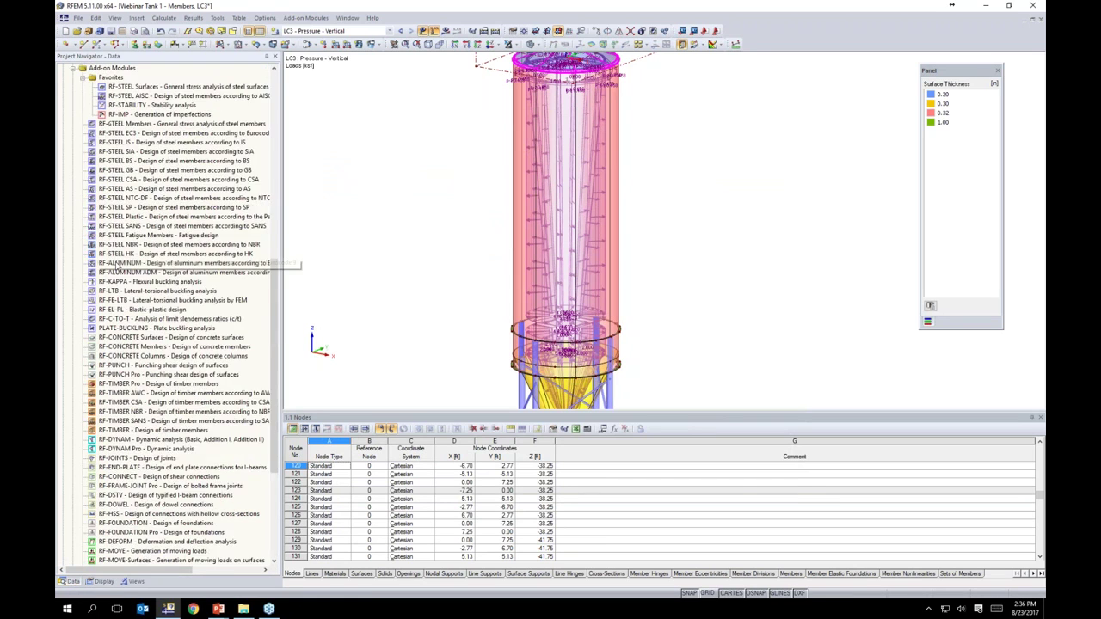
scroll(111, 297, "down", 3)
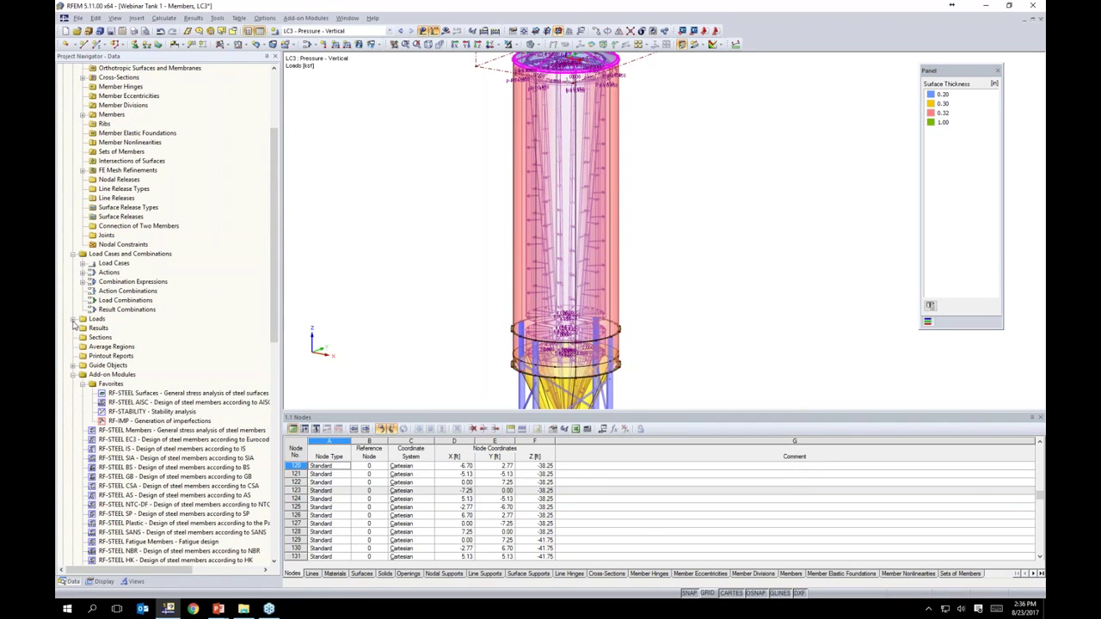
left_click(73, 320)
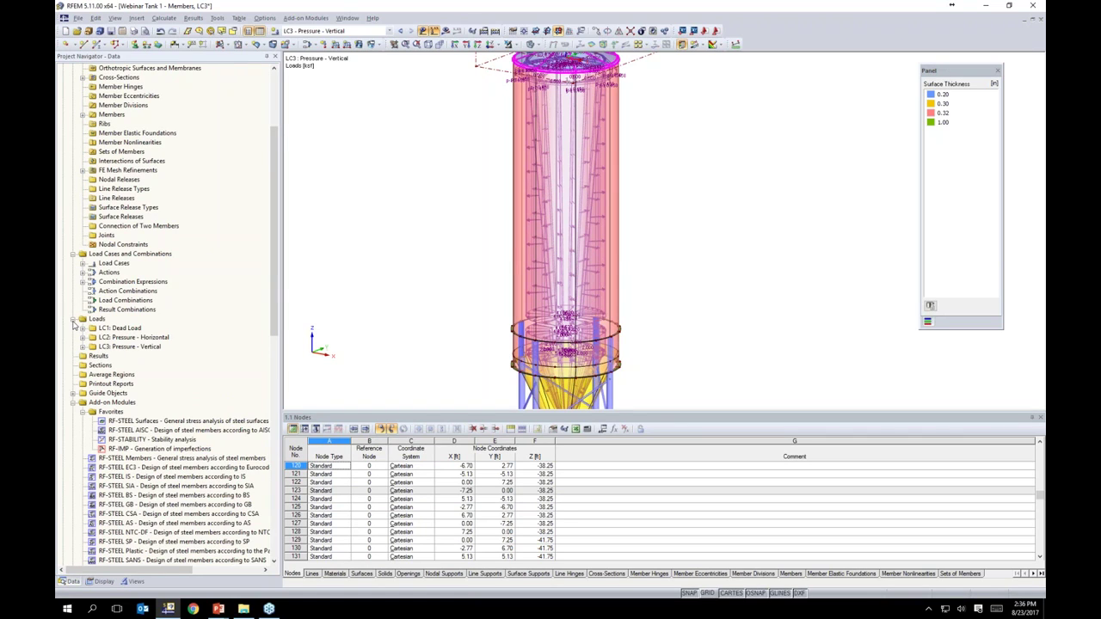
left_click(129, 346)
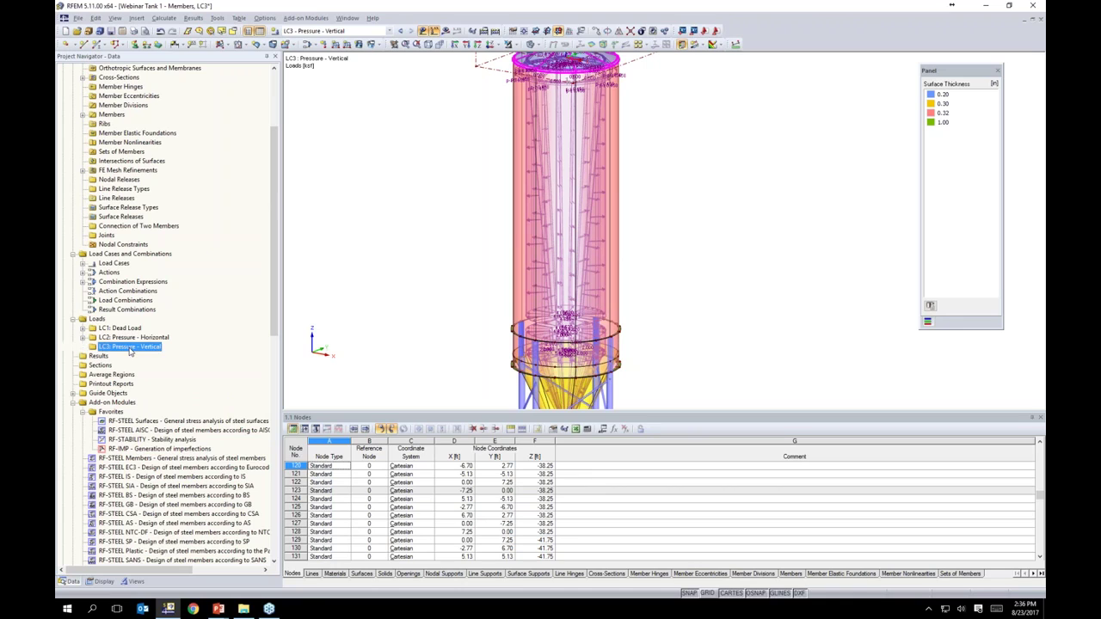
left_click(84, 348)
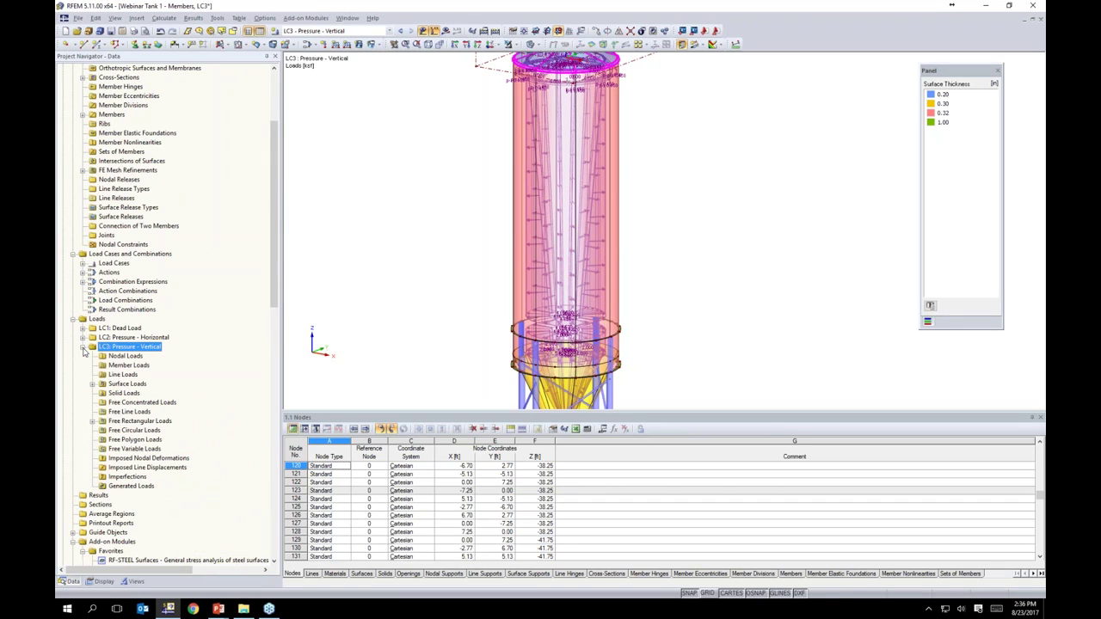
left_click(93, 384)
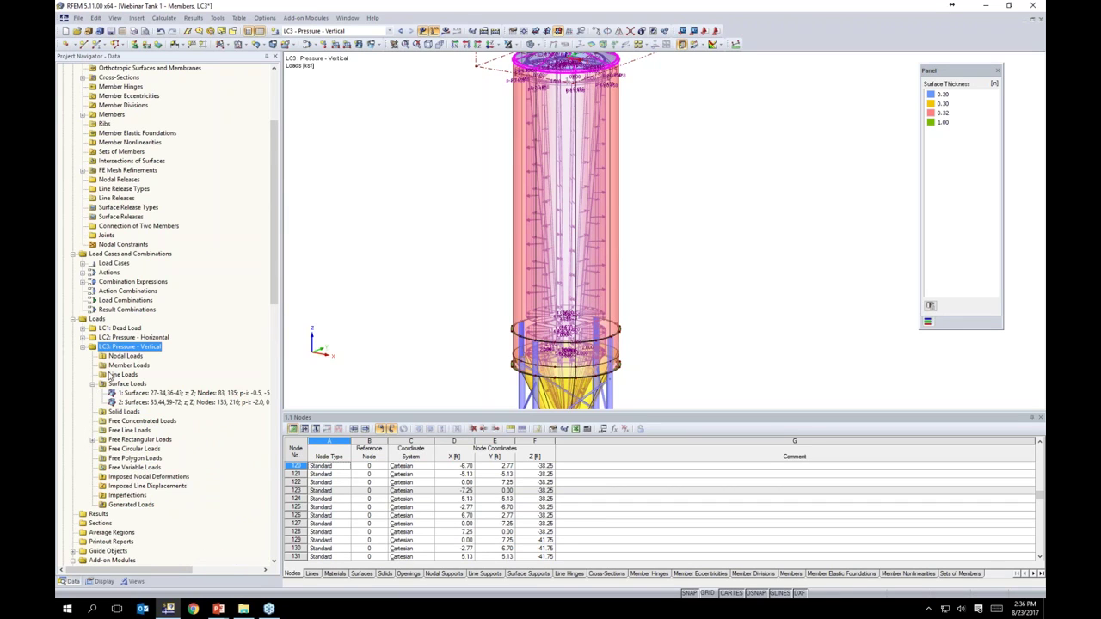
Set LC3's surface load 1 on the tank shell to local x direction with magnitudes 0 and 0.5 ksf.
left_click(162, 394)
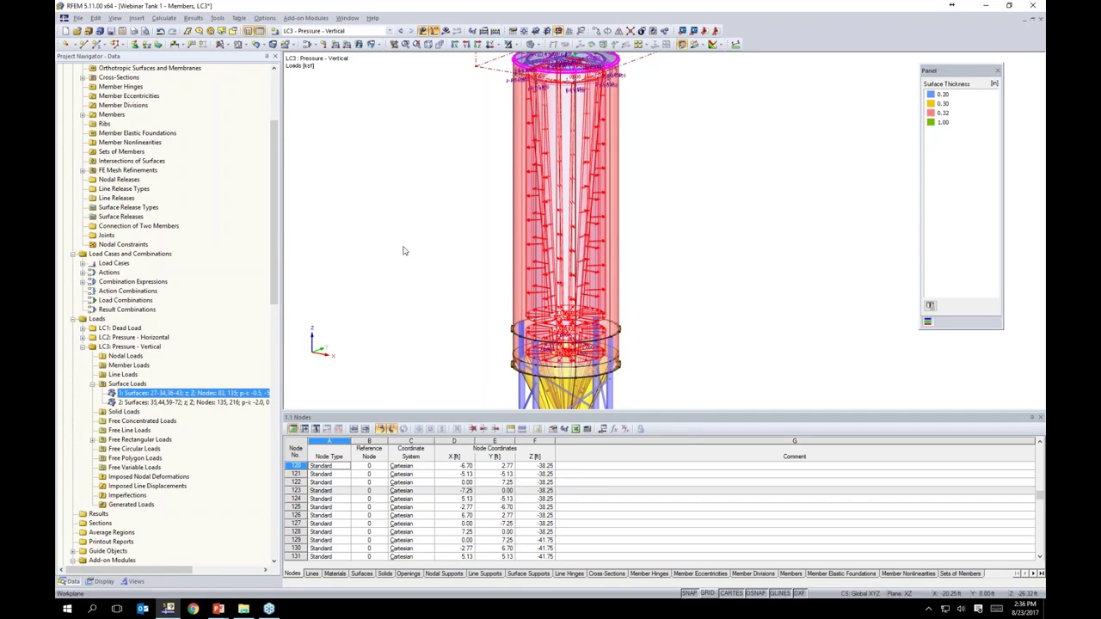
right_click(168, 396)
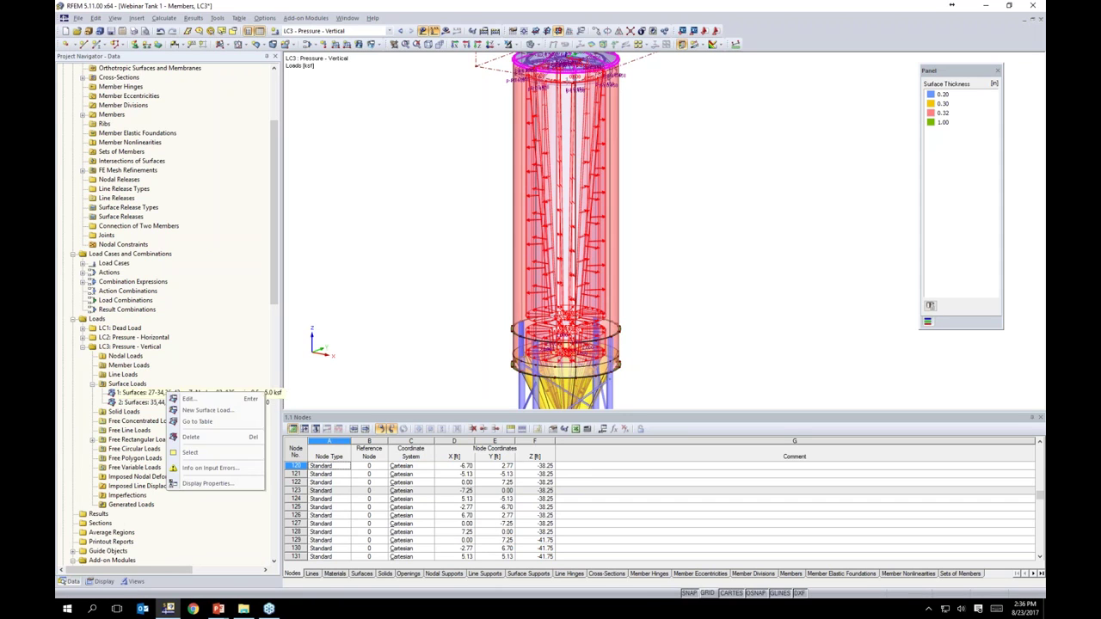
left_click(183, 403)
double_click(182, 396)
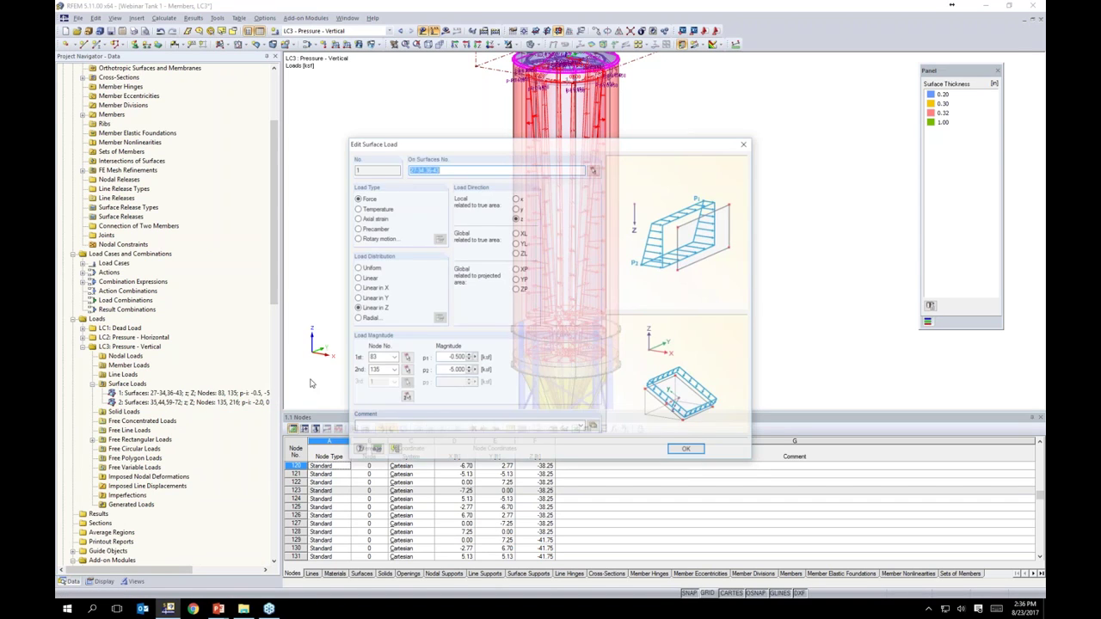
left_click_drag(505, 148, 526, 152)
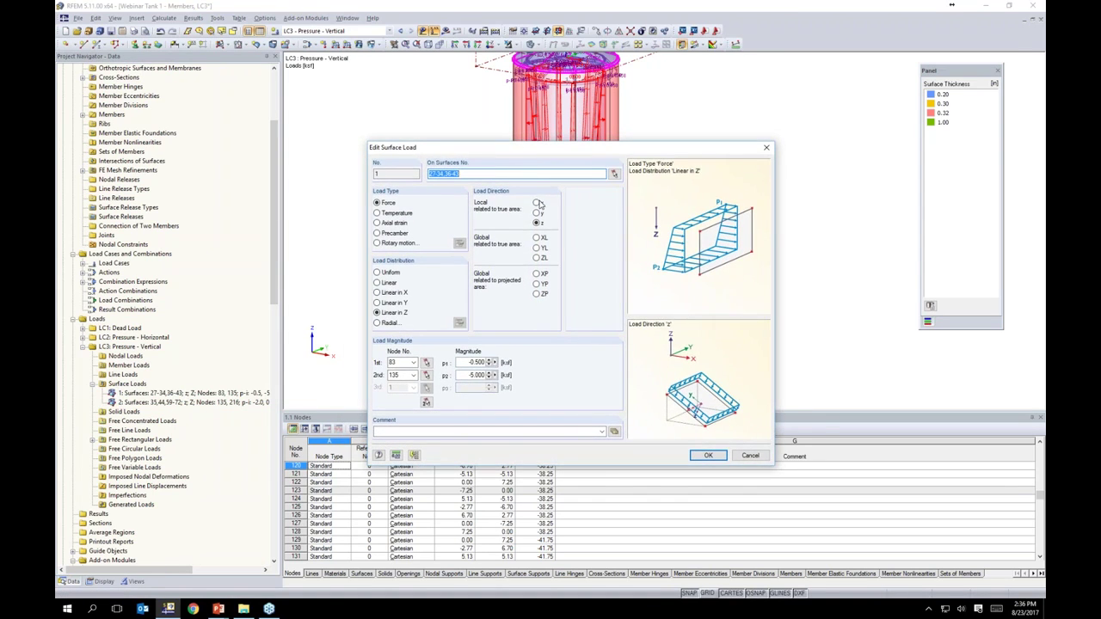
left_click(537, 203)
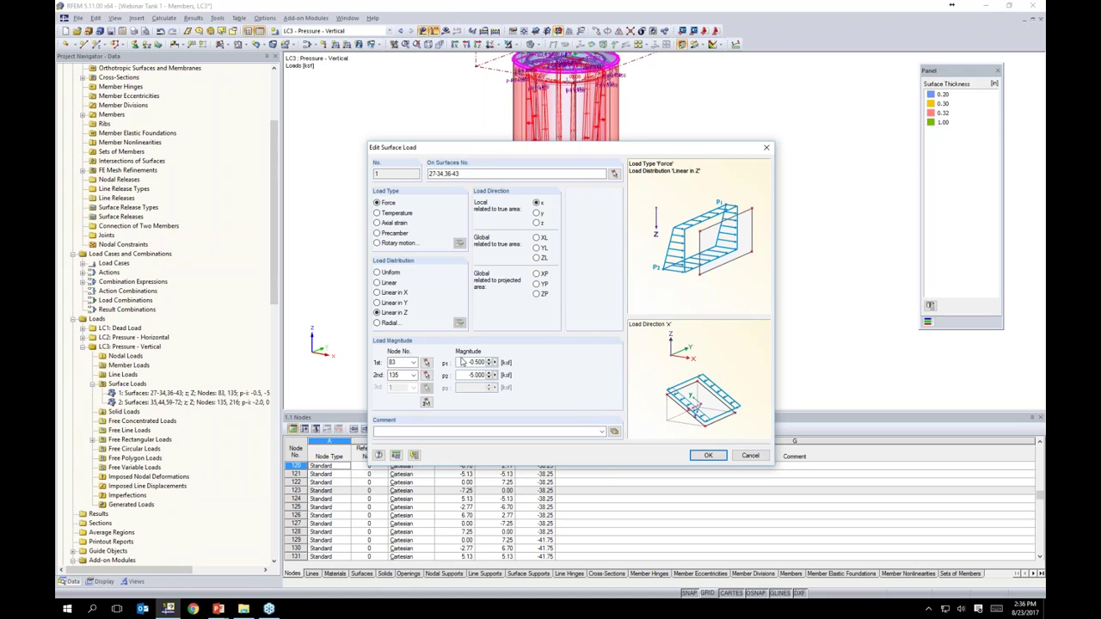
left_click_drag(464, 363, 485, 363)
type("0")
key("Tab")
type("-")
left_click(708, 455)
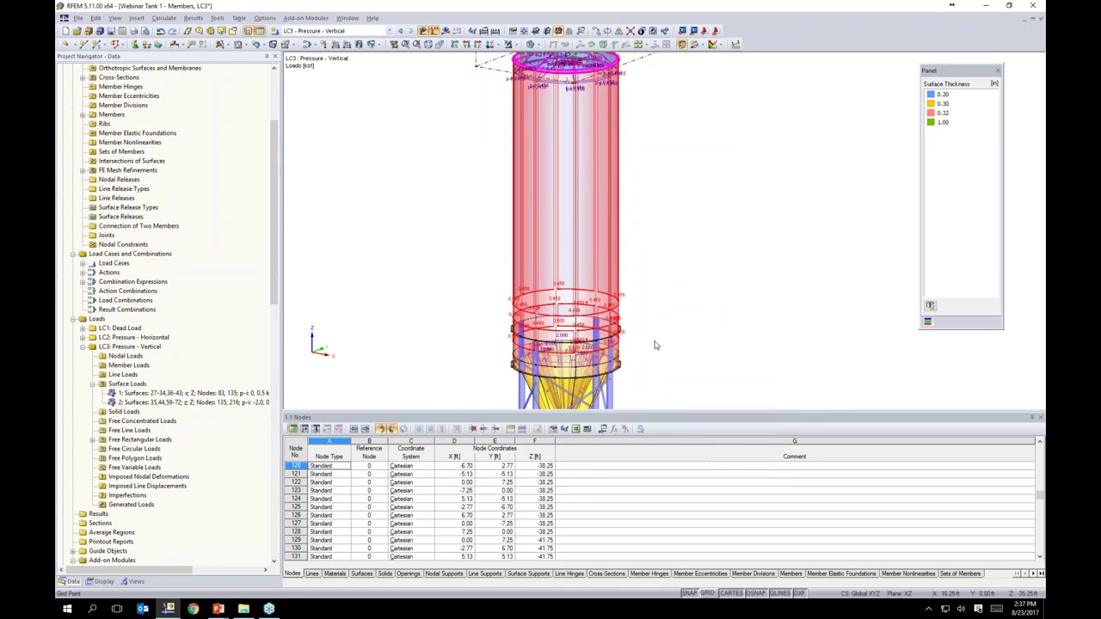
Set LC3's surface load 2 on the hopper to local x direction with a first magnitude of 0.5 ksf.
scroll(651, 309, "up", 5)
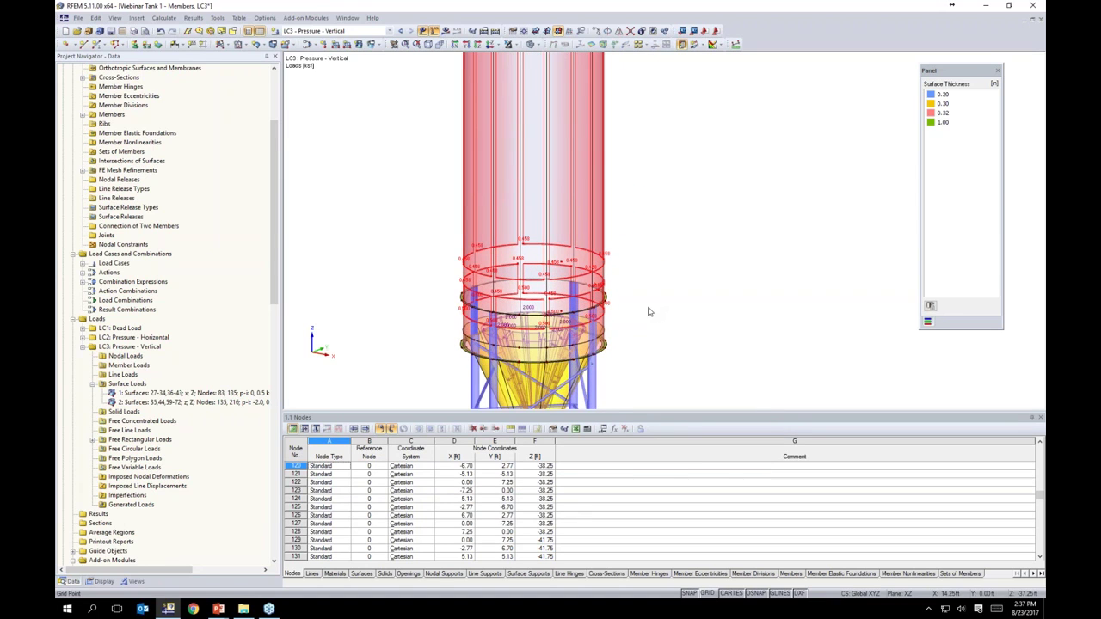
scroll(613, 282, "up", 8)
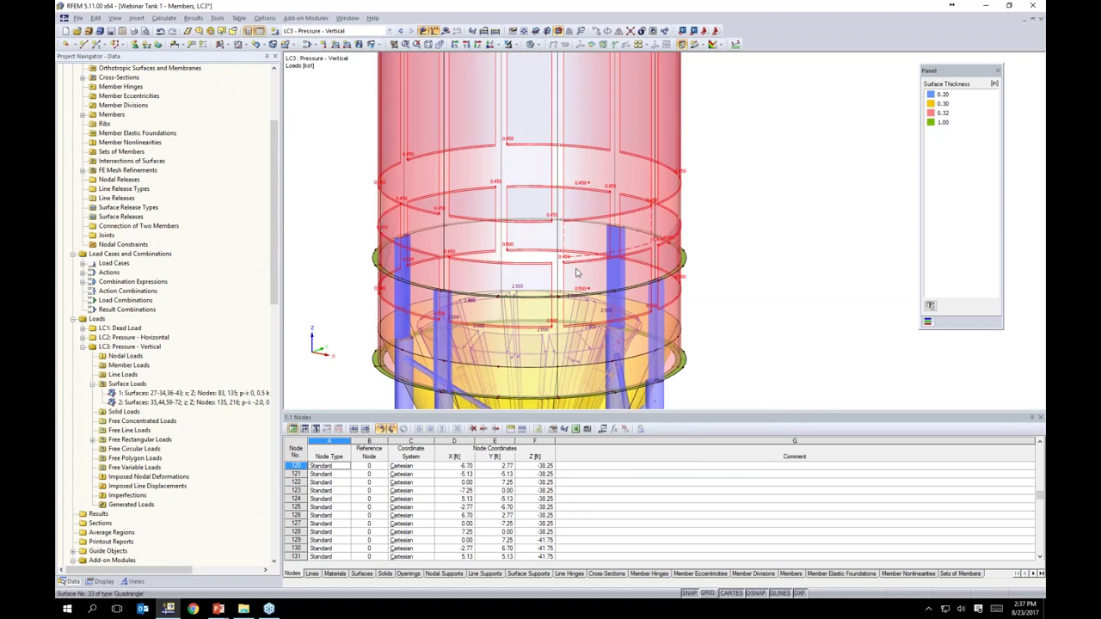
scroll(574, 272, "up", 4)
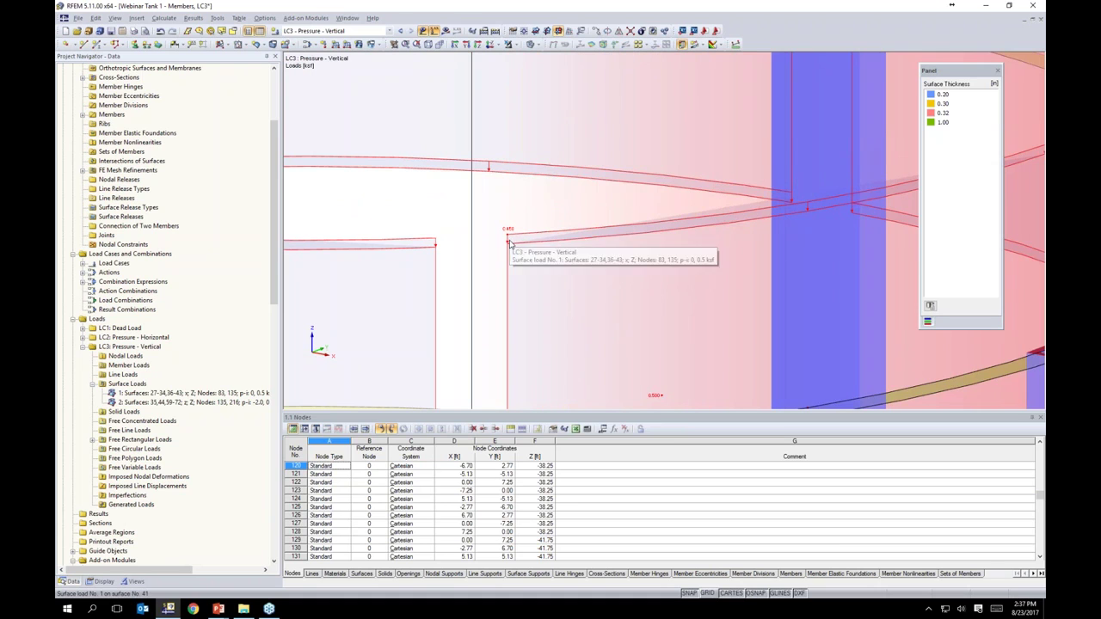
scroll(511, 251, "down", 10)
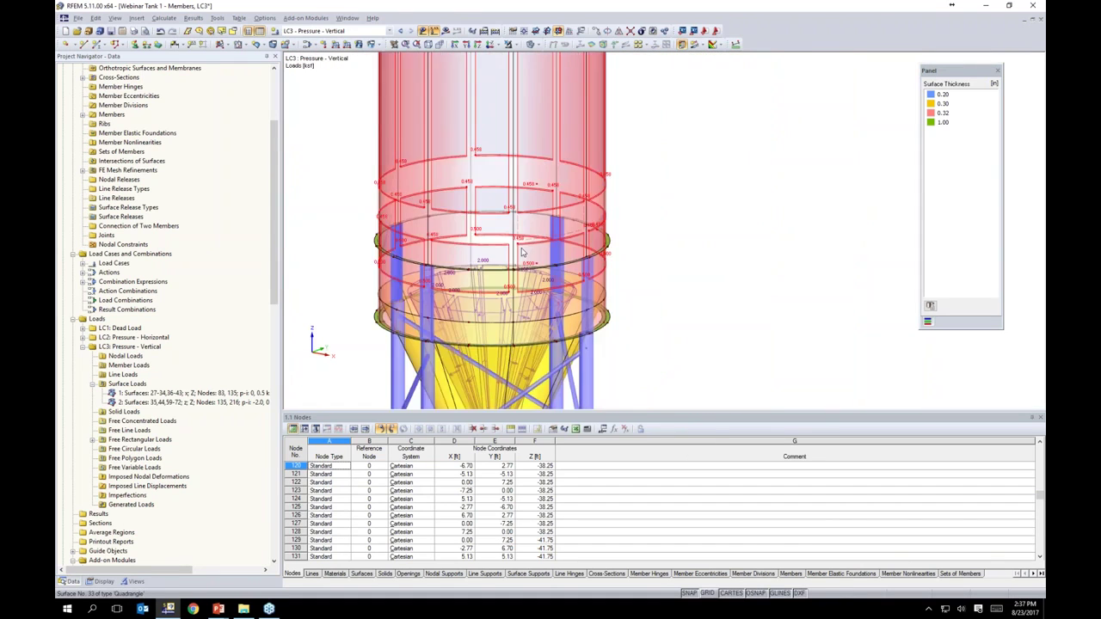
scroll(522, 254, "down", 2)
middle_click_drag(619, 238, 649, 265)
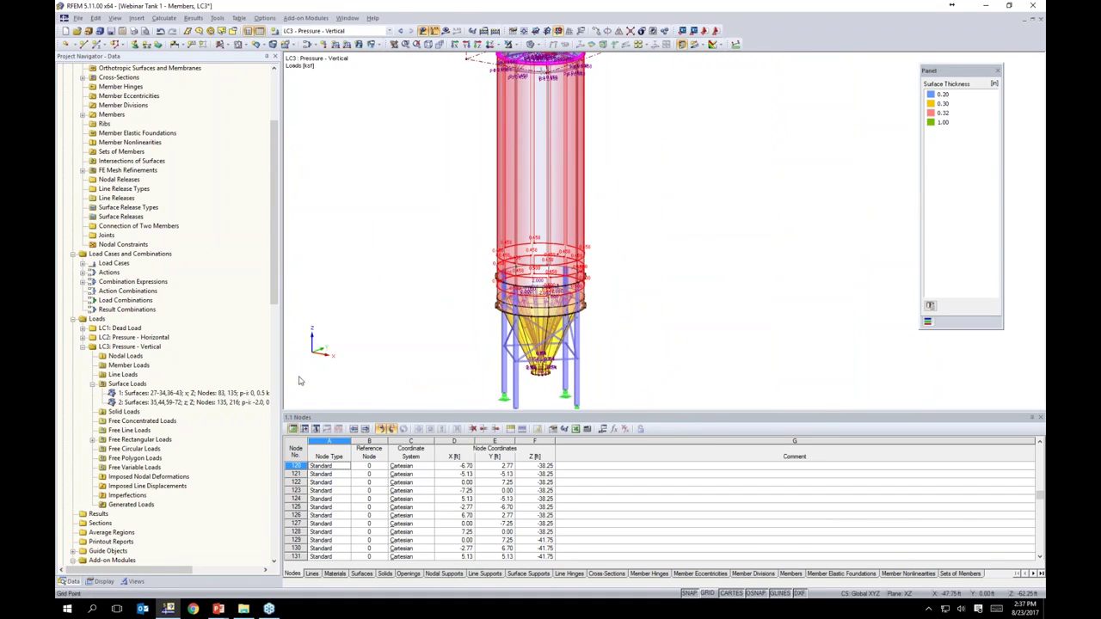
right_click(159, 403)
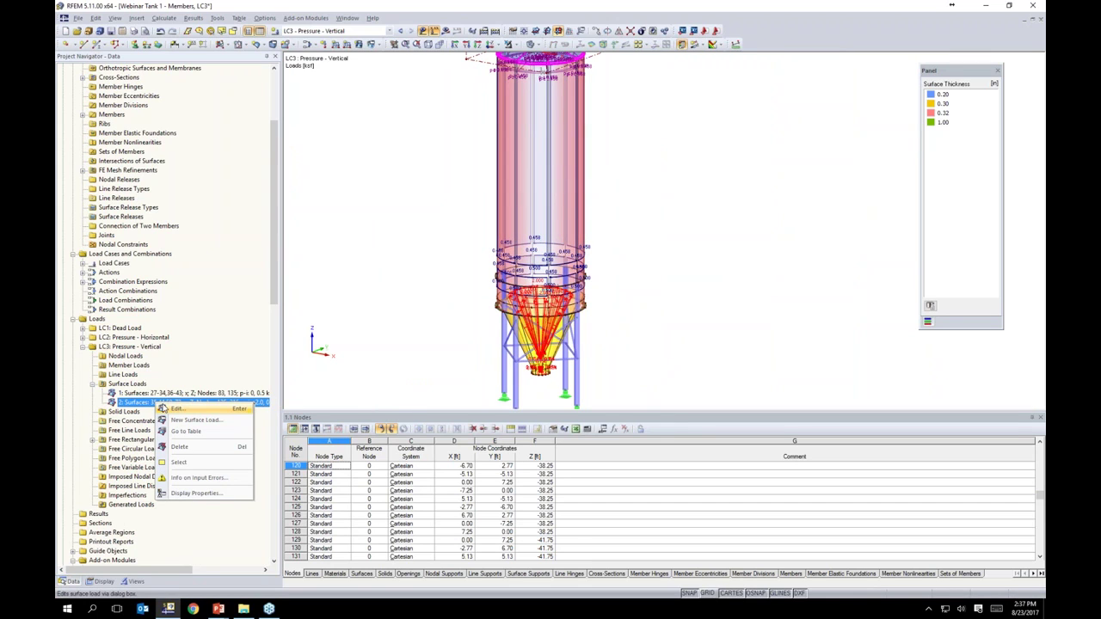
left_click(176, 411)
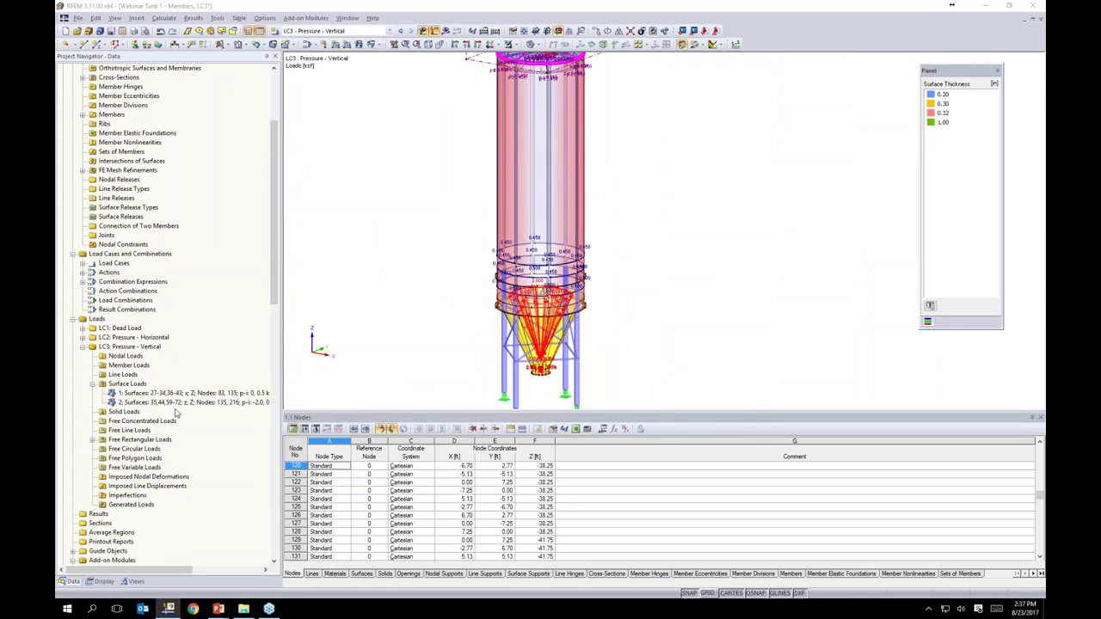
left_click(516, 199)
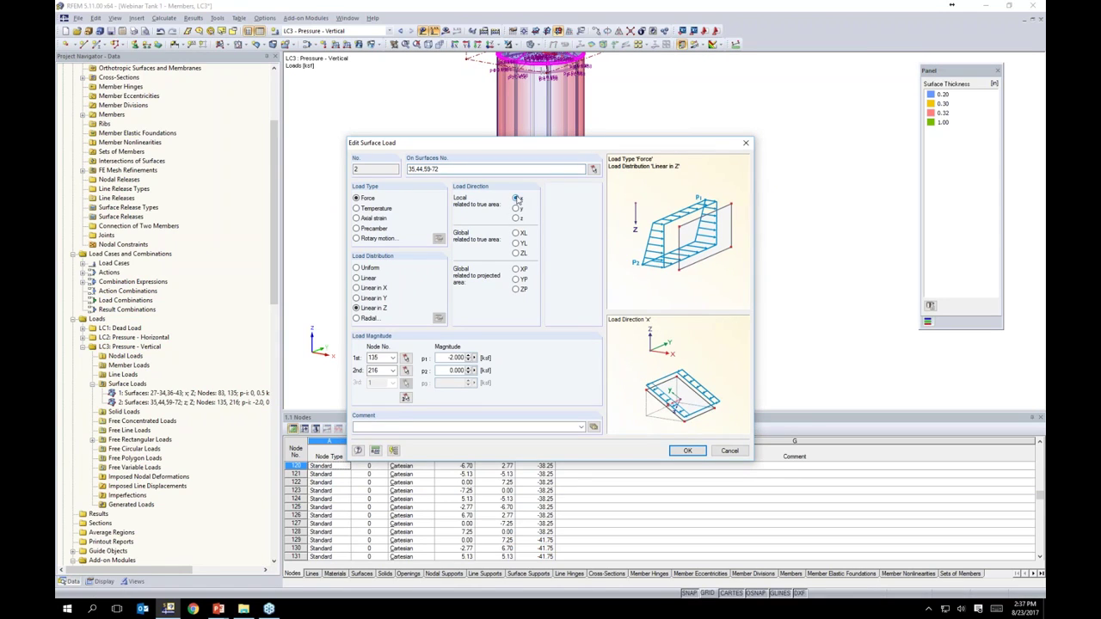
left_click_drag(446, 357, 484, 359)
type("0.5")
left_click(686, 451)
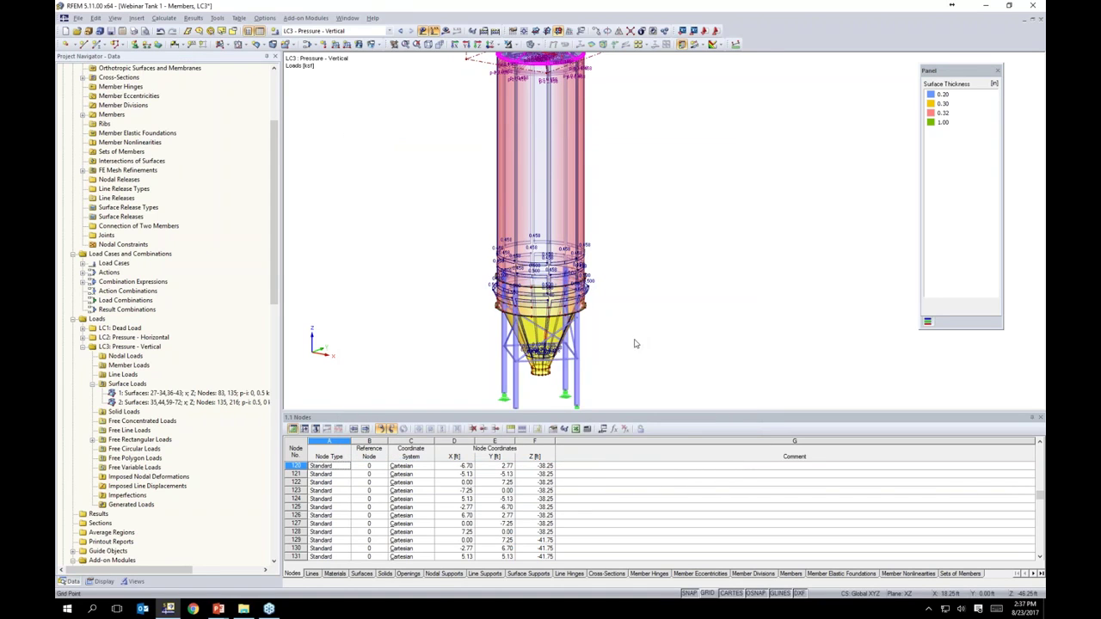
Delete the free rectangular load on the tank roof from load case LC3.
scroll(551, 335, "up", 5)
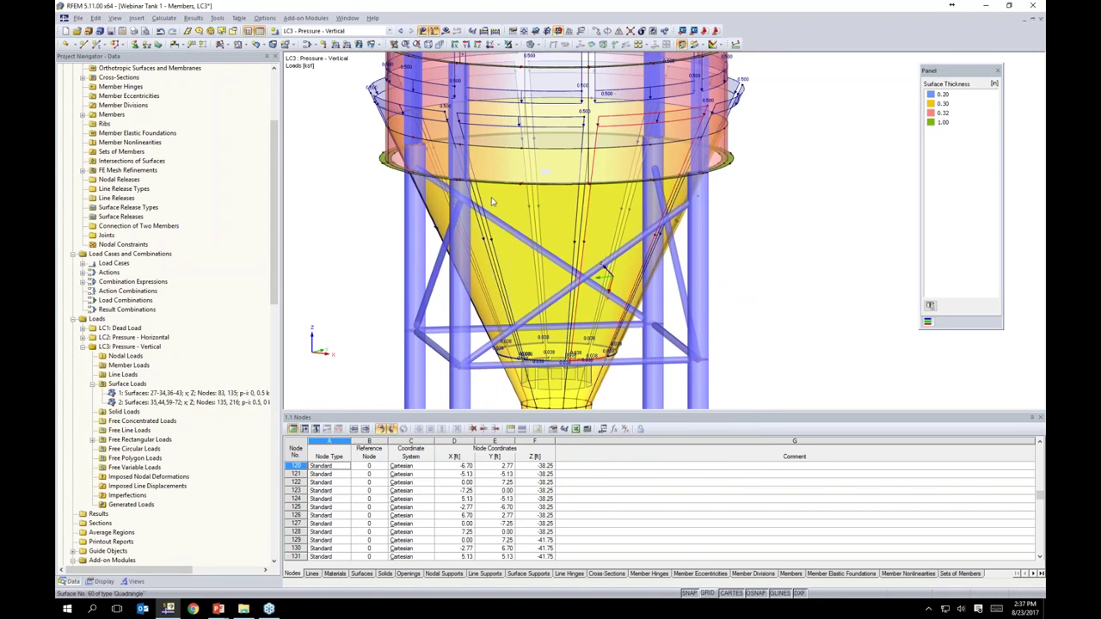
scroll(580, 267, "down", 6)
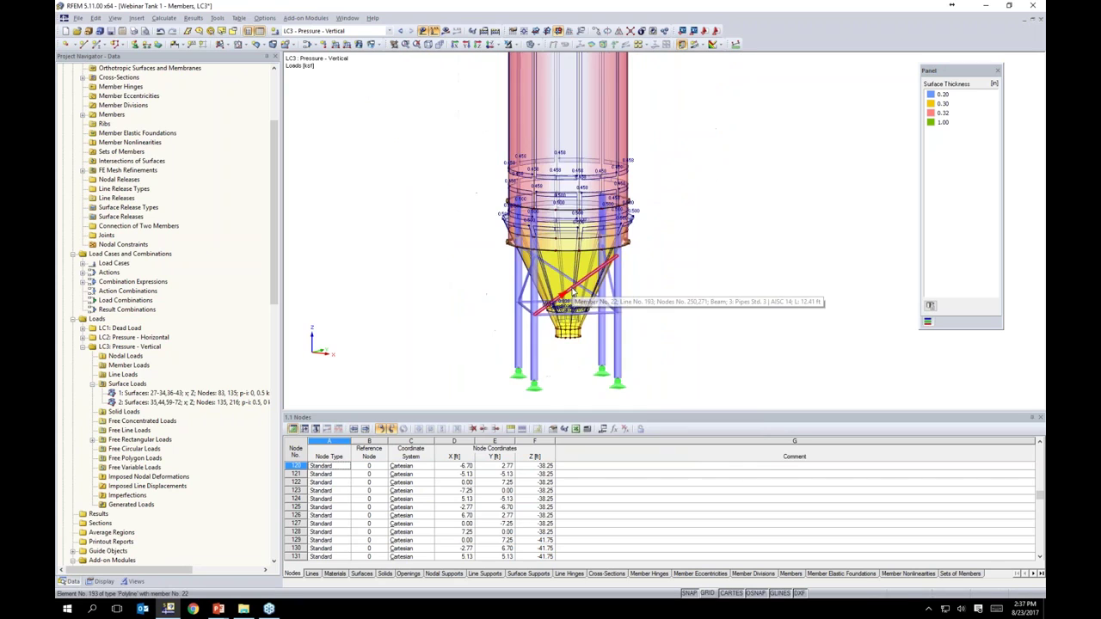
middle_click_drag(650, 246, 626, 287, "ctrl")
middle_click_drag(682, 176, 633, 373)
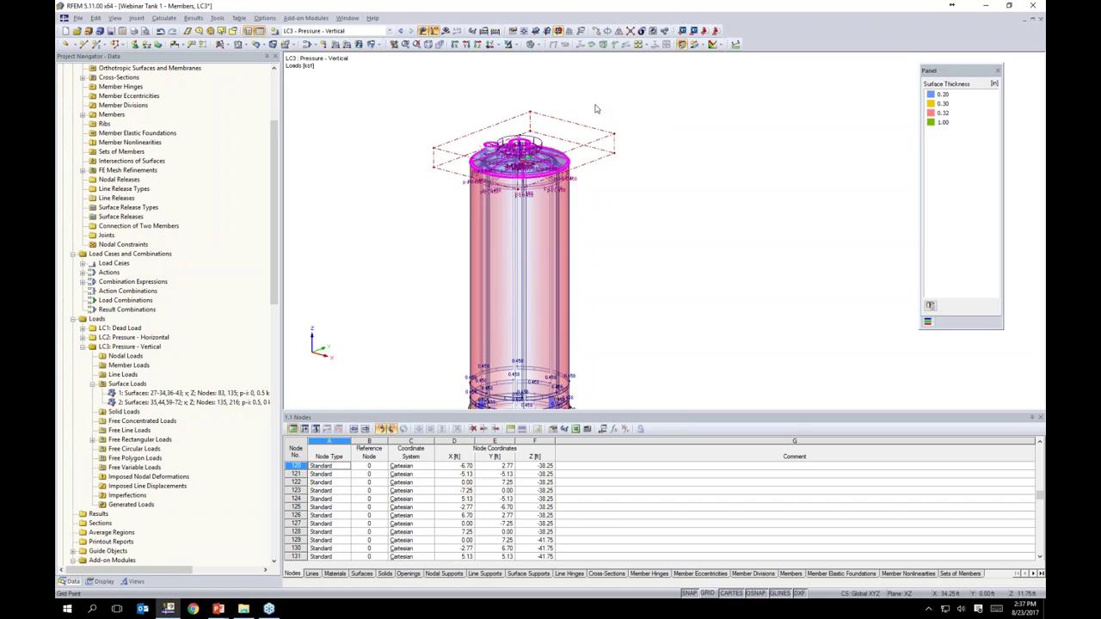
left_click(591, 151)
key("Delete")
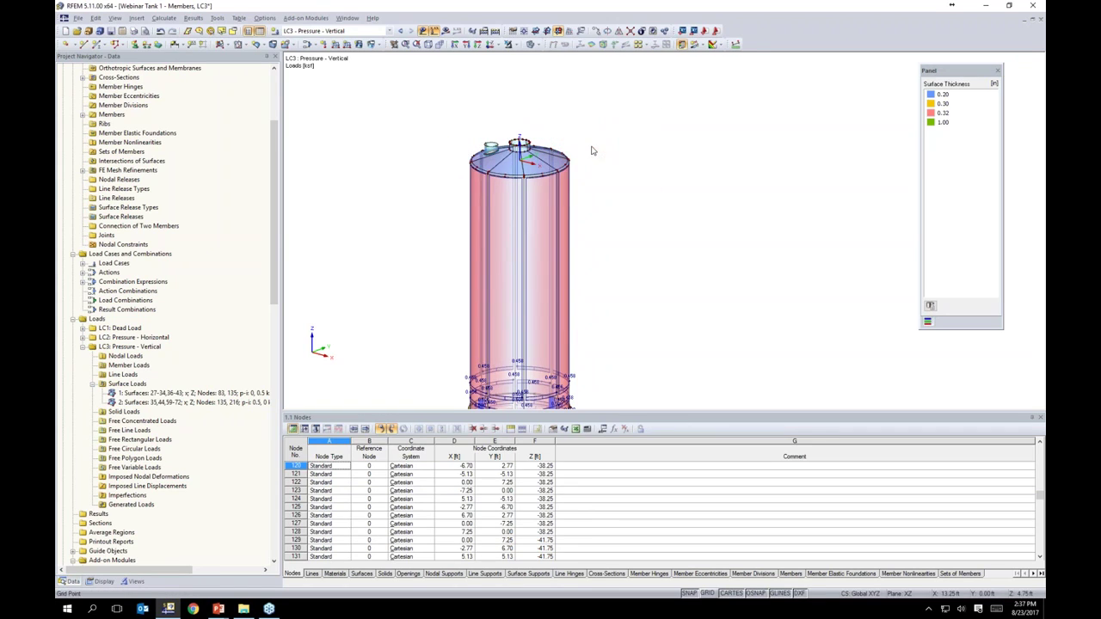
Review the Section 2.3 (LRFD) and Section 2.4 (ASD) combination expressions, then generate and accept the load combinations.
scroll(605, 177, "down", 1)
middle_click_drag(609, 227, 636, 192)
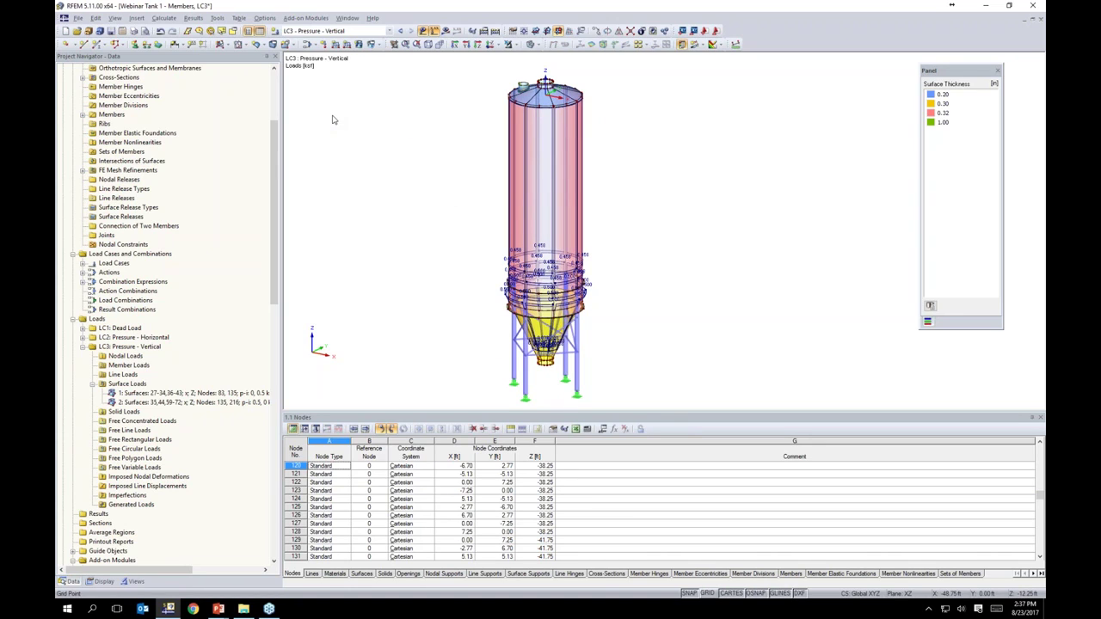
left_click(307, 45)
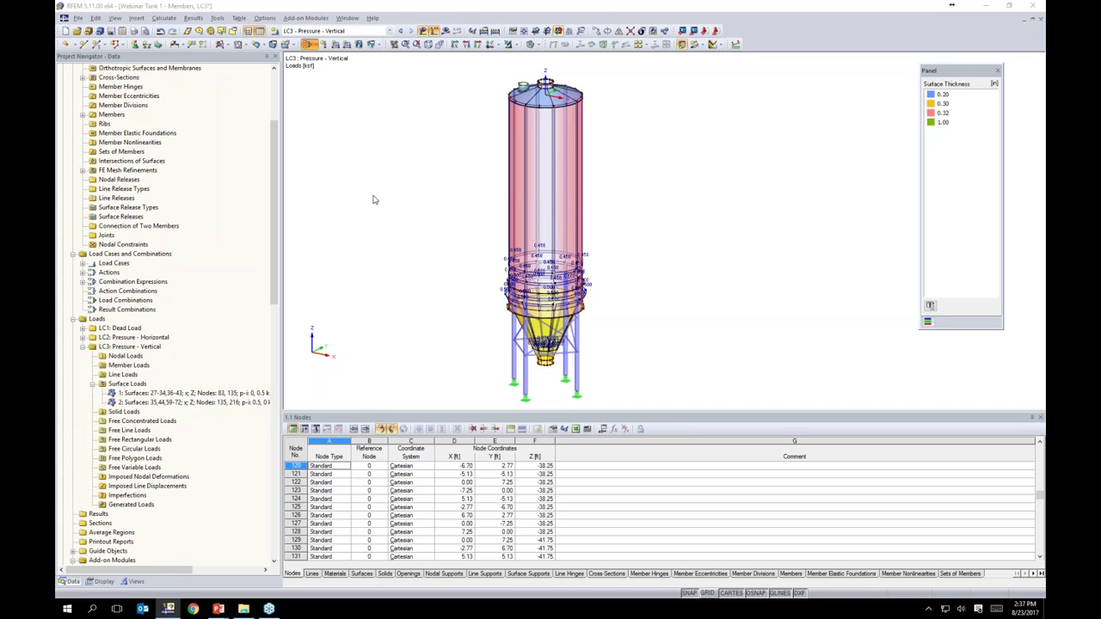
left_click(409, 141)
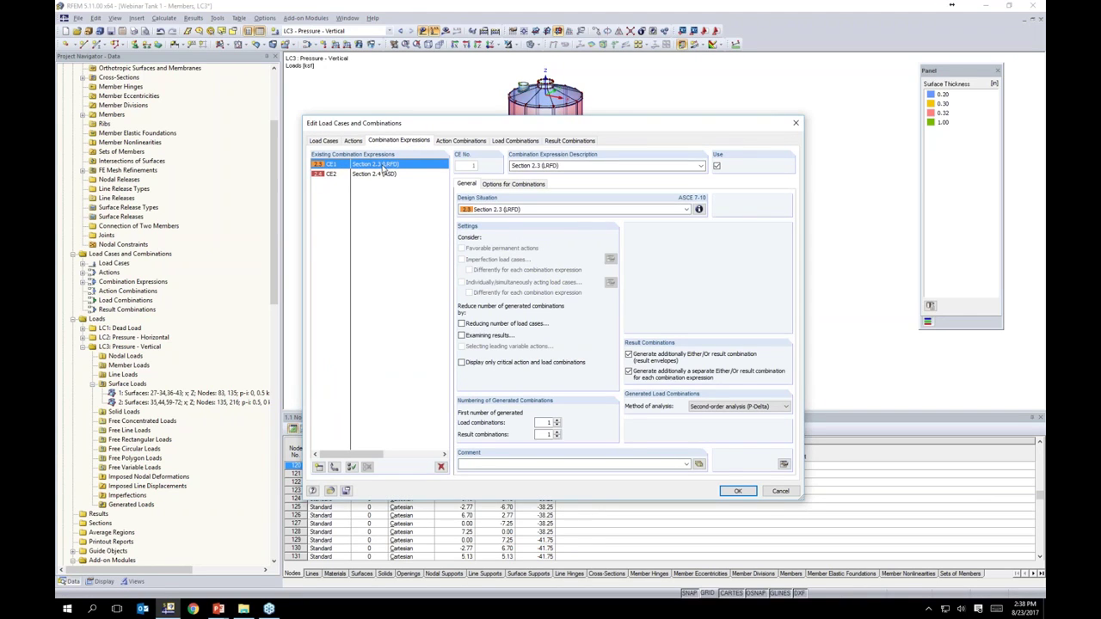
left_click(382, 174)
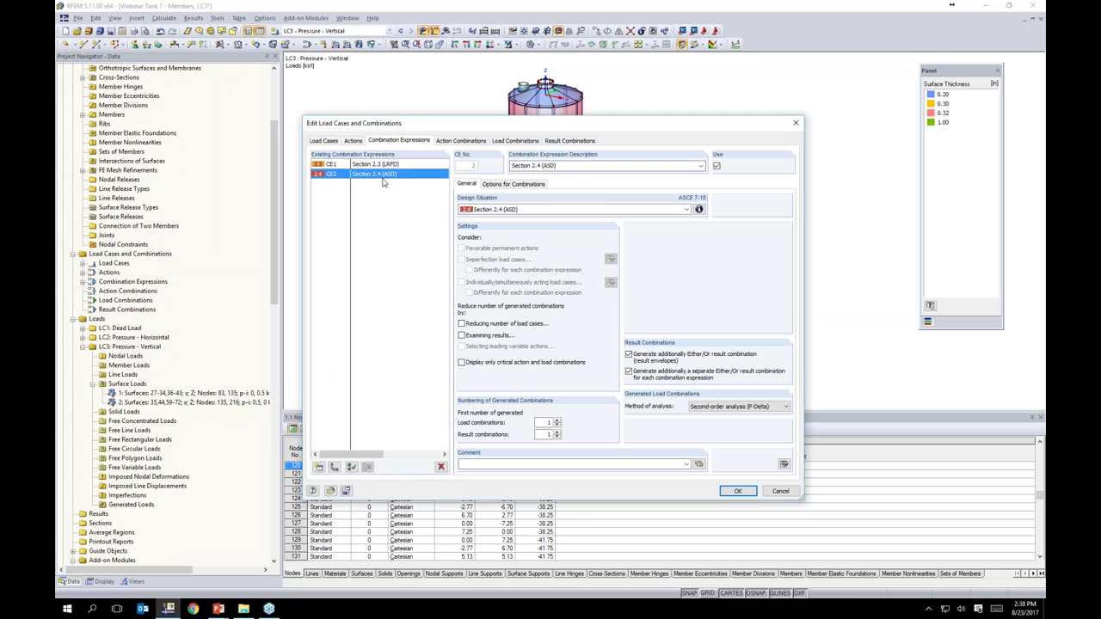
left_click(518, 141)
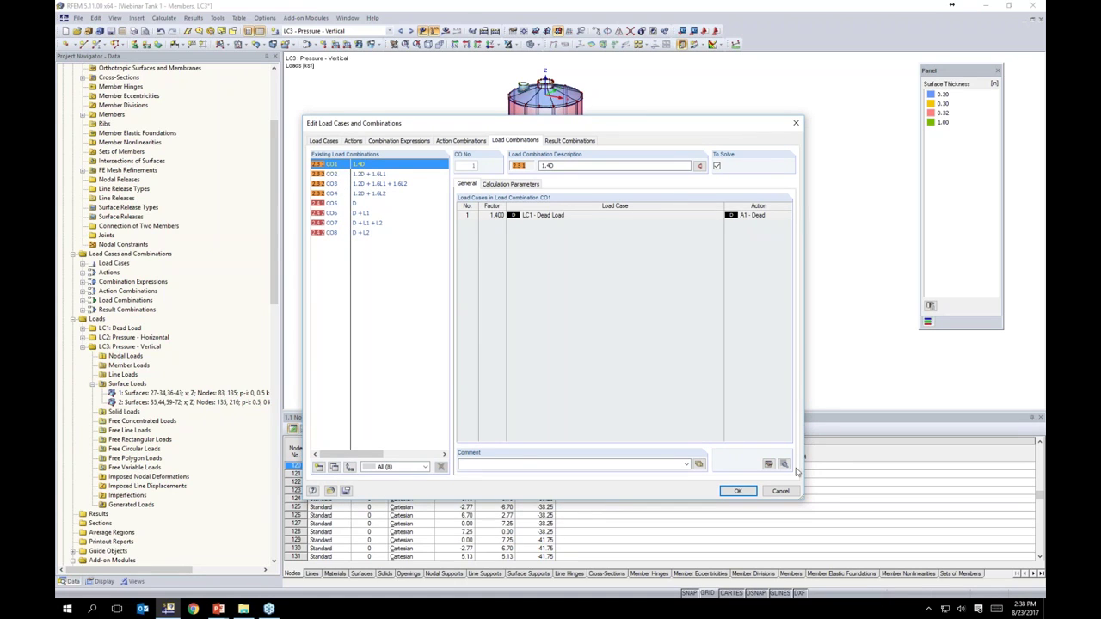
left_click(738, 491)
Check the stiffness modification settings according to AISC 360-10 C2.3(2) for support members 1-24 and accept them.
middle_click_drag(622, 306, 612, 250)
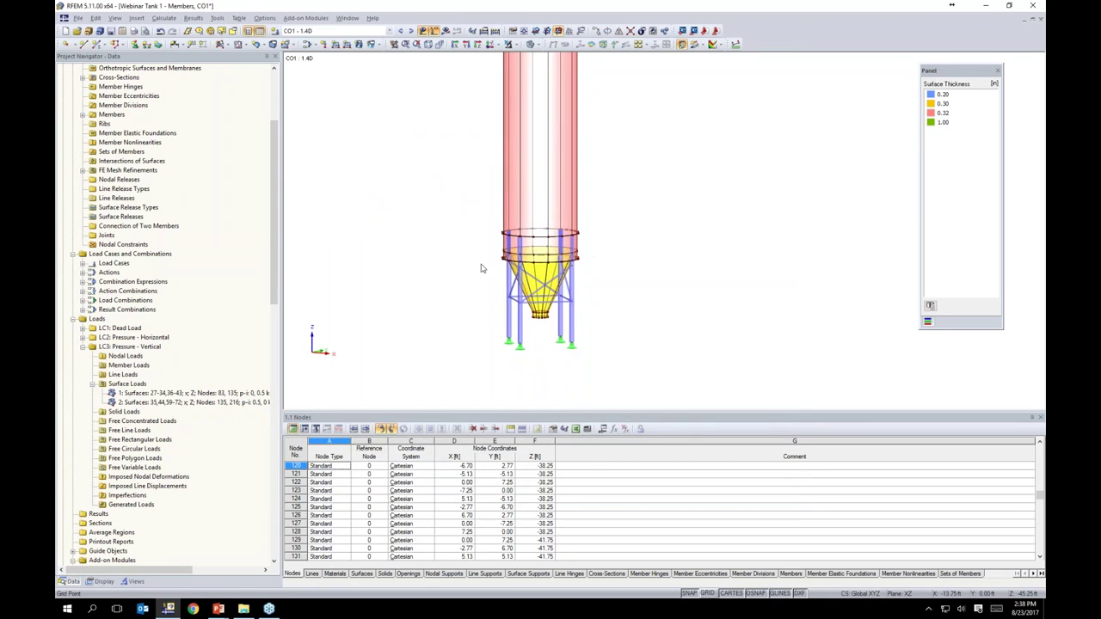
left_click_drag(473, 209, 648, 370)
scroll(558, 335, "up", 3)
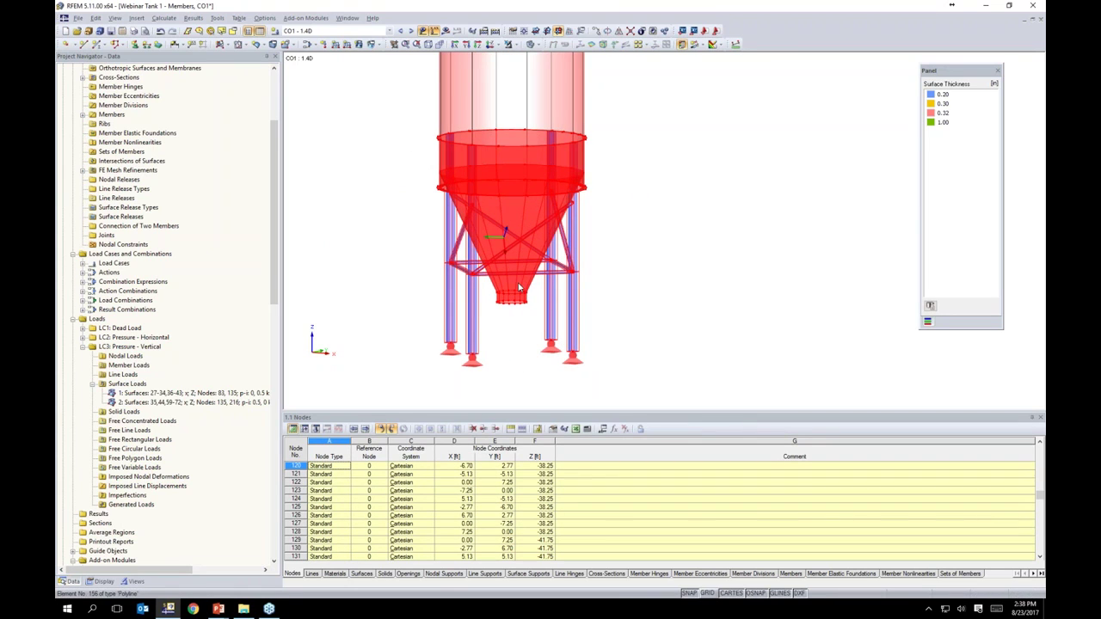
right_click(575, 310)
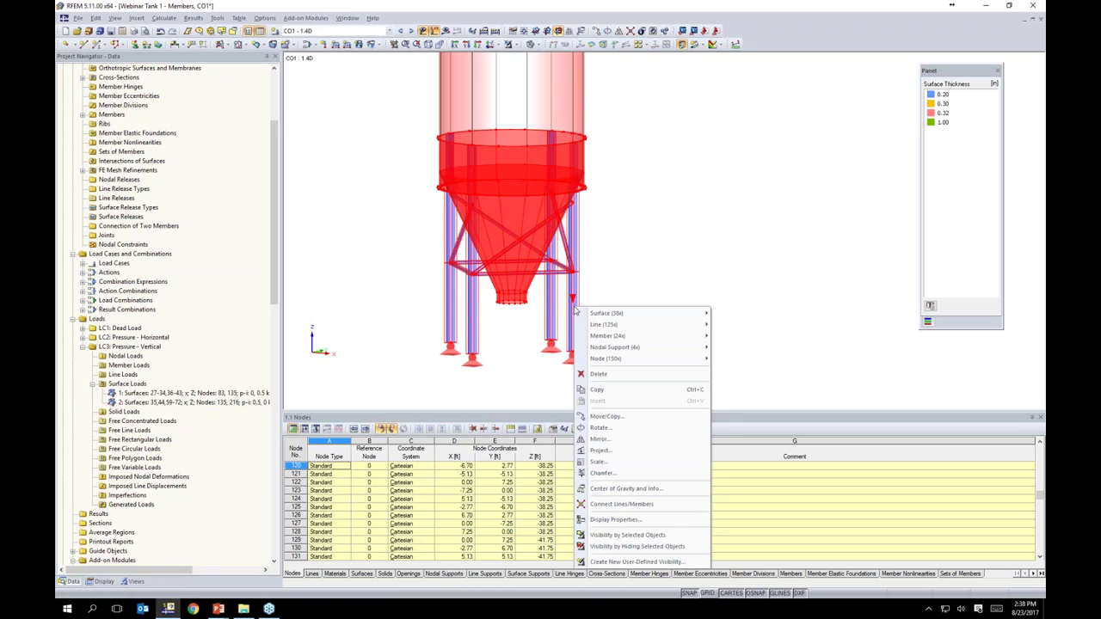
mouse_move(612, 337)
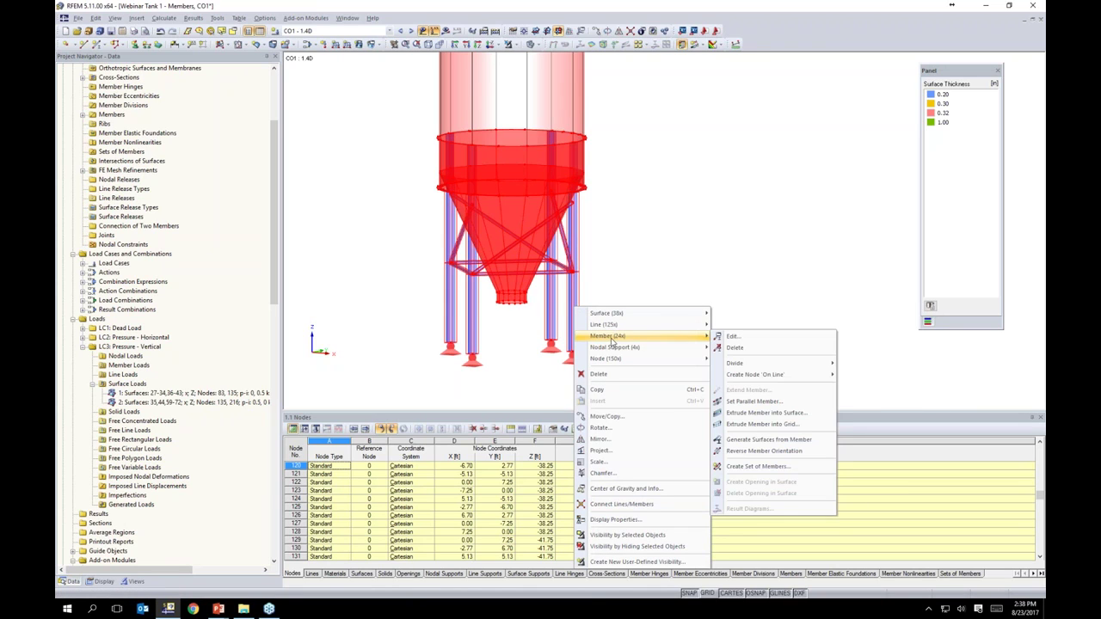
left_click(733, 337)
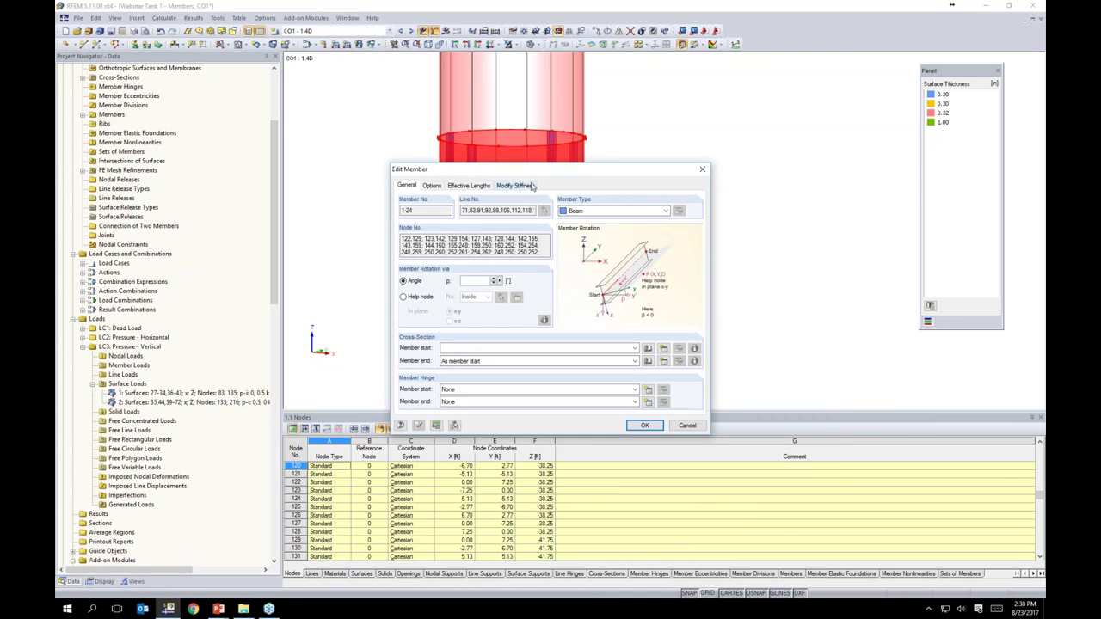
left_click(514, 186)
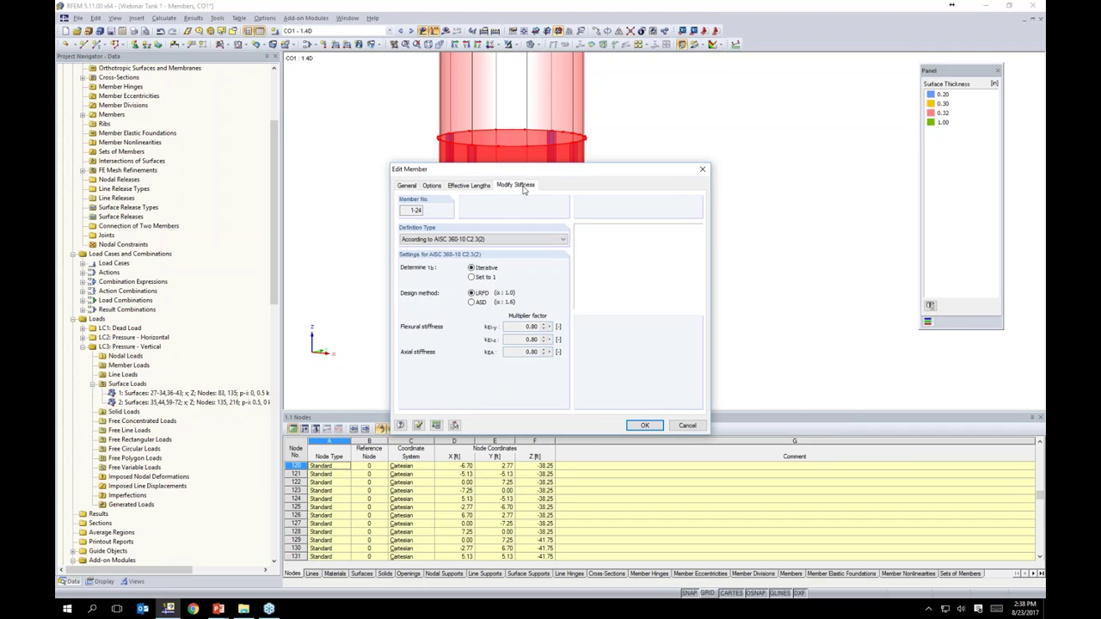
left_click_drag(561, 175, 725, 140)
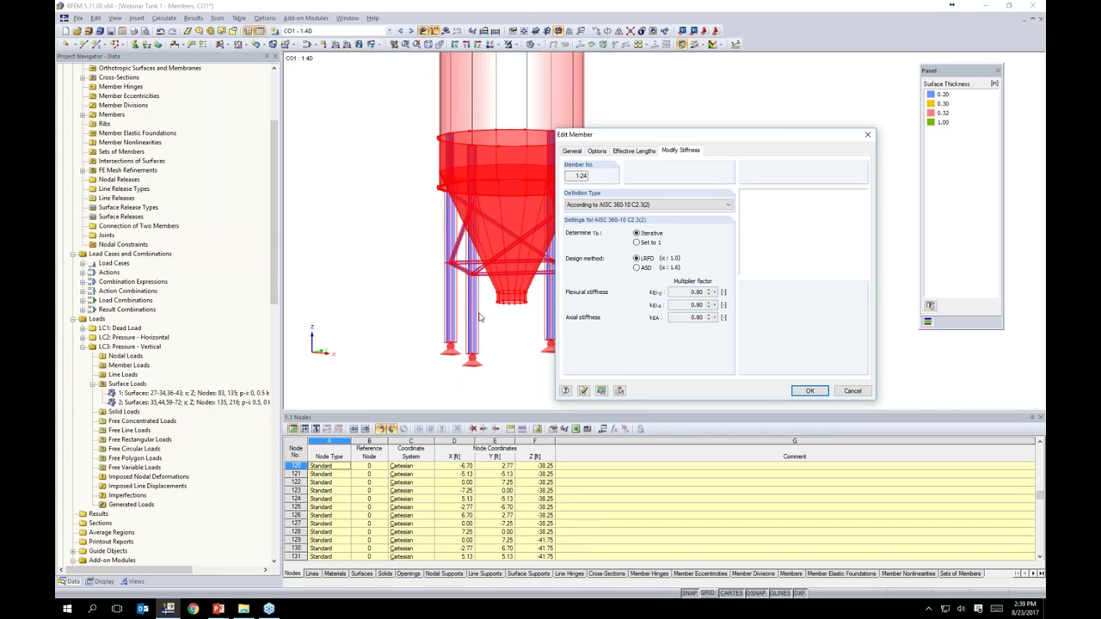
left_click(804, 393)
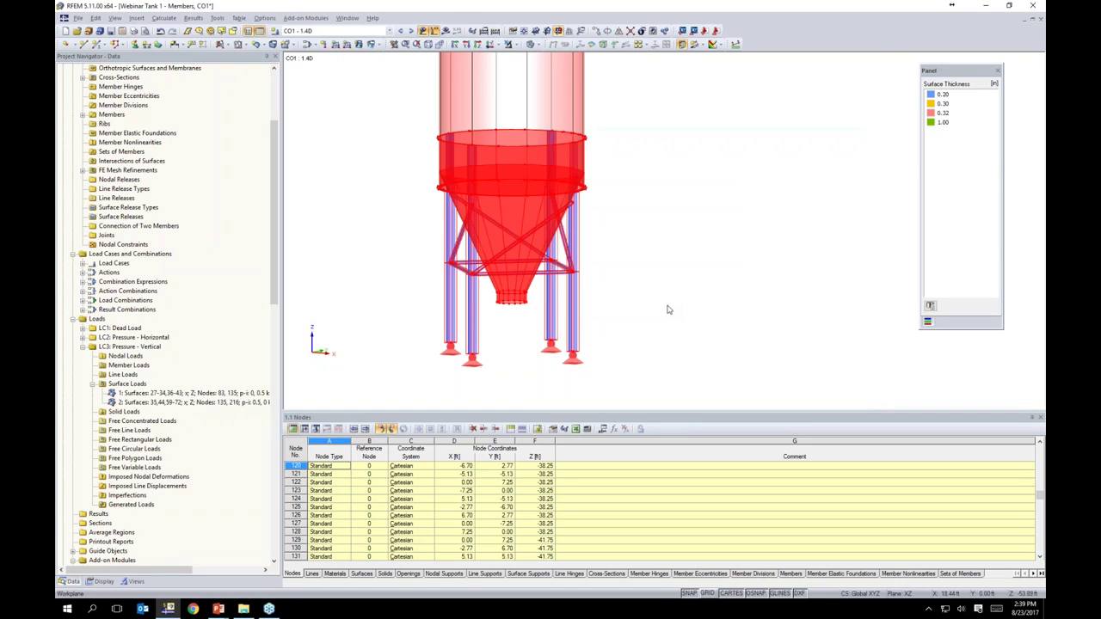
Generate the FE mesh with a target finite element length of 1.00 ft, enabling mesh regeneration in the mesh settings.
left_click(165, 18)
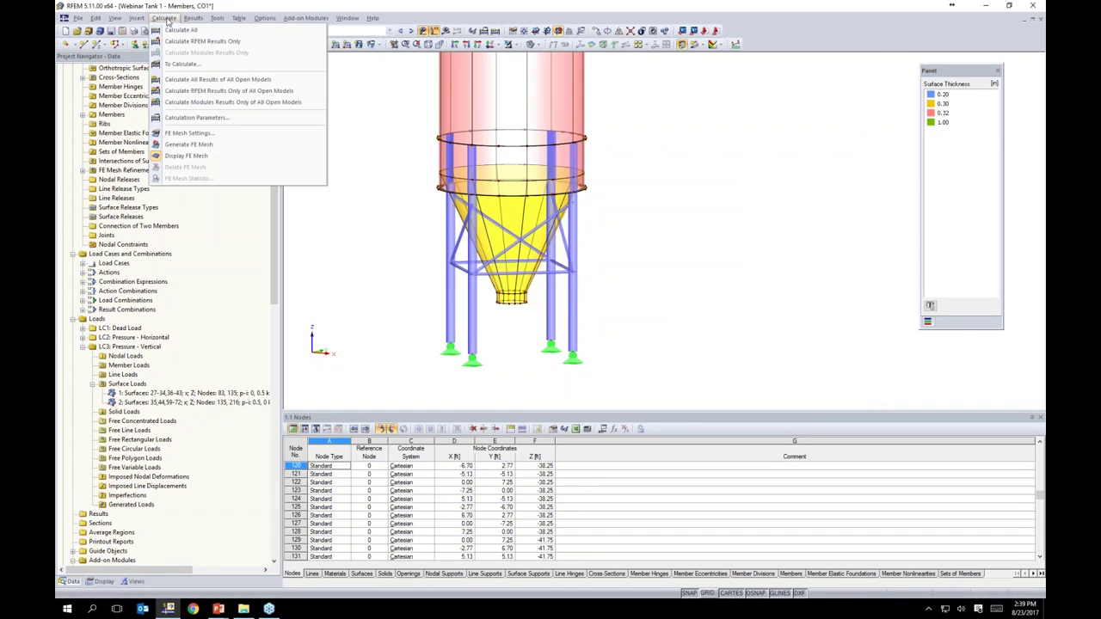
left_click(187, 134)
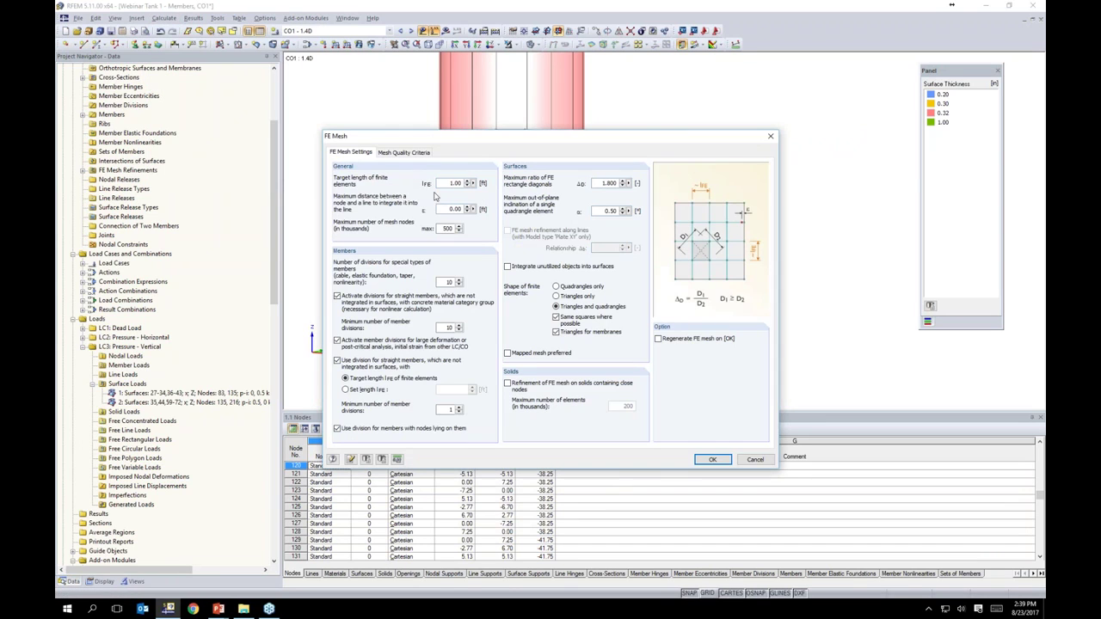
double_click(455, 183)
left_click(658, 339)
left_click(712, 459)
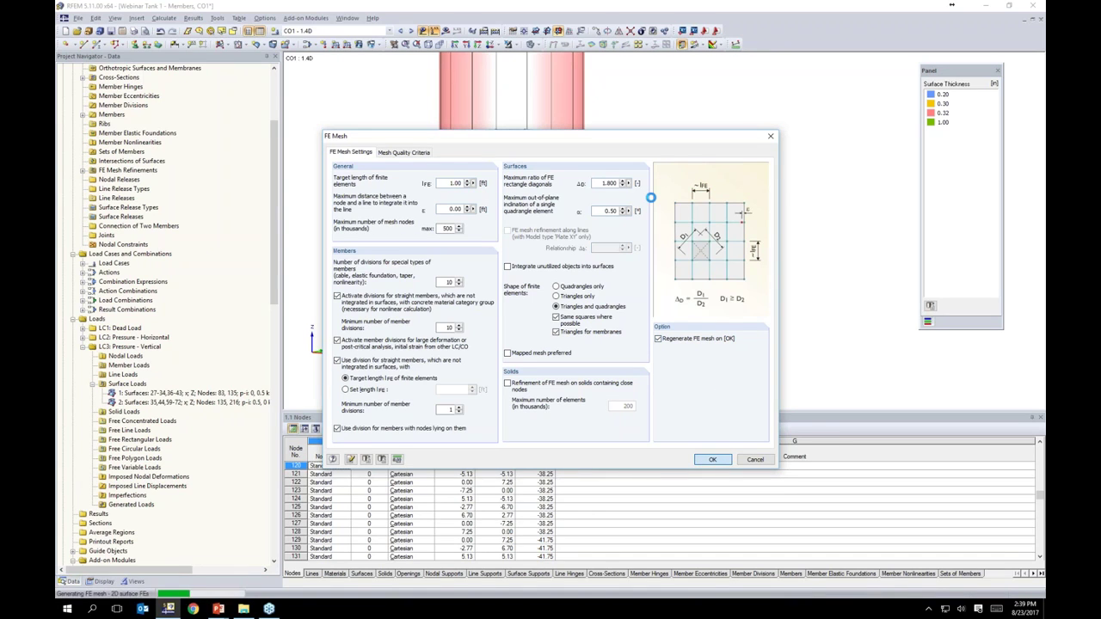
Examine the generated FE mesh around the hopper, the tank shell and the small off-centre roof nozzle.
middle_click_drag(636, 236, 663, 250, "ctrl")
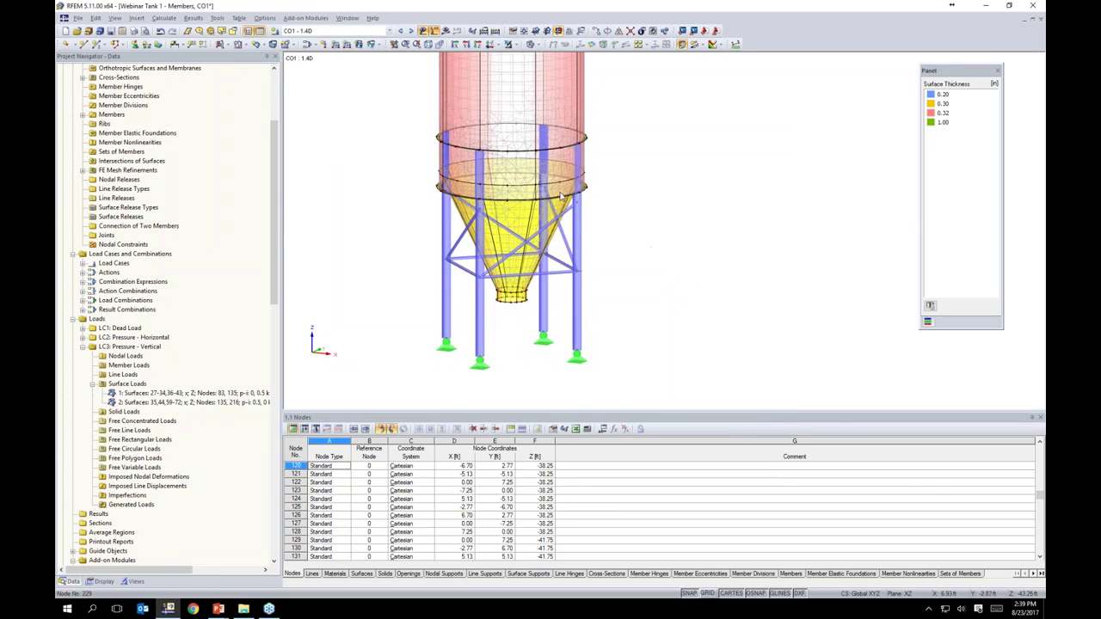
scroll(553, 184, "up", 5)
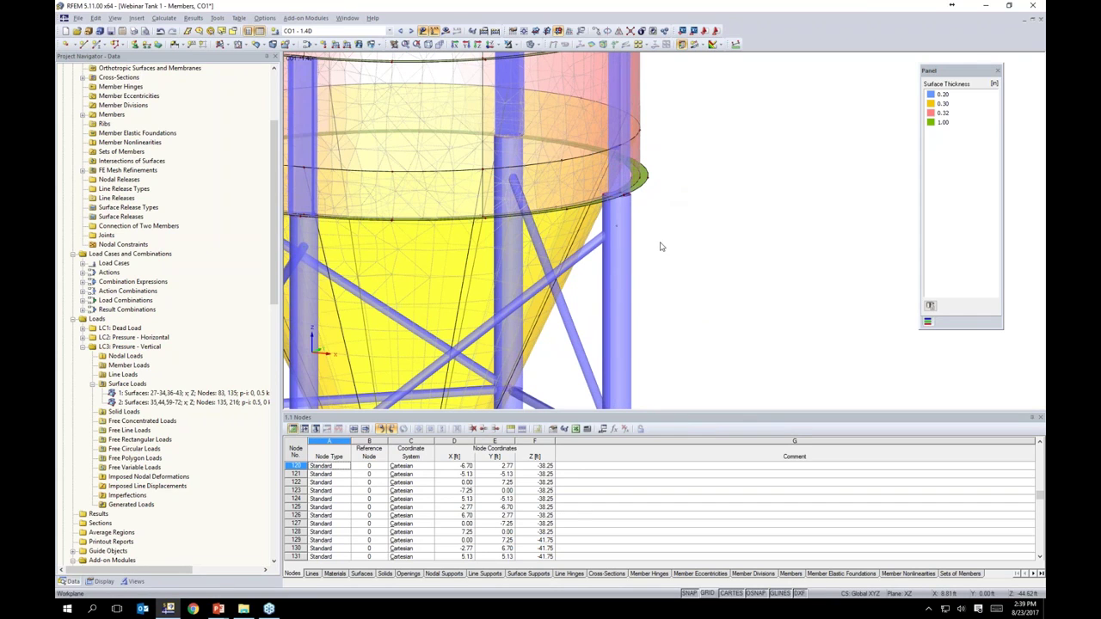
scroll(660, 250, "down", 2)
scroll(554, 232, "down", 4)
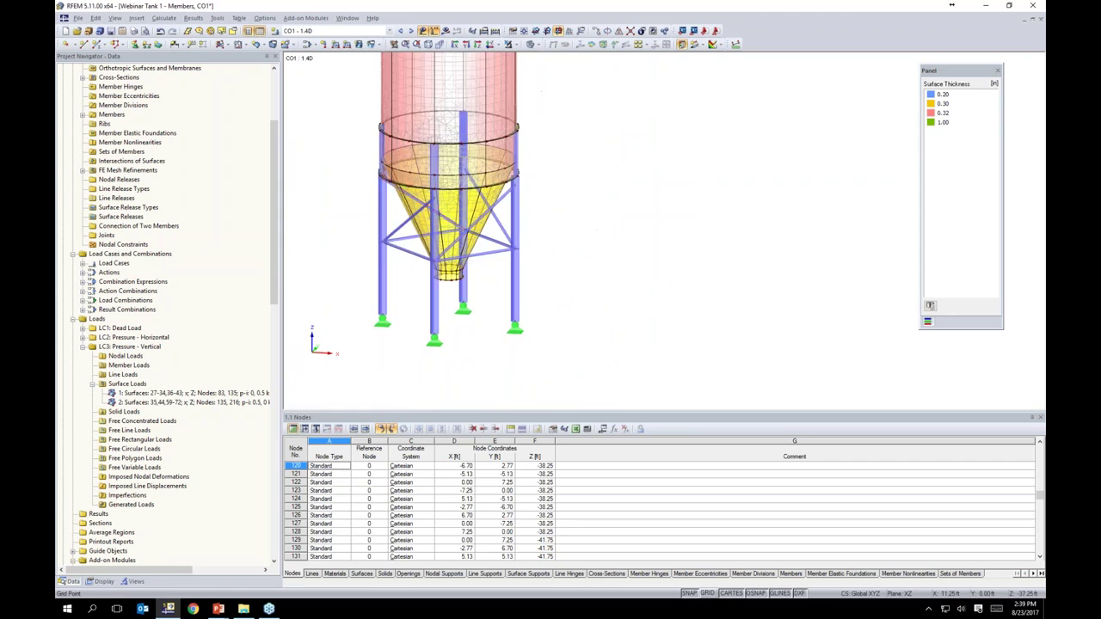
middle_click_drag(471, 79, 500, 252)
middle_click_drag(576, 144, 632, 379)
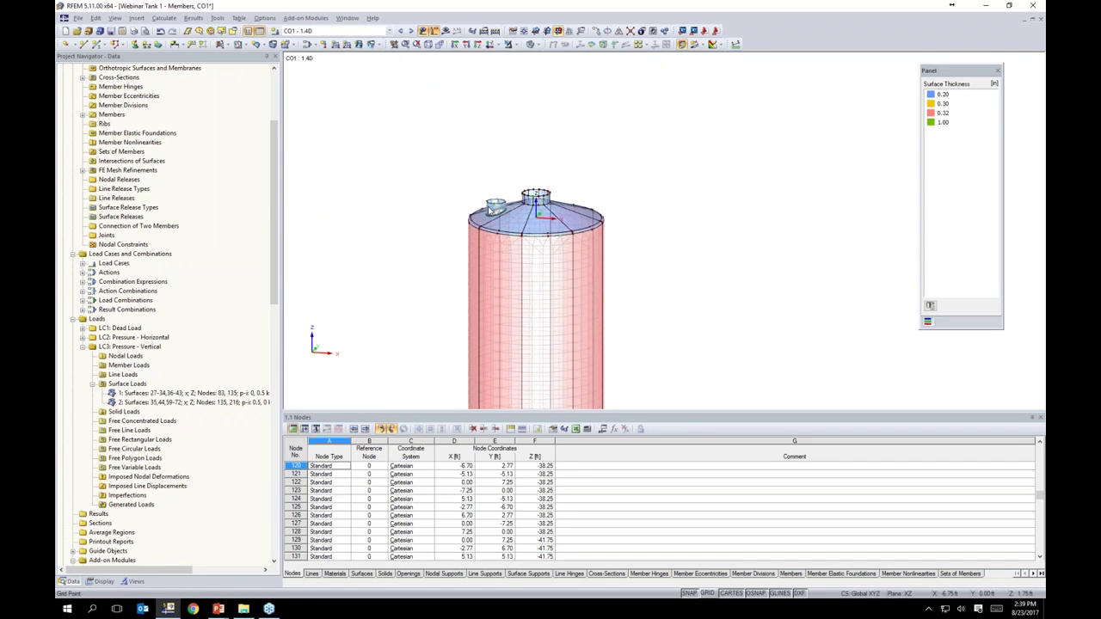
scroll(530, 210, "up", 5)
middle_click_drag(530, 210, 536, 159, "ctrl")
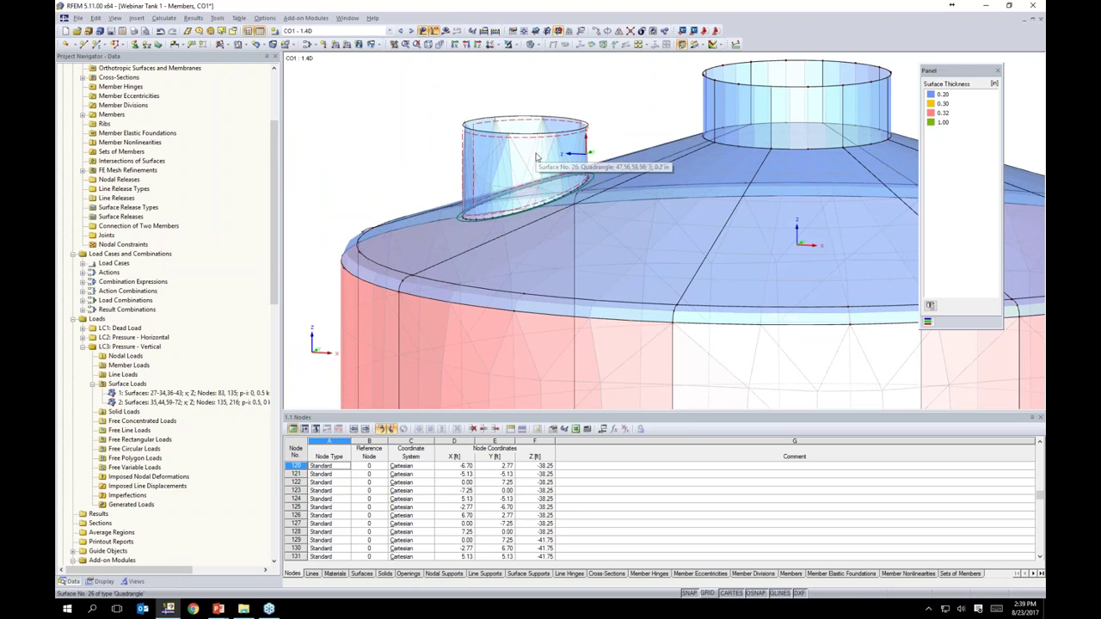
scroll(536, 158, "up", 4)
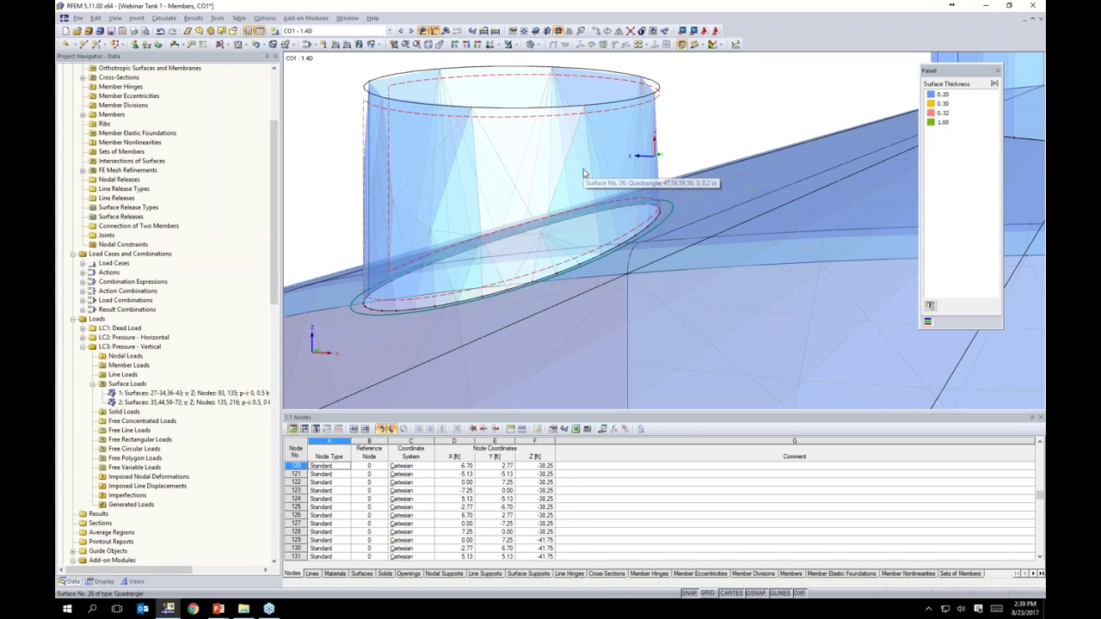
Create a surface FE mesh refinement with a 0.20 ft target length on both roof nozzles and the hopper outlet.
scroll(584, 173, "down", 8)
middle_click_drag(640, 140, 499, 130)
left_click_drag(505, 139, 335, 96)
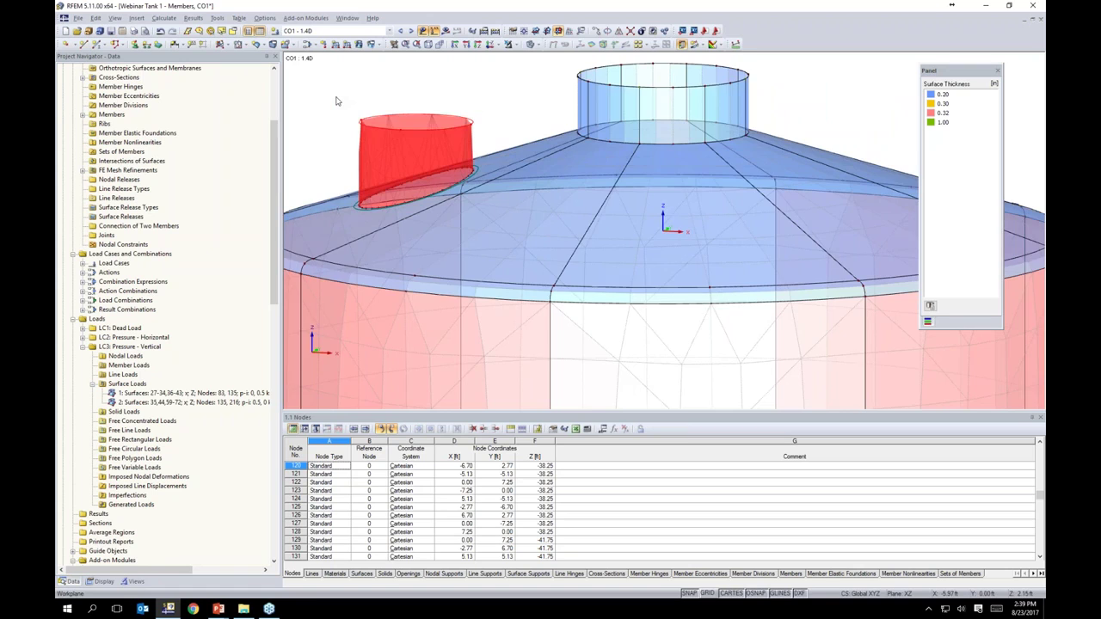
scroll(336, 98, "down", 3)
middle_click_drag(437, 100, 453, 124)
left_click_drag(701, 123, 510, 89)
scroll(510, 88, "down", 10)
scroll(535, 266, "up", 6)
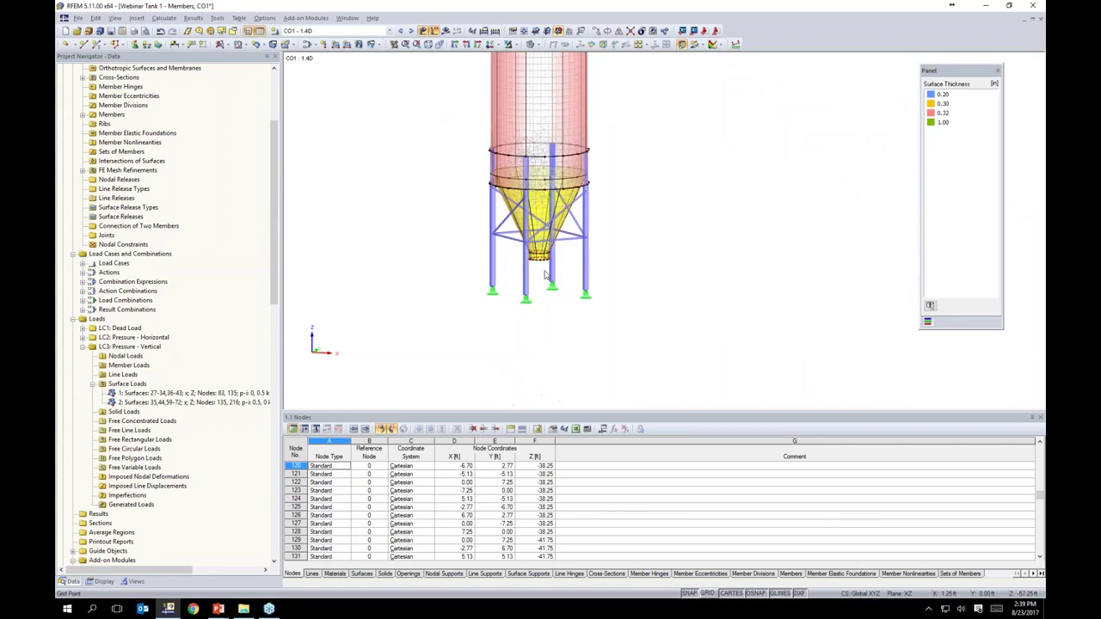
scroll(535, 266, "up", 5)
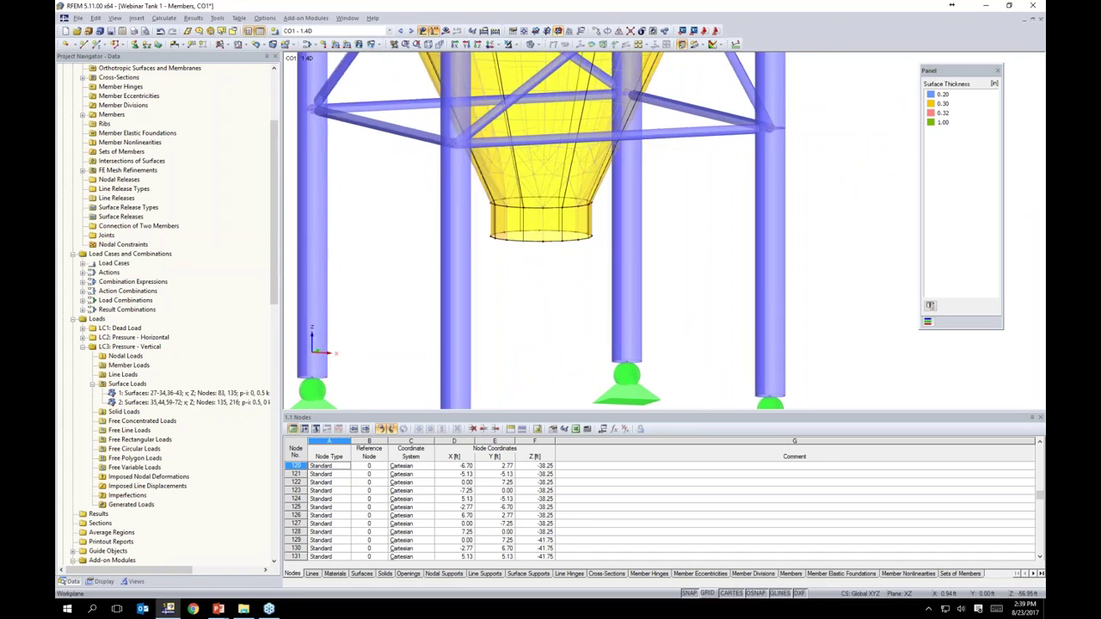
left_click_drag(609, 282, 483, 220)
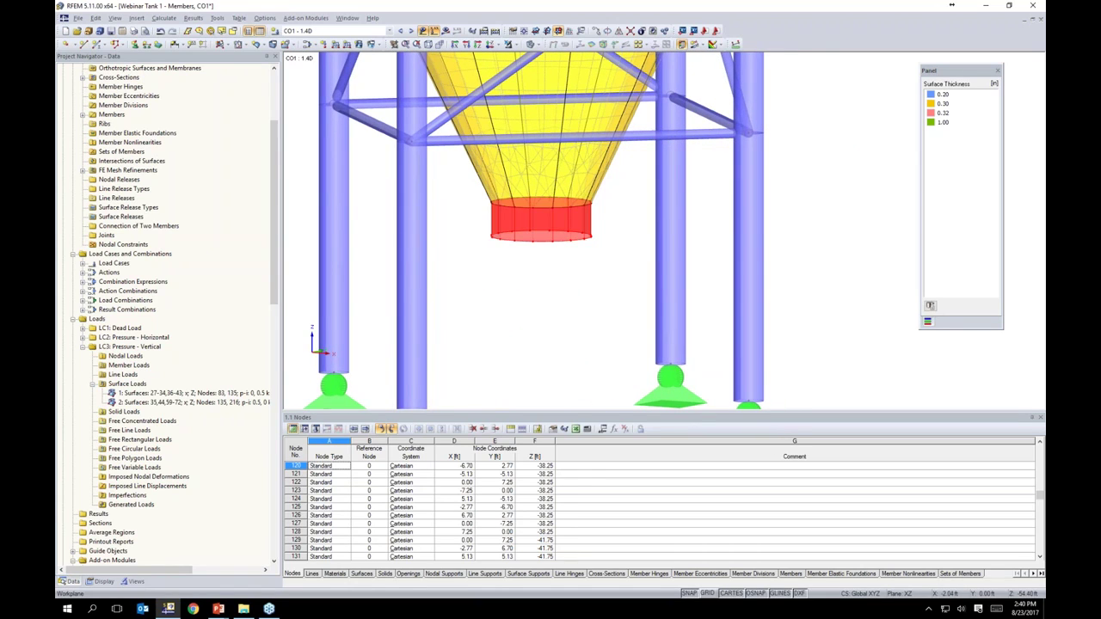
scroll(507, 237, "up", 2)
right_click(507, 217)
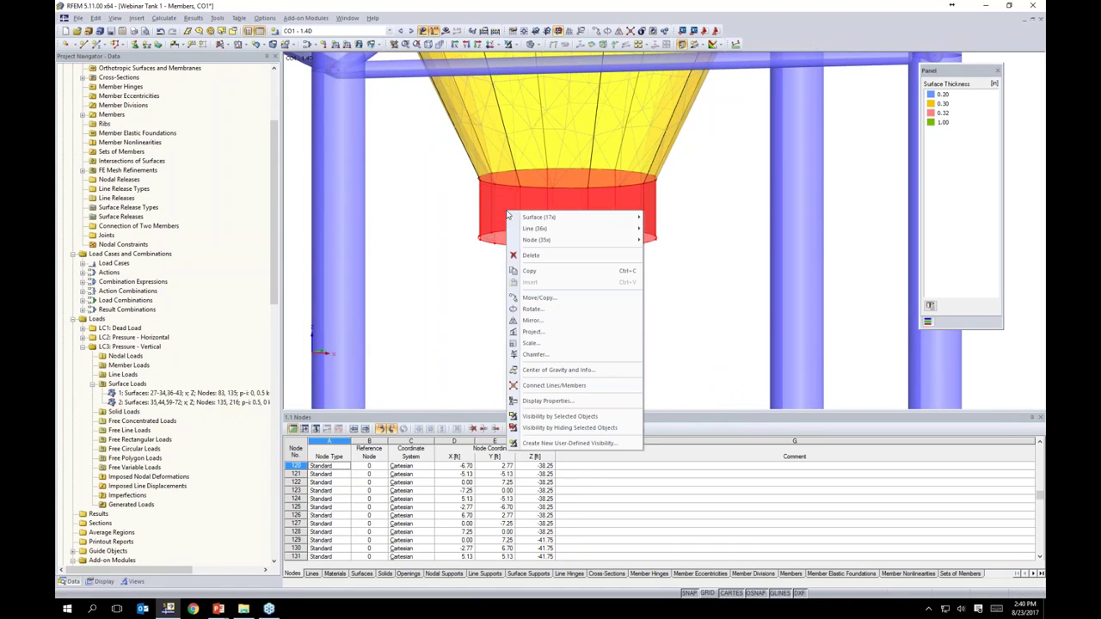
mouse_move(526, 222)
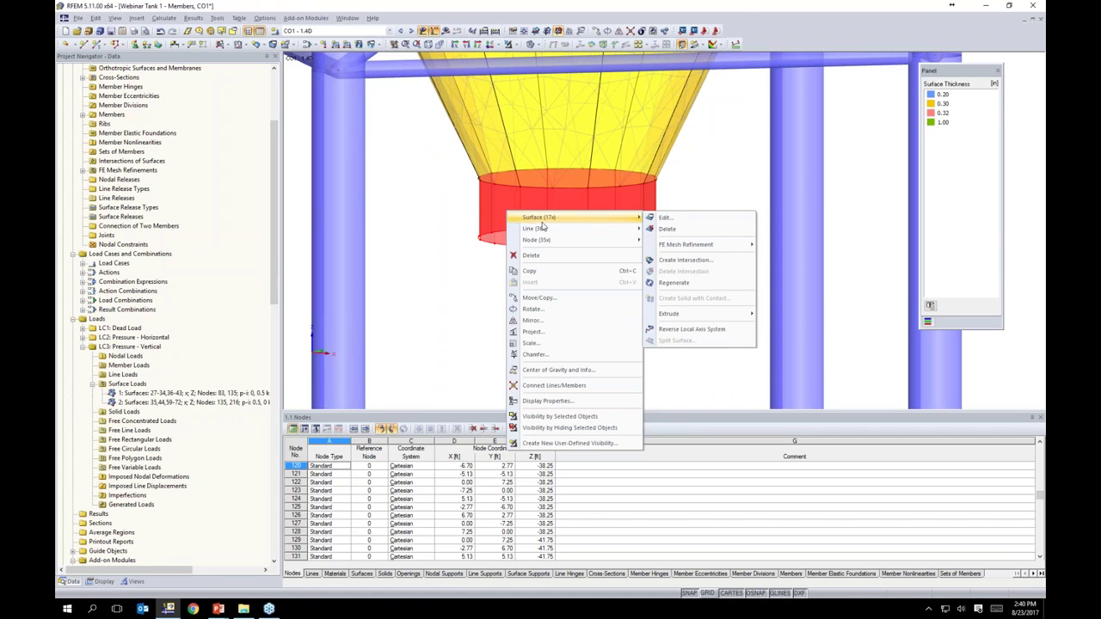
mouse_move(692, 246)
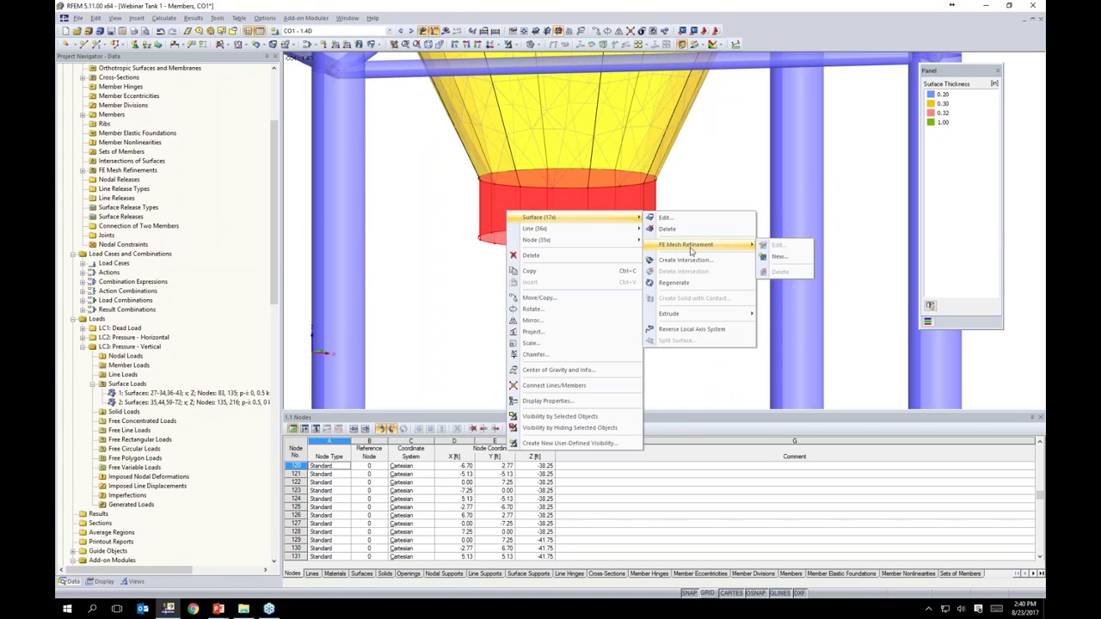
left_click(779, 258)
left_click(608, 314)
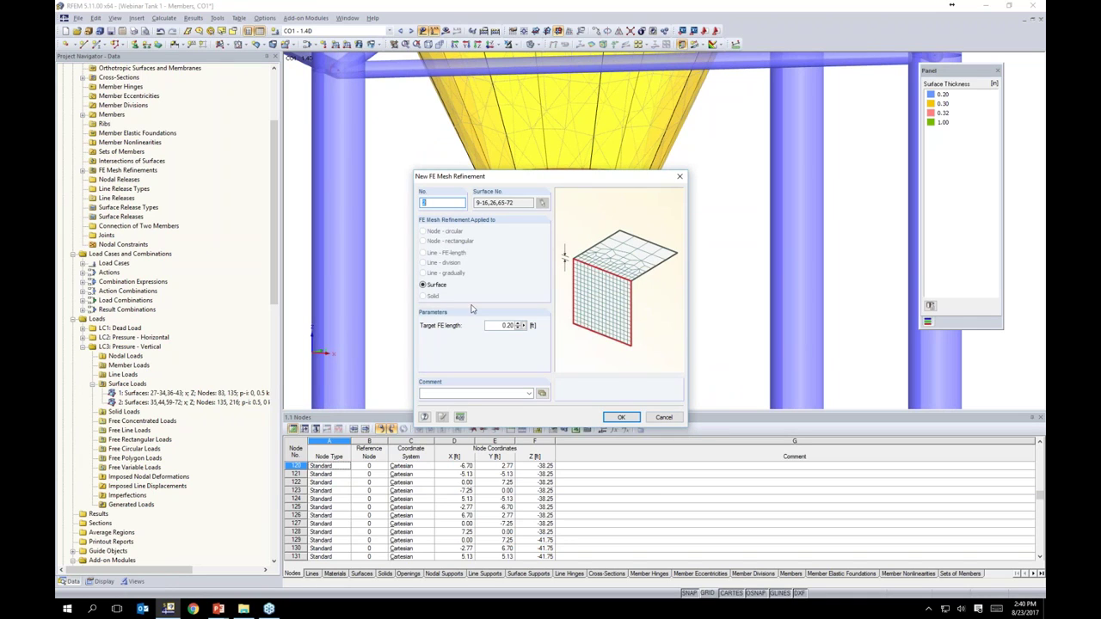
double_click(507, 325)
left_click(498, 325)
left_click(621, 416)
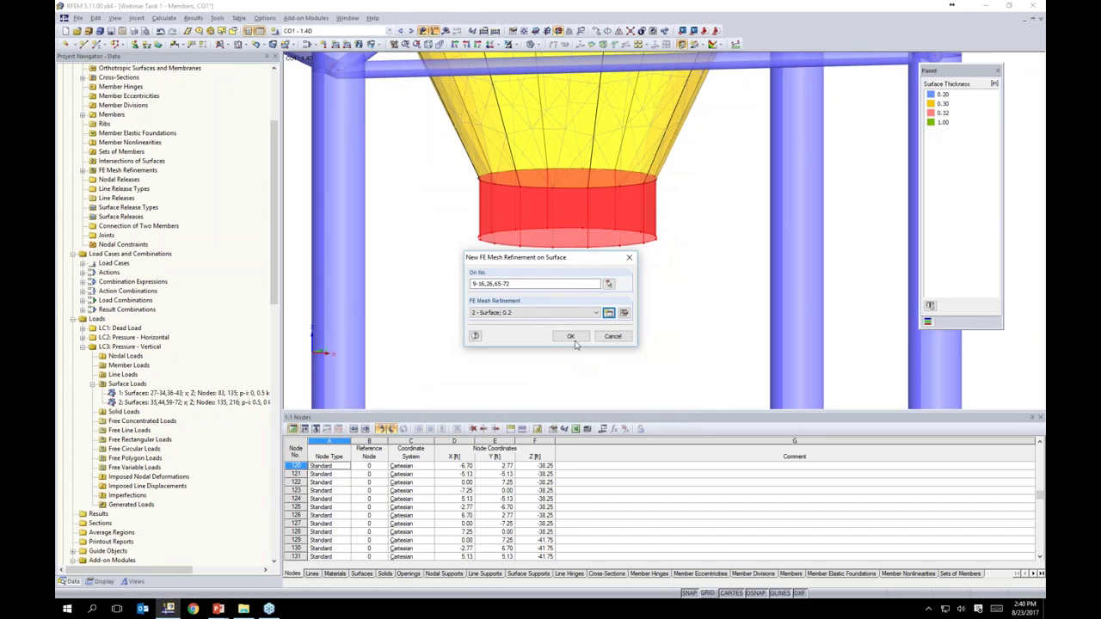
left_click(572, 337)
Regenerate the FE mesh of the model with the nozzle and outlet refinements applied.
scroll(523, 206, "up", 2)
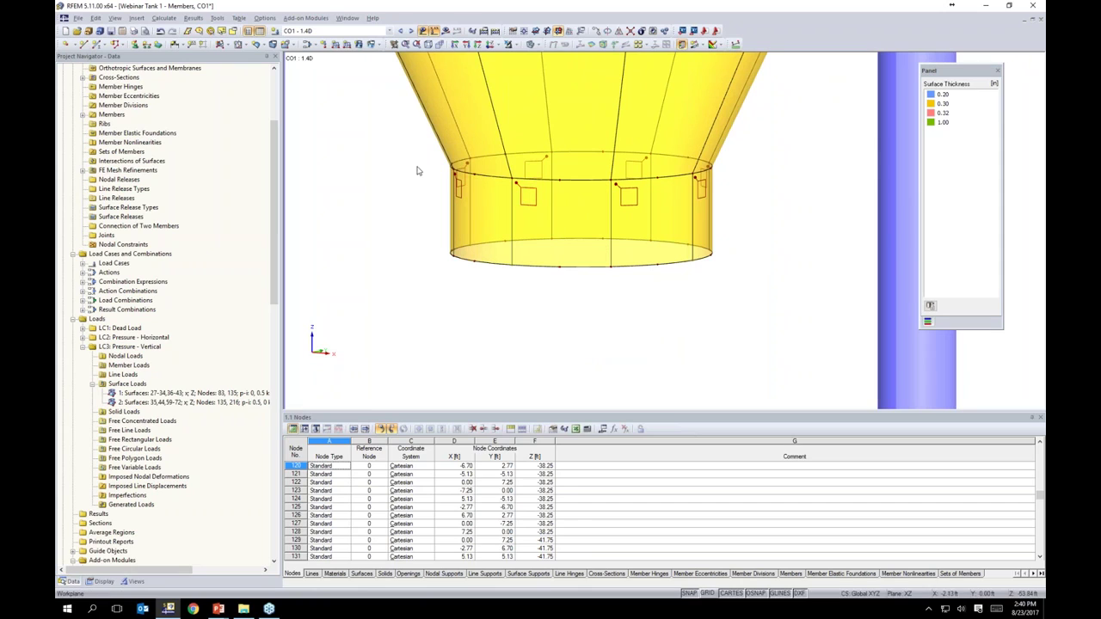
left_click(164, 18)
left_click(206, 138)
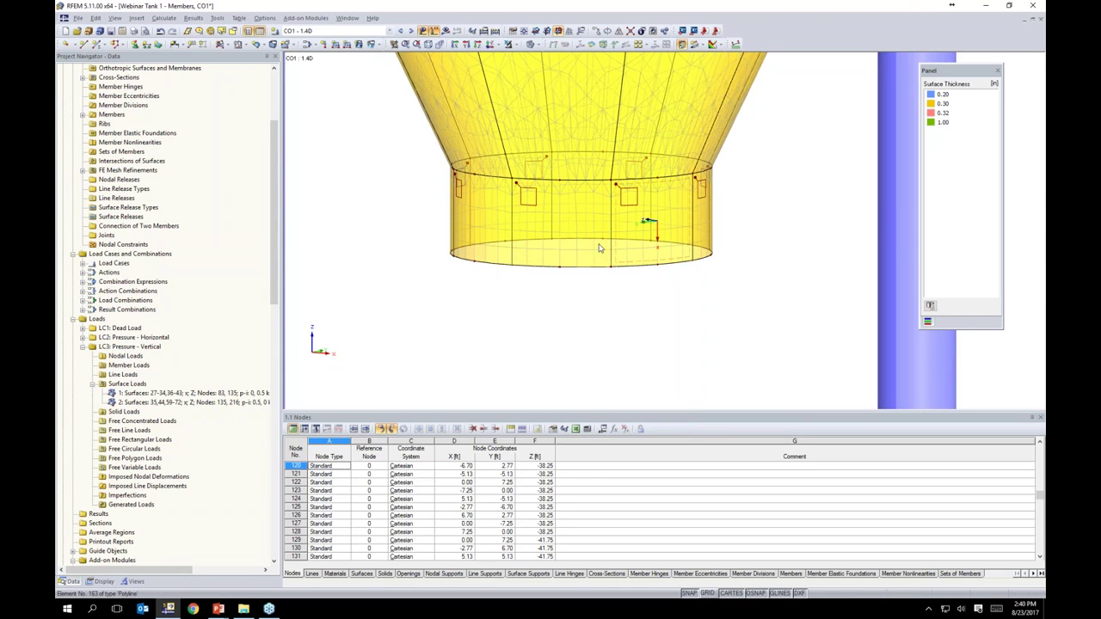
Examine the regenerated mesh at the hopper outlet and at the two roof nozzles.
scroll(602, 228, "down", 5)
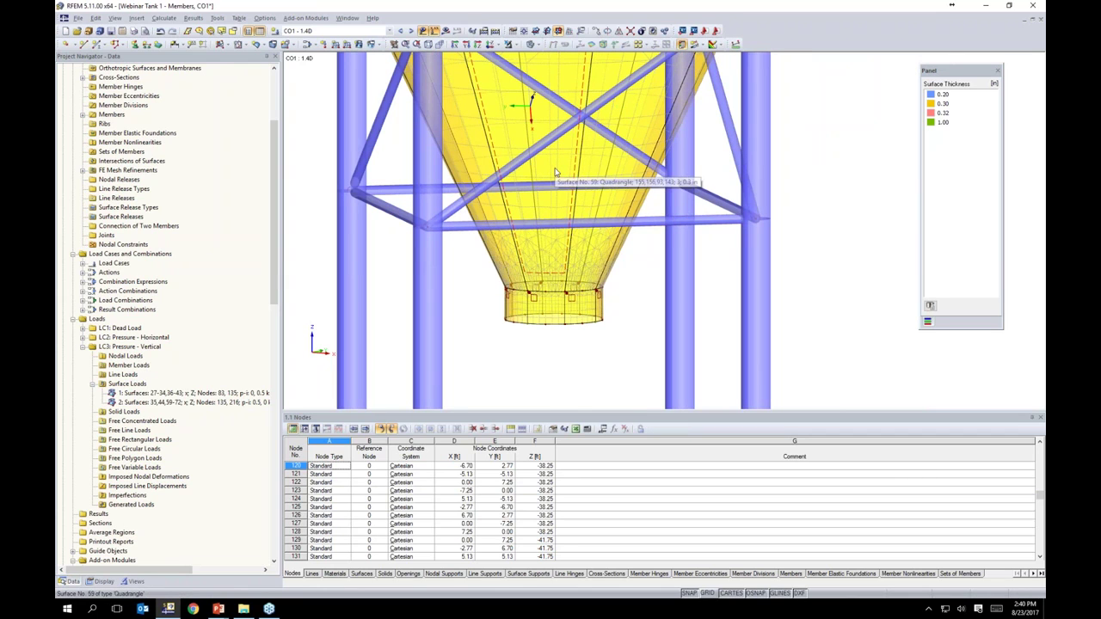
scroll(555, 175, "down", 4)
scroll(555, 175, "down", 2)
middle_click_drag(665, 163, 668, 379)
middle_click_drag(667, 194, 668, 313)
middle_click_drag(679, 131, 679, 282)
scroll(517, 188, "up", 9)
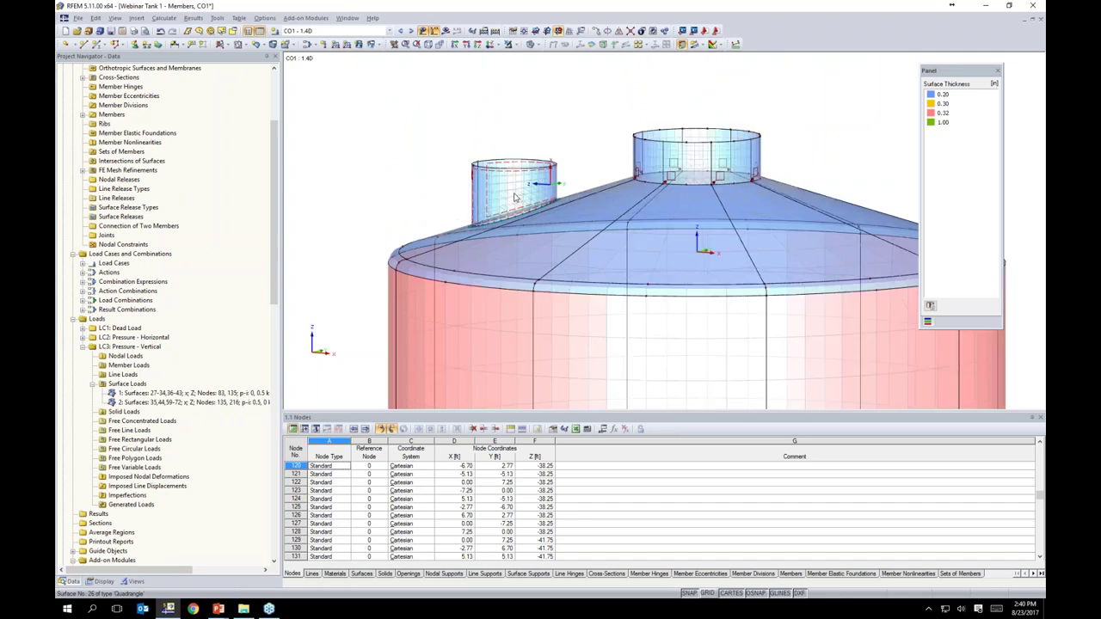
scroll(510, 203, "down", 6)
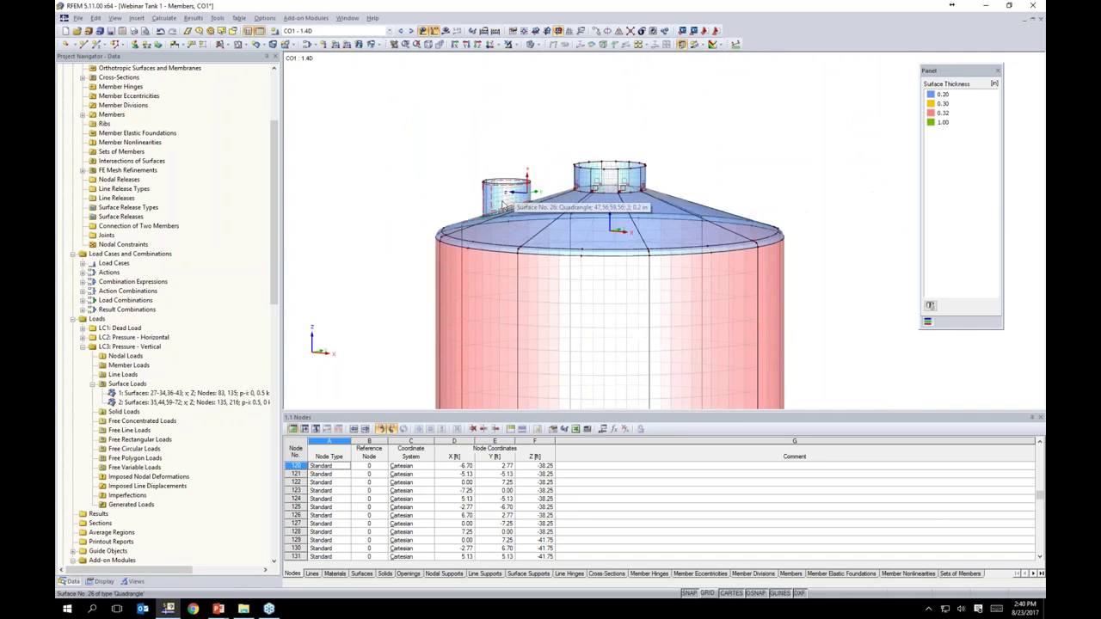
Review the circular node FE mesh refinement parameters where a support column meets the upper ring, leaving them as they are.
middle_click_drag(701, 383, 736, 163)
middle_click_drag(736, 407, 718, 207)
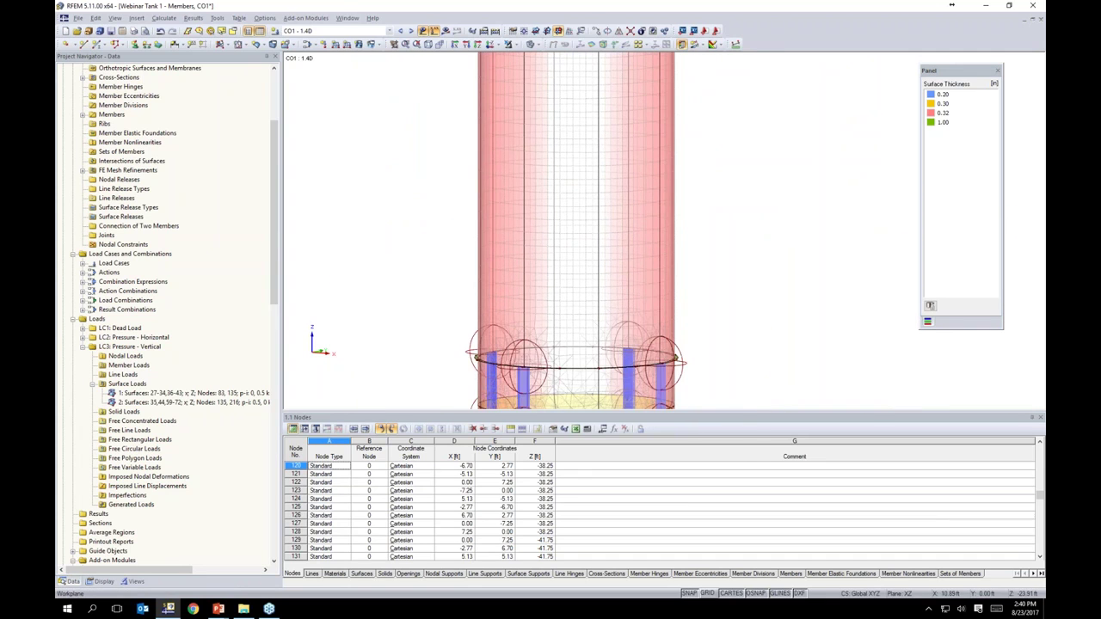
middle_click_drag(719, 344, 708, 203)
scroll(680, 228, "up", 5)
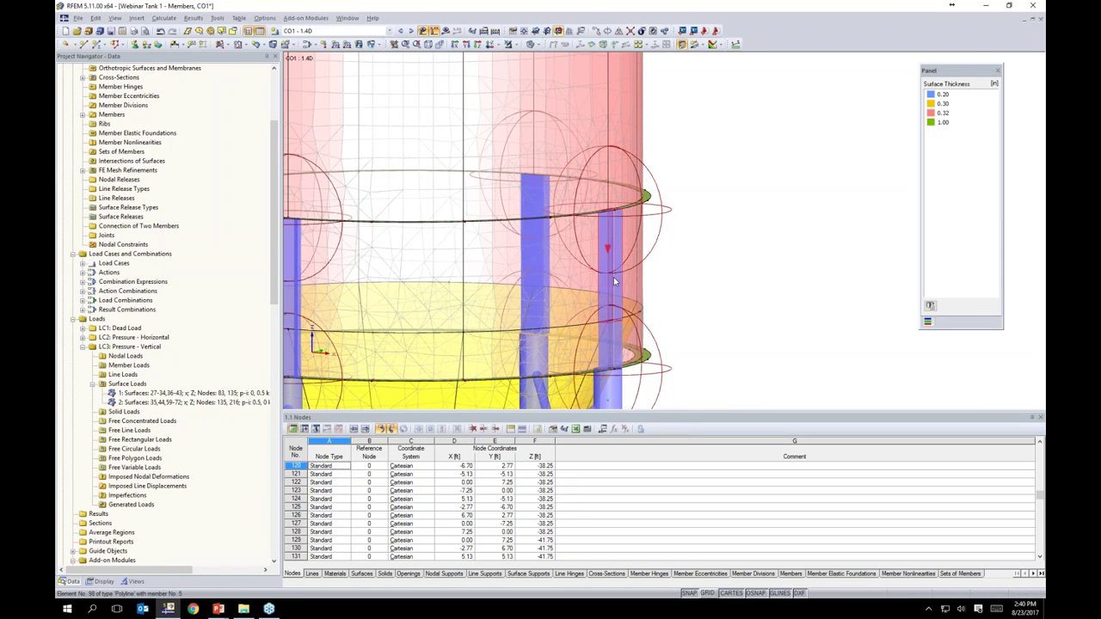
scroll(608, 246, "up", 2)
middle_click_drag(734, 209, 737, 244, "ctrl")
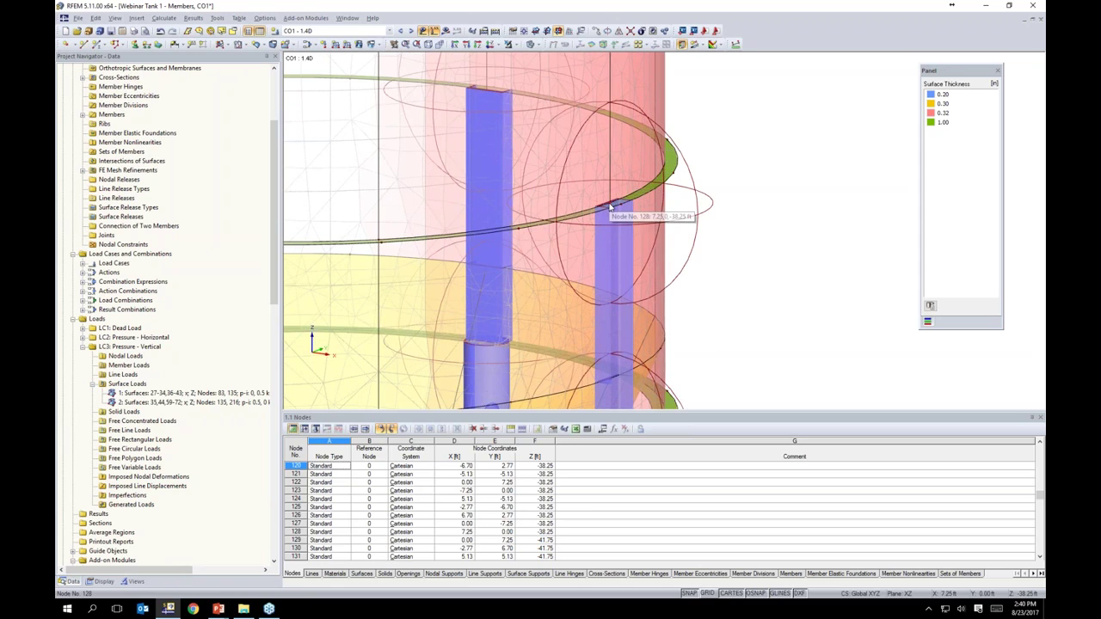
double_click(690, 219)
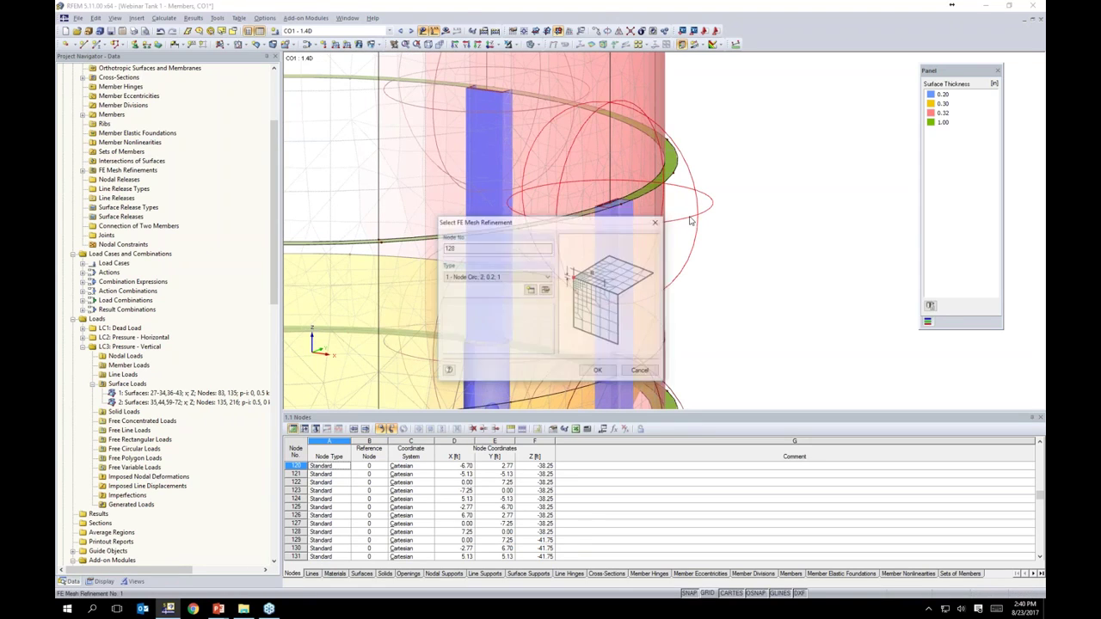
left_click(545, 290)
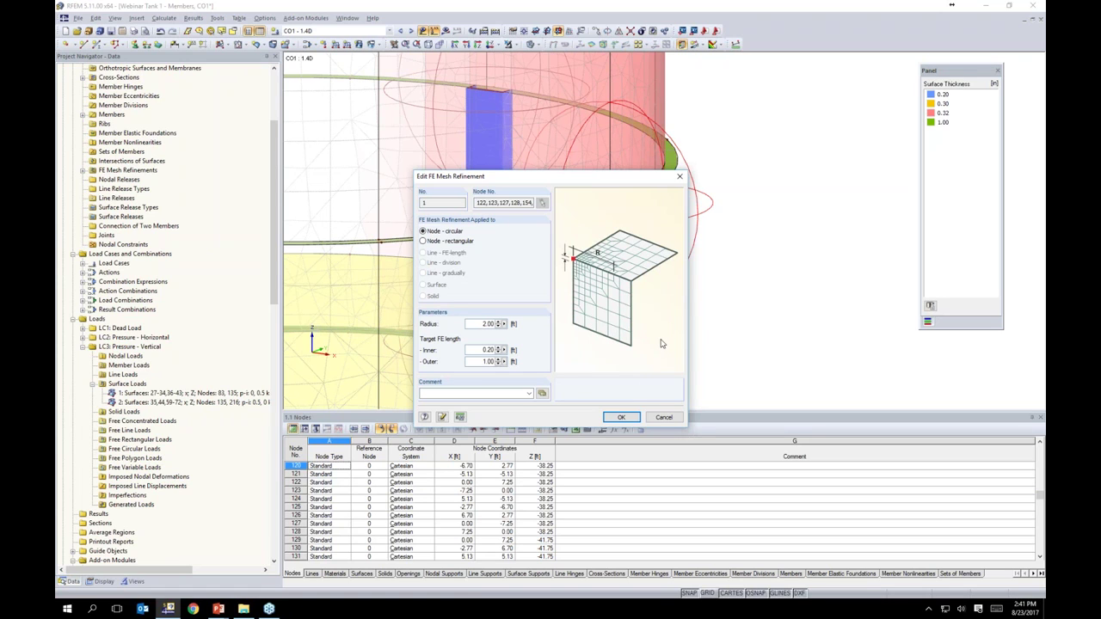
left_click(664, 417)
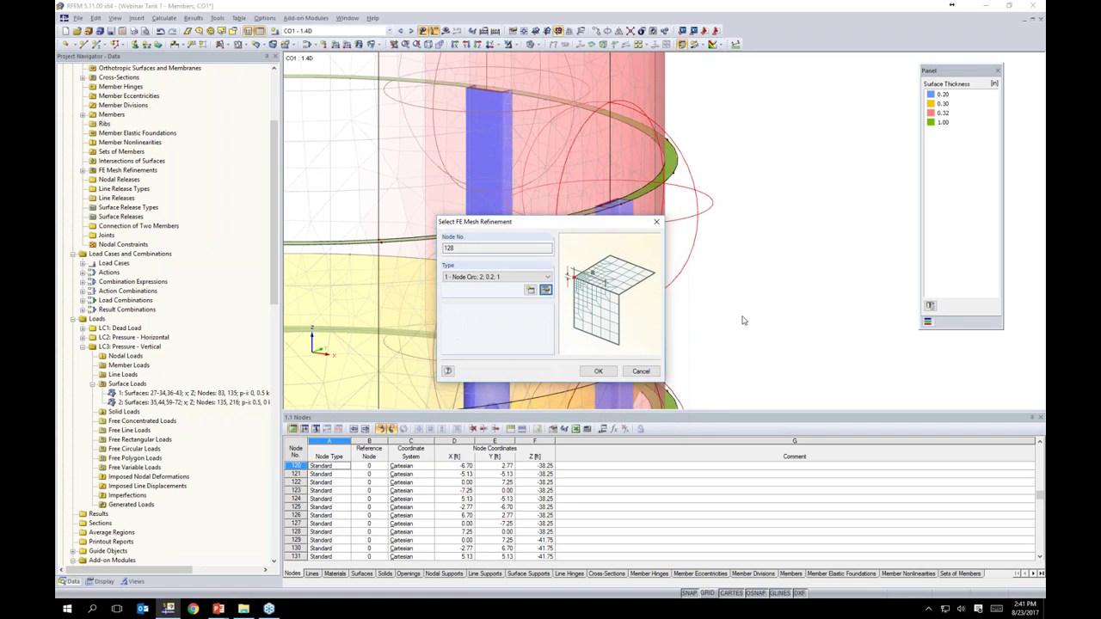
left_click(640, 370)
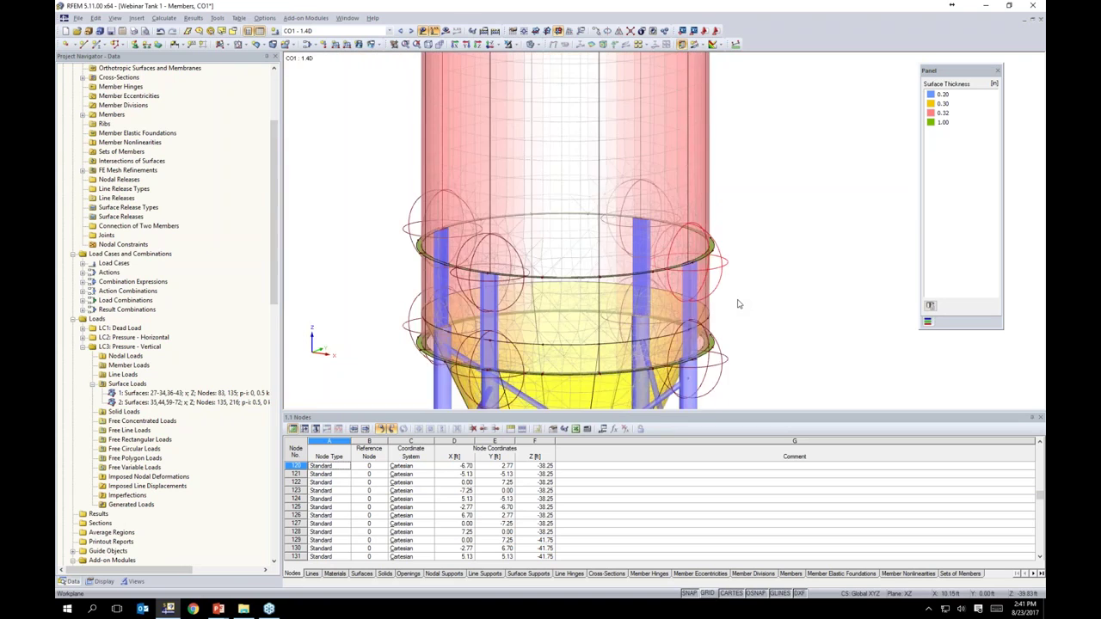
Activate load combination CO3 (1.2D + 1.6L1 + 1.6L2) for the whole tank and display its calculated results.
scroll(737, 304, "down", 5)
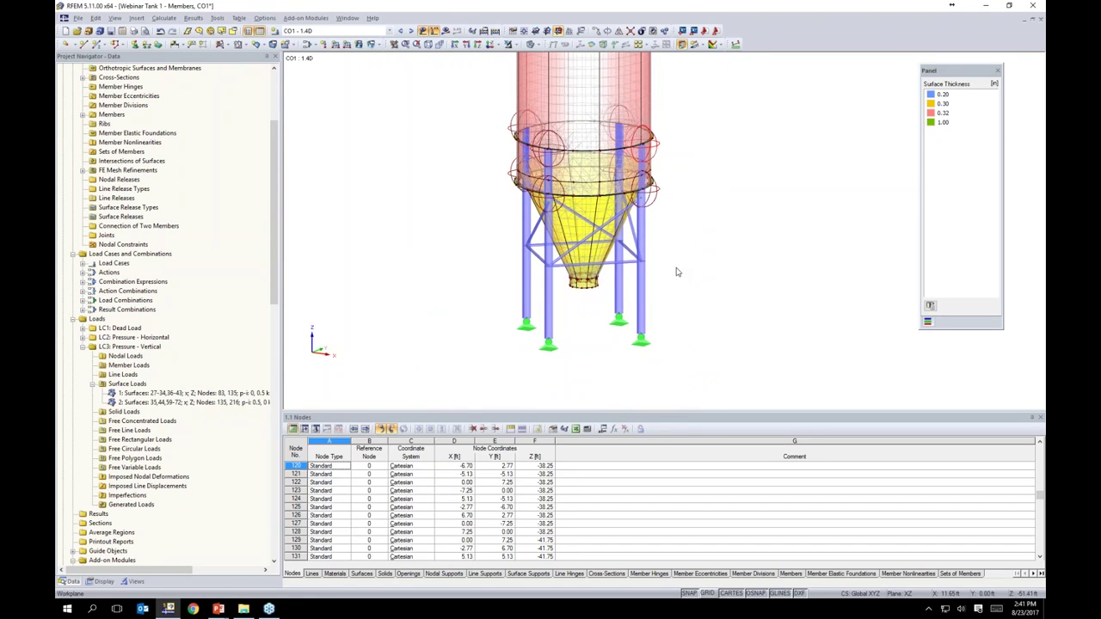
scroll(675, 255, "down", 3)
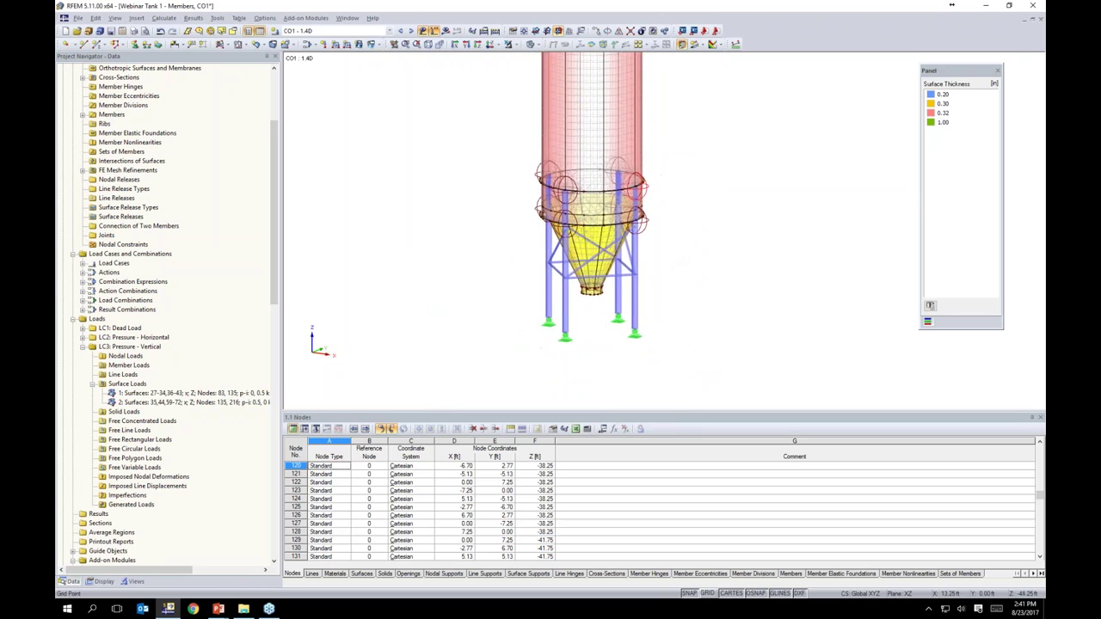
scroll(643, 269, "down", 3)
middle_click_drag(655, 233, 612, 292)
left_click(389, 30)
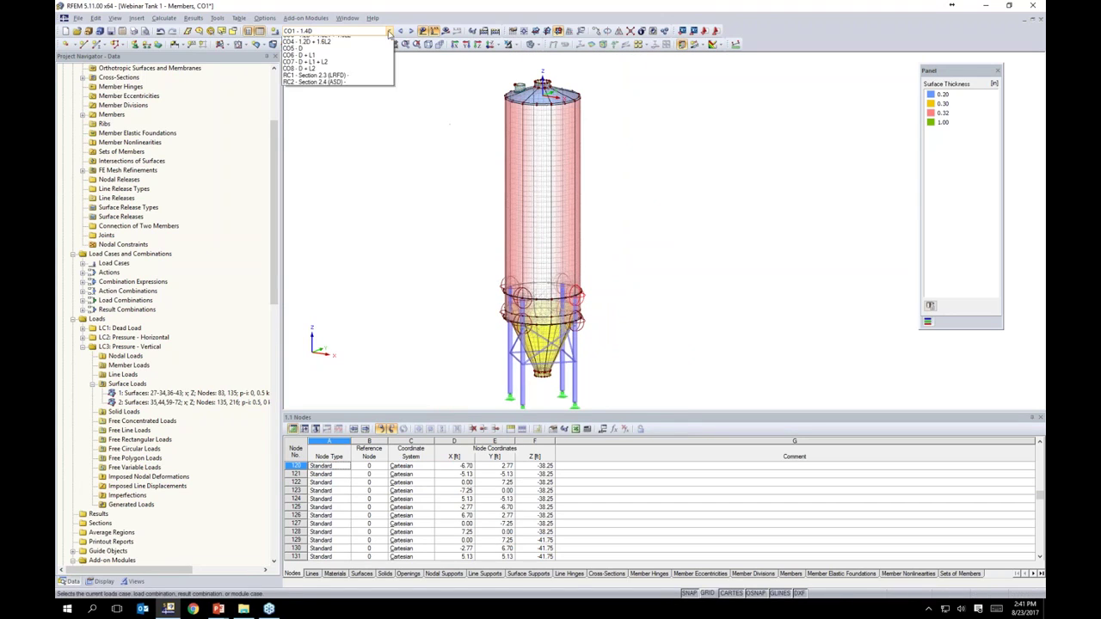
left_click(358, 76)
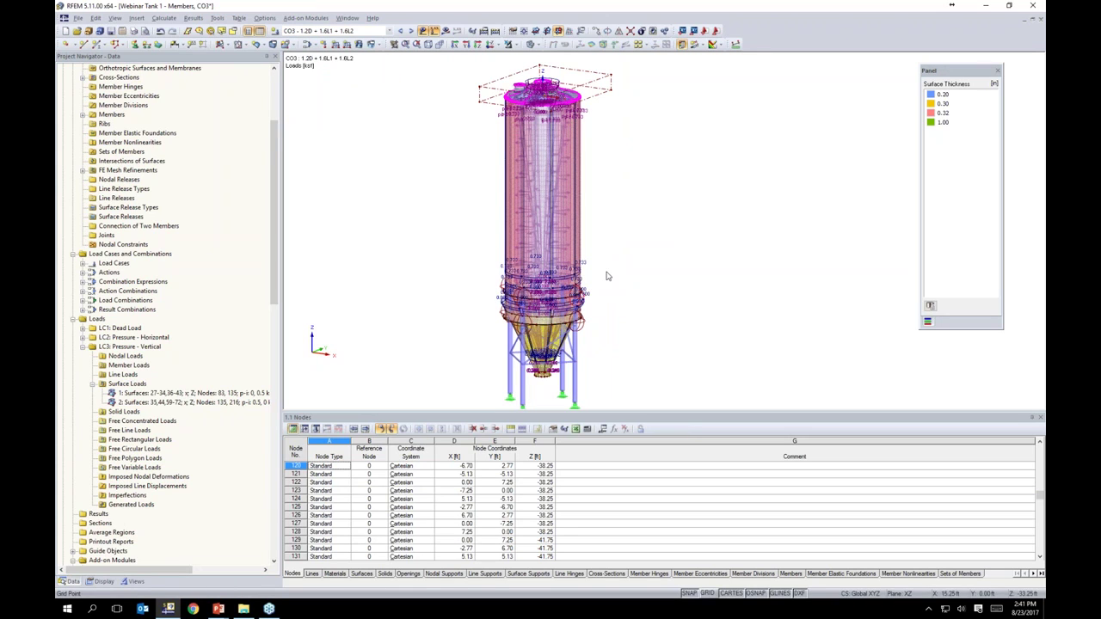
scroll(546, 277, "up", 6)
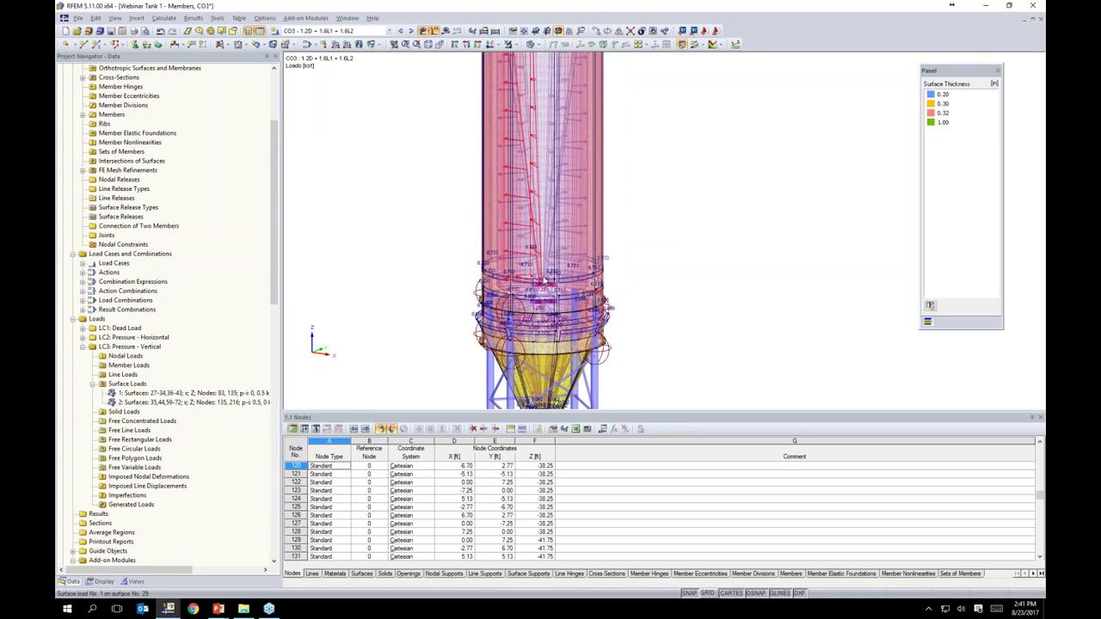
scroll(546, 277, "down", 5)
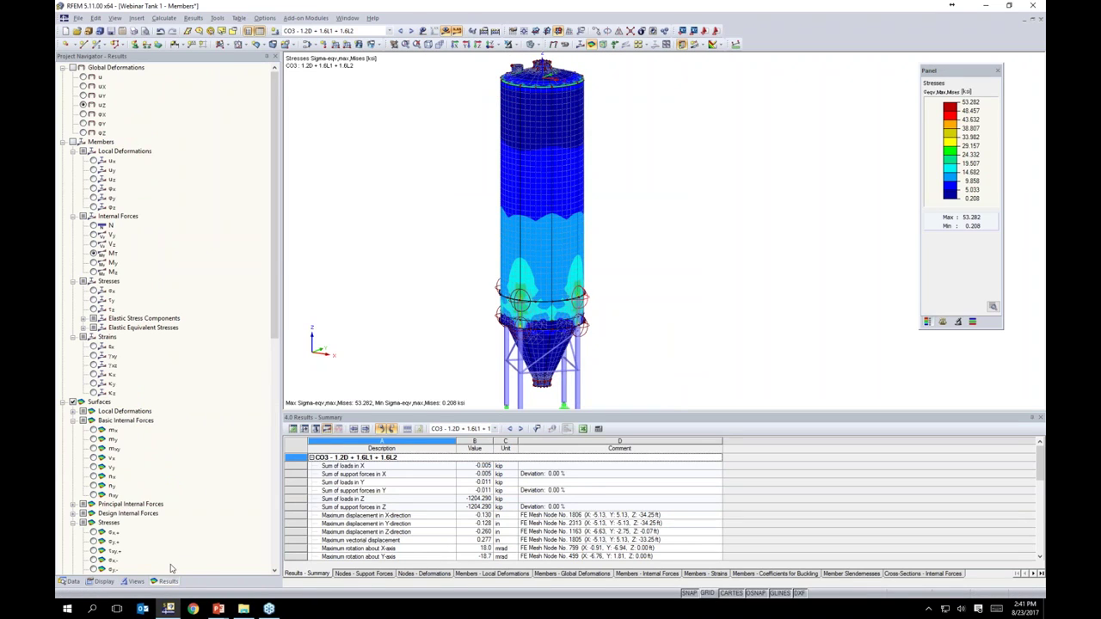
View the tank's global deformations uZ, uX and uY one after another.
left_click(82, 104)
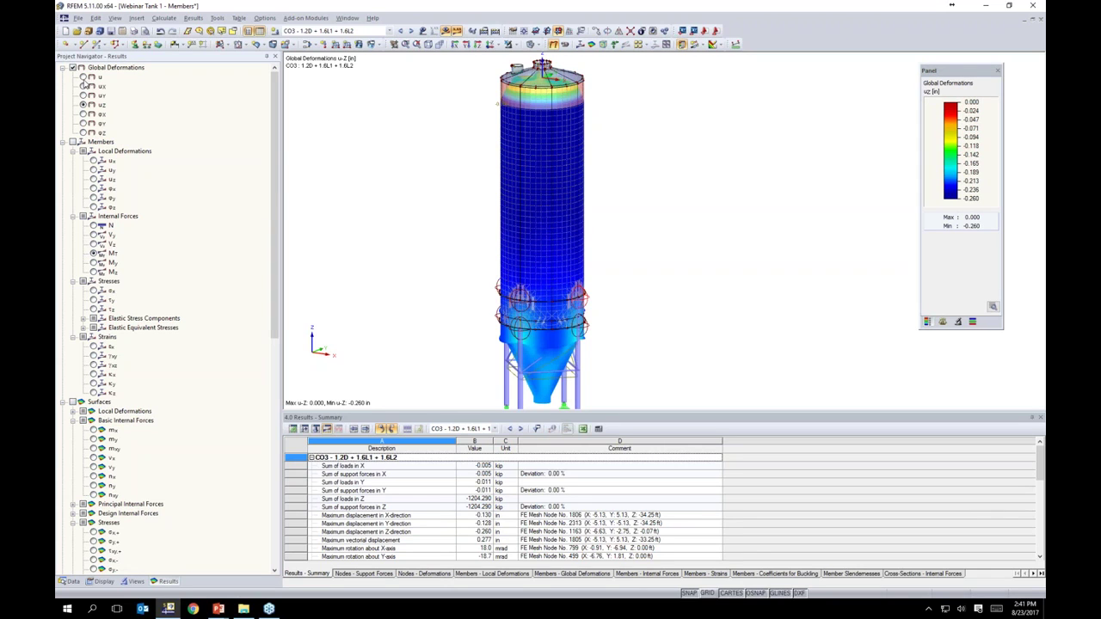
left_click(83, 86)
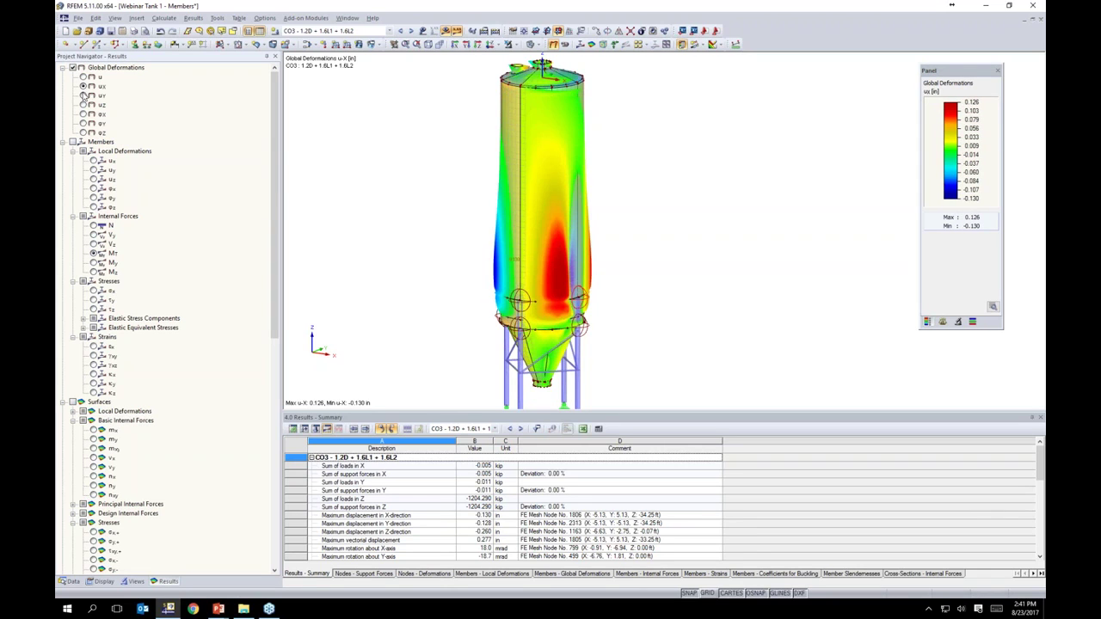
left_click(82, 95)
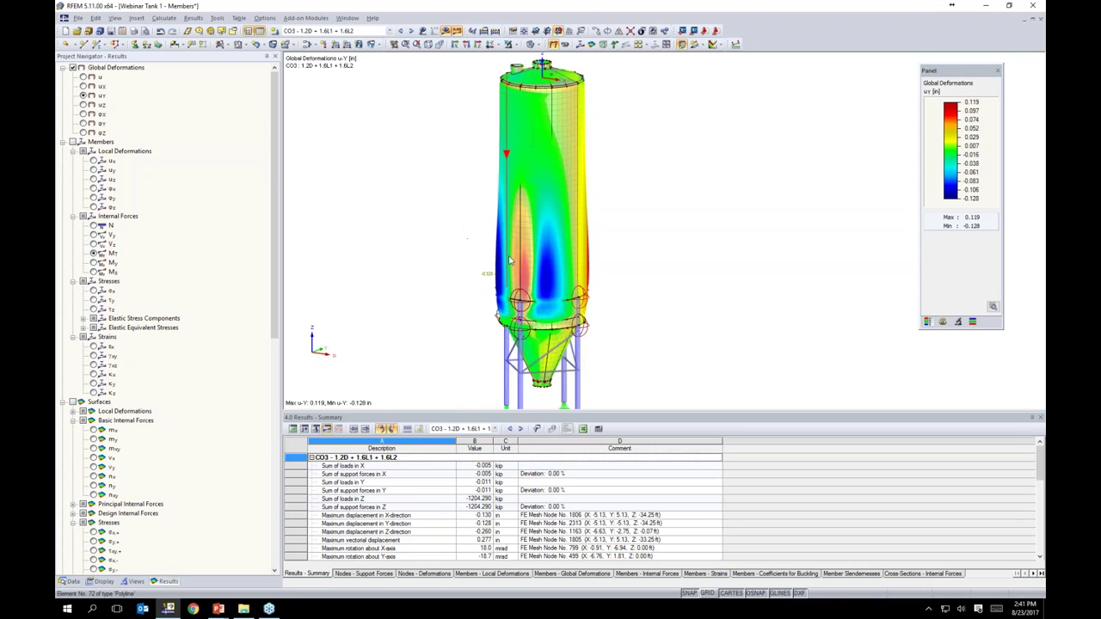
Display the member results as axial force N and examine the diagrams on the support columns and braces.
left_click(73, 142)
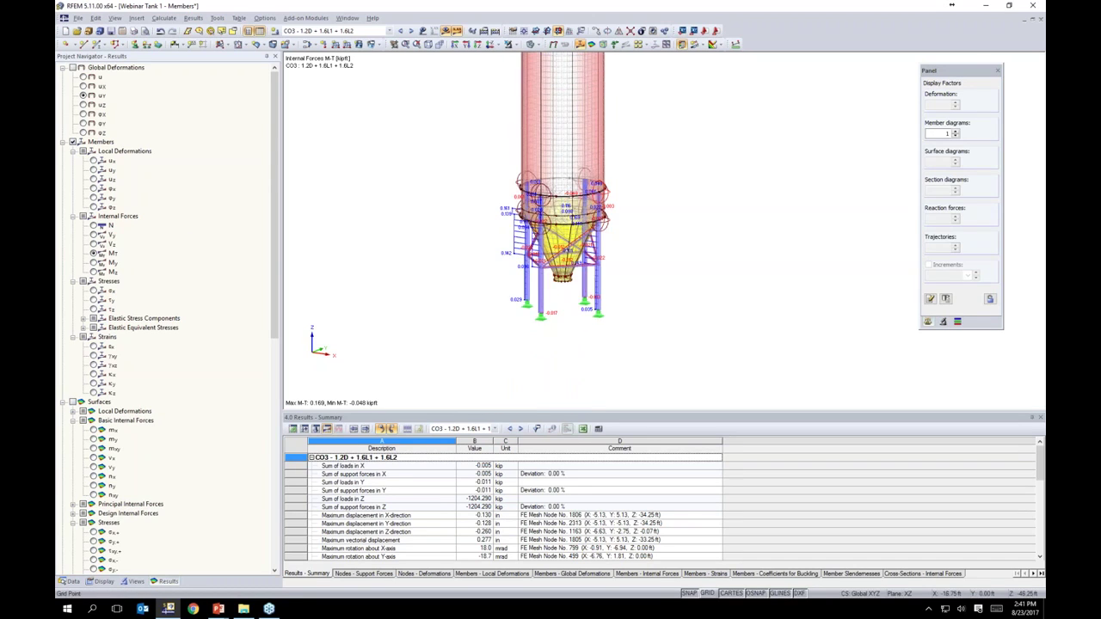
left_click(93, 225)
scroll(533, 297, "up", 3)
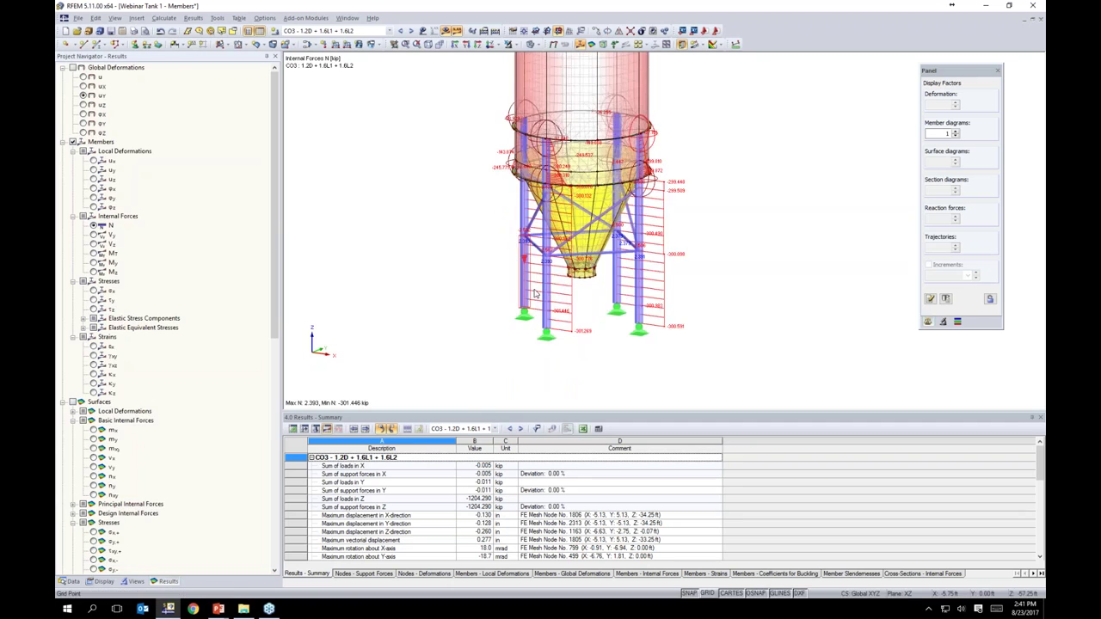
scroll(534, 297, "up", 4)
middle_click_drag(823, 282, 779, 270, "ctrl")
scroll(868, 280, "down", 1)
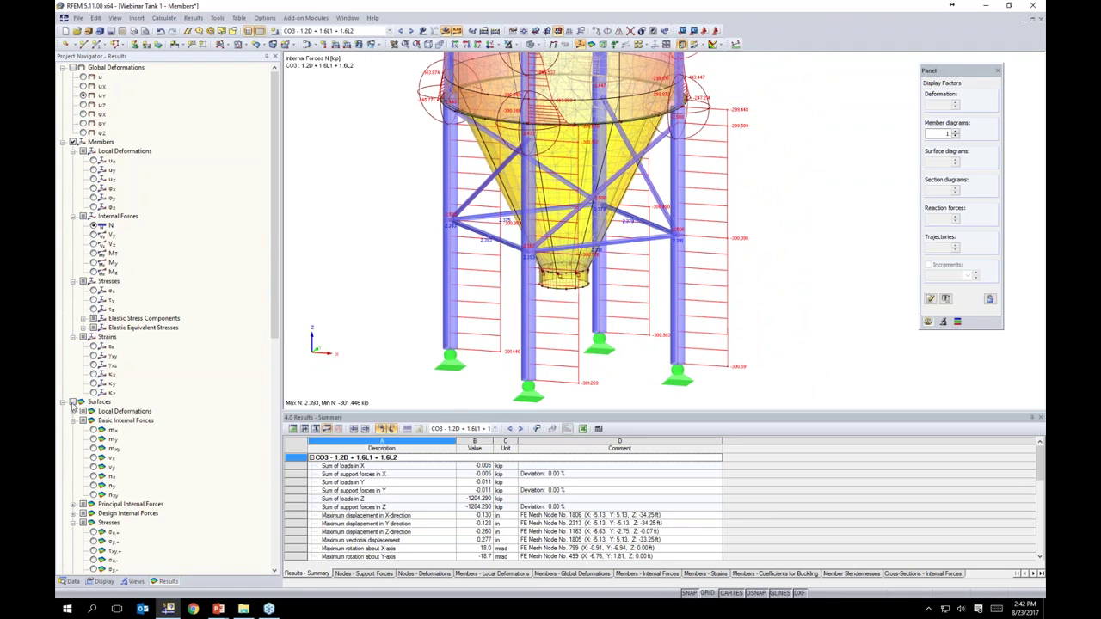
Show the surface results in place of the member results on the tank shell and hopper.
left_click(74, 402)
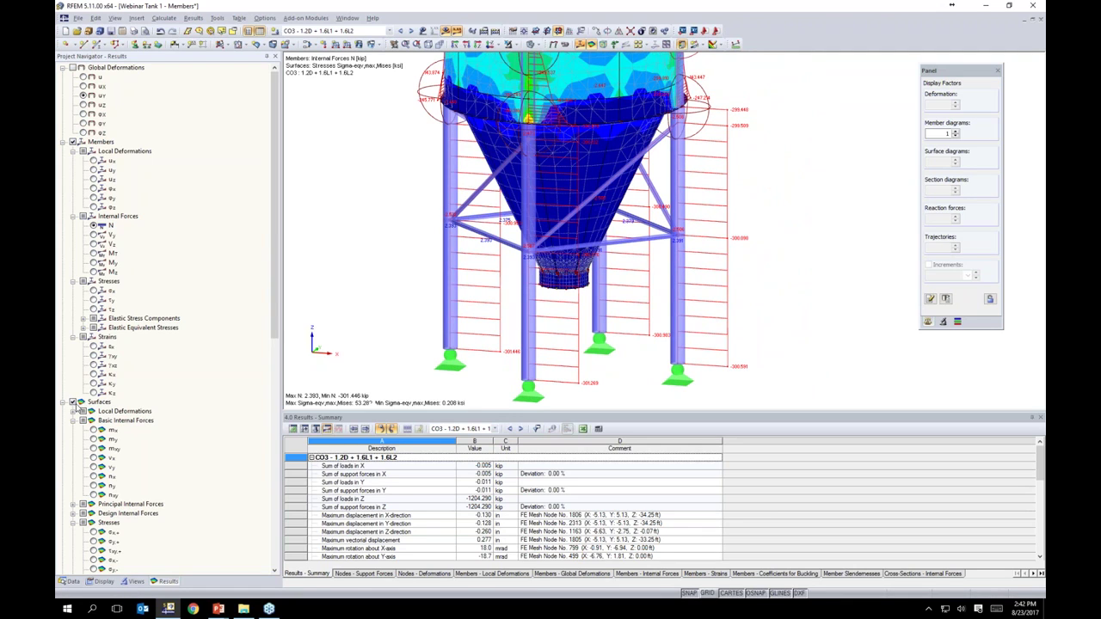
left_click(73, 143)
scroll(415, 216, "down", 4)
middle_click_drag(396, 160, 456, 261)
scroll(415, 264, "down", 2)
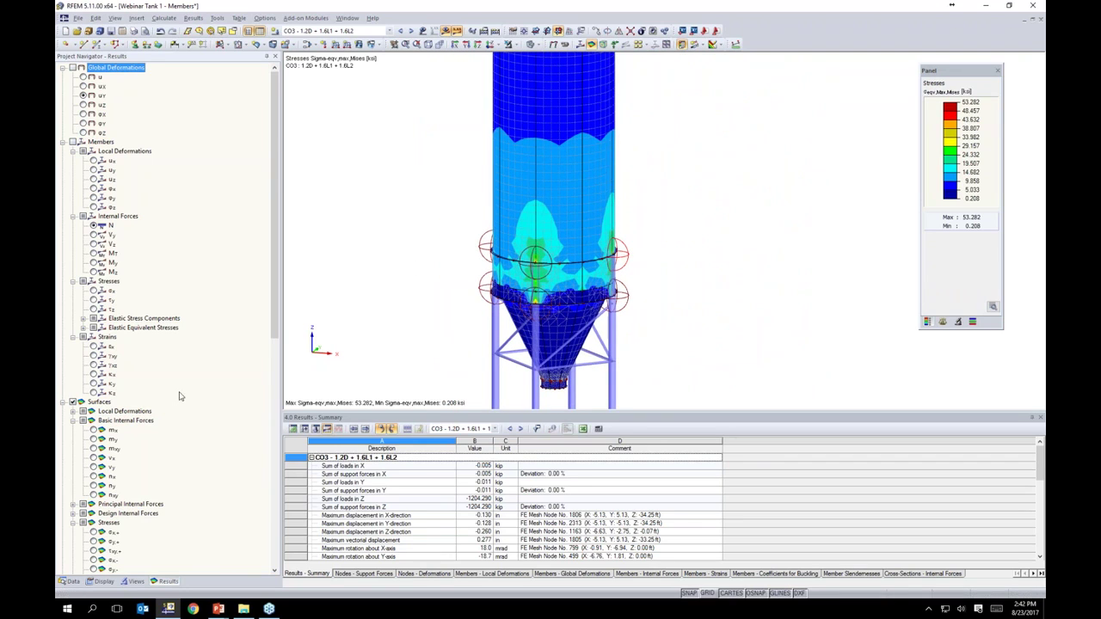
View the surfaces' basic internal forces, first the moment mx and then the axial force nx.
scroll(168, 387, "down", 4)
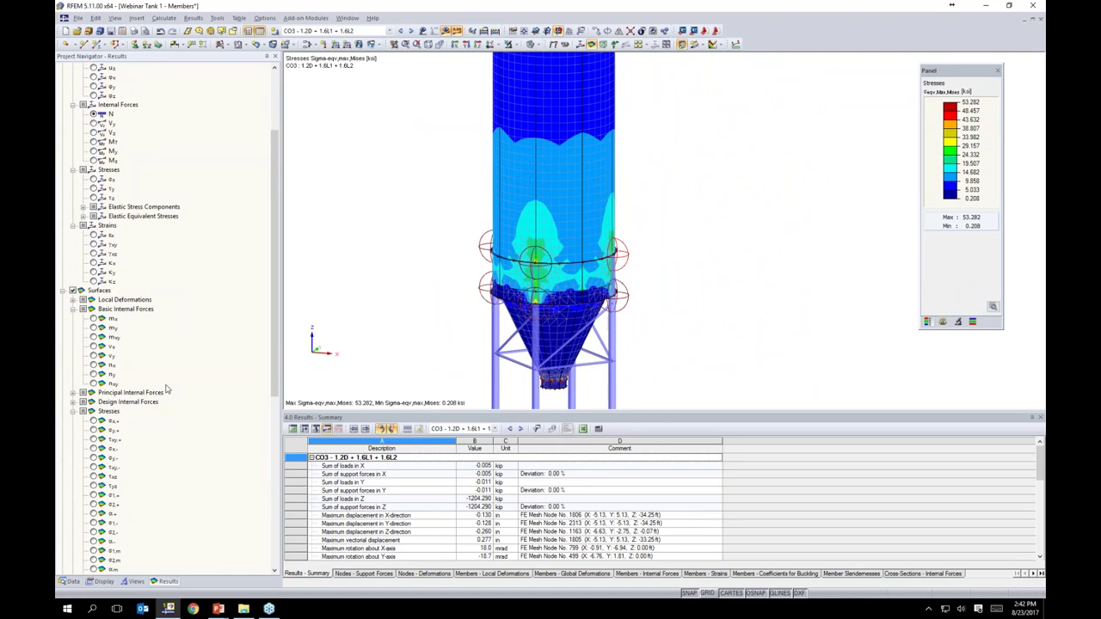
left_click(92, 319)
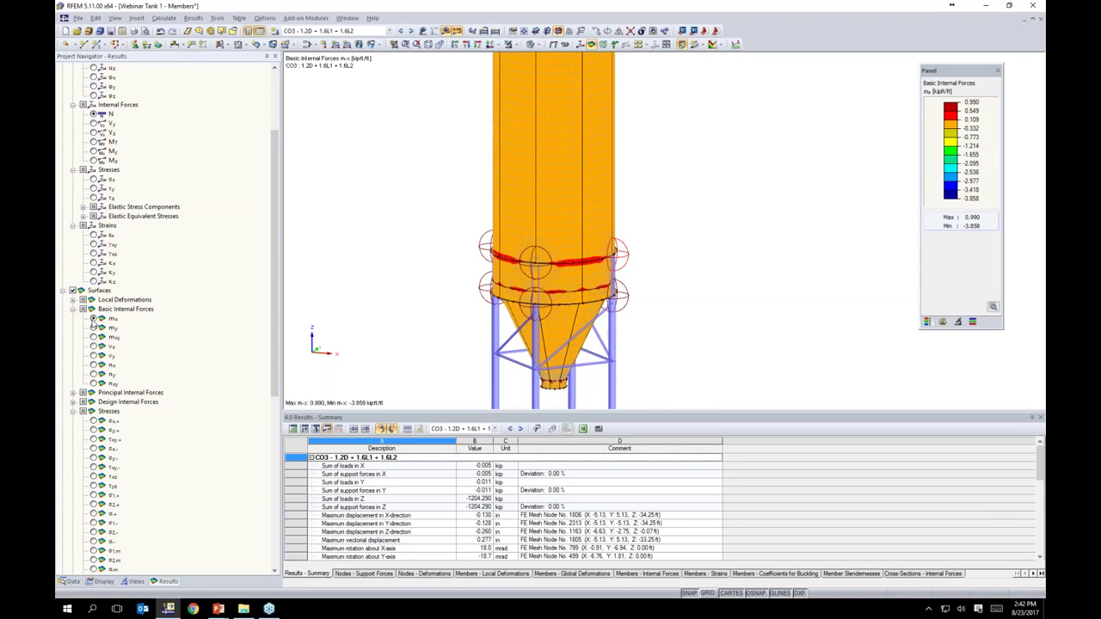
left_click(93, 365)
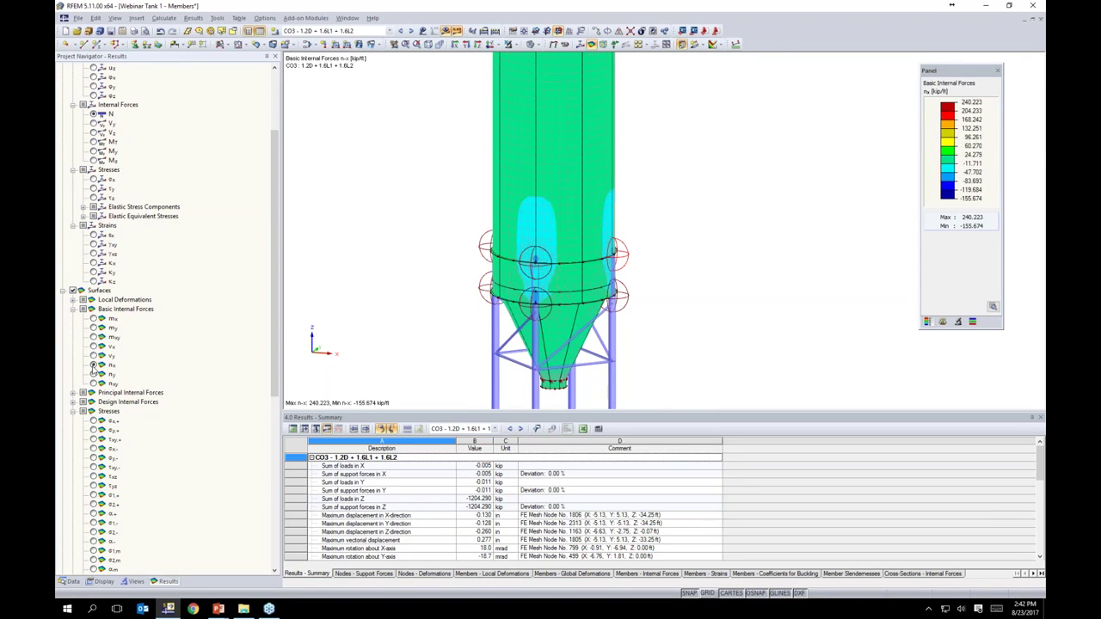
Display the maximum von Mises equivalent surface stress and examine the concentrations where the columns meet the shell rings.
scroll(95, 372, "down", 5)
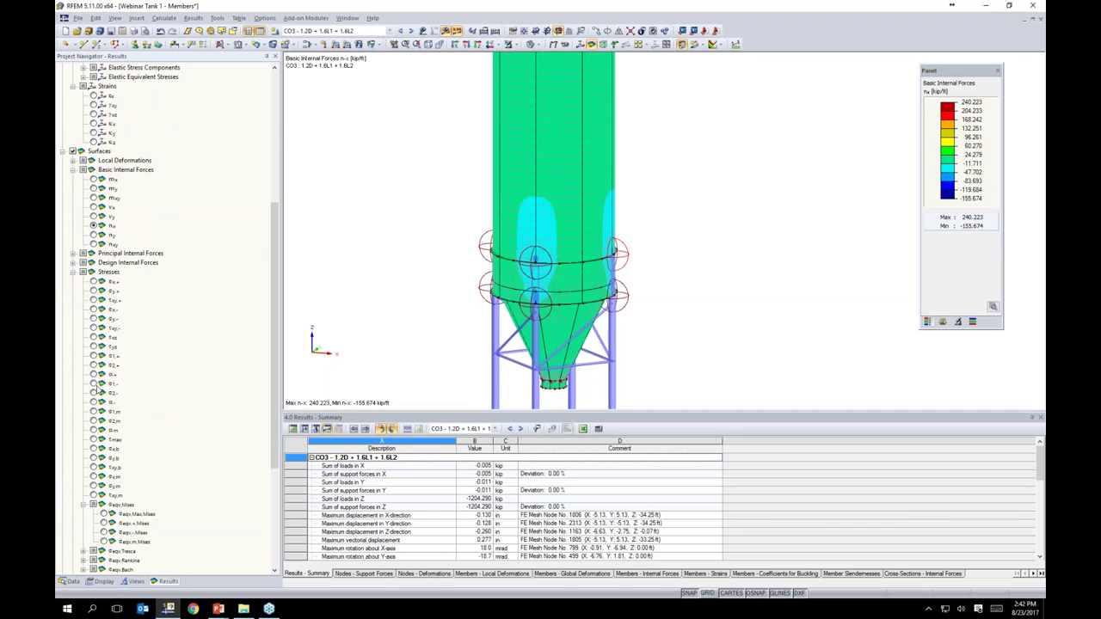
scroll(114, 310, "down", 2)
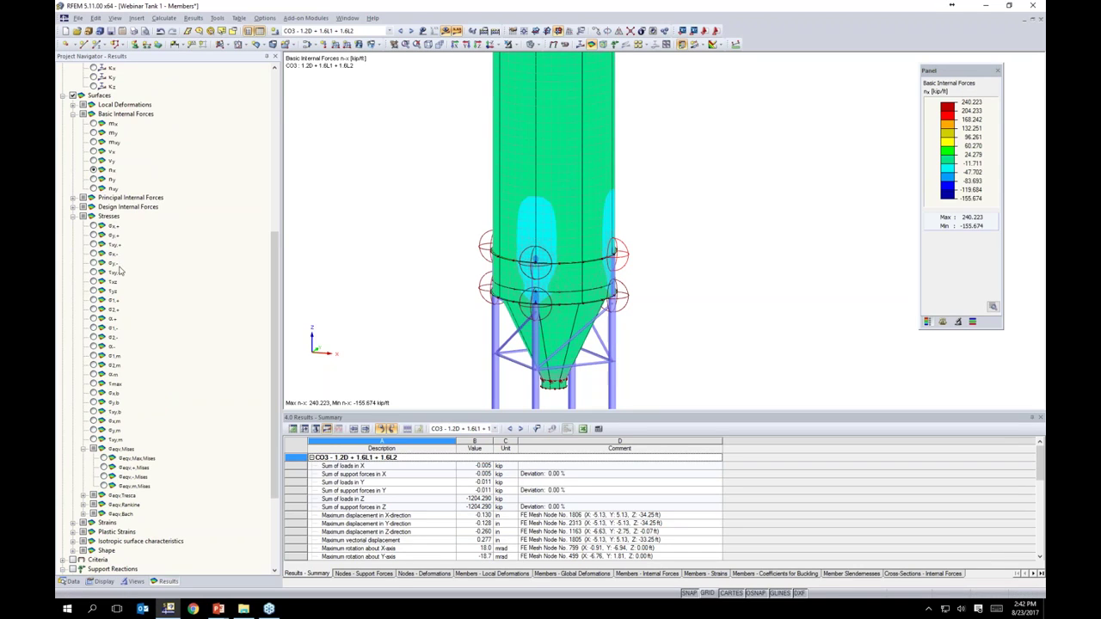
left_click(104, 460)
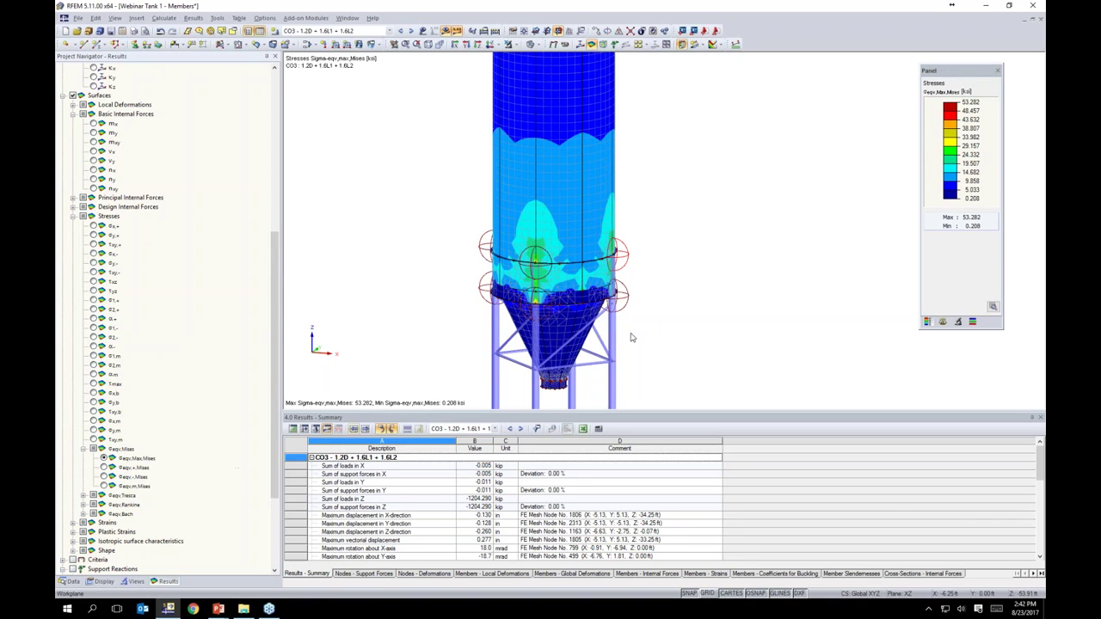
middle_click_drag(666, 295, 704, 295, "ctrl")
scroll(540, 277, "up", 1)
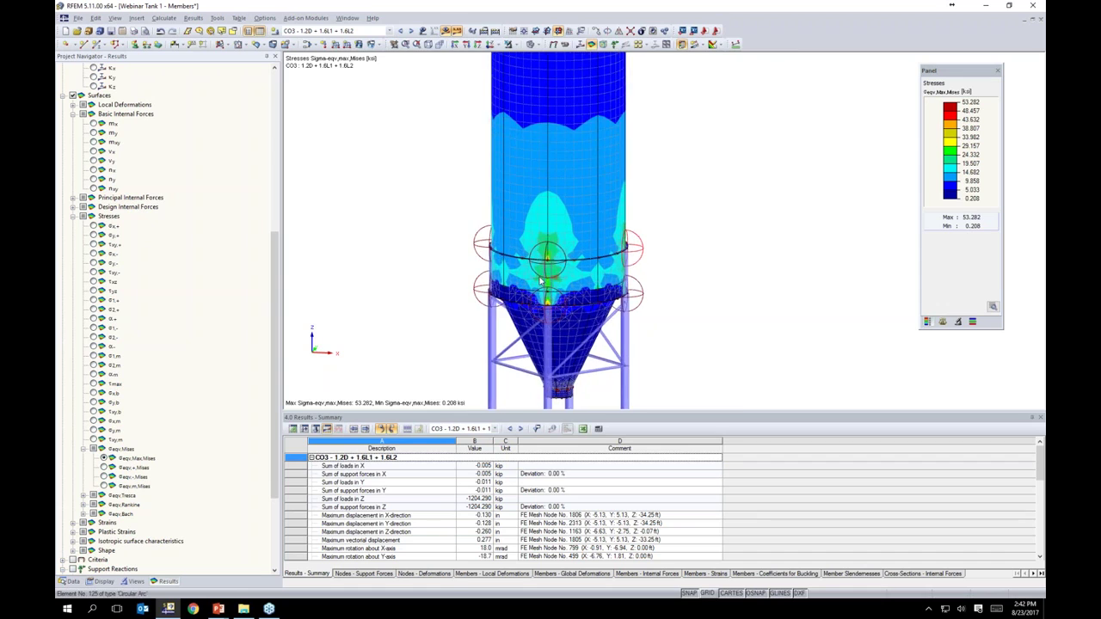
scroll(540, 281, "up", 6)
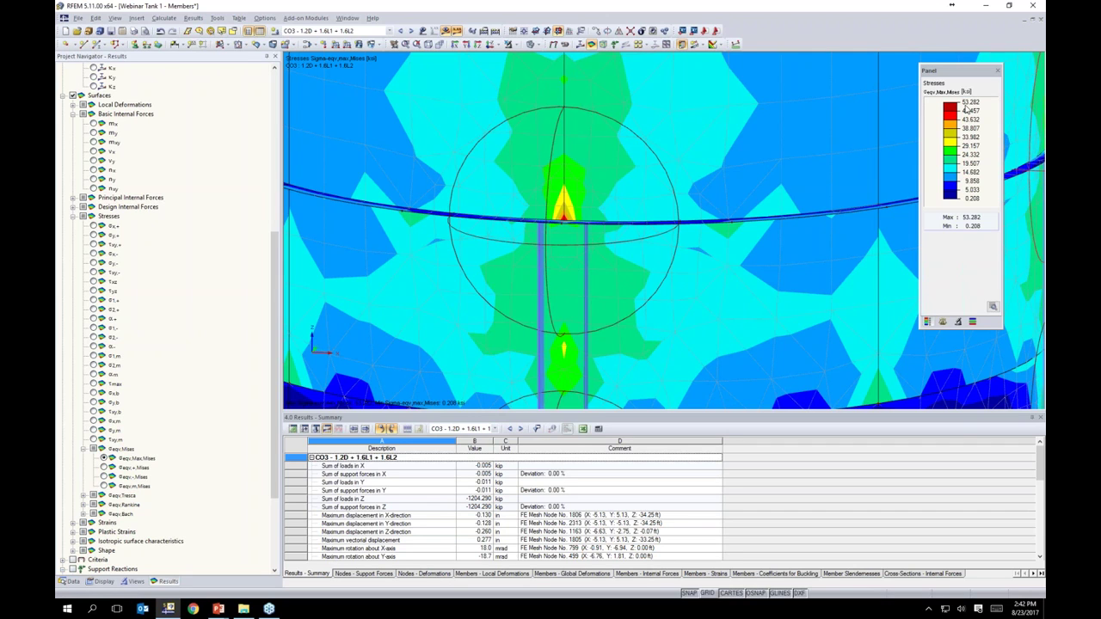
scroll(614, 212, "down", 5)
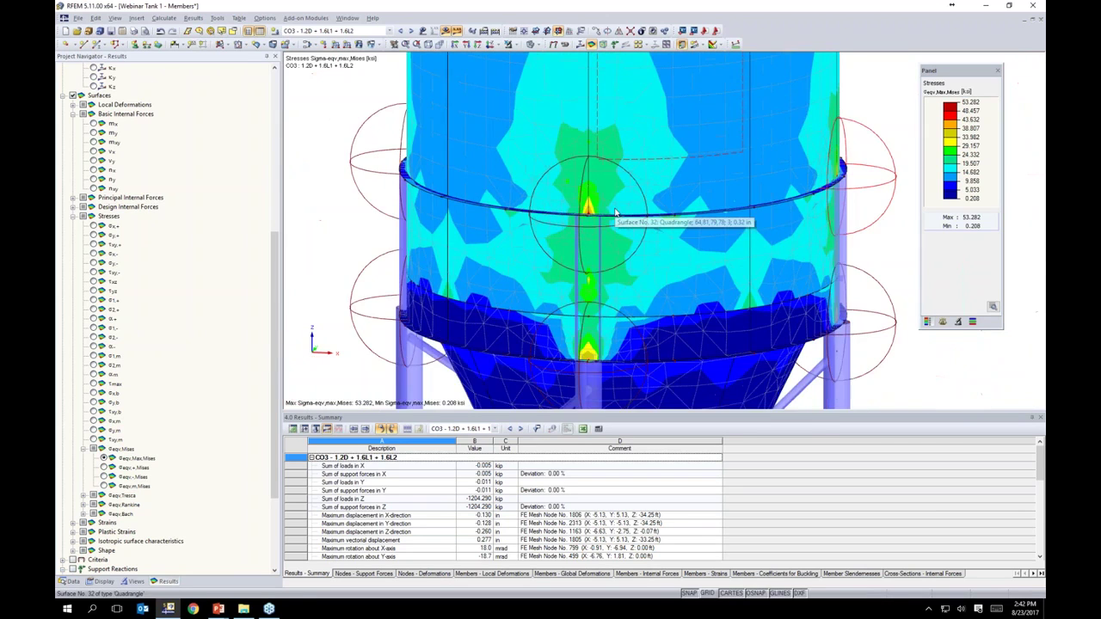
scroll(614, 211, "down", 2)
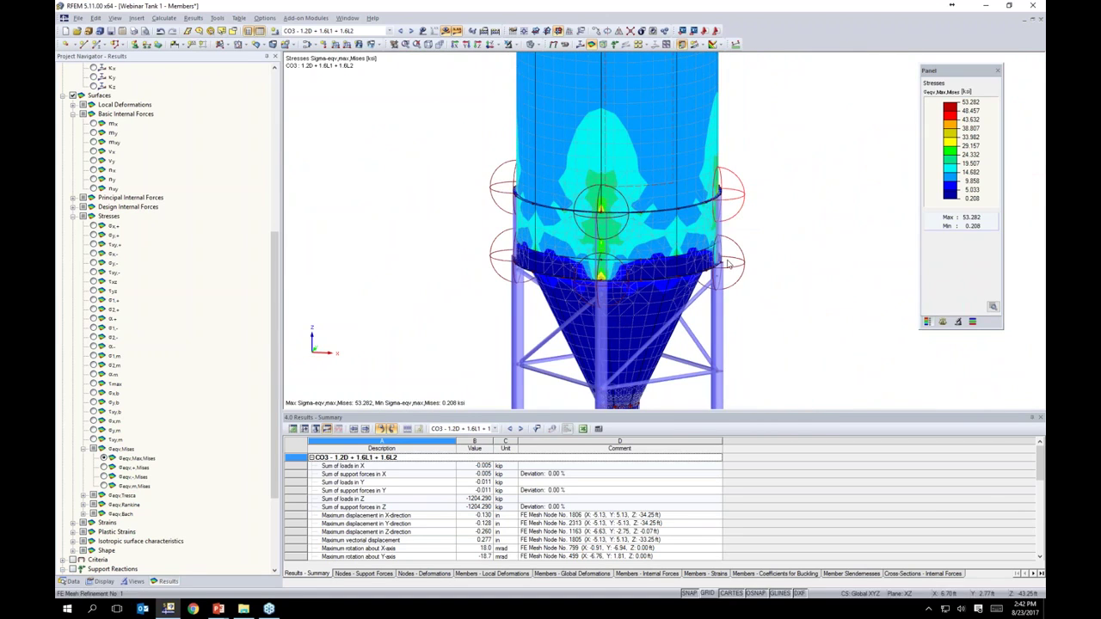
middle_click_drag(769, 309, 750, 248)
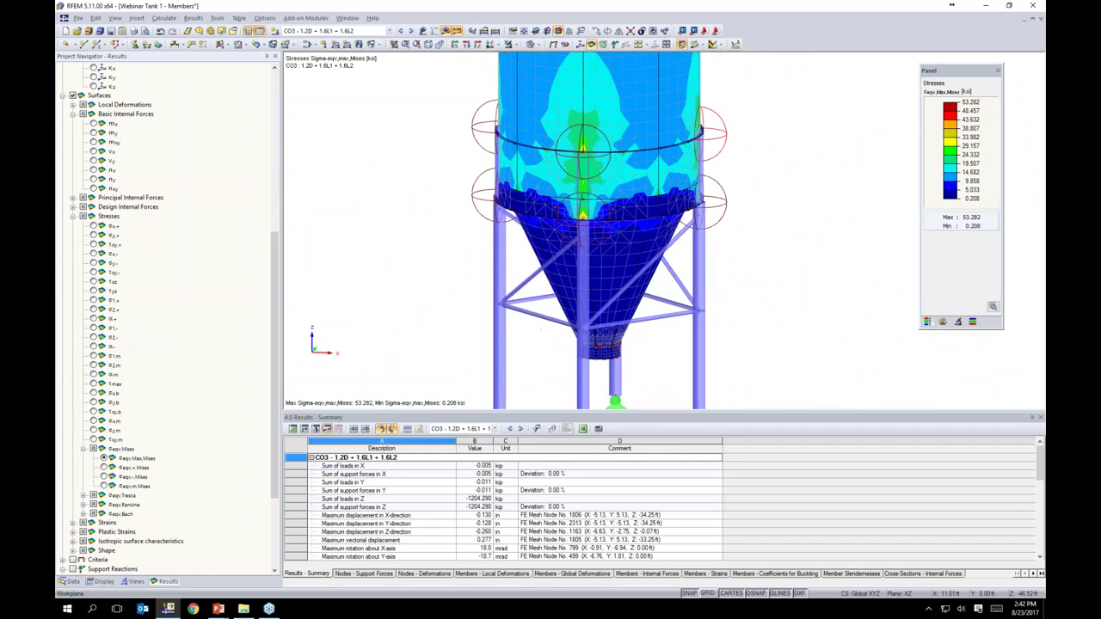
Review the display options for how internal forces and stresses are distributed on the surfaces.
left_click(101, 582)
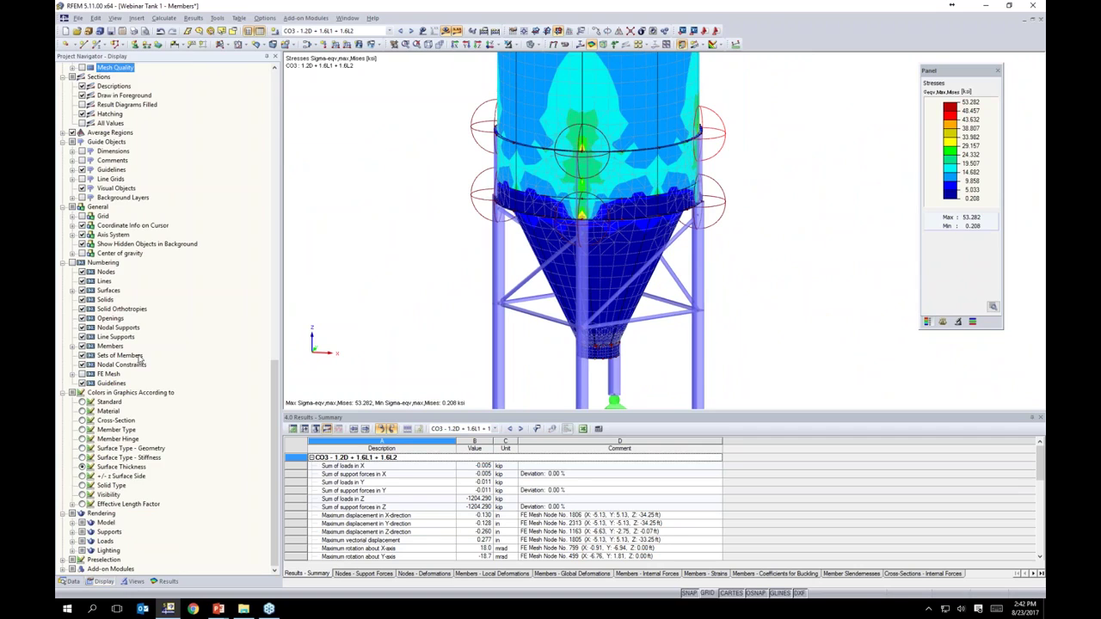
scroll(139, 358, "up", 15)
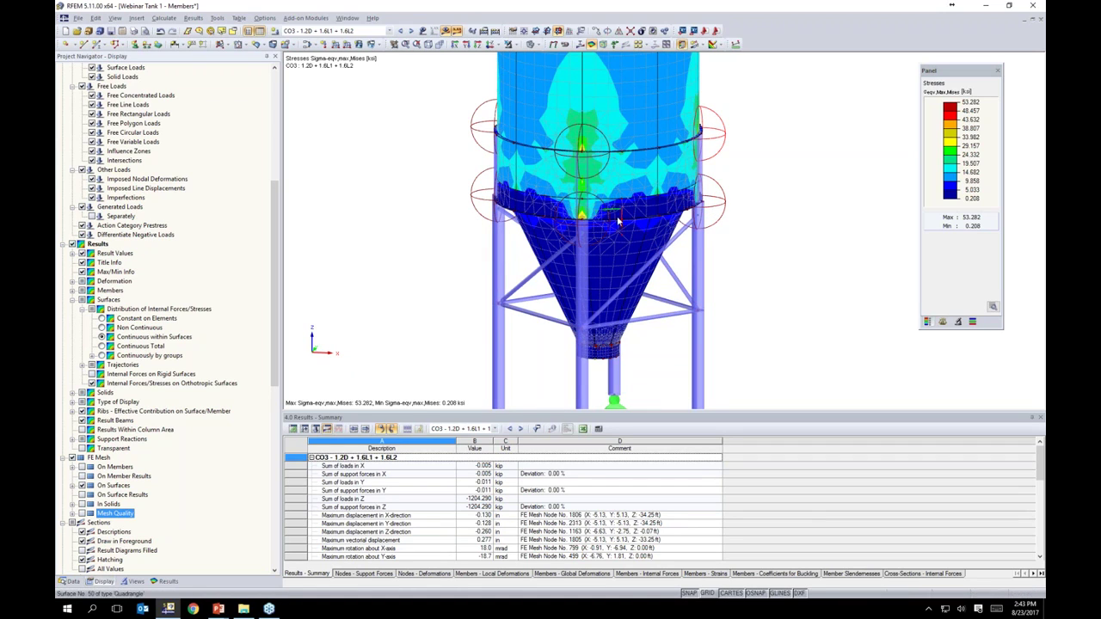
middle_click_drag(793, 288, 736, 274, "ctrl")
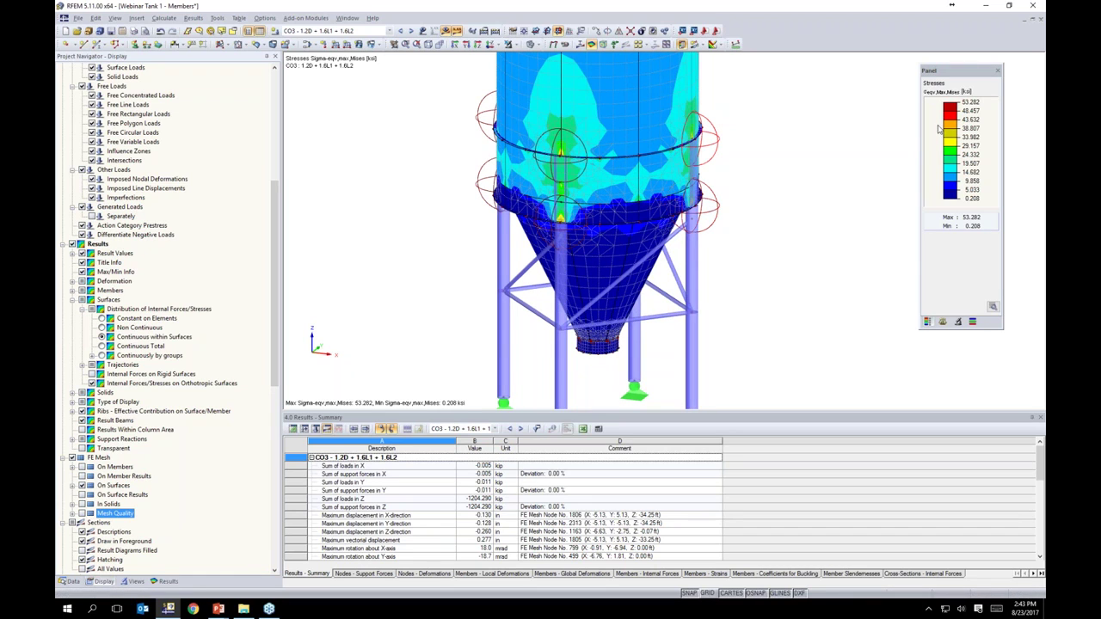
Set the surface stress distribution to Constant on Elements and examine the stress concentration where the front column meets the shell ring.
middle_click_drag(765, 260, 750, 258, "ctrl")
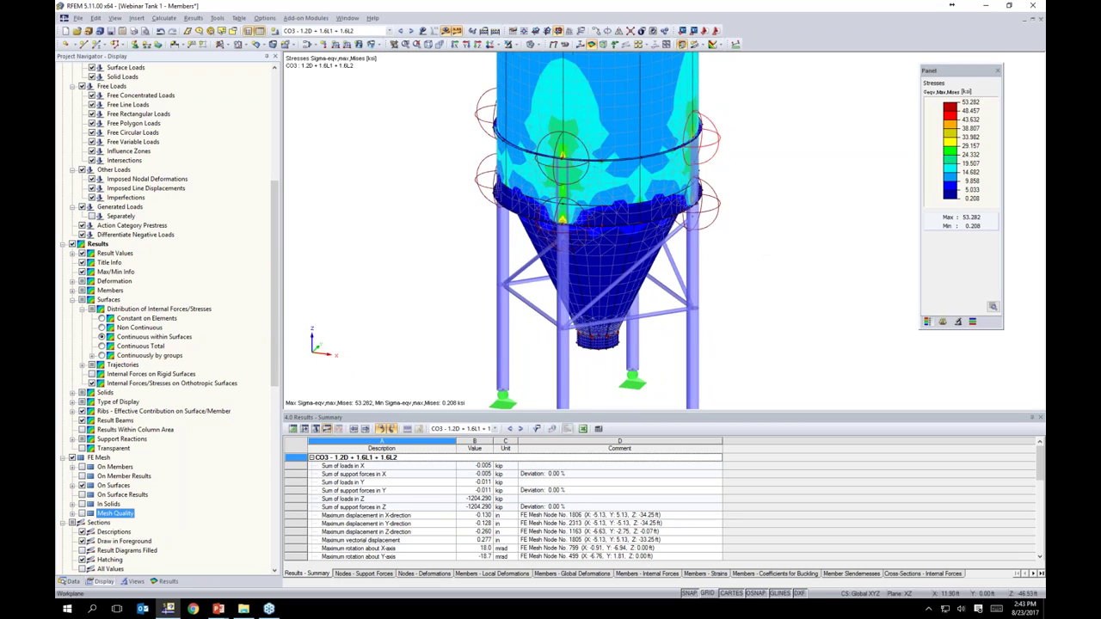
middle_click_drag(773, 256, 799, 250, "ctrl")
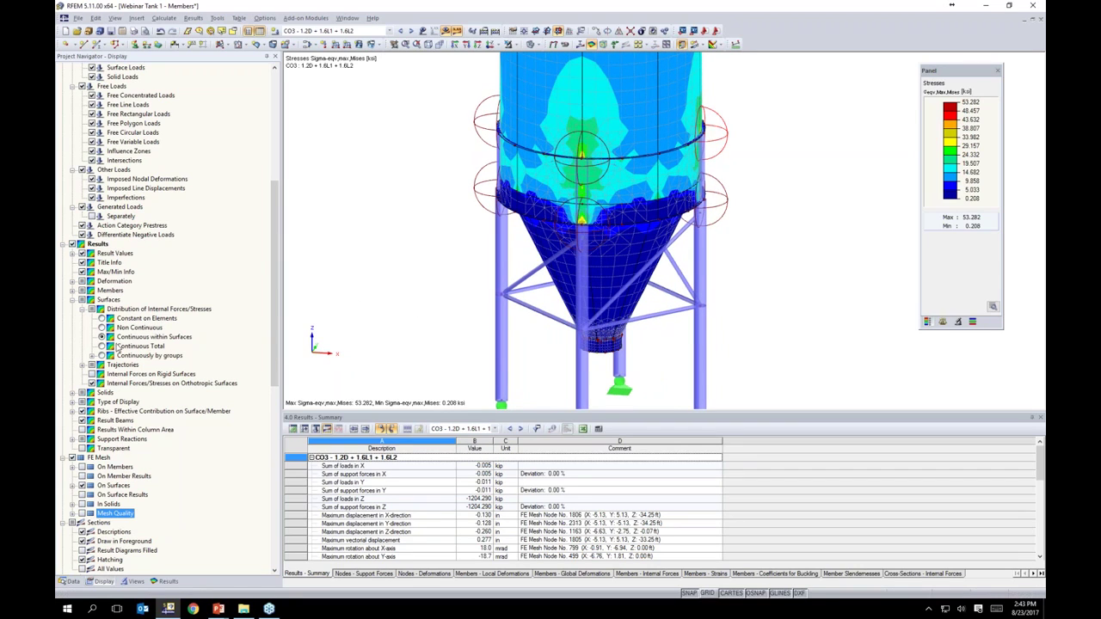
left_click(102, 318)
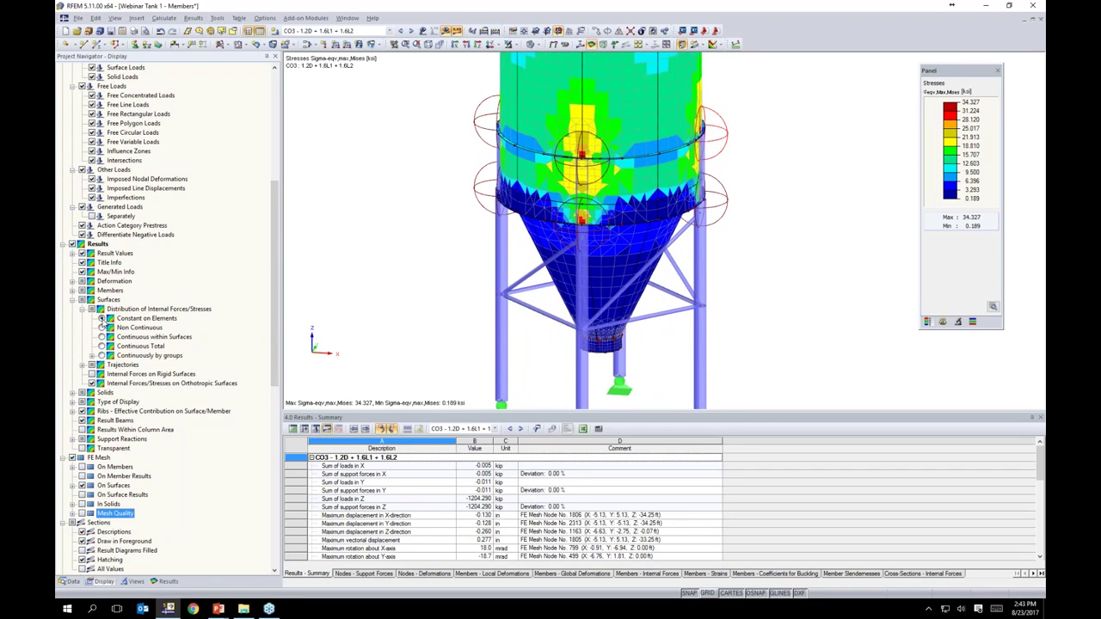
middle_click_drag(457, 235, 460, 323)
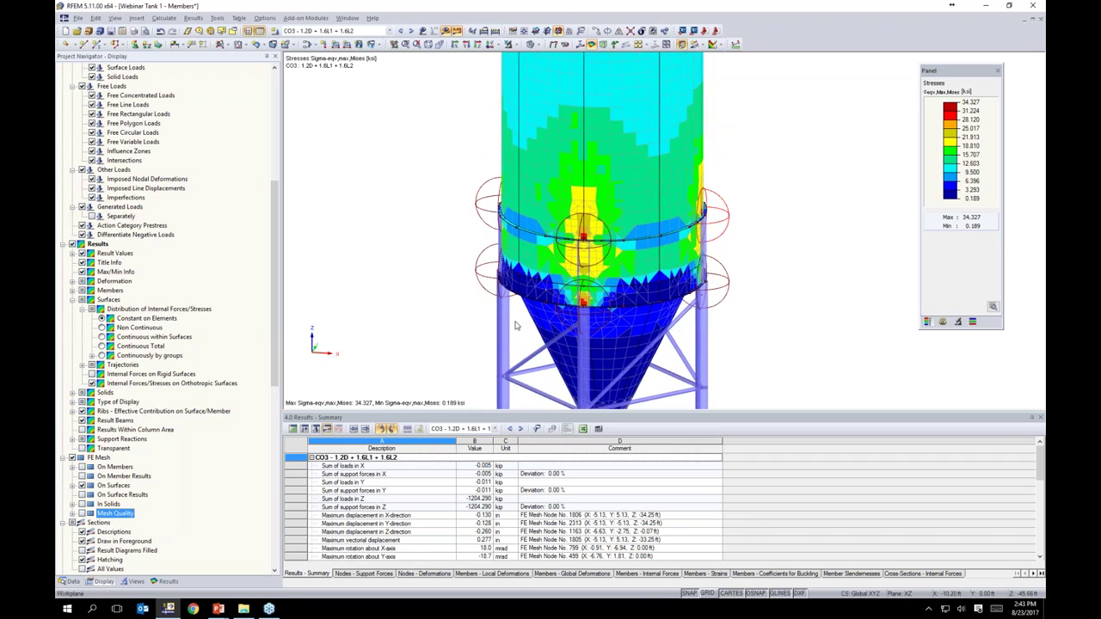
scroll(584, 308, "up", 5)
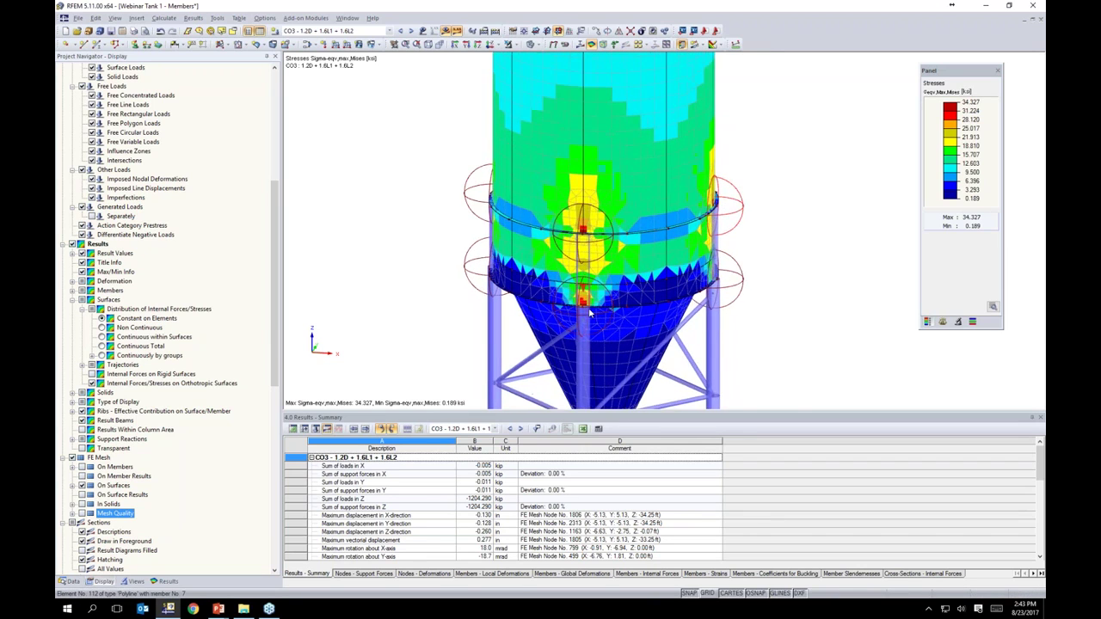
scroll(584, 308, "up", 2)
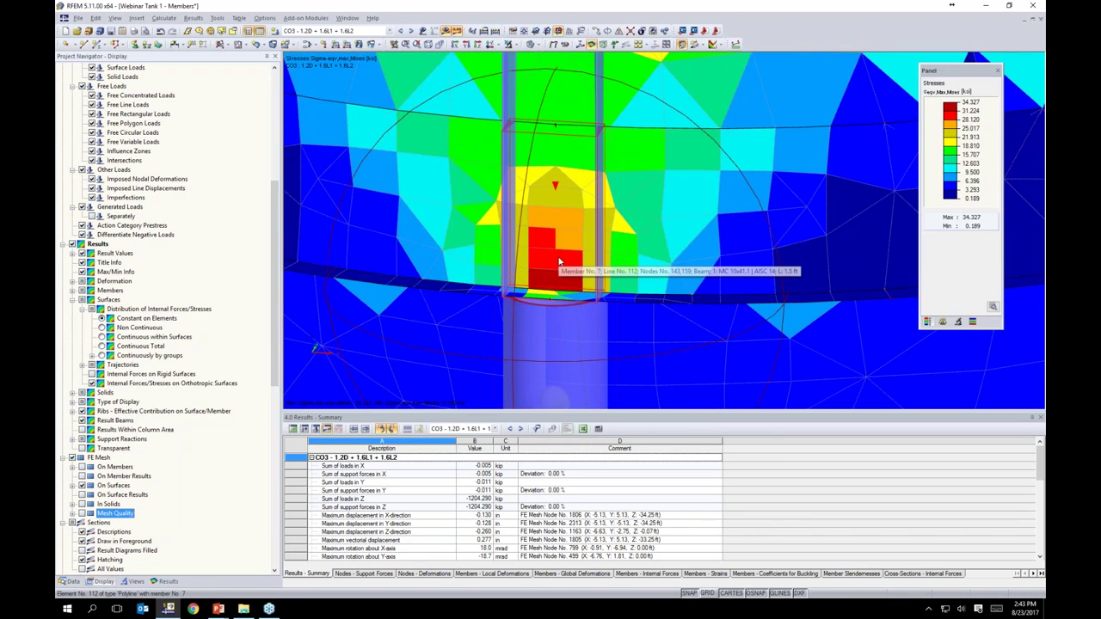
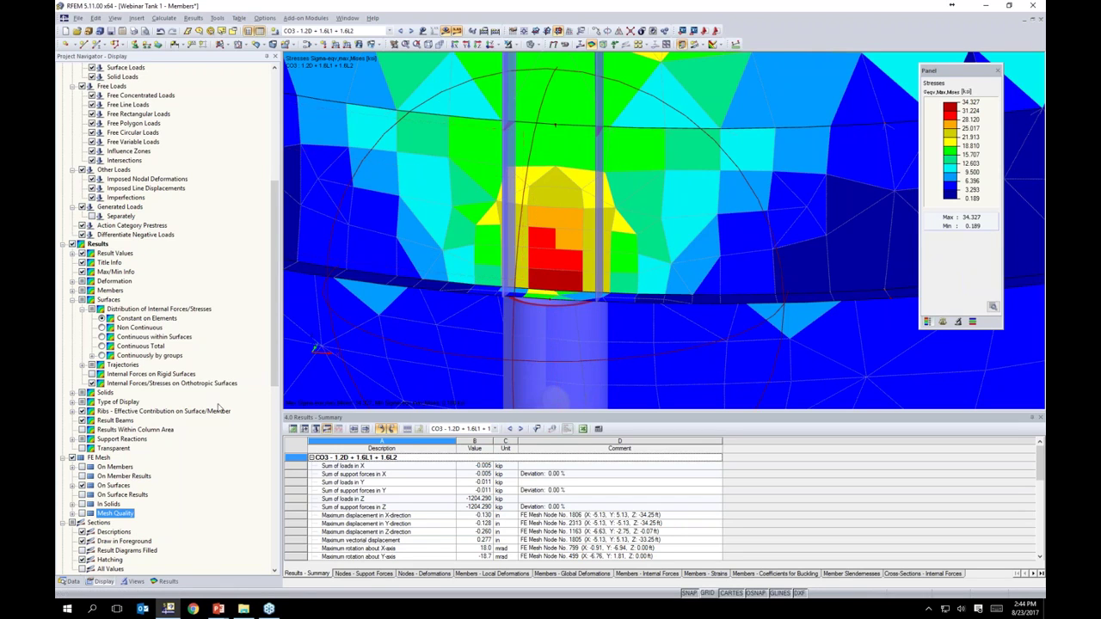
scroll(591, 188, "down", 5)
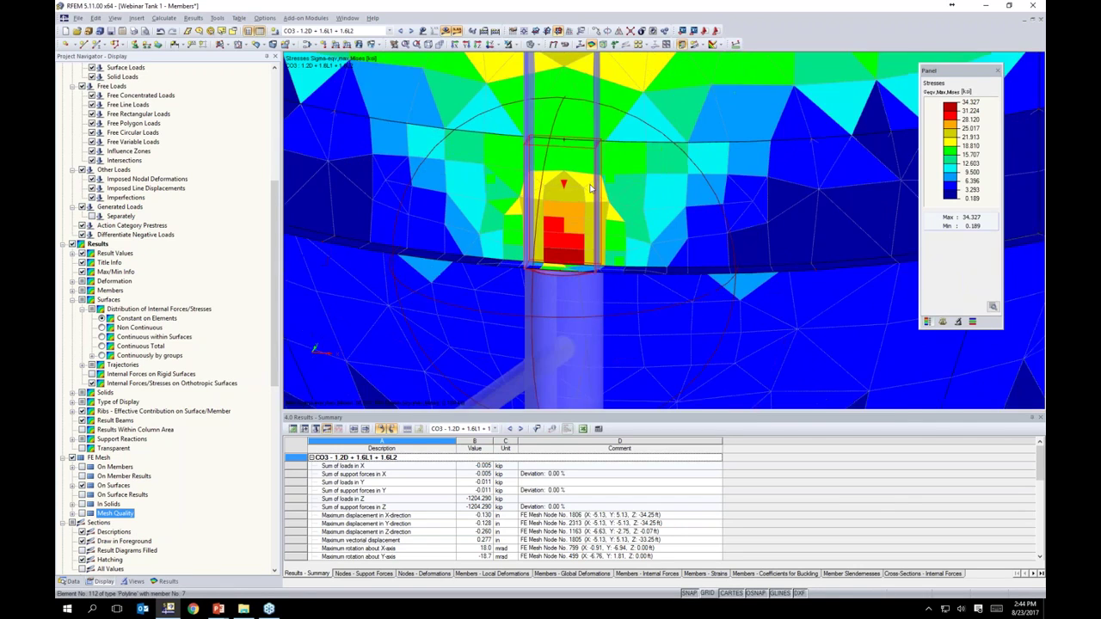
scroll(591, 188, "down", 6)
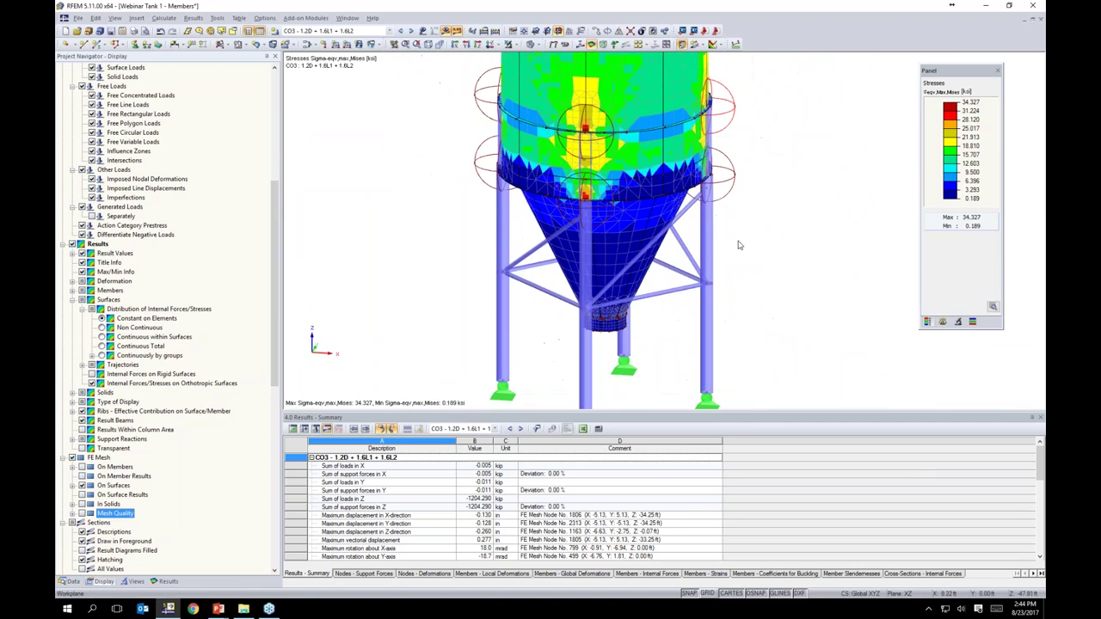
Display the support reactions at the column bases and view the nodal support forces table for CO3.
left_click(165, 582)
scroll(153, 476, "down", 5)
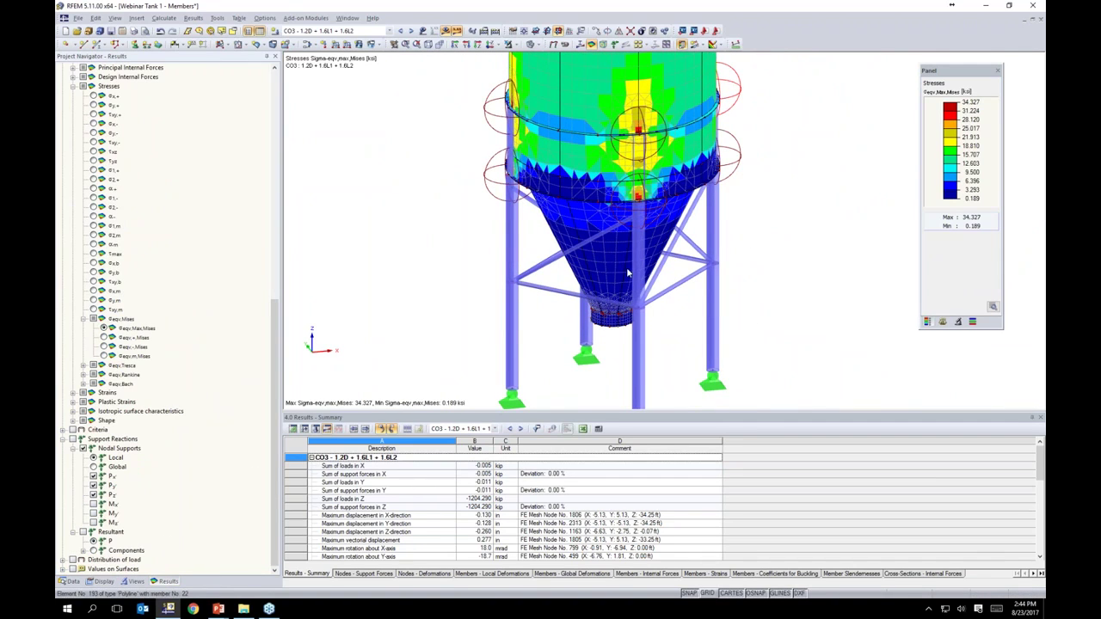
middle_click_drag(449, 330, 408, 171)
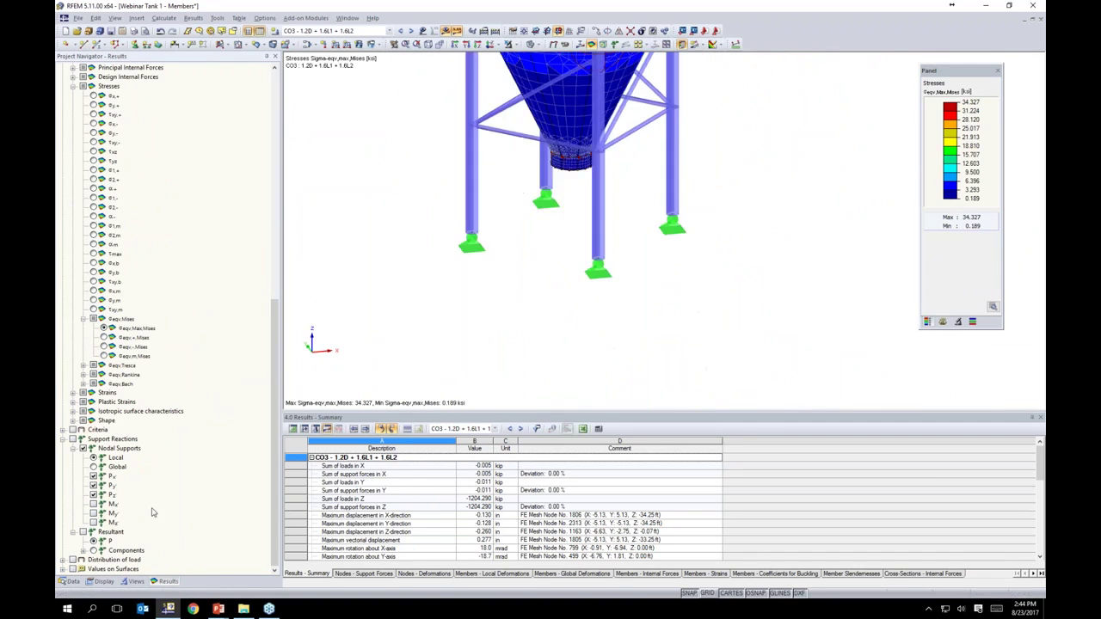
left_click(73, 439)
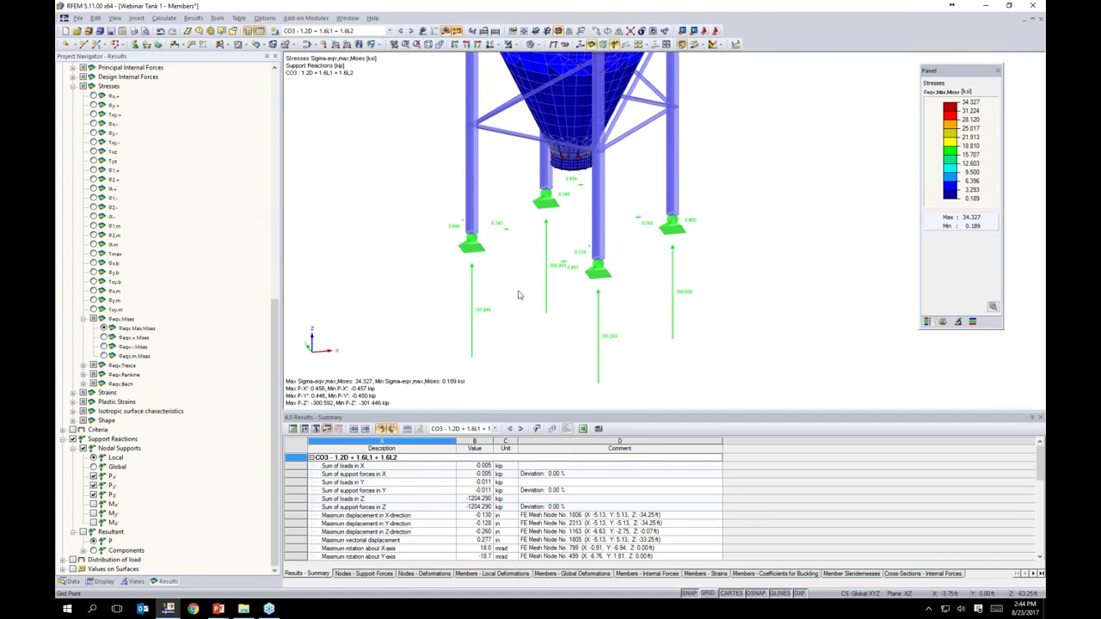
left_click(357, 573)
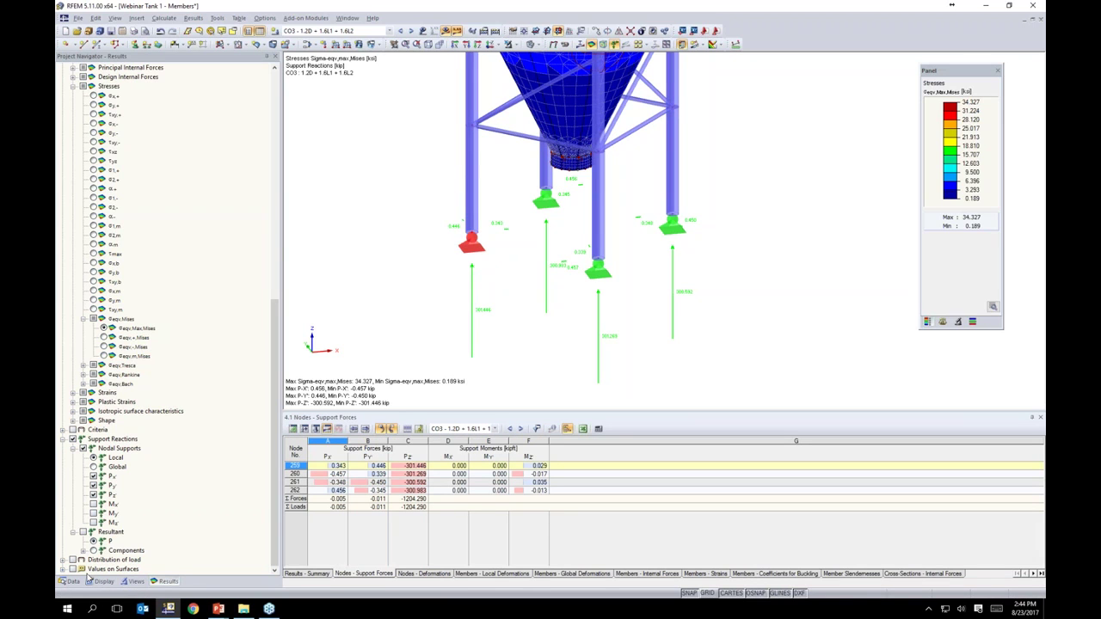
Hide the support reactions in the model view and bring up the add-on modules in the project data.
left_click(71, 581)
scroll(170, 393, "down", 3)
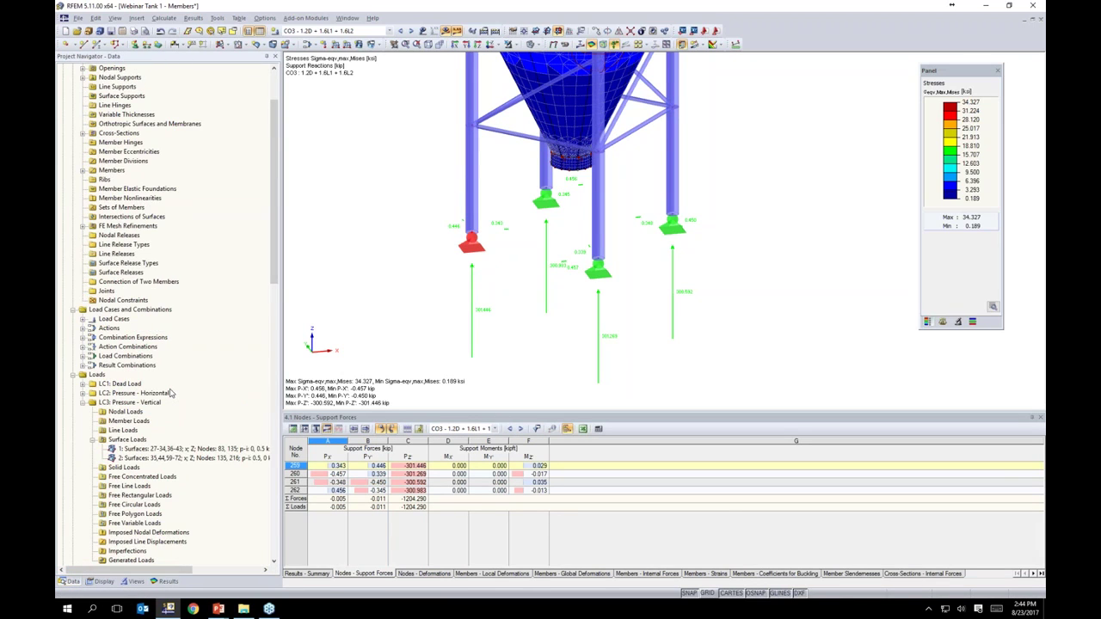
scroll(169, 393, "down", 5)
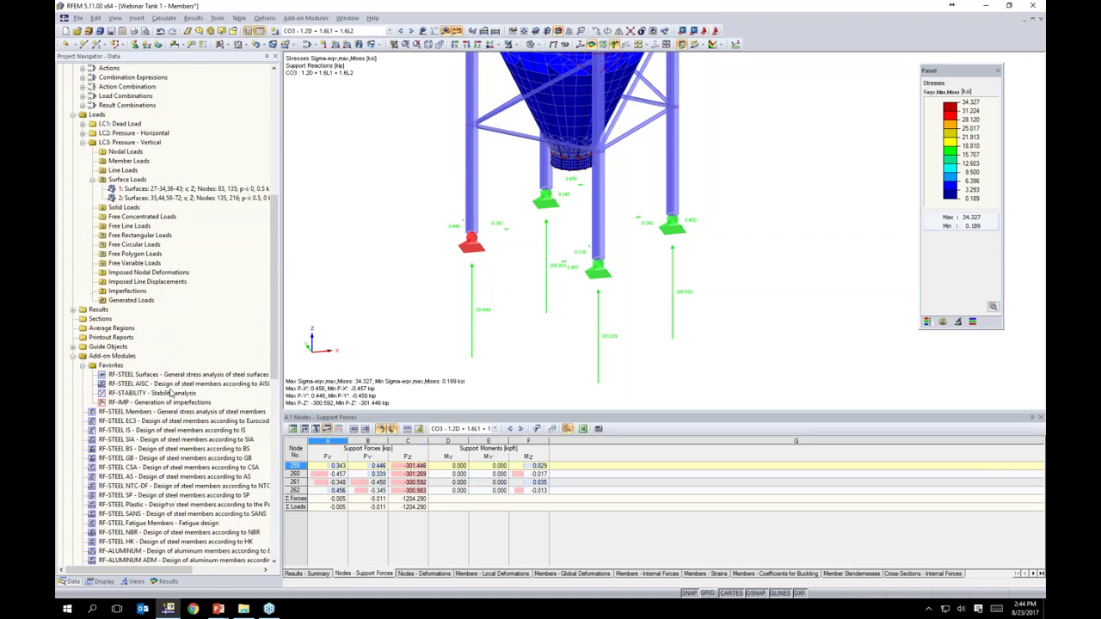
scroll(430, 214, "down", 3)
middle_click_drag(430, 212, 468, 272)
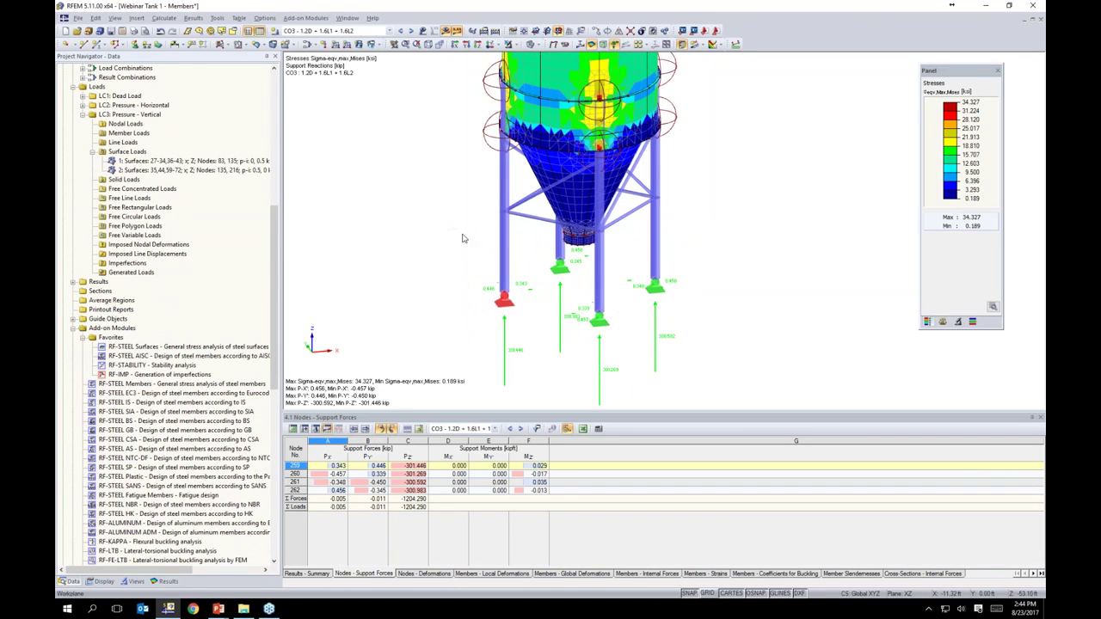
left_click(164, 581)
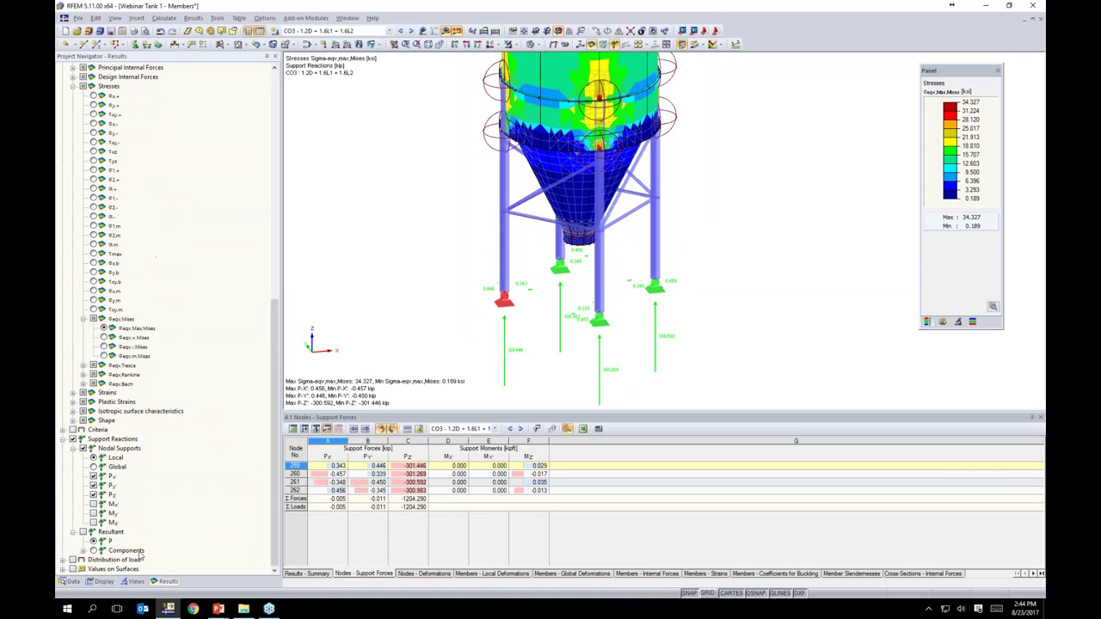
left_click(70, 581)
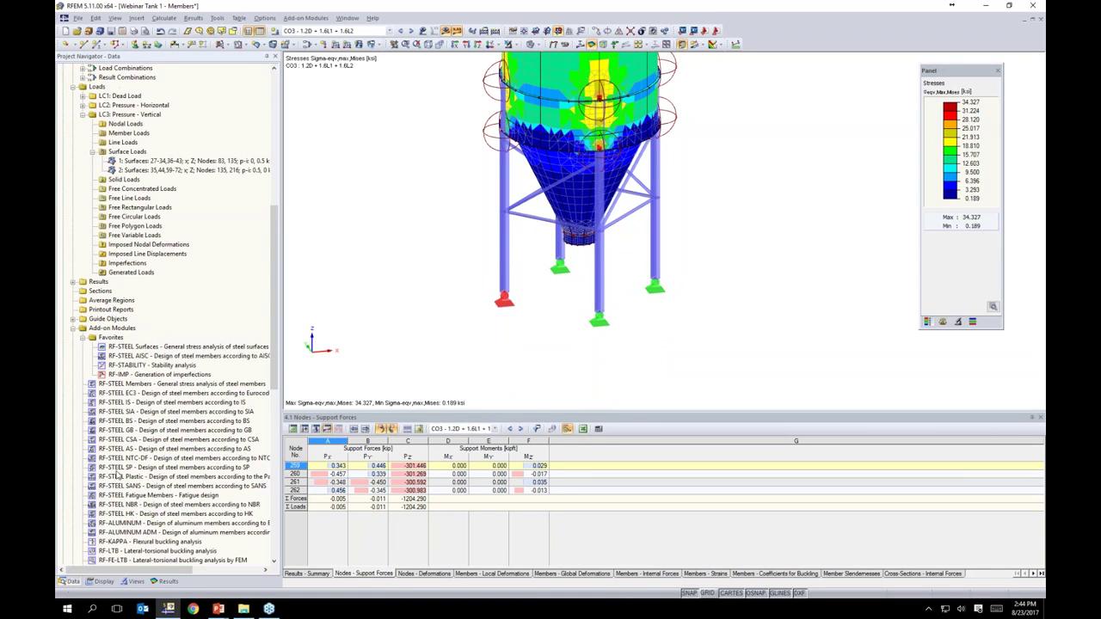
Open the RF-STEEL Surfaces stress analysis module and keep all surfaces included in the design.
double_click(157, 349)
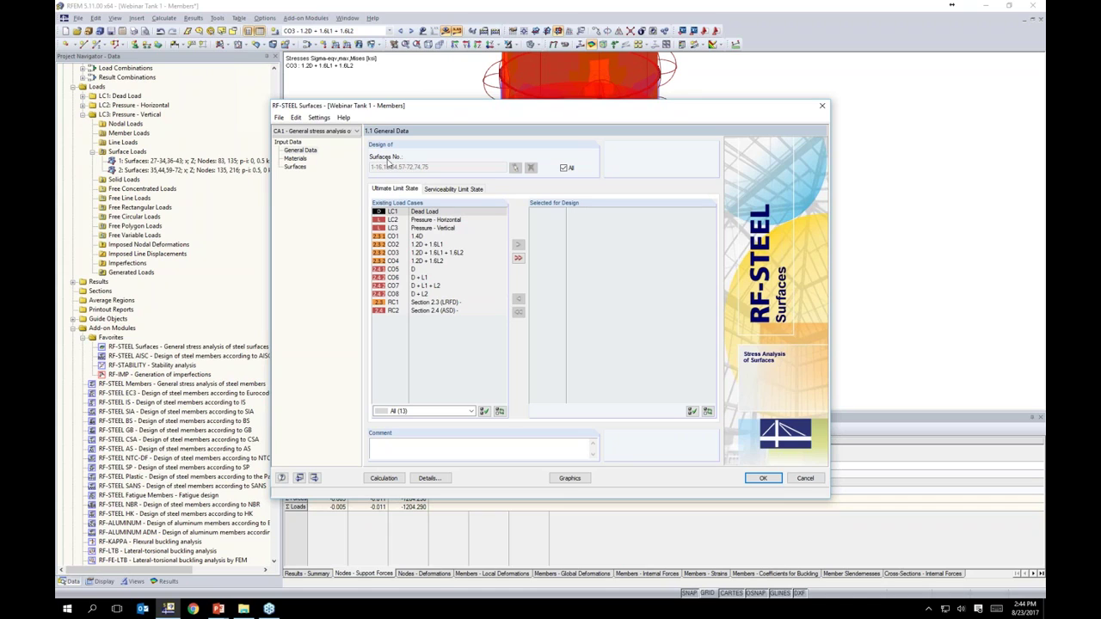
left_click(564, 167)
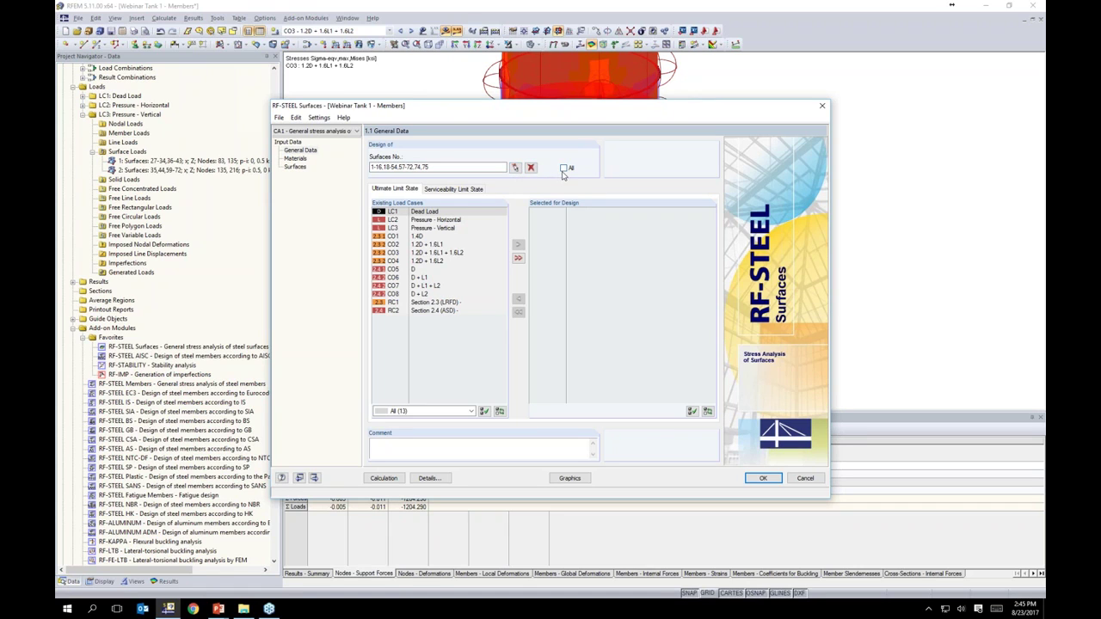
left_click(564, 169)
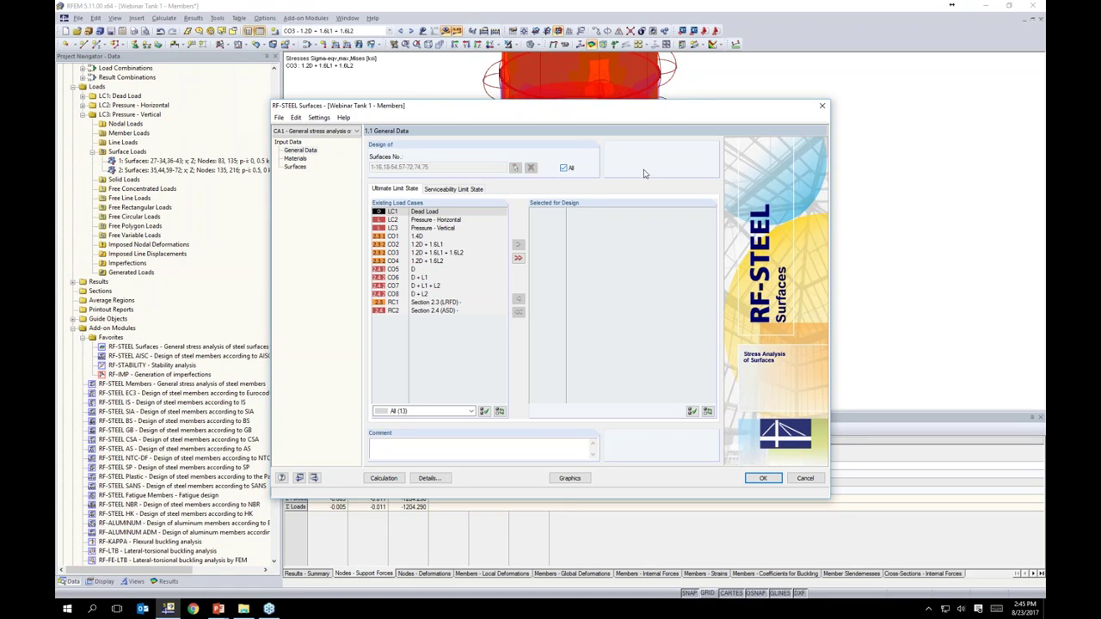
Select load combinations CO1 to CO4 for the ultimate limit state design of the surfaces.
left_click(469, 220)
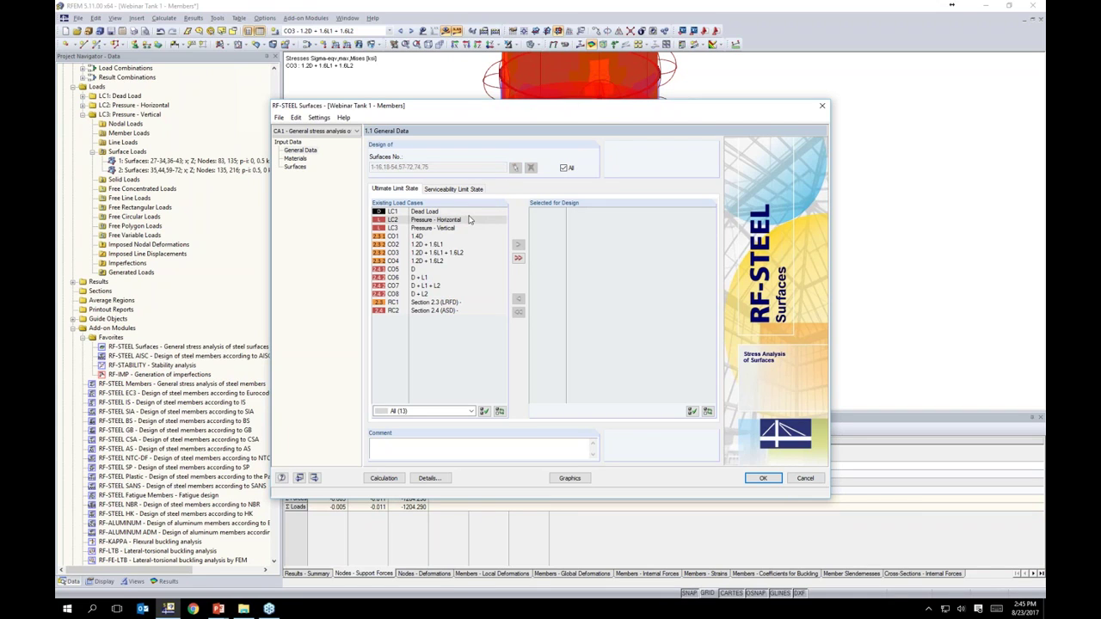
left_click(424, 237)
left_click(424, 237)
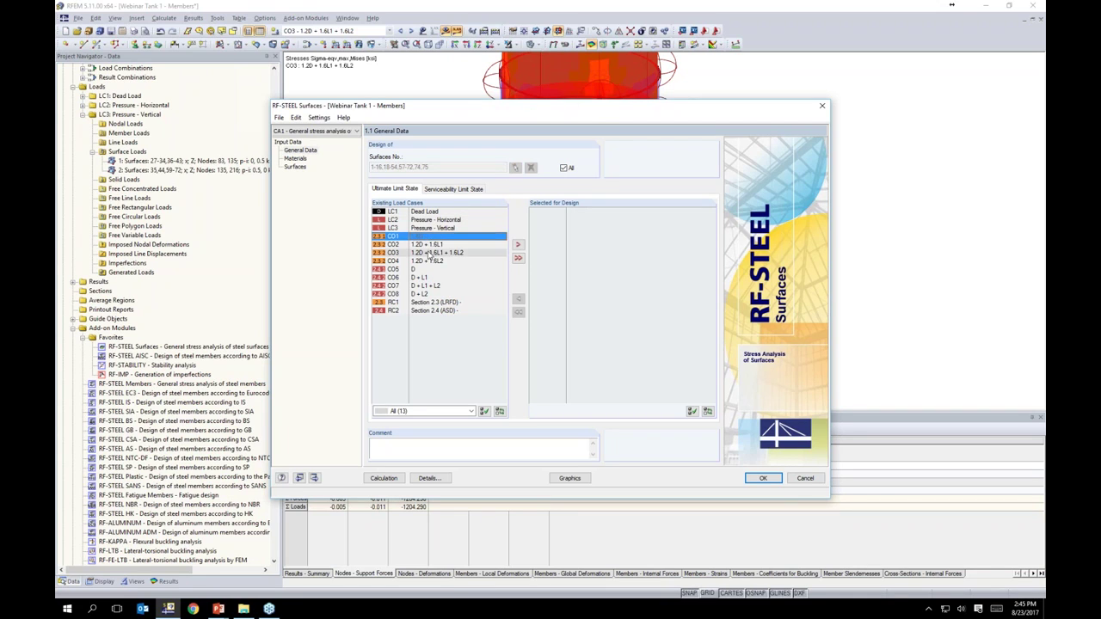
left_click(430, 262, "shift")
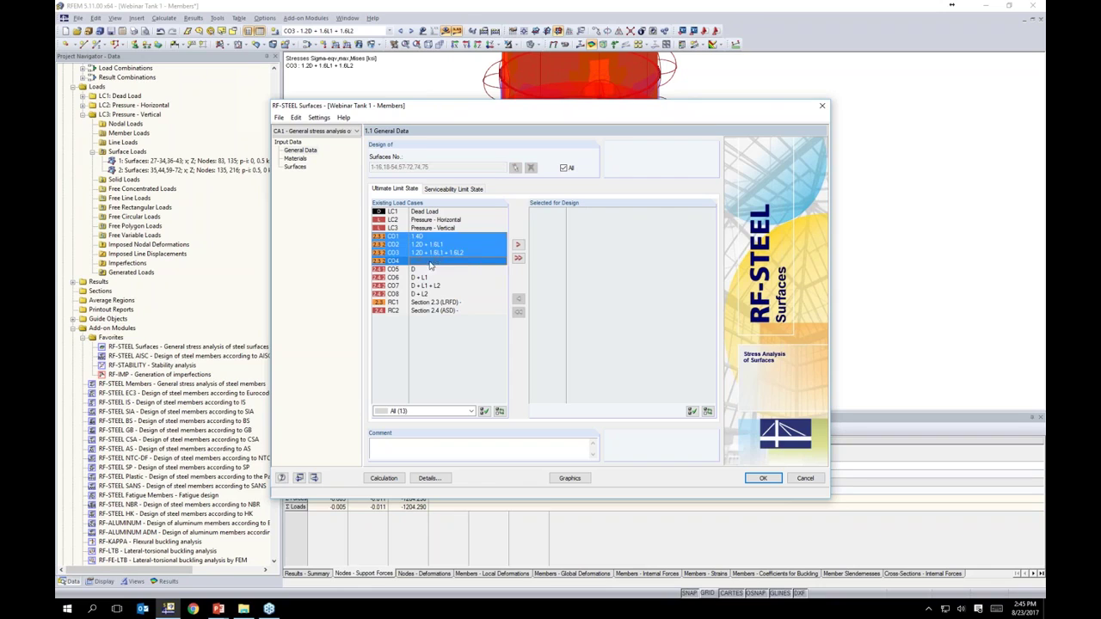
left_click(518, 246)
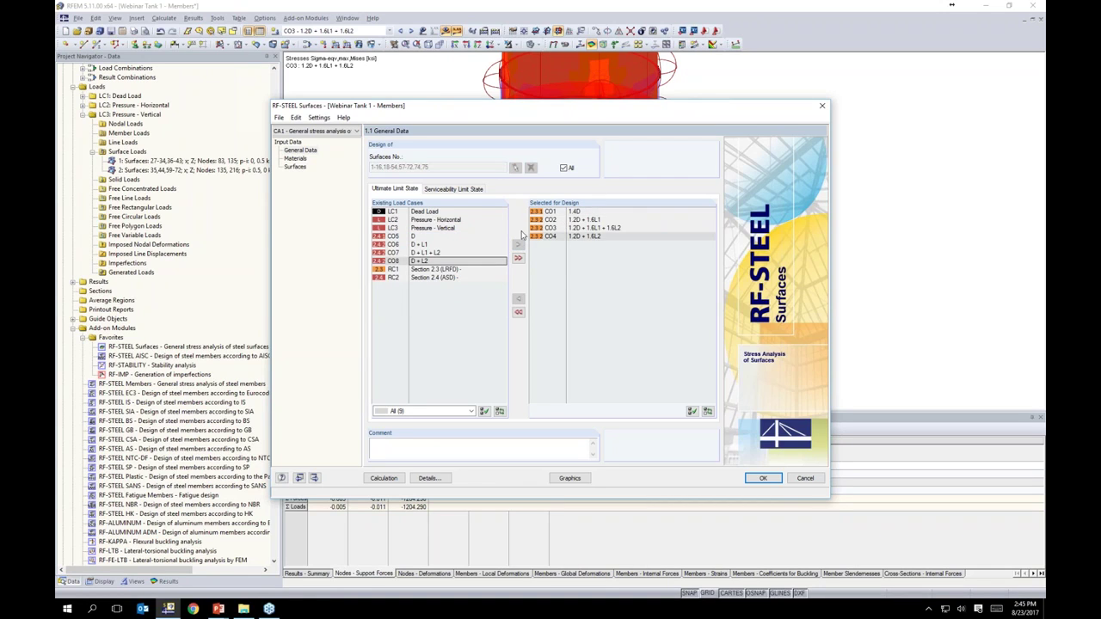
Select load combinations CO5 to CO8 for the serviceability limit state design of the surfaces.
left_click(456, 189)
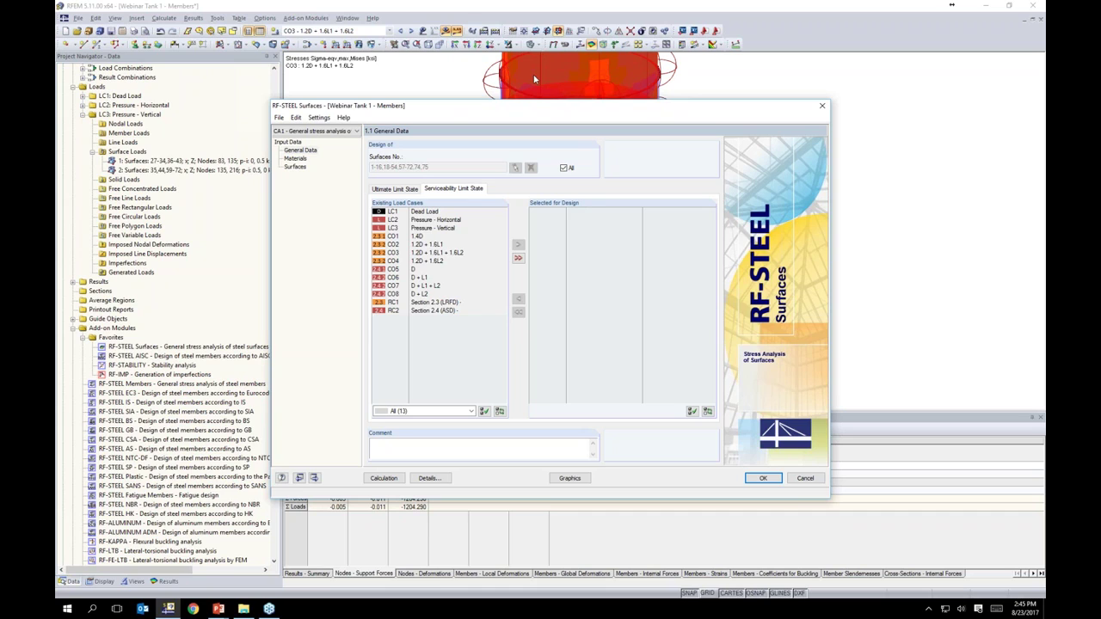
left_click(421, 269)
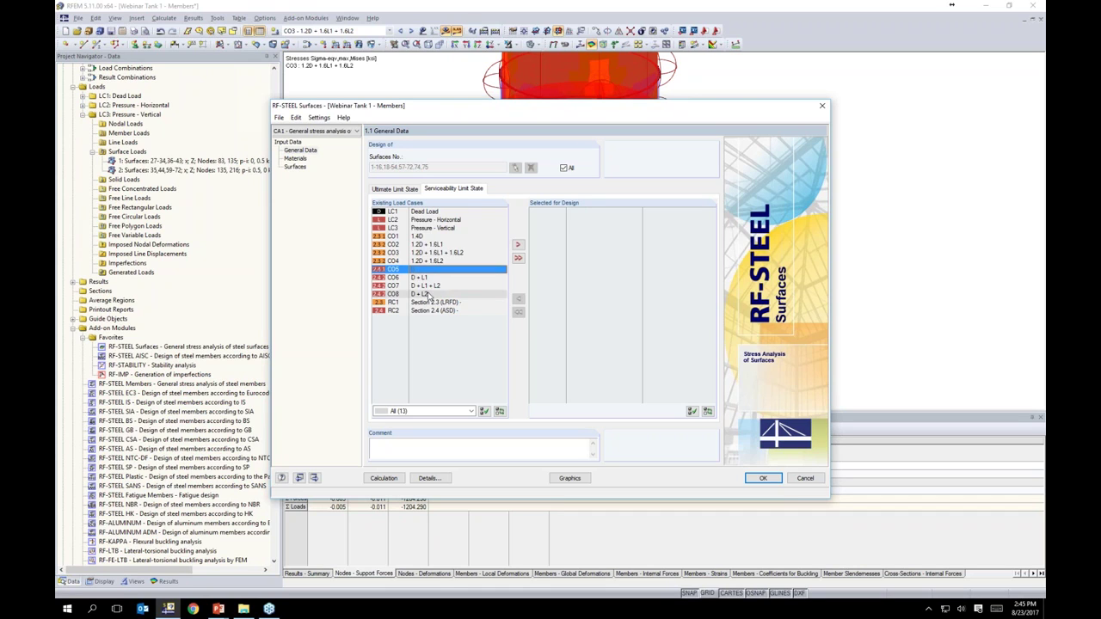
left_click(425, 294, "shift")
left_click(519, 245)
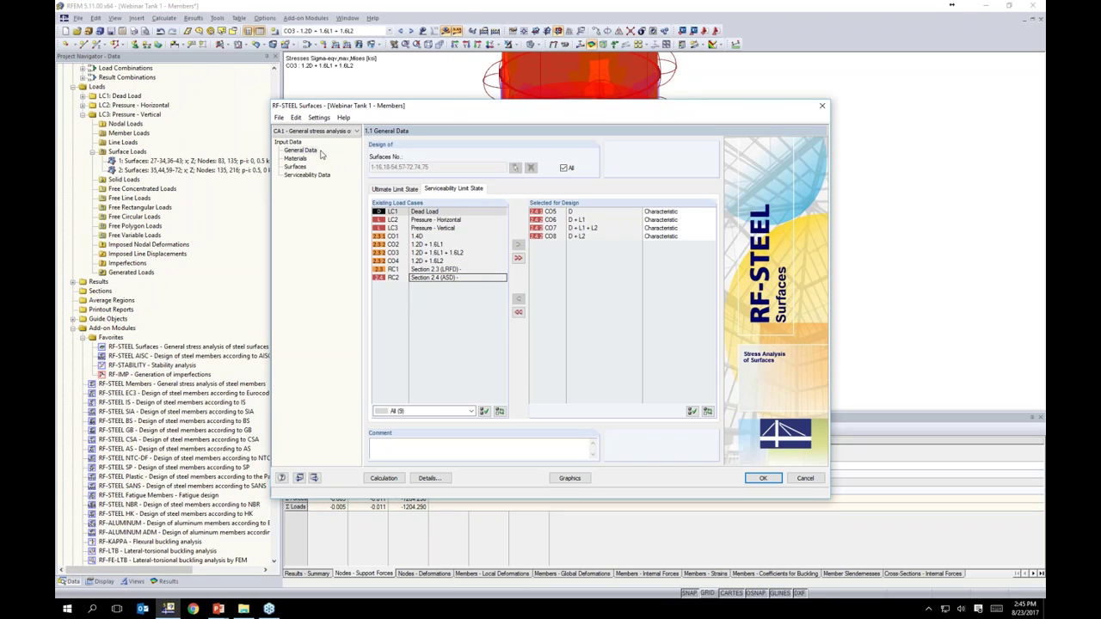
Review the limit stresses and material properties of the stainless steel plate material in the module's input data.
left_click(295, 158)
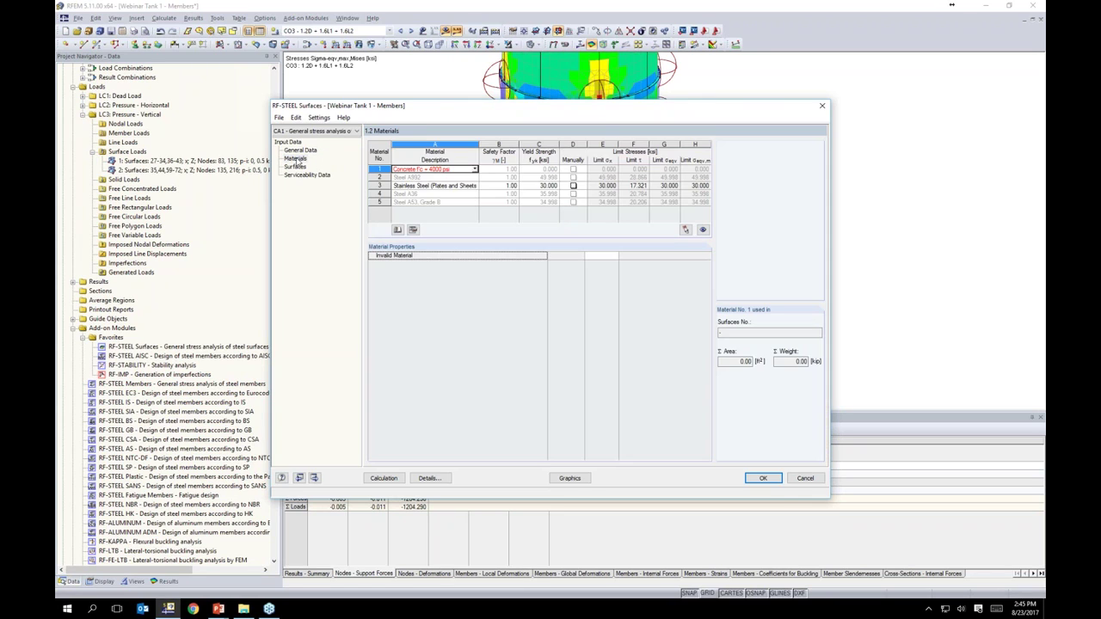
left_click(452, 184)
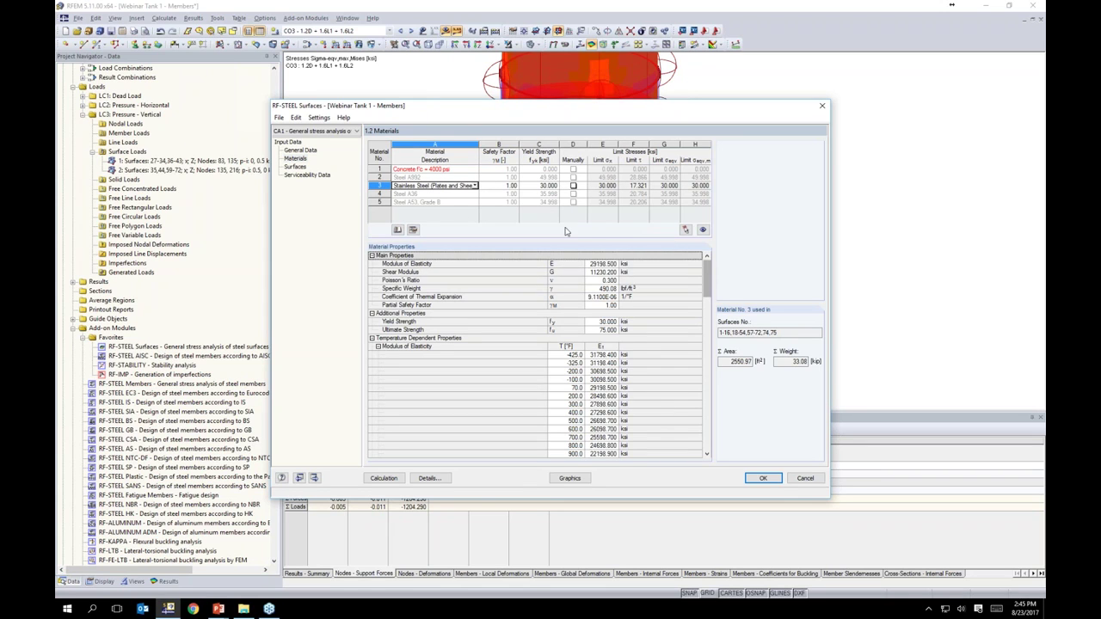
mouse_move(709, 279)
left_mouse_down()
mouse_move(707, 417)
mouse_move(707, 263)
left_mouse_up()
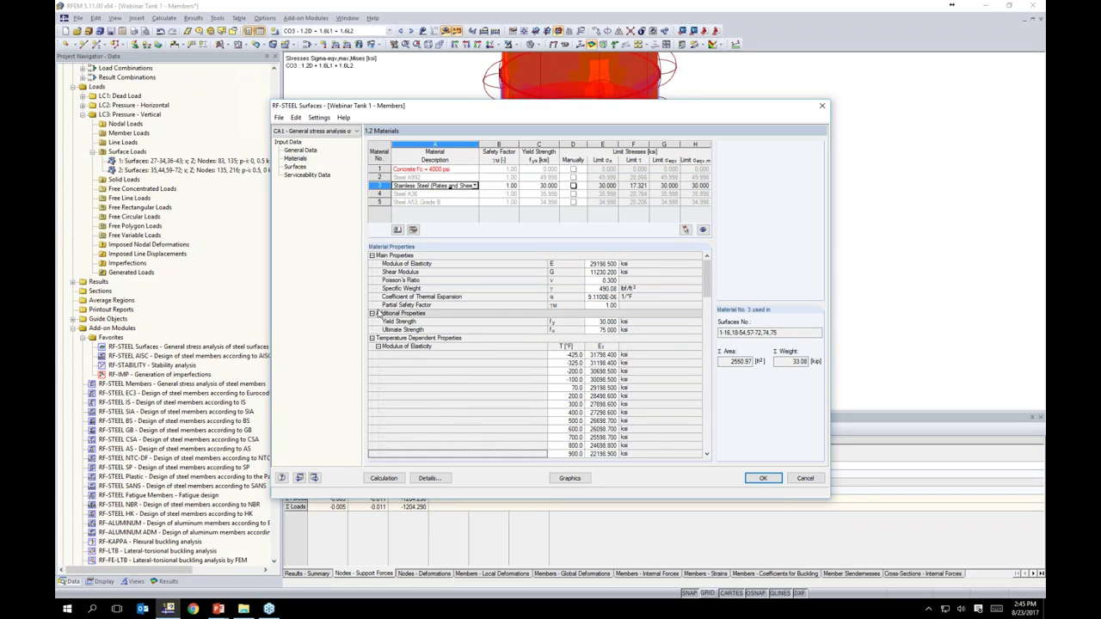
Review the surface list with its thicknesses and optimization options, moving the module window to compare it with the model.
left_click(295, 168)
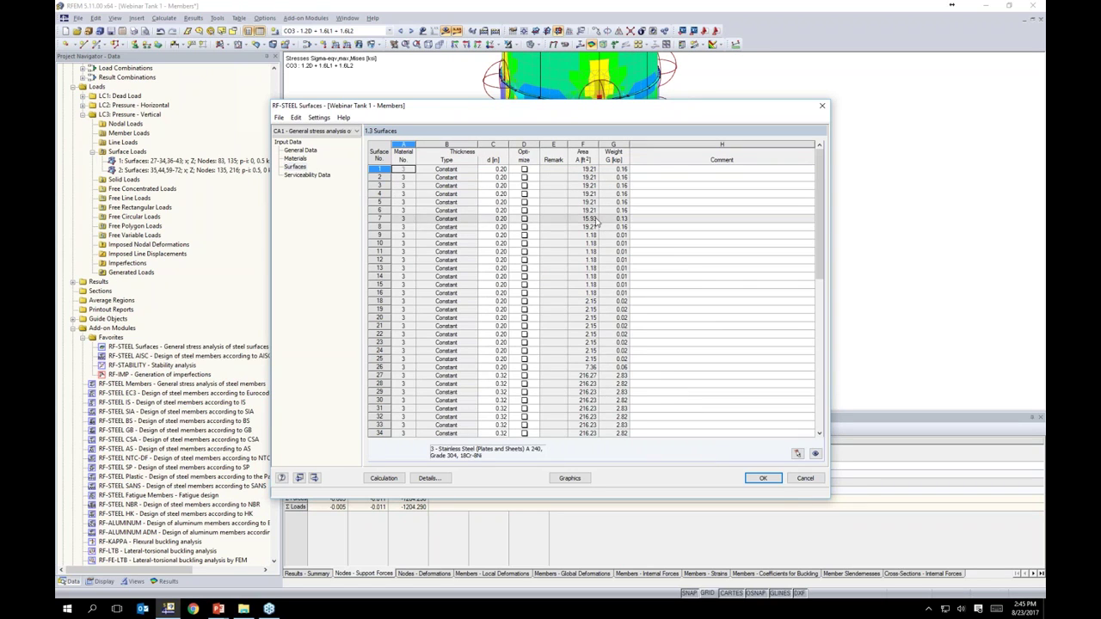
mouse_move(820, 183)
left_mouse_down()
mouse_move(817, 332)
mouse_move(818, 179)
left_mouse_up()
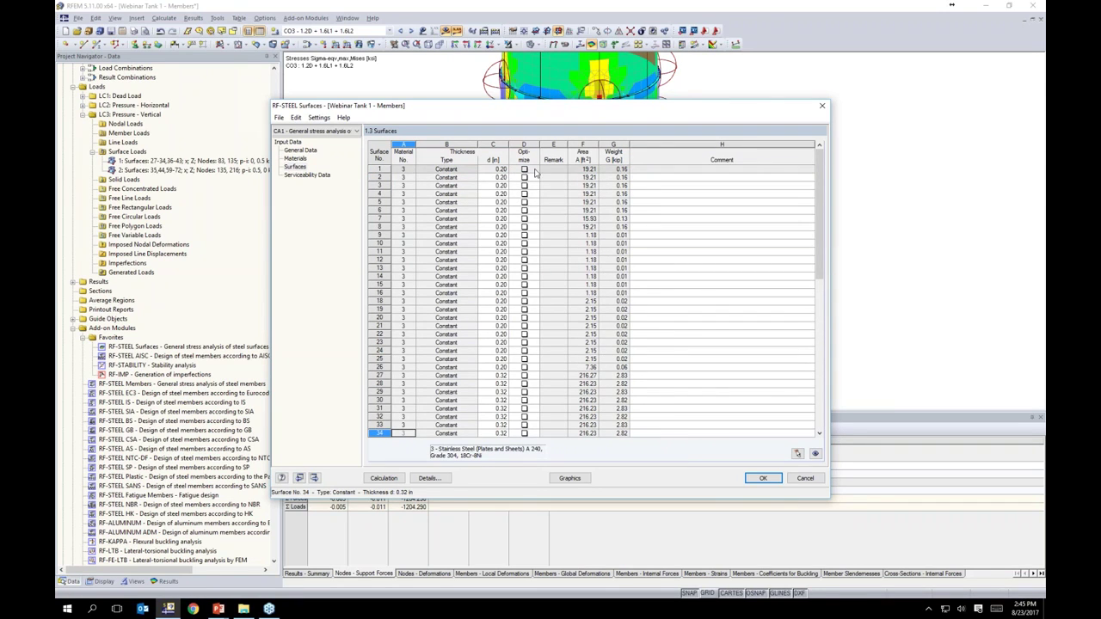
left_click_drag(586, 110, 596, 247)
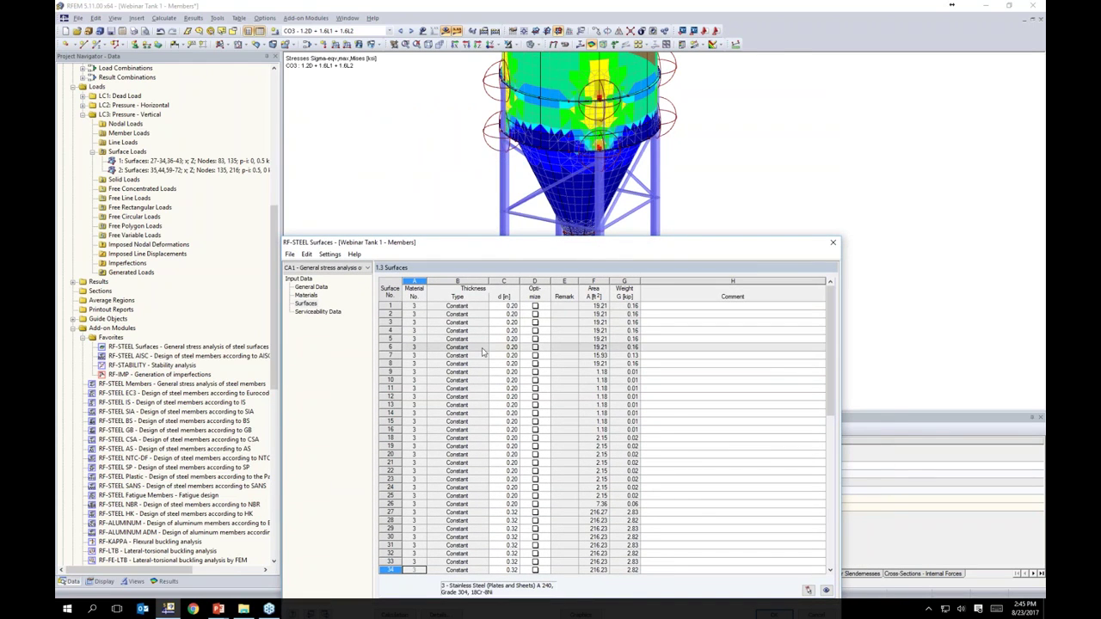
left_click_drag(510, 243, 539, 129)
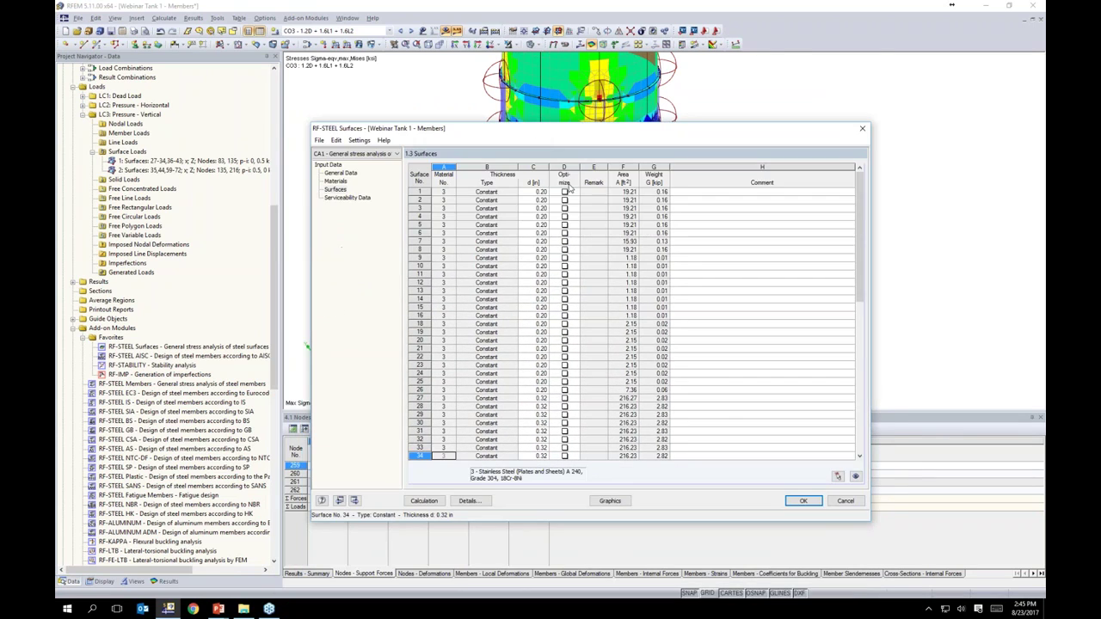
Examine the thickness optimization parameters of surface 1, cancel them and leave optimization switched off for that surface.
left_click(564, 193)
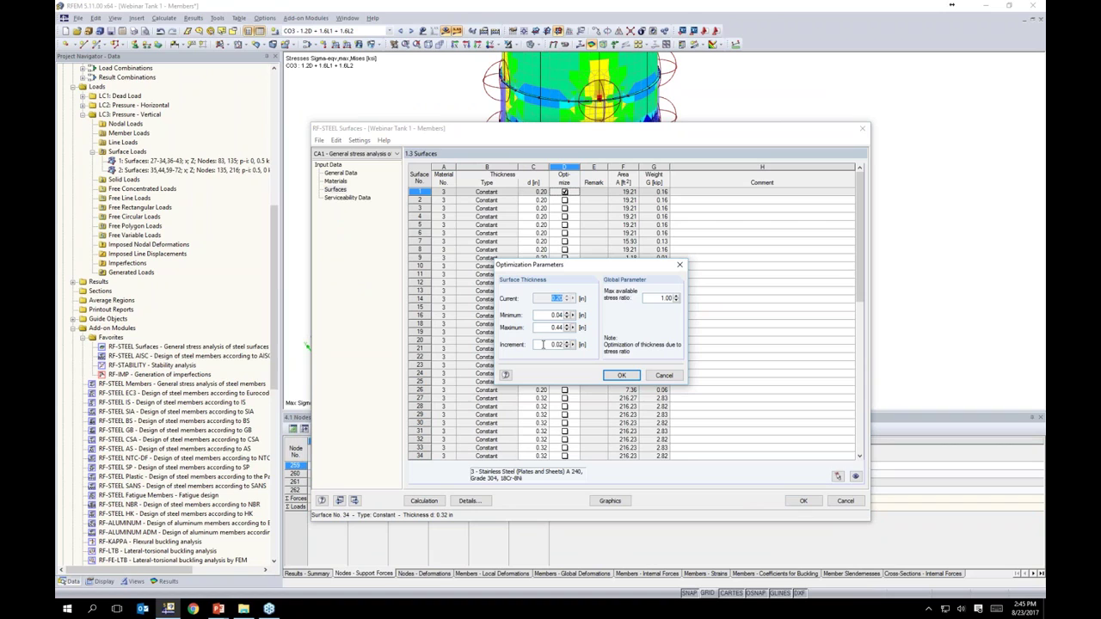
left_click(665, 376)
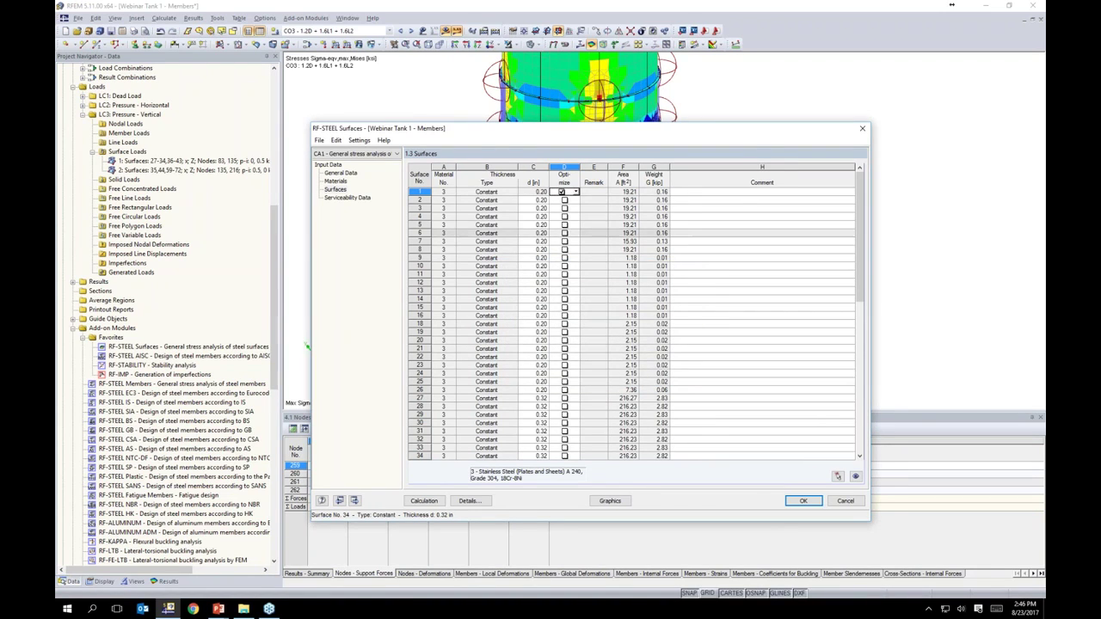
left_click(561, 191)
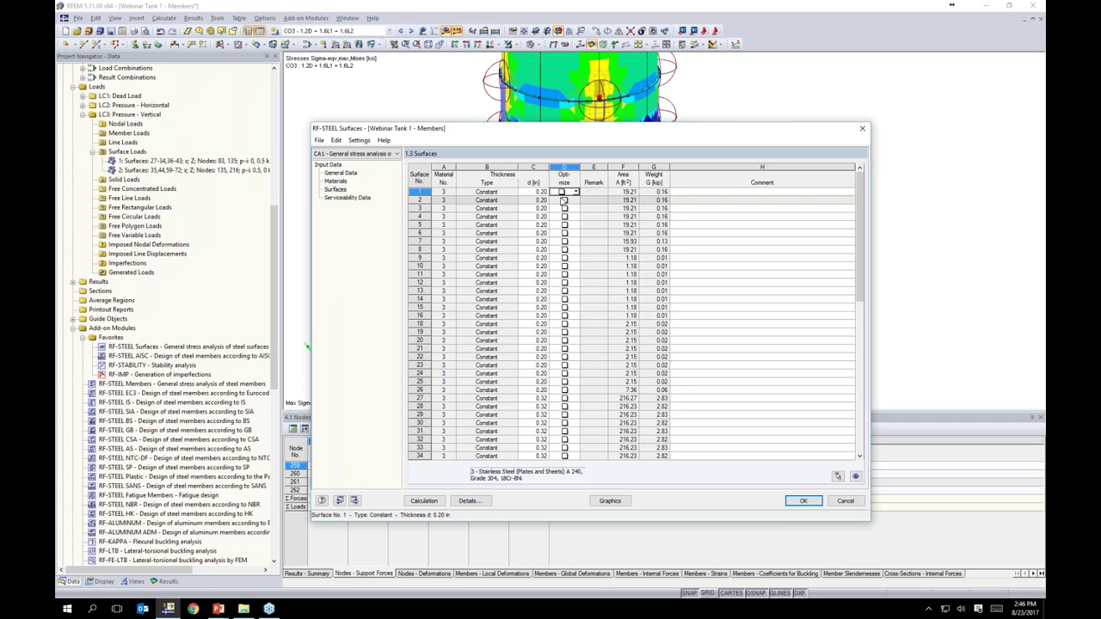
Assign all the tank surfaces (1-16, 18-54, 57-72, 74, 75) to the first serviceability data row by selecting them in the model.
left_click(357, 203)
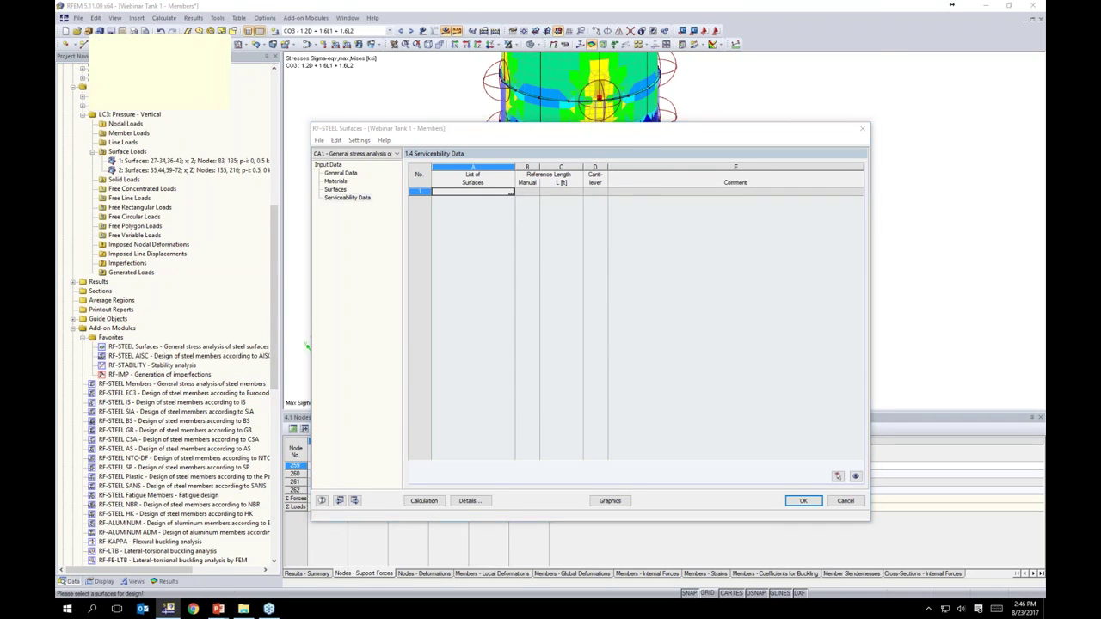
left_click(512, 191)
middle_click_drag(658, 337, 657, 346)
left_click_drag(648, 363, 482, 126)
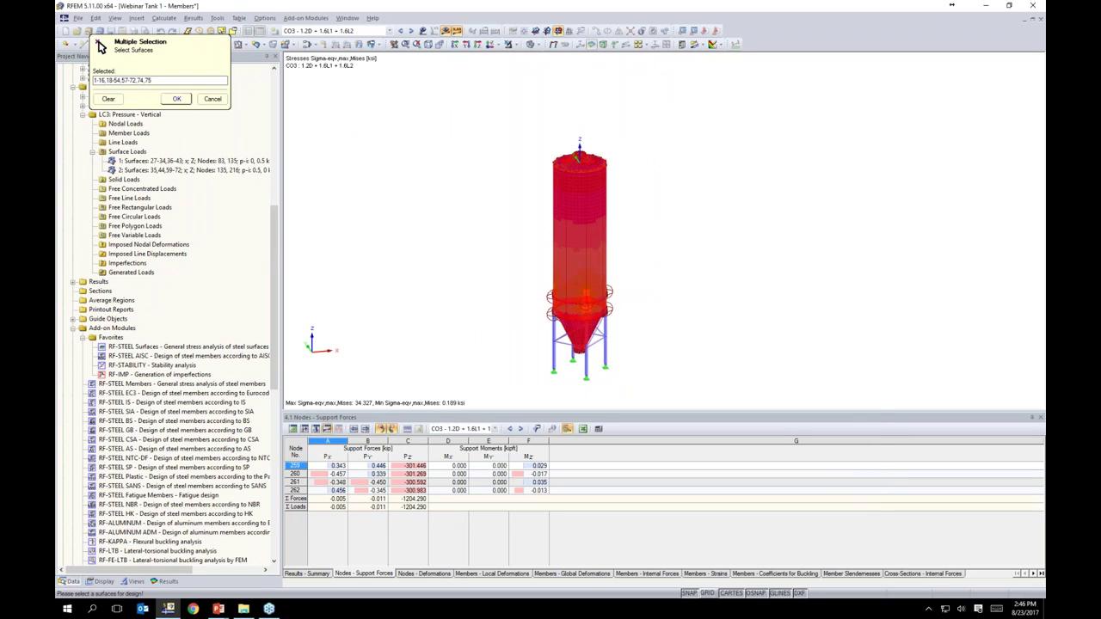
left_click(176, 98)
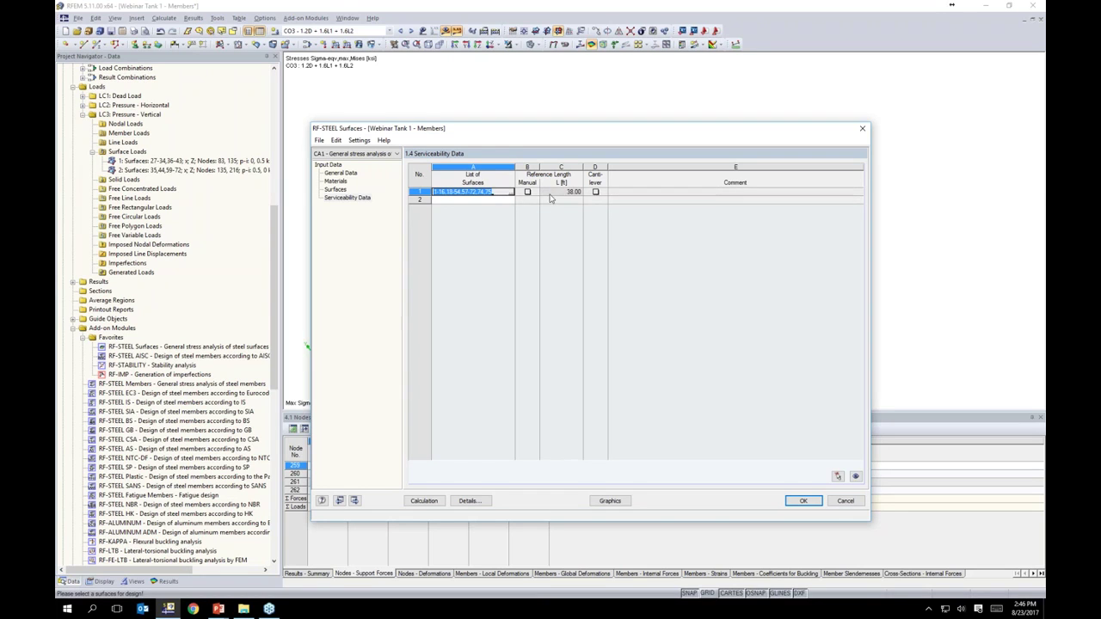
left_click_drag(563, 132, 561, 336)
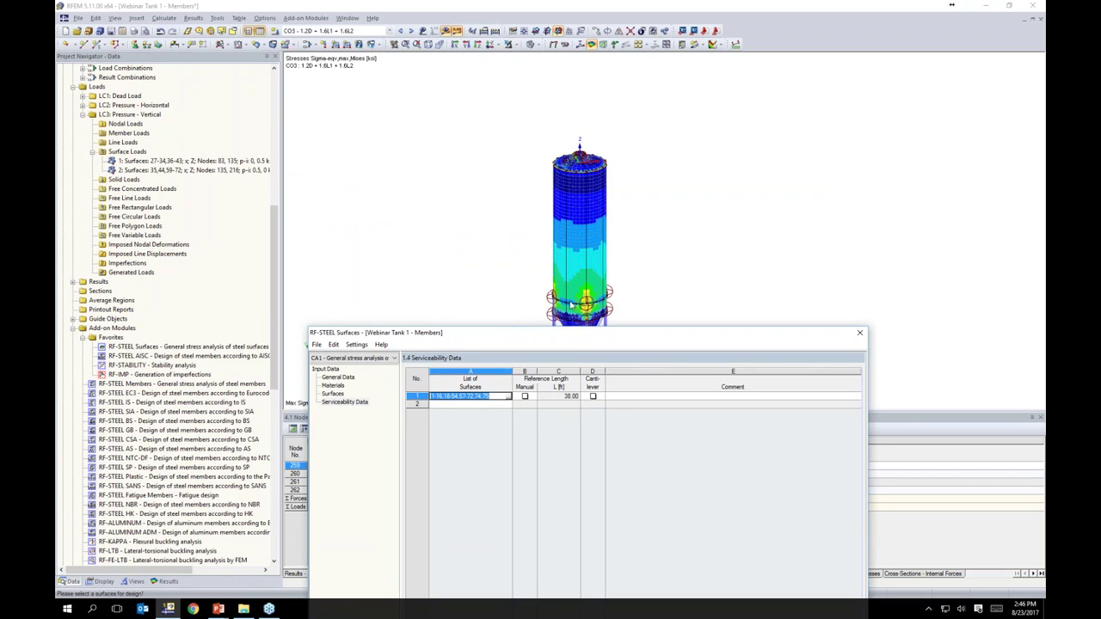
left_click_drag(587, 336, 581, 271)
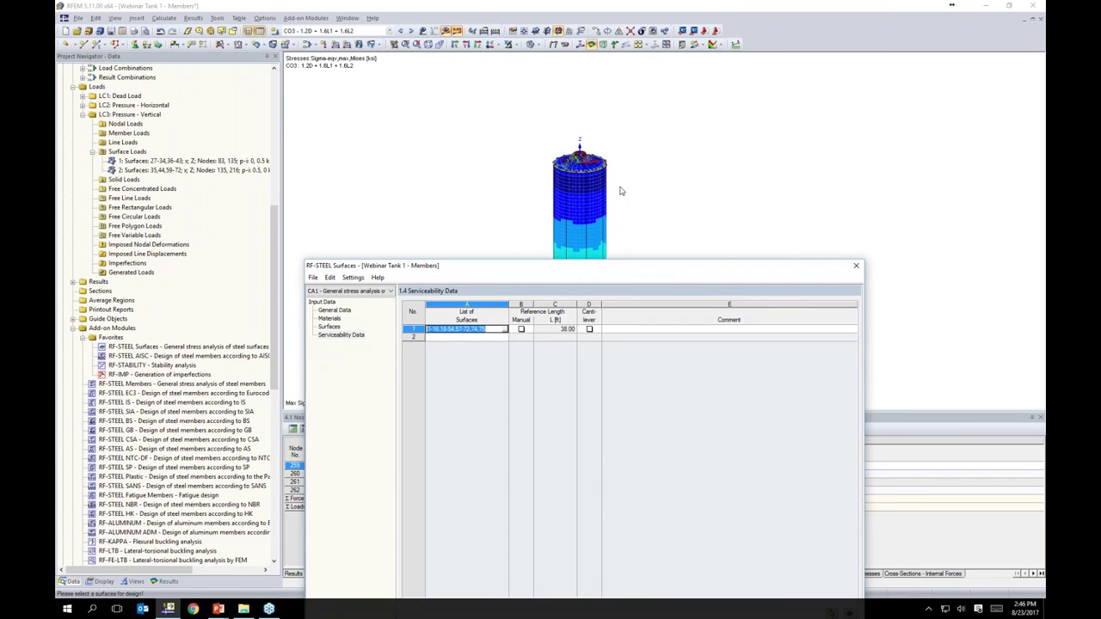
left_click_drag(649, 271, 646, 123)
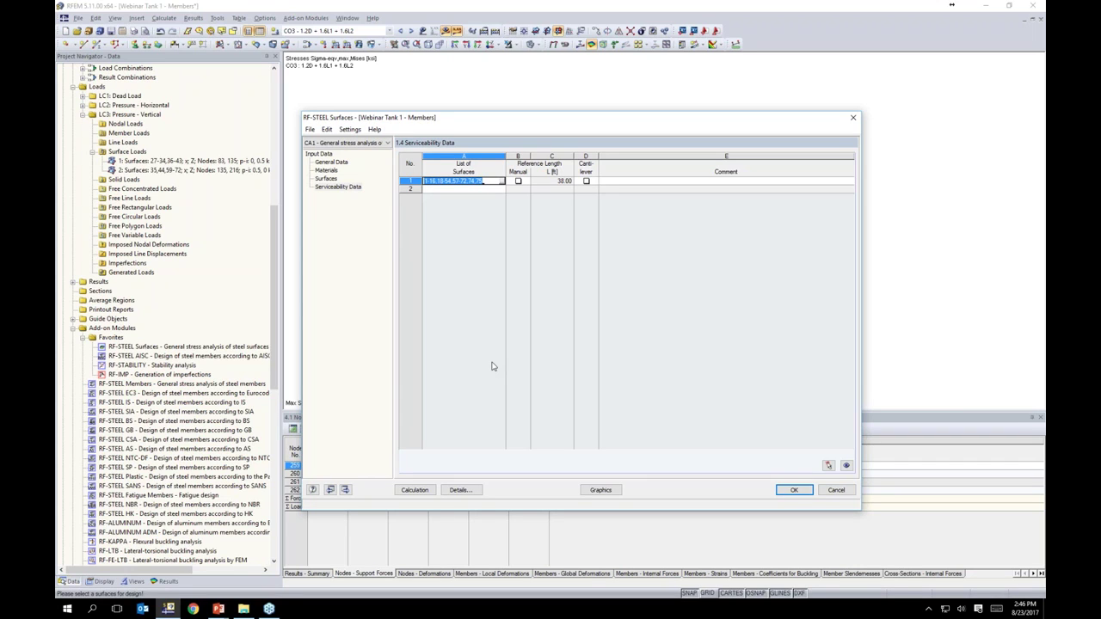
Review the serviceability deflection limits in the design details and the combination-of-actions options for CO5, keeping CO5 as Characteristic.
left_click(459, 490)
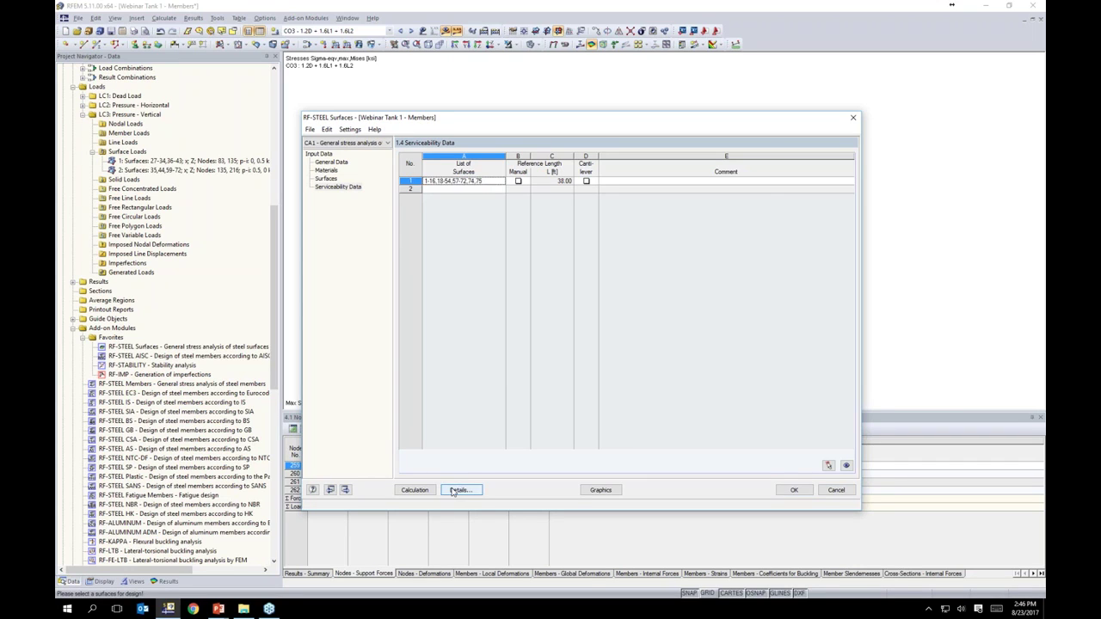
left_click(449, 177)
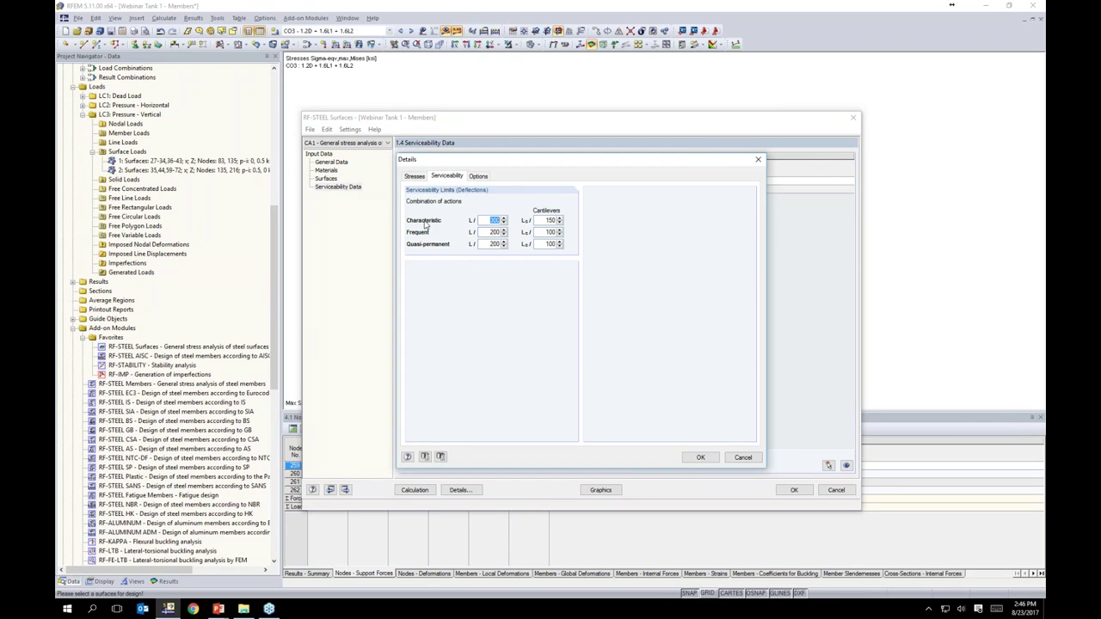
left_click(696, 459)
left_click(333, 163)
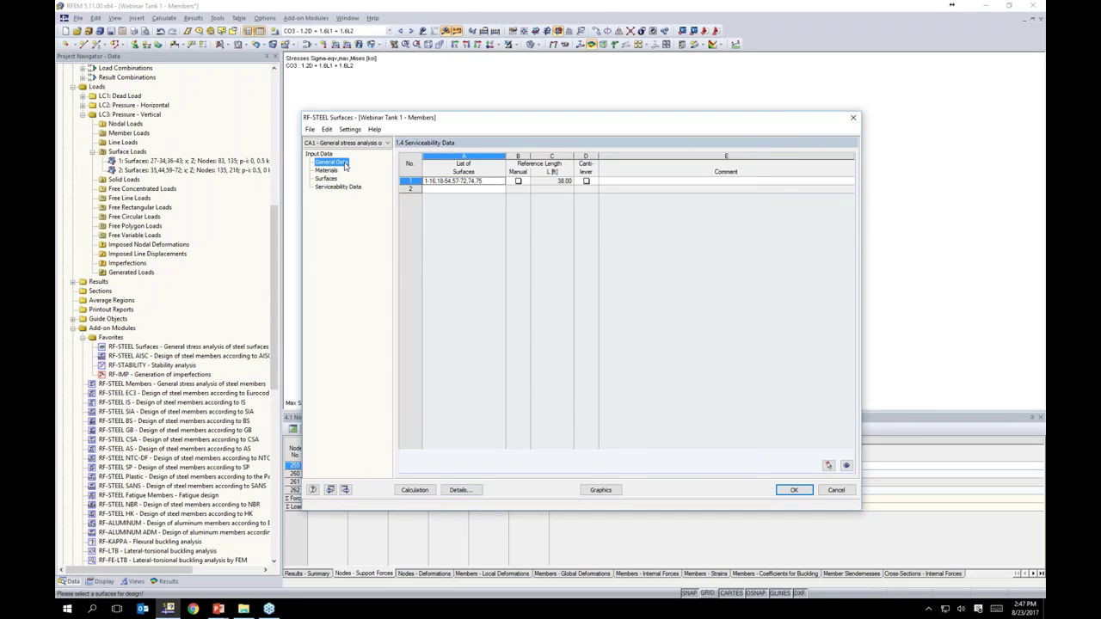
left_click(692, 224)
left_click(741, 225)
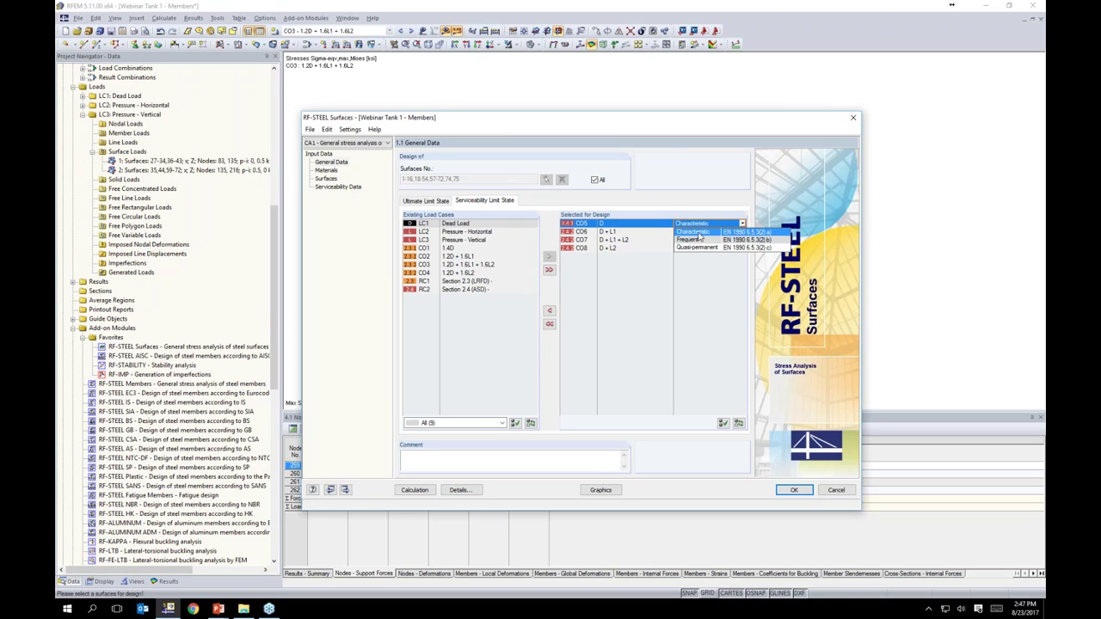
left_click(723, 279)
left_click(701, 223)
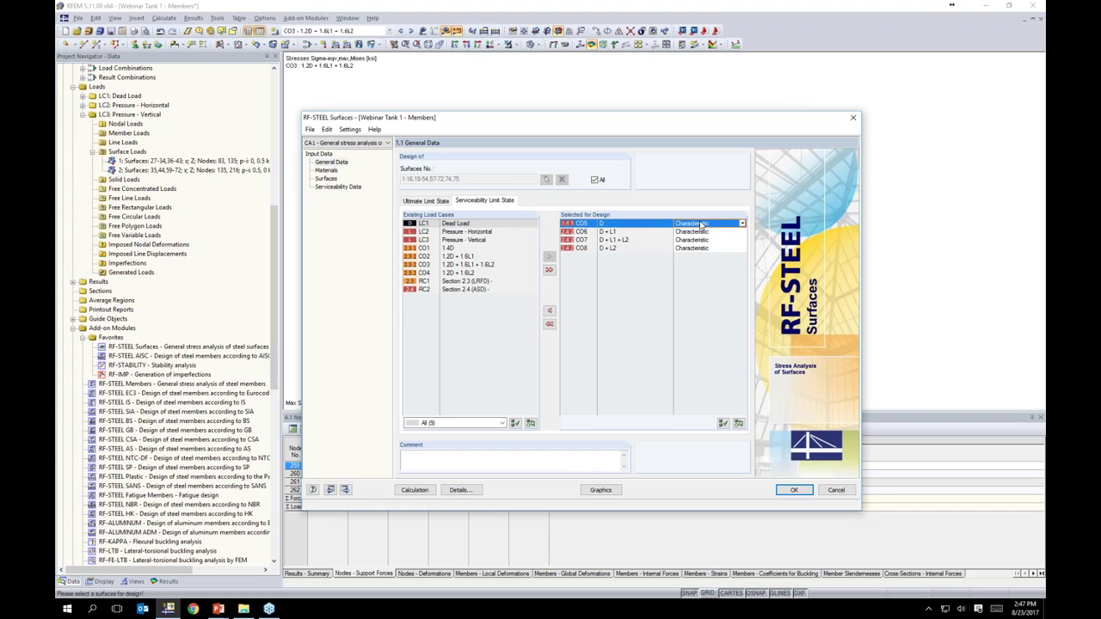
Check the characteristic deflection limits, including cantilevers, and the result table and internal force distribution options in the design details.
left_click(459, 490)
left_click(447, 175)
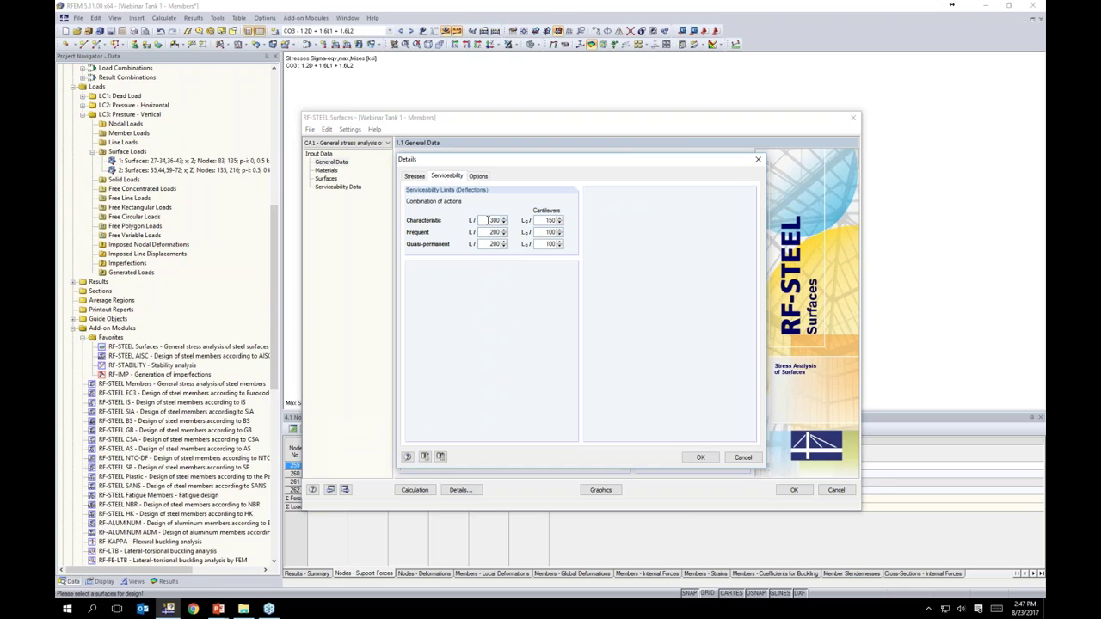
double_click(488, 220)
left_click(544, 220)
left_click(479, 176)
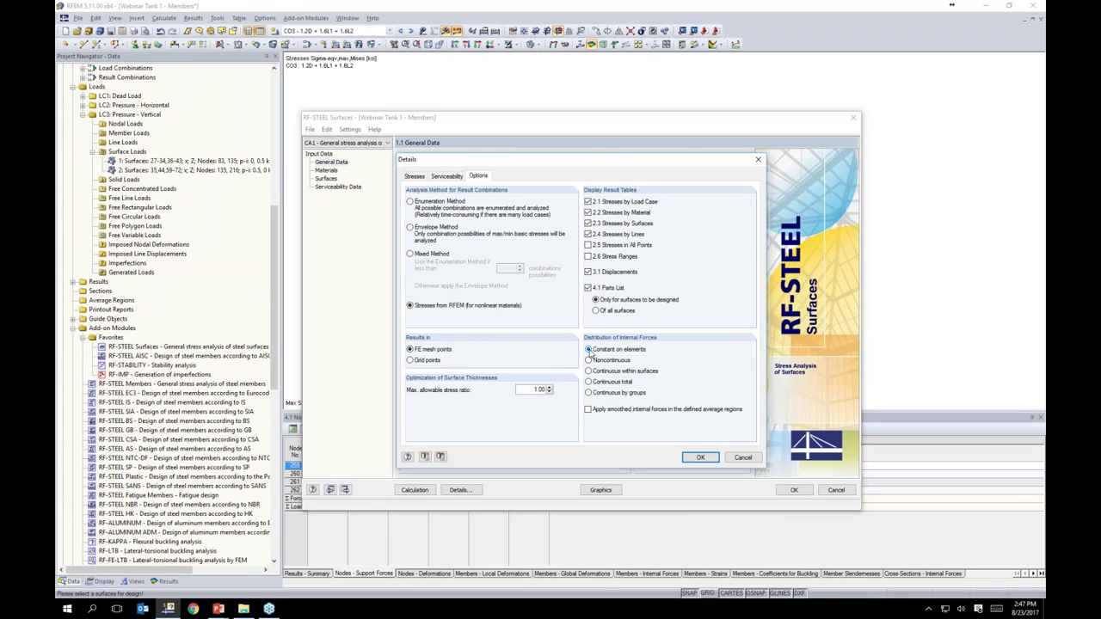
left_click(693, 456)
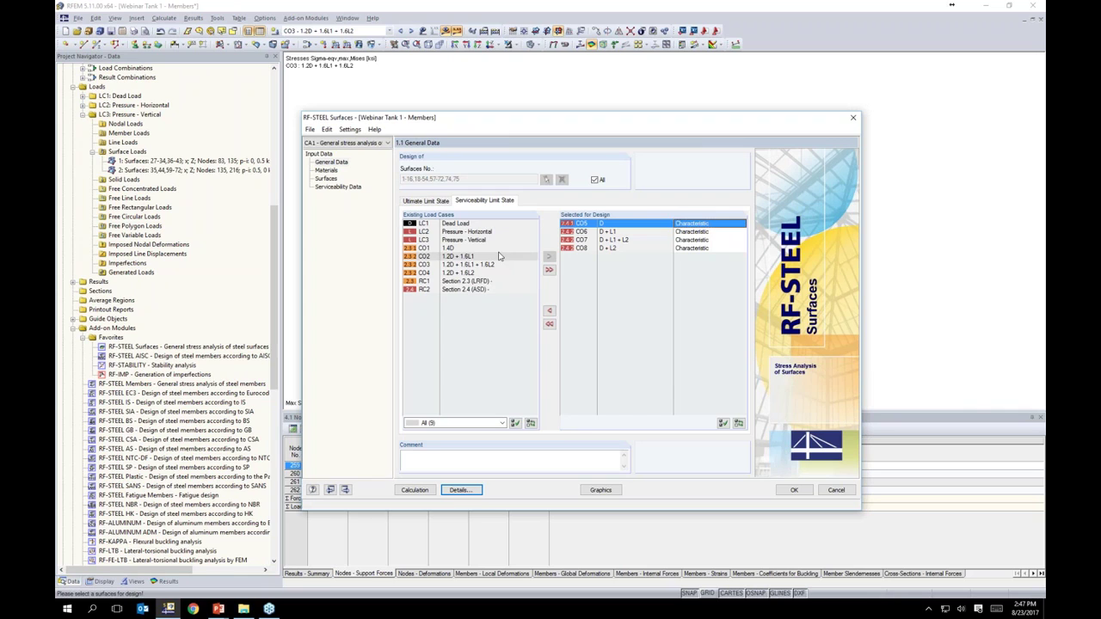
Run the surface stress design calculation and review the stresses by load case, by material and by surface.
left_click(414, 489)
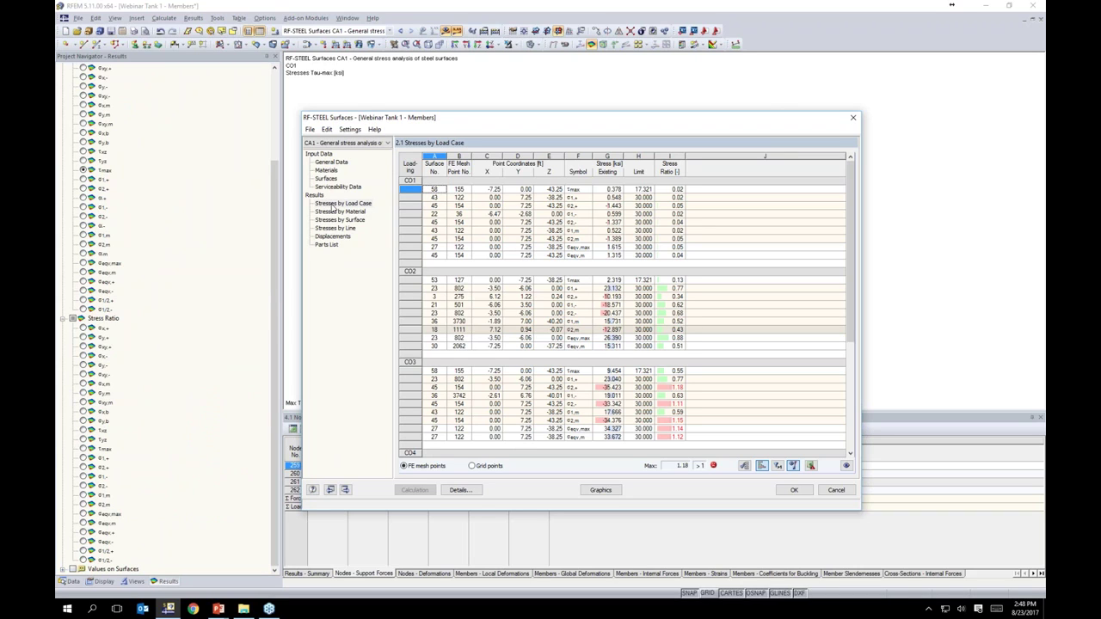
left_click(335, 212)
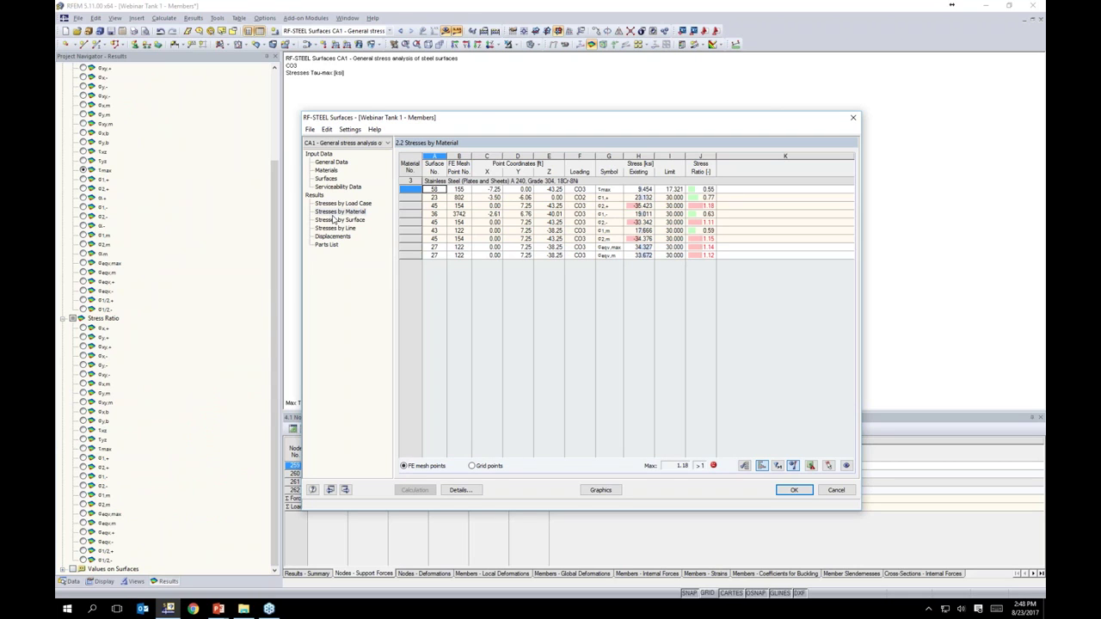
left_click(335, 220)
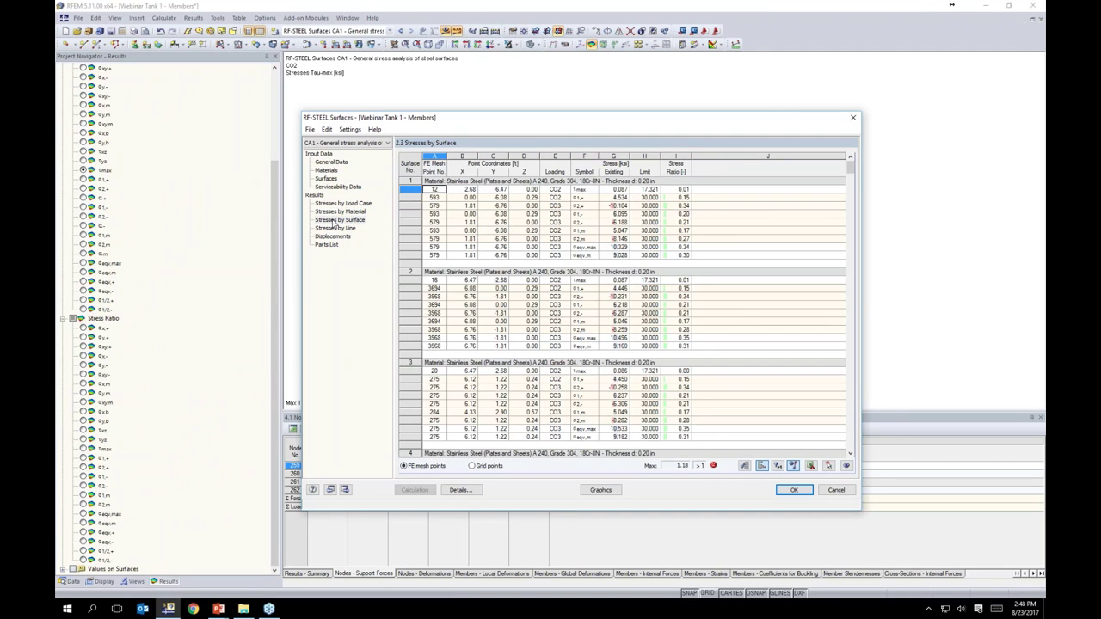
Go through individual stress results in the stresses by surface table and compare each with its location and contours on the tank model.
left_click_drag(516, 120, 507, 370)
left_click(540, 451)
scroll(540, 451, "down", 1)
scroll(540, 450, "down", 5)
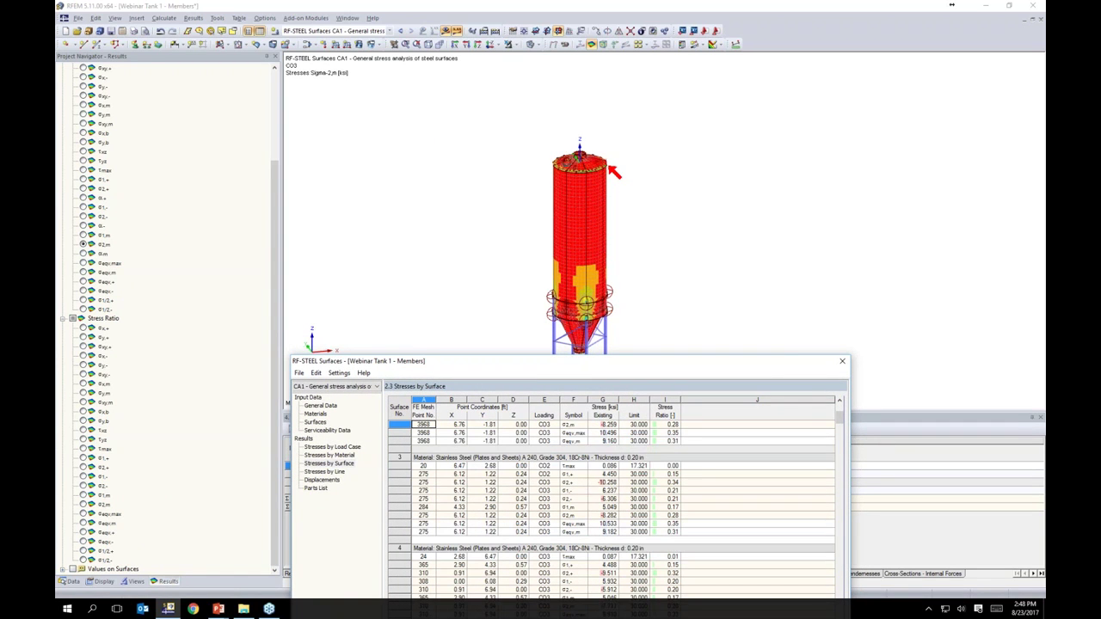
left_click(522, 491)
left_click(522, 499)
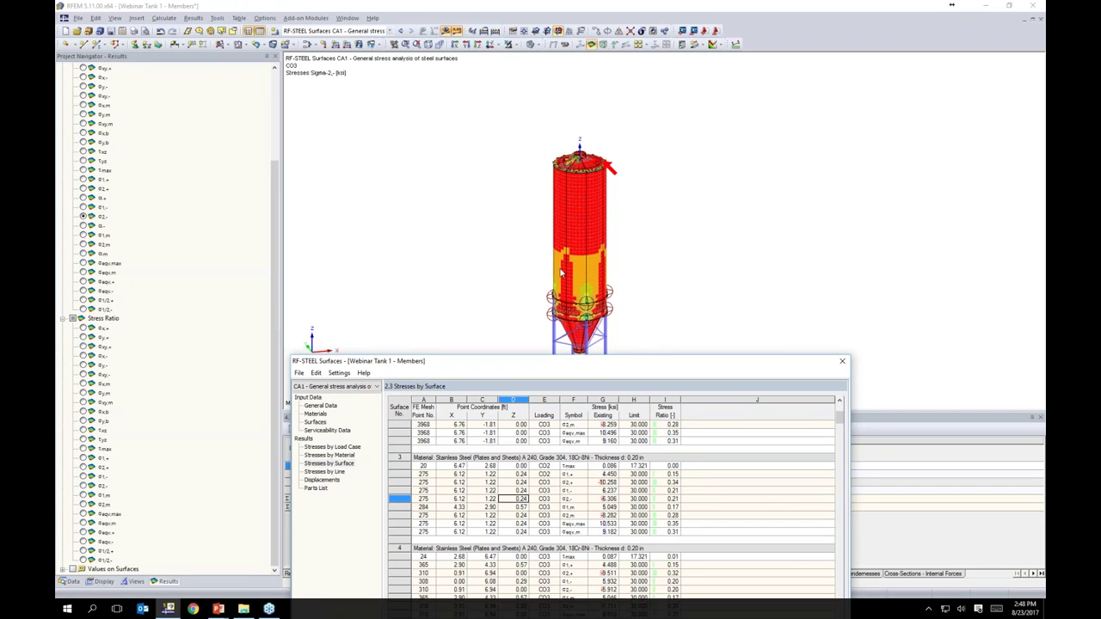
left_click(550, 507)
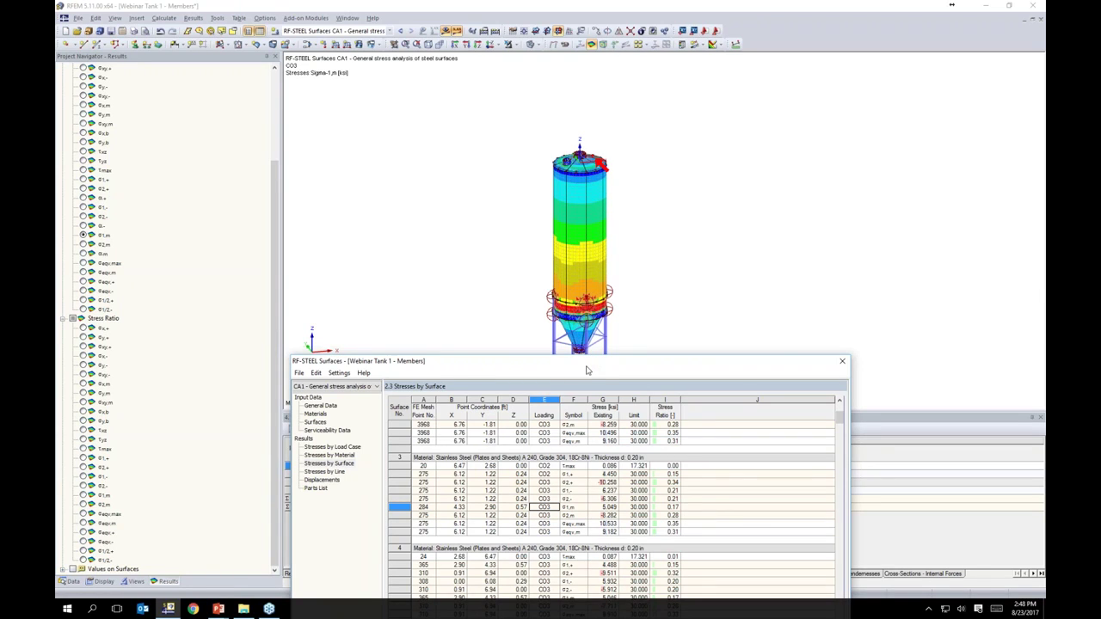
left_click_drag(586, 370, 610, 106)
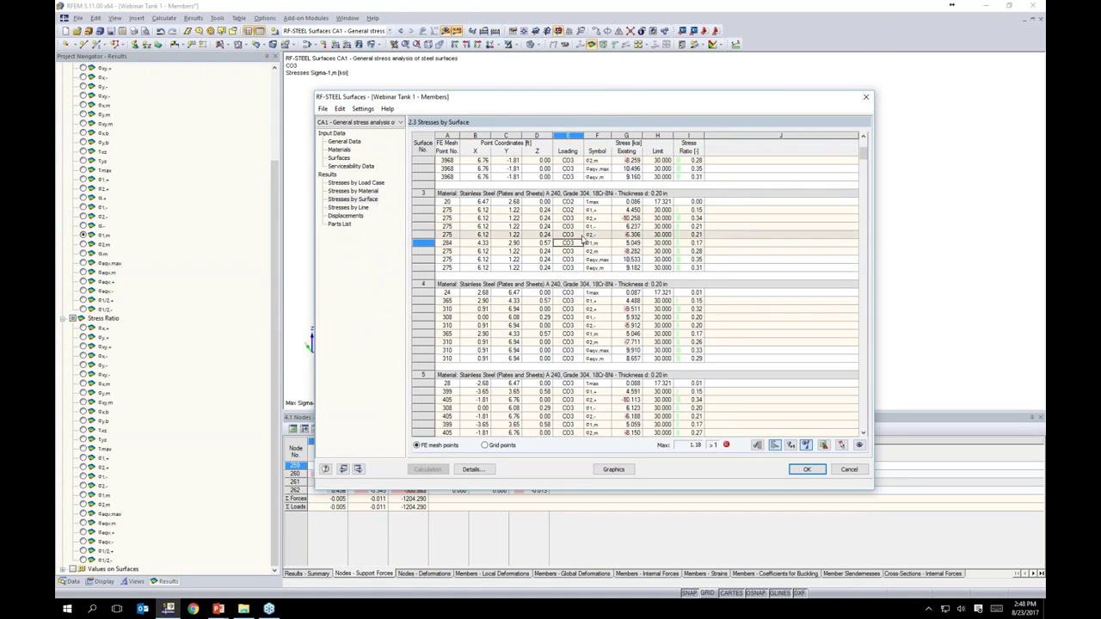
left_click_drag(584, 96, 602, 230)
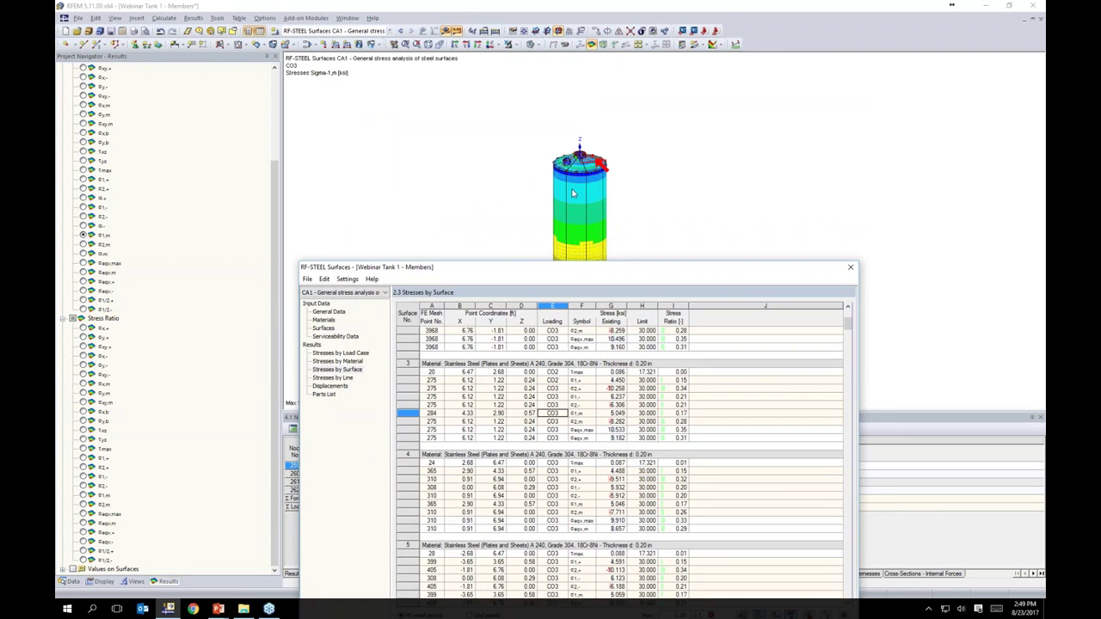
left_click_drag(578, 273, 594, 101)
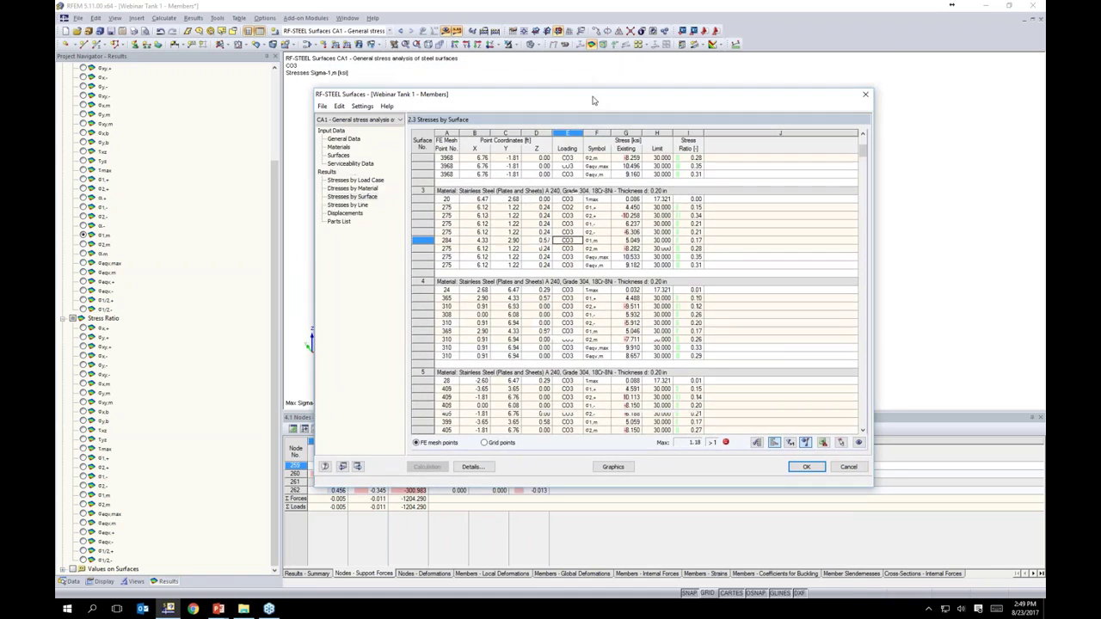
Show the CO3 stress ratio σ2,+ from the stresses by material results graphically on the tank model.
left_click(370, 188)
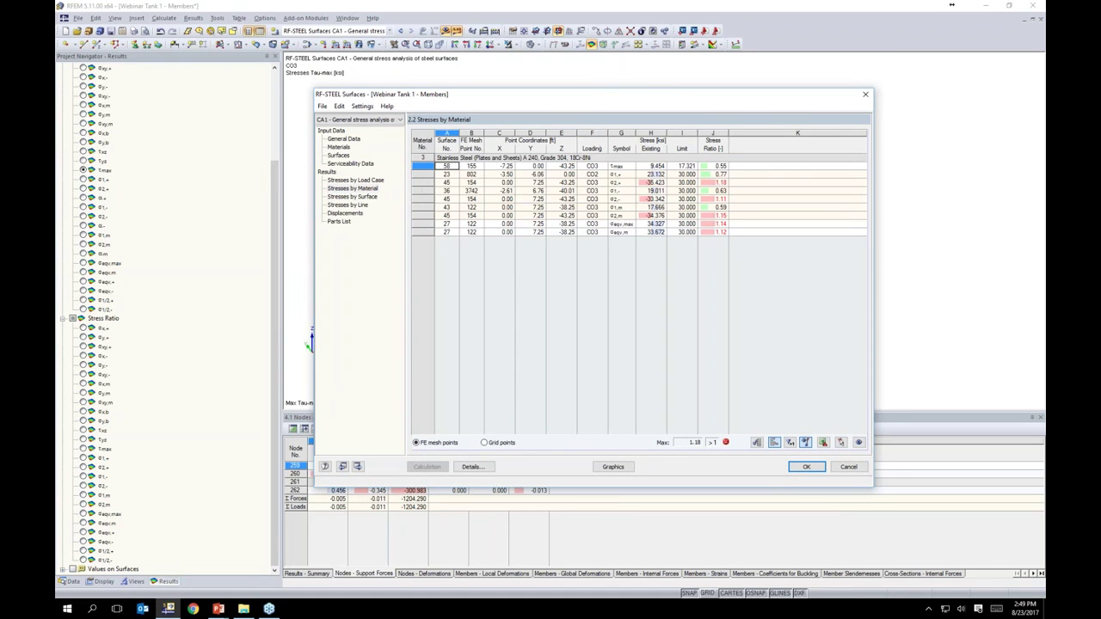
left_click(712, 183)
left_click(613, 466)
scroll(588, 258, "up", 5)
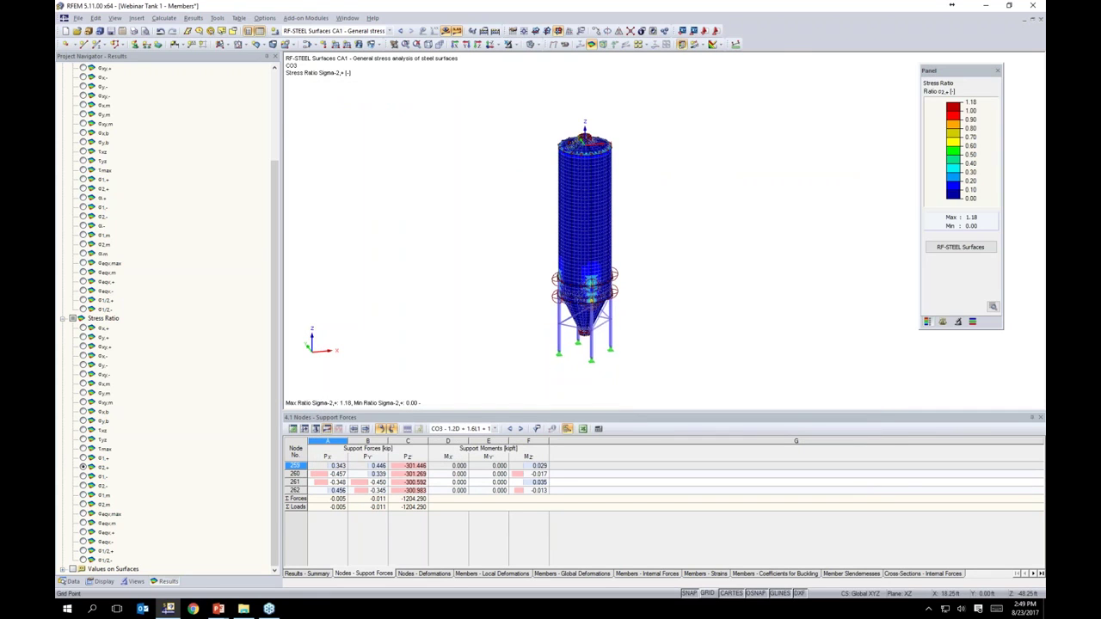
scroll(585, 253, "up", 5)
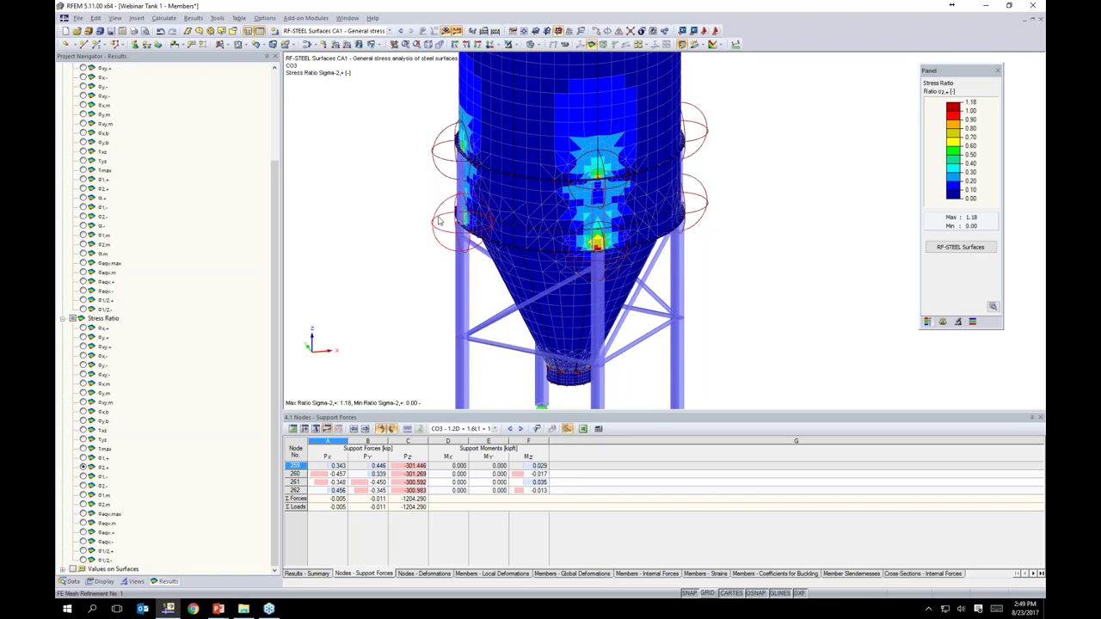
Display the σeqv,max stress ratio for the RF-STEEL Surfaces CA1 case and inspect the overstressed areas at the column connections.
left_click(359, 32)
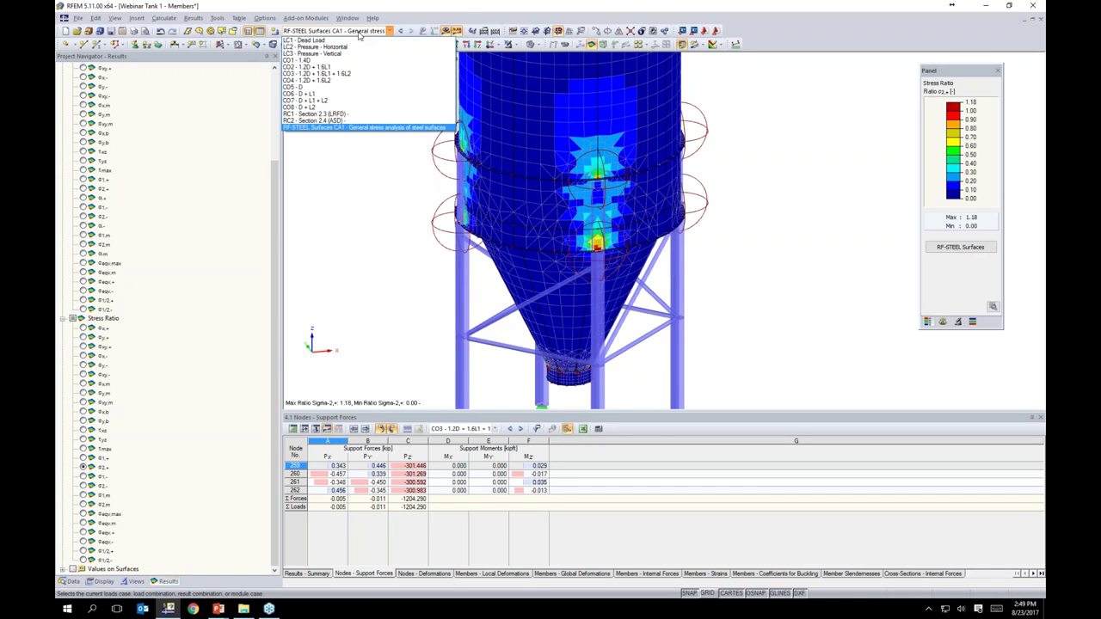
left_click(302, 129)
left_click_drag(275, 232, 281, 123)
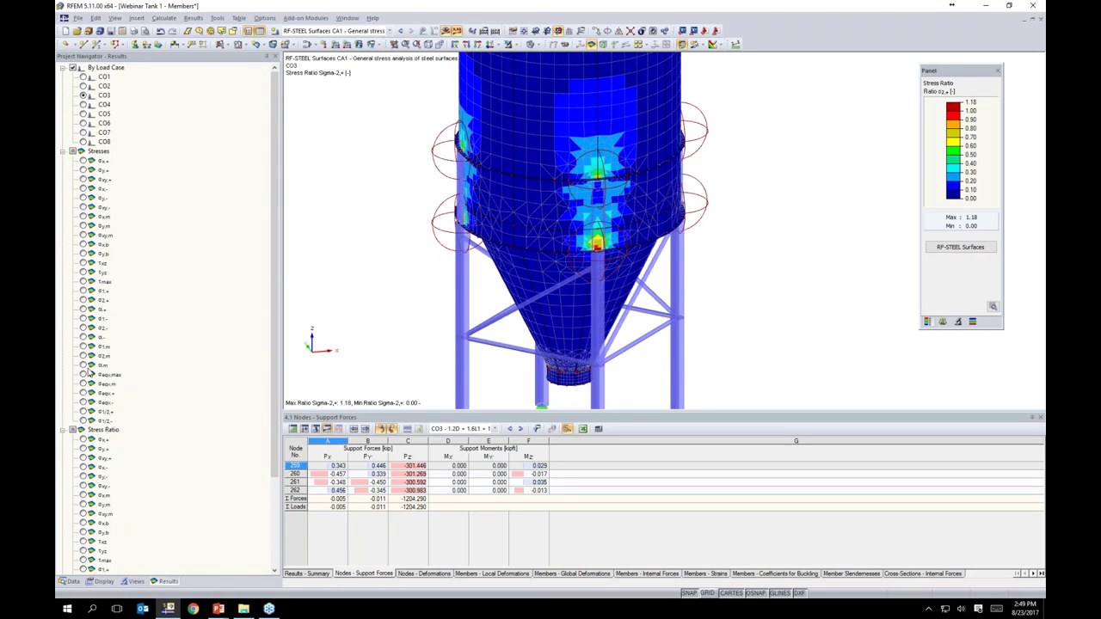
scroll(89, 372, "down", 4)
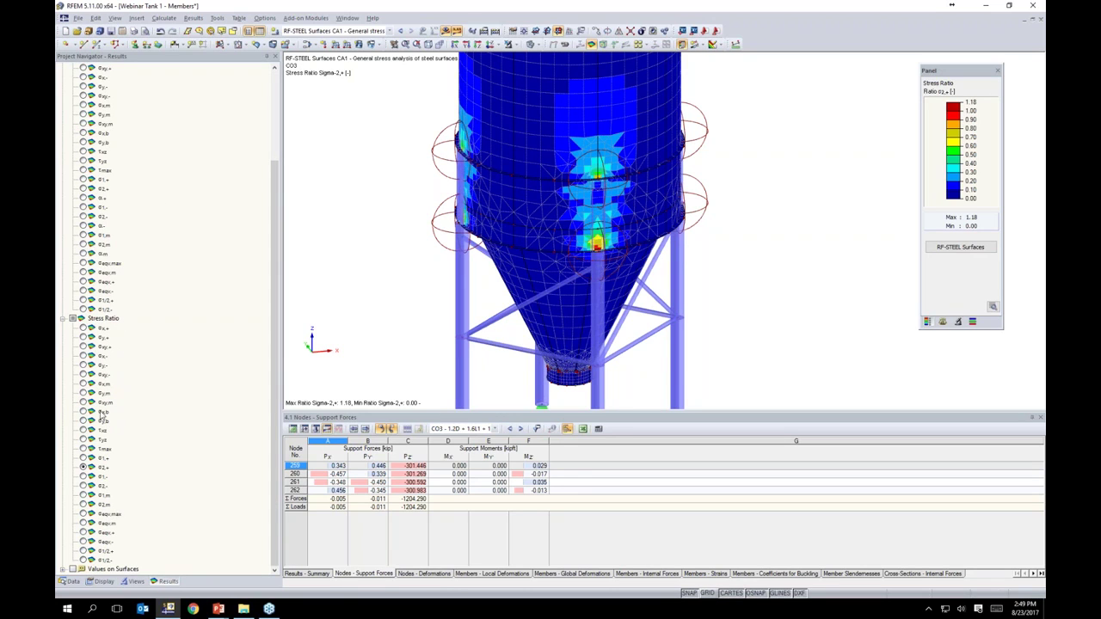
left_click(83, 514)
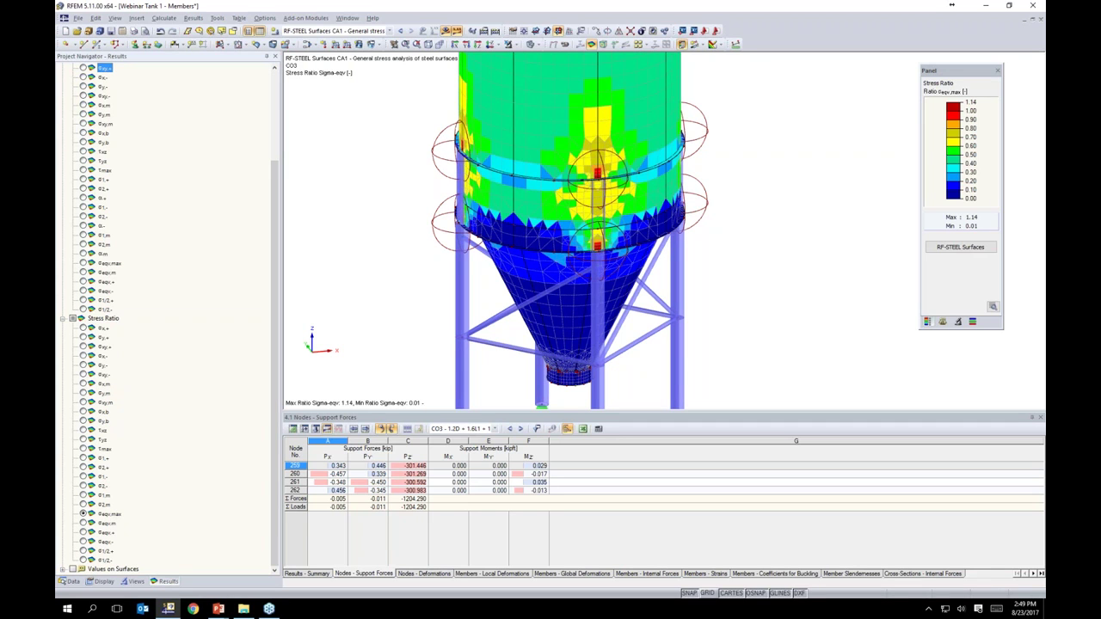
middle_click_drag(768, 291, 707, 266, "ctrl")
scroll(567, 244, "up", 4)
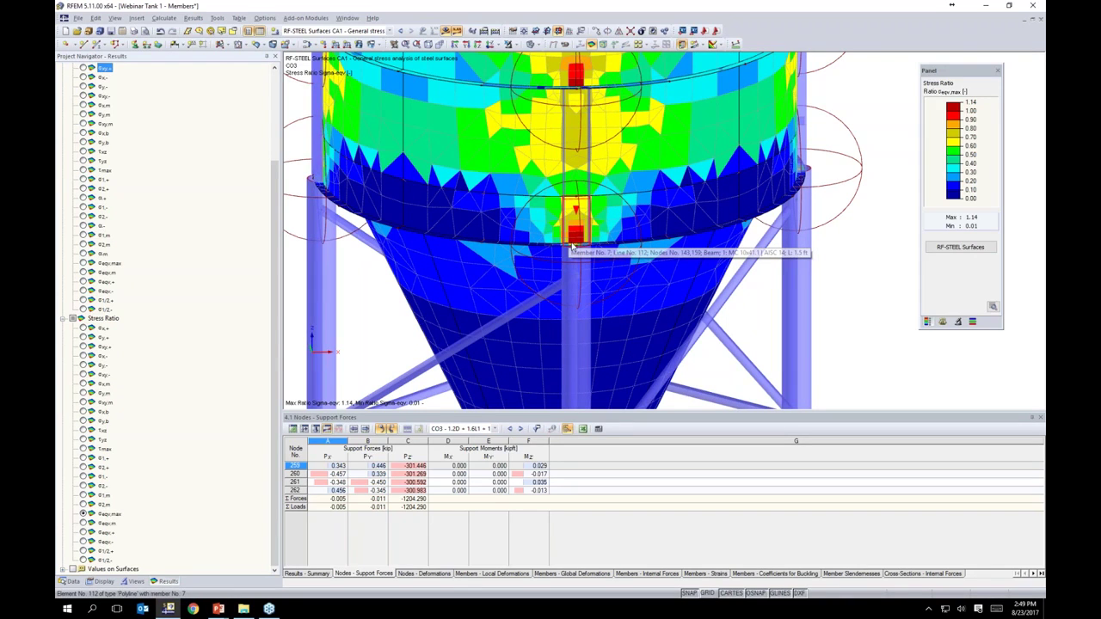
middle_click_drag(836, 271, 851, 270, "ctrl")
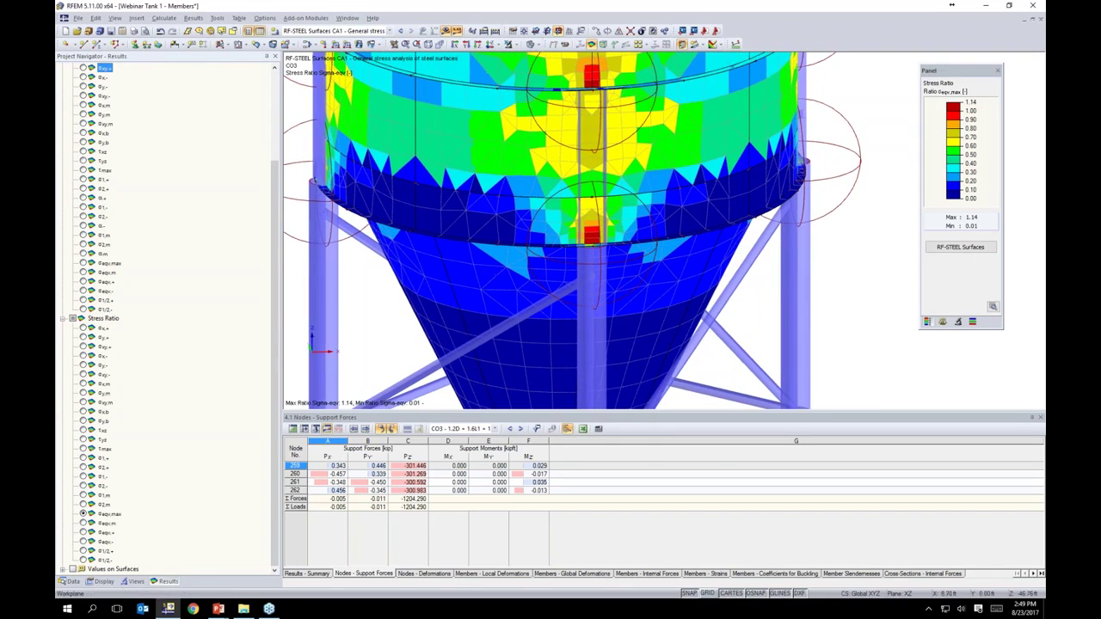
Hide the stress ratio results and show the tank model as a wireframe.
left_click(446, 31)
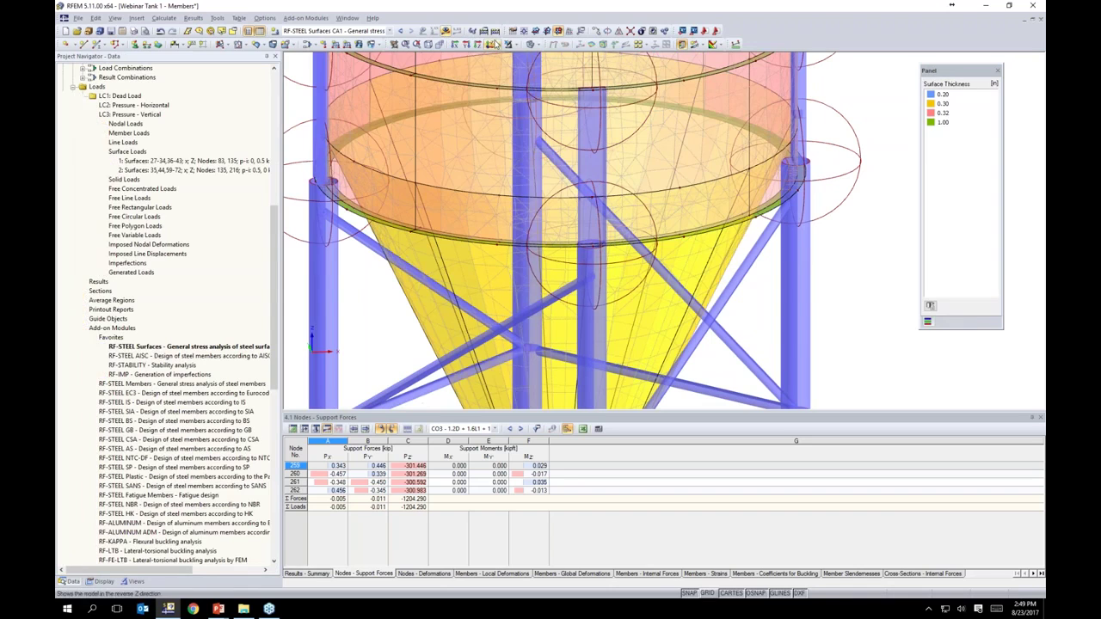
left_click(539, 45)
left_click(593, 86)
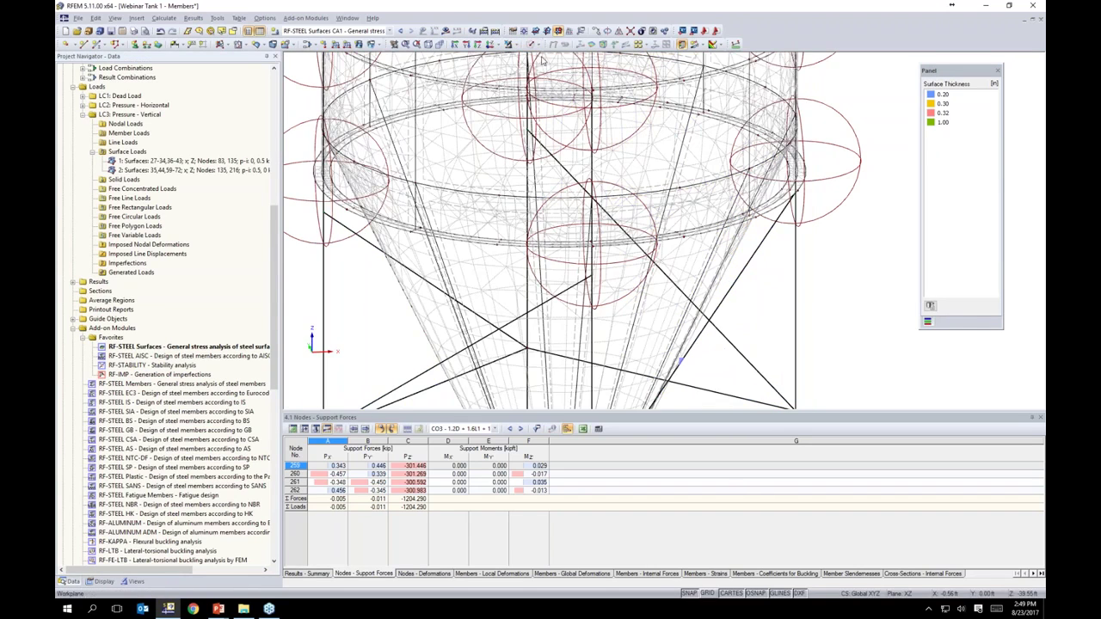
Turn off the display of the FE mesh and the FE mesh refinements.
left_click(104, 581)
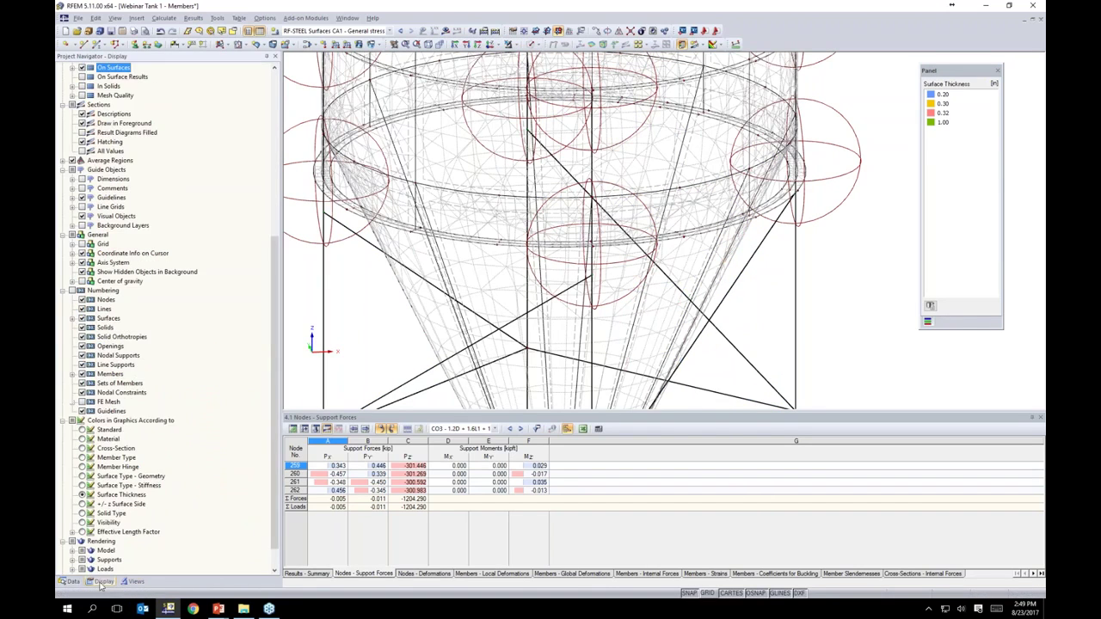
scroll(82, 325, "up", 4)
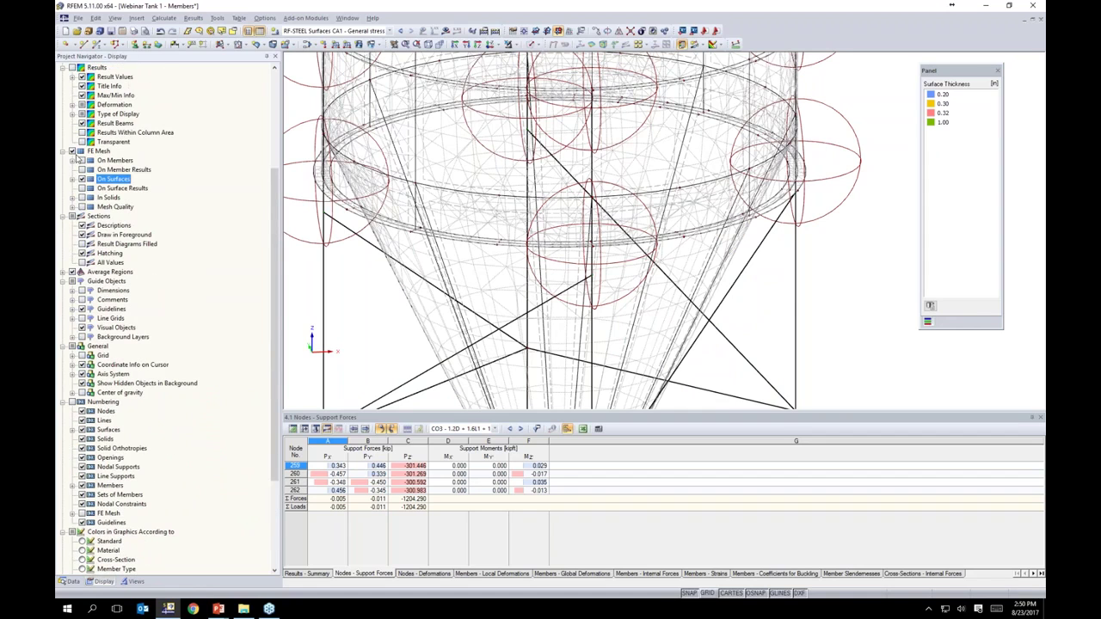
left_click(73, 151)
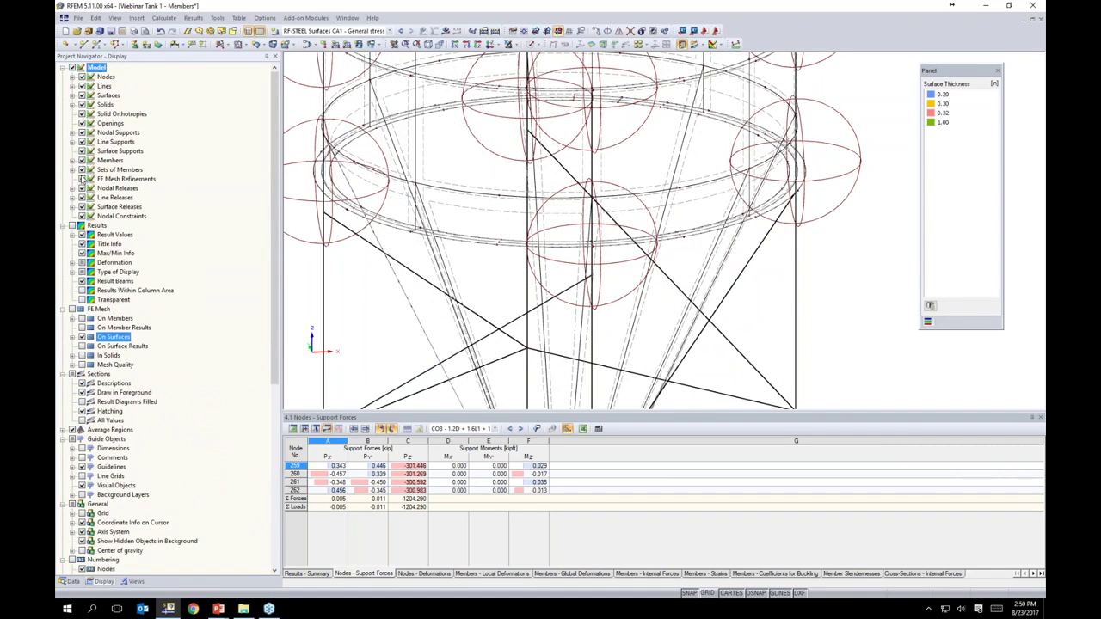
left_click(82, 179)
Examine the node where the column meets the tank wall at the lower ring in the wireframe model.
middle_click_drag(659, 318, 624, 301, "ctrl")
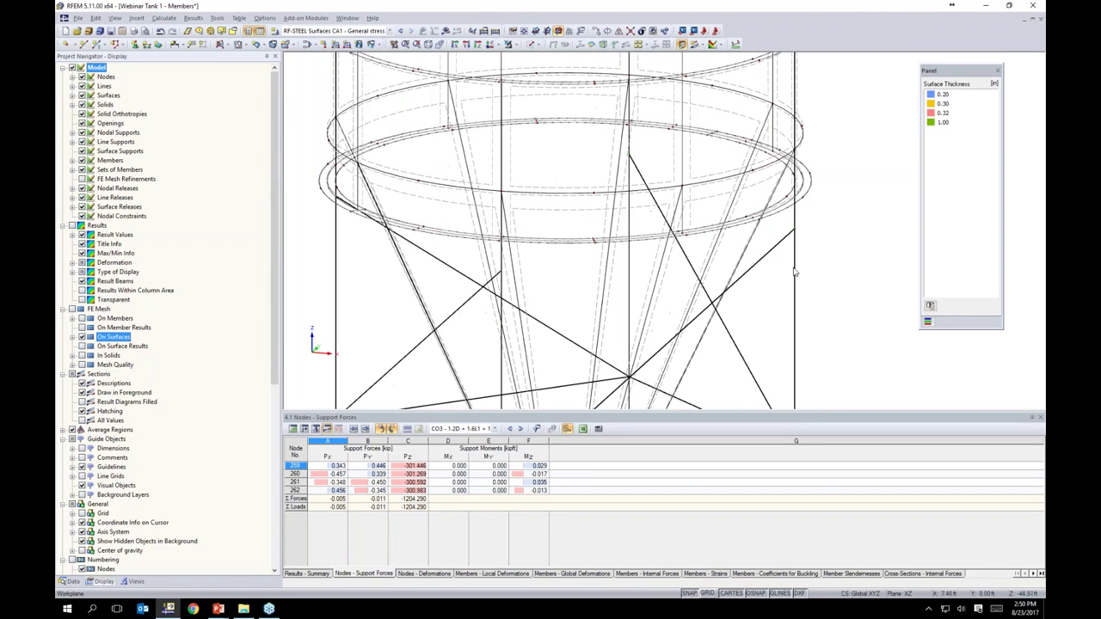
scroll(794, 223, "up", 2)
scroll(794, 206, "up", 1)
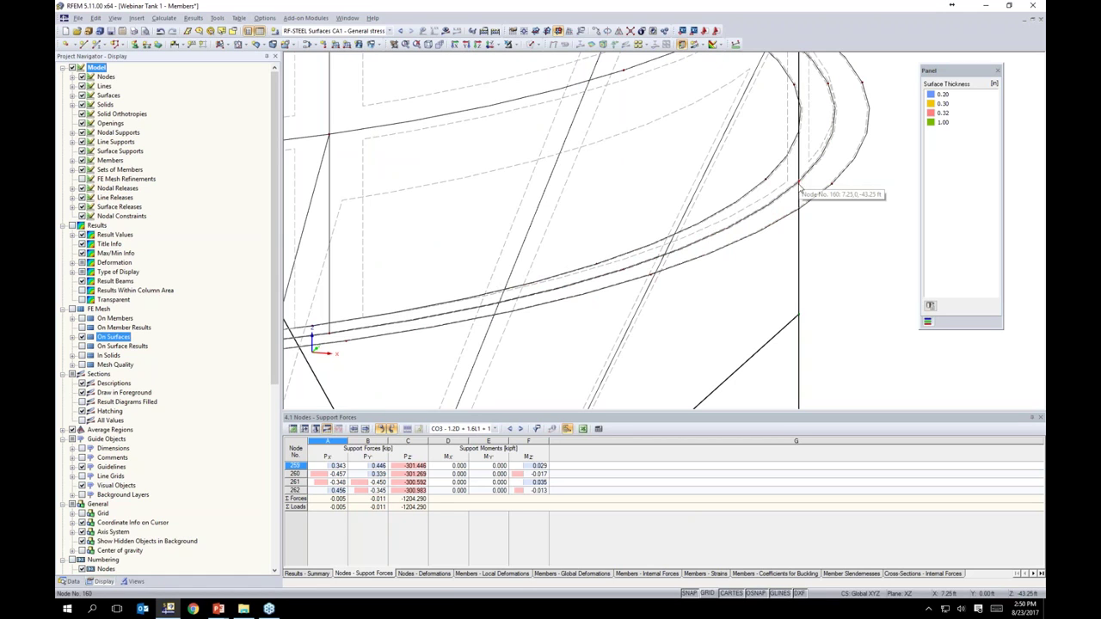
scroll(803, 192, "down", 1)
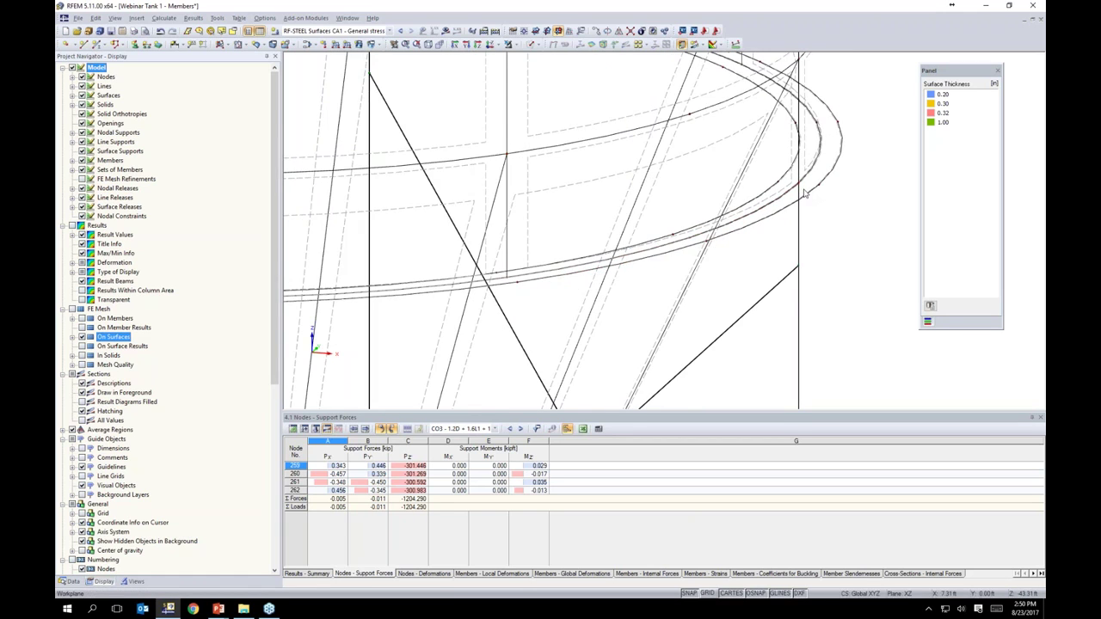
scroll(804, 193, "down", 3)
Show the stress ratio results again and inspect the overstressed areas at the lower column connections.
left_click(445, 32)
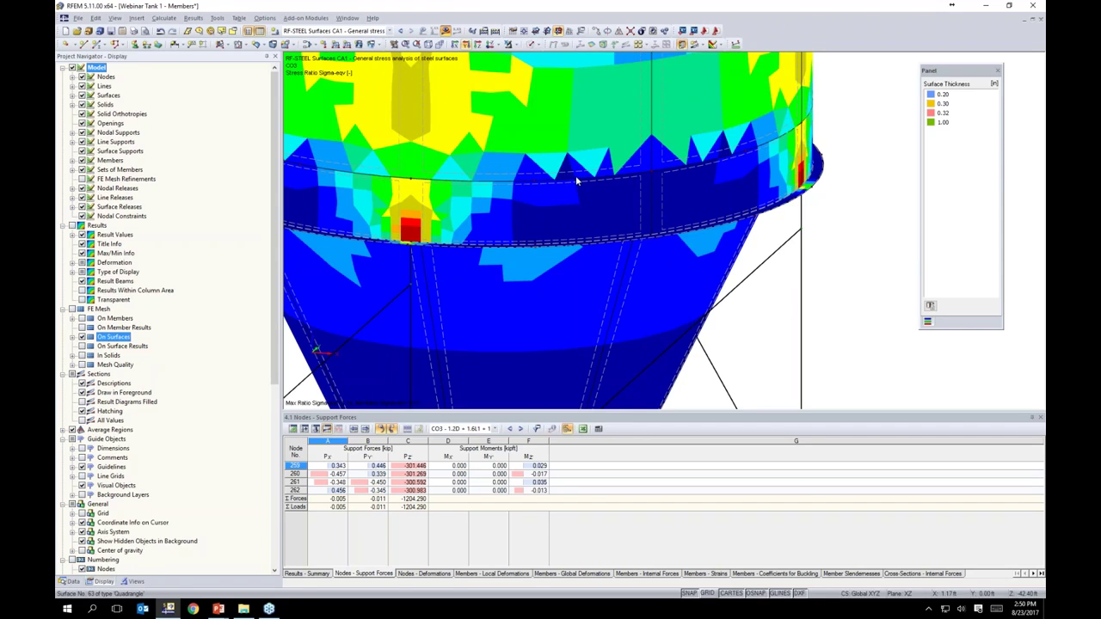
scroll(536, 270, "down", 2)
middle_click_drag(510, 282, 640, 293, "ctrl")
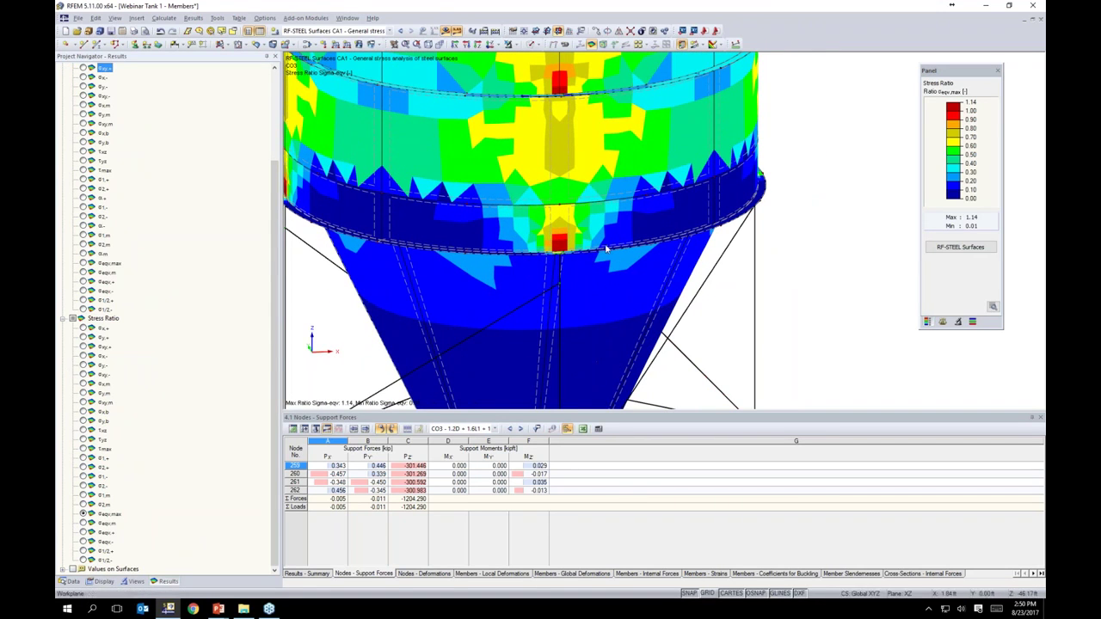
middle_click_drag(529, 262, 641, 265, "ctrl")
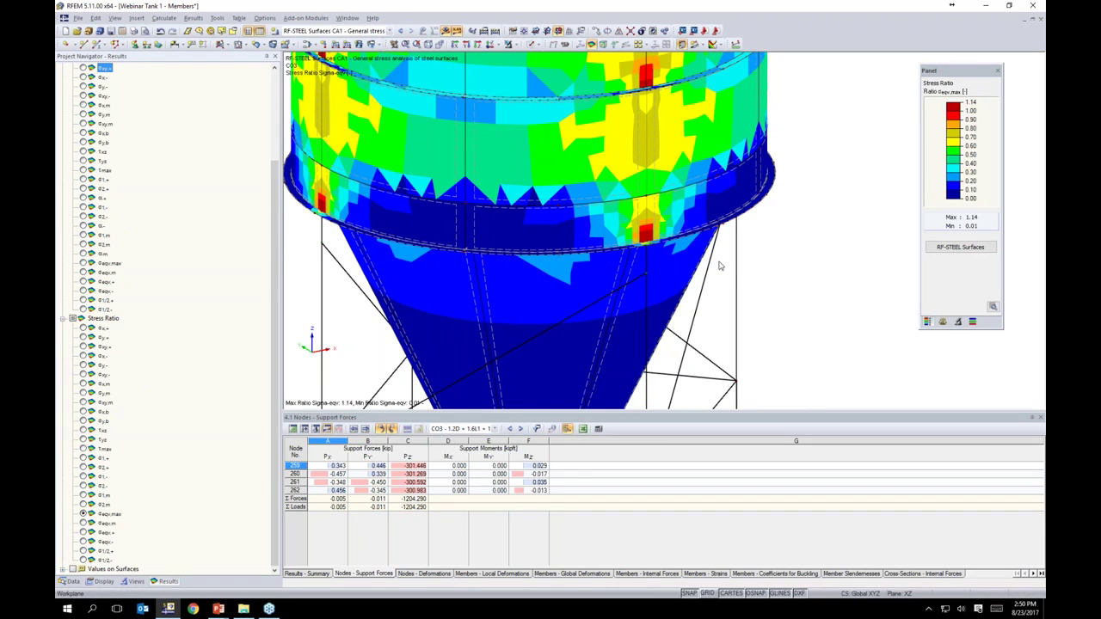
middle_click_drag(762, 281, 766, 207)
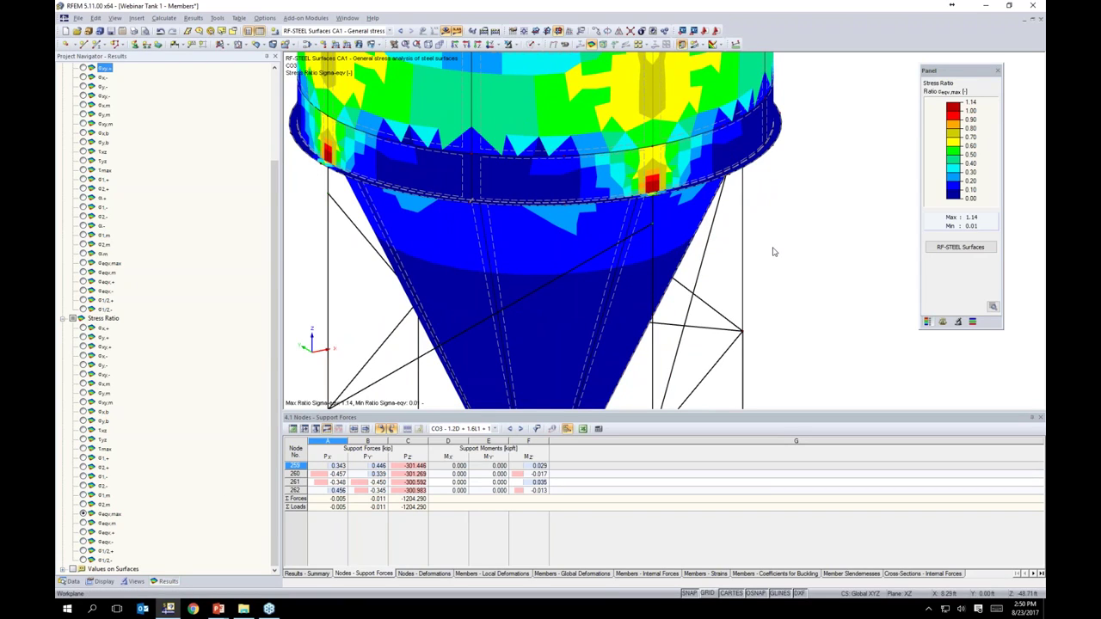
Collapse the Load Cases and Combinations and Loads branches in the project data tree.
left_click(71, 582)
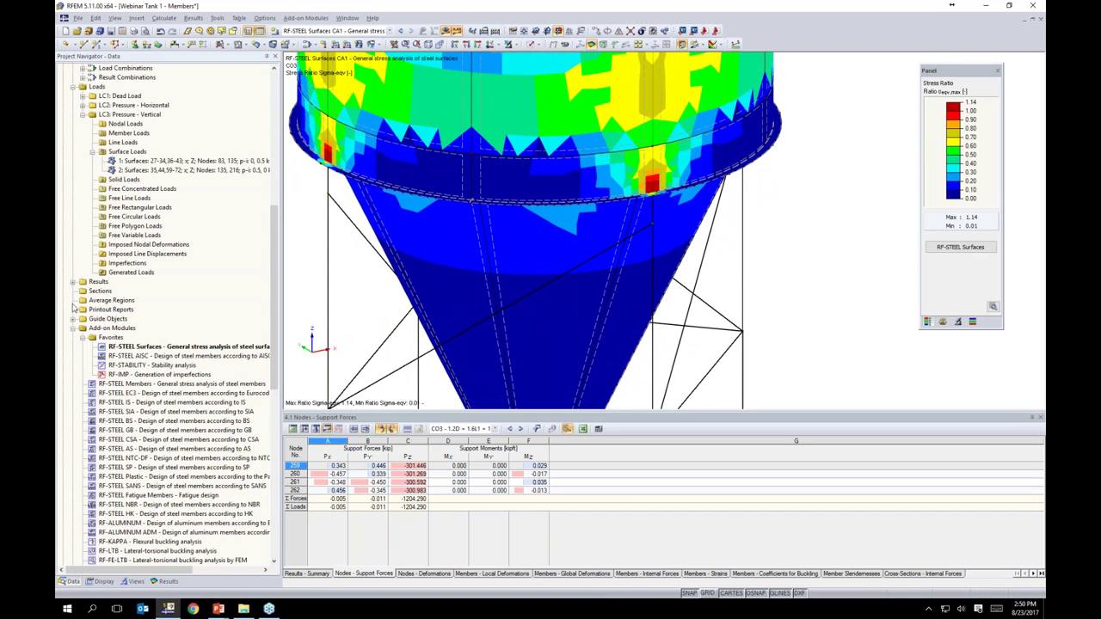
scroll(89, 312, "up", 10)
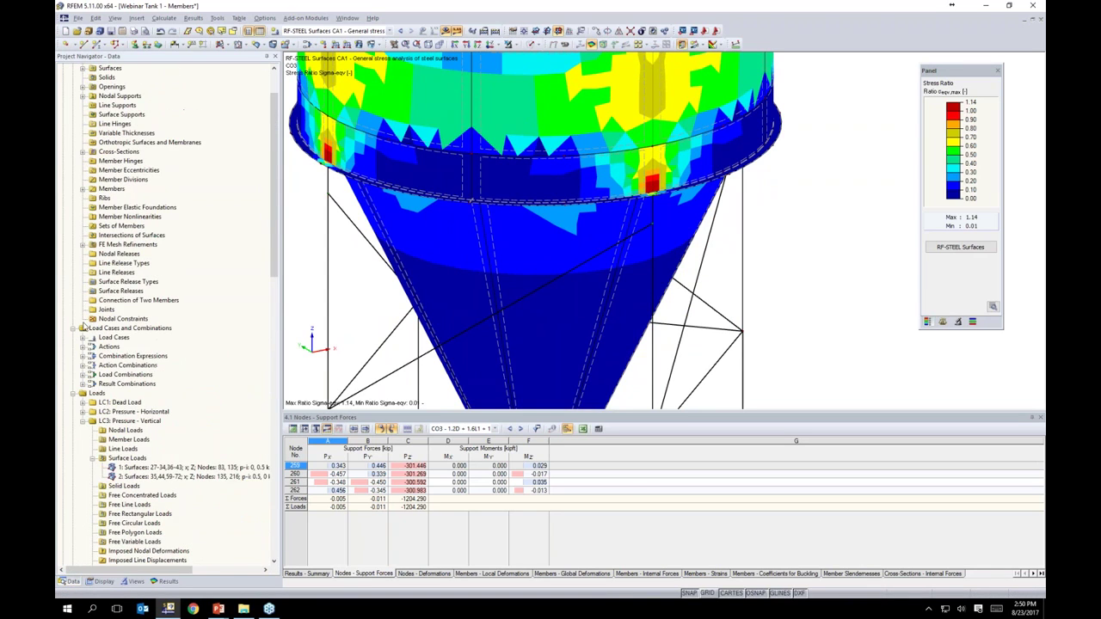
left_click(72, 327)
left_click(73, 337)
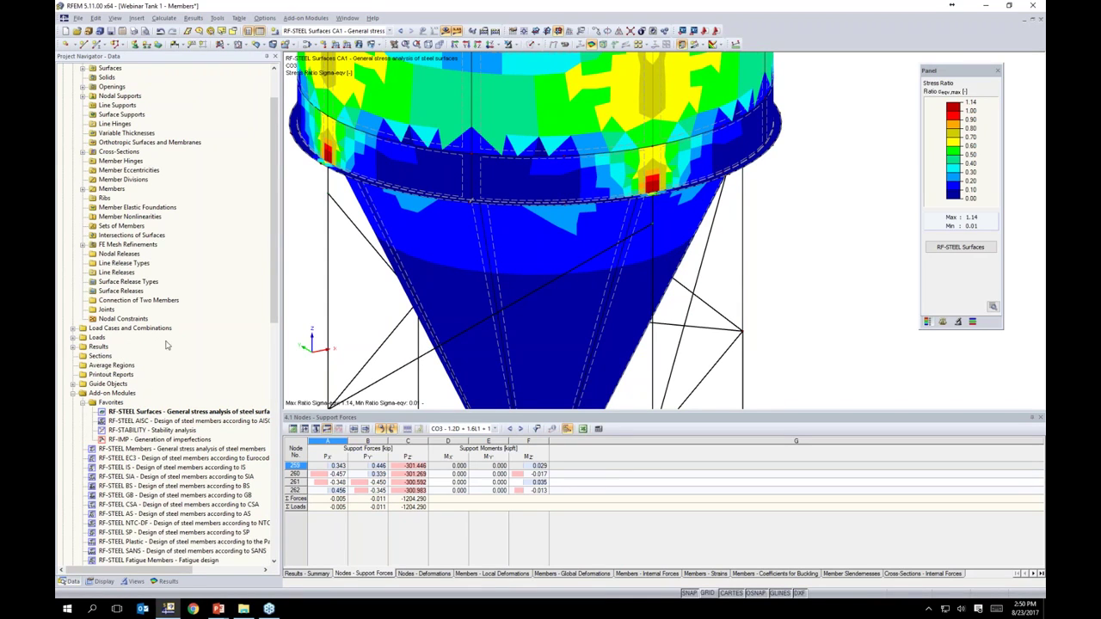
Hide the results and show the tank with solid transparent rendering, viewed toward a lower column connection.
middle_click_drag(783, 258, 551, 269, "ctrl")
left_click(446, 31)
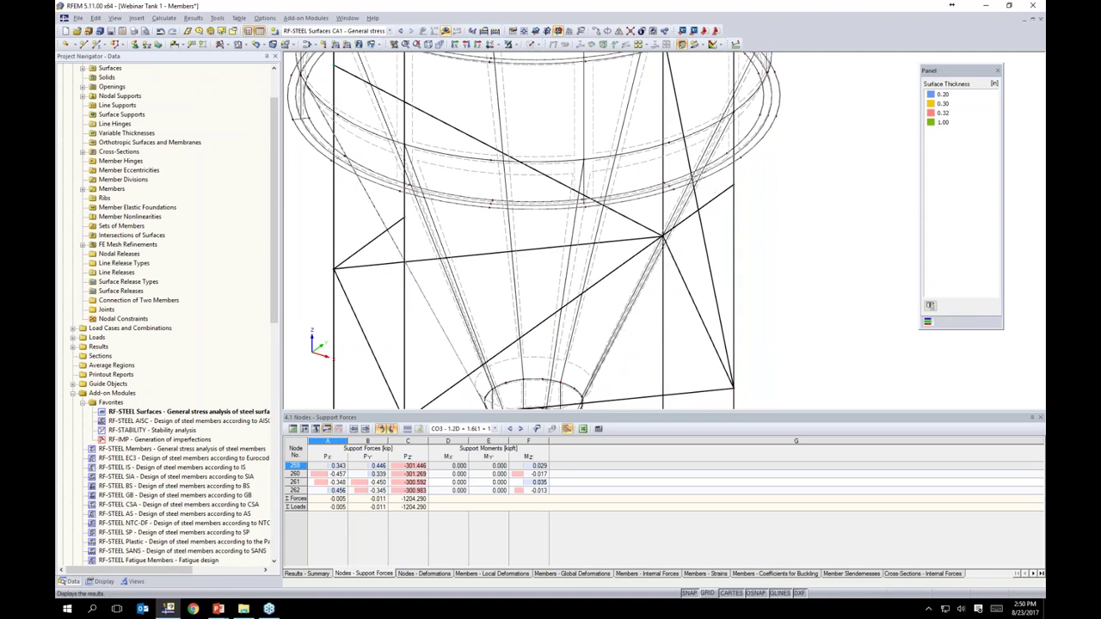
left_click(545, 31)
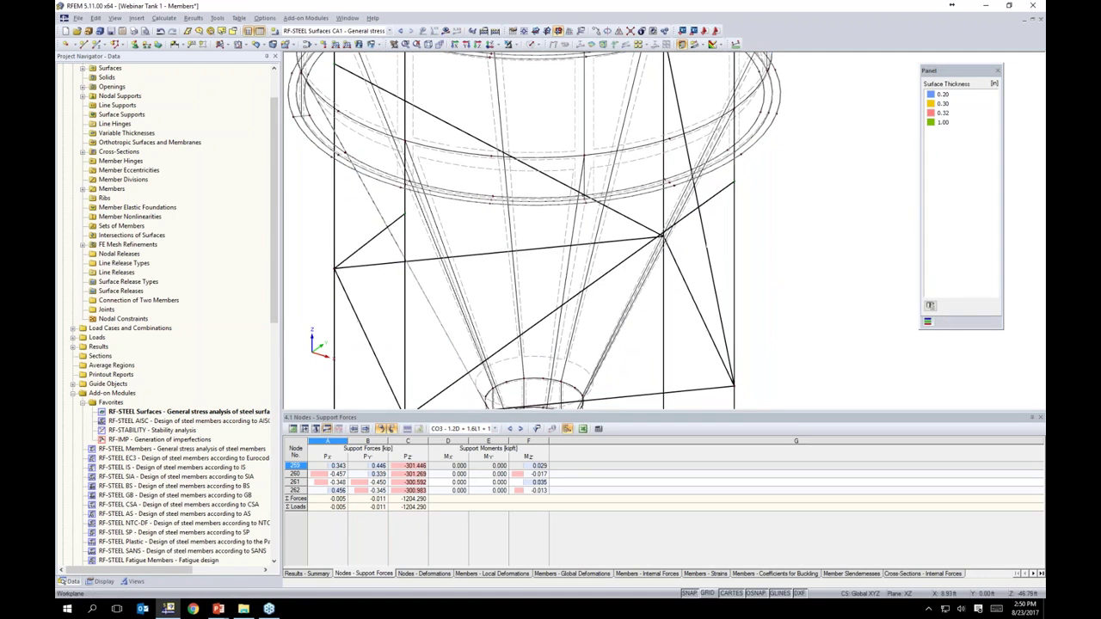
left_click(531, 44)
left_click(585, 81)
middle_click_drag(785, 217, 725, 233, "ctrl")
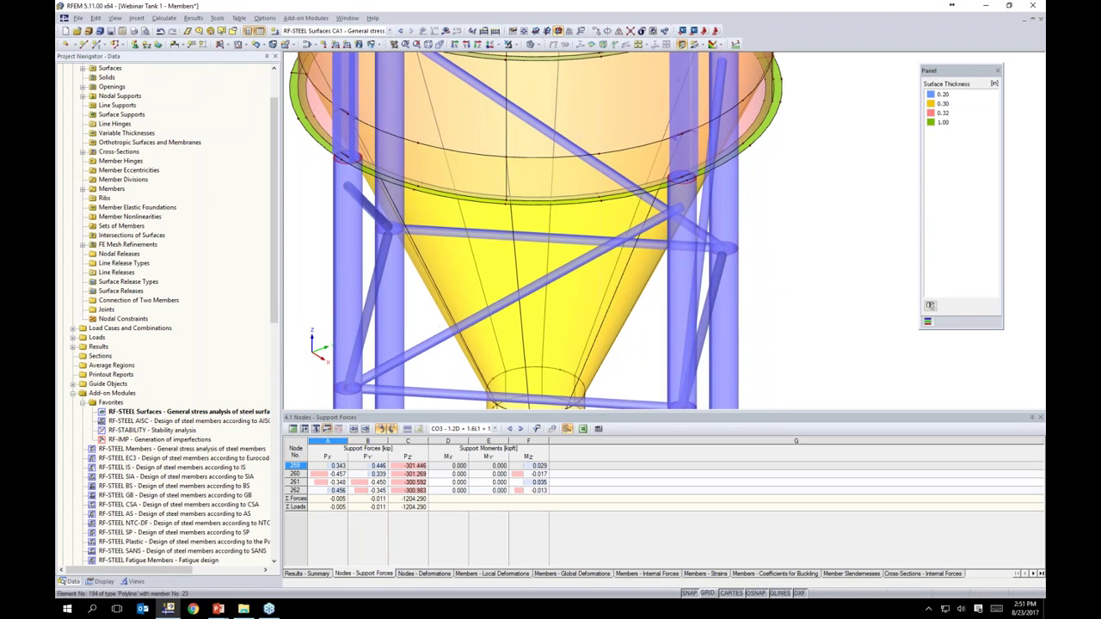
Start a new average region and assign wall surfaces 51 and 52 above the lower ring to it.
right_click(106, 365)
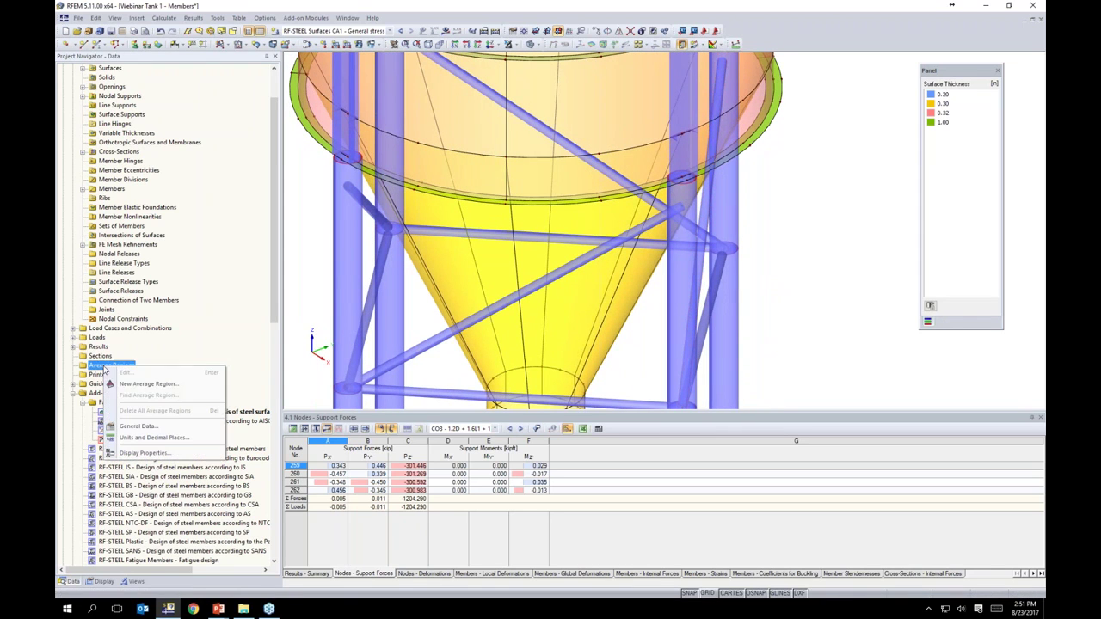
left_click(129, 386)
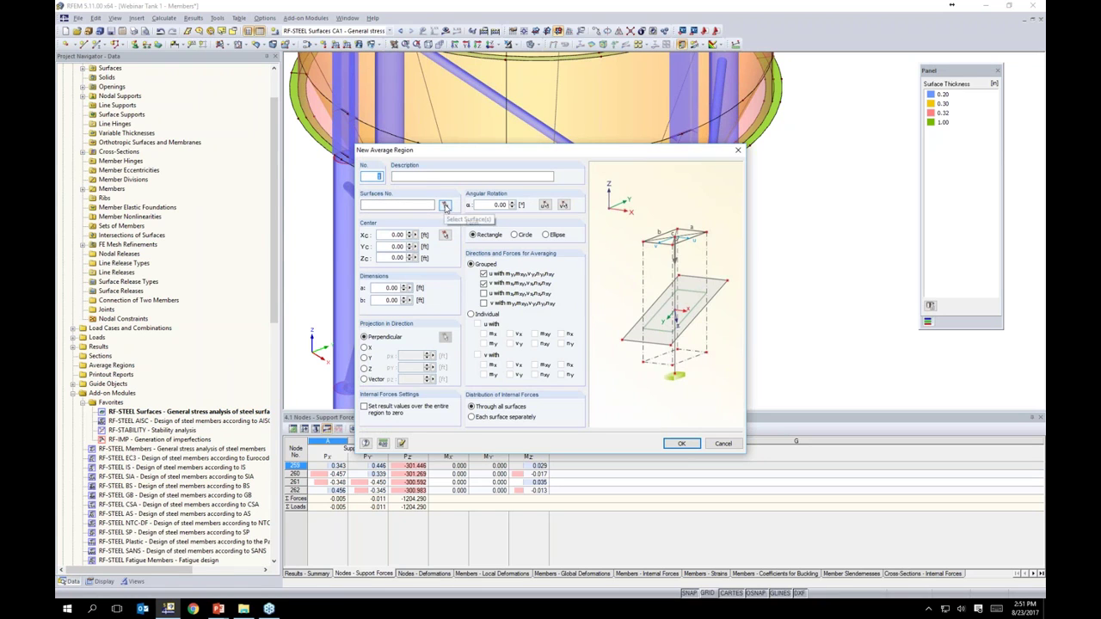
left_click(445, 206)
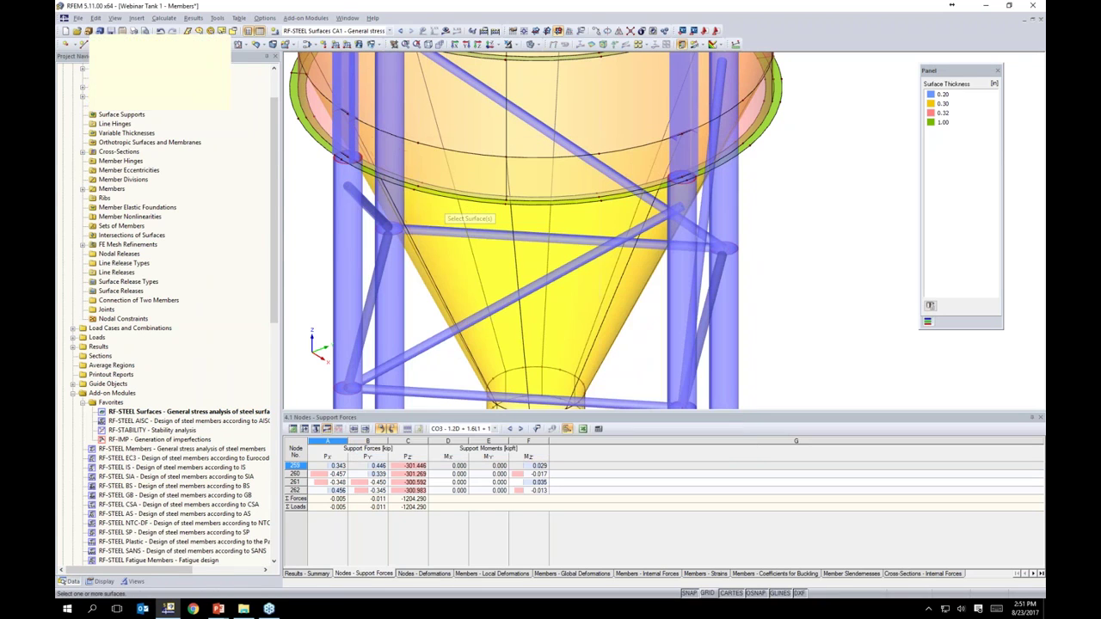
left_click(649, 169)
left_click(692, 160)
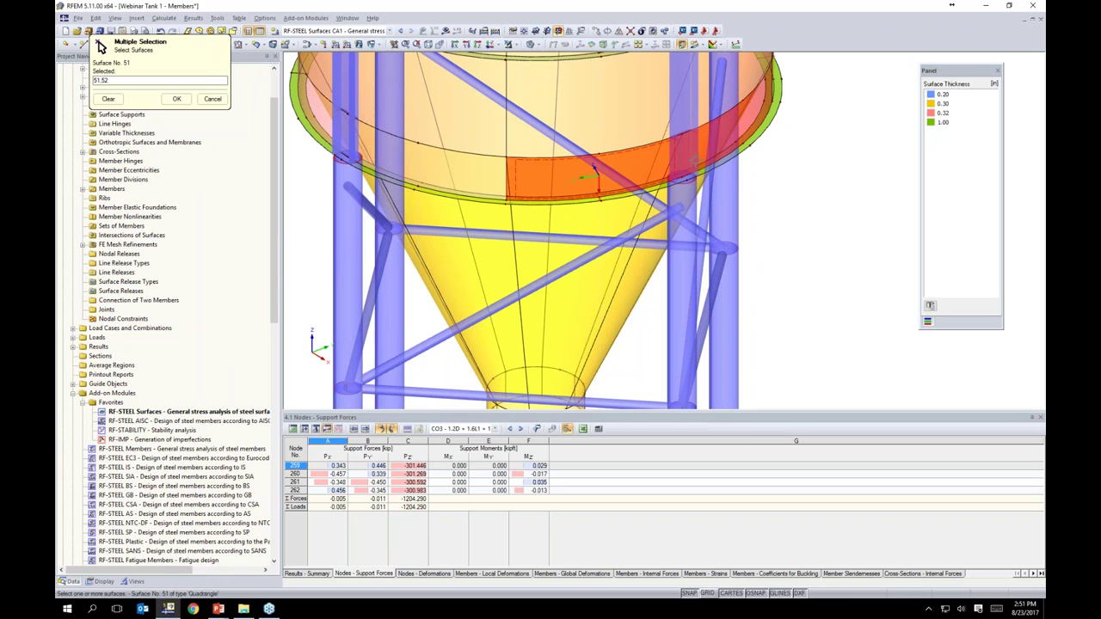
left_click(176, 99)
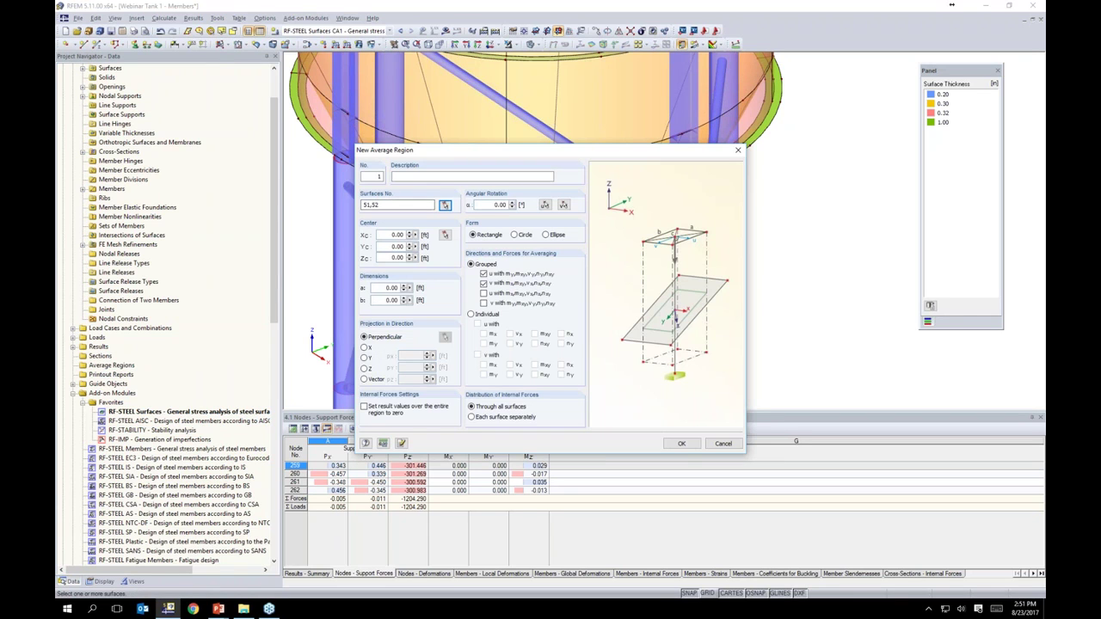
Add wall surfaces 47 and 48 to the average region's surface selection.
left_click(444, 206)
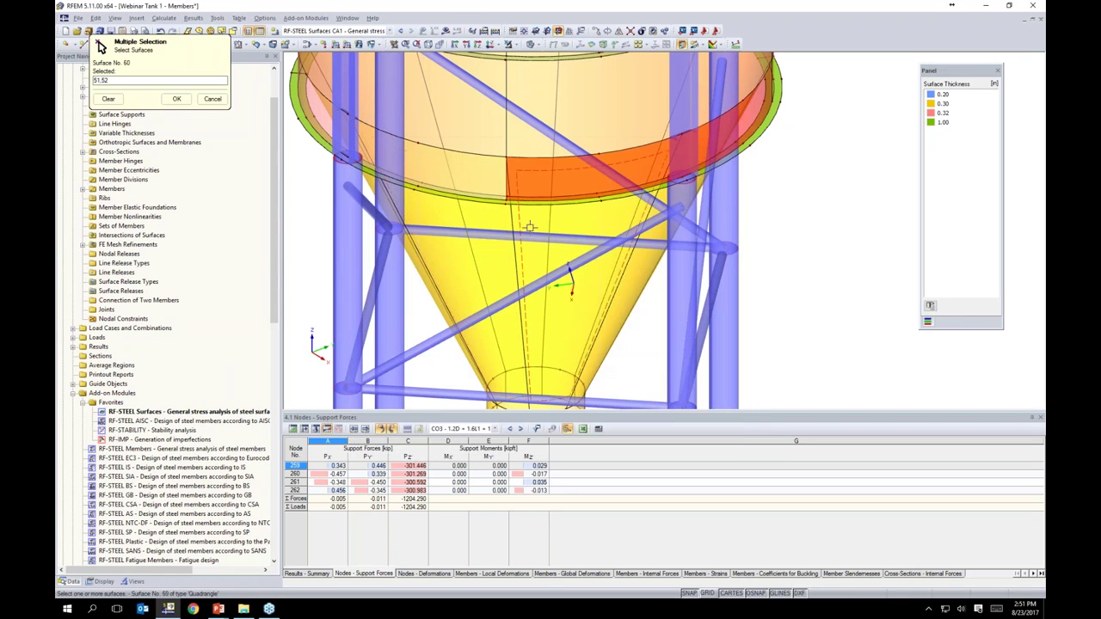
middle_click_drag(453, 179, 725, 218, "ctrl")
scroll(705, 194, "down", 3)
left_click(535, 165)
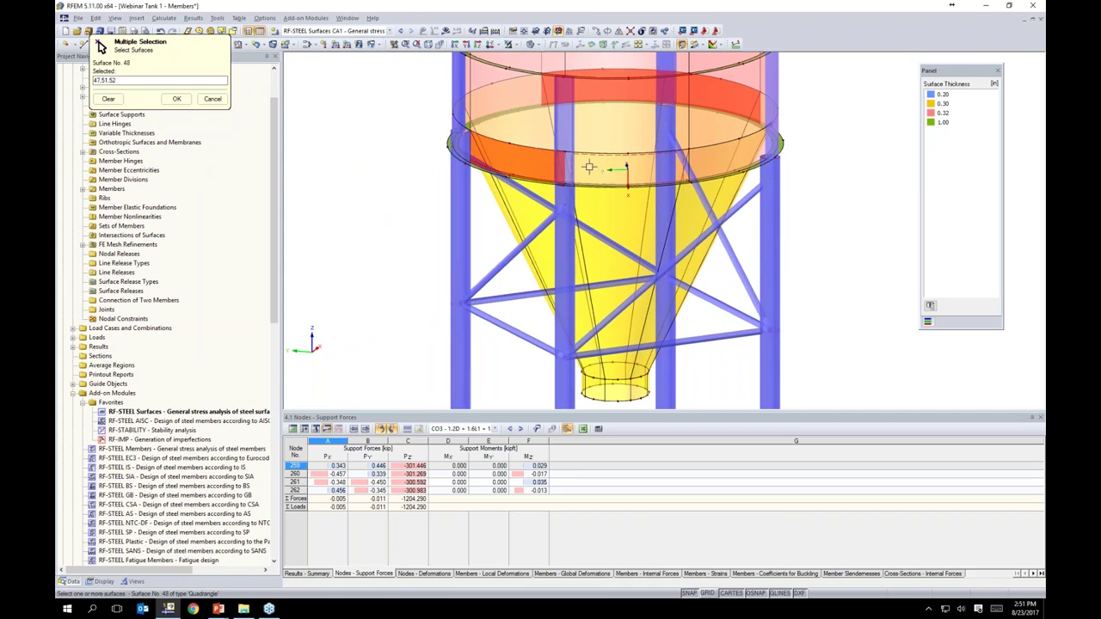
left_click(596, 165)
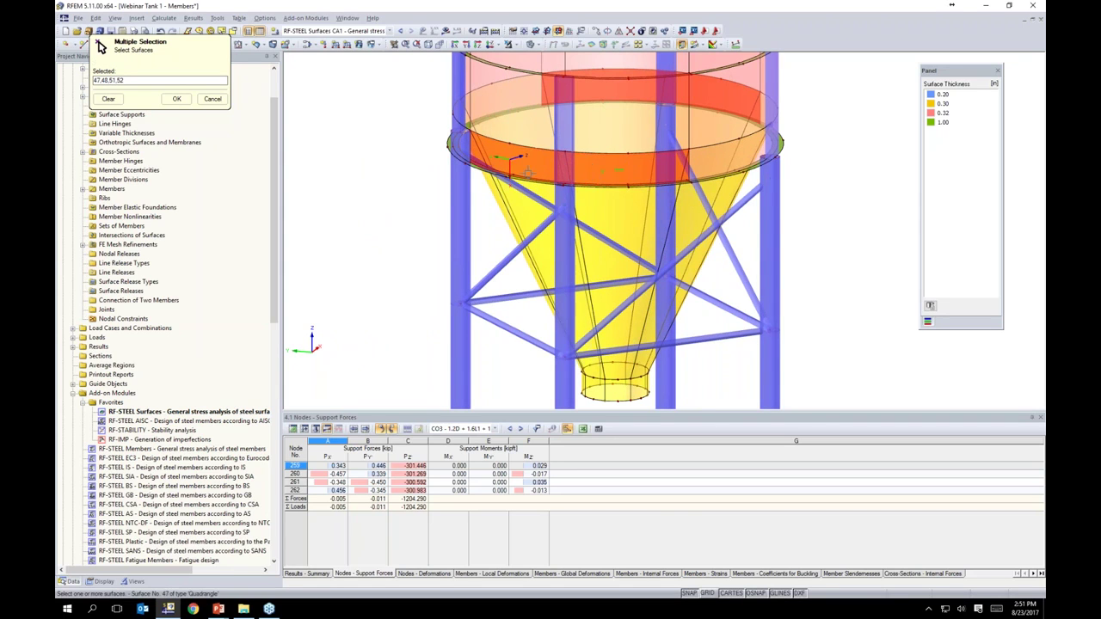
middle_click_drag(675, 205, 475, 265, "ctrl")
left_click(176, 99)
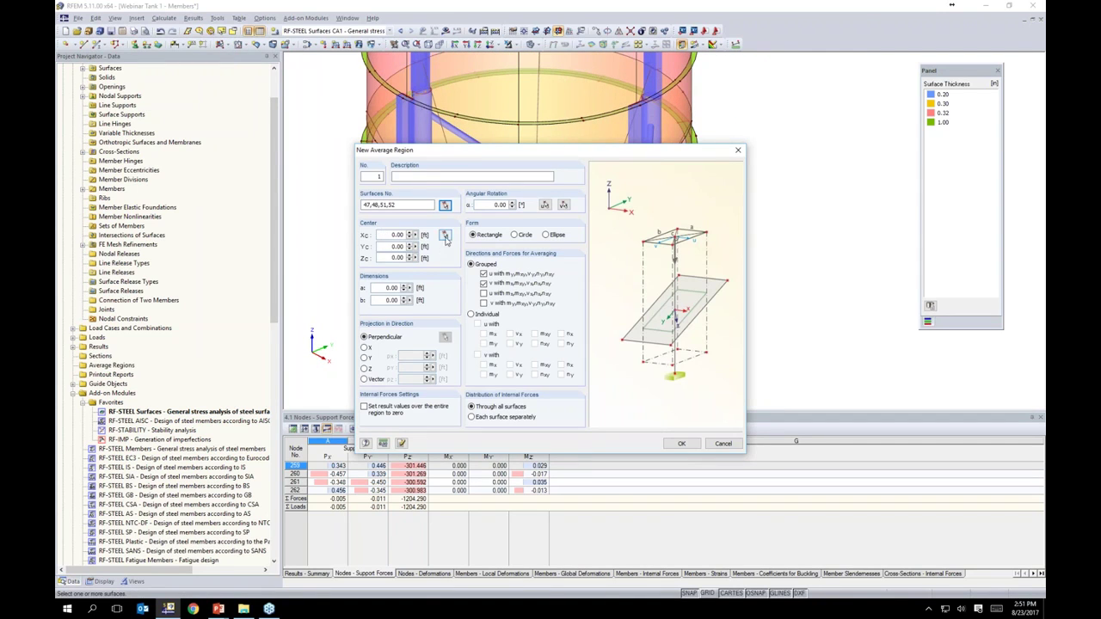
Set the average region's center at the lower column connection node, at X 7.25, Y 0.00, Z -43.25 ft.
left_click(445, 234)
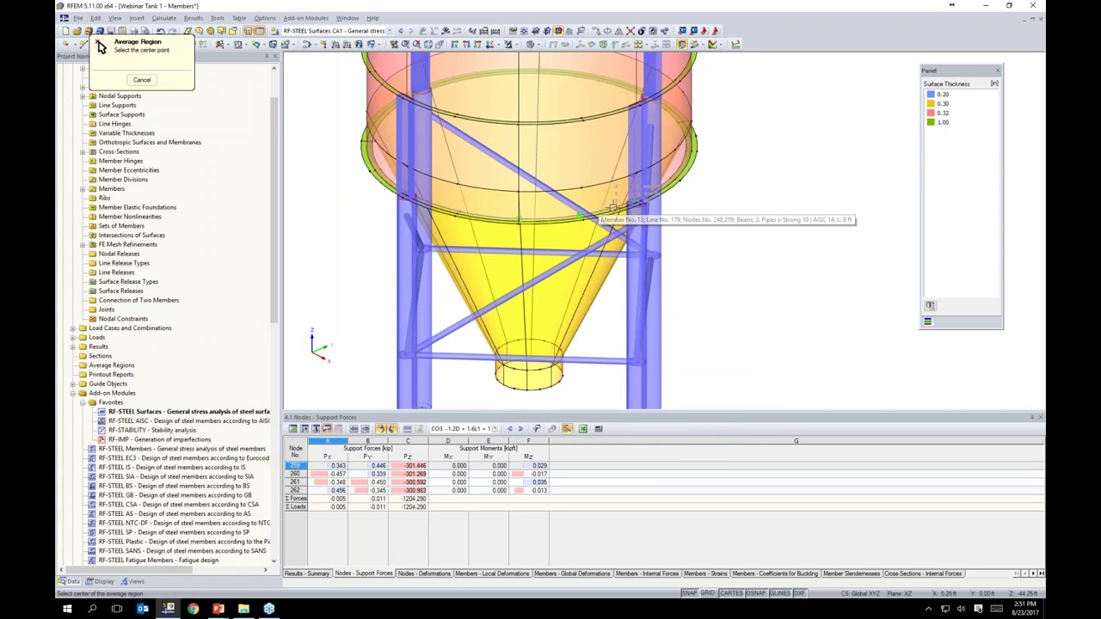
scroll(640, 206, "up", 3)
left_click(640, 183)
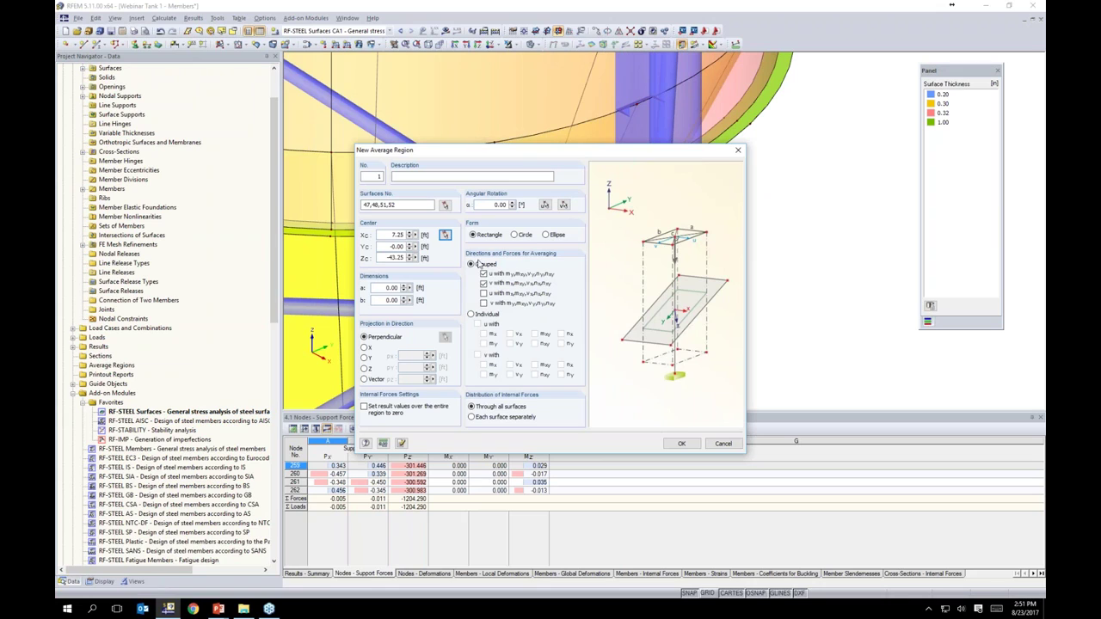
Make the average region a circle with a diameter of 2 ft and create it.
left_click(514, 235)
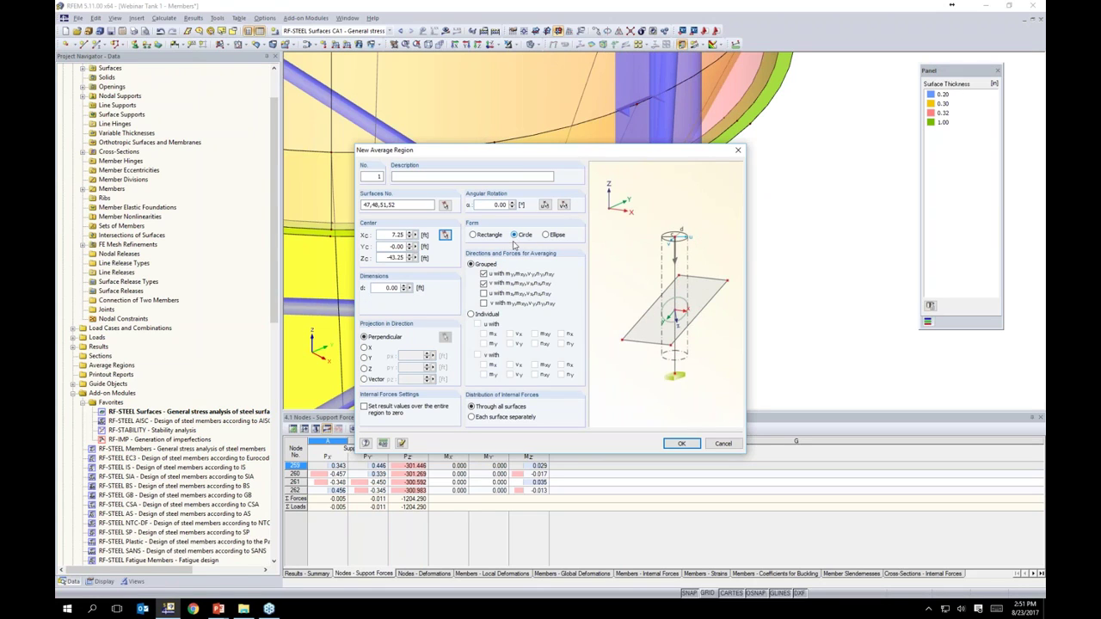
type("2")
left_click(682, 442)
middle_click_drag(761, 266, 716, 241, "ctrl")
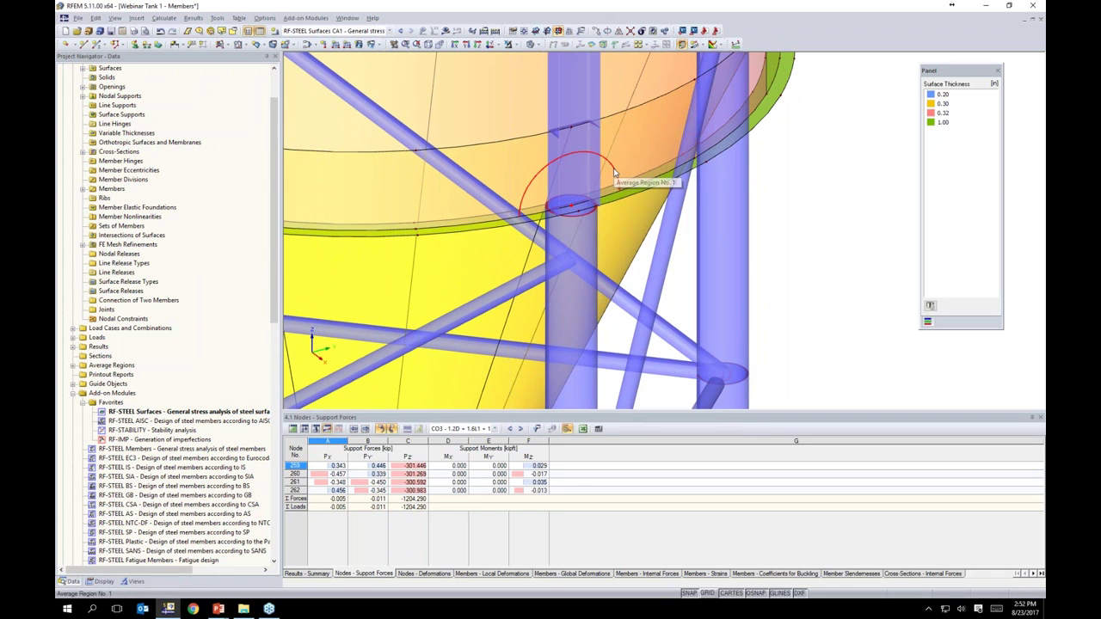
Enable smoothed internal forces in the defined average regions in the RF-STEEL Surfaces details and recalculate the module.
scroll(570, 179, "down", 6)
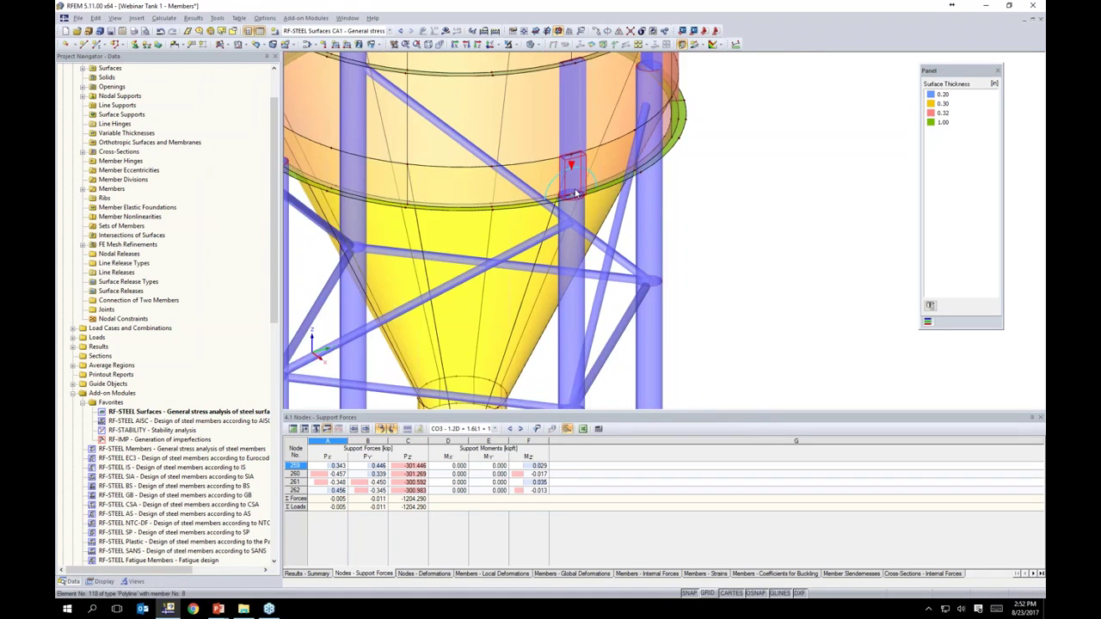
middle_click_drag(575, 194, 585, 300)
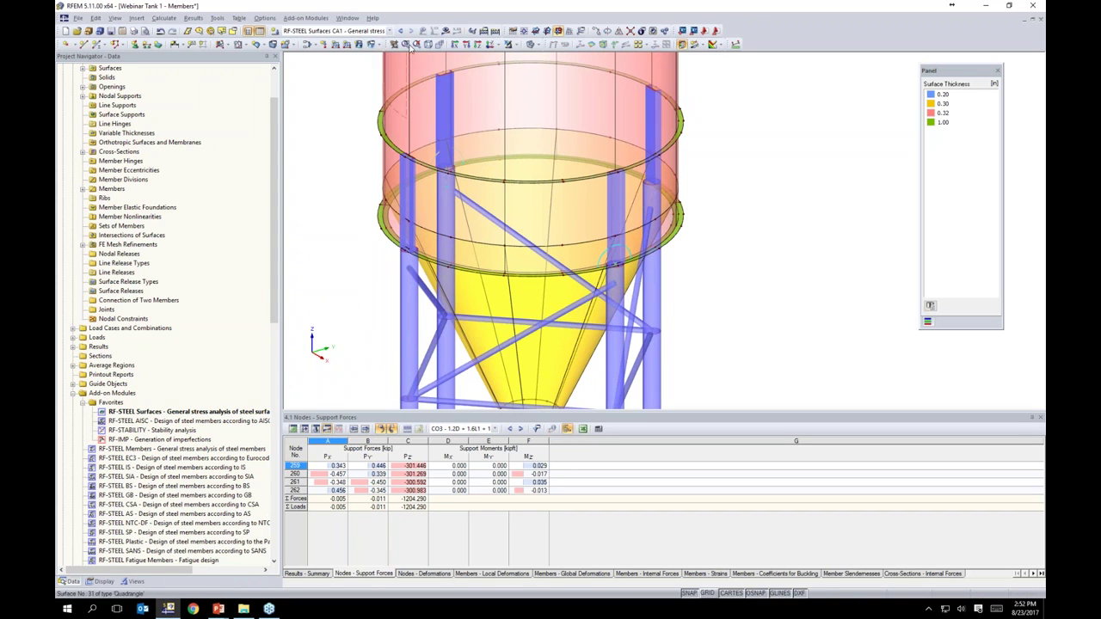
left_click(445, 31)
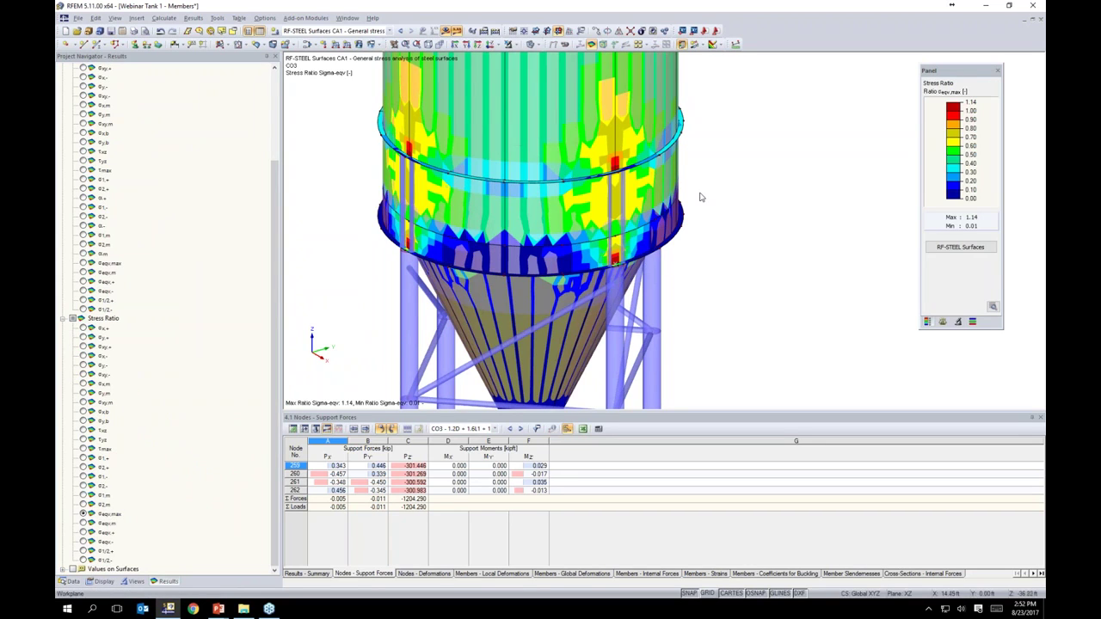
left_click(959, 246)
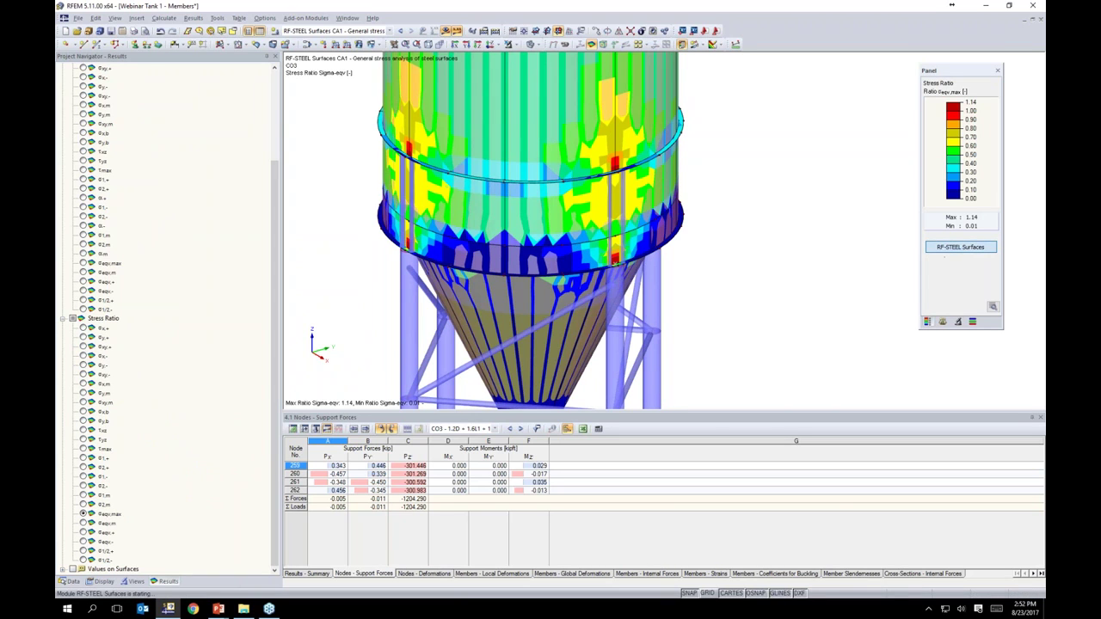
left_click_drag(597, 111, 595, 90)
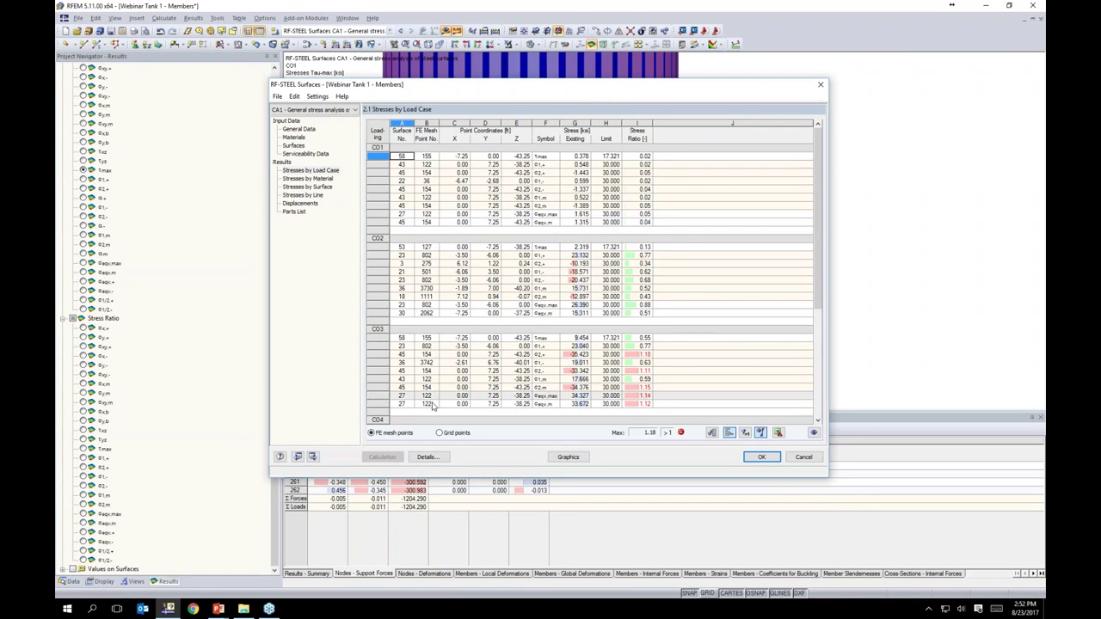
left_click(428, 457)
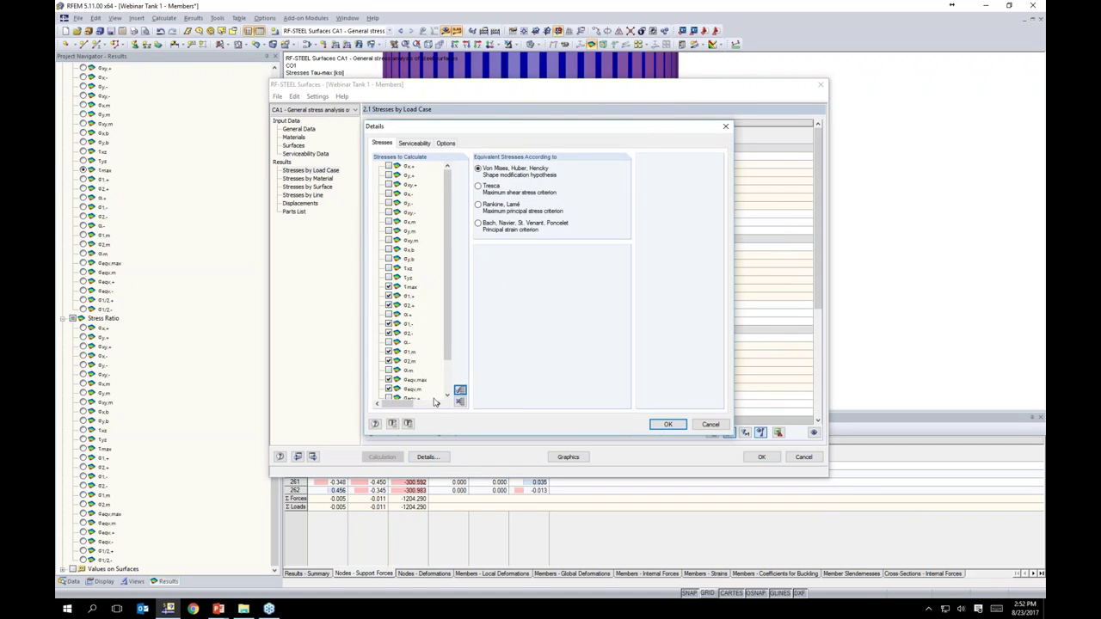
left_click(446, 143)
left_click(556, 379)
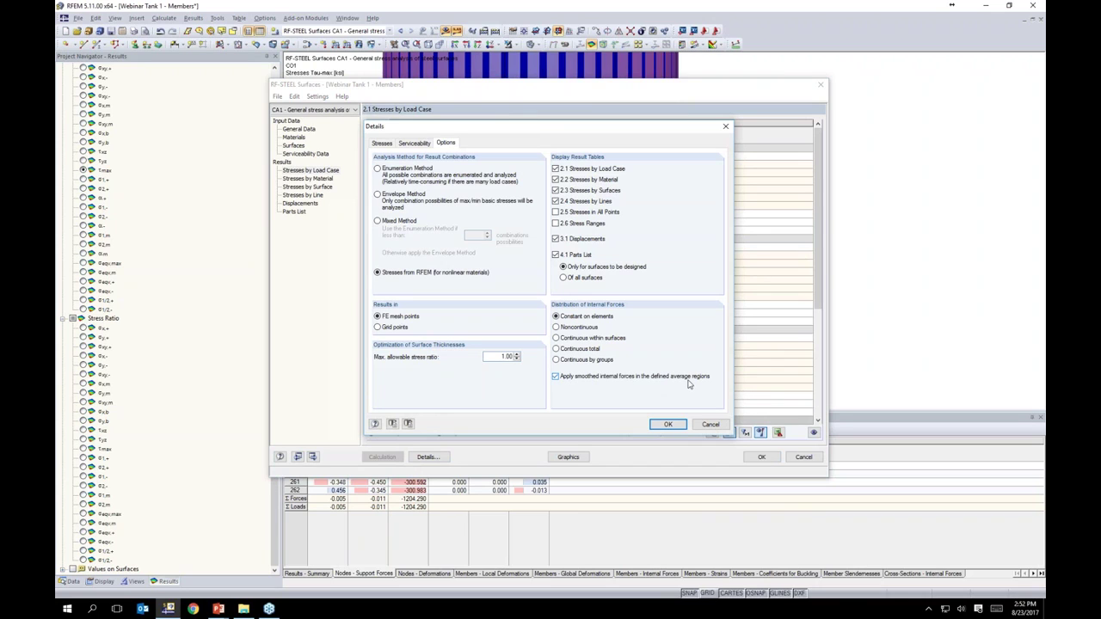
left_click(668, 424)
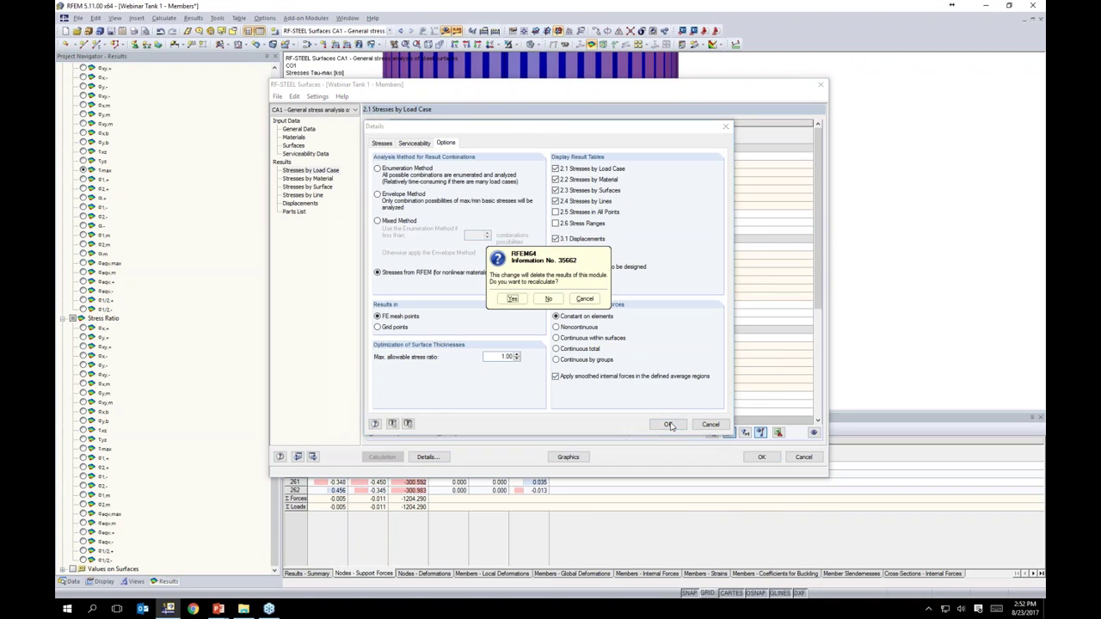
left_click(513, 299)
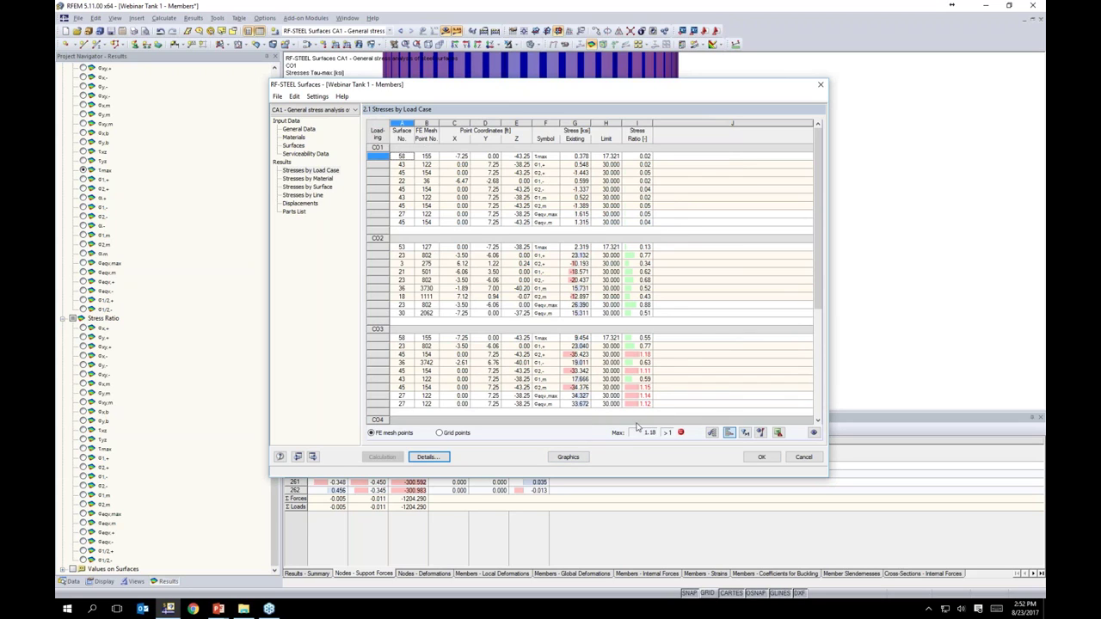
Show the recalculated results graphically for load combination CO3 with the FE mesh displayed.
left_click(570, 456)
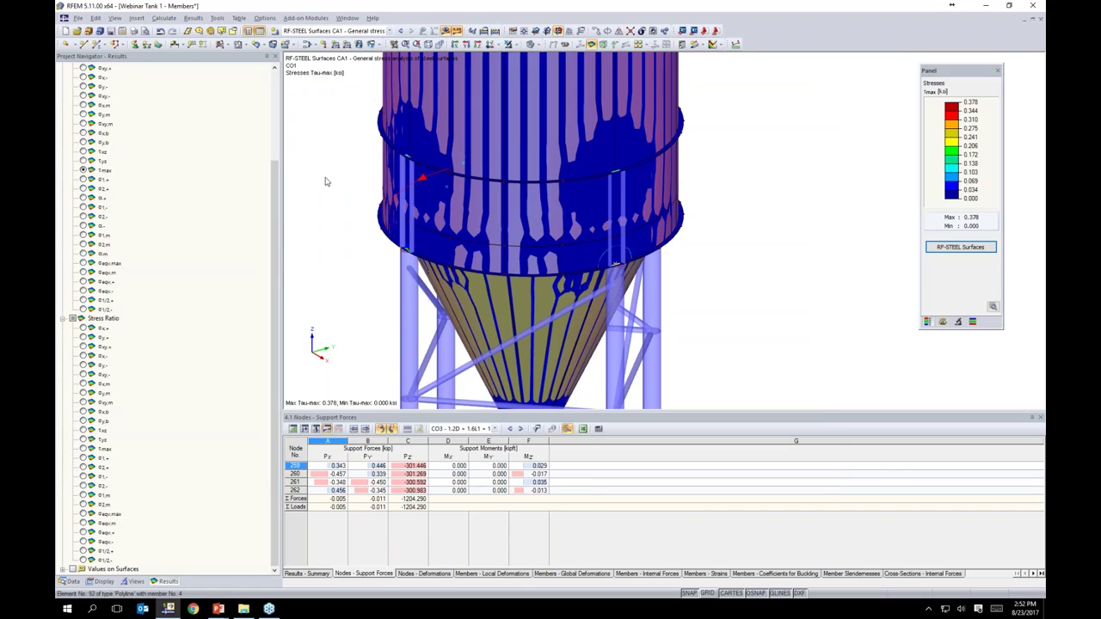
left_click(84, 95)
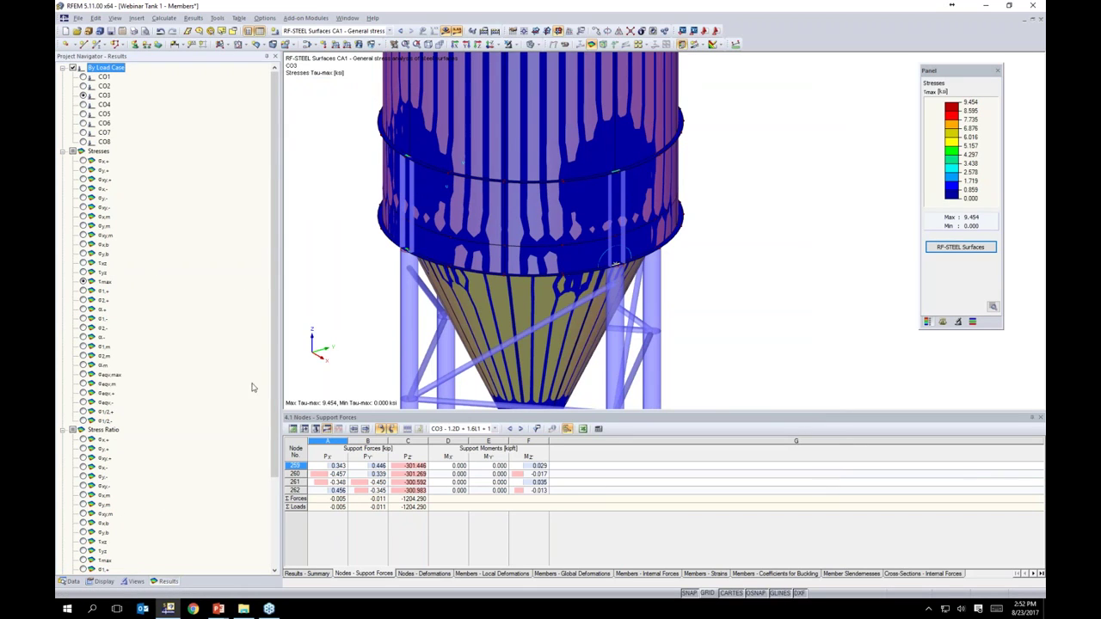
left_click(102, 581)
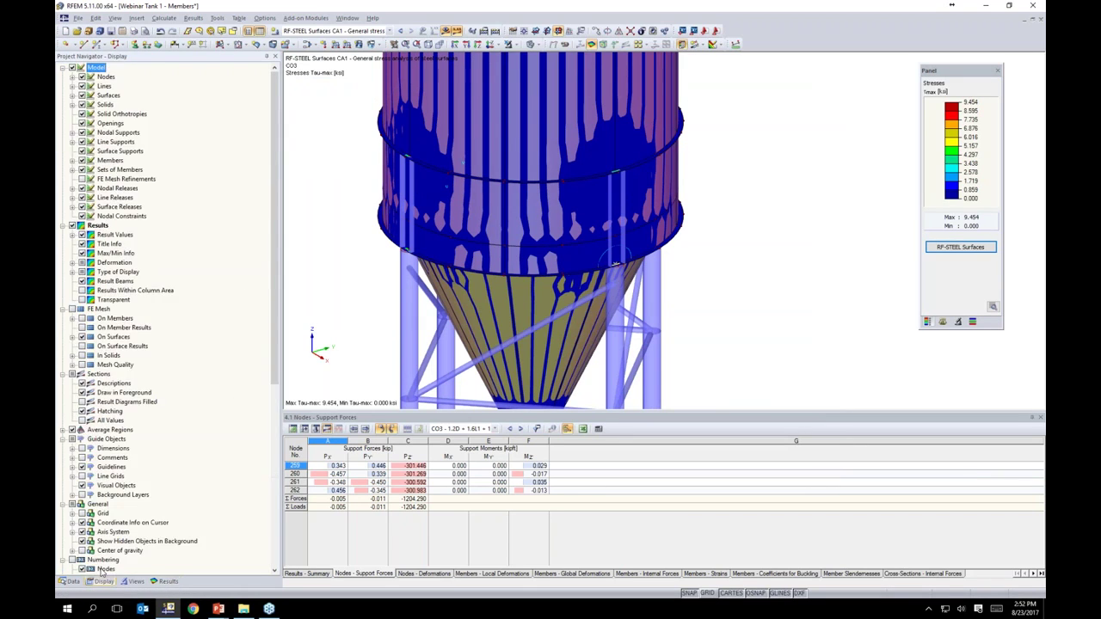
left_click(80, 308)
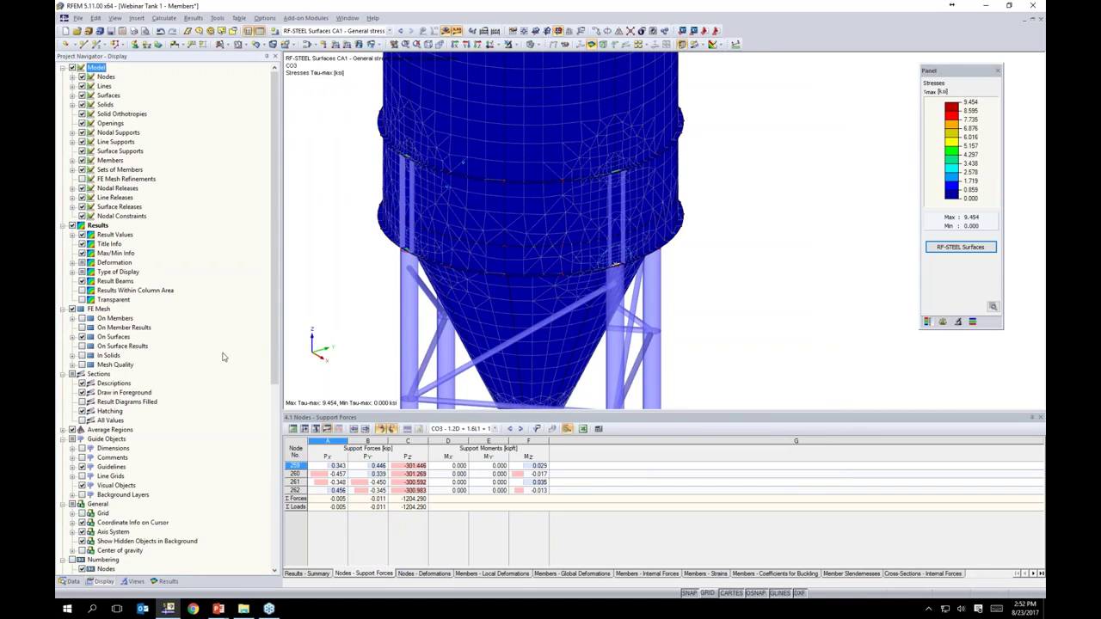
Display the maximum equivalent stress ratio (σeqv,max) on the tank surfaces.
left_click(165, 580)
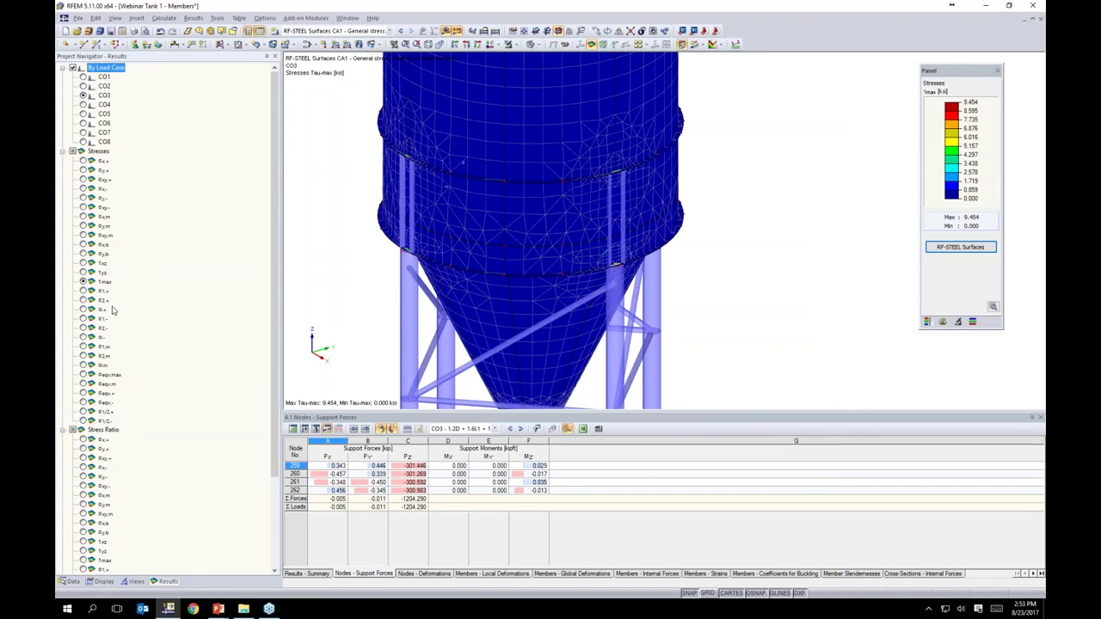
scroll(112, 311, "down", 4)
left_click(82, 513)
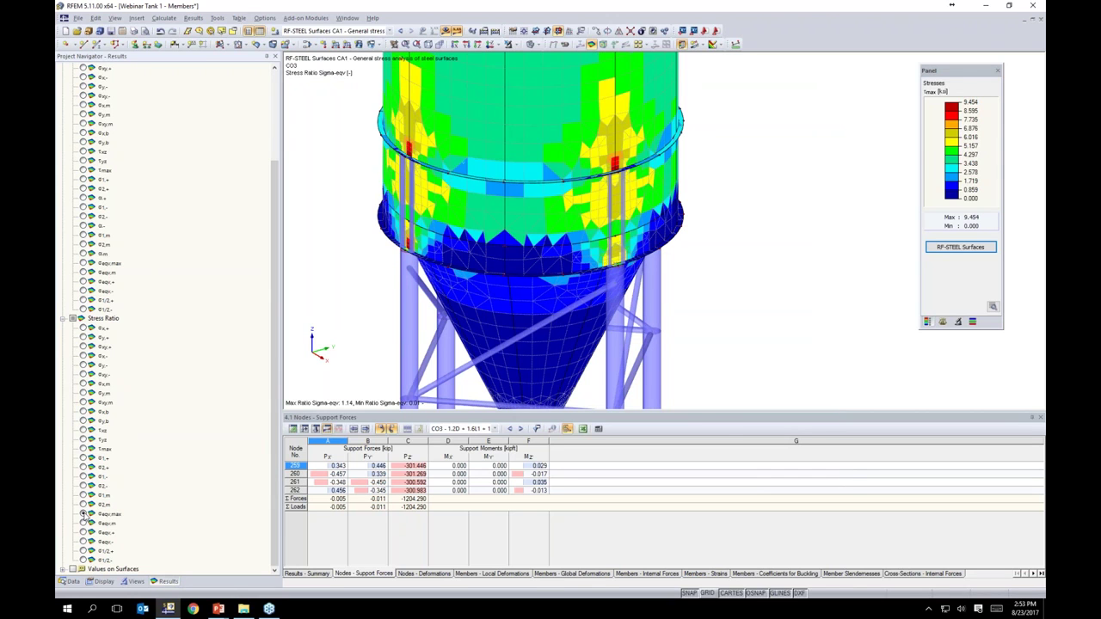
Examine the smoothed stress ratios inside the average region and compare them with the other column connections around the tank.
scroll(612, 262, "up", 8)
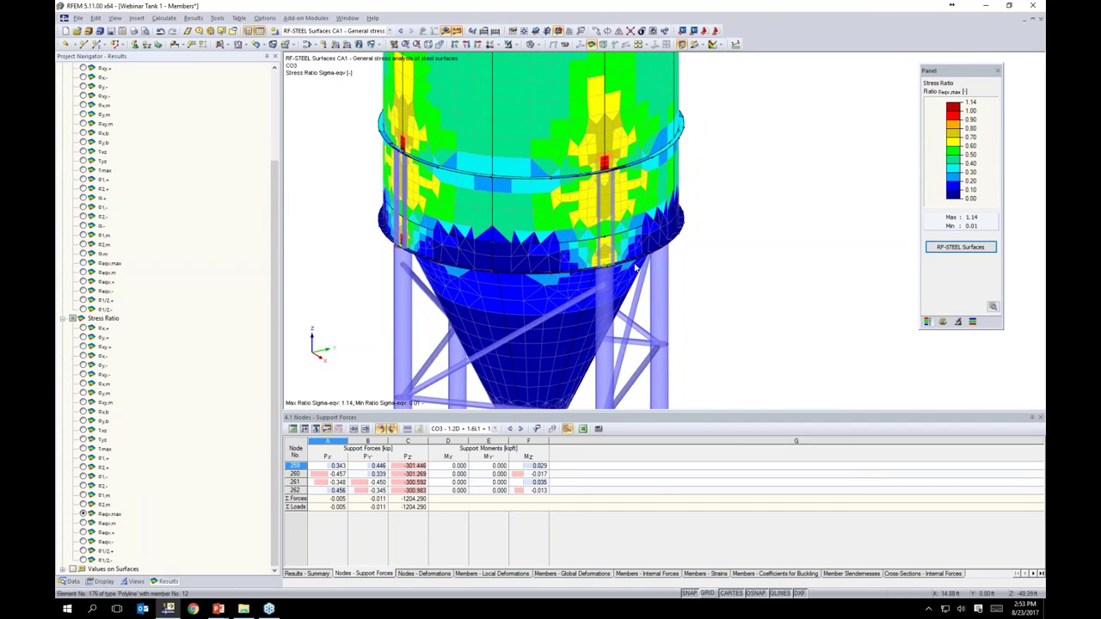
scroll(612, 262, "up", 2)
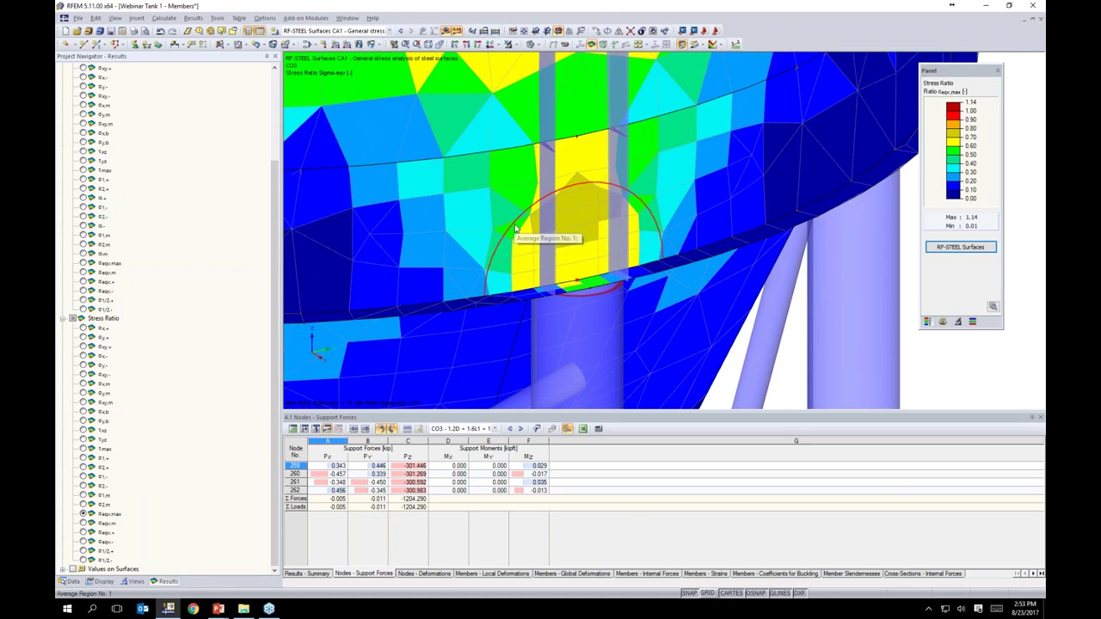
scroll(516, 228, "down", 3)
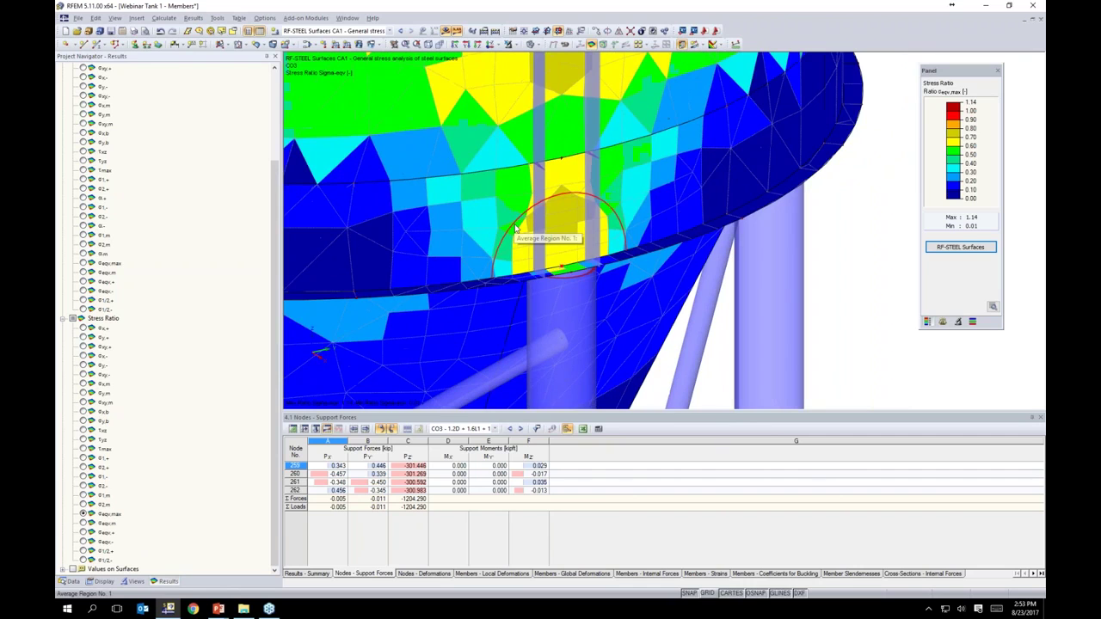
scroll(516, 228, "down", 5)
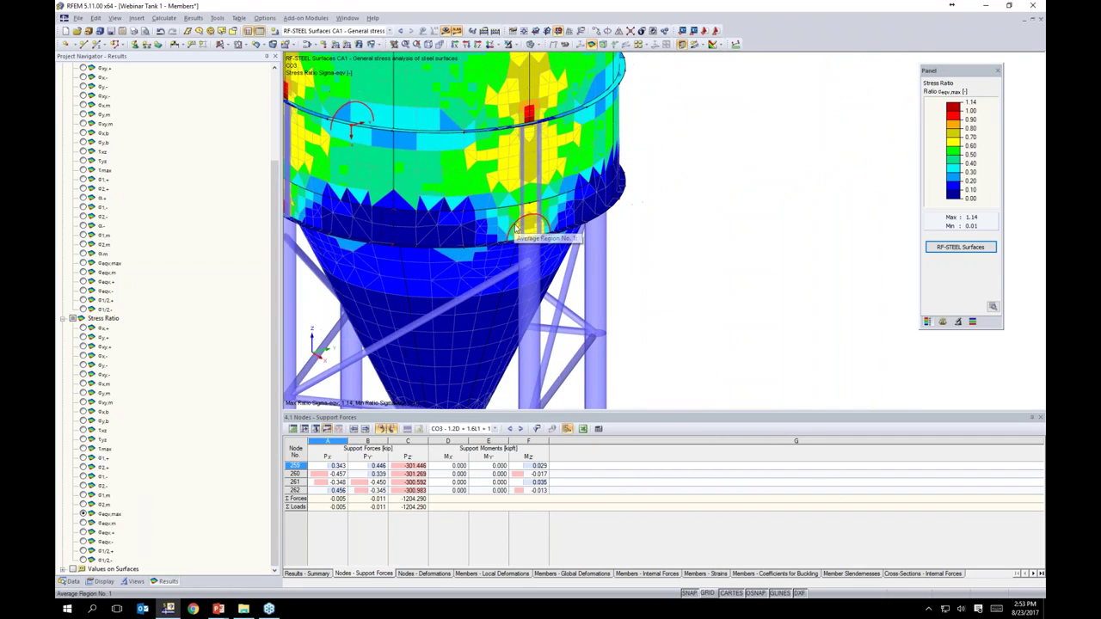
middle_click_drag(516, 232, 593, 245)
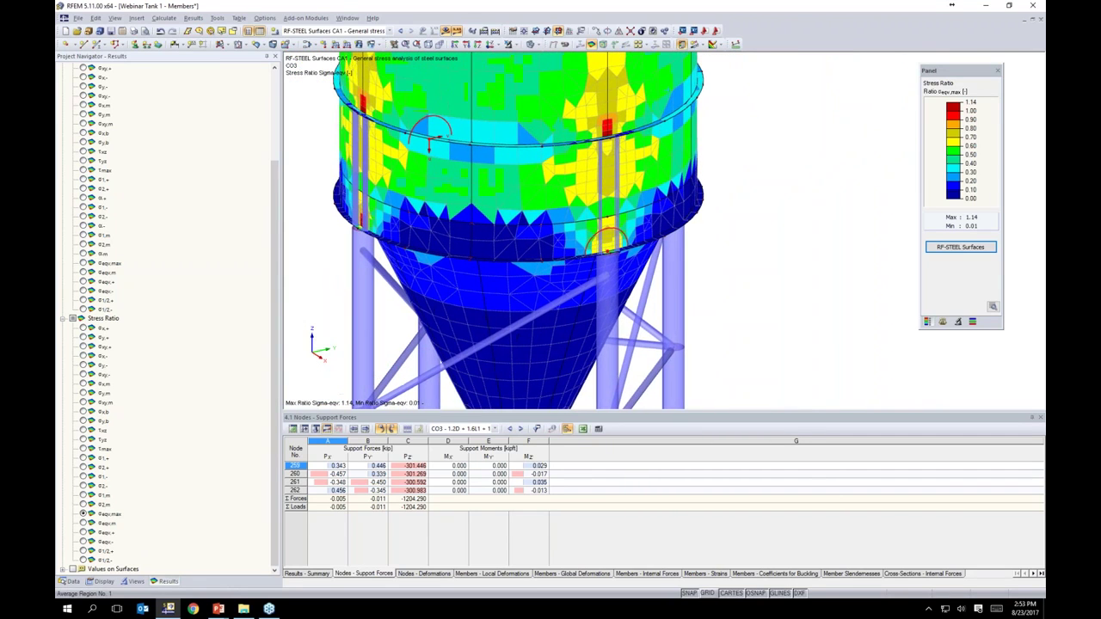
middle_click_drag(378, 232, 737, 211, "ctrl")
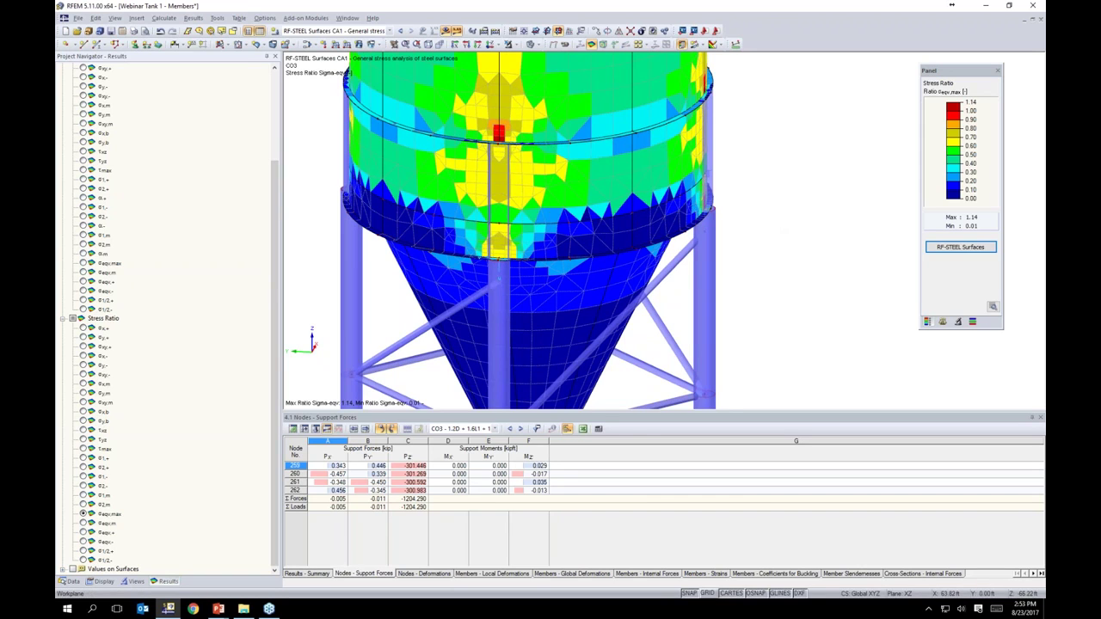
Switch to the Webinar Tank 1 - Average Regions model and view its ring and column connection area.
left_click(347, 18)
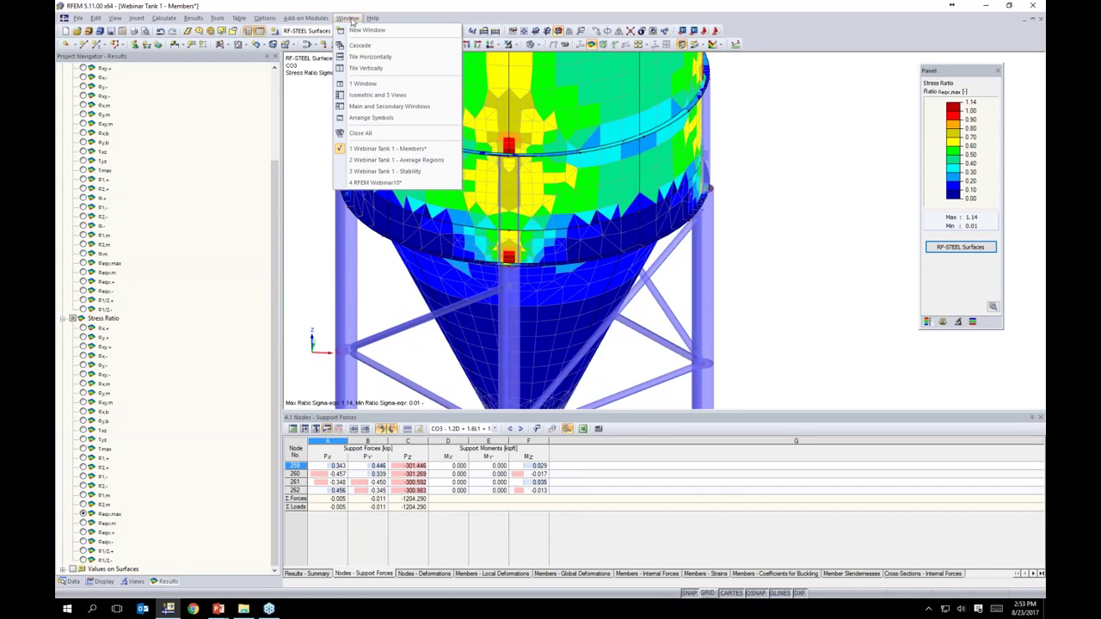
left_click(396, 160)
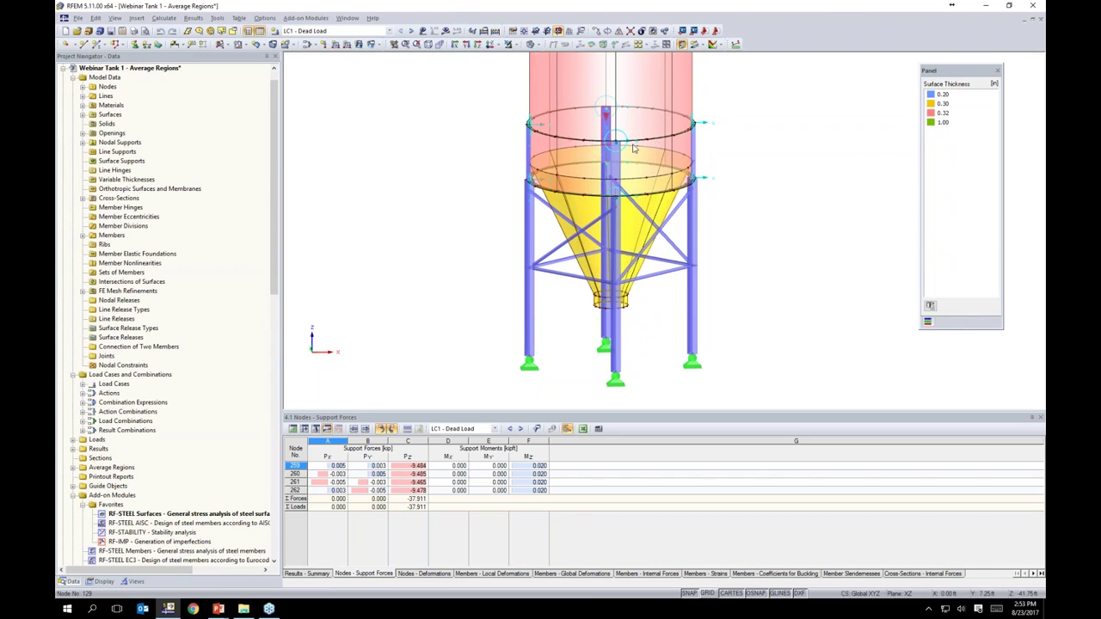
scroll(719, 160, "up", 4)
middle_click_drag(714, 177, 800, 207, "ctrl")
Inspect the circular average regions at the column connections in wireframe display and return to the transparent solid display.
left_click(530, 44)
left_click(545, 59)
scroll(565, 218, "up", 6)
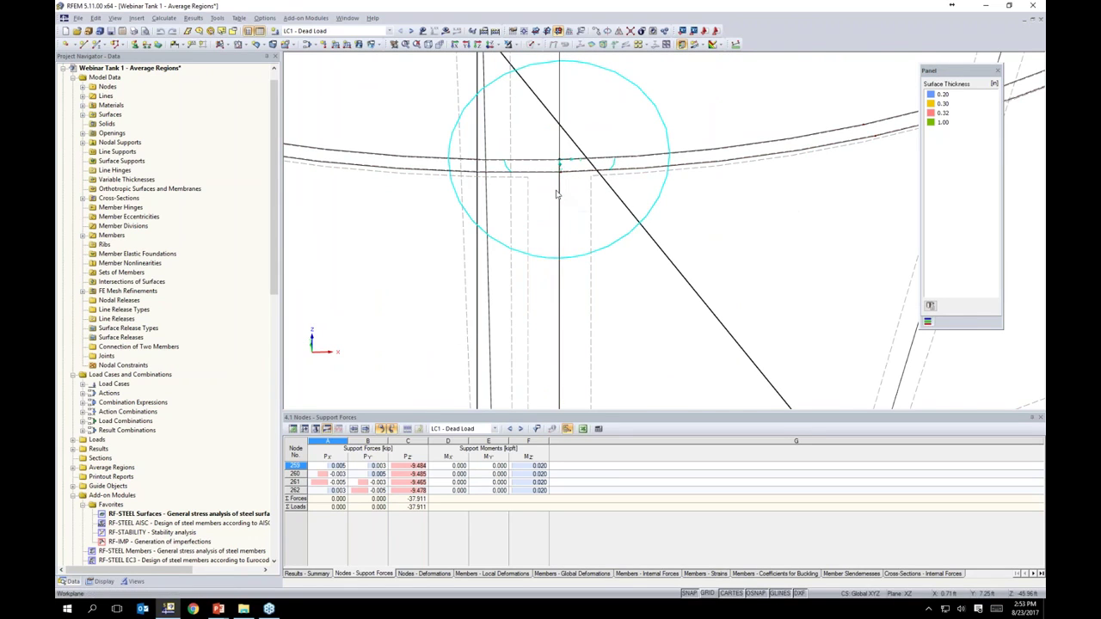
scroll(557, 194, "down", 2)
scroll(557, 194, "down", 5)
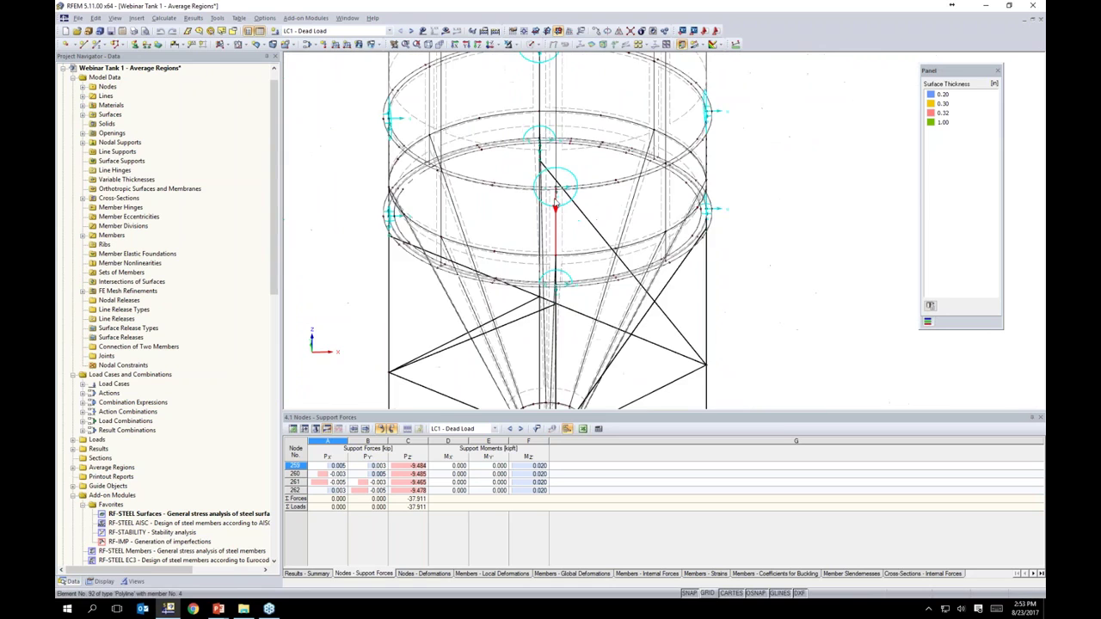
left_click(532, 44)
left_click(582, 79)
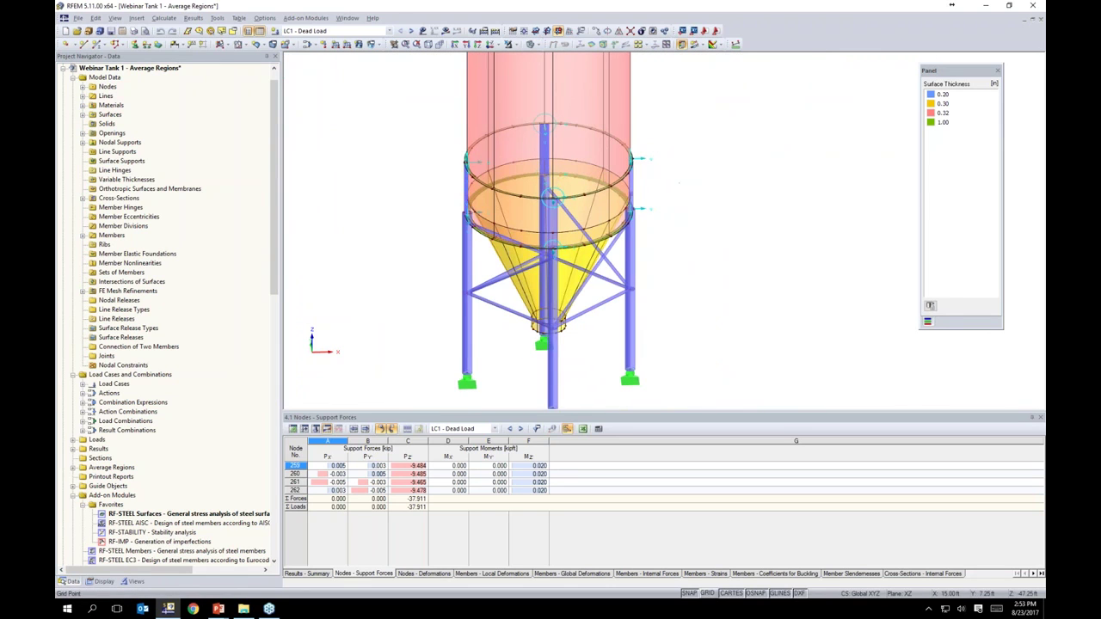
Make RF-STEEL Surfaces CA1 the current case and open its stress results by load case.
middle_click_drag(733, 184, 736, 195)
left_click(327, 31)
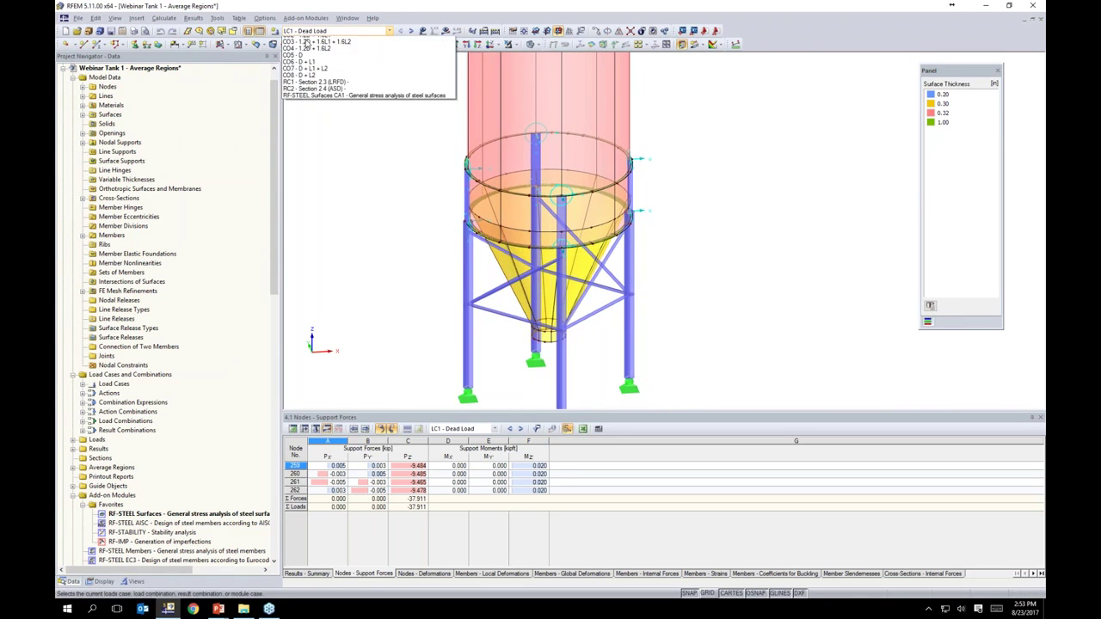
left_click(314, 127)
left_click(302, 18)
left_click(300, 29)
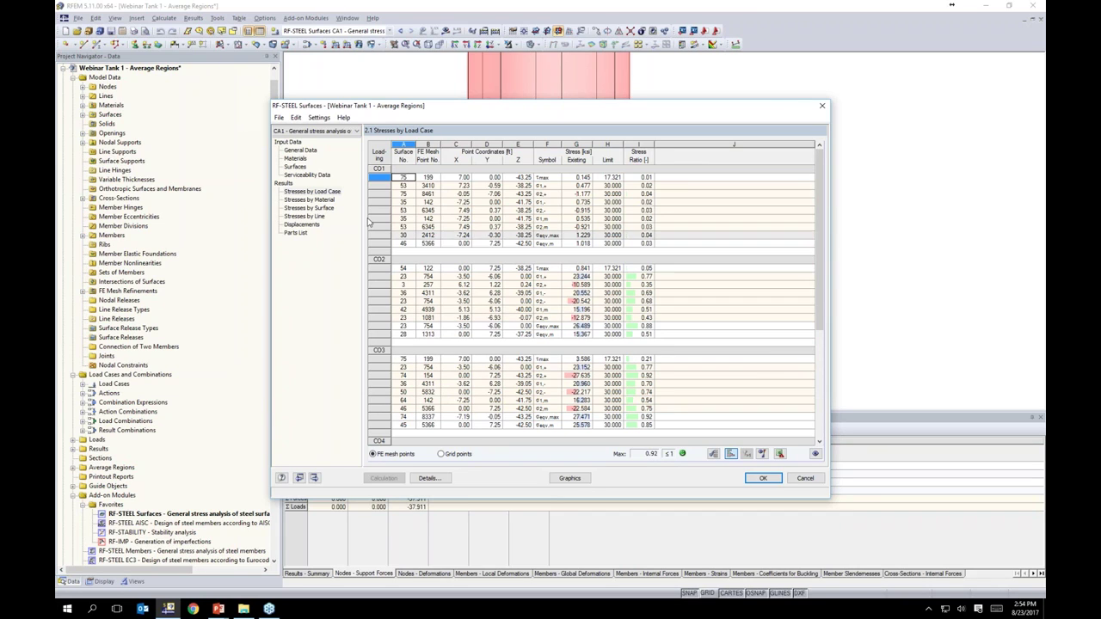
Review the surface displacements and the parts list in RF-STEEL Surfaces and close the module.
left_click(301, 223)
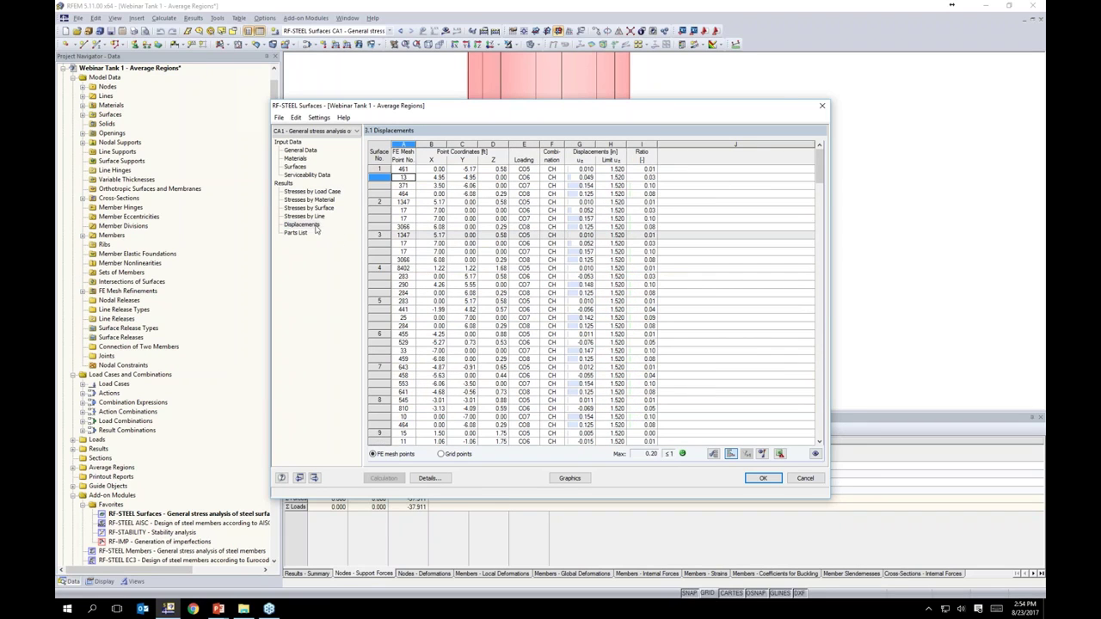
left_click_drag(821, 177, 820, 206)
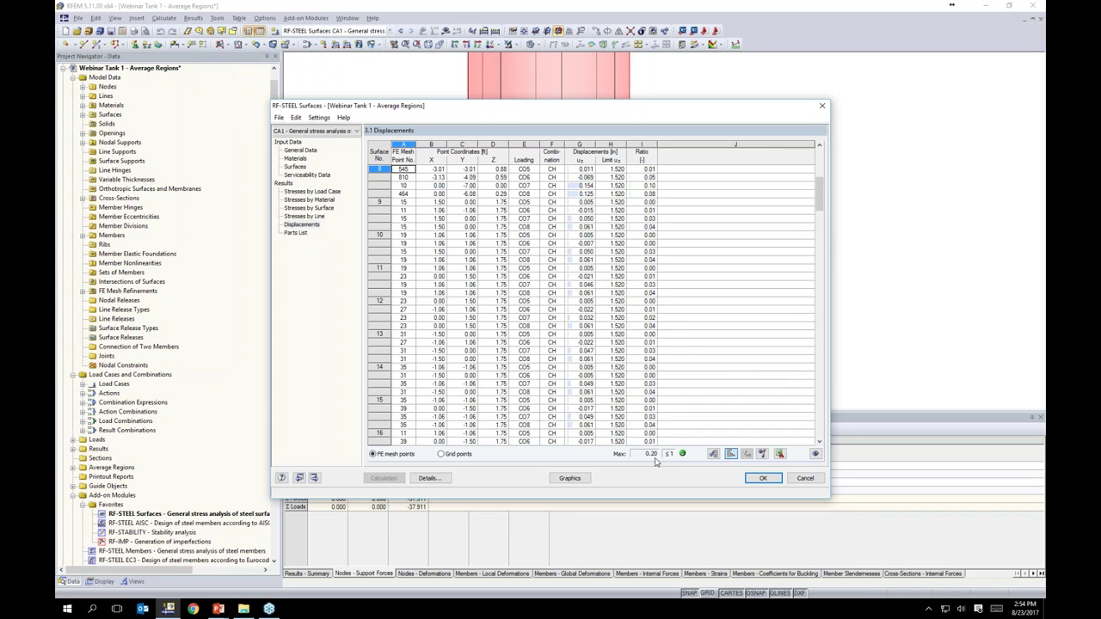
left_click(295, 232)
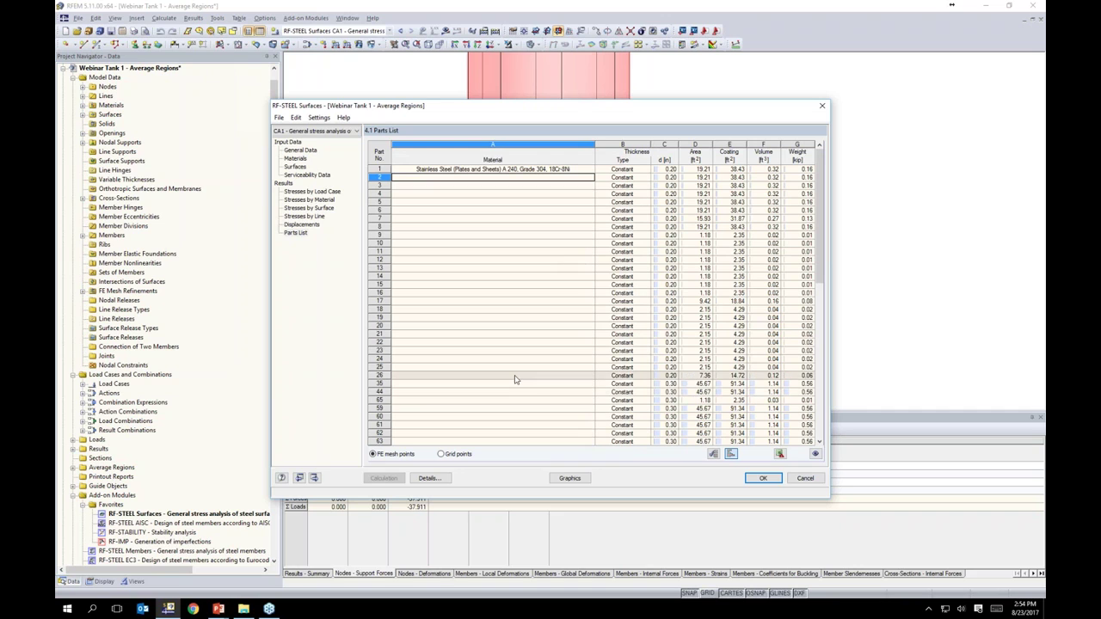
left_click(760, 479)
Open RF-STEEL AISC and graphically select column and bracing members 9-24 for design, leaving out the column parts above the lower ring.
middle_click_drag(750, 275, 671, 277)
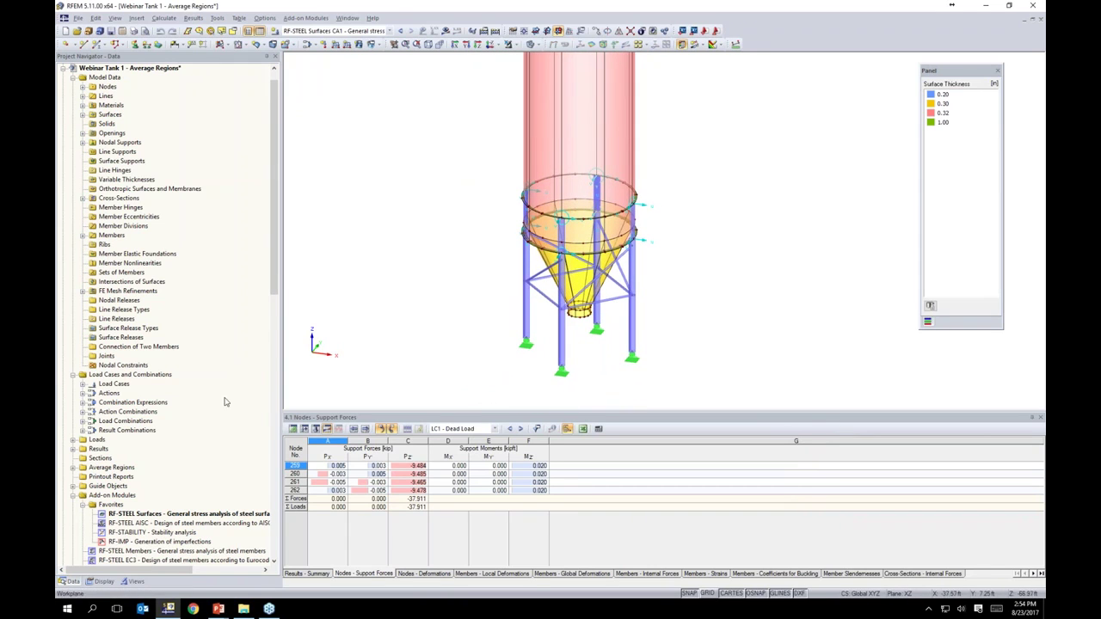
double_click(113, 526)
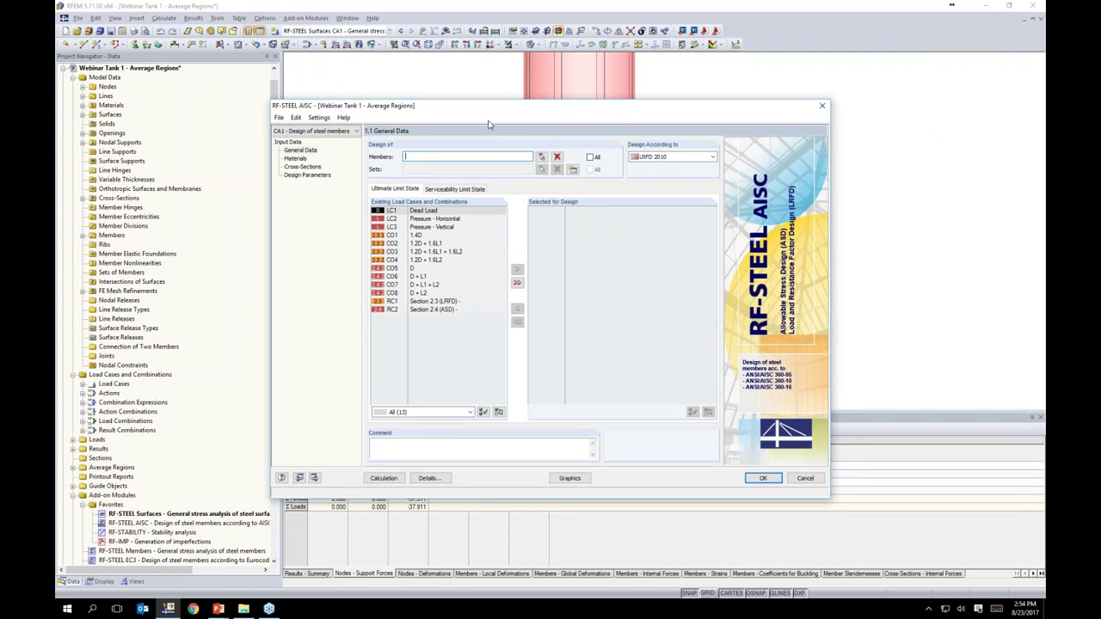
left_click_drag(488, 111, 505, 104)
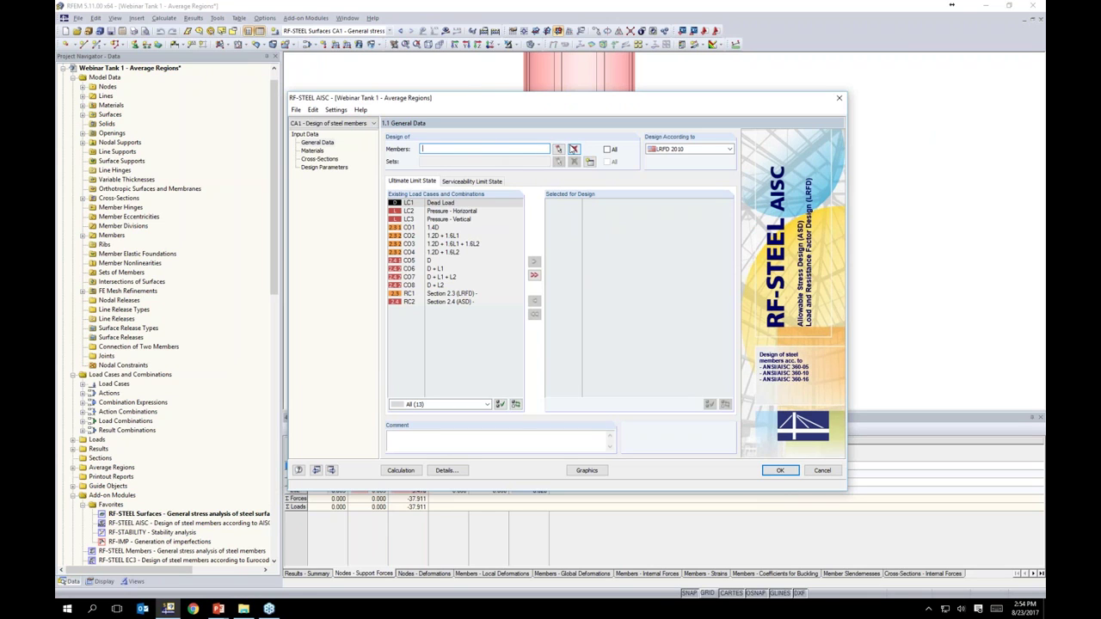
left_click(558, 149)
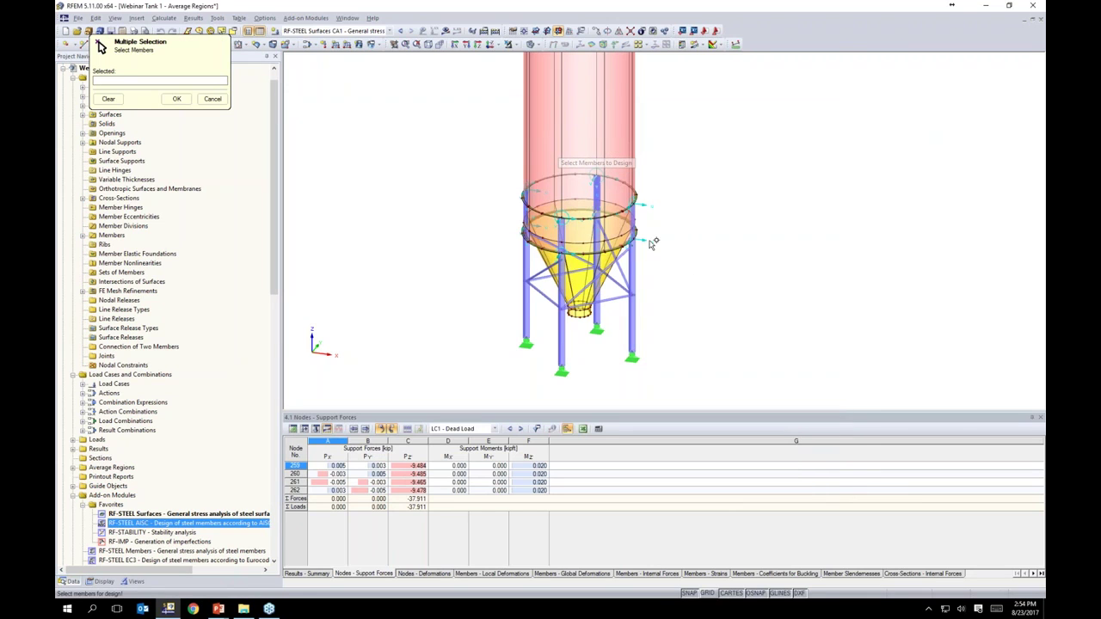
middle_click_drag(667, 270, 633, 300, "ctrl")
scroll(634, 300, "up", 3)
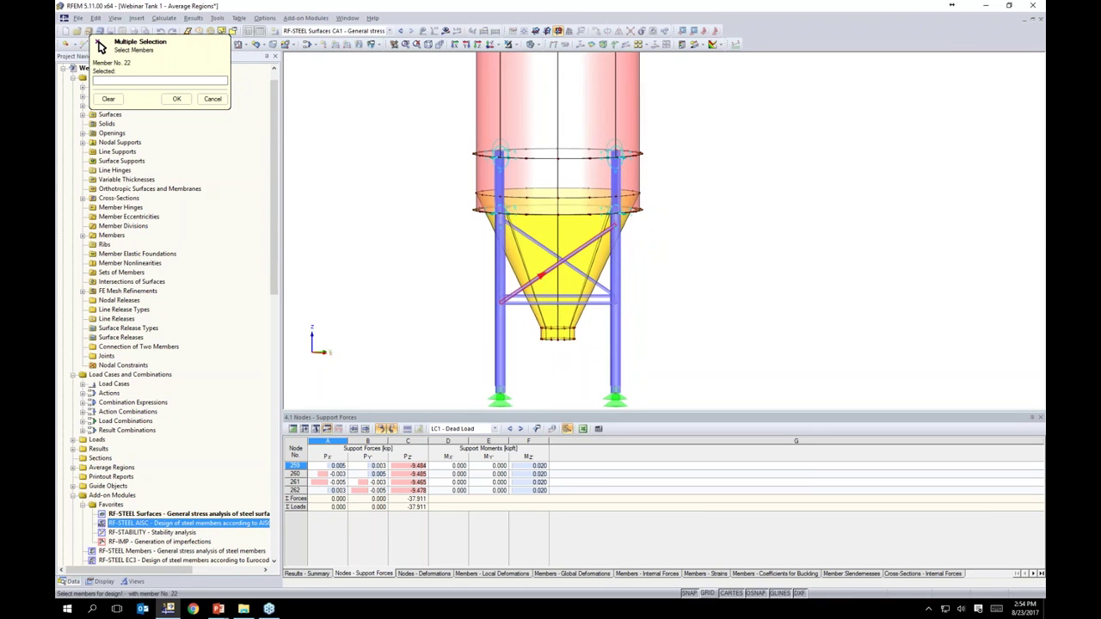
middle_click_drag(452, 215, 450, 169)
left_click_drag(451, 153, 710, 395)
middle_click_drag(674, 233, 730, 255, "ctrl")
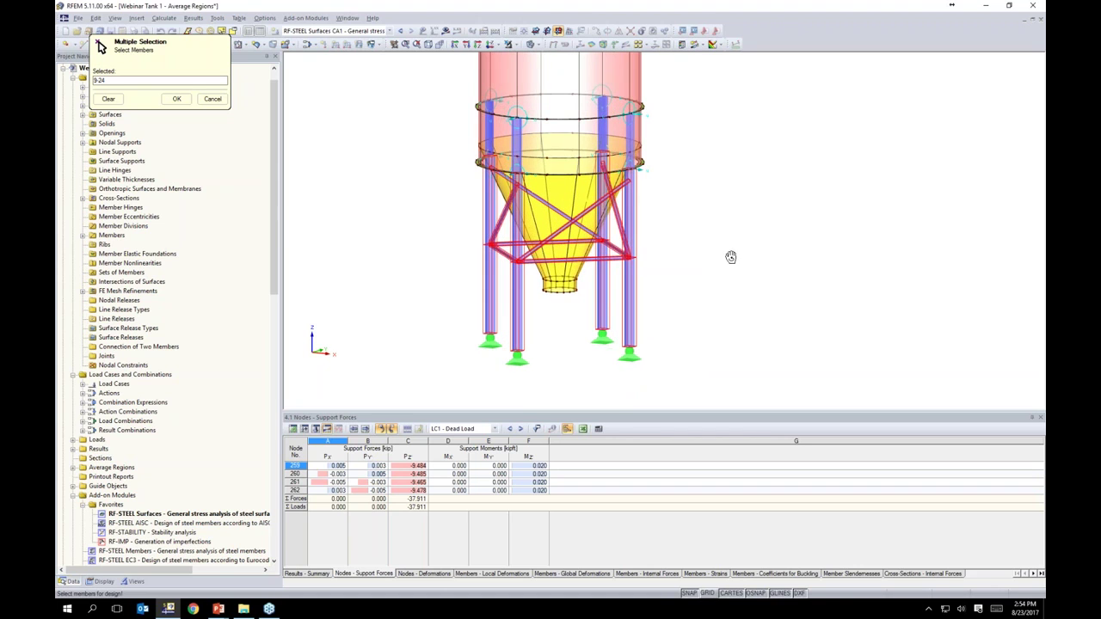
left_click(177, 99)
Keep LRFD 2010 as the design standard and assign load combinations CO1 to CO4 to the ultimate limit state design.
left_click(720, 149)
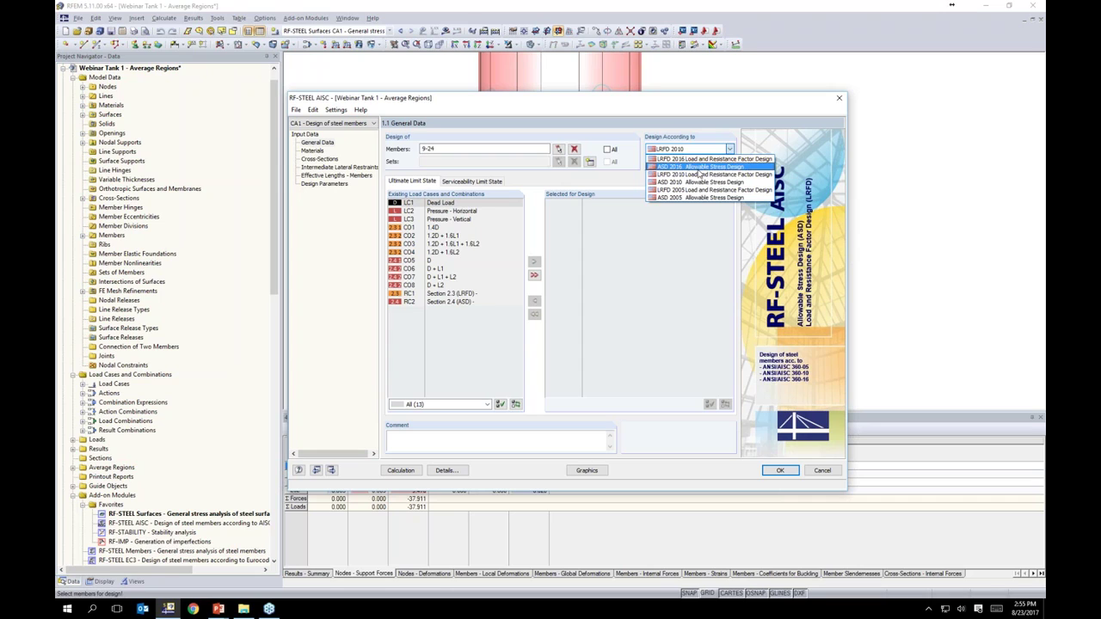
left_click(693, 176)
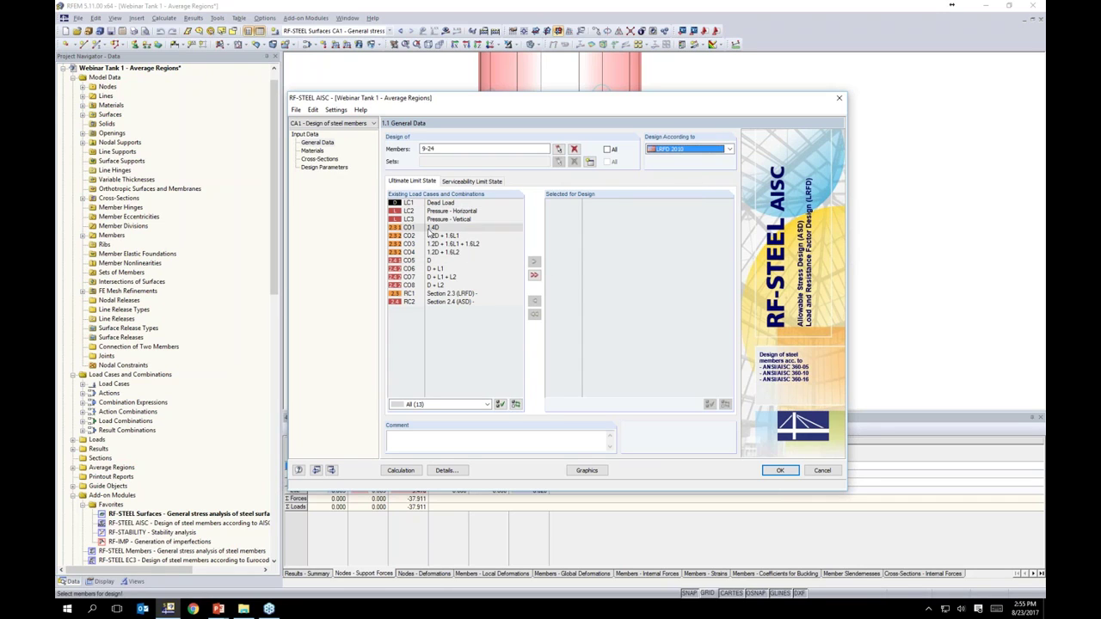
left_click(438, 227)
left_click(430, 253, "shift")
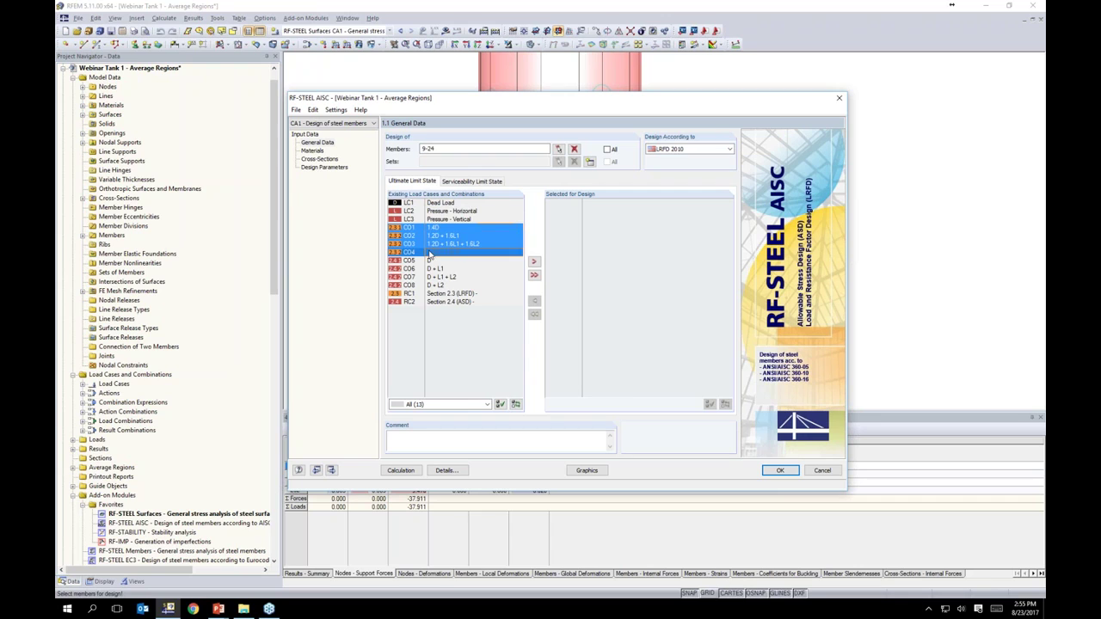
left_click(533, 260)
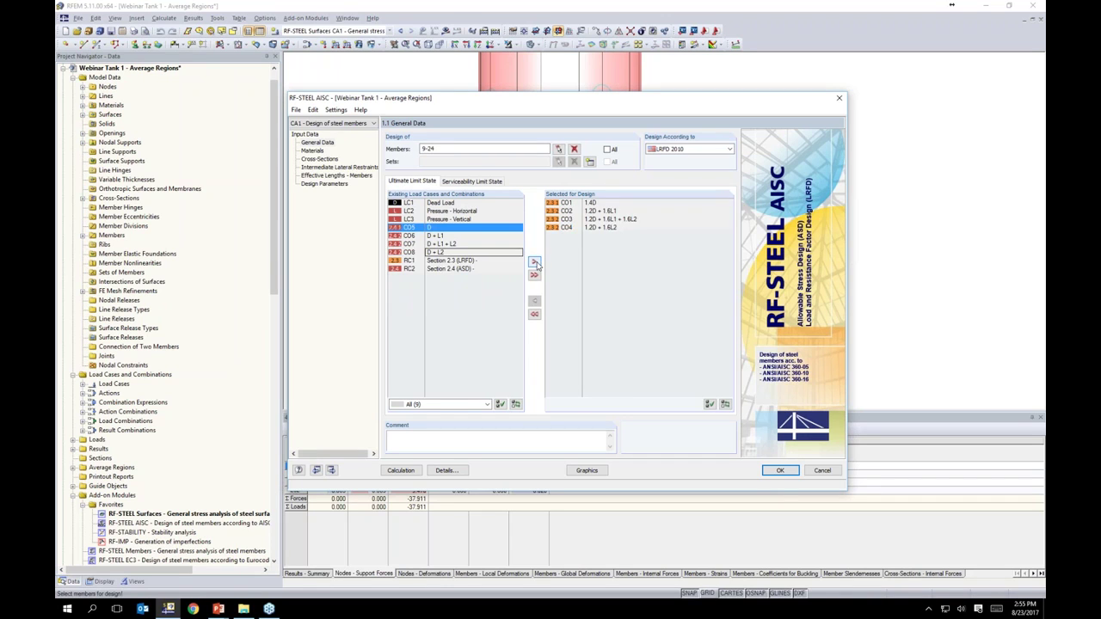
Assign load combinations CO5 to CO8 to the serviceability limit state design.
left_click(475, 181)
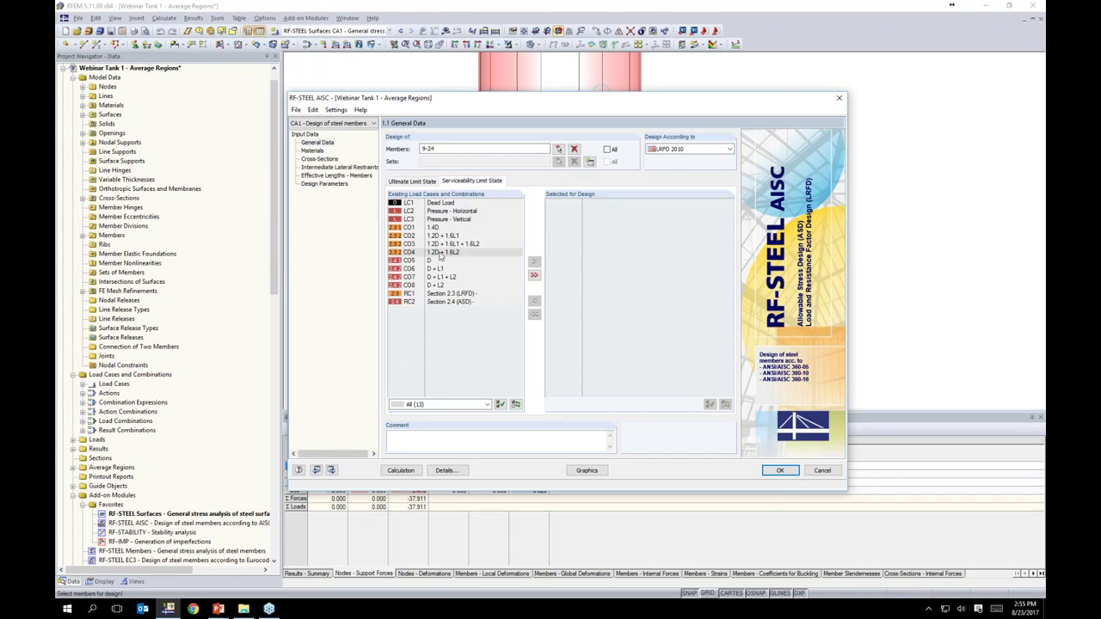
left_click(436, 286, "shift")
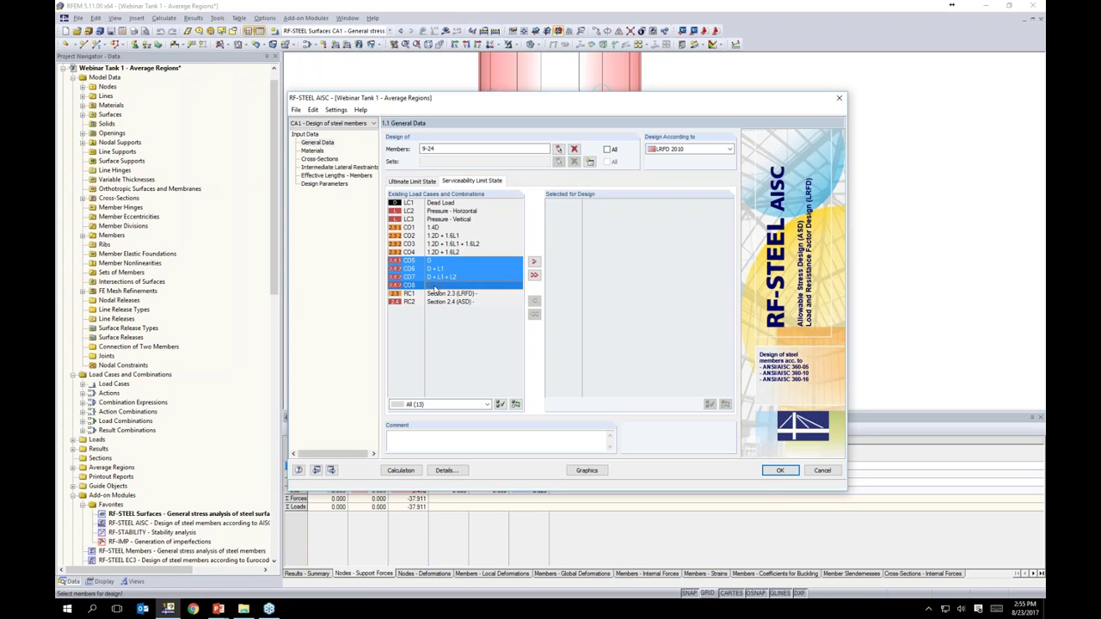
left_click(534, 262)
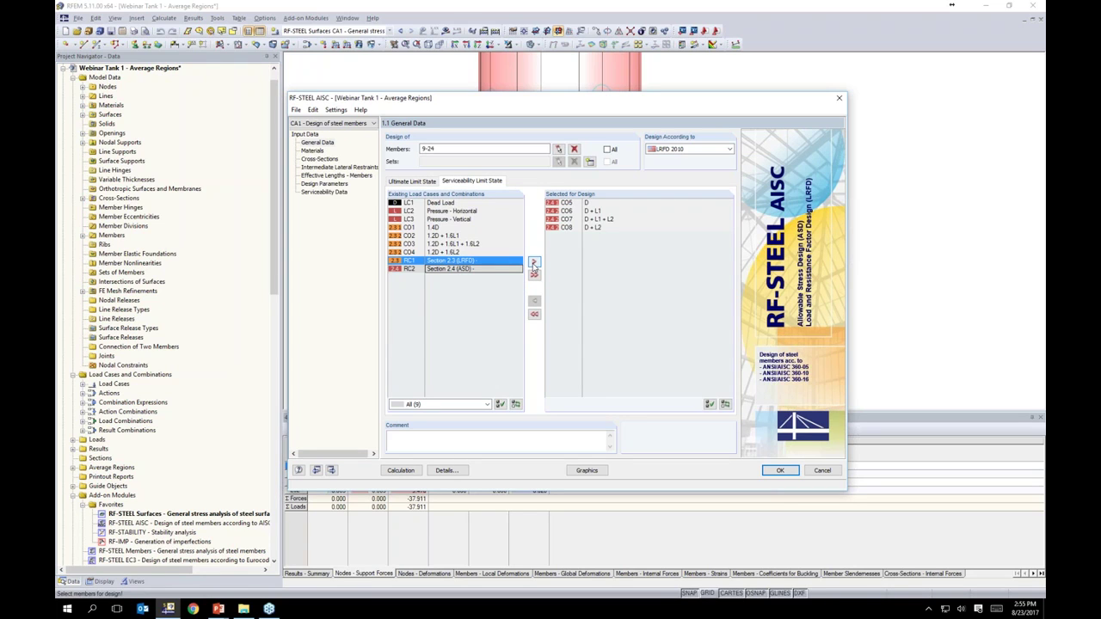
Review the Steel A53, Grade B material properties and the optimization options for the Pipes x-Strong 10 cross-section.
left_click(314, 151)
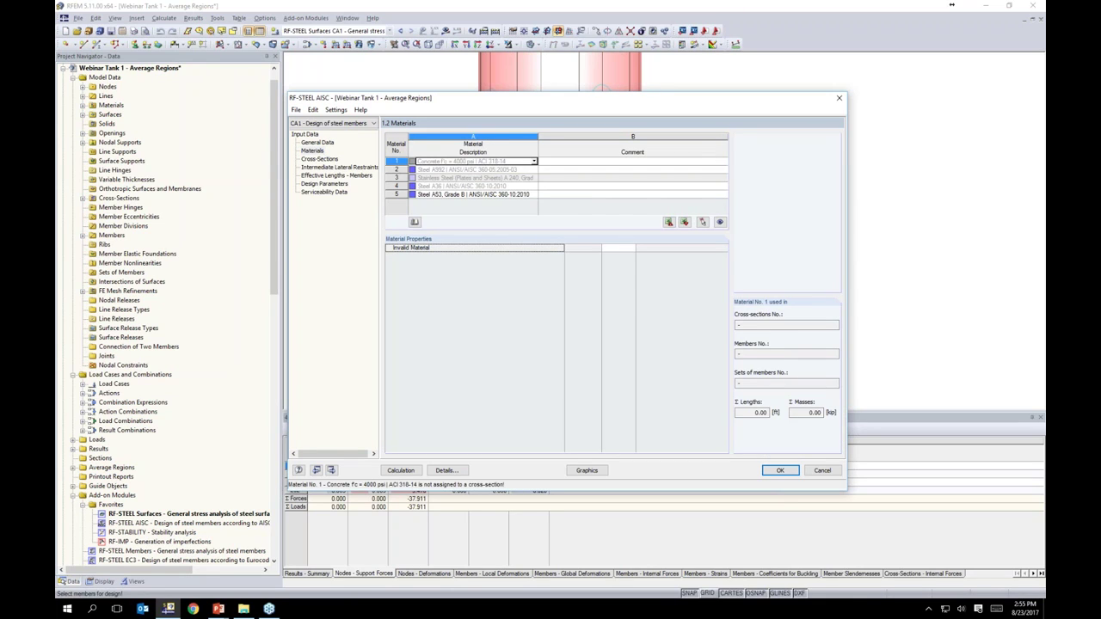
left_click(447, 194)
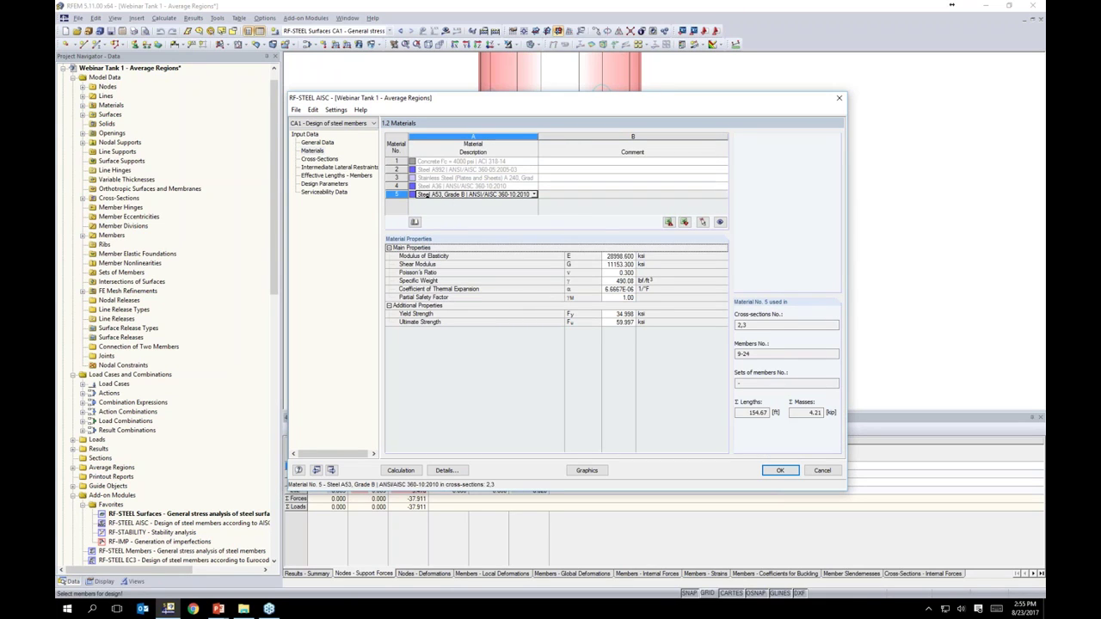
left_click(320, 159)
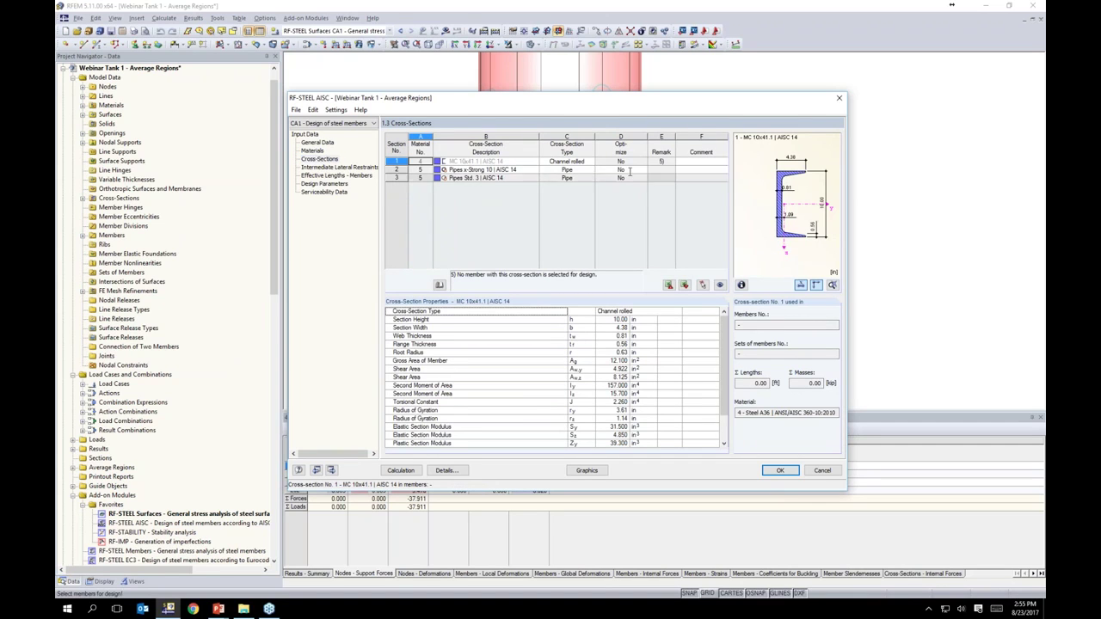
left_click(630, 170)
left_click(642, 170)
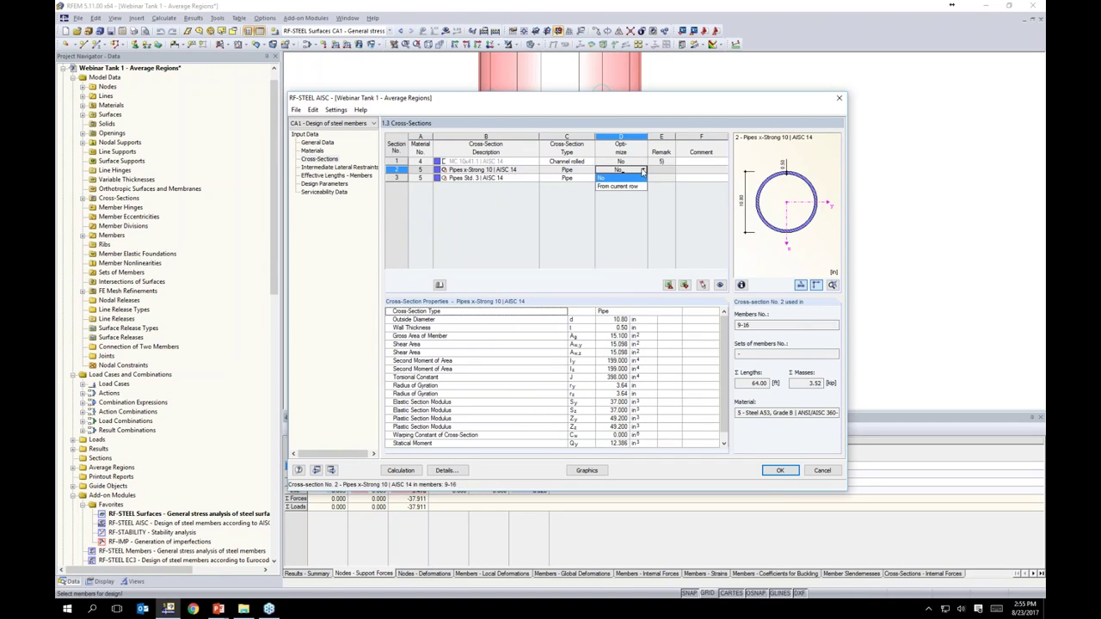
left_click(642, 170)
Review the intermediate lateral restraints, the members' effective lengths against the model, and the design parameters.
left_click(370, 168)
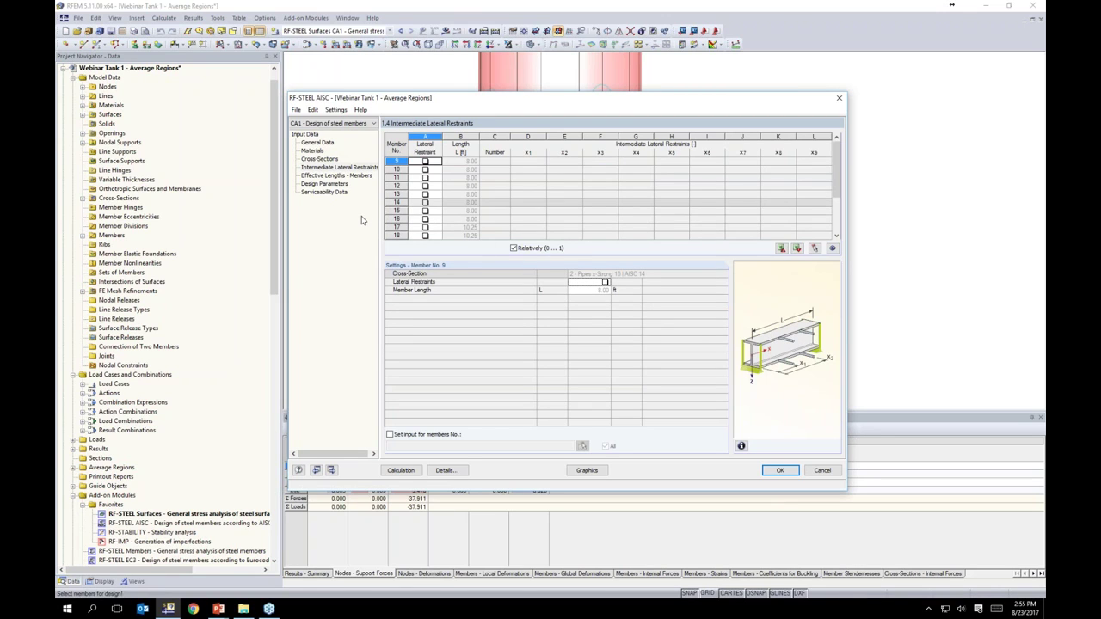
left_click(335, 176)
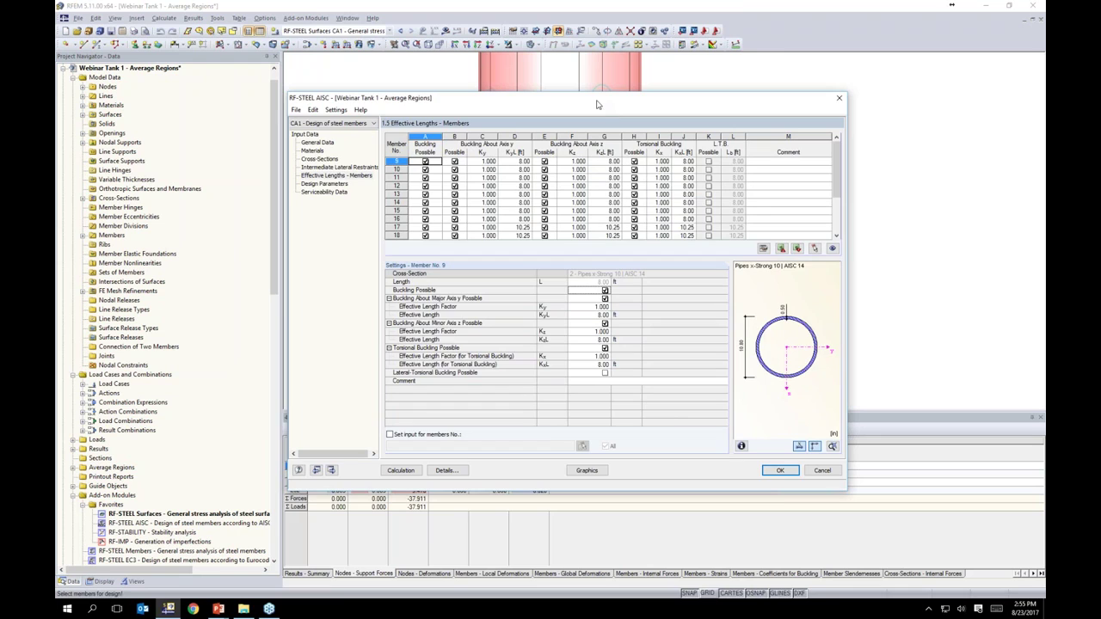
left_click_drag(597, 104, 594, 291)
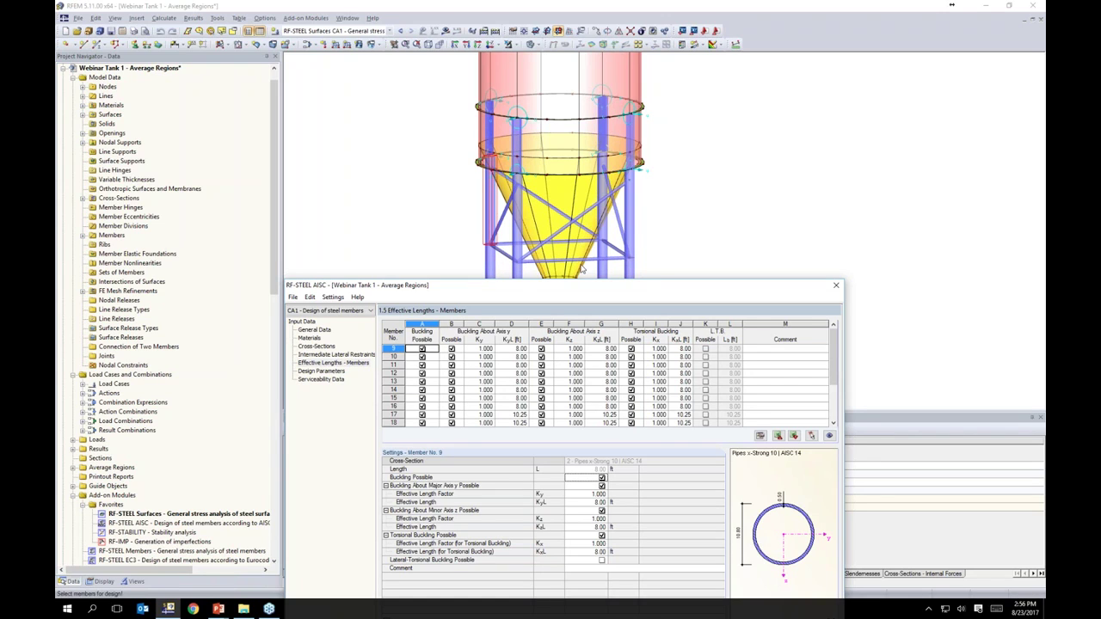
left_click_drag(520, 294, 524, 111)
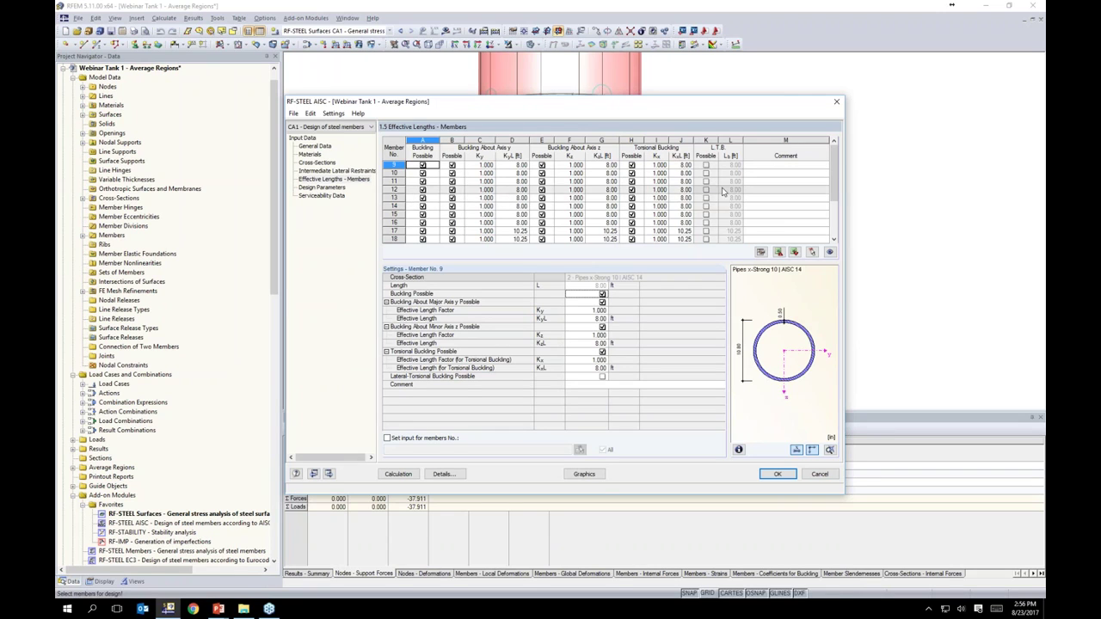
left_click(320, 187)
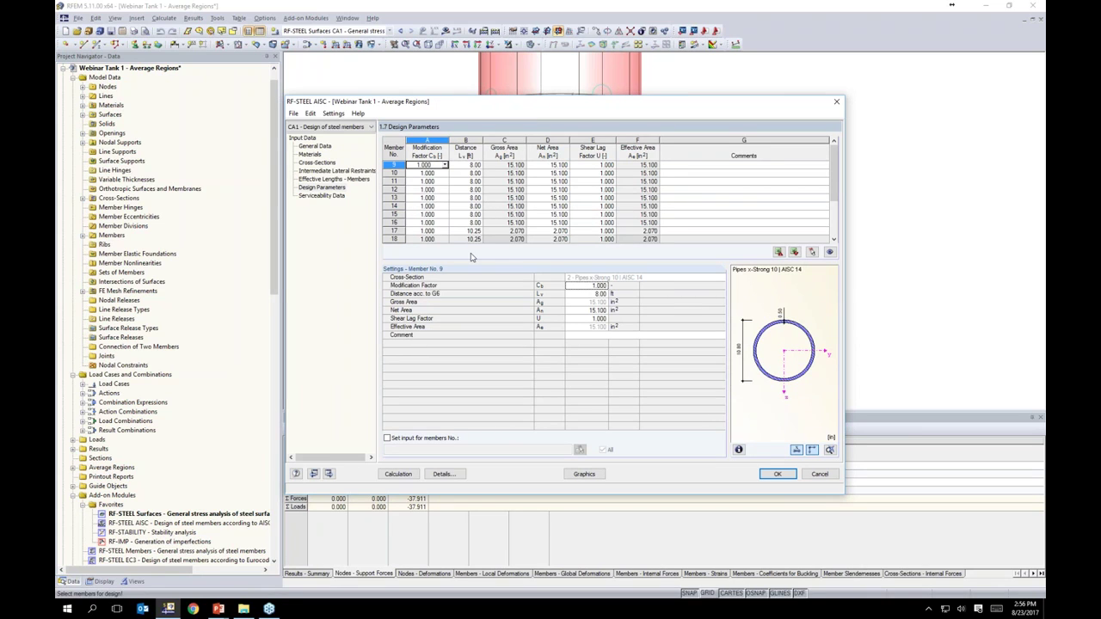
Fill in the serviceability data with reference to Member and graphically select members 9-24.
left_click(321, 196)
left_click(469, 168)
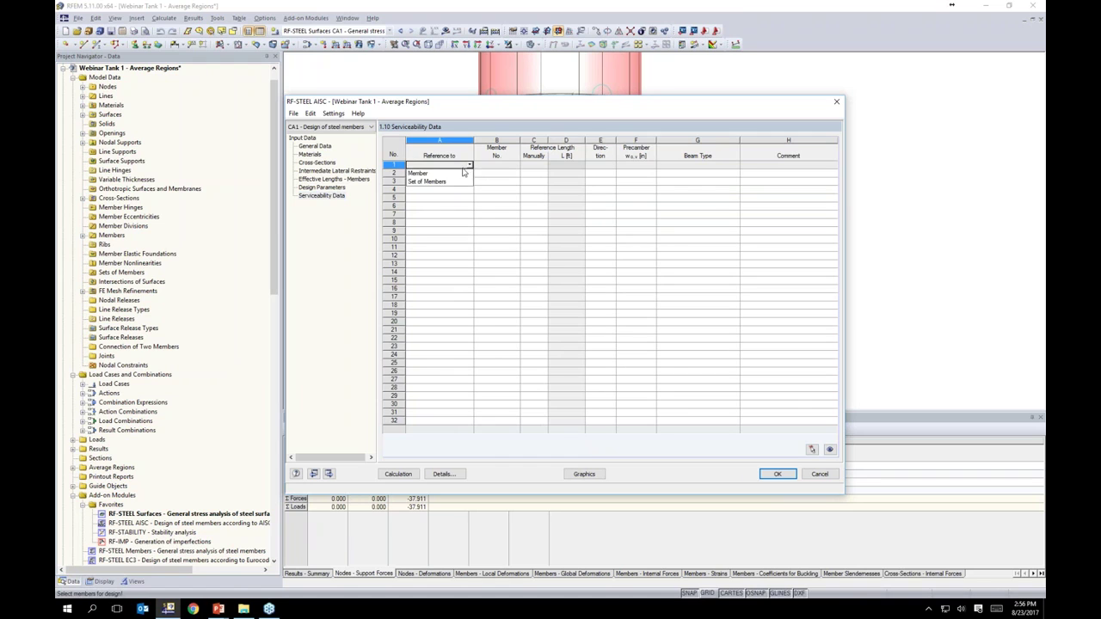
left_click(435, 175)
left_click(489, 166)
left_click(516, 164)
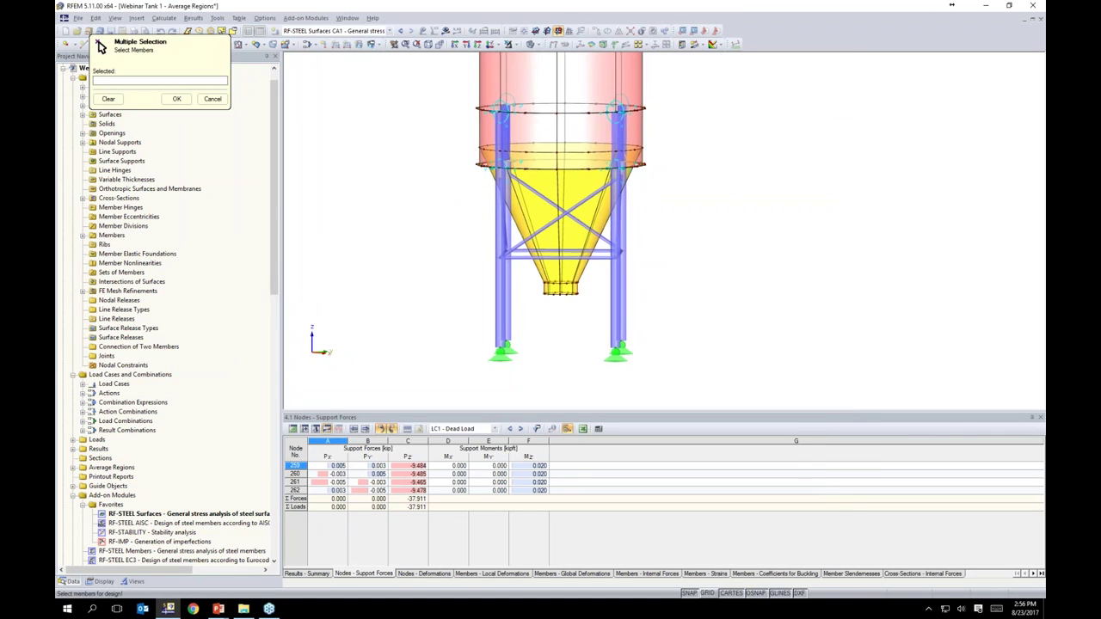
left_click_drag(462, 158, 707, 405)
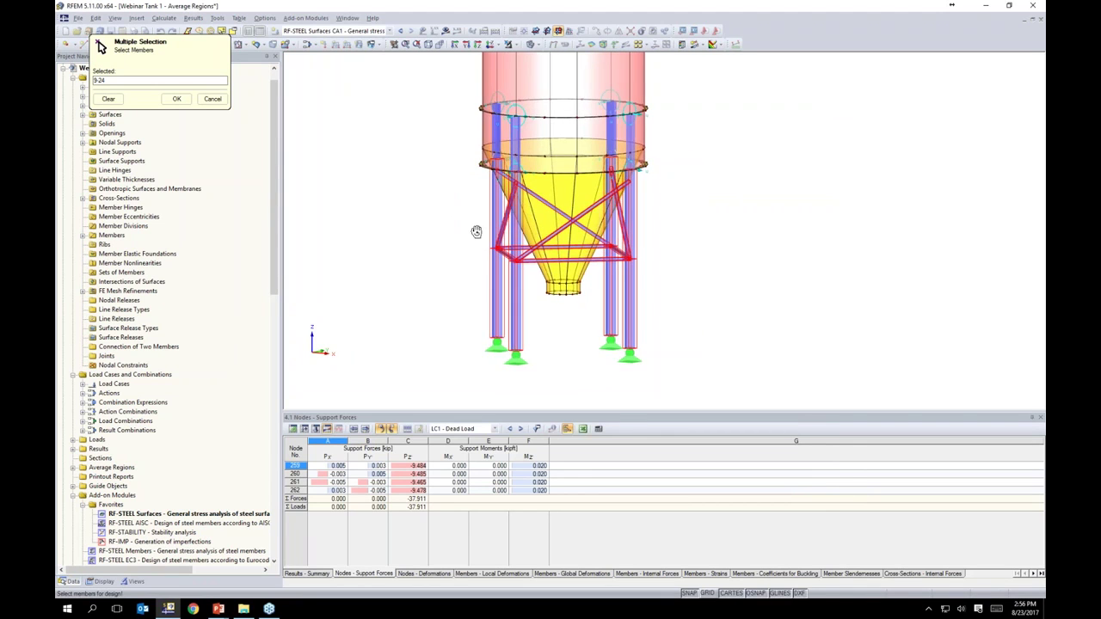
left_click(176, 99)
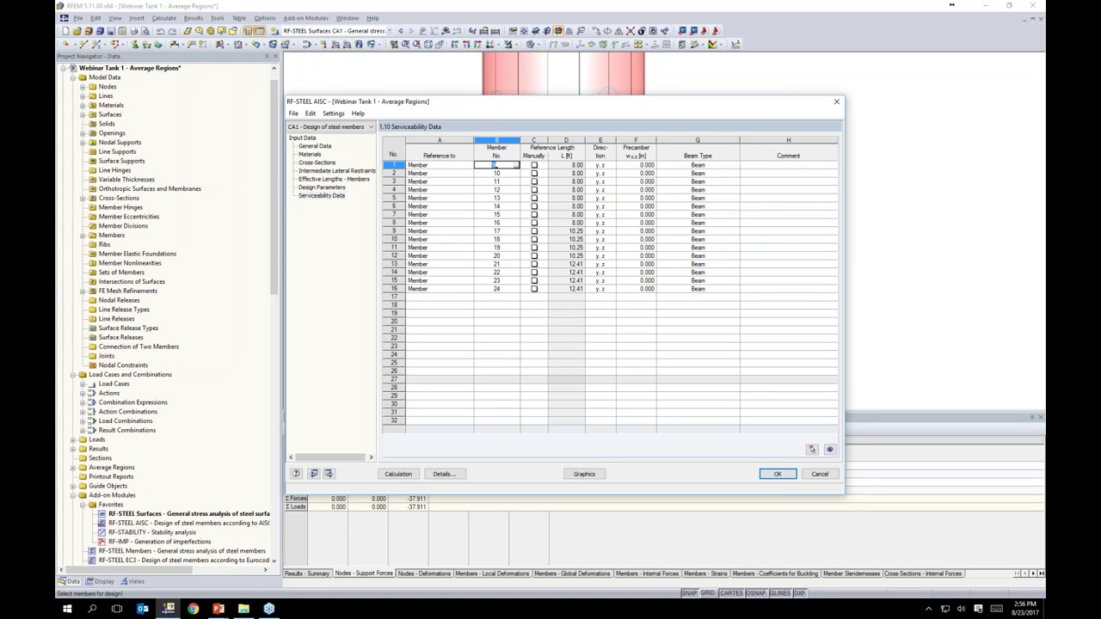
Check the limiting deflection in the LRFD 2010 design details, accept the settings and run the calculation.
left_click(443, 474)
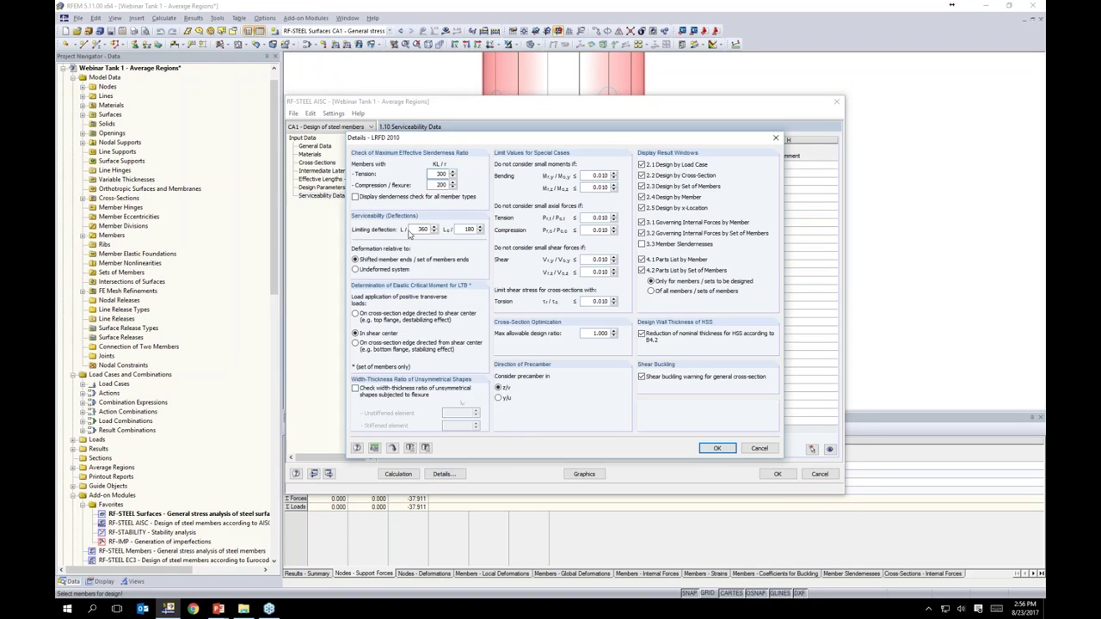
double_click(412, 228)
left_click(715, 448)
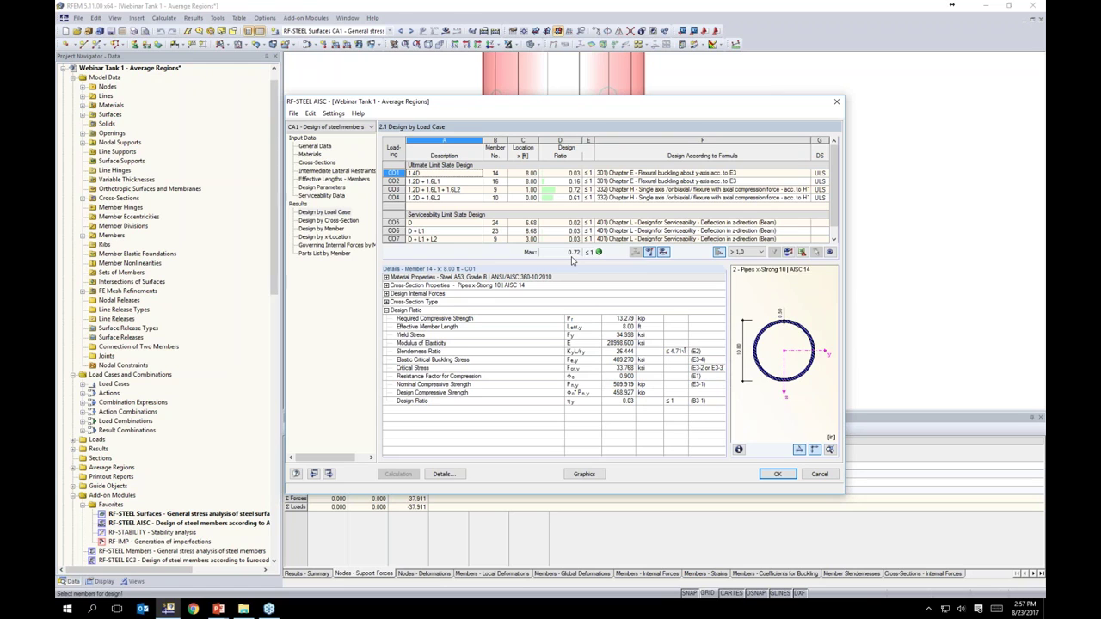
Review the design results by cross-section and by member, locating the checked members in the model.
left_click_drag(517, 106, 504, 225)
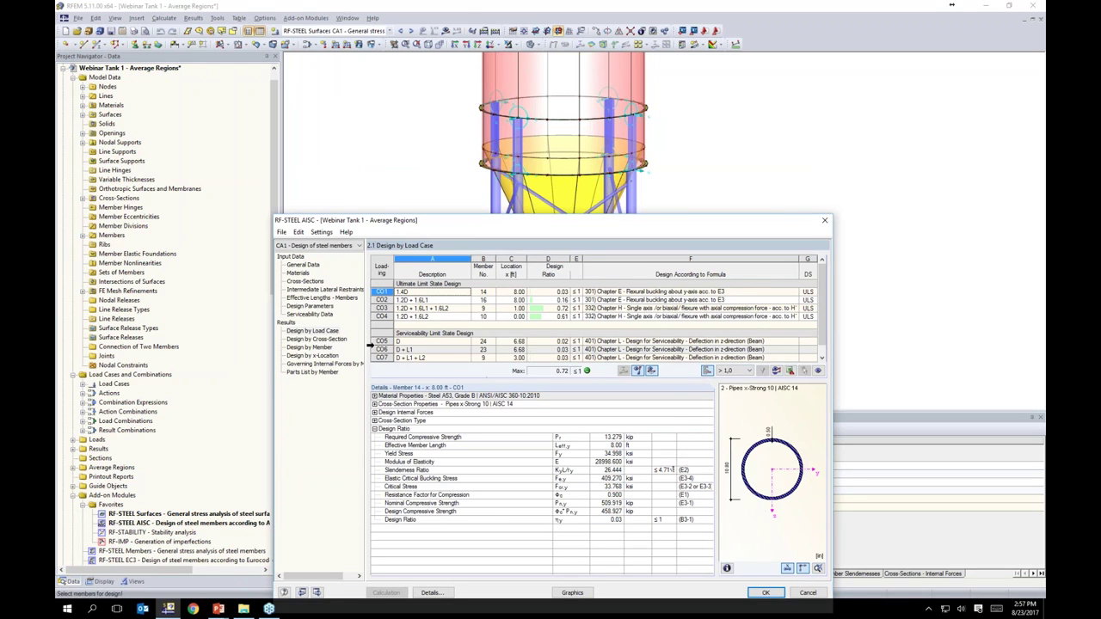
left_click(328, 339)
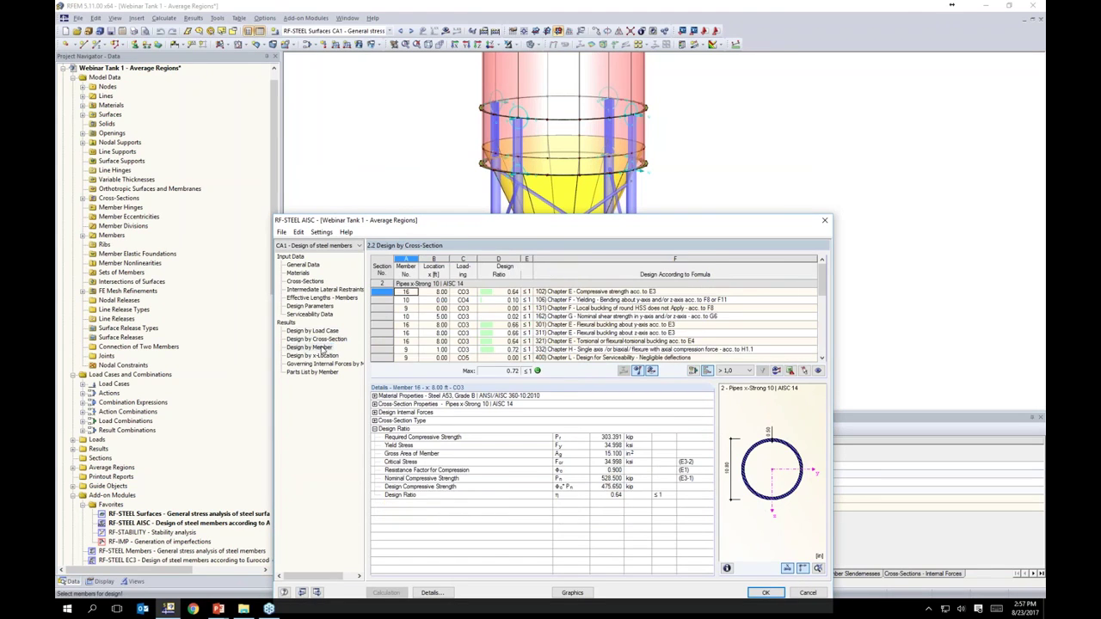
left_click(322, 348)
left_click_drag(586, 222, 569, 301)
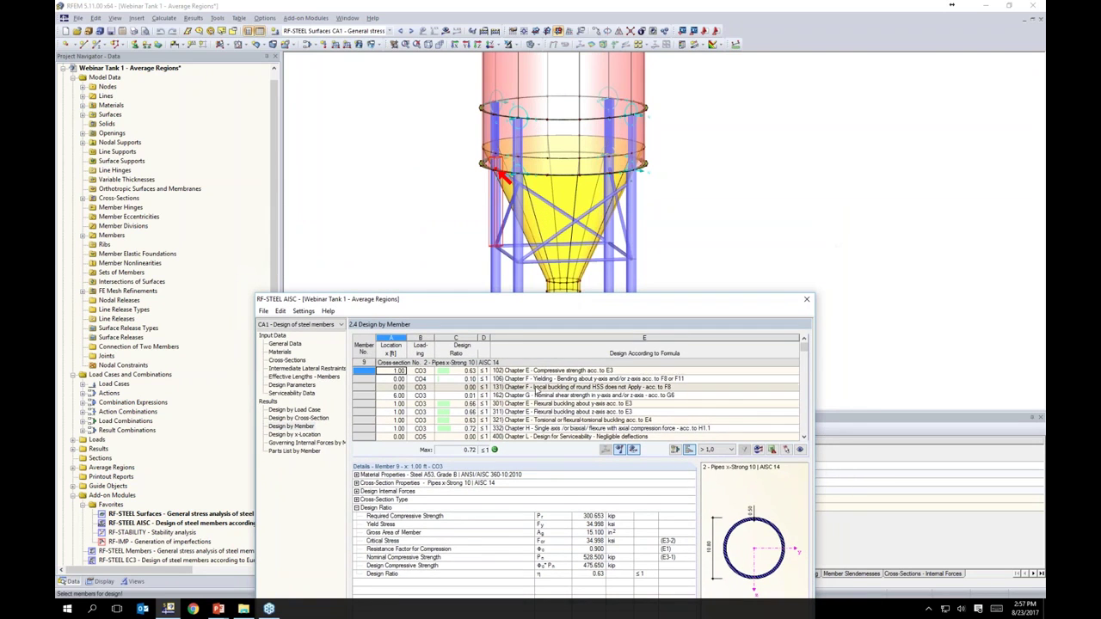
left_click(538, 389)
scroll(537, 390, "down", 6)
scroll(538, 388, "down", 3)
left_click(538, 388)
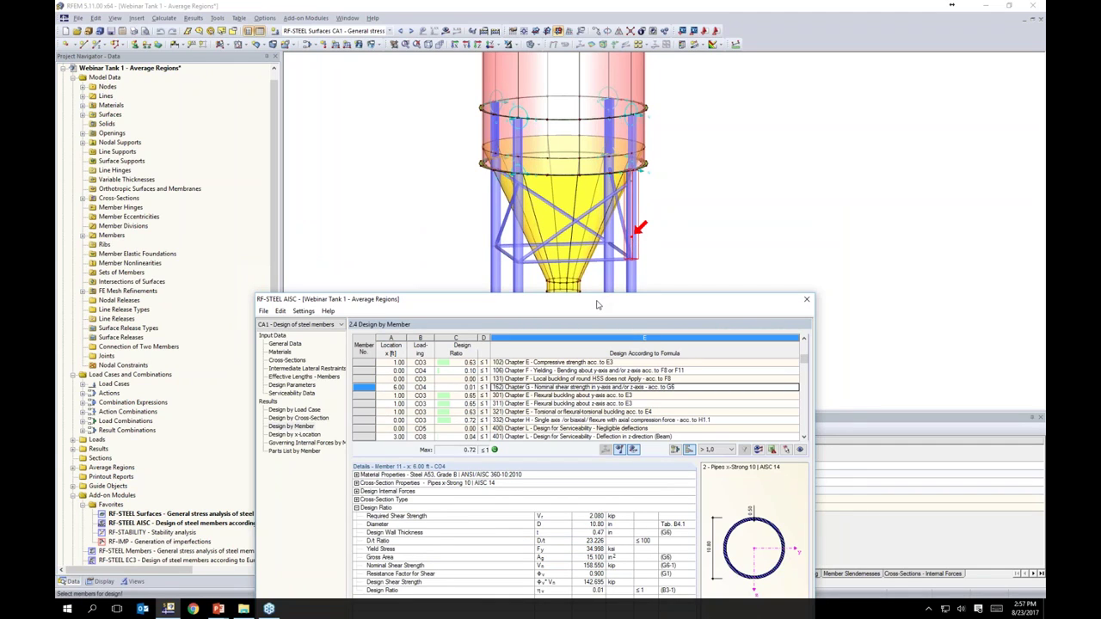
Examine the design details of member 11's compressive strength, bending yielding and local buckling checks.
left_click_drag(597, 305, 629, 138)
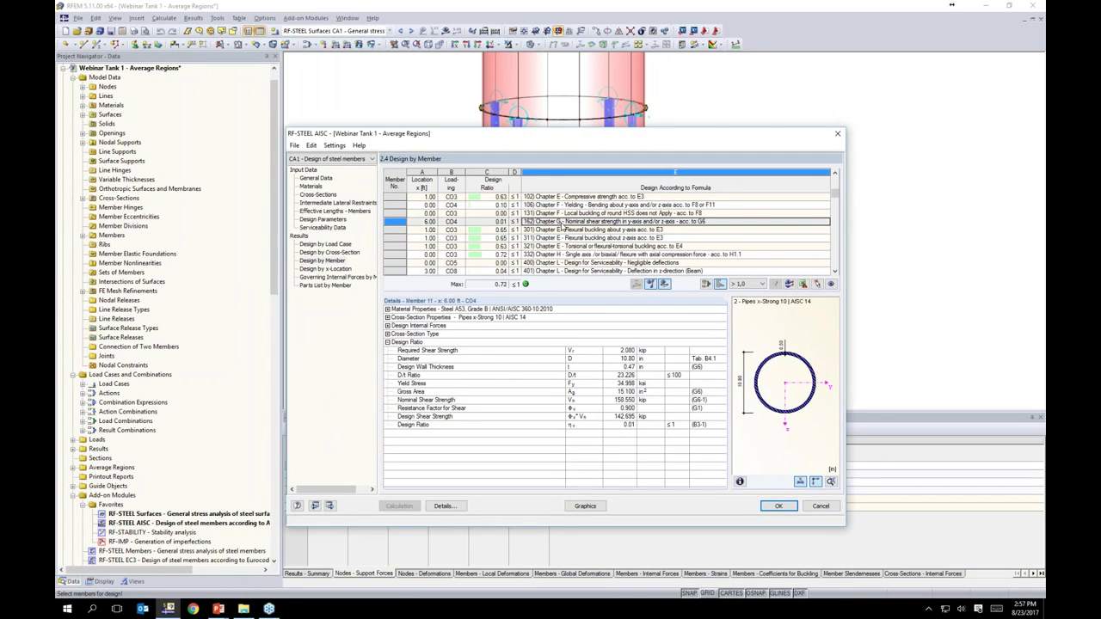
scroll(561, 226, "up", 2)
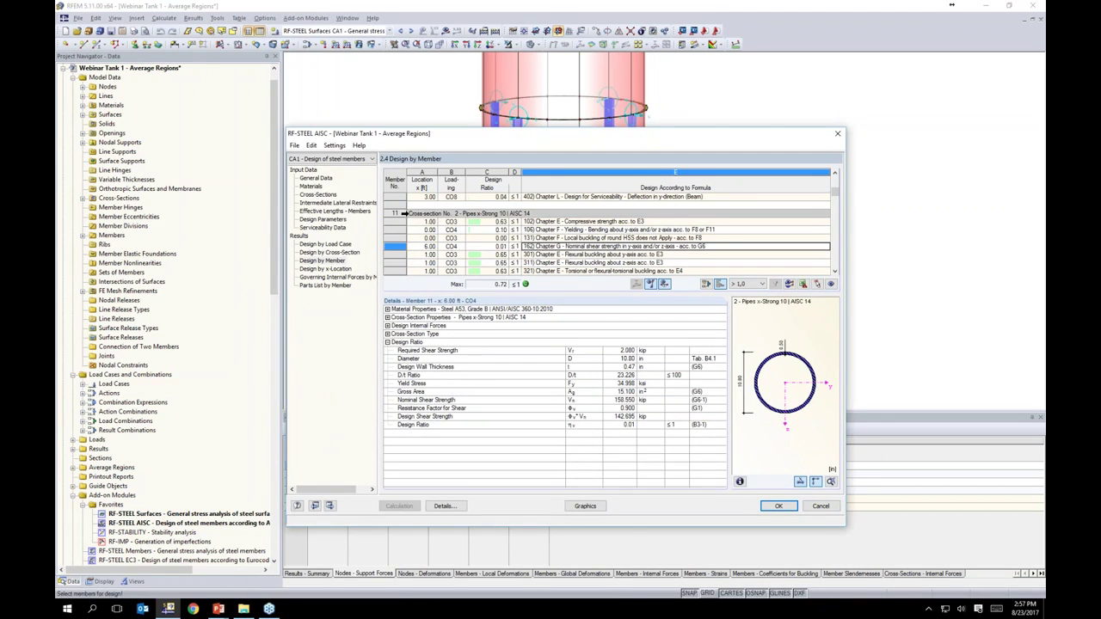
left_click(561, 223)
left_click(561, 229)
left_click(559, 238)
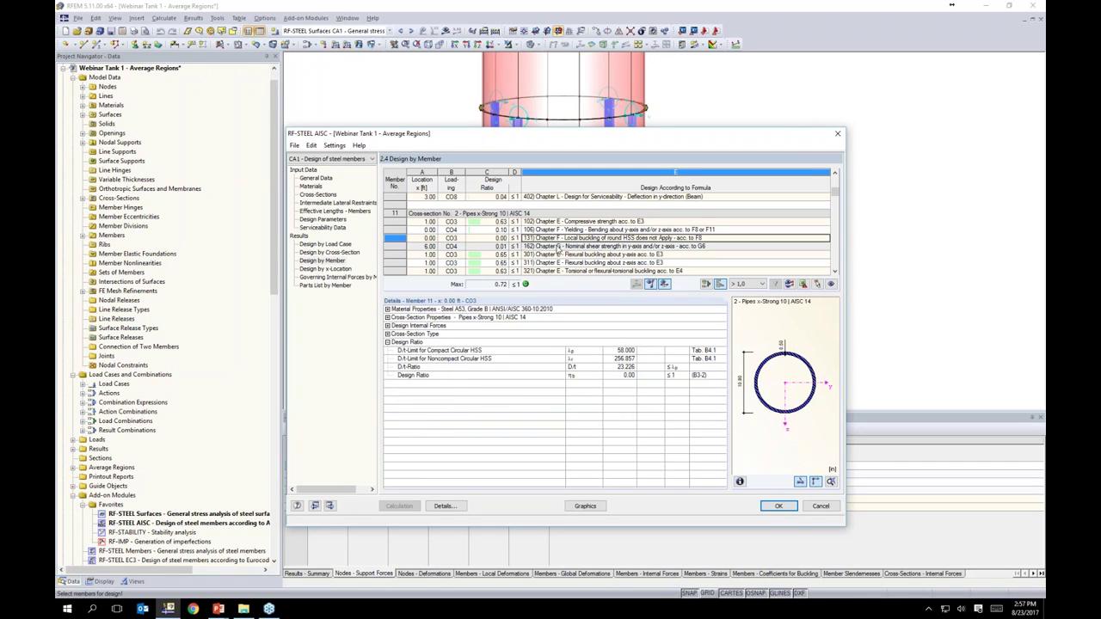
Examine member 11's shear, torsional buckling, cross-section type and serviceability deflection details, and open the parts list by member.
left_click(558, 247)
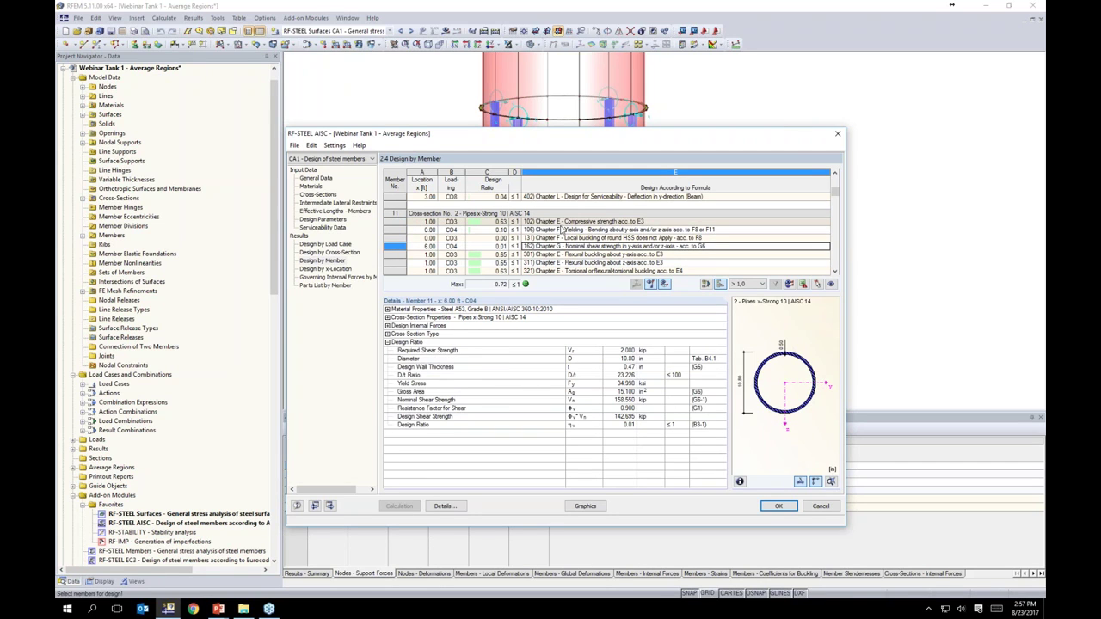
scroll(560, 250, "down", 1)
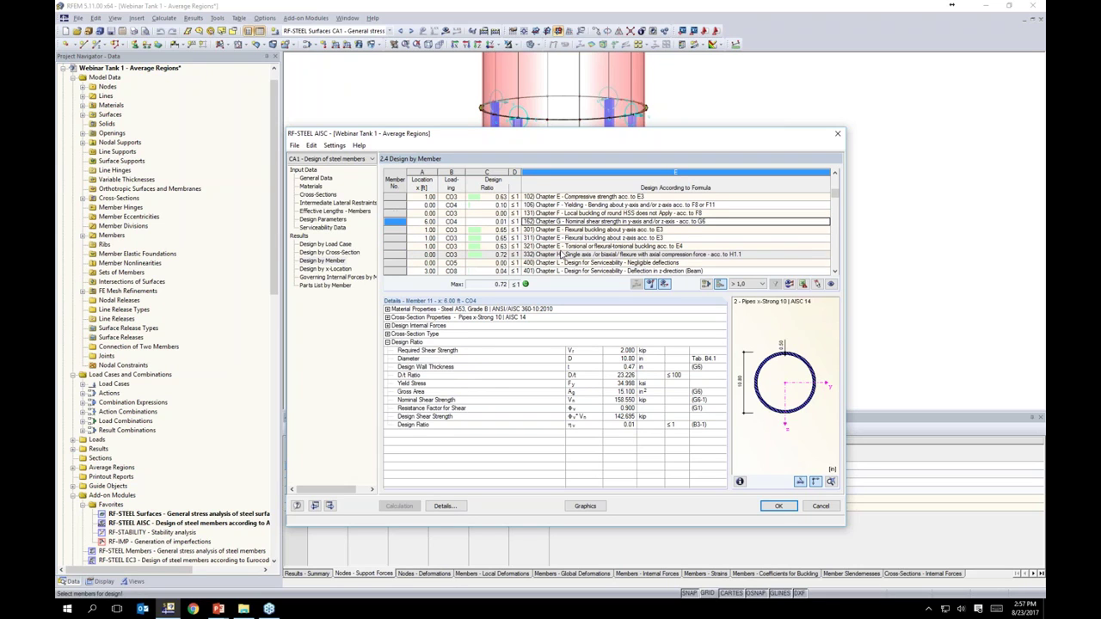
left_click(559, 246)
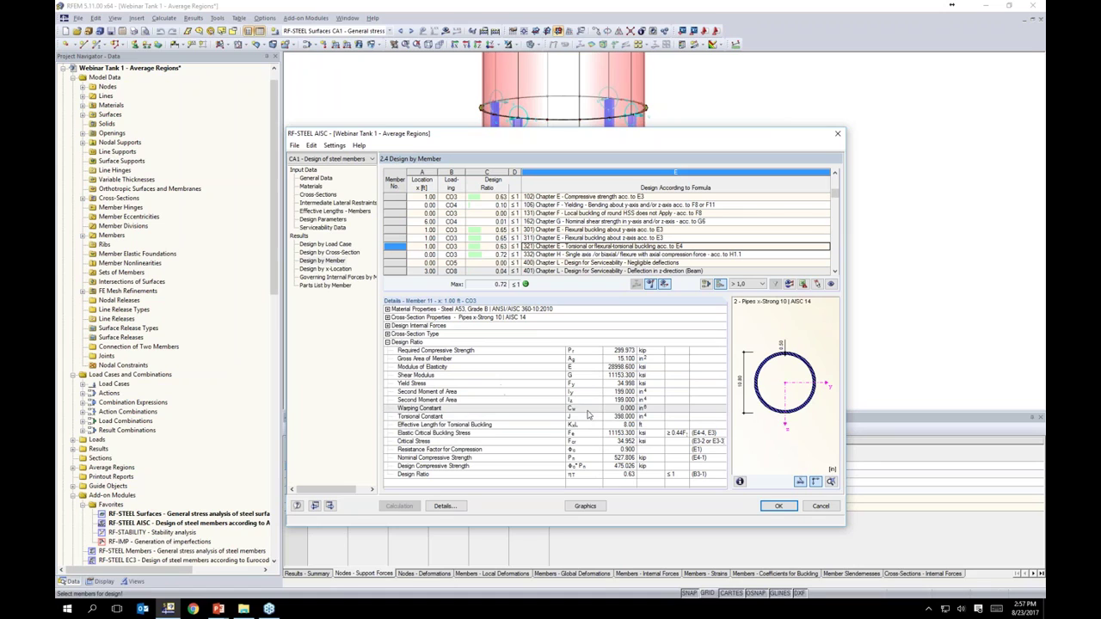
left_click(388, 334)
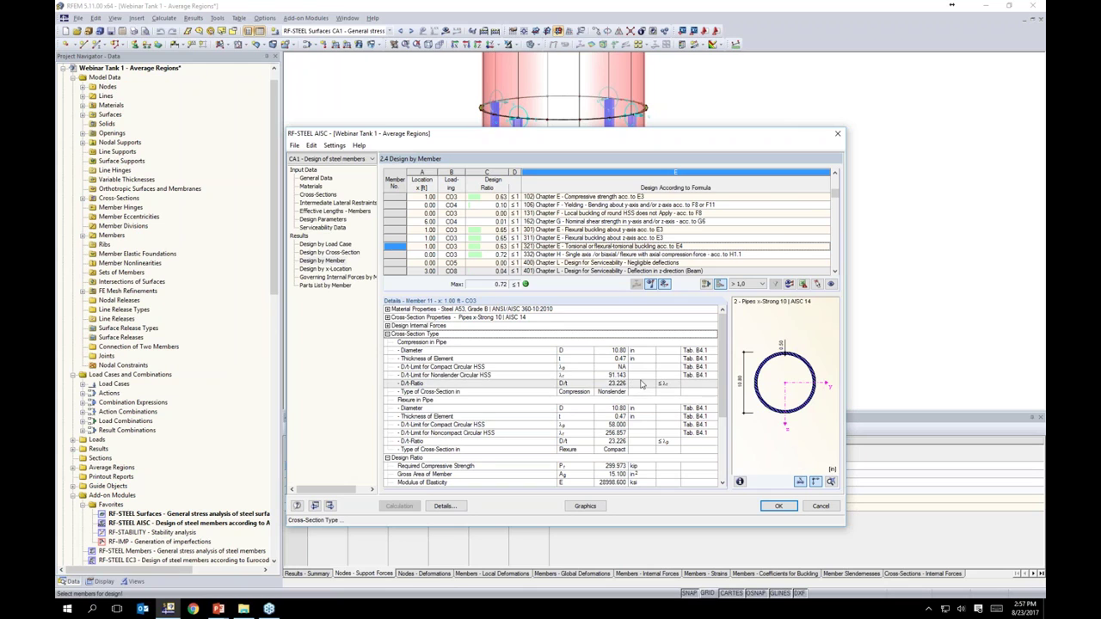
scroll(640, 384, "down", 4)
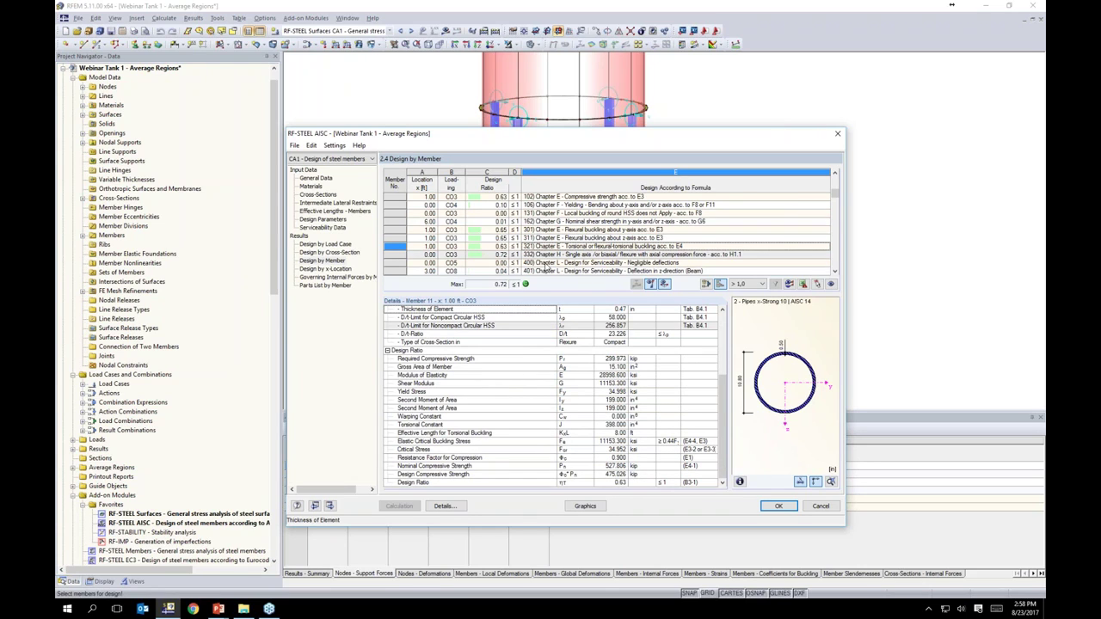
scroll(529, 246, "down", 3)
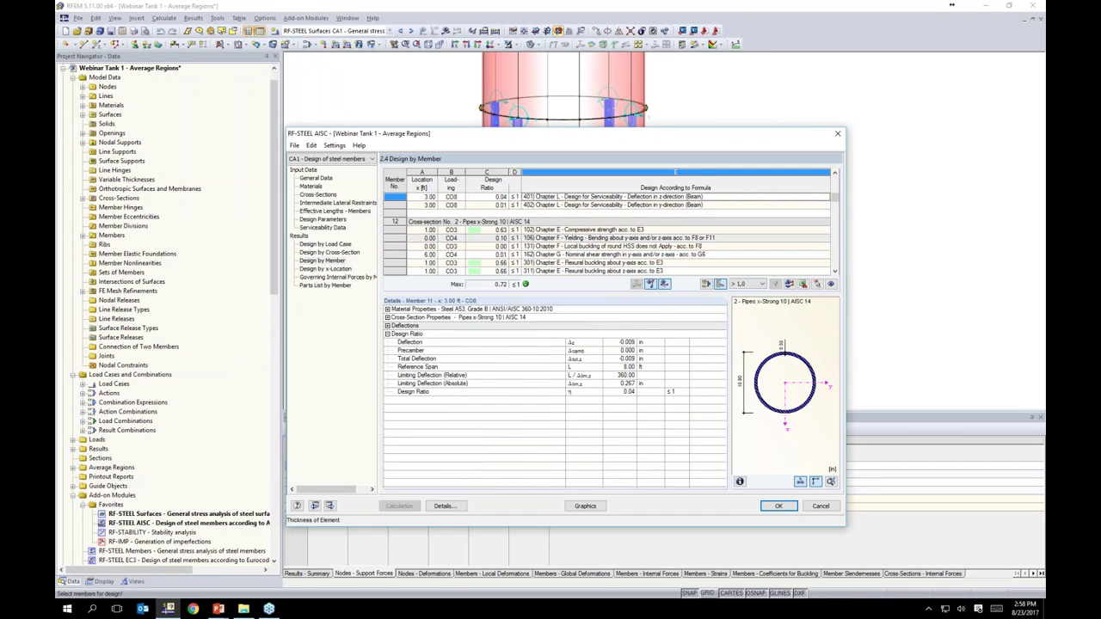
left_click(309, 286)
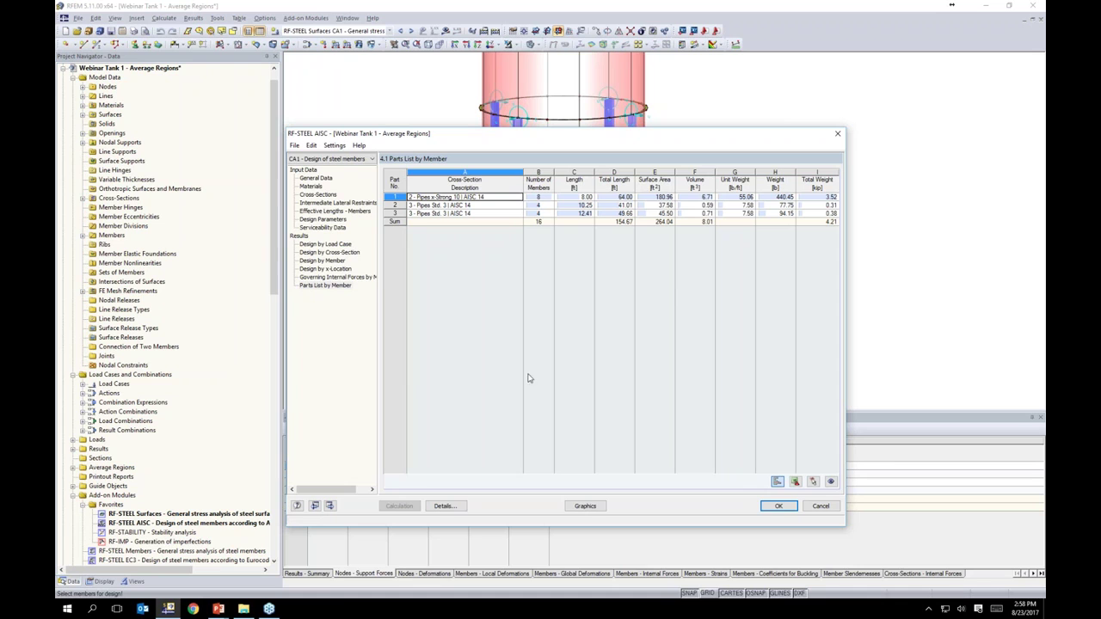
Display the steel design ratios graphically on the model, comparing the Ultimate Limit State with the Serviceability Limit State.
left_click(585, 506)
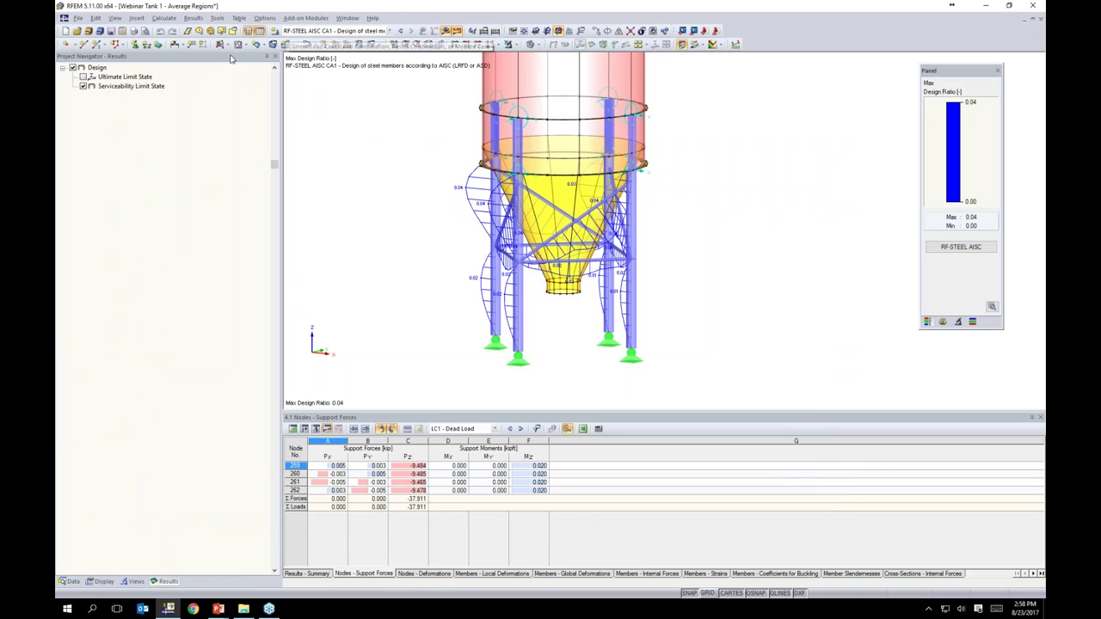
left_click(83, 76)
left_click(83, 86)
middle_click_drag(747, 250, 782, 250, "ctrl")
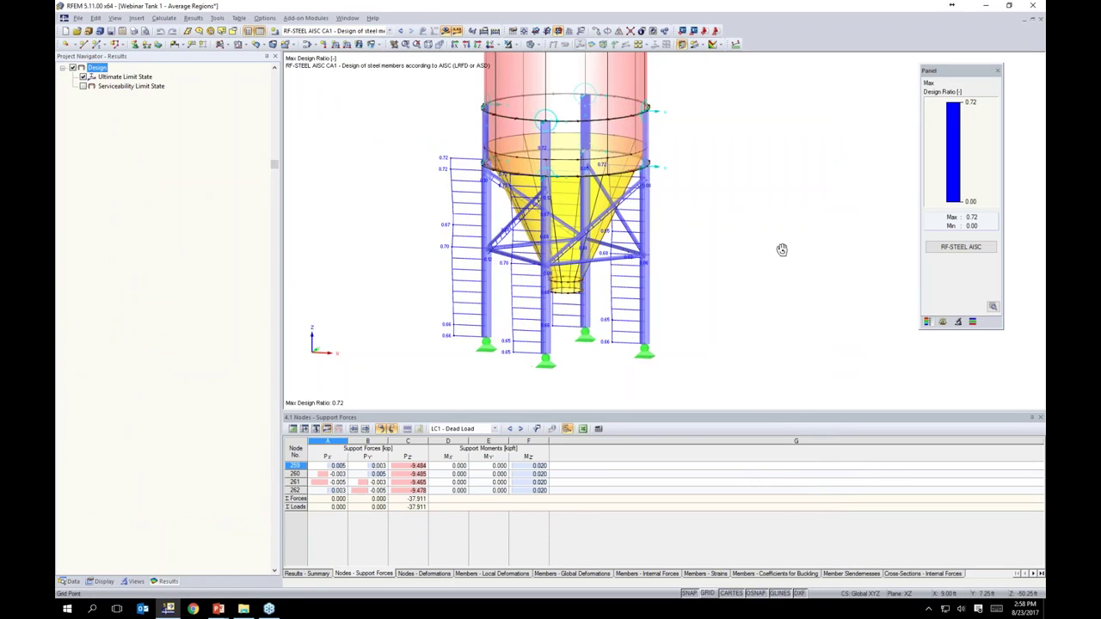
left_click(83, 86)
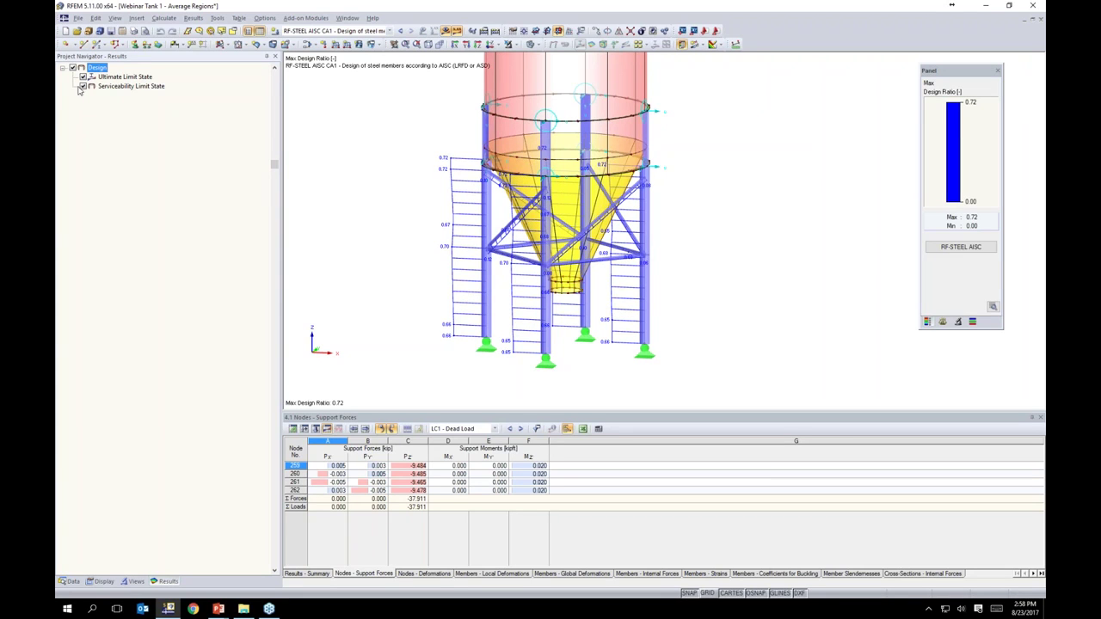
left_click(84, 76)
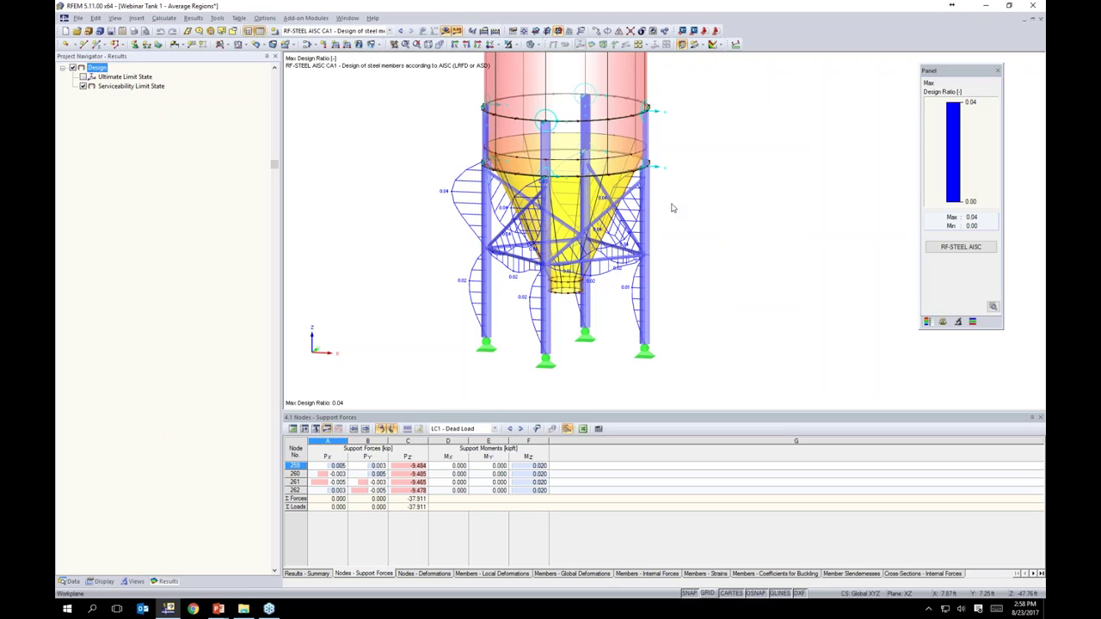
left_click(83, 76)
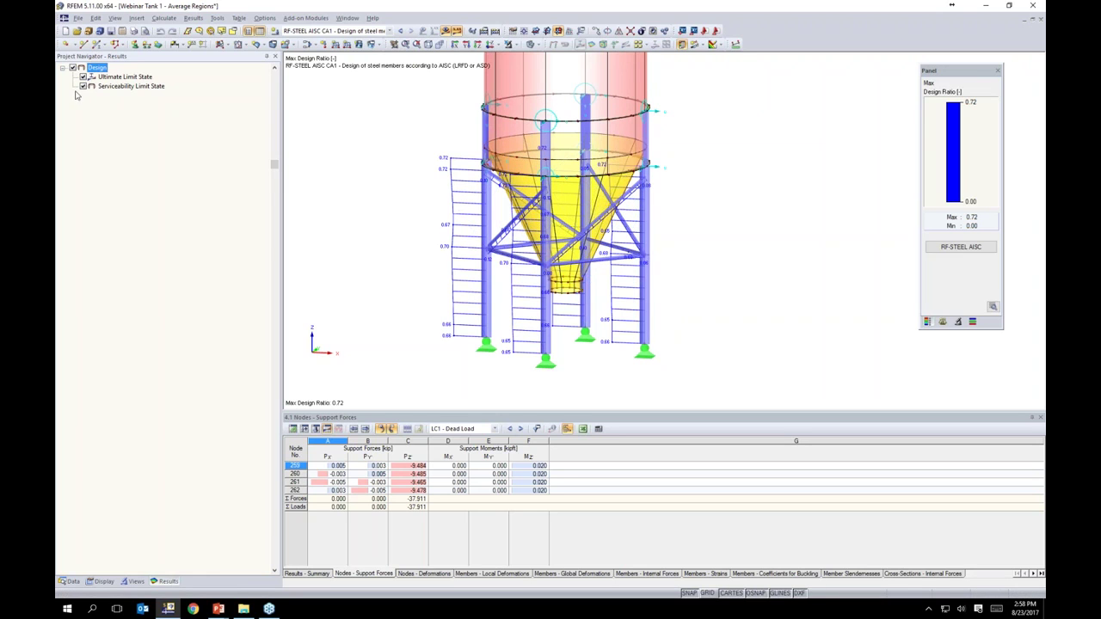
Set up an RF-STABILITY analysis with 10 lowest eigenvalues and axial forces imported from LC3 - Pressure - Vertical, and accept the data.
left_click(68, 581)
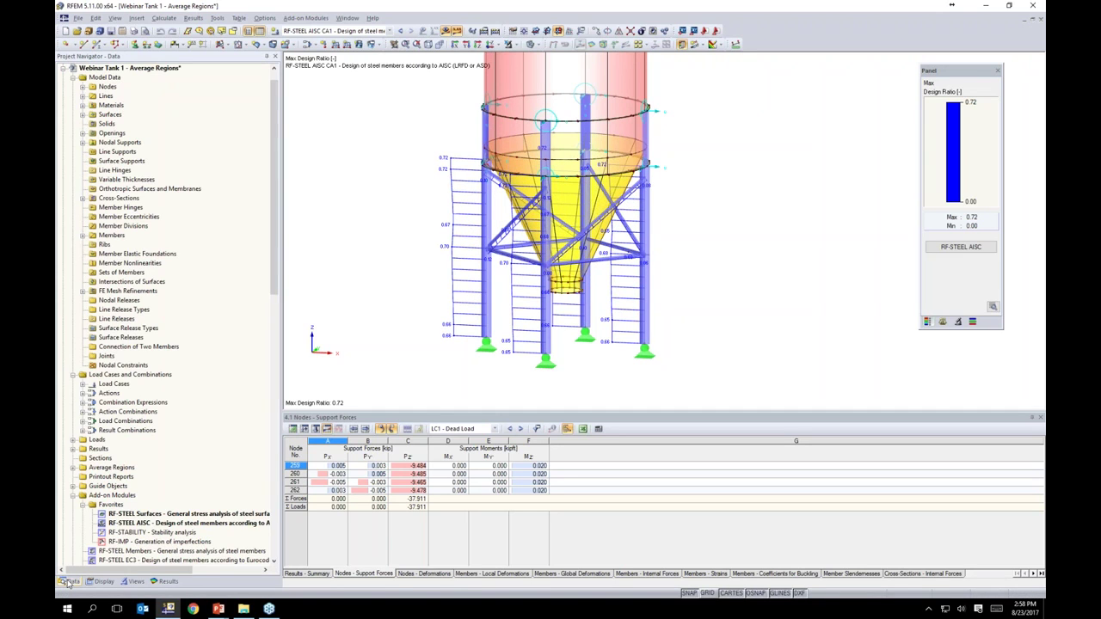
scroll(138, 498, "down", 2)
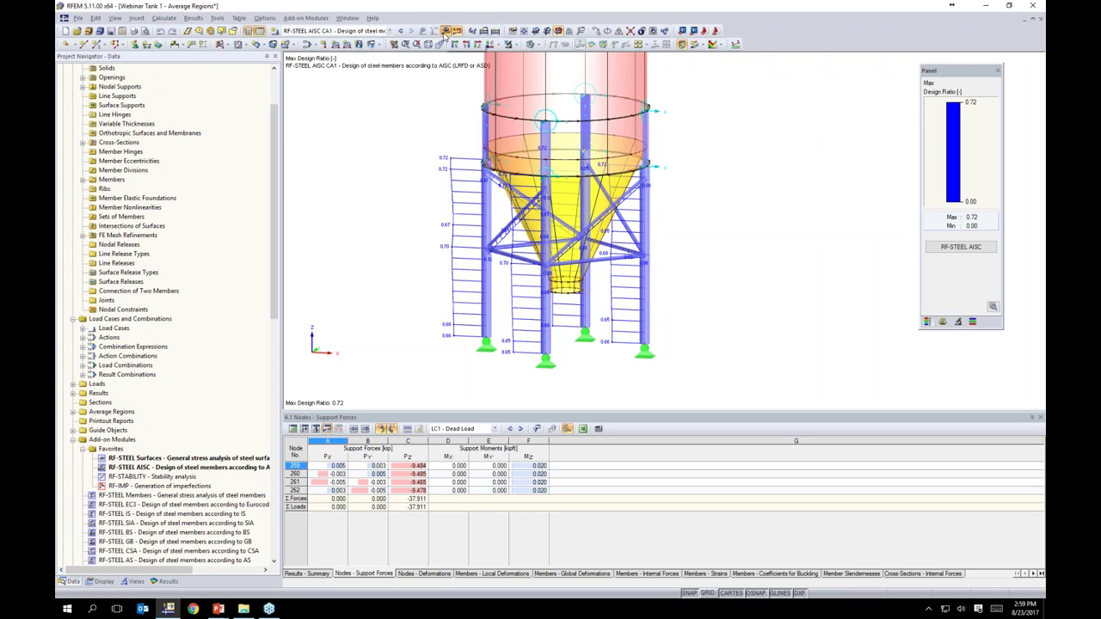
double_click(167, 476)
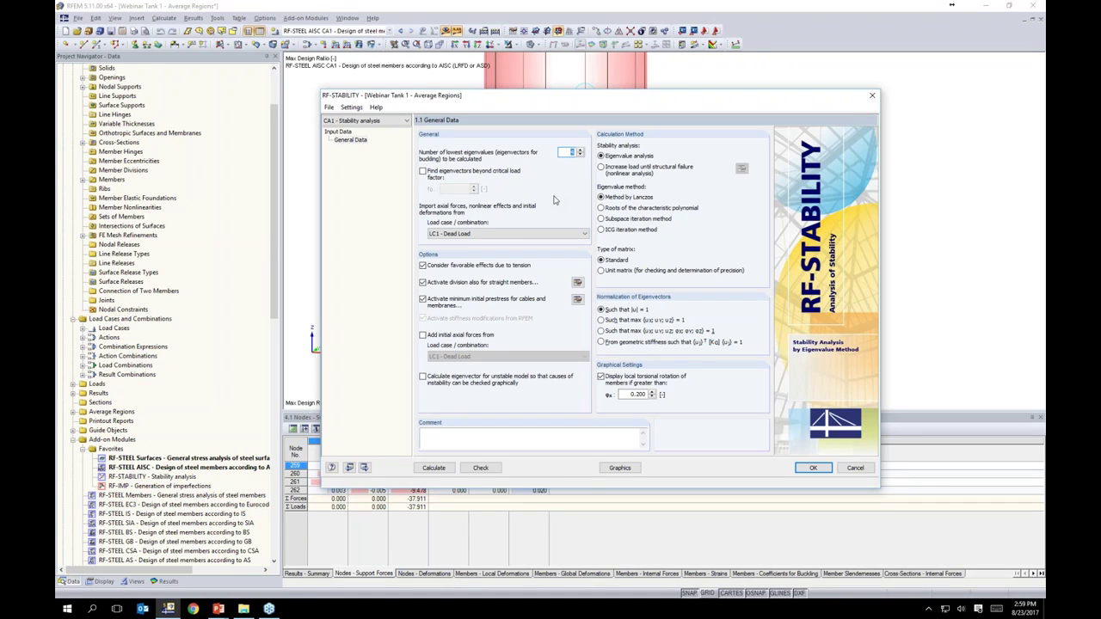
left_click(569, 152)
type("10")
left_click(472, 235)
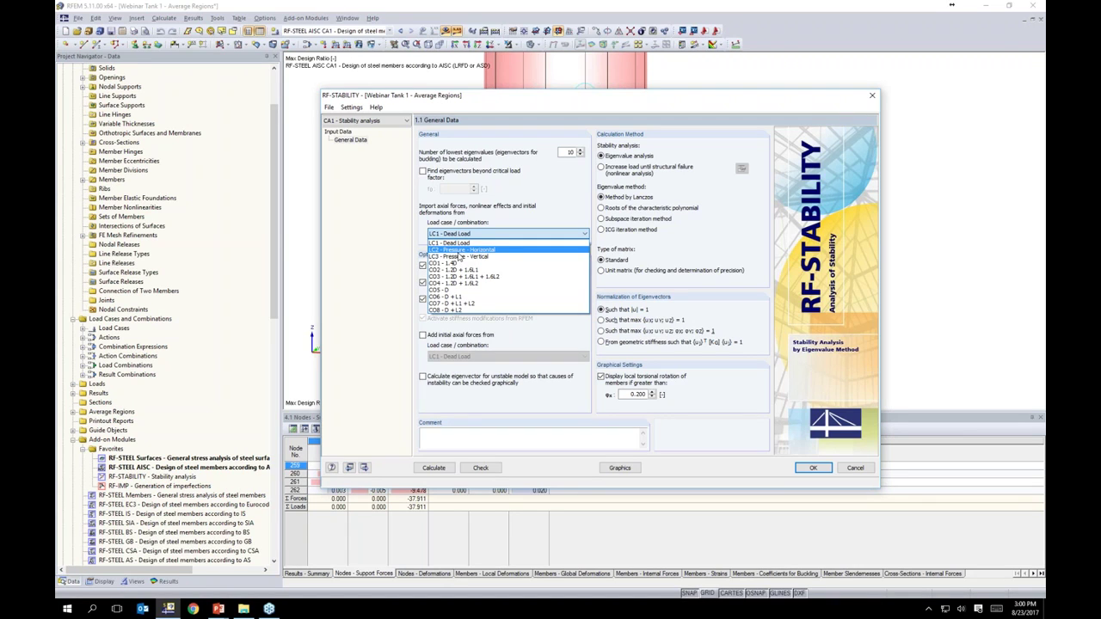
left_click(461, 256)
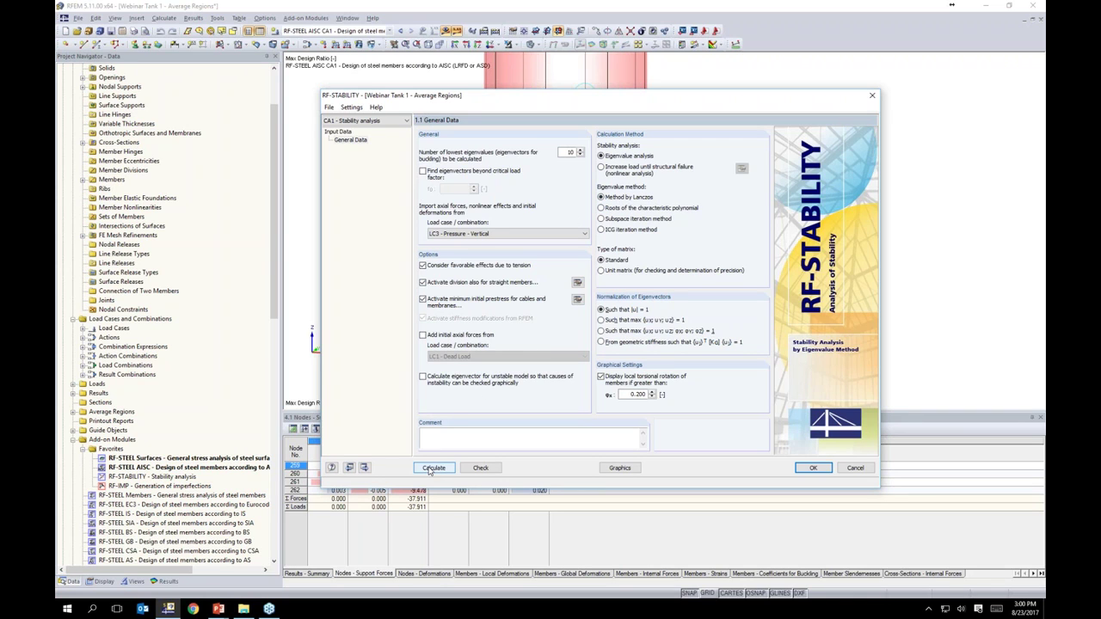
left_click(804, 469)
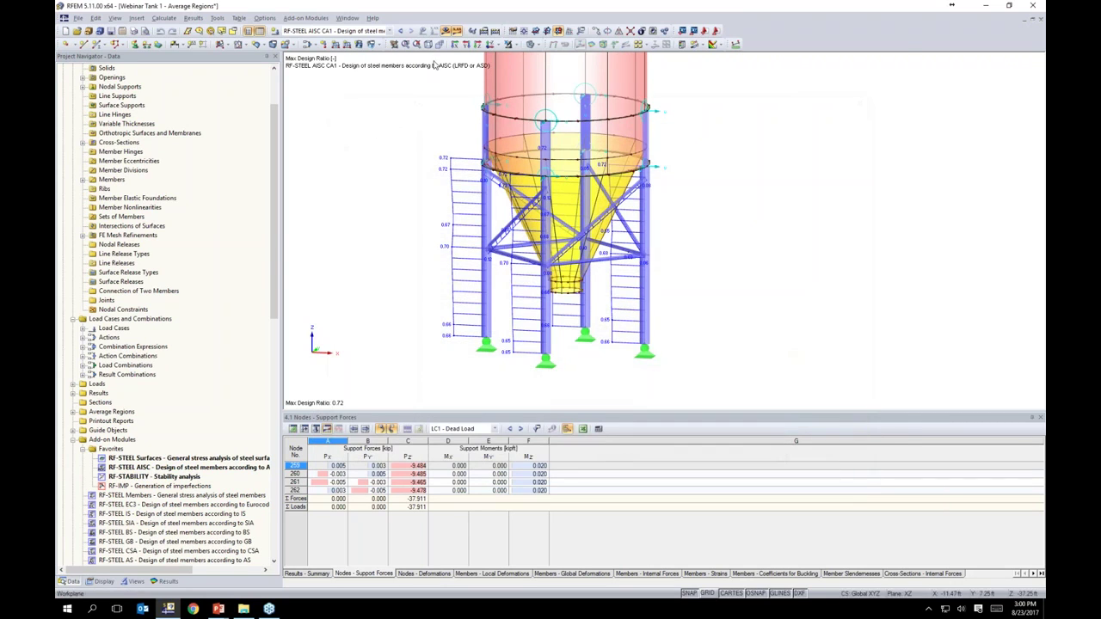
Switch to the Webinar Tank 1 - Stability model and open its RF-STABILITY critical load factors.
left_click(346, 17)
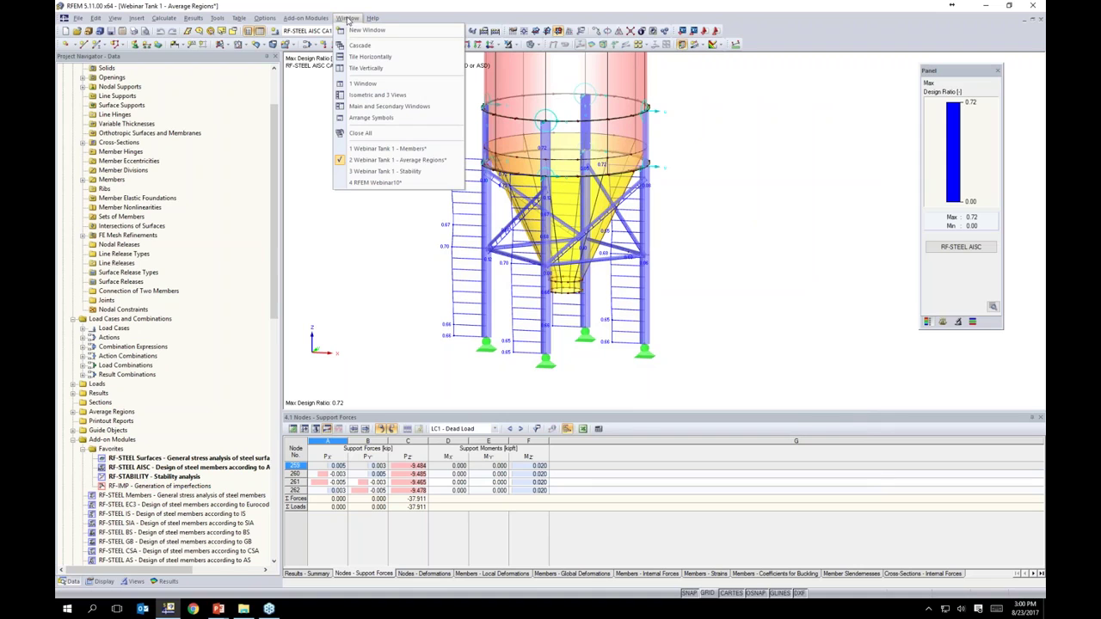
left_click(374, 172)
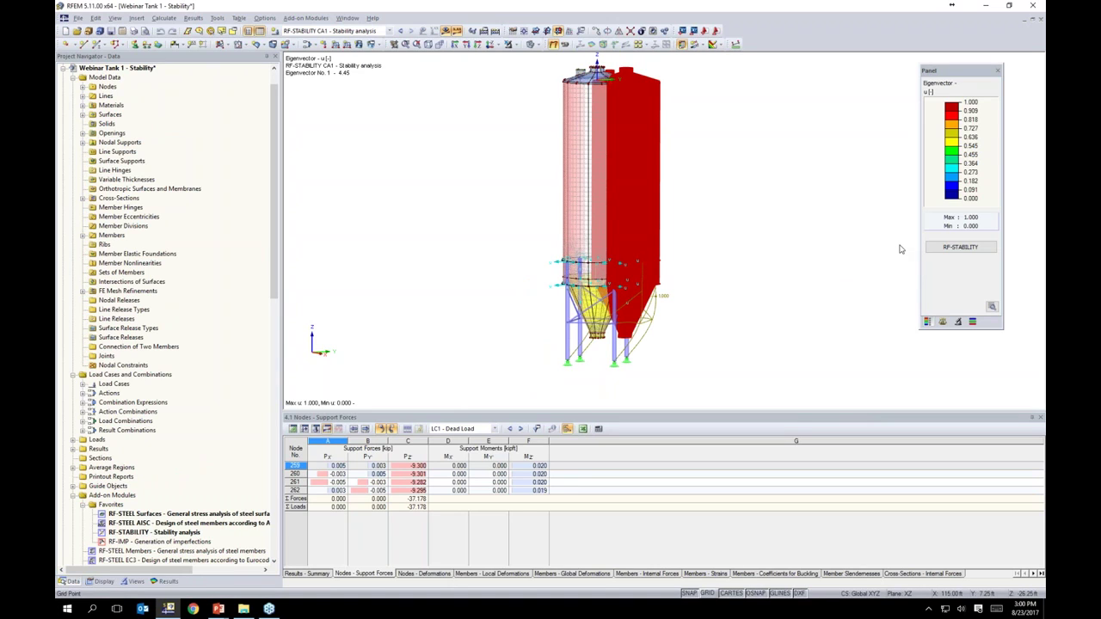
left_click(950, 249)
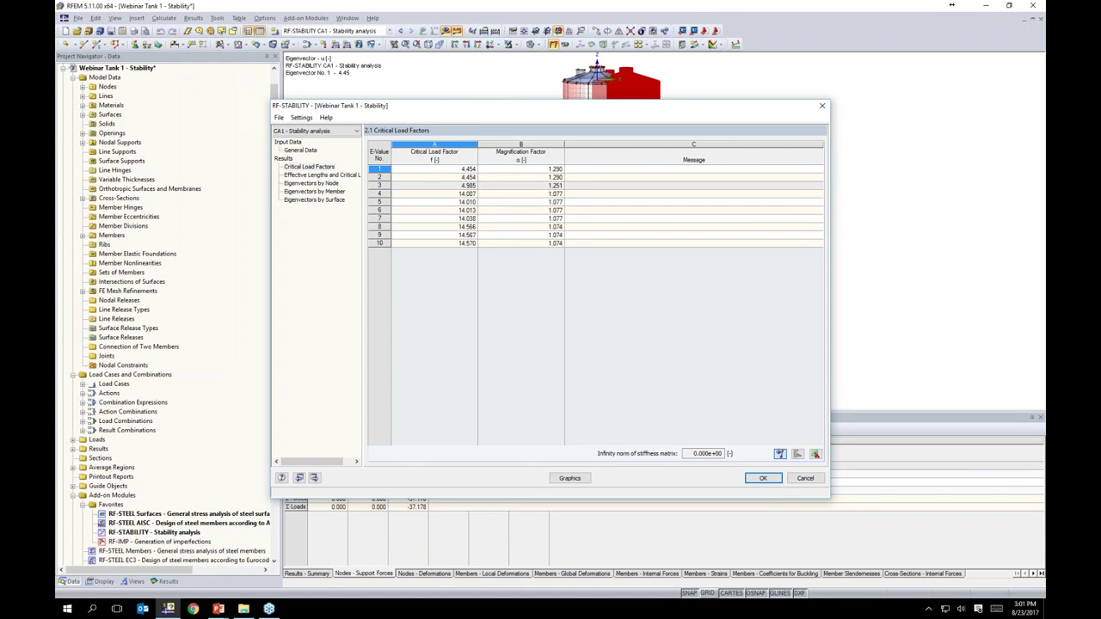
Review the effective lengths and critical loads of member 1, previewing eigenvectors 7 and 2 in the model.
left_click(337, 176)
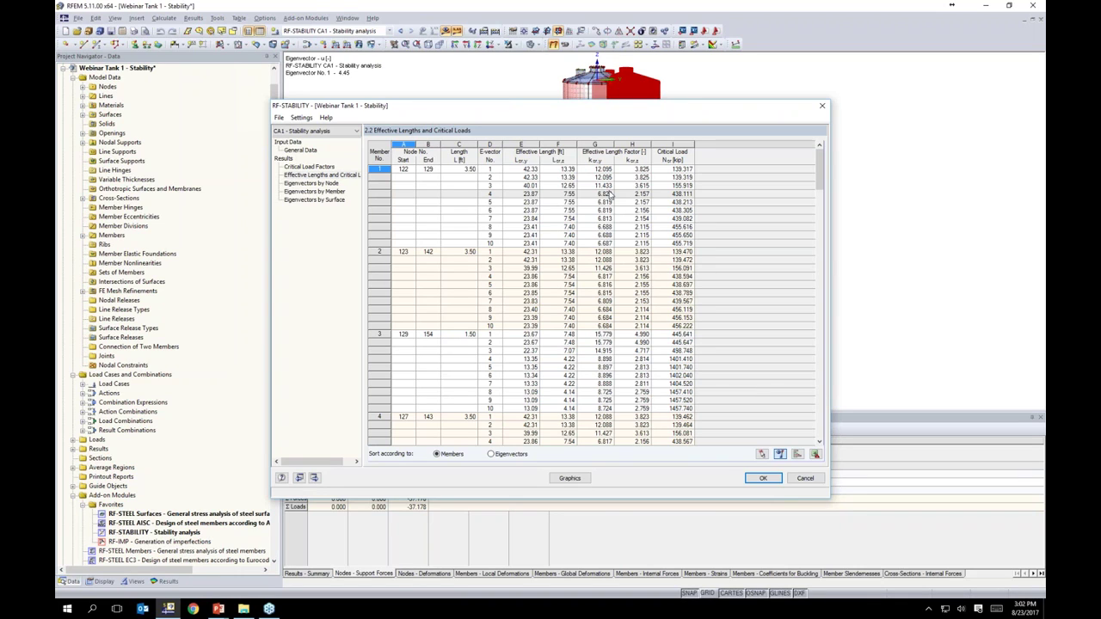
left_click(677, 220)
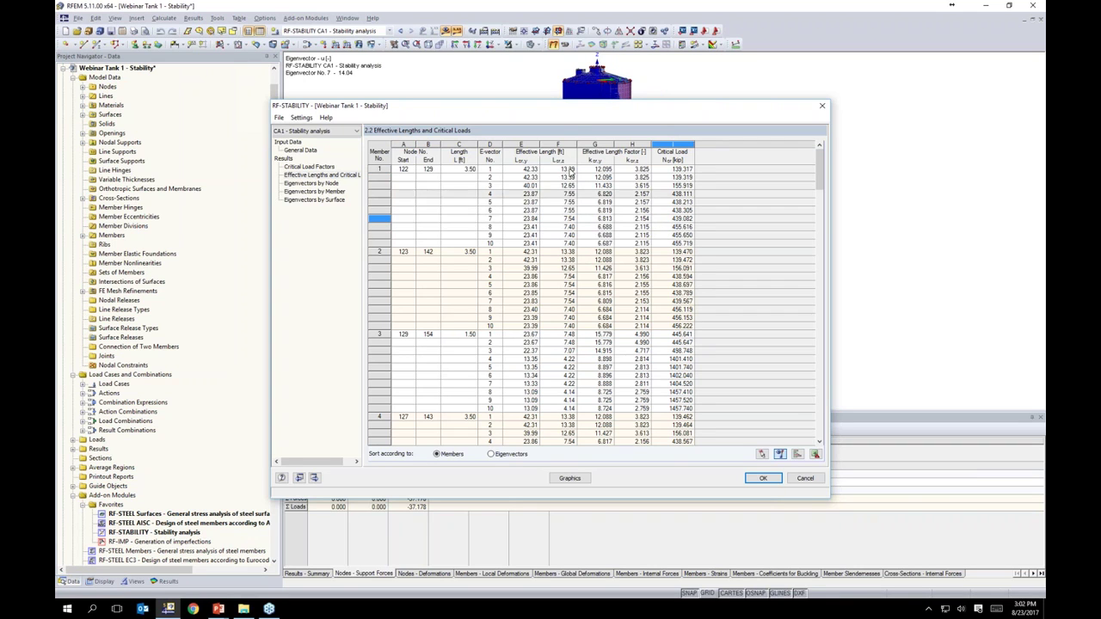
left_click_drag(562, 101, 597, 260)
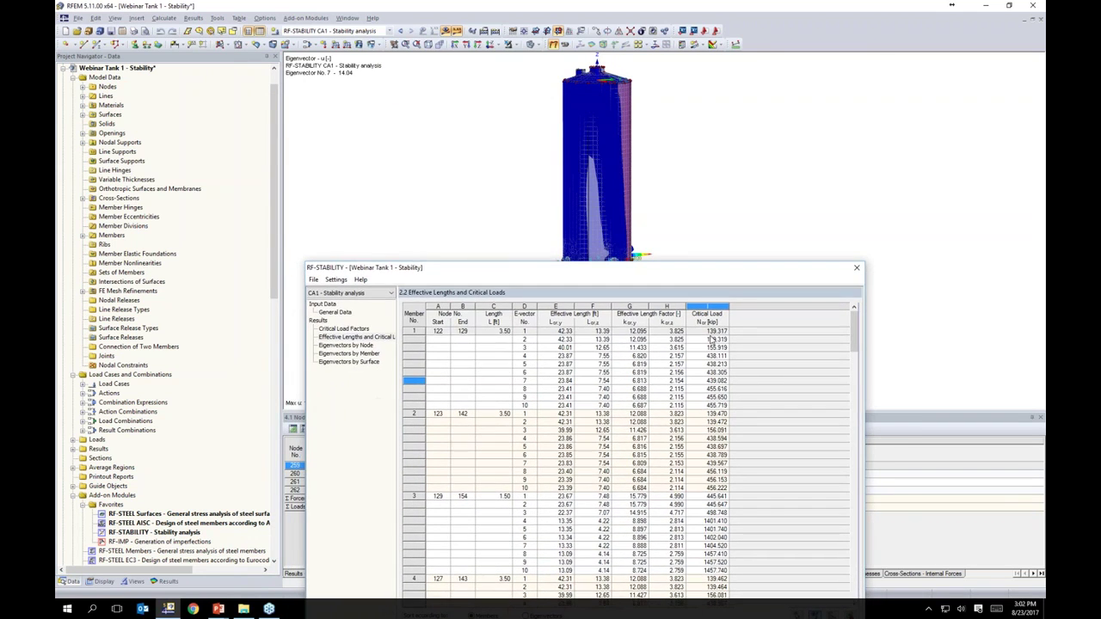
left_click(712, 337)
left_click_drag(667, 264, 600, 117)
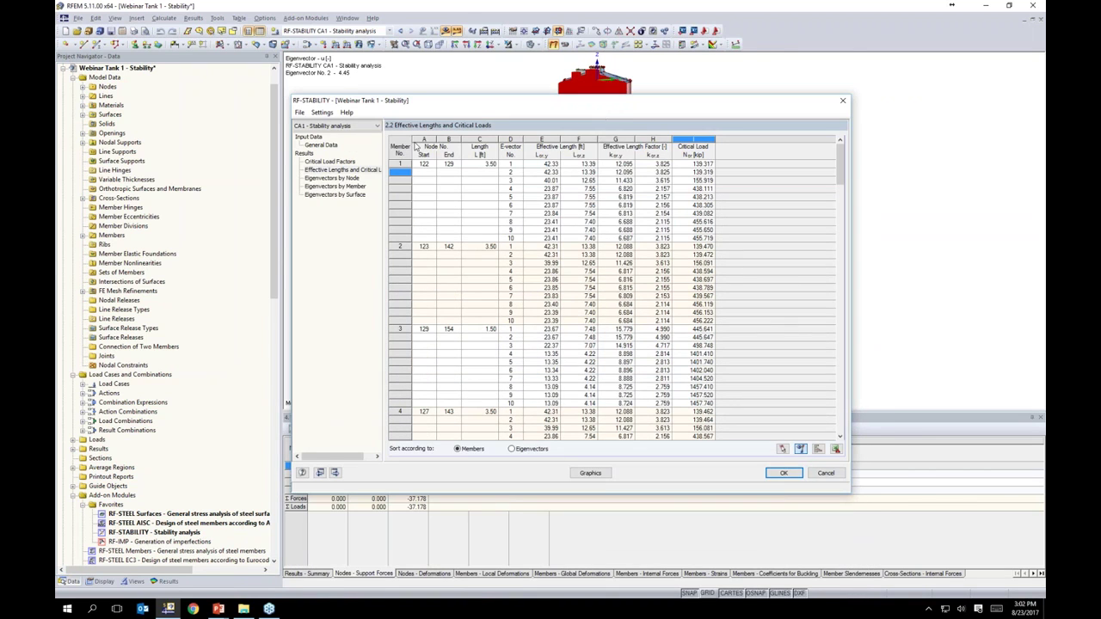
Review the eigenvectors by node and by member, and return to the critical load factors.
left_click(335, 180)
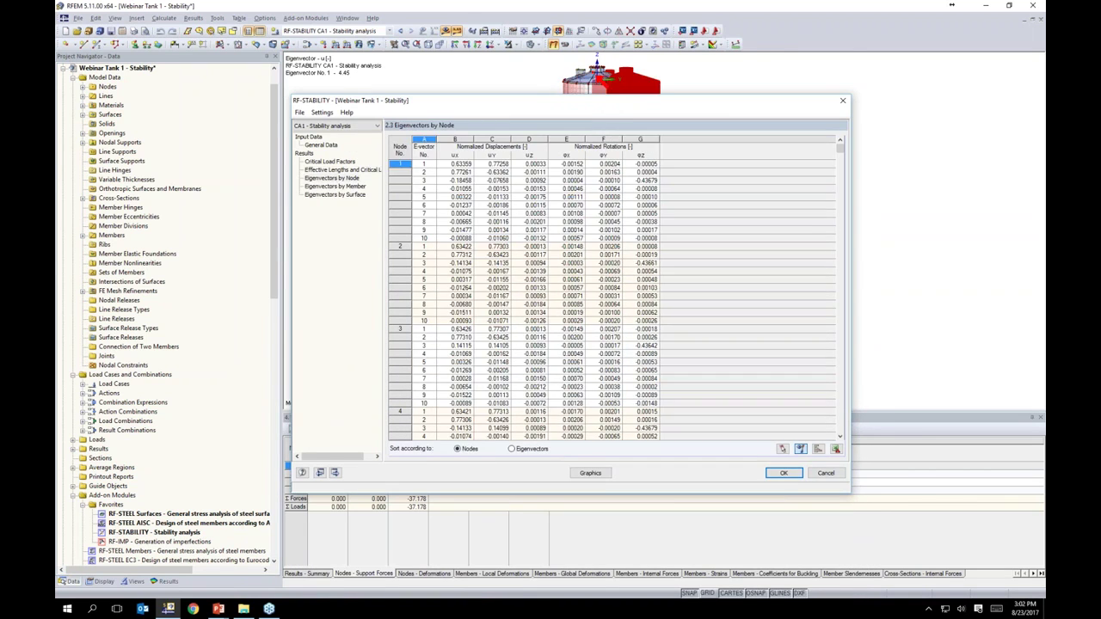
left_click(333, 186)
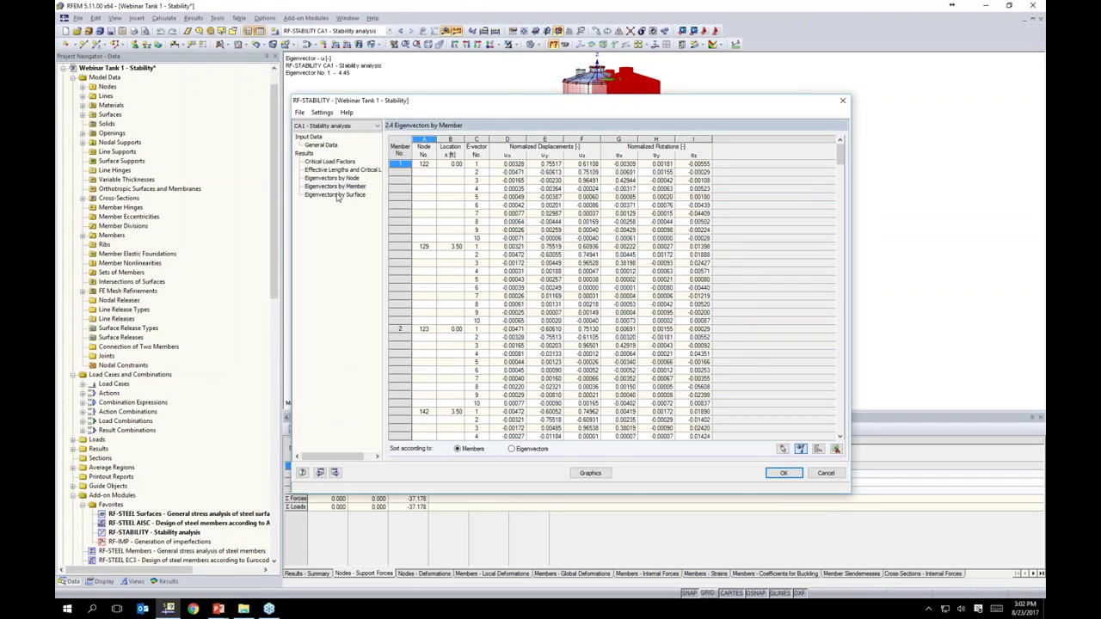
left_click(334, 162)
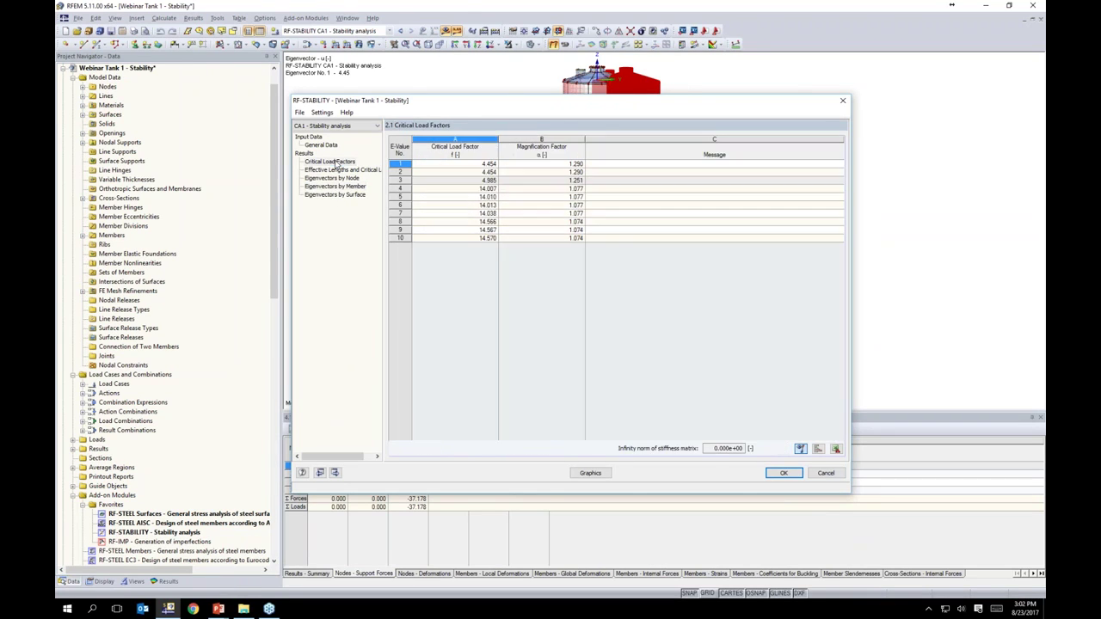
Show the stability results graphically in the model and display eigenvector 2.
left_click(590, 474)
middle_click_drag(772, 258, 809, 258, "ctrl")
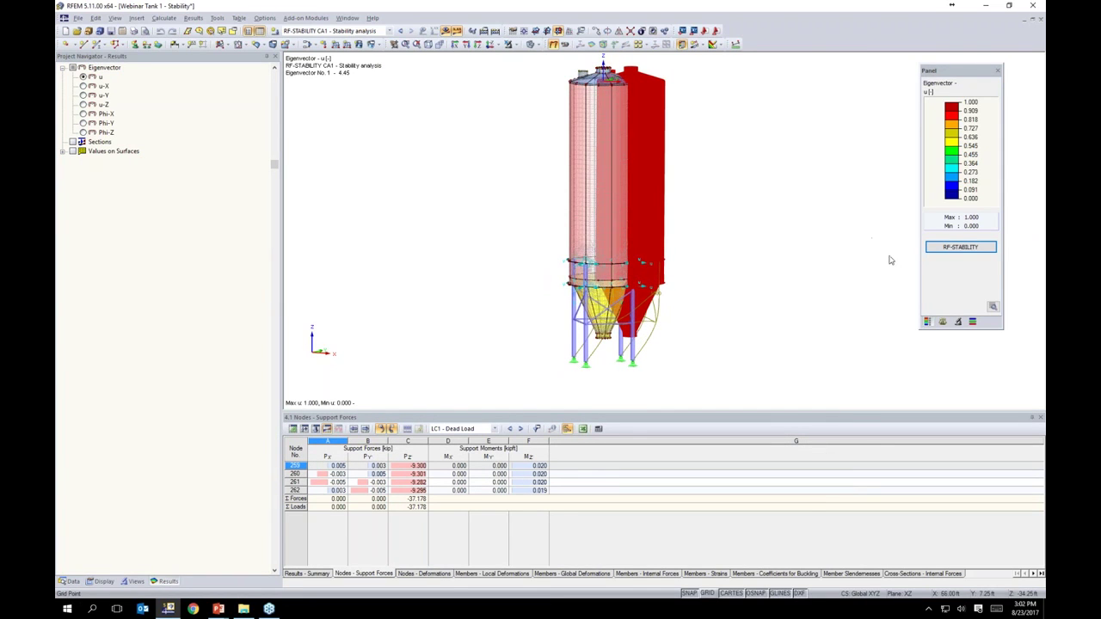
left_click(942, 321)
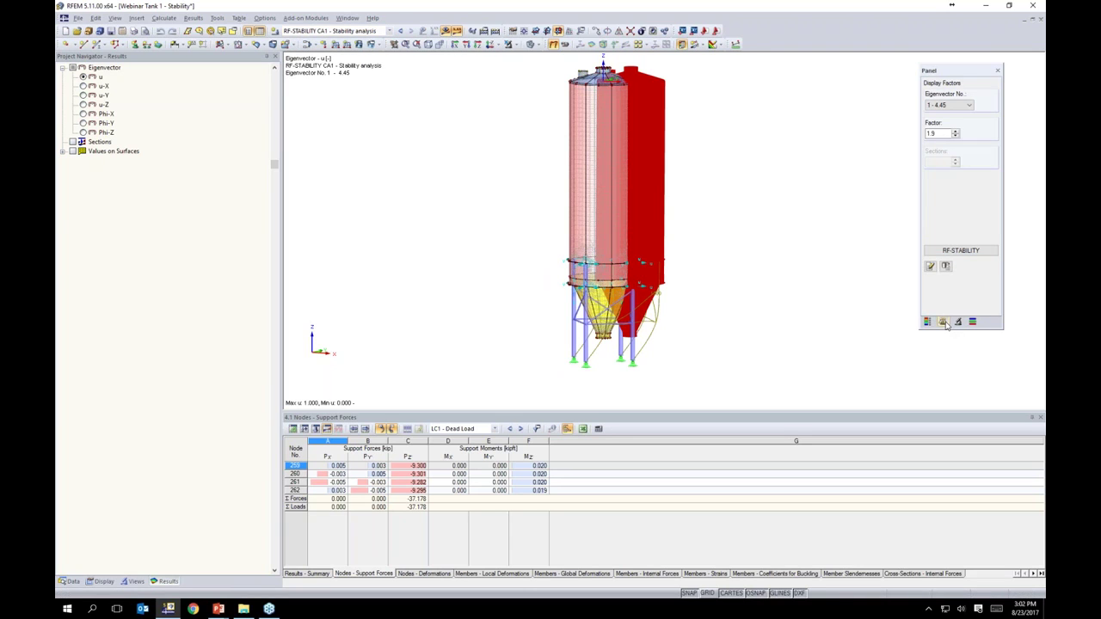
left_click(951, 106)
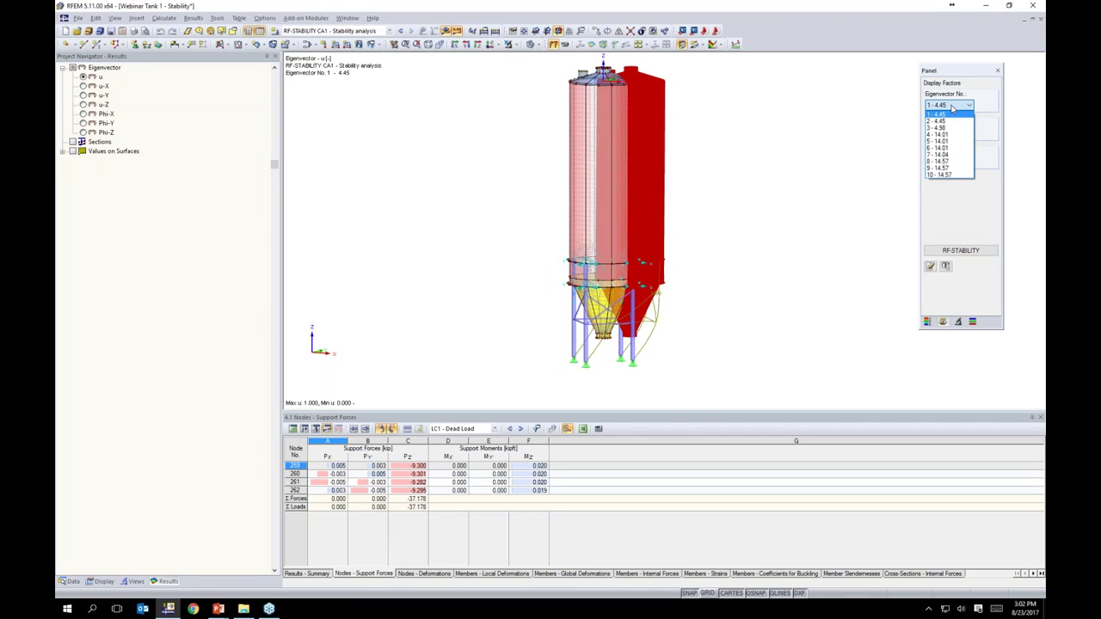
left_click(944, 121)
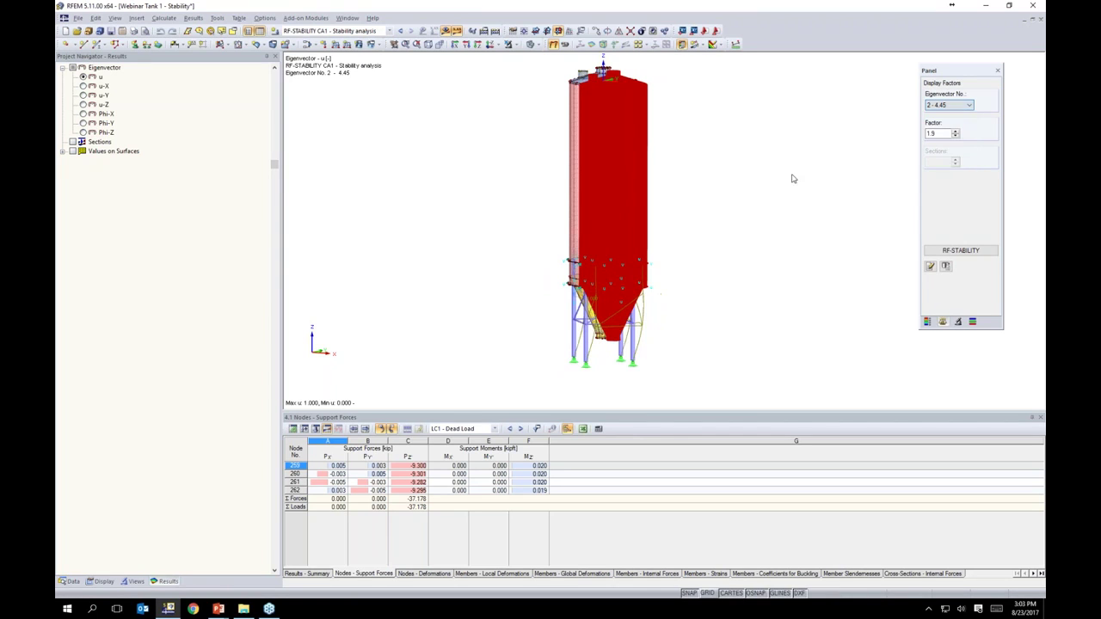
Inspect the eigenvector 2 mode shape around the supporting legs and switch the display to eigenvector 3.
middle_click_drag(730, 226, 508, 239, "ctrl")
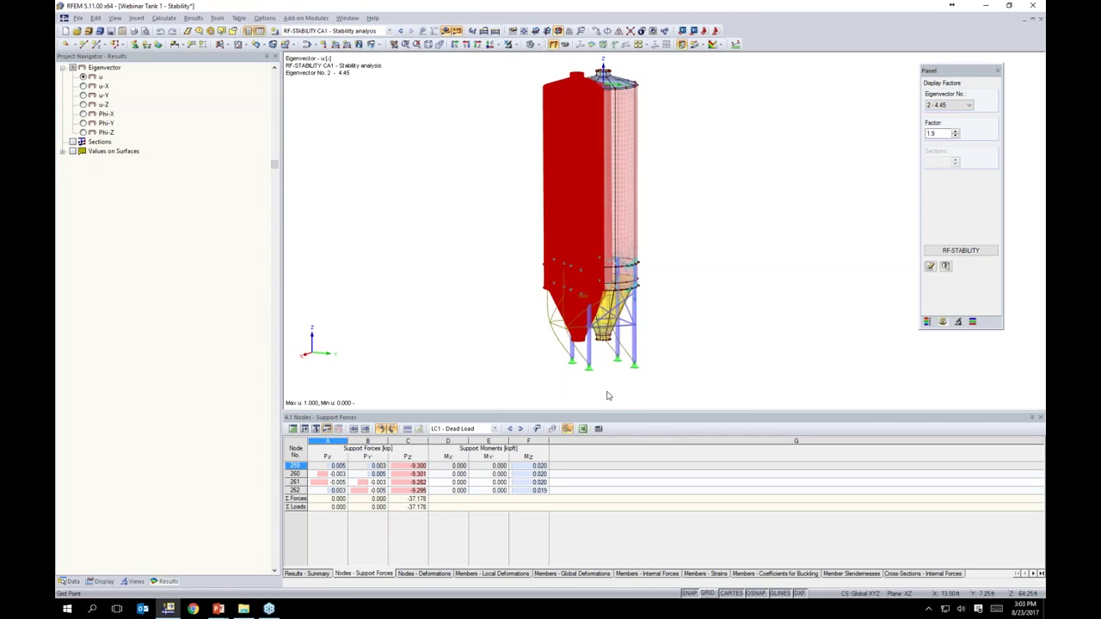
scroll(658, 353, "up", 4)
middle_click_drag(641, 294, 677, 319)
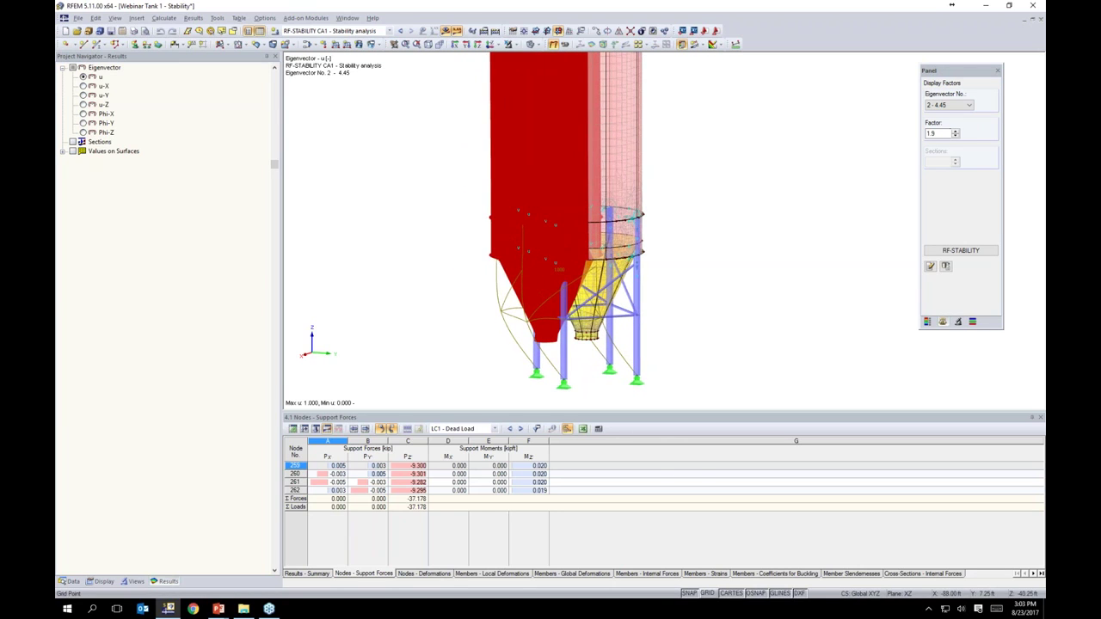
left_click(948, 104)
left_click(946, 130)
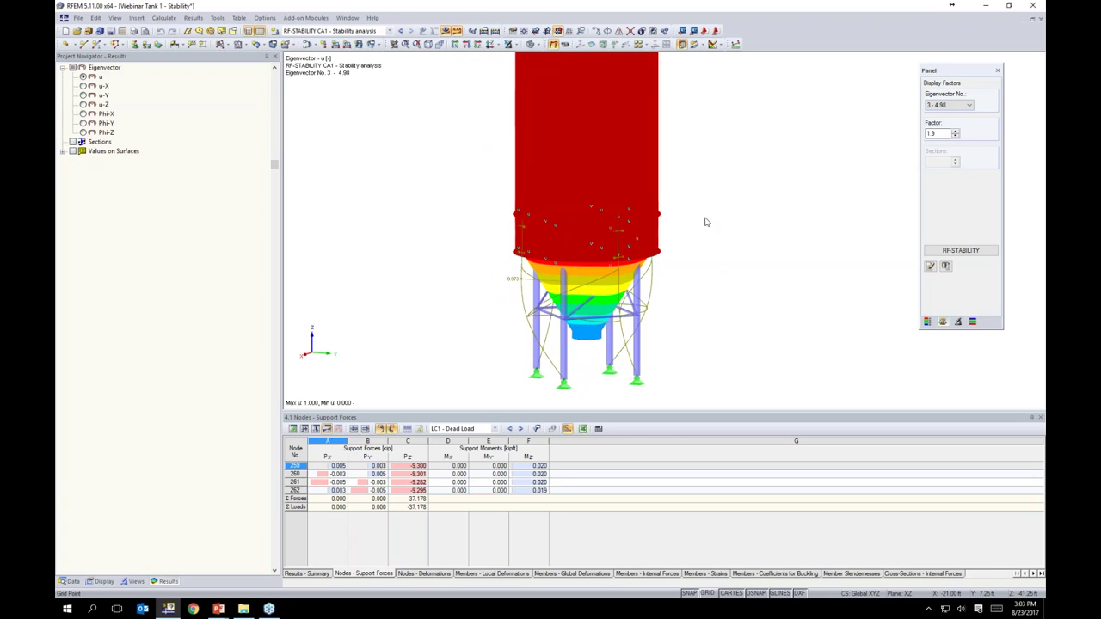
Display eigenvector 4 in the model and inspect its mode shape where the supporting leg meets the tank shell.
scroll(723, 226, "down", 1)
middle_click_drag(737, 239, 717, 276, "ctrl")
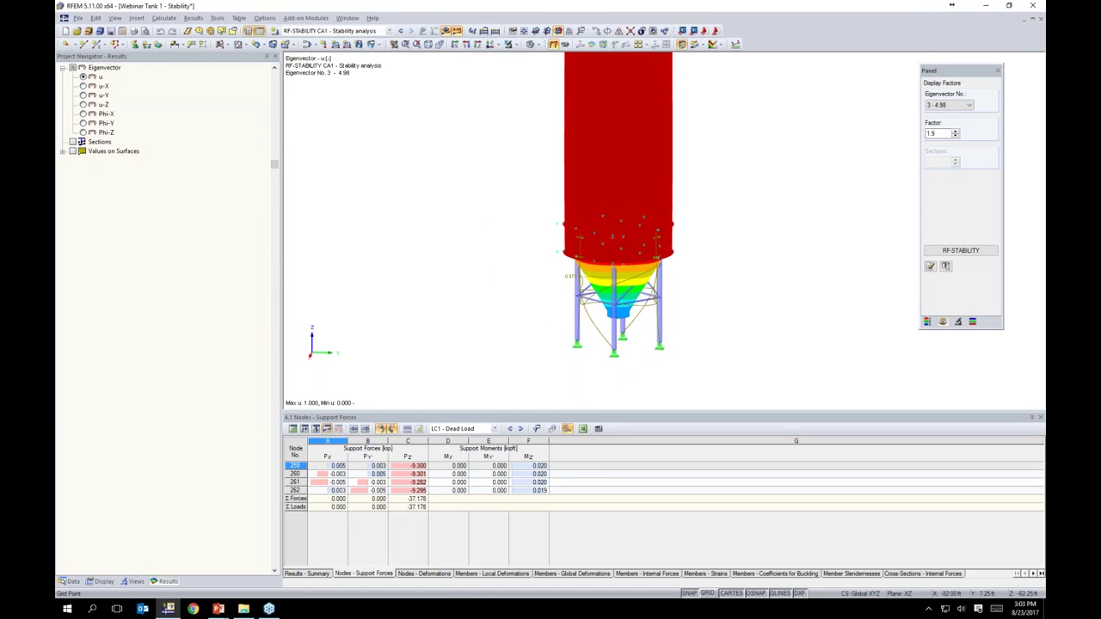
left_click(948, 105)
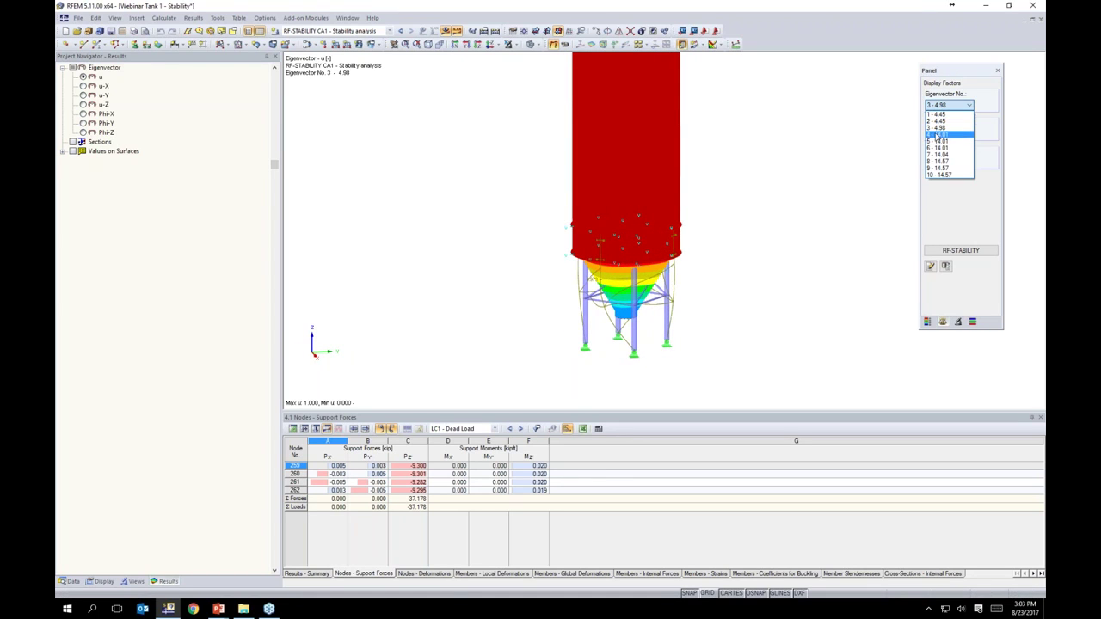
left_click(938, 136)
middle_click_drag(634, 251, 531, 251, "ctrl")
middle_click_drag(438, 232, 545, 230, "ctrl")
scroll(639, 239, "up", 5)
scroll(656, 247, "up", 1)
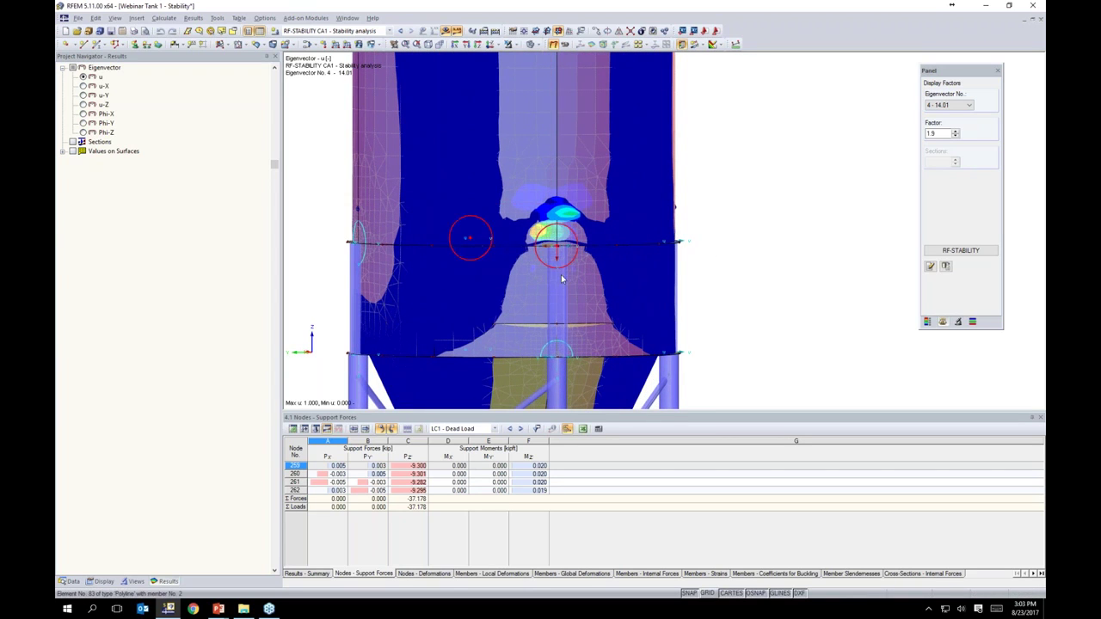
Display eigenvector 6, inspect the local shell buckling above the supporting leg, and show the color scale of the eigenvector values.
left_click(946, 106)
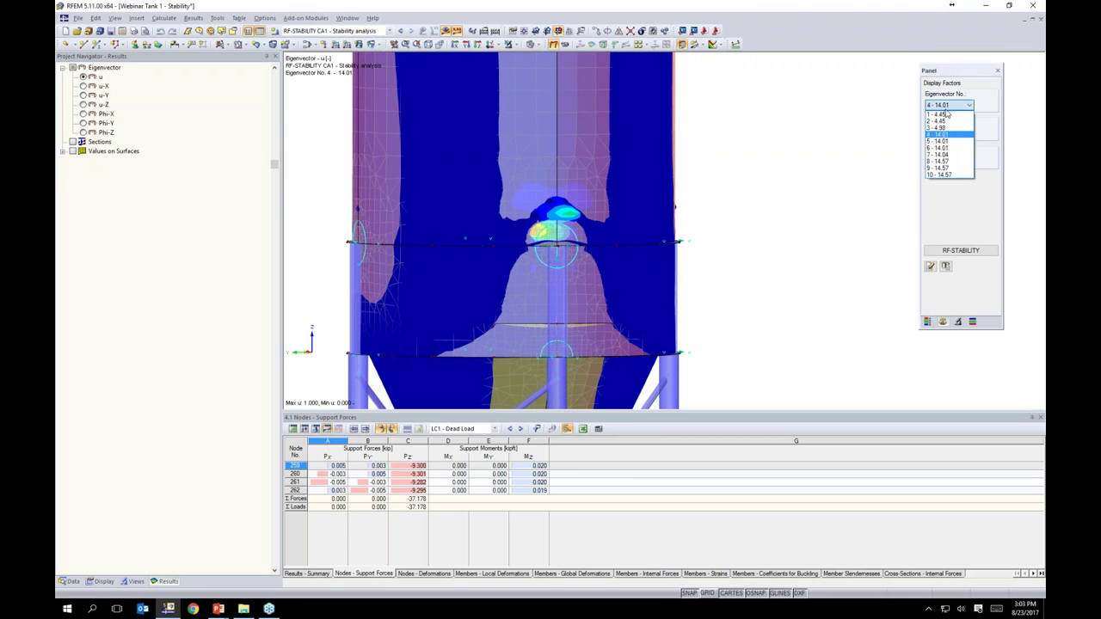
left_click(946, 149)
middle_click_drag(717, 236, 582, 234, "ctrl")
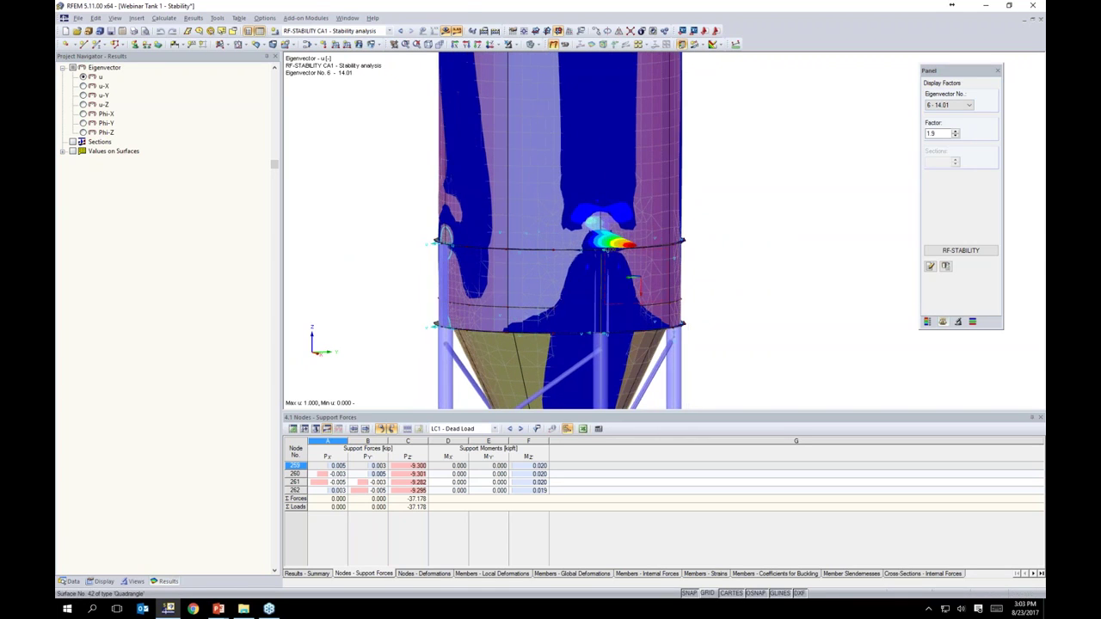
scroll(583, 232, "up", 2)
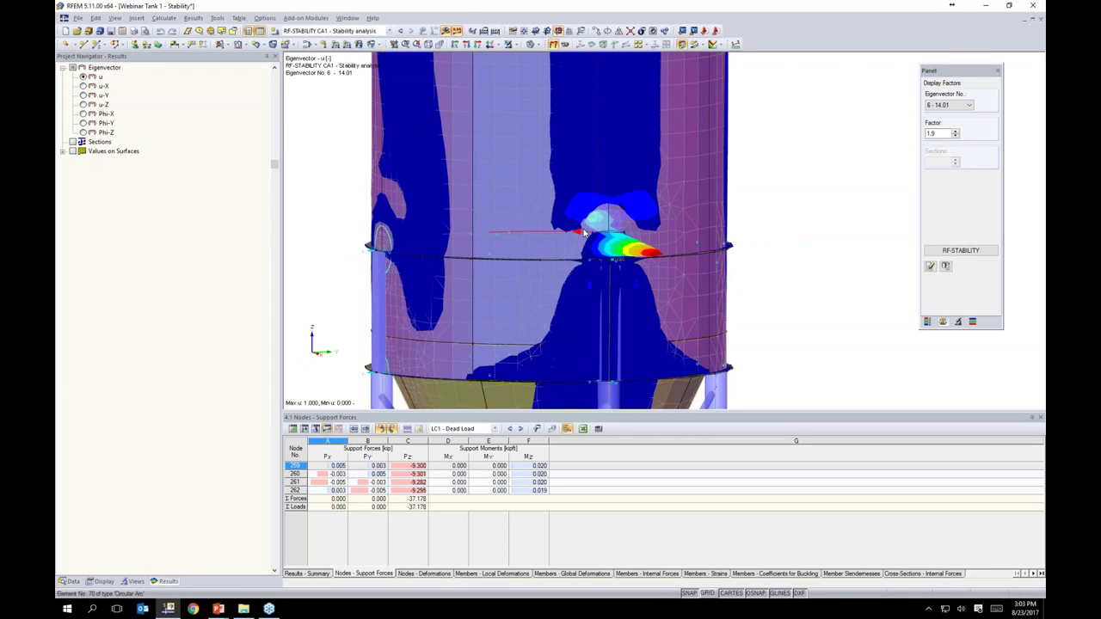
middle_click_drag(637, 230, 553, 223, "ctrl")
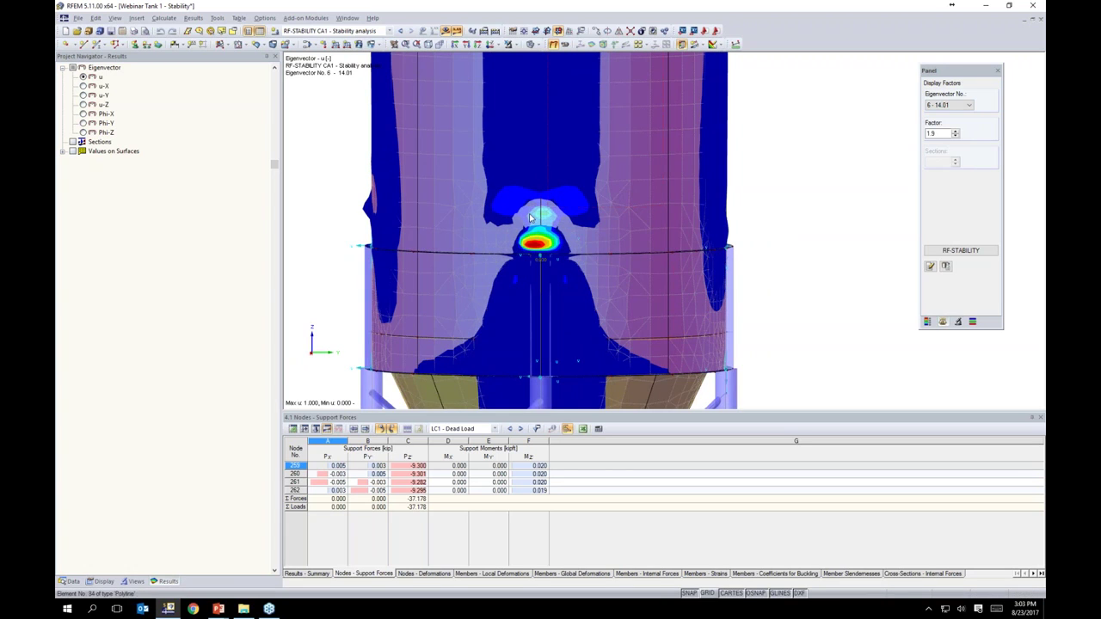
middle_click_drag(802, 265, 912, 305)
left_click(927, 322)
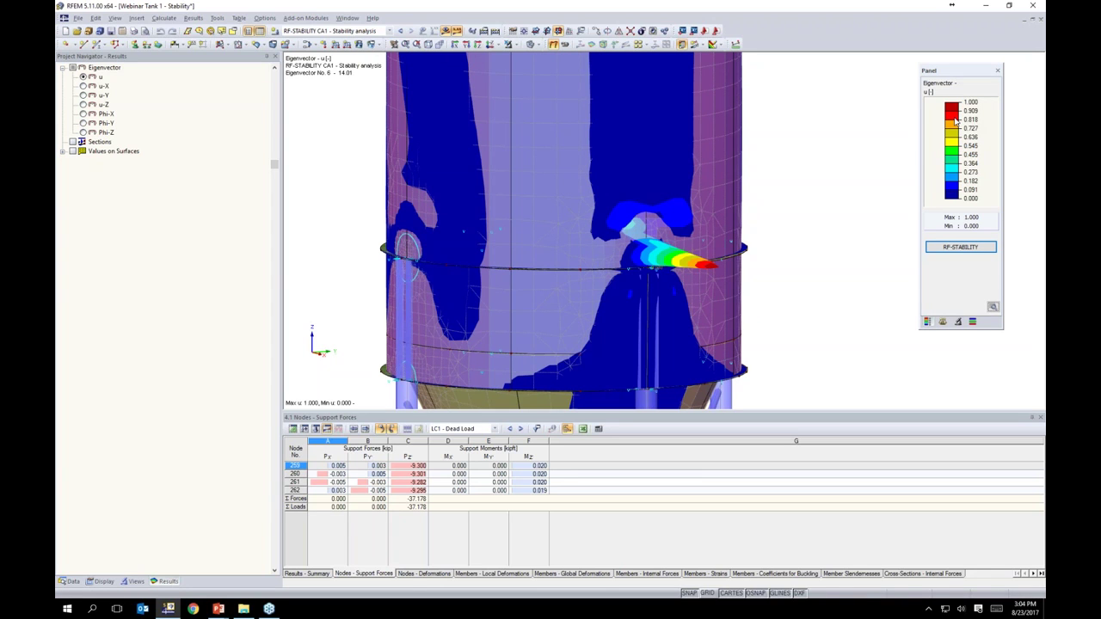
scroll(782, 233, "down", 4)
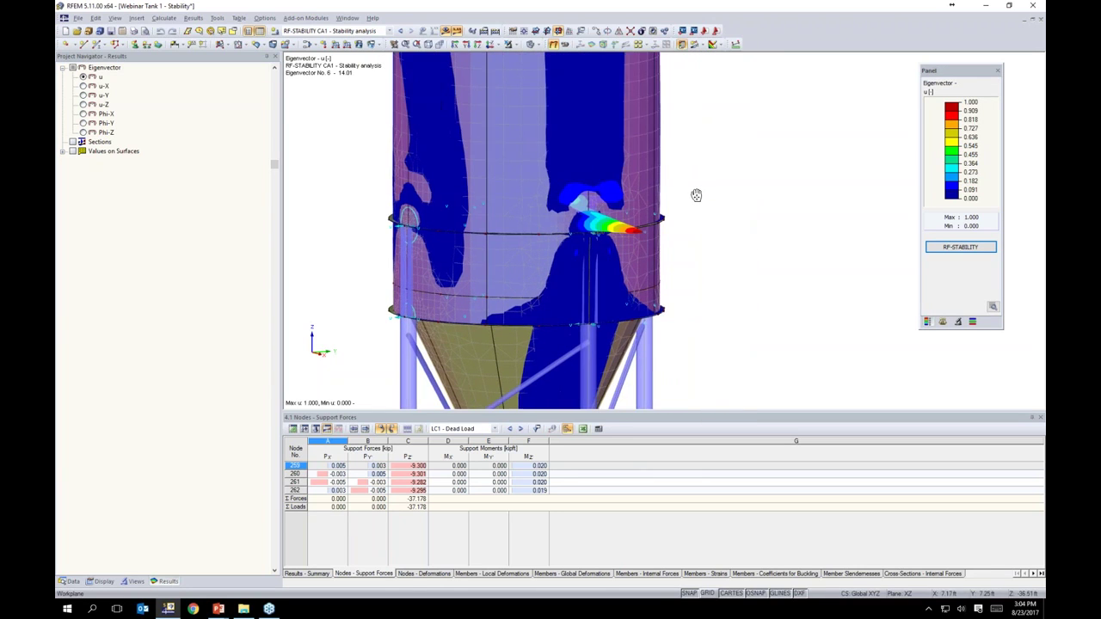
Reopen the RF-STABILITY results, review the critical load factors of all eigenvalues, and close the module.
left_click(959, 247)
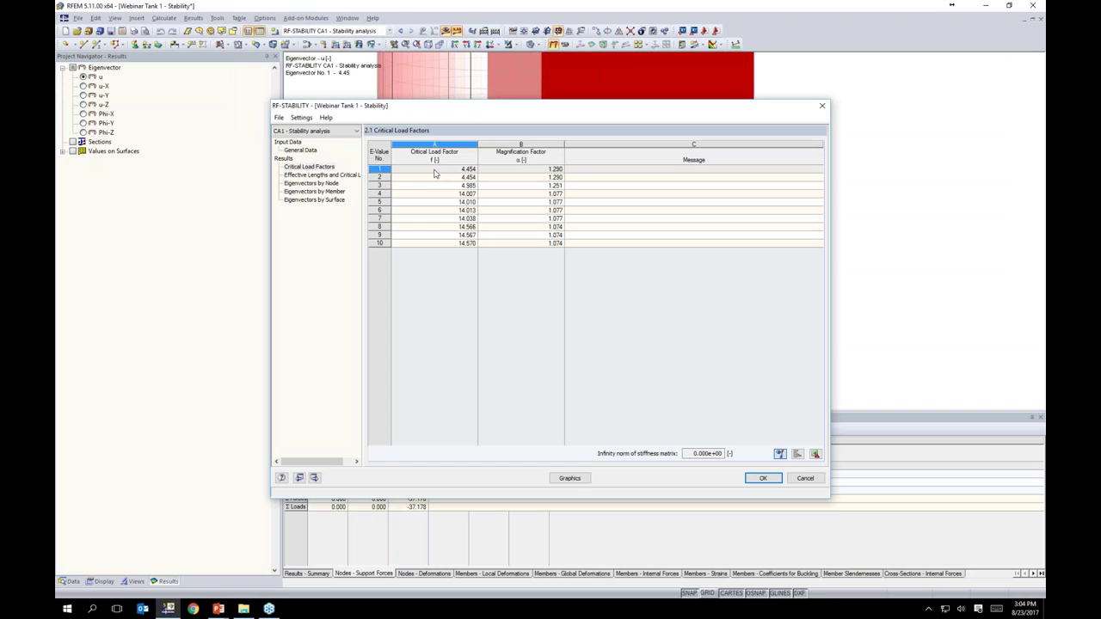
left_click_drag(446, 108, 466, 156)
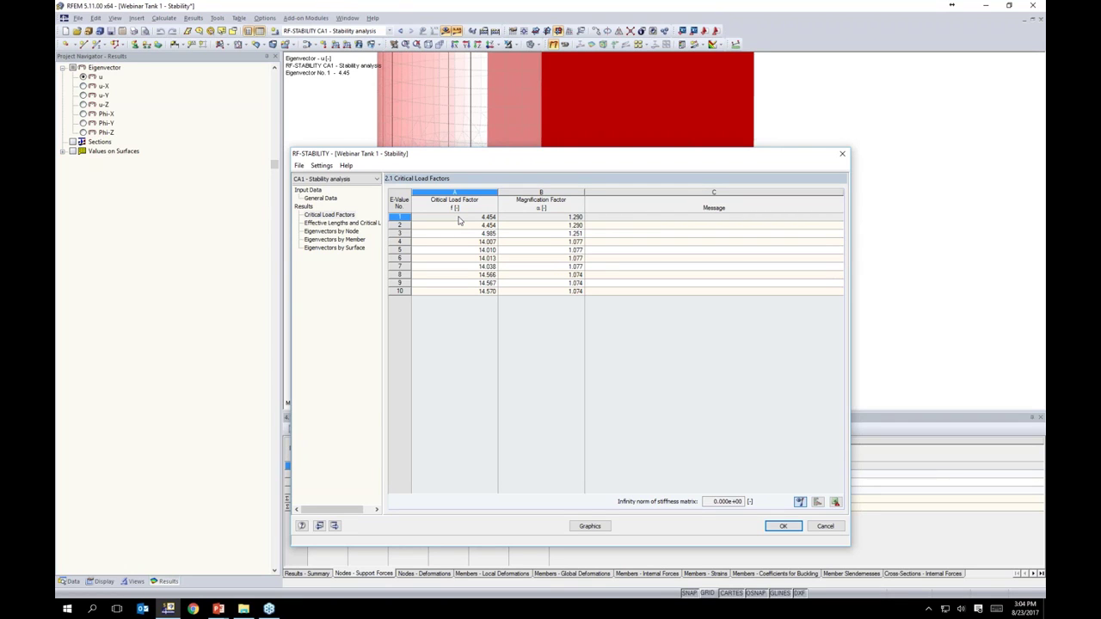
left_click(783, 527)
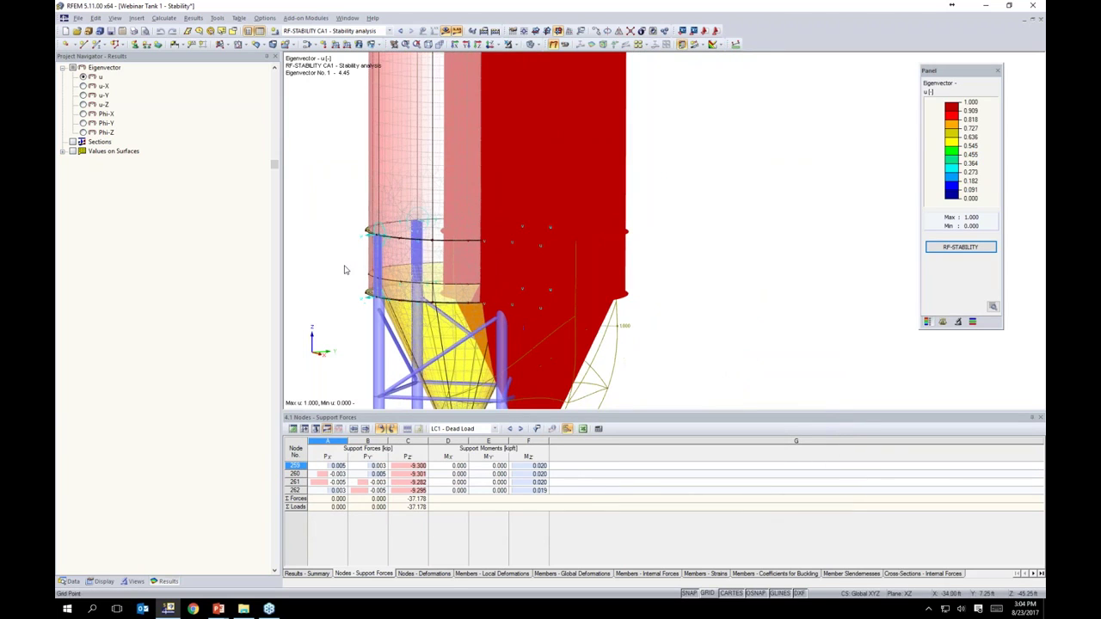
Open the RF-IMP imperfections module and base a pre-deformed initial model on buckling mode 6 of RF-STABILITY case CA1.
left_click(71, 581)
scroll(127, 527, "down", 3)
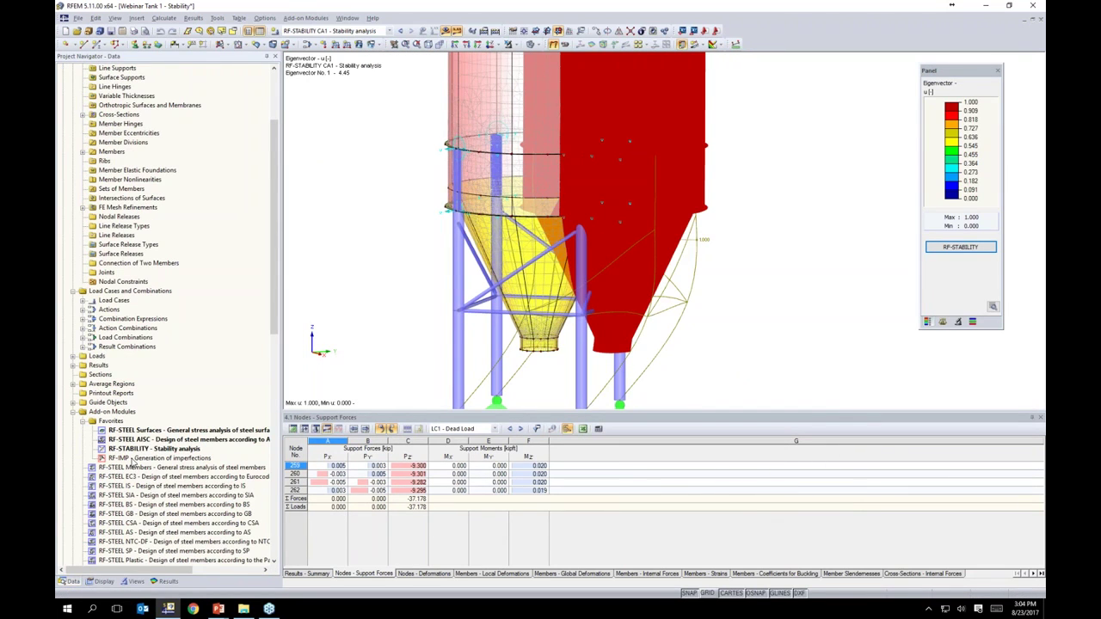
double_click(132, 459)
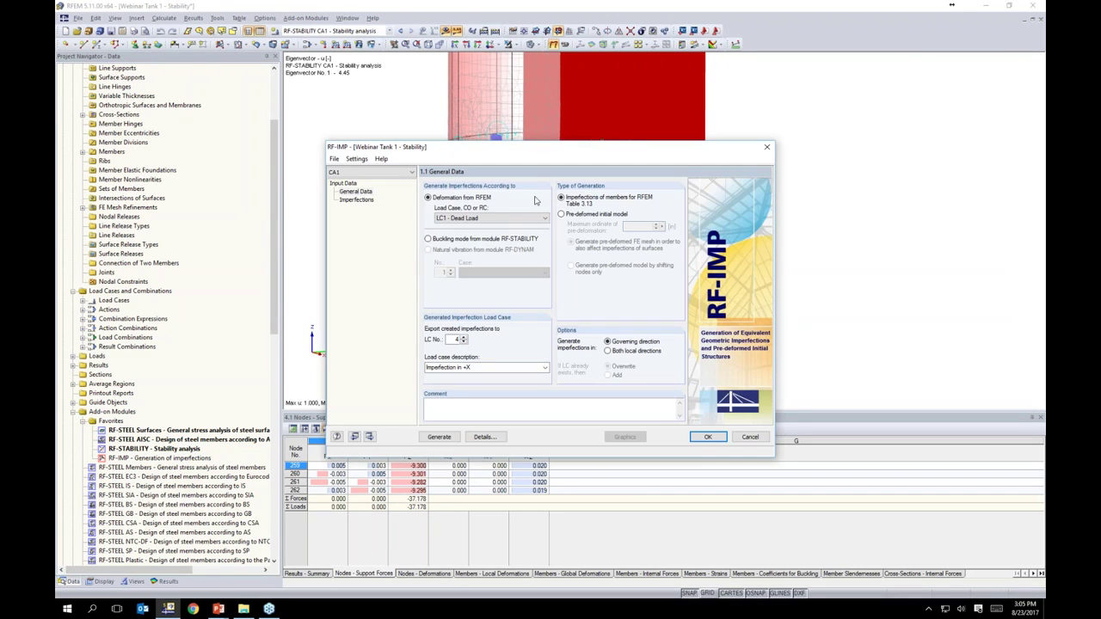
left_click_drag(542, 155, 595, 152)
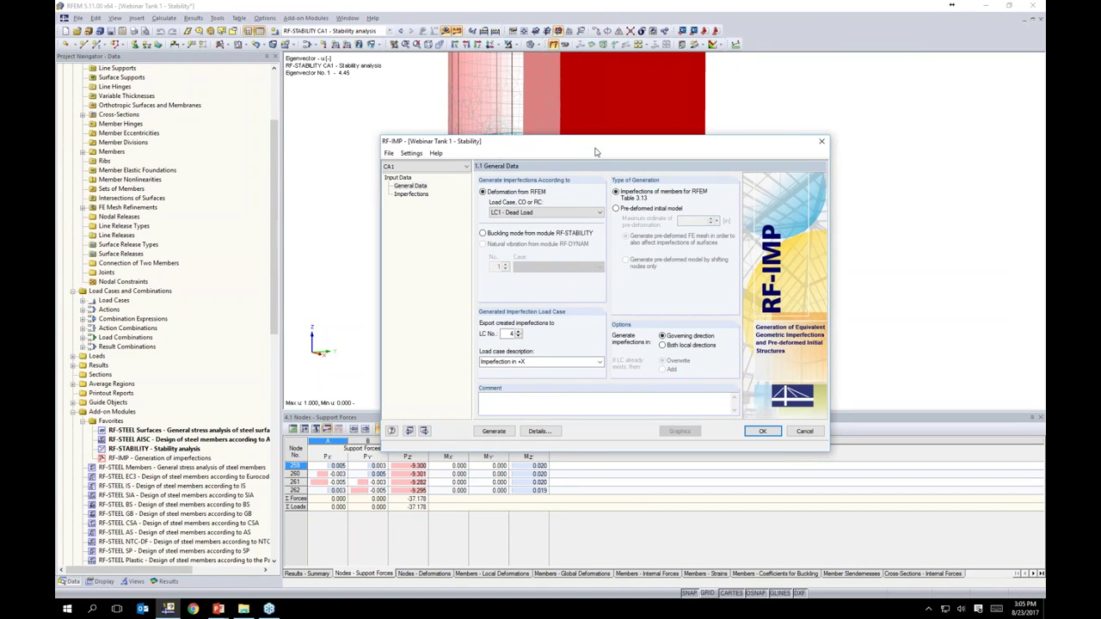
left_click(483, 234)
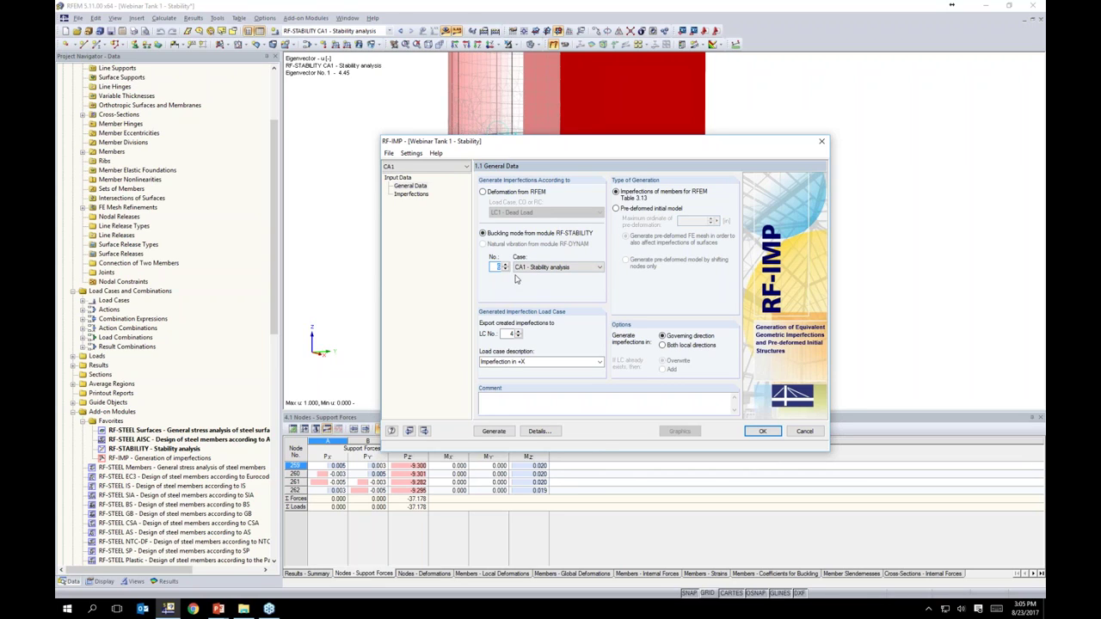
left_click(616, 209)
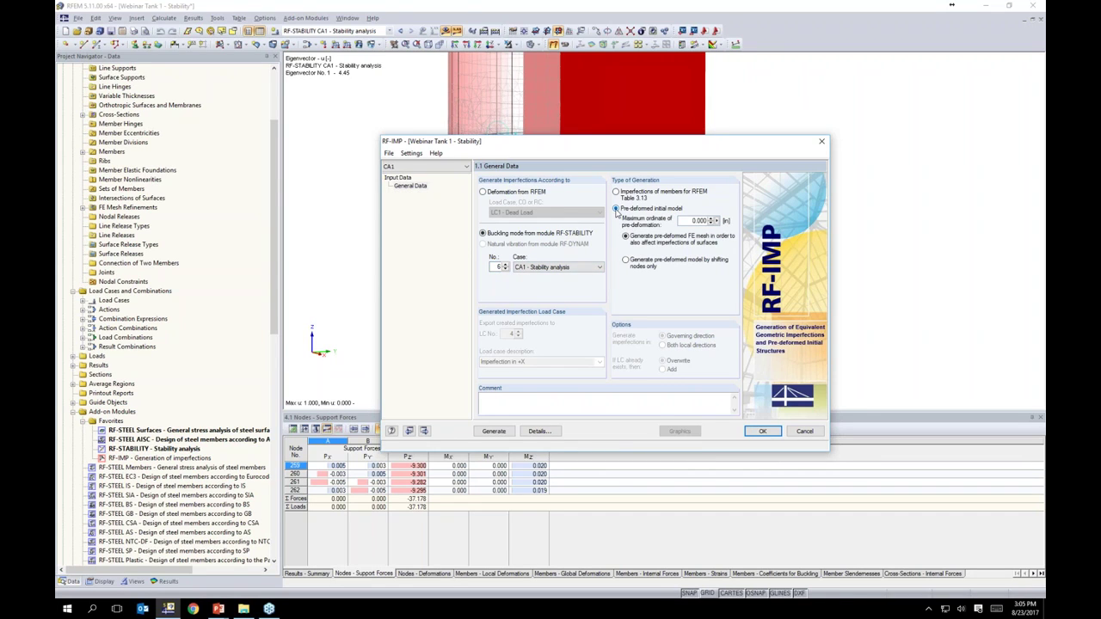
left_click_drag(660, 152, 594, 144)
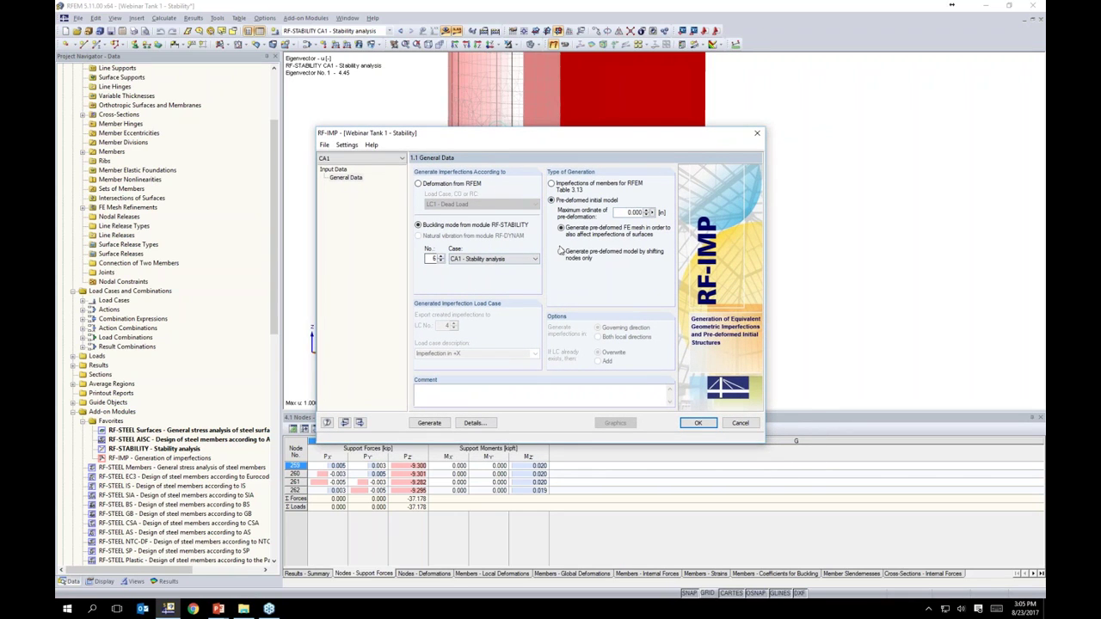
Set the maximum ordinate of pre-deformation to 0.2 in, generate the pre-deformed FE mesh, and review the surface pre-deformations.
double_click(634, 212)
type("0.2")
left_click(429, 424)
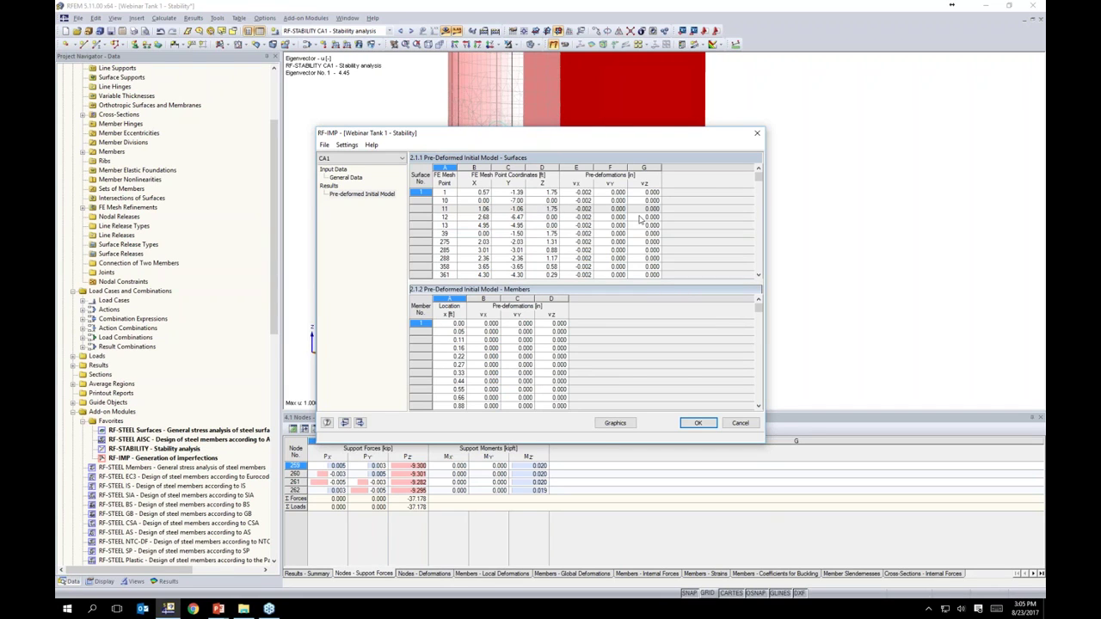
left_click_drag(758, 177, 759, 203)
left_click_drag(637, 135, 644, 162)
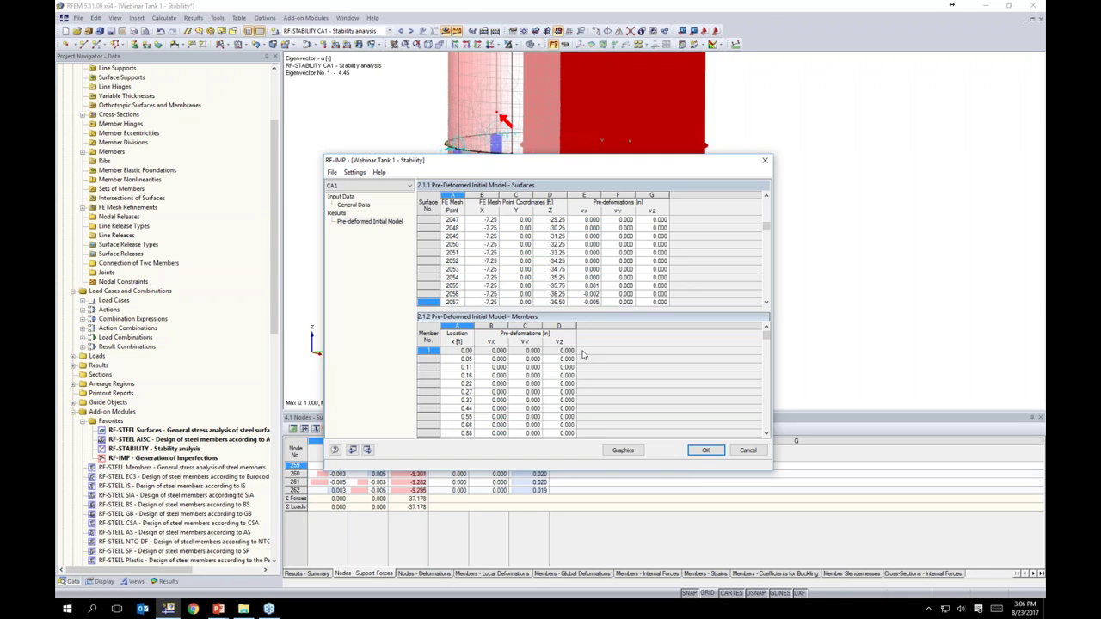
key("alt+Tab")
left_click(431, 295)
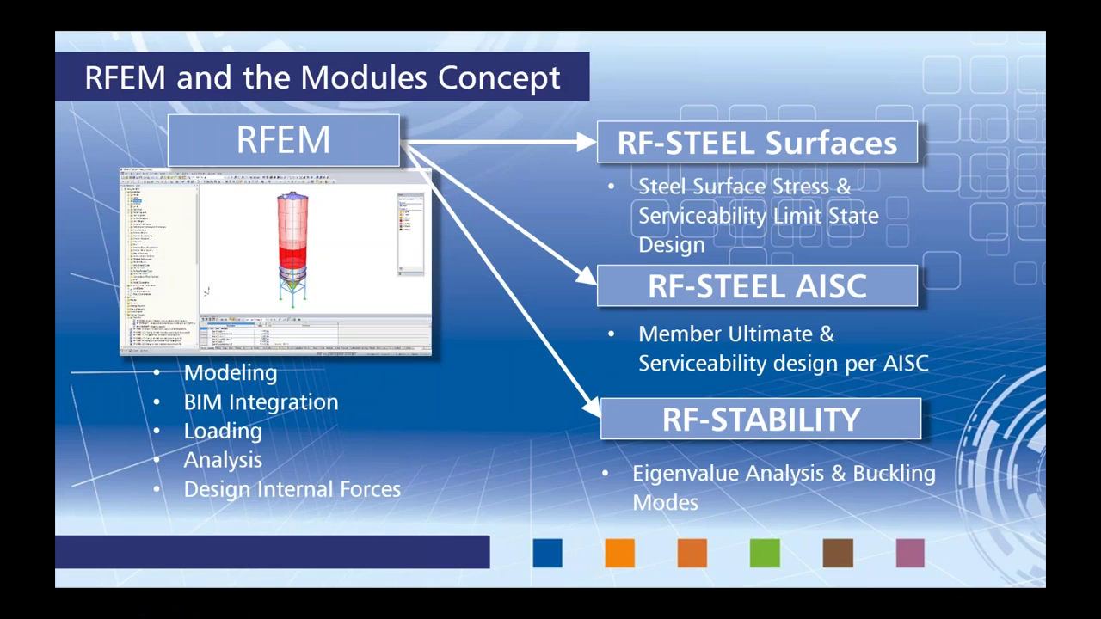
key("Right")
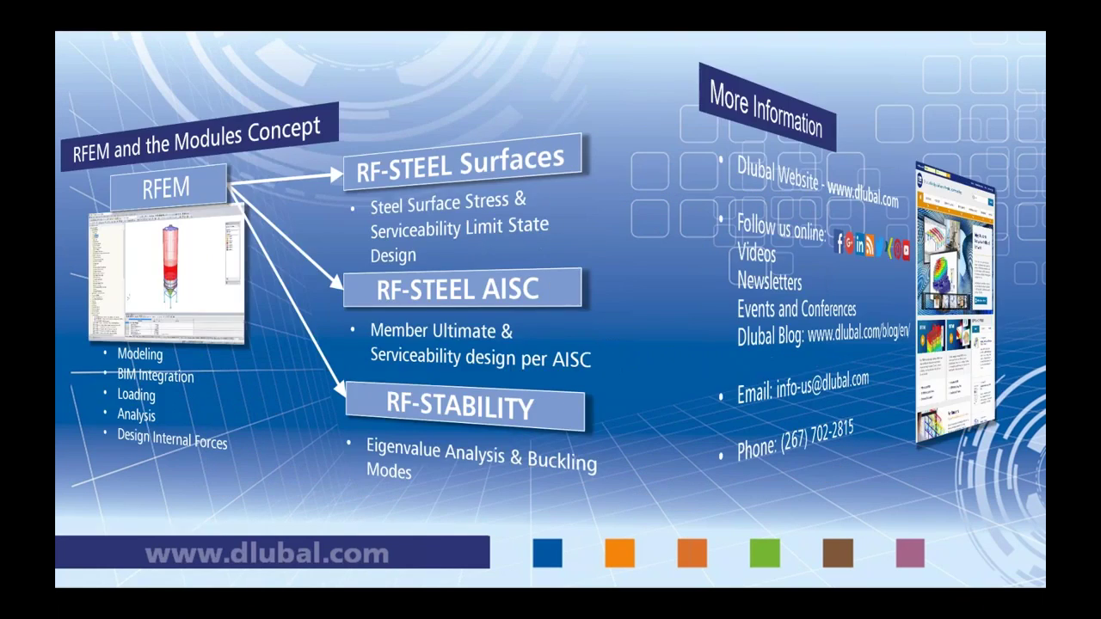